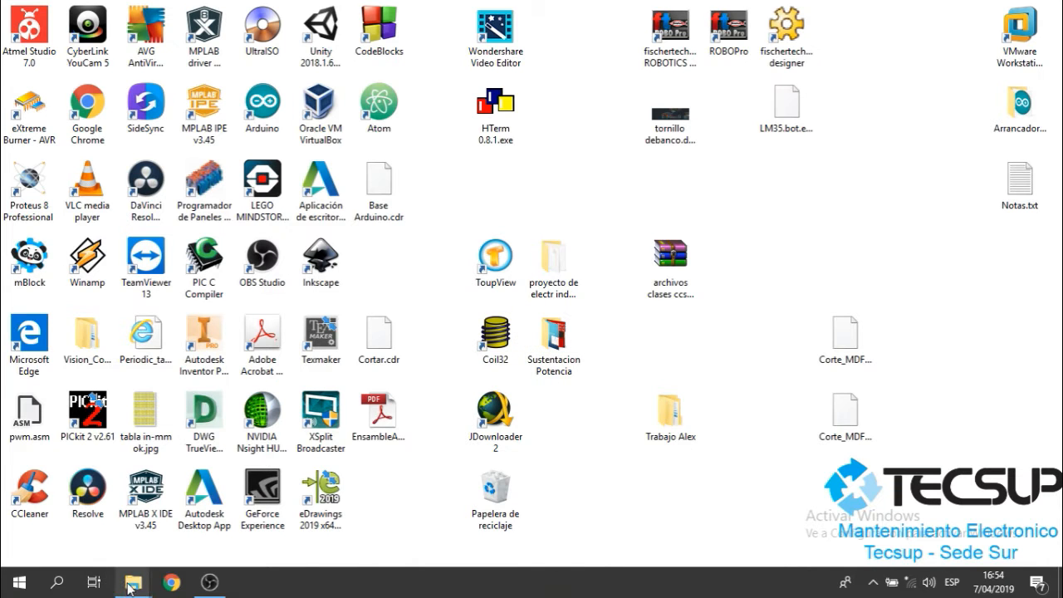
Browse the EAGLE-7.6.0 installation folder on drive C and open its lbr library folder.
{"action": "mouse_move", "coordinate": [133, 582]}
{"action": "left_click", "coordinate": [112, 520]}
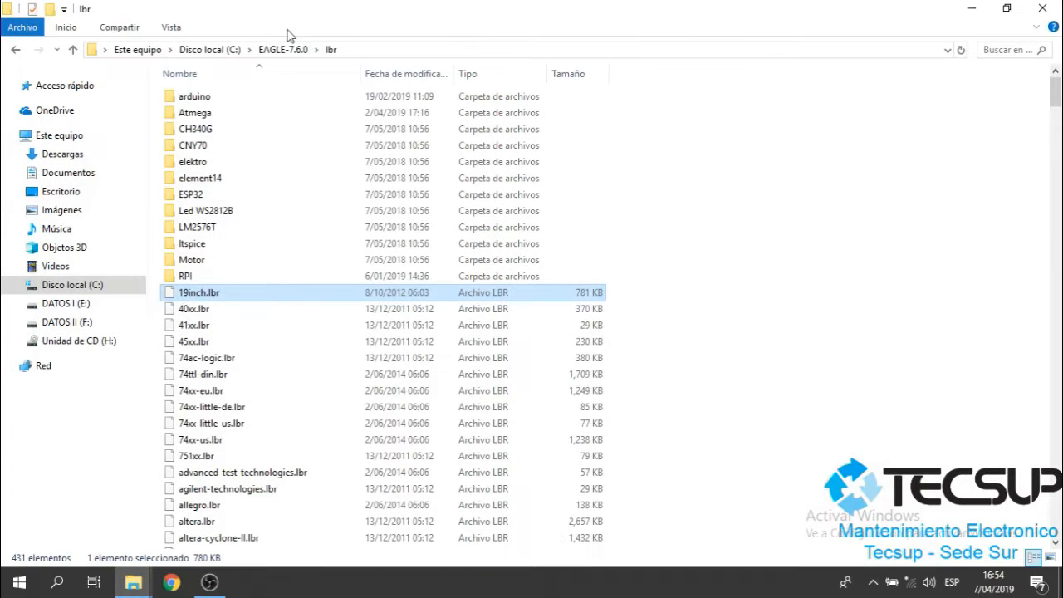
{"action": "left_click", "coordinate": [278, 49]}
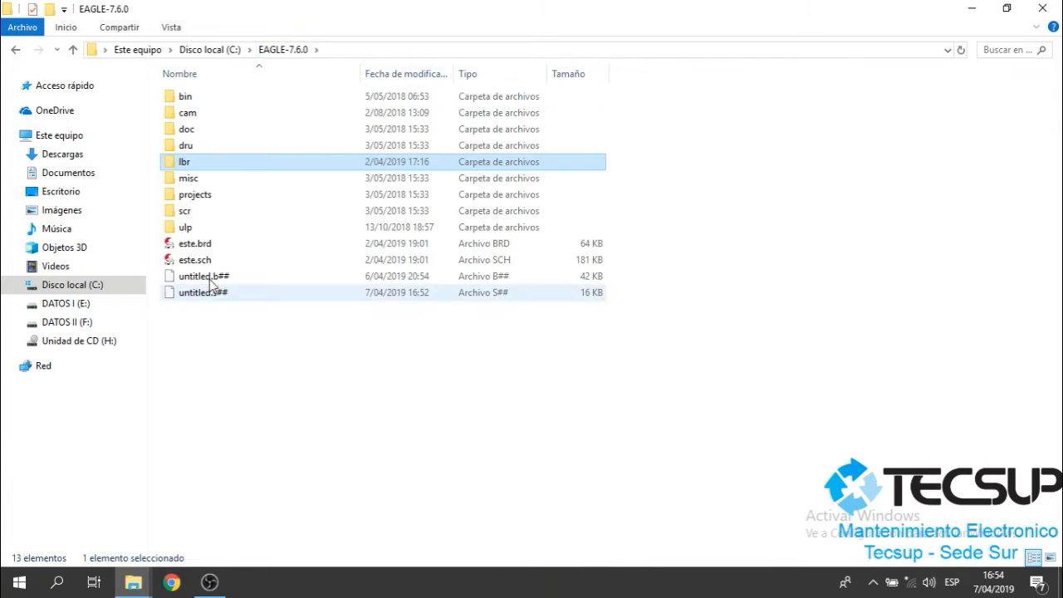
{"action": "mouse_move", "coordinate": [200, 117]}
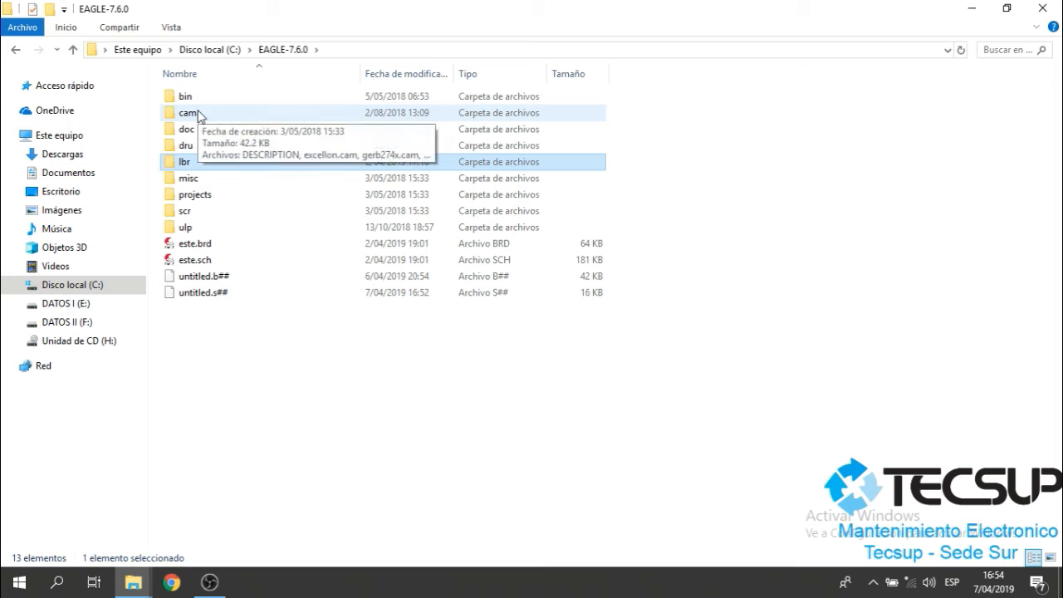
{"action": "double_click", "coordinate": [183, 165]}
{"action": "scroll", "coordinate": [315, 280], "scroll_direction": "down", "scroll_amount": 1}
{"action": "scroll", "coordinate": [314, 279], "scroll_direction": "up", "scroll_amount": 1}
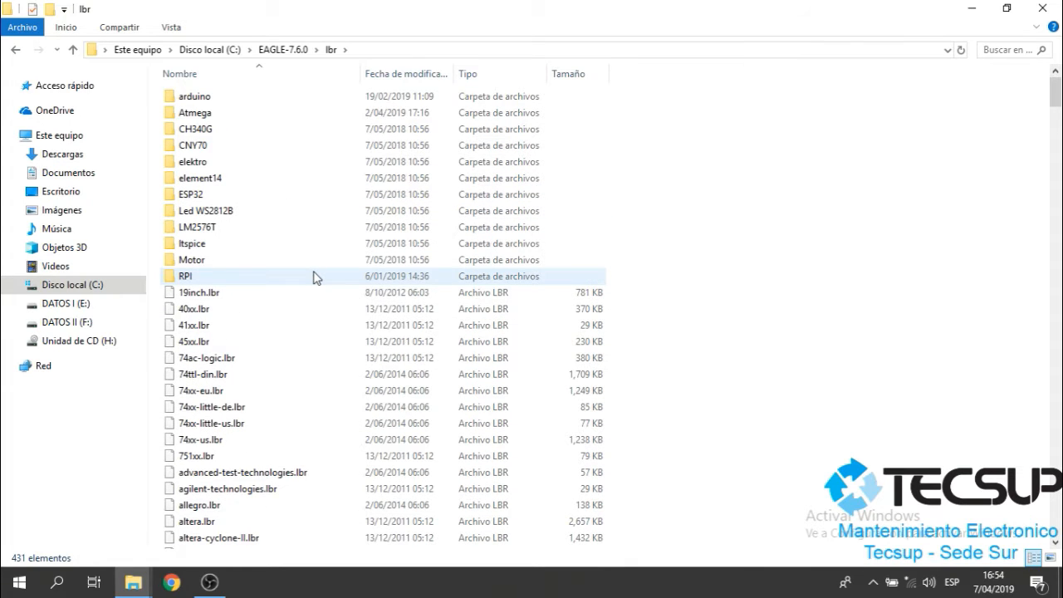
{"action": "mouse_move", "coordinate": [314, 276]}
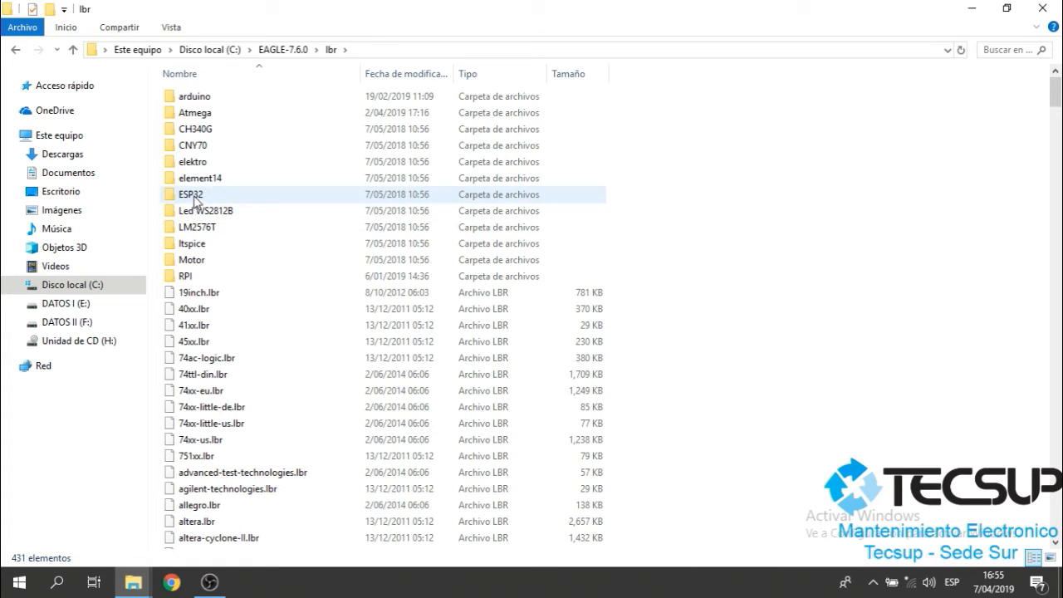
Examine the library files stored in the RPI, Atmega and arduino subfolders of the lbr folder.
{"action": "double_click", "coordinate": [189, 276]}
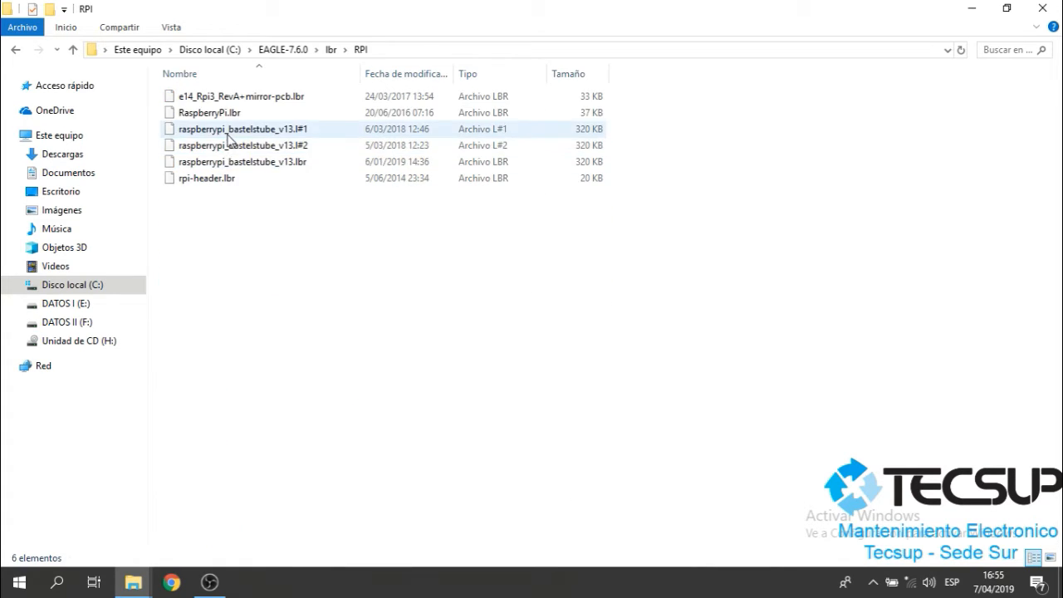
{"action": "left_click", "coordinate": [226, 133]}
{"action": "left_click", "coordinate": [234, 163]}
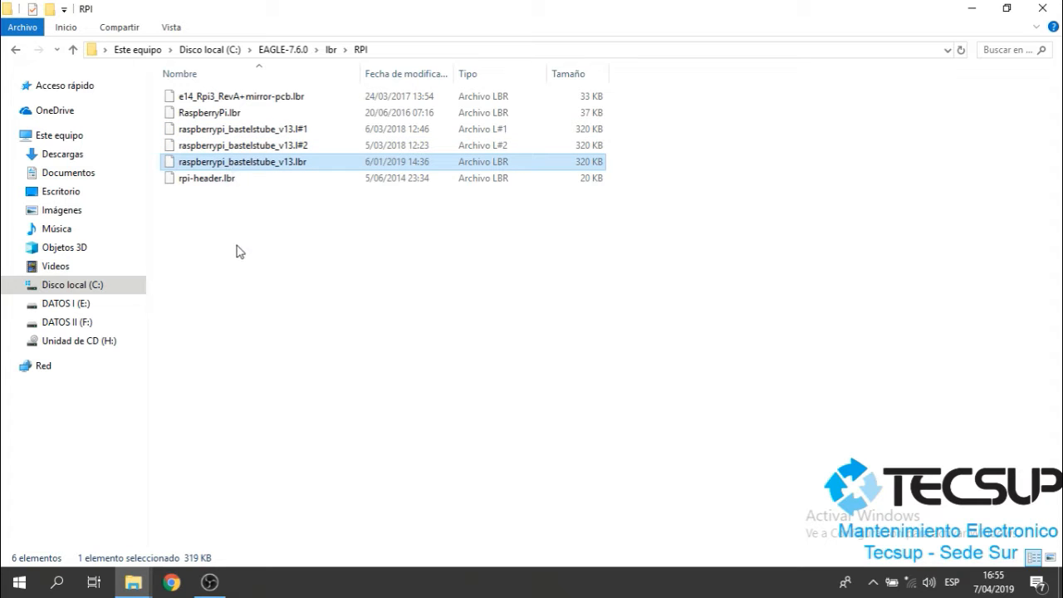
{"action": "left_click", "coordinate": [331, 50]}
{"action": "left_click", "coordinate": [209, 121]}
{"action": "double_click", "coordinate": [210, 120]}
{"action": "left_click", "coordinate": [231, 98]}
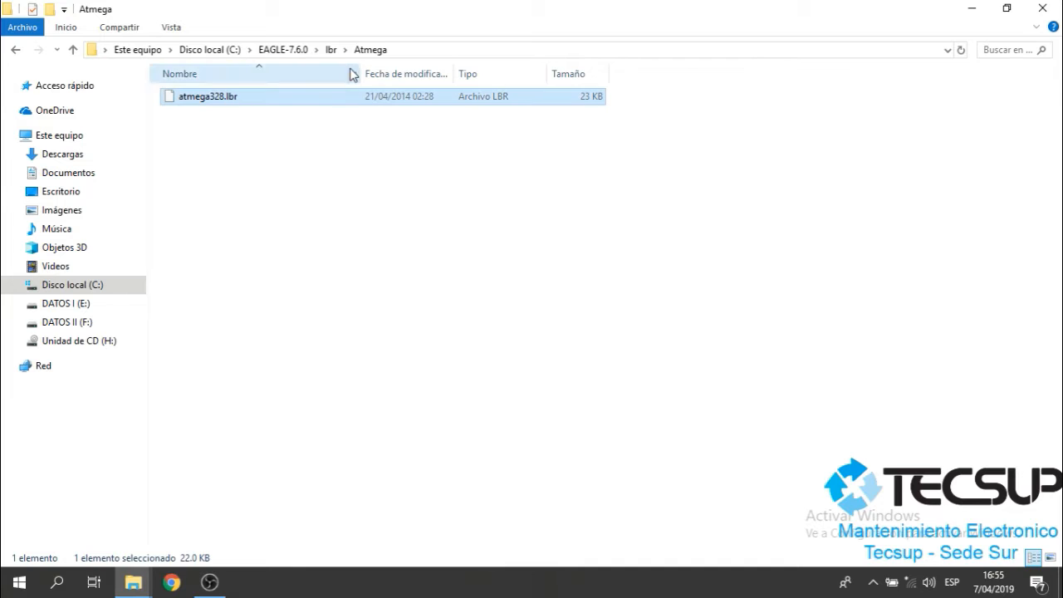
{"action": "left_click", "coordinate": [332, 51]}
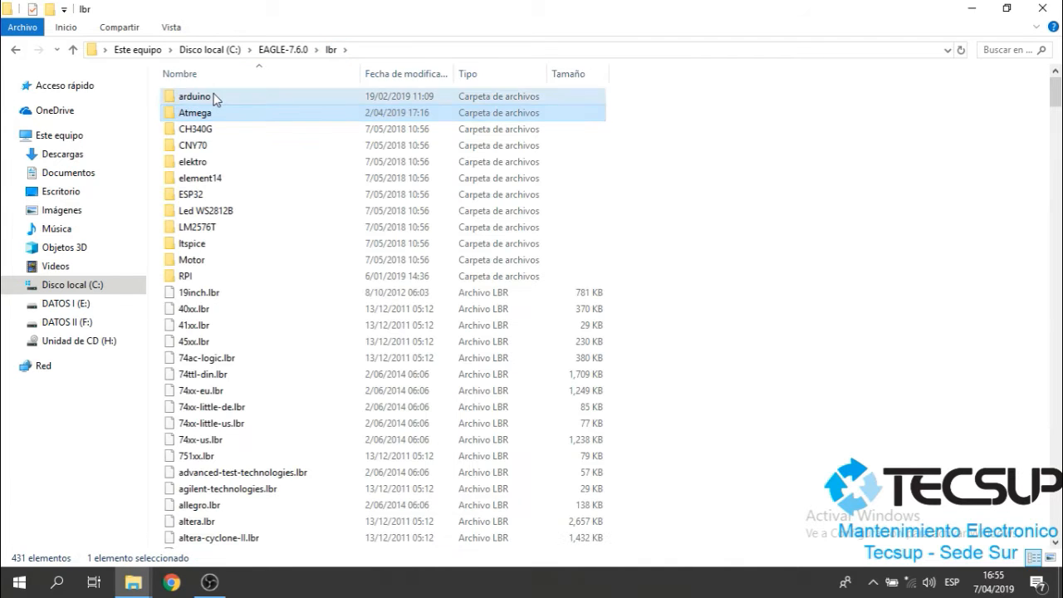
{"action": "double_click", "coordinate": [214, 96]}
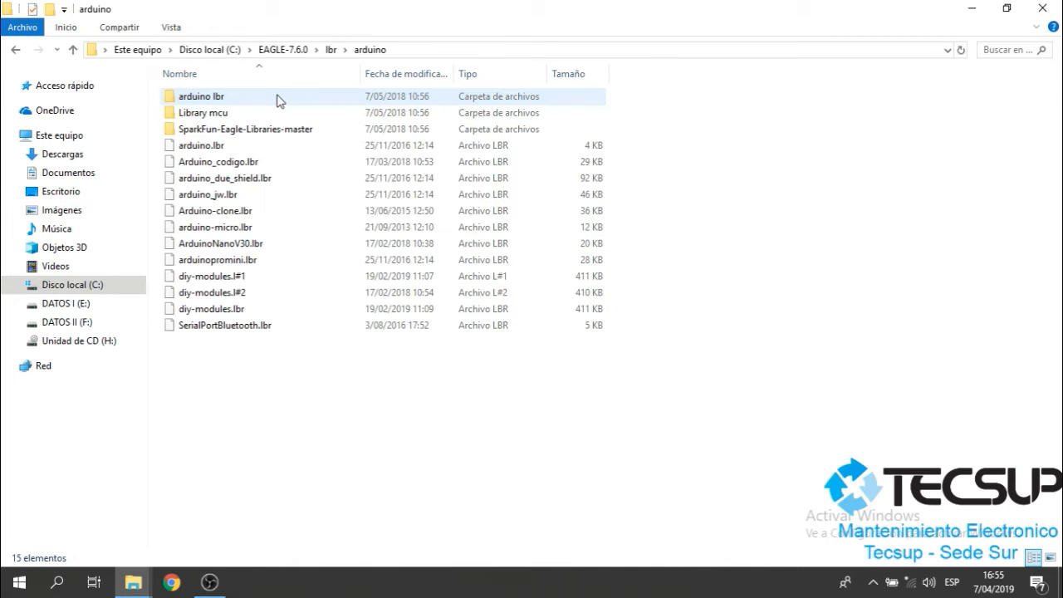
{"action": "left_click", "coordinate": [331, 51]}
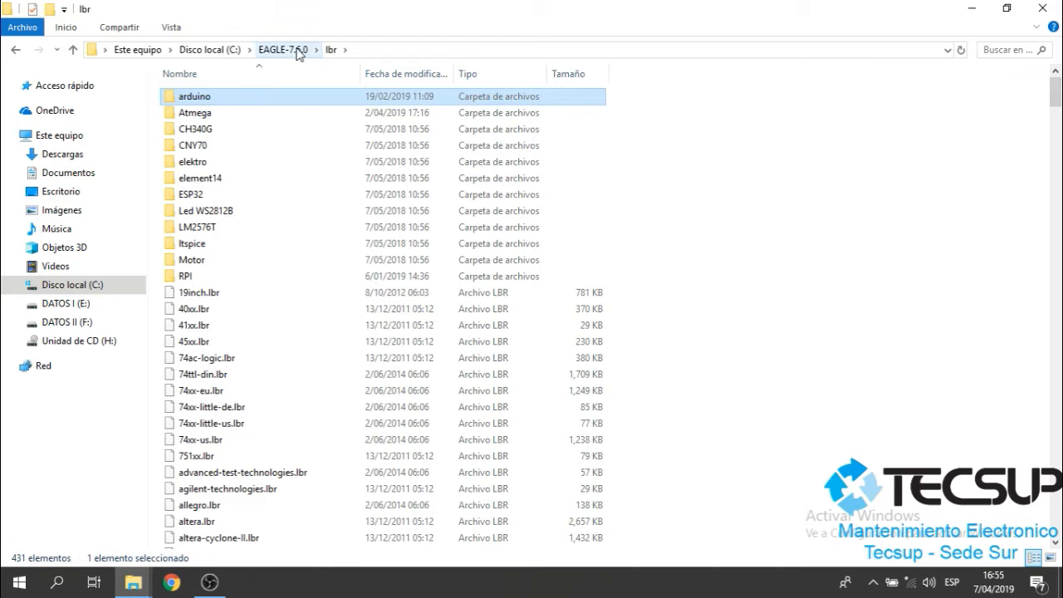
Go up to the EAGLE-7.6.0 folder, reopen its lbr folder and keep that window in front.
{"action": "left_click", "coordinate": [297, 52]}
{"action": "double_click", "coordinate": [187, 162]}
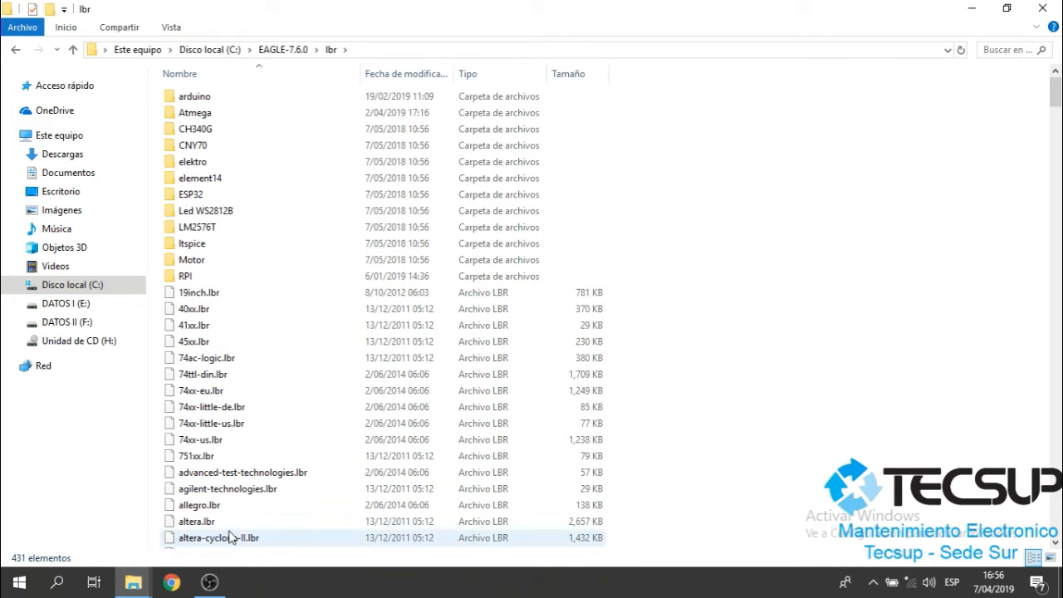
{"action": "mouse_move", "coordinate": [133, 581]}
{"action": "left_click", "coordinate": [199, 536]}
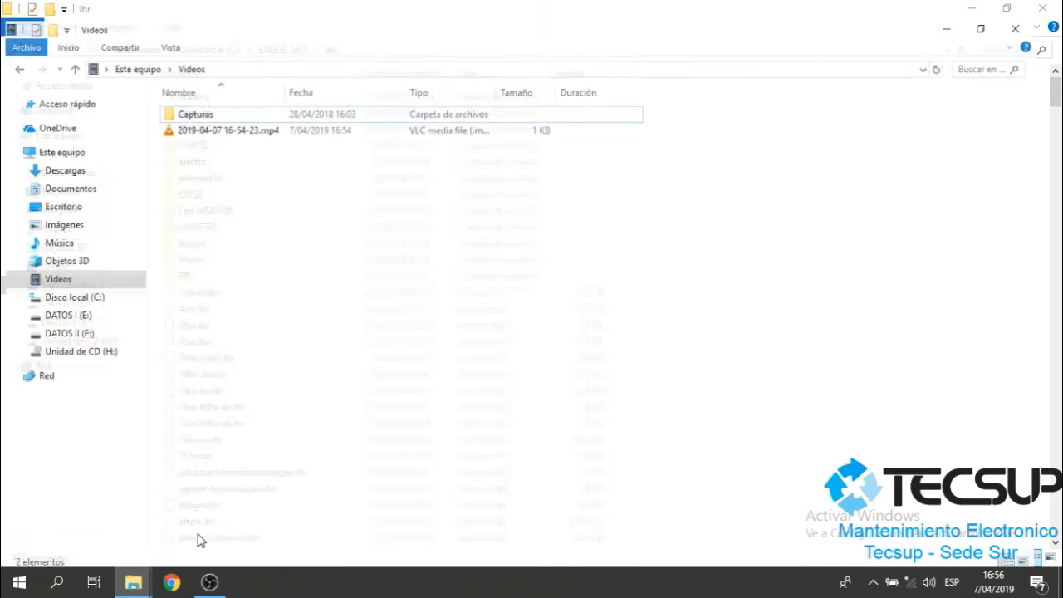
{"action": "left_click", "coordinate": [114, 531]}
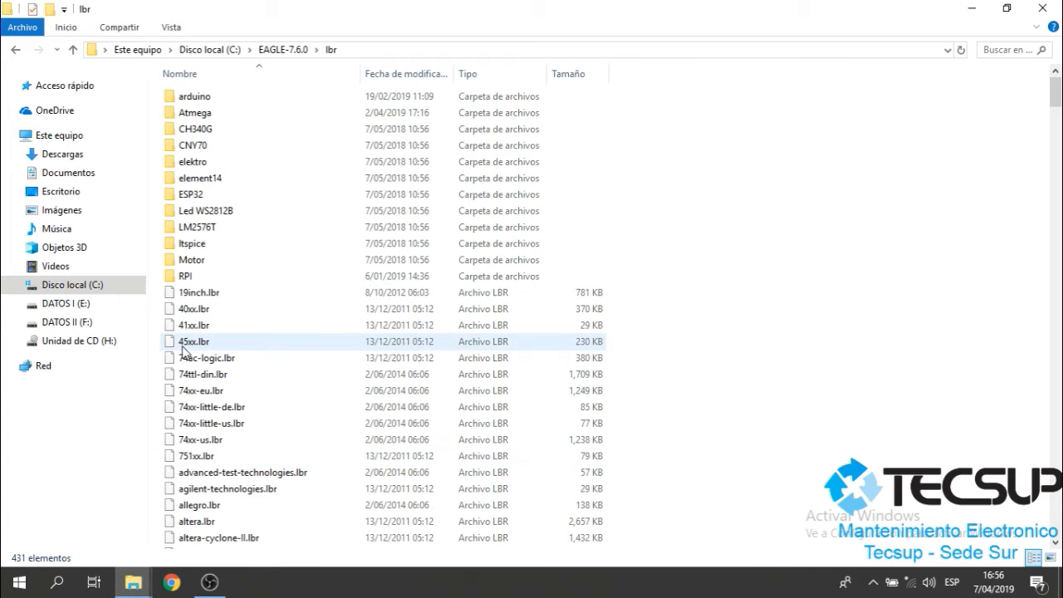
Launch EAGLE 7.6.0 and maximize its Control Panel window.
{"action": "key", "text": "super"}
{"action": "type", "text": "eagle"}
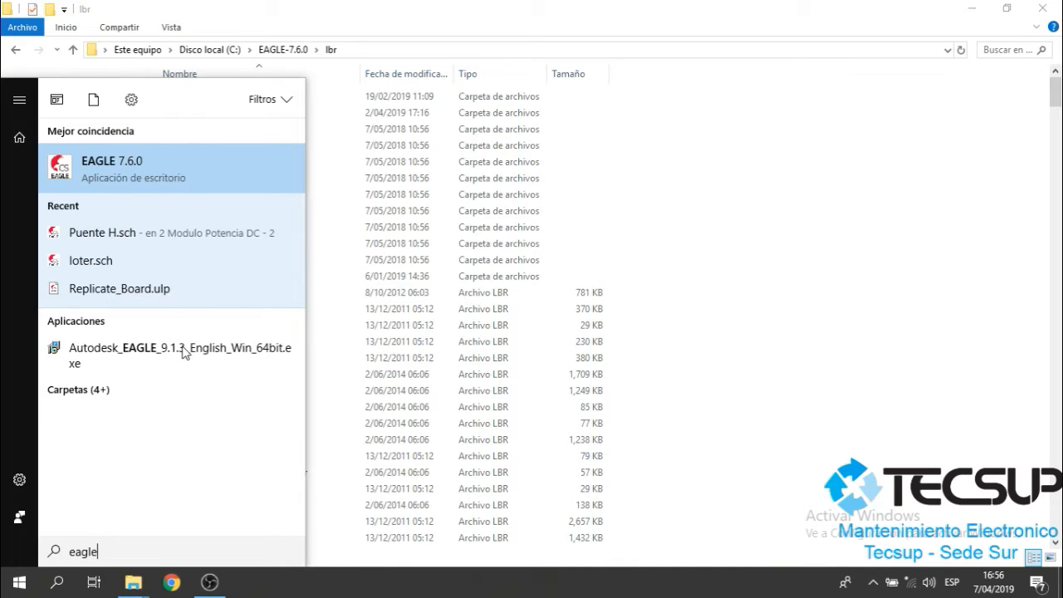
{"action": "key", "text": "Return"}
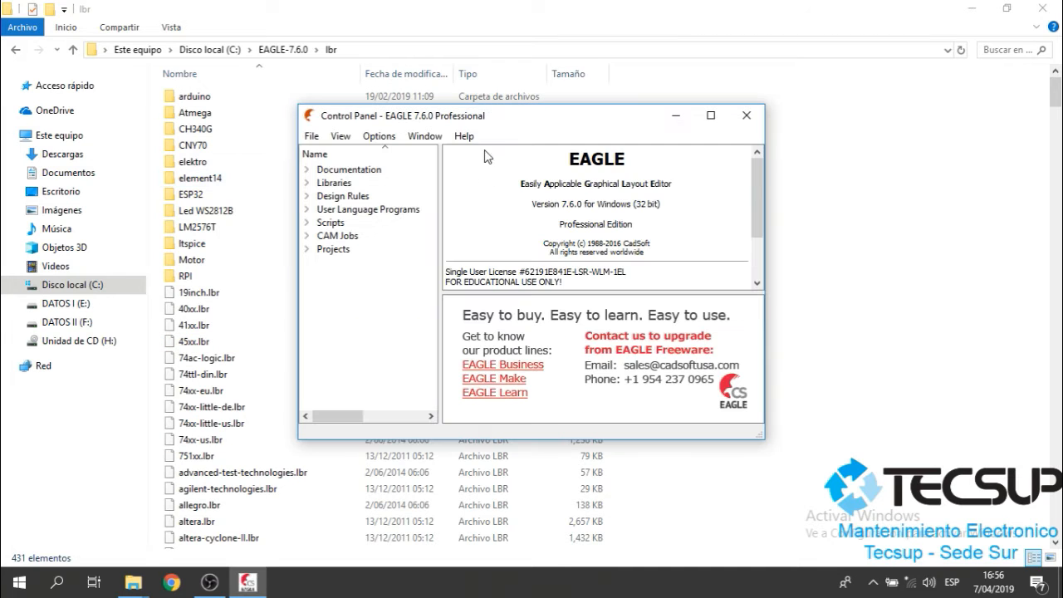
{"action": "double_click", "coordinate": [478, 118]}
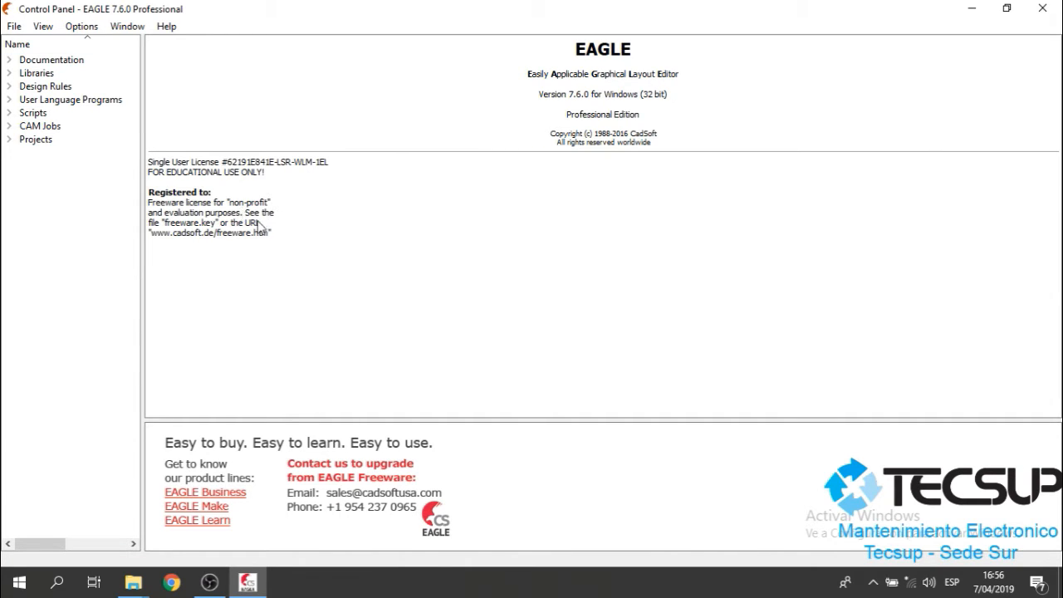
Expand the Libraries branch, widen the tree to show the descriptions, and select 19inch.lbr.
{"action": "left_click", "coordinate": [9, 74]}
{"action": "left_click_drag", "start_coordinate": [142, 153], "coordinate": [380, 189]}
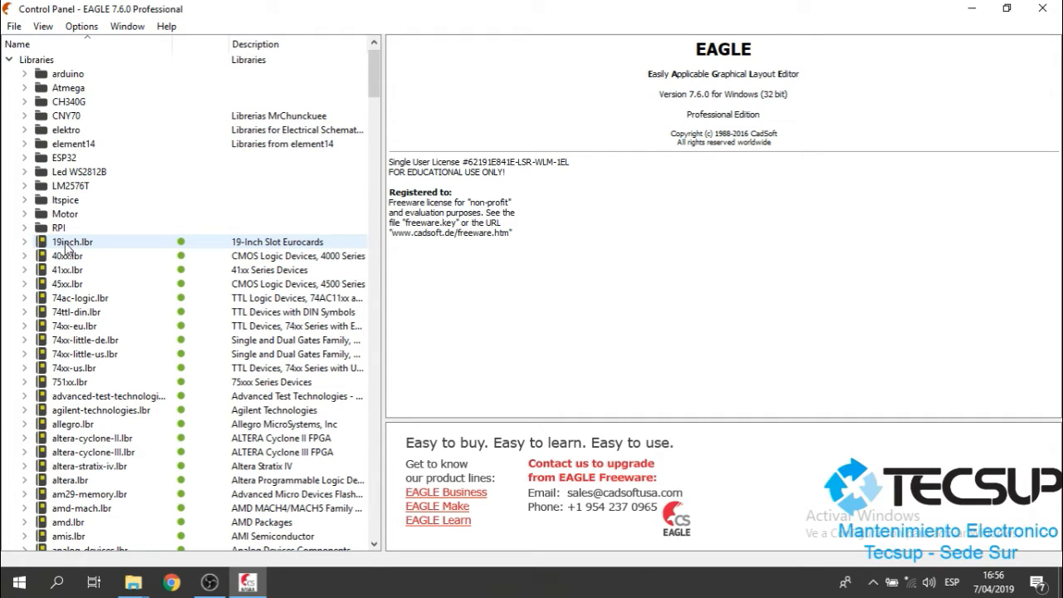
{"action": "left_click", "coordinate": [180, 244]}
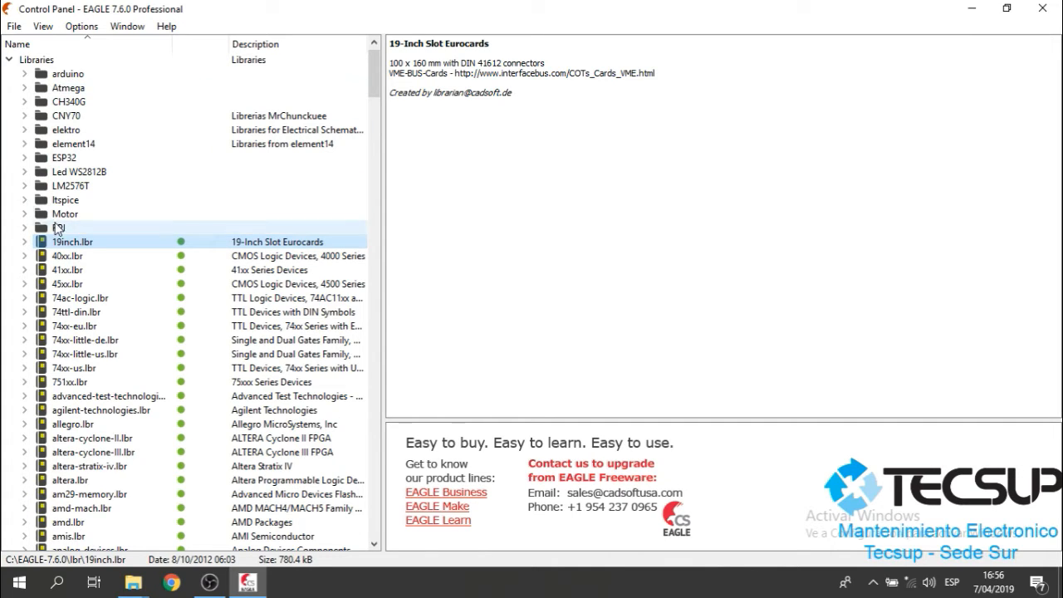
Expand the RPI library folder and activate all four of its libraries for use, including RaspberryPi.lbr and rpi-header.lbr.
{"action": "left_click", "coordinate": [25, 228]}
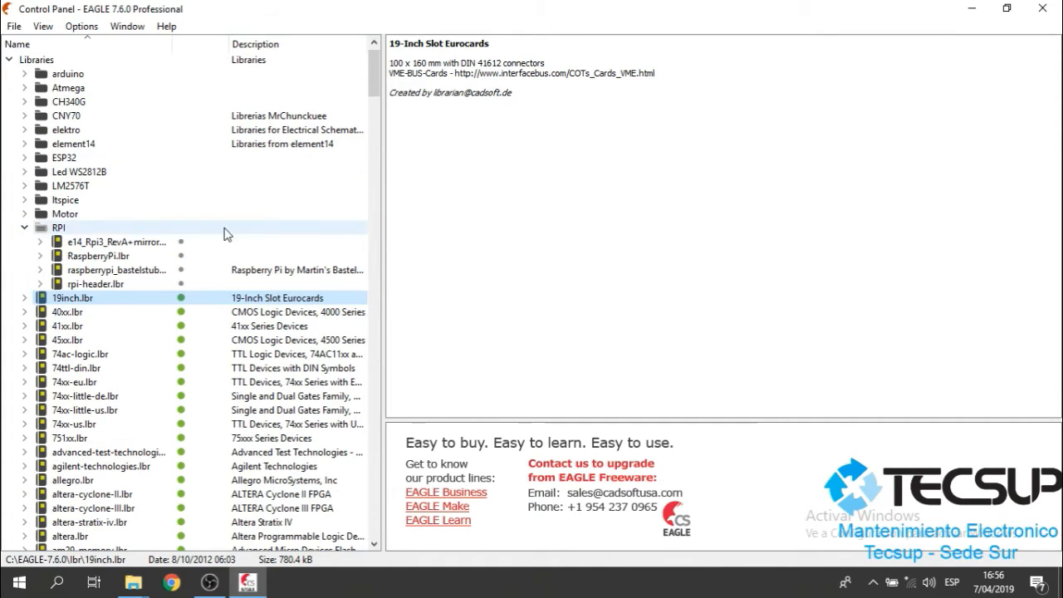
{"action": "left_click", "coordinate": [181, 242]}
{"action": "left_click", "coordinate": [181, 256]}
{"action": "left_click", "coordinate": [182, 270]}
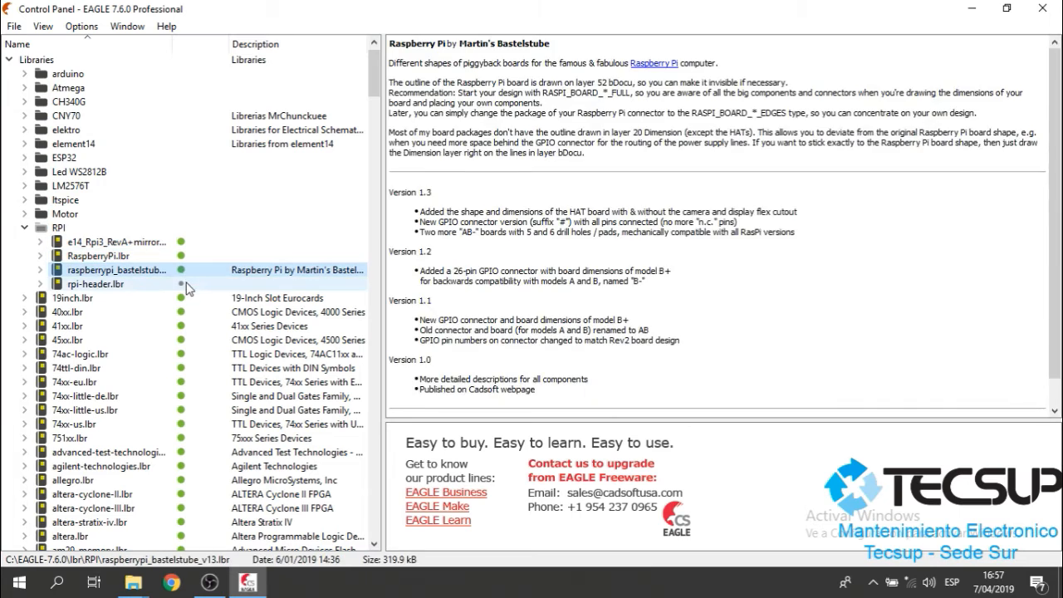
{"action": "left_click", "coordinate": [182, 284]}
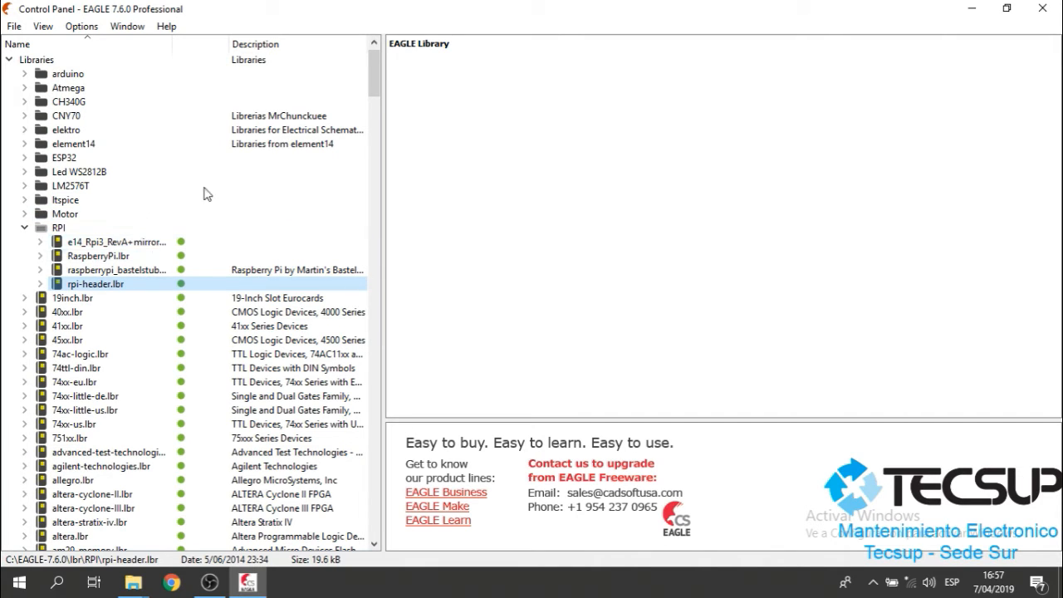
Create a new schematic and maximize its editor window.
{"action": "left_click", "coordinate": [15, 27]}
{"action": "mouse_move", "coordinate": [150, 38]}
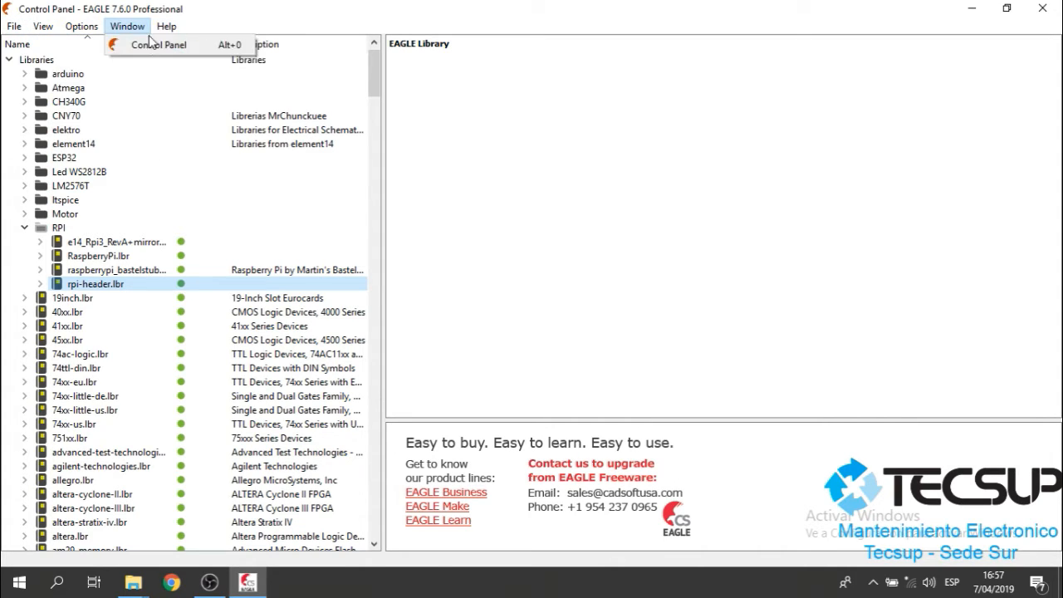
{"action": "mouse_move", "coordinate": [14, 26]}
{"action": "mouse_move", "coordinate": [64, 45]}
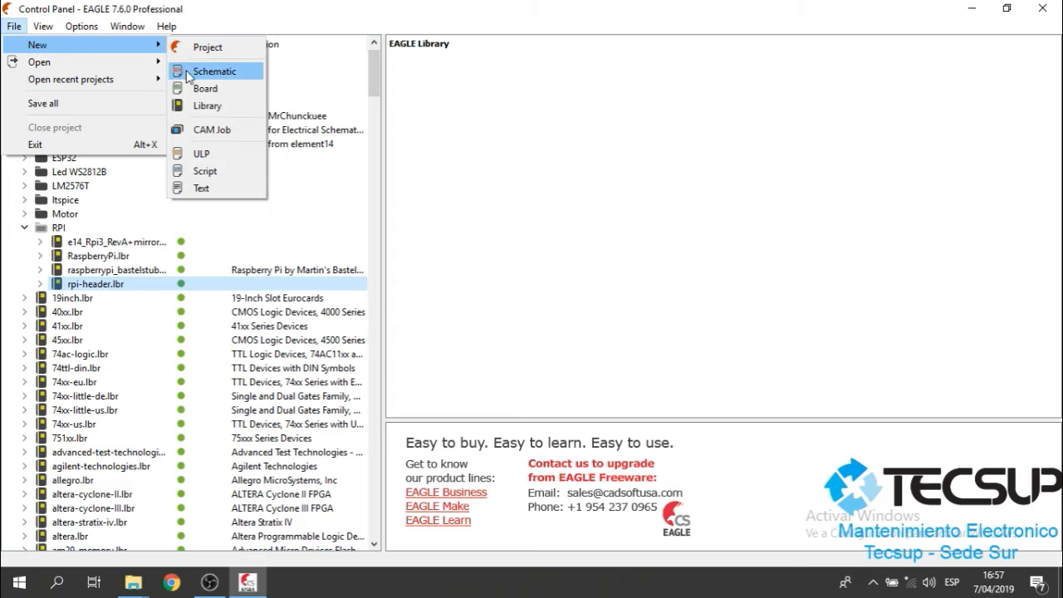
{"action": "left_click", "coordinate": [190, 75]}
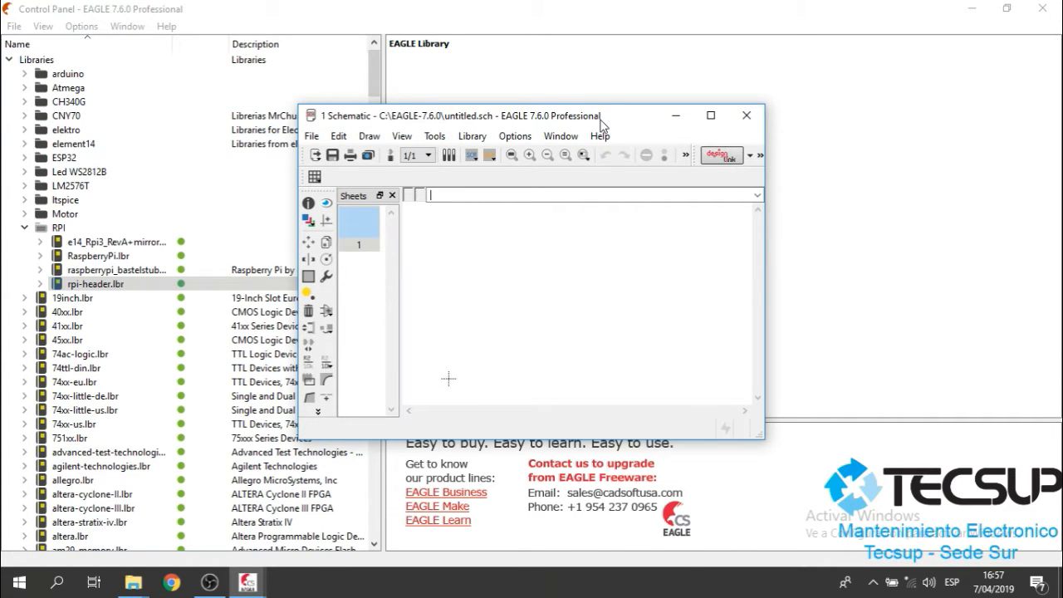
{"action": "double_click", "coordinate": [599, 117]}
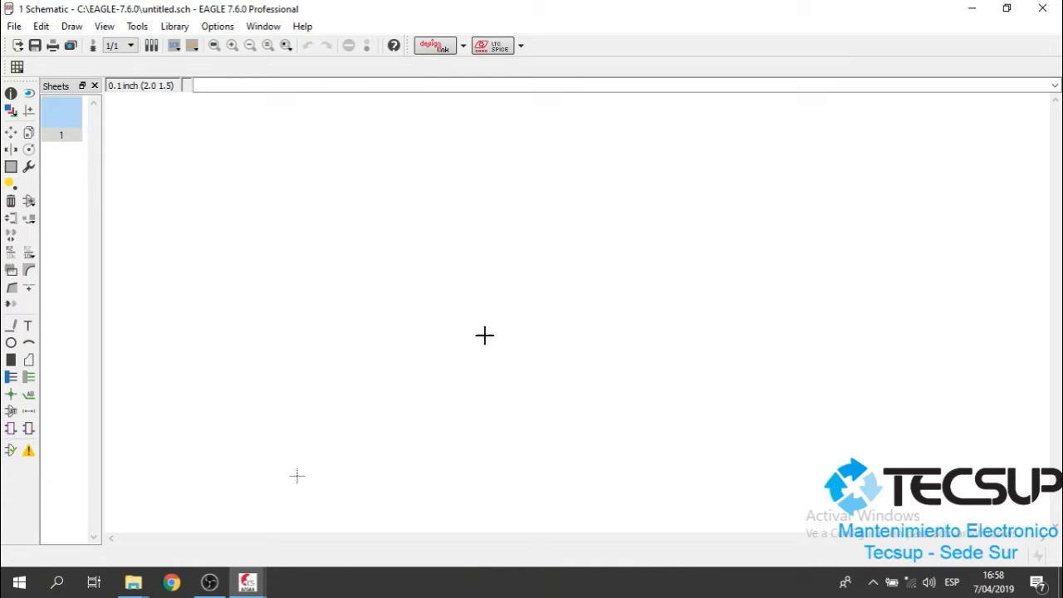
Start the Add command and search the component libraries for "*conn* amp*".
{"action": "left_click", "coordinate": [29, 201]}
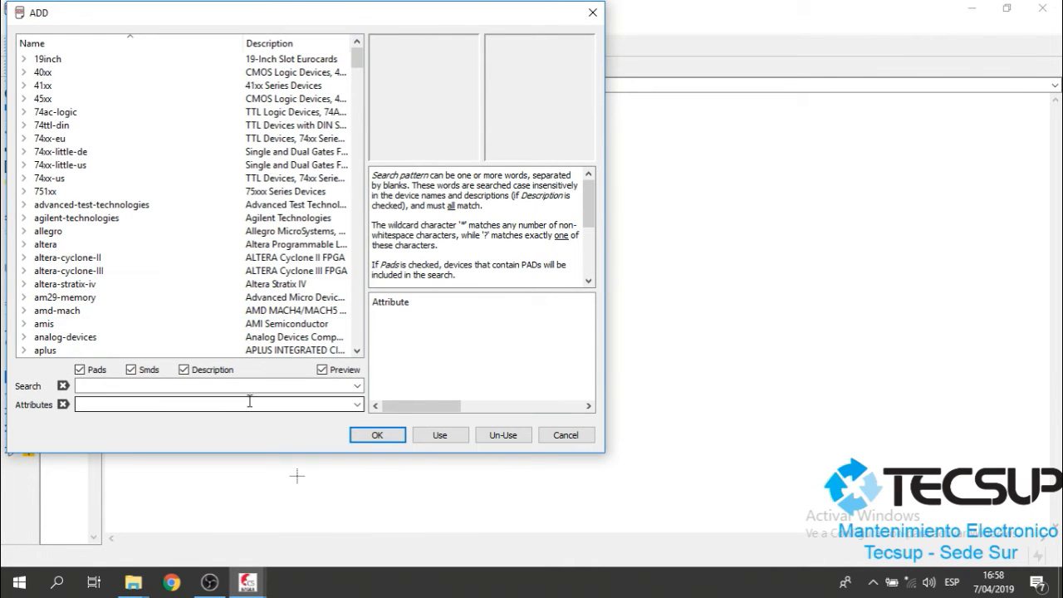
{"action": "left_click", "coordinate": [217, 386]}
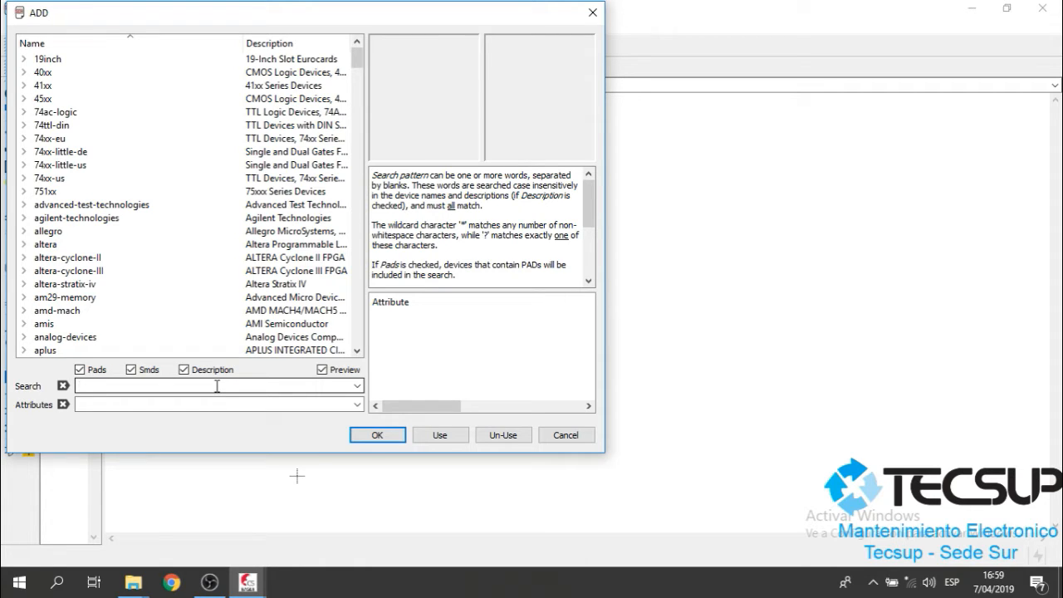
{"action": "left_click", "coordinate": [217, 387]}
{"action": "type", "text": "*"}
{"action": "type", "text": "conn"}
{"action": "type", "text": "* amp*"}
{"action": "key", "text": "Left"}
{"action": "key", "text": "Return"}
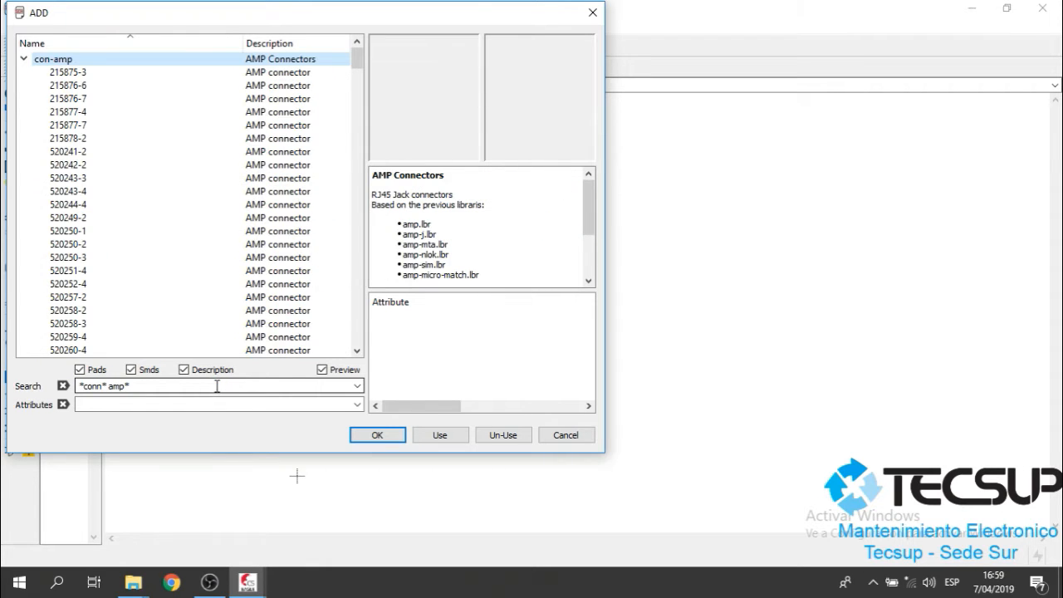
Collapse every library in the search results, from con-amp to con-pc, leaving only the library names listed.
{"action": "left_click", "coordinate": [23, 59]}
{"action": "left_click", "coordinate": [23, 73]}
{"action": "left_click", "coordinate": [23, 85]}
{"action": "left_click", "coordinate": [23, 99]}
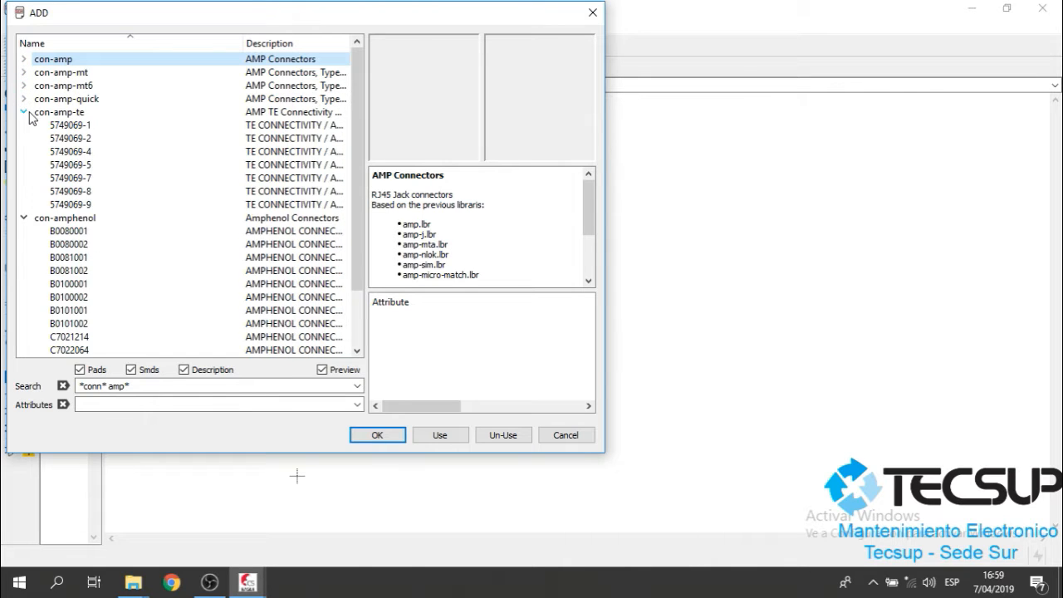
{"action": "left_click", "coordinate": [23, 112]}
{"action": "left_click", "coordinate": [24, 126]}
{"action": "left_click", "coordinate": [23, 139]}
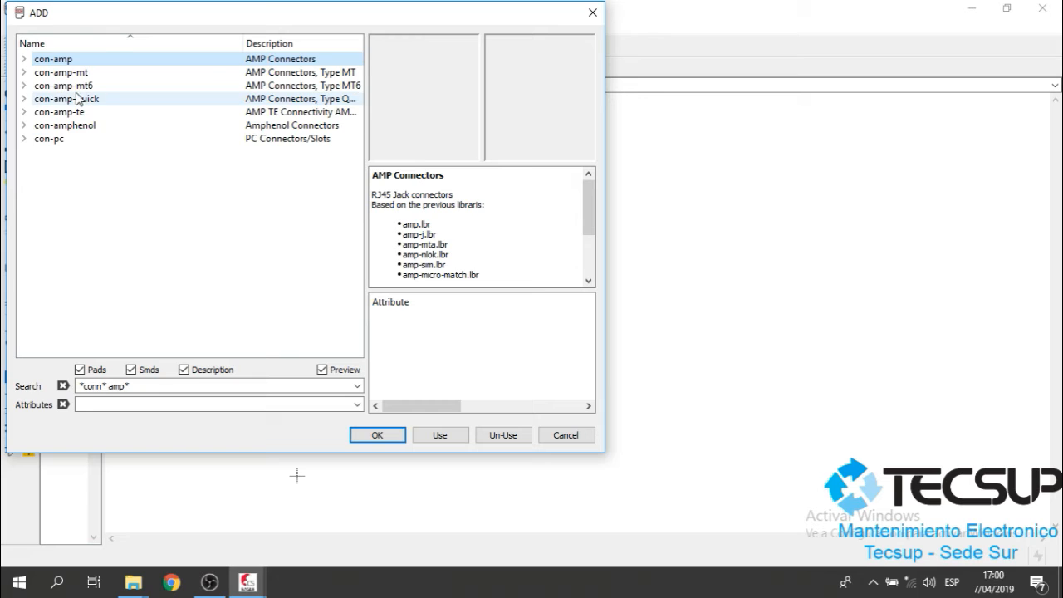
Add the three-pin M03 connector from the con-amp-quick library and place one in the upper-left area of the schematic.
{"action": "left_click", "coordinate": [25, 99]}
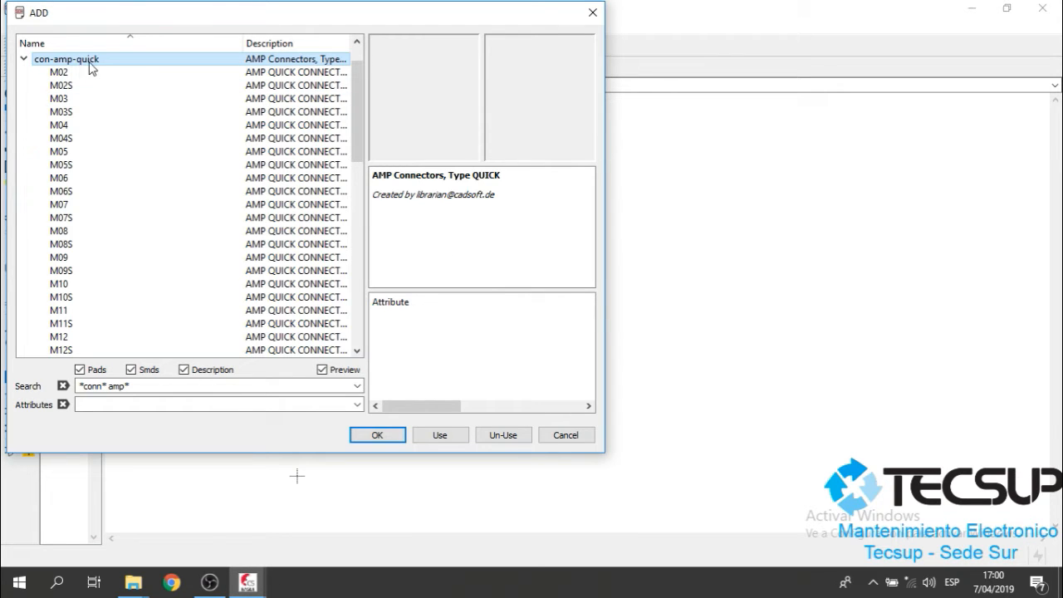
{"action": "left_click", "coordinate": [66, 73]}
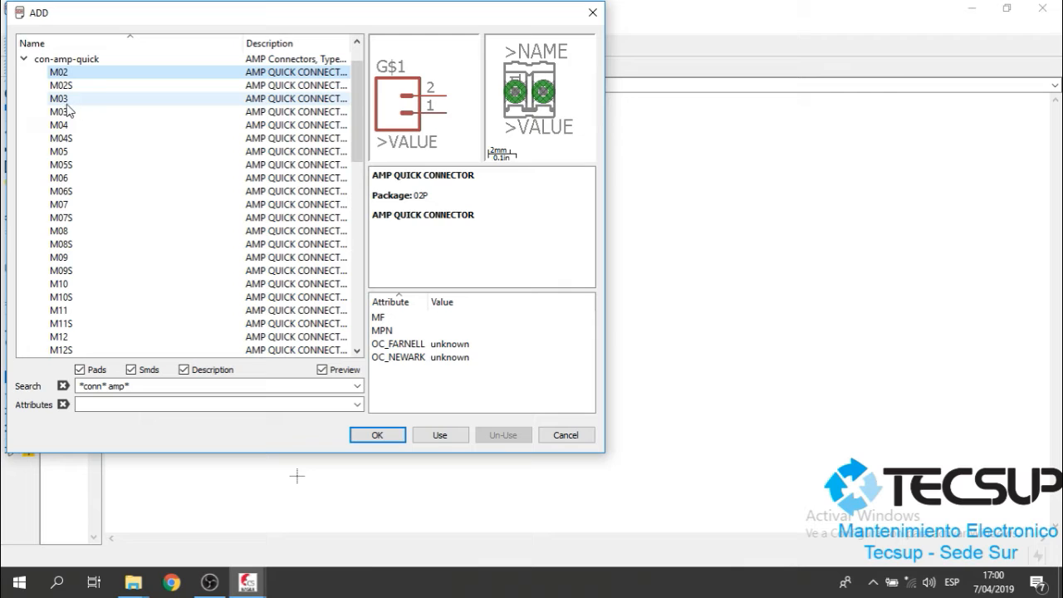
{"action": "left_click", "coordinate": [62, 99]}
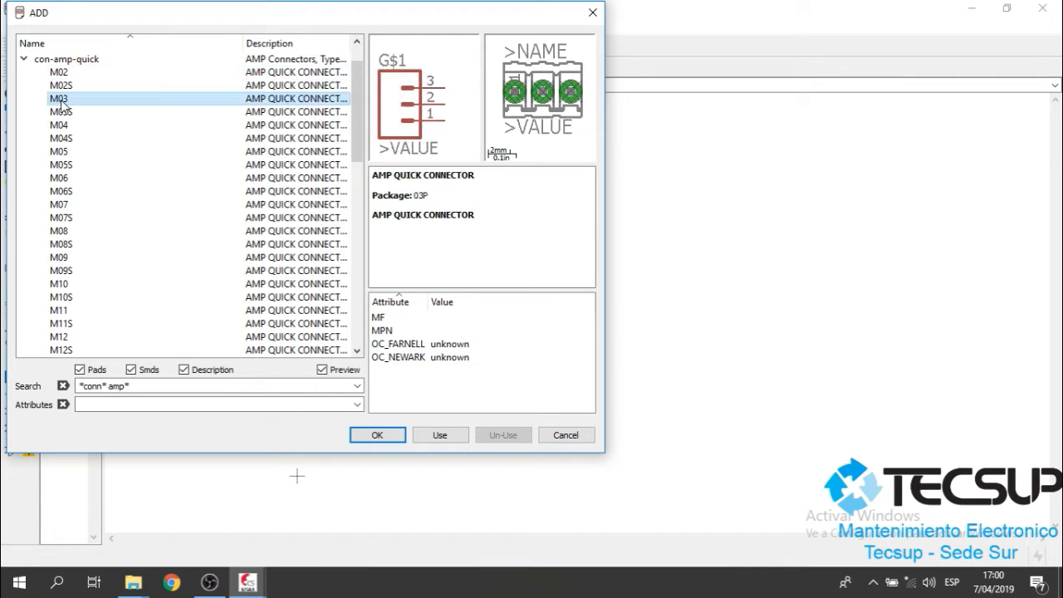
{"action": "left_click", "coordinate": [378, 436]}
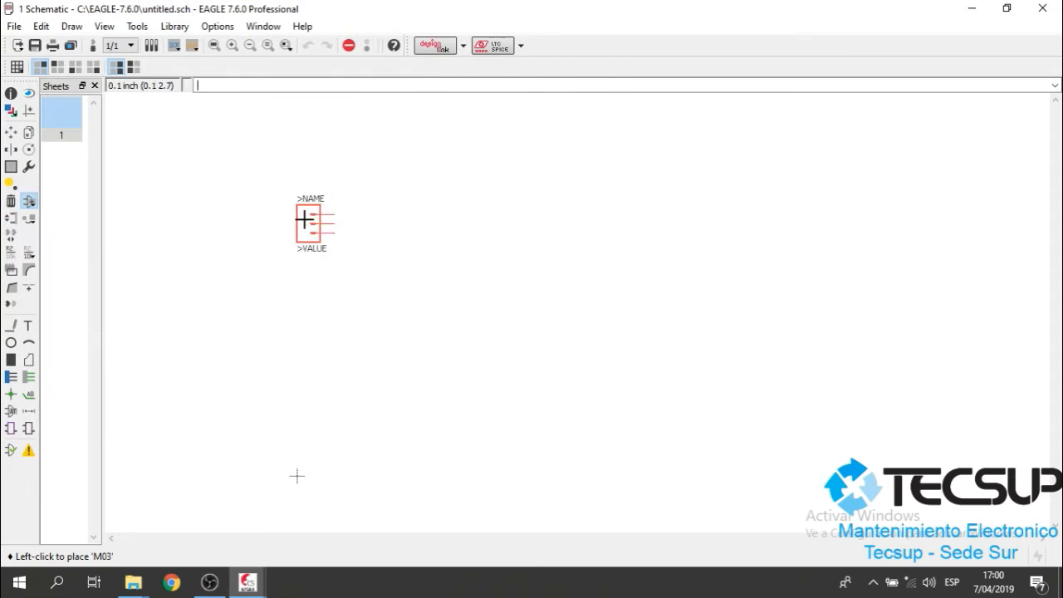
{"action": "left_click", "coordinate": [219, 267]}
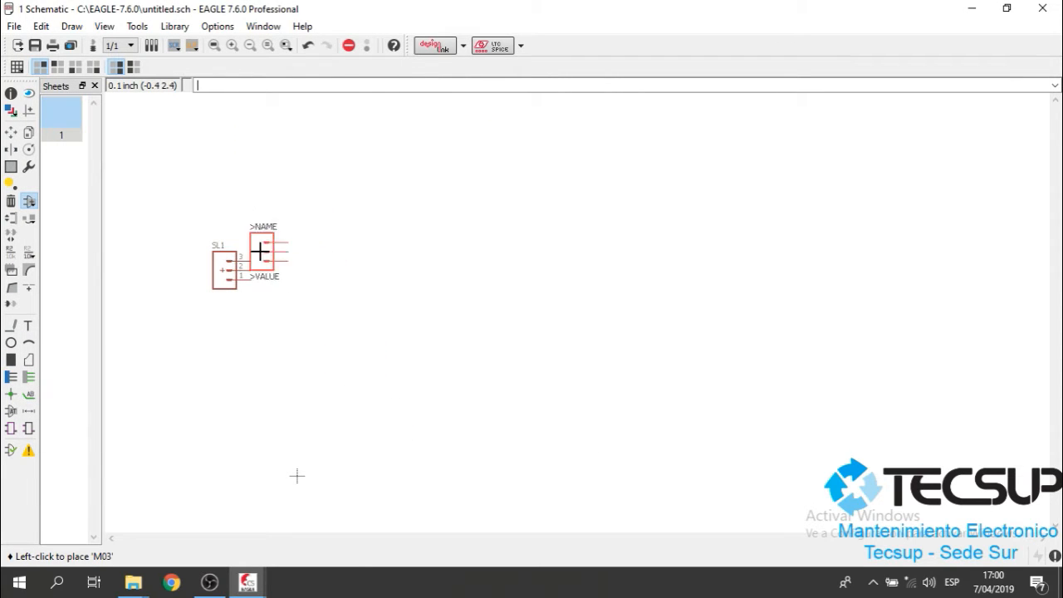
{"action": "key", "text": "Escape"}
{"action": "key", "text": "Escape"}
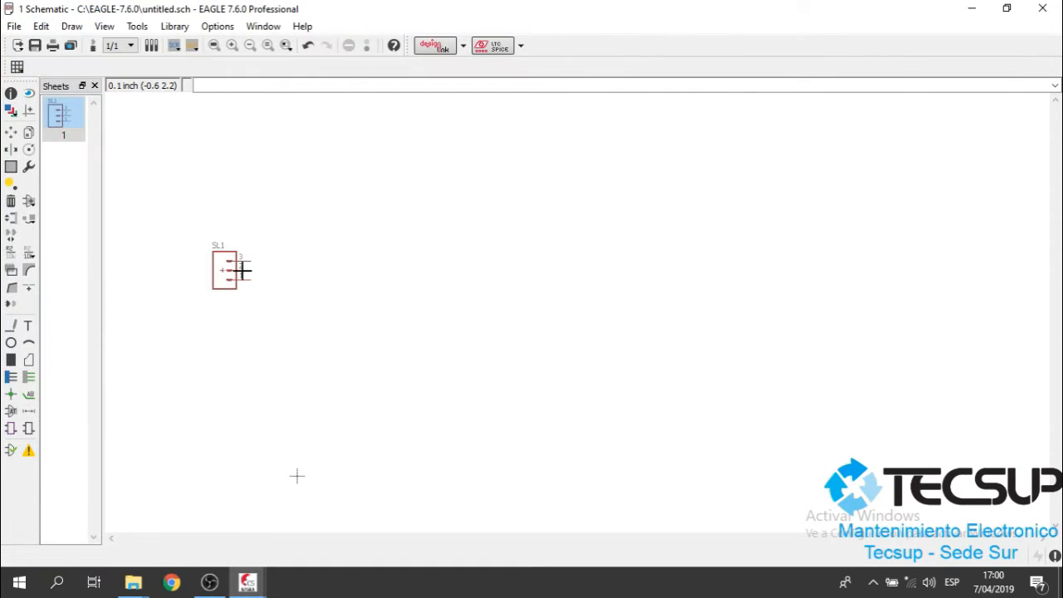
Start the Add command again and search the component libraries for "+12V".
{"action": "scroll", "coordinate": [246, 274], "scroll_direction": "up", "scroll_amount": 1}
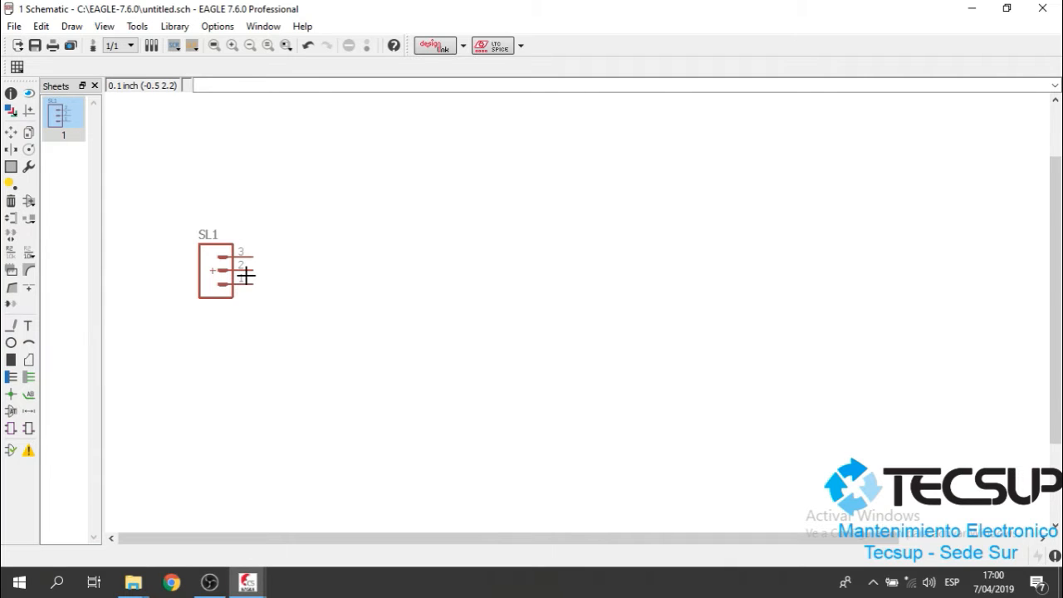
{"action": "scroll", "coordinate": [246, 275], "scroll_direction": "up", "scroll_amount": 2}
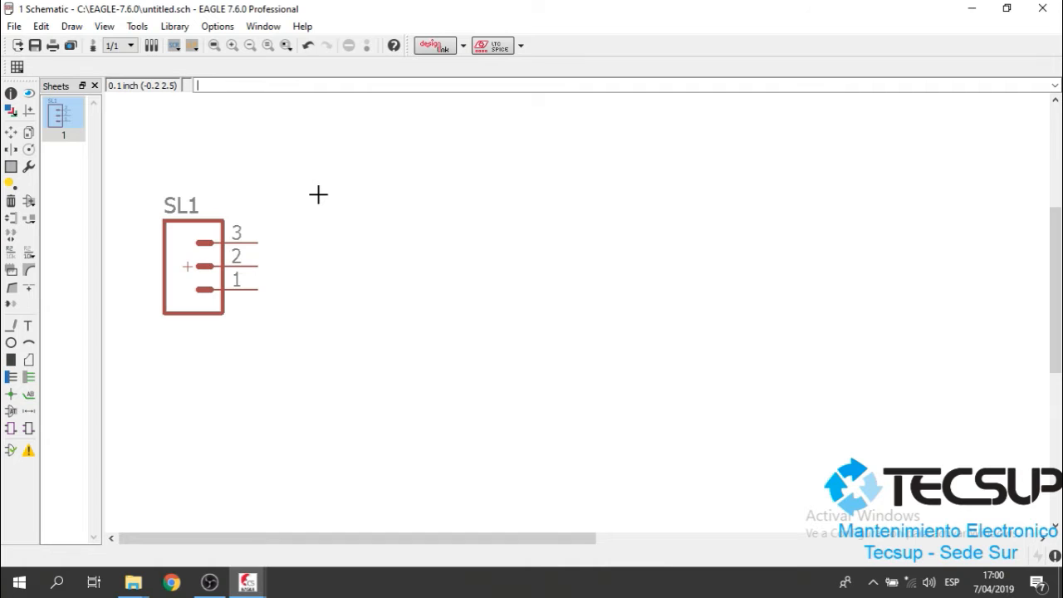
{"action": "left_click", "coordinate": [28, 204]}
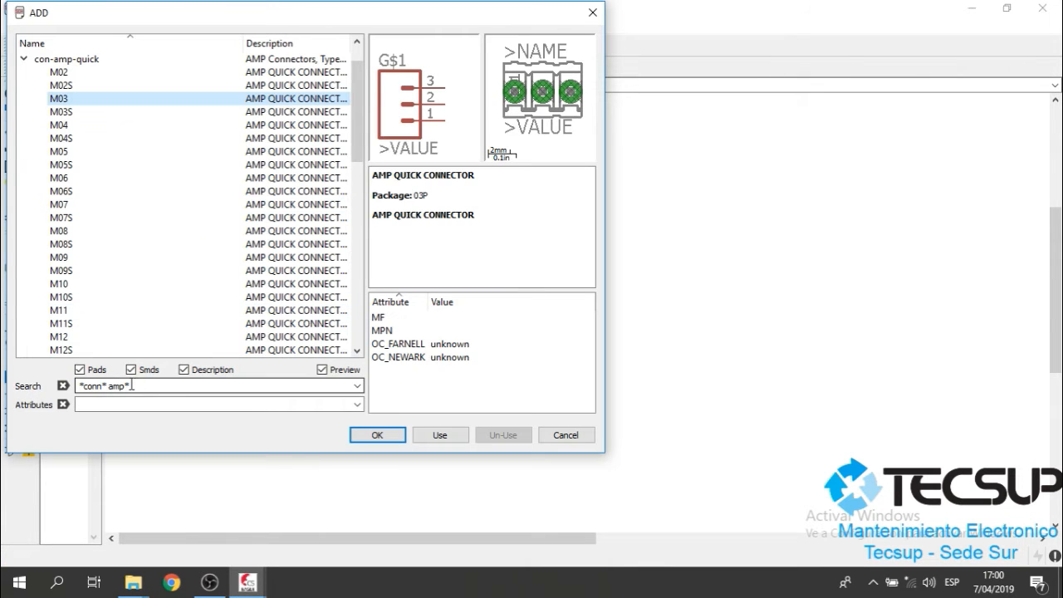
{"action": "left_click", "coordinate": [132, 385]}
{"action": "left_click_drag", "start_coordinate": [132, 386], "coordinate": [54, 376]}
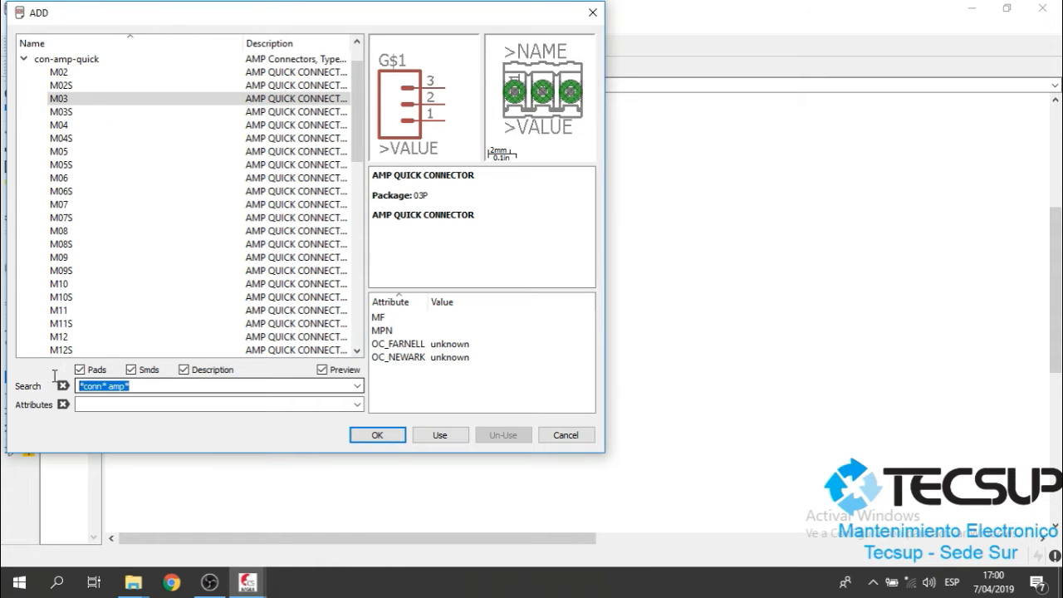
{"action": "key", "text": "BackSpace"}
{"action": "type", "text": "+"}
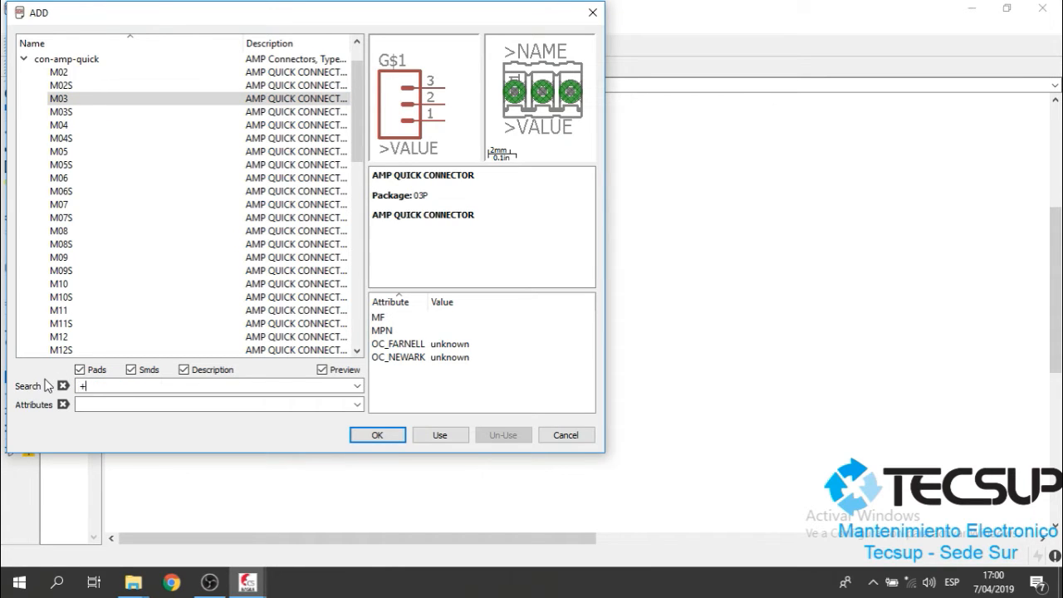
{"action": "type", "text": "12V"}
{"action": "key", "text": "BackSpace"}
{"action": "key", "text": "BackSpace"}
{"action": "key", "text": "BackSpace"}
{"action": "type", "text": "5"}
{"action": "key", "text": "BackSpace"}
{"action": "type", "text": "15"}
{"action": "key", "text": "BackSpace"}
{"action": "key", "text": "BackSpace"}
{"action": "type", "text": "2V"}
{"action": "key", "text": "Return"}
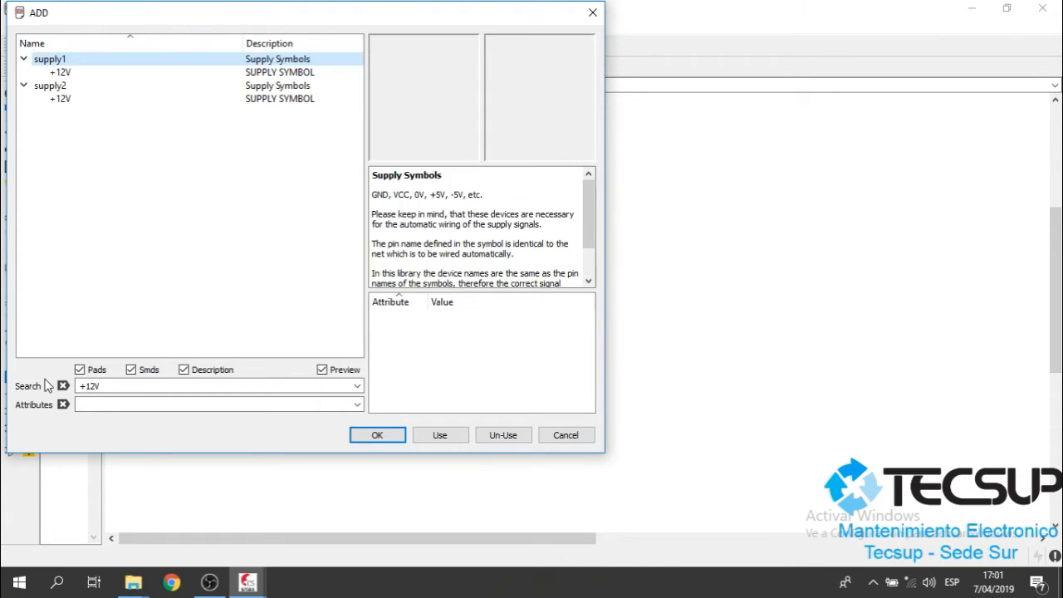
Place the +12V symbol from the supply1 library above and to the right of SL1's pin 3, and mirror it.
{"action": "left_click", "coordinate": [61, 73]}
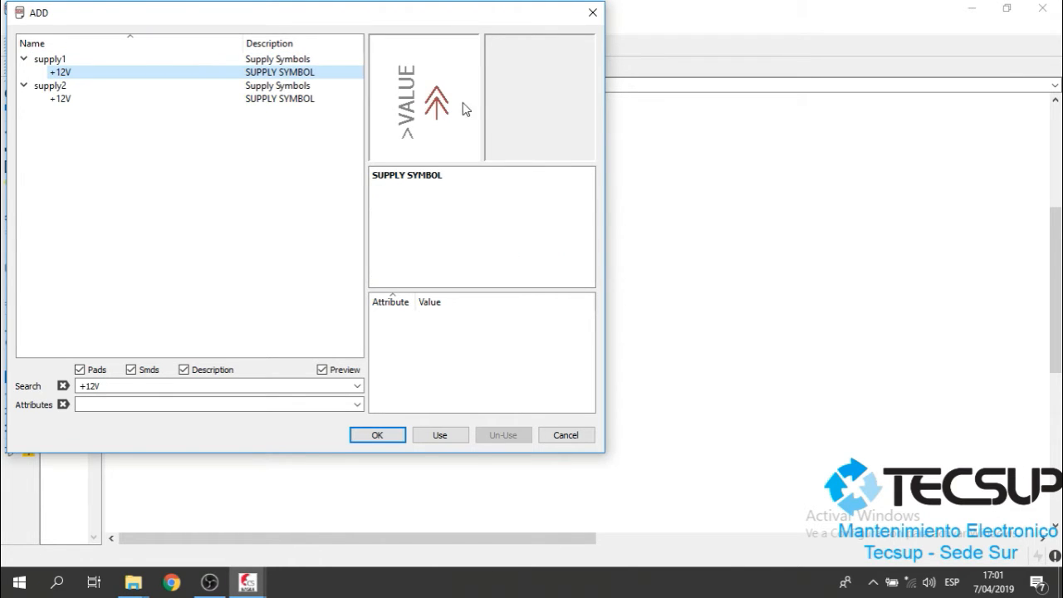
{"action": "left_click", "coordinate": [377, 435]}
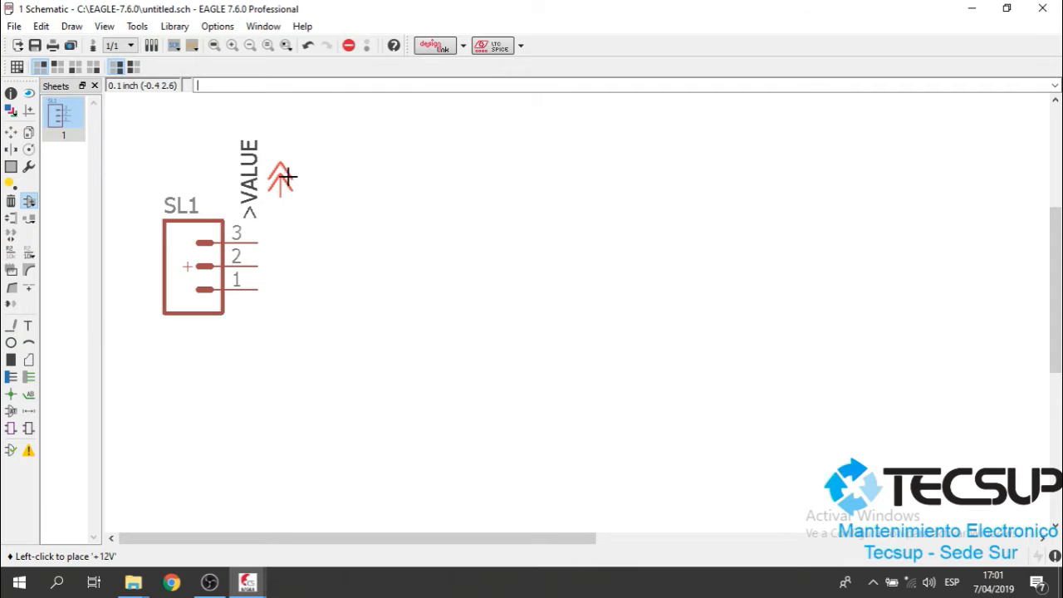
{"action": "left_click", "coordinate": [300, 199]}
{"action": "key", "text": "Escape"}
{"action": "key", "text": "Escape"}
{"action": "scroll", "coordinate": [295, 215], "scroll_direction": "up", "scroll_amount": 4}
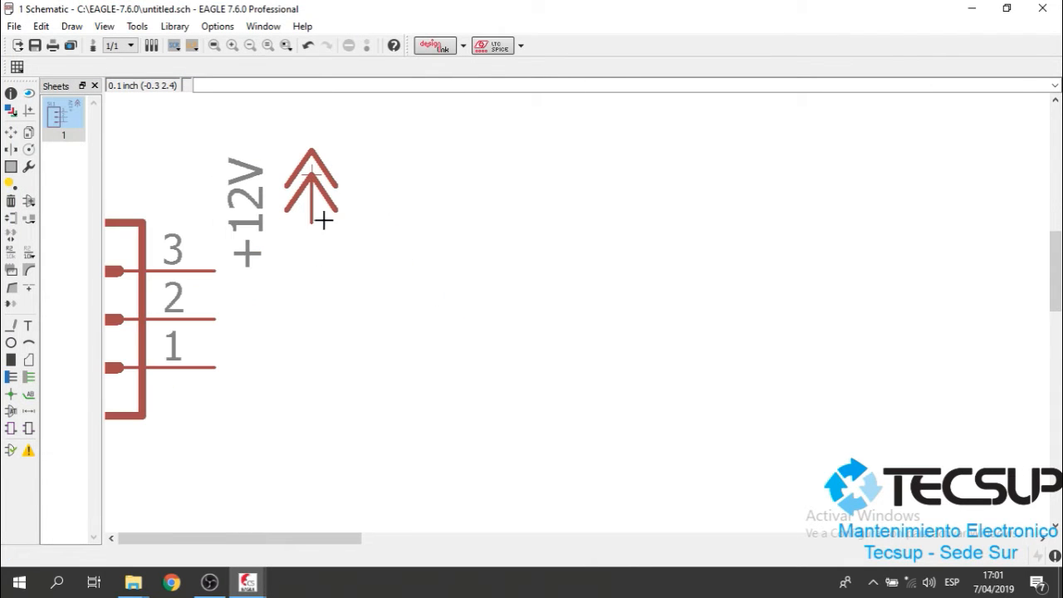
{"action": "left_click", "coordinate": [10, 151]}
{"action": "left_click", "coordinate": [319, 184]}
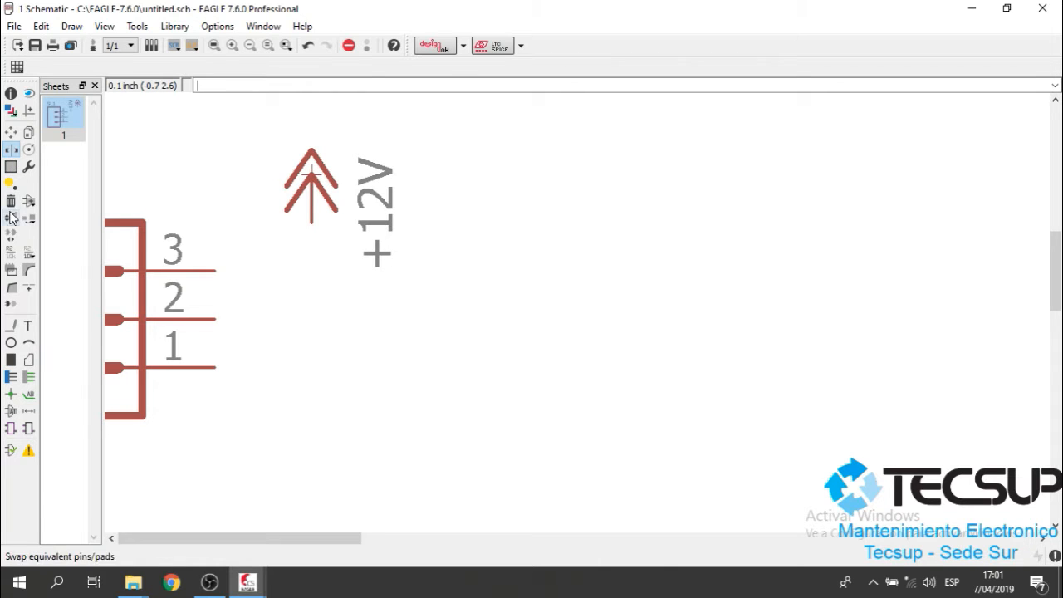
Draw a wire on the 91 Nets layer from SL1's pin 3 to the +12V symbol, with one right-angle corner.
{"action": "left_click", "coordinate": [11, 324]}
{"action": "scroll", "coordinate": [357, 222], "scroll_direction": "up", "scroll_amount": 2}
{"action": "left_click", "coordinate": [152, 292]}
{"action": "key", "text": "Escape"}
{"action": "scroll", "coordinate": [672, 218], "scroll_direction": "down", "scroll_amount": 2}
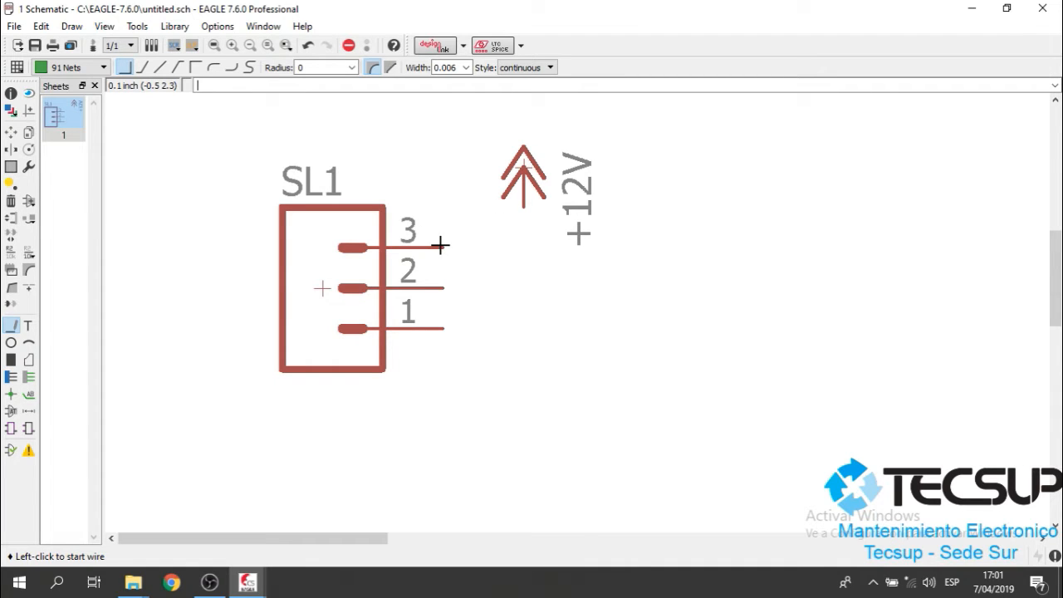
{"action": "left_click", "coordinate": [12, 328]}
{"action": "left_click", "coordinate": [444, 247]}
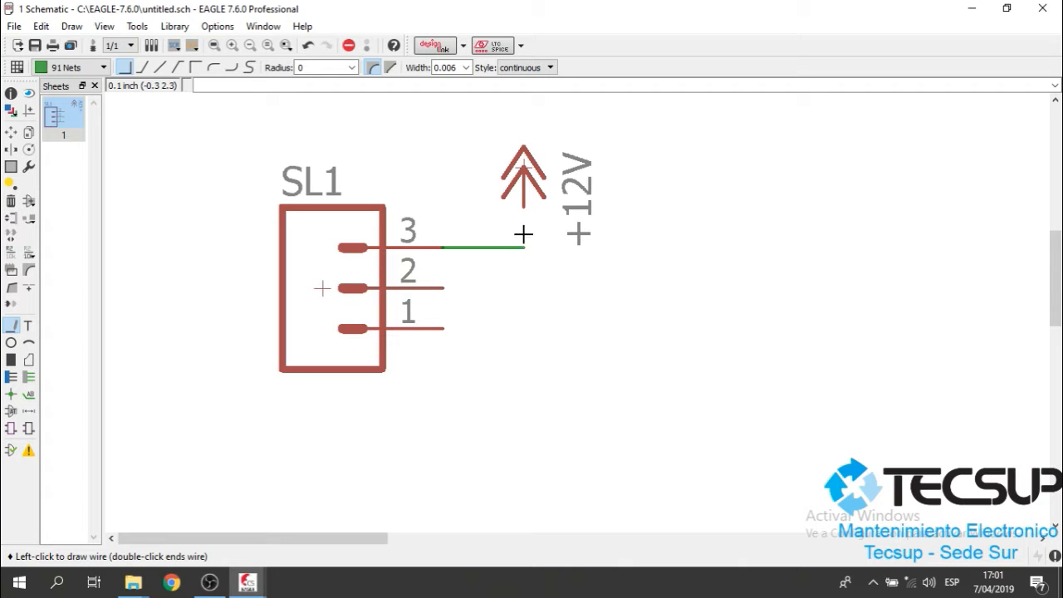
{"action": "left_click", "coordinate": [524, 206]}
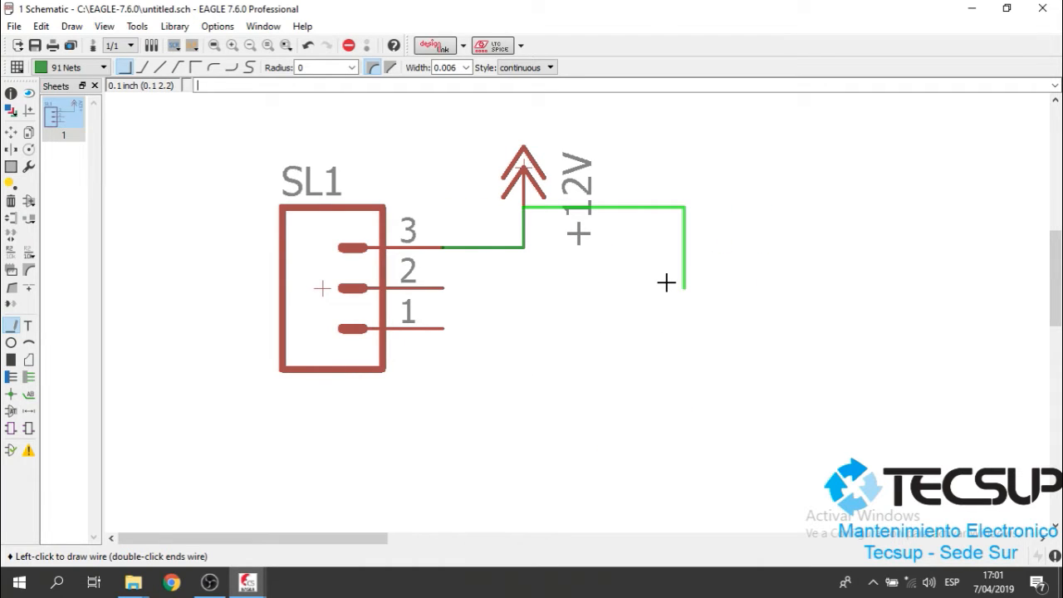
{"action": "key", "text": "Escape"}
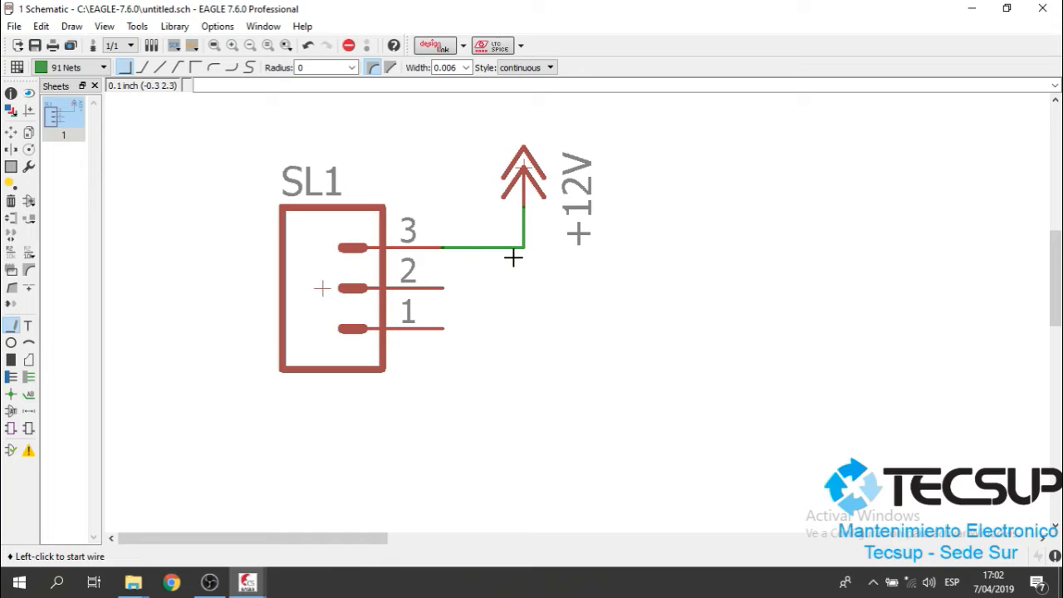
Test the pin 3 connection by moving SL1, the +12V symbol and the wire corner, leaving each in its original place.
{"action": "left_click", "coordinate": [10, 134]}
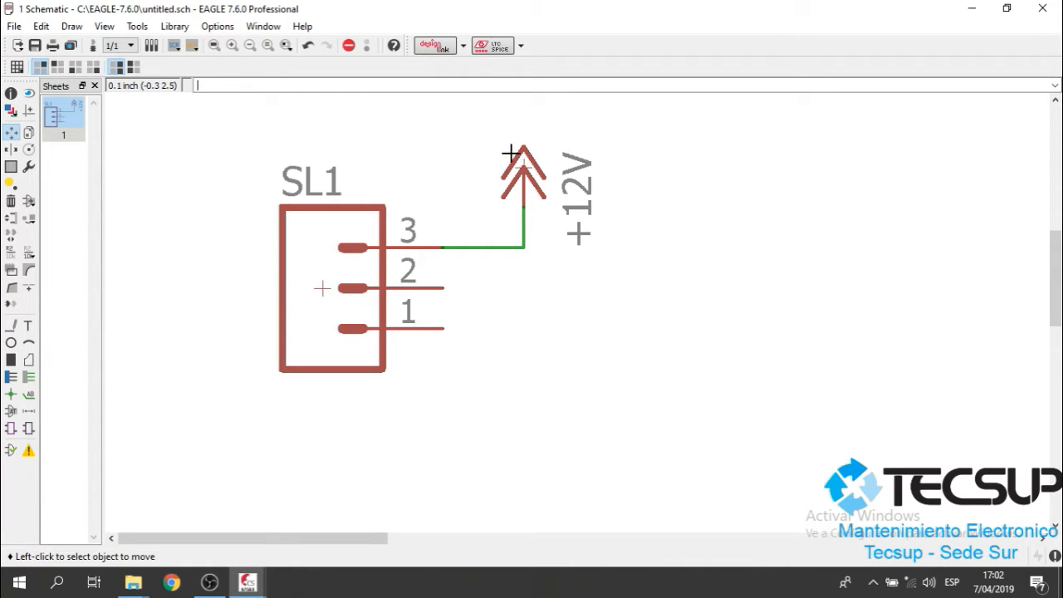
{"action": "left_click", "coordinate": [322, 290]}
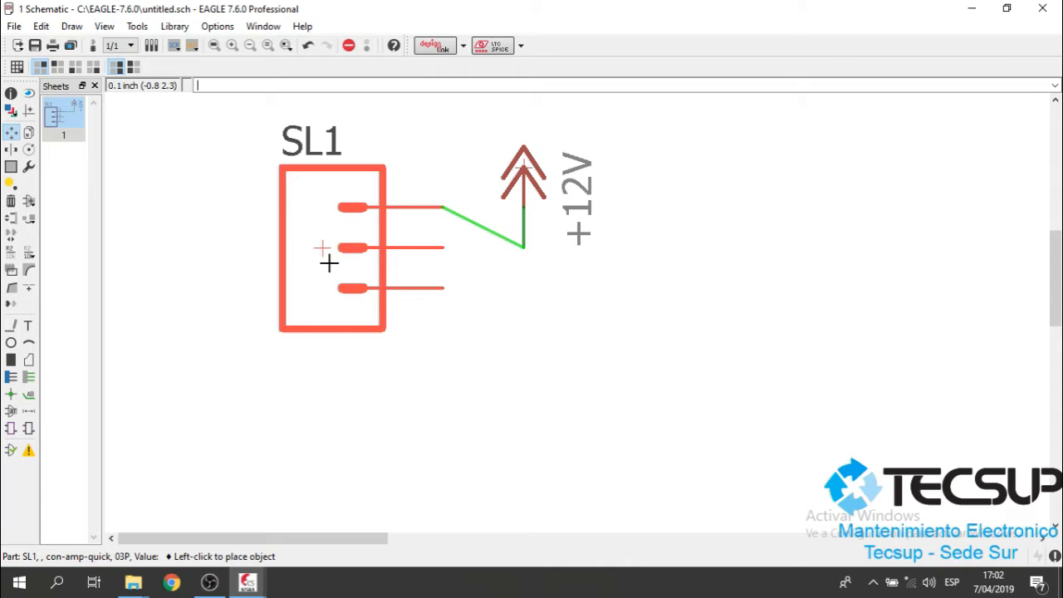
{"action": "left_click", "coordinate": [326, 291]}
{"action": "left_click", "coordinate": [523, 168]}
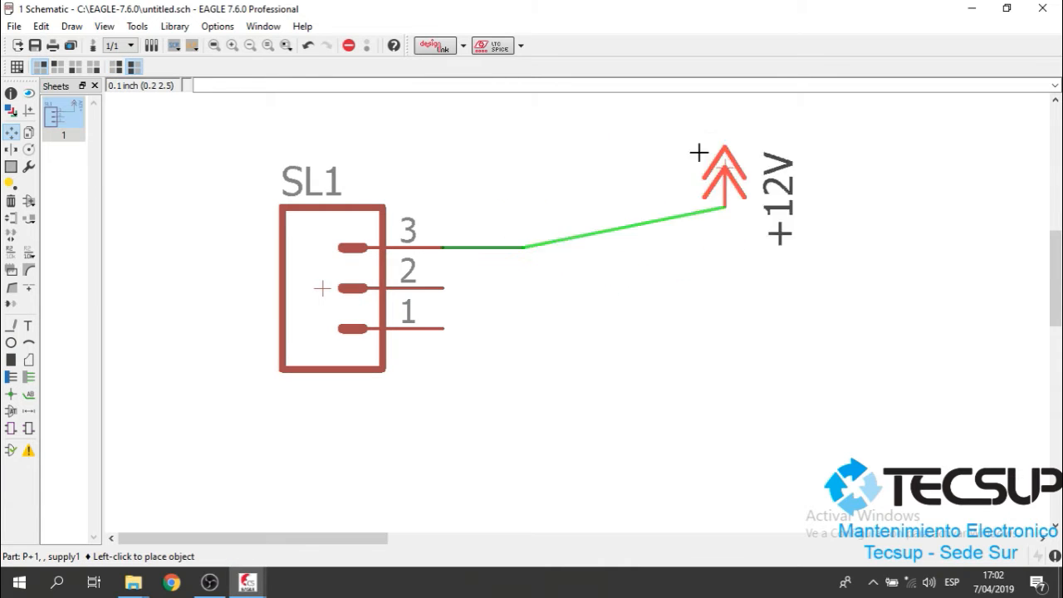
{"action": "left_click", "coordinate": [503, 150]}
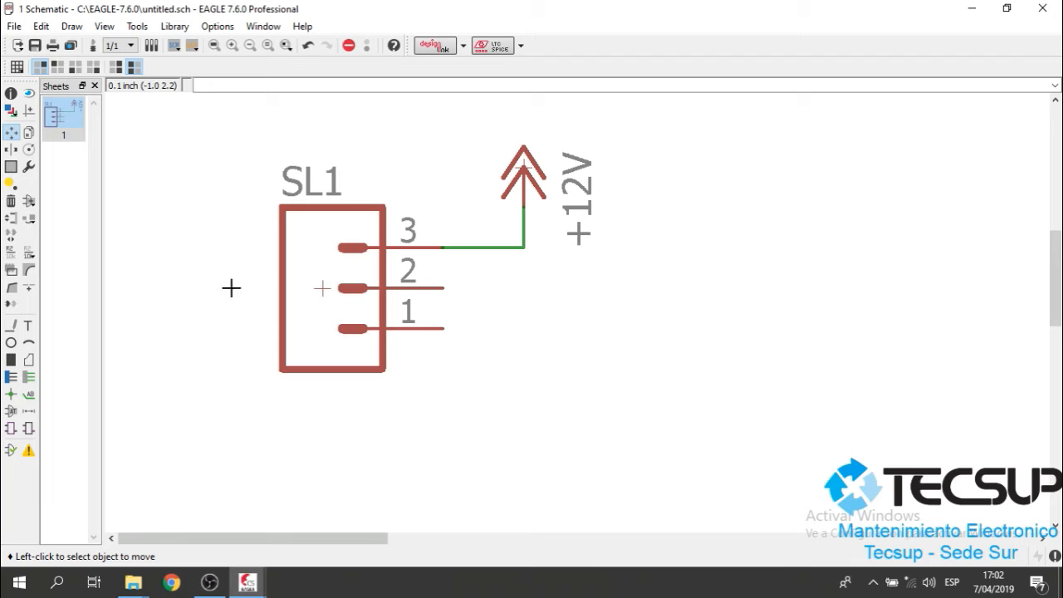
{"action": "left_click", "coordinate": [314, 294]}
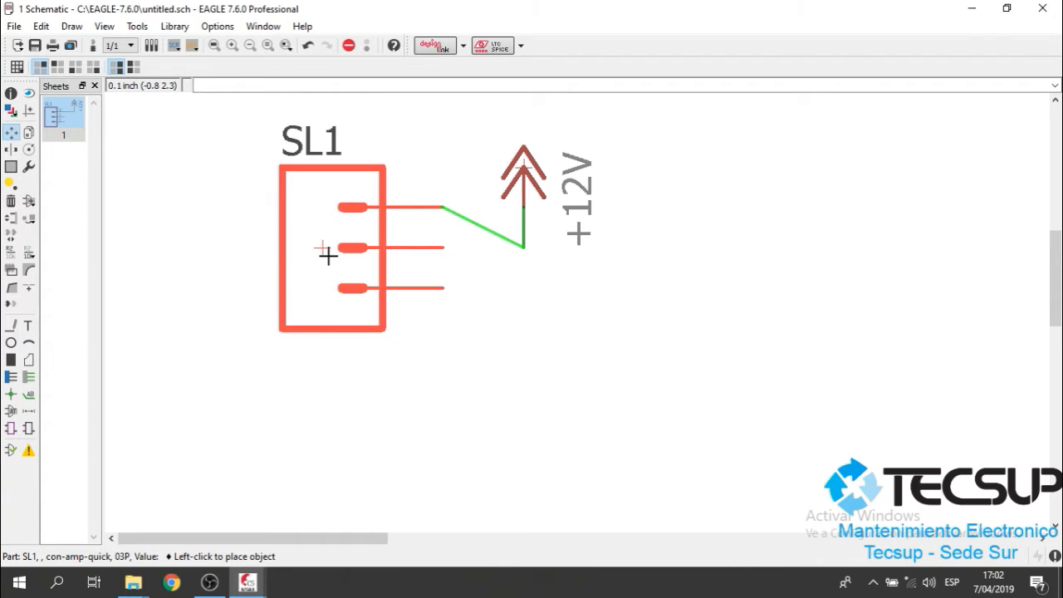
{"action": "key", "text": "Escape"}
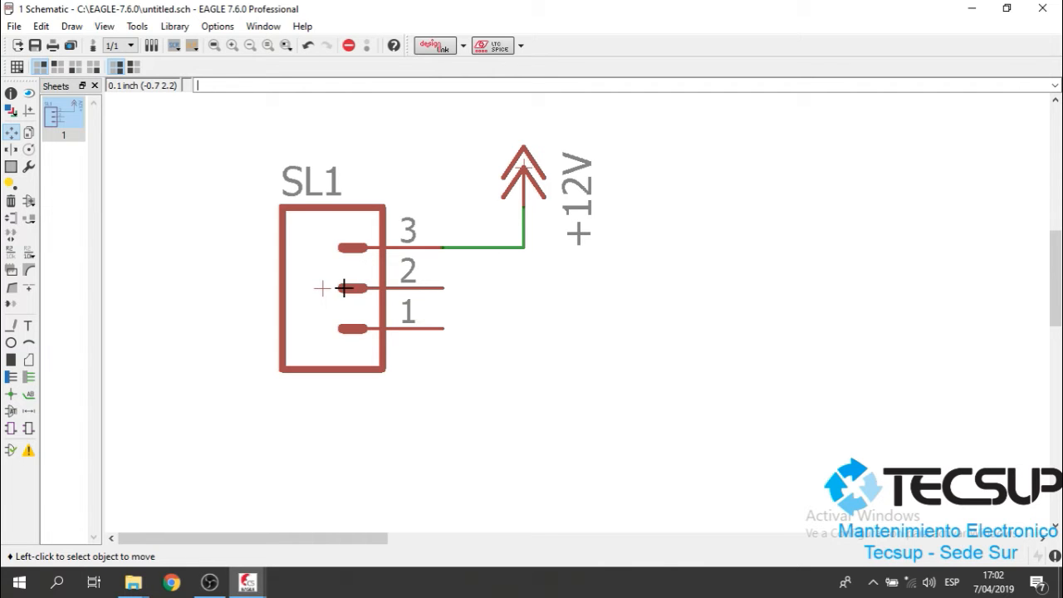
{"action": "left_click", "coordinate": [321, 288]}
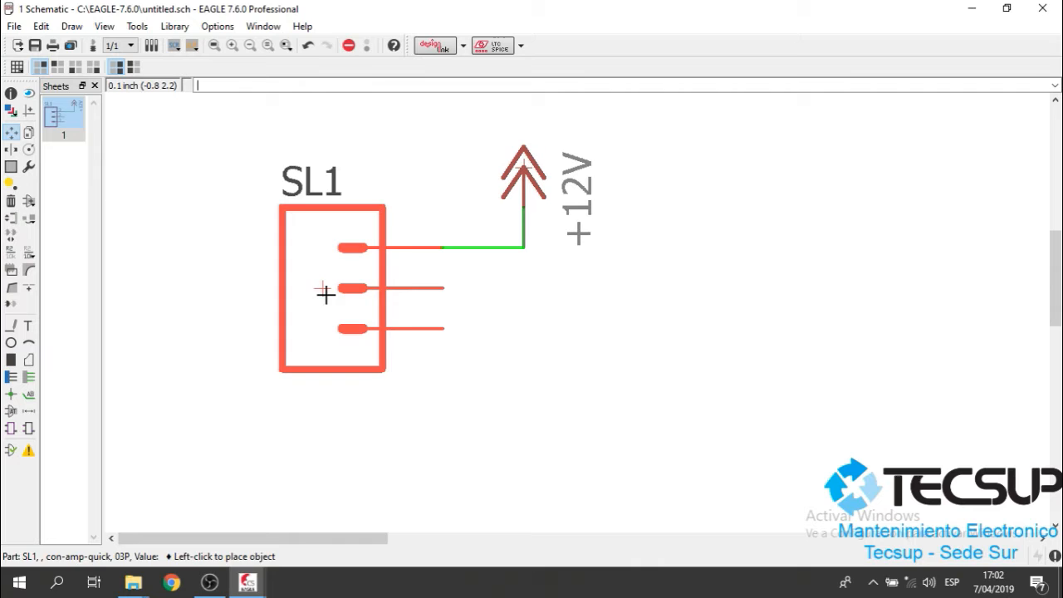
{"action": "left_click", "coordinate": [325, 293]}
{"action": "left_click", "coordinate": [522, 170]}
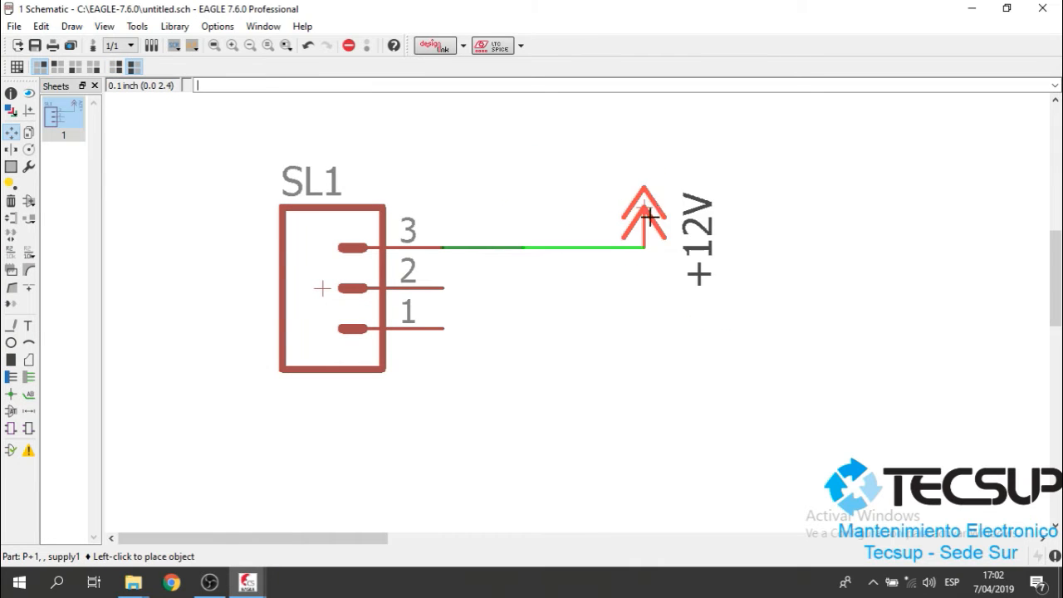
{"action": "key", "text": "Escape"}
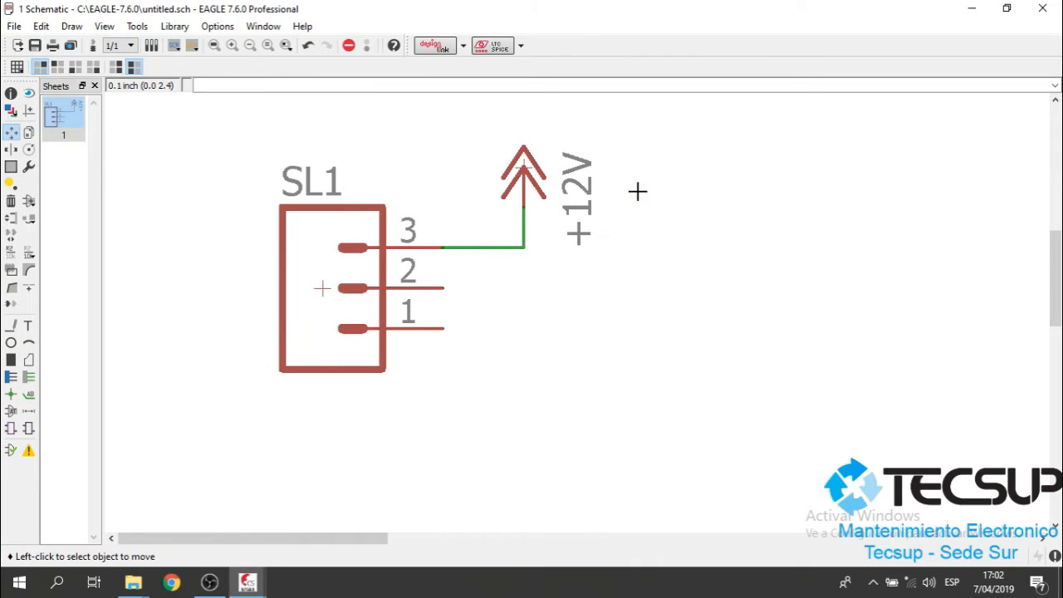
{"action": "left_click", "coordinate": [520, 244]}
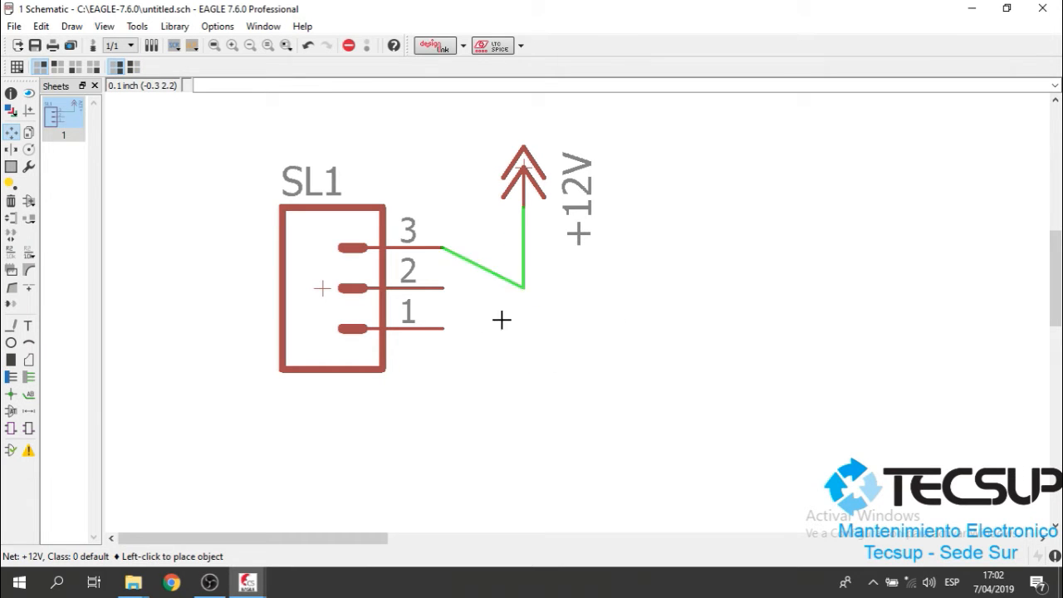
{"action": "key", "text": "Escape"}
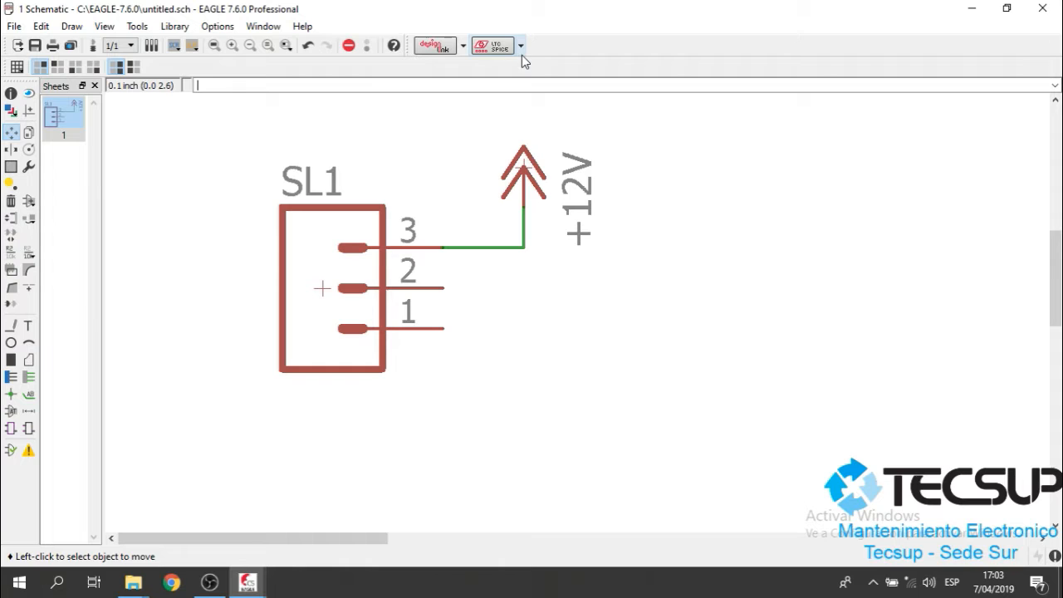
Search the component libraries for "gnd" and place the GND symbol from supply1 below the +12V symbol, lower than SL1's pin 1.
{"action": "left_click", "coordinate": [29, 200]}
{"action": "left_click_drag", "start_coordinate": [103, 386], "coordinate": [2, 366]}
{"action": "type", "text": "gn"}
{"action": "key", "text": "Return"}
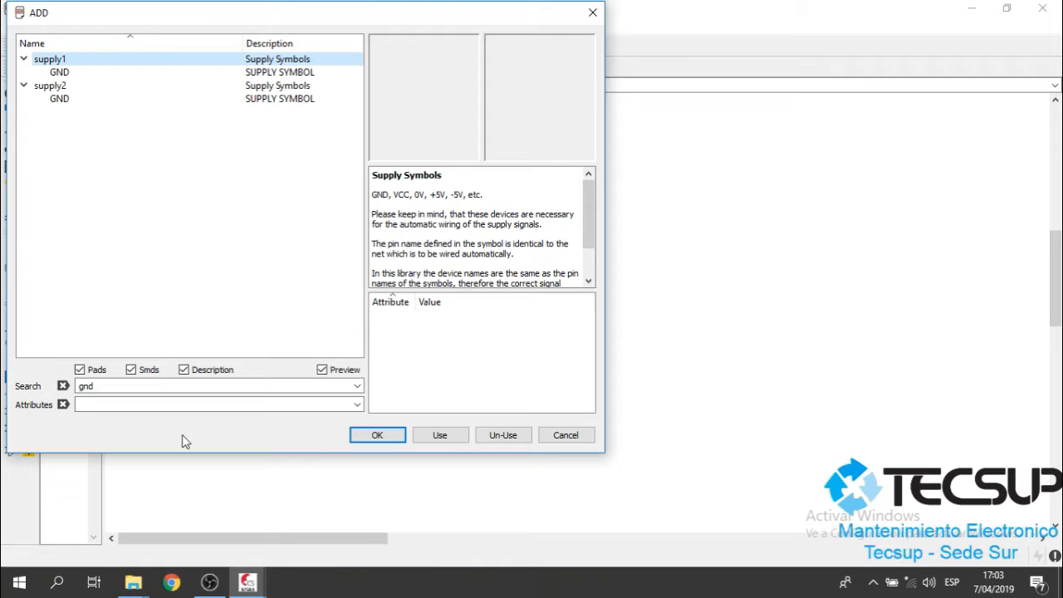
{"action": "left_click", "coordinate": [58, 73]}
{"action": "left_click", "coordinate": [374, 437]}
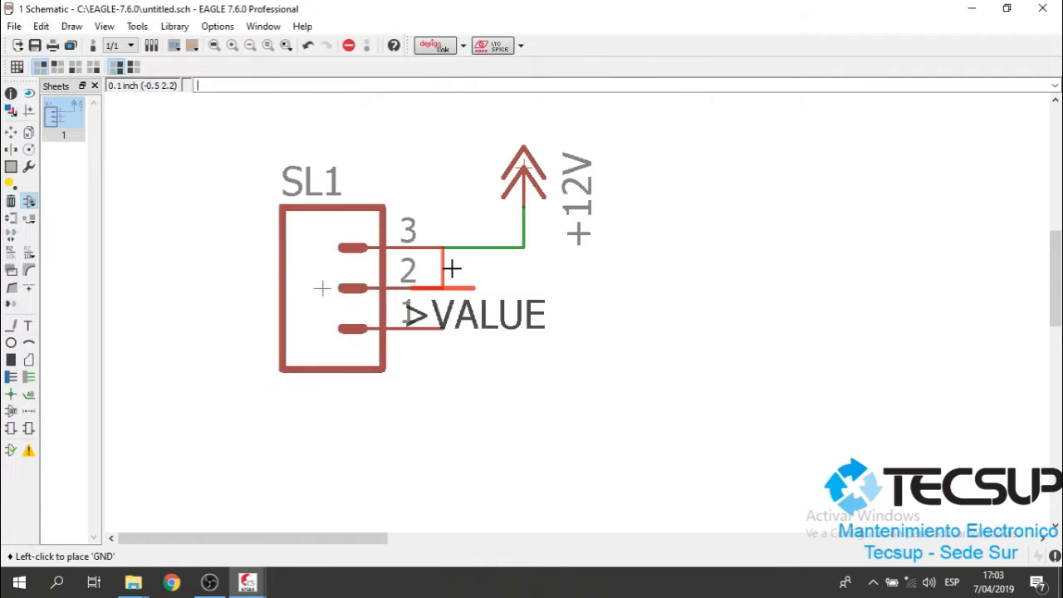
{"action": "key", "text": "Escape"}
{"action": "key", "text": "Escape"}
Draw a wire from SL1's pin 1 to the GND symbol, with one right-angle corner.
{"action": "left_click", "coordinate": [10, 325]}
{"action": "left_click", "coordinate": [442, 329]}
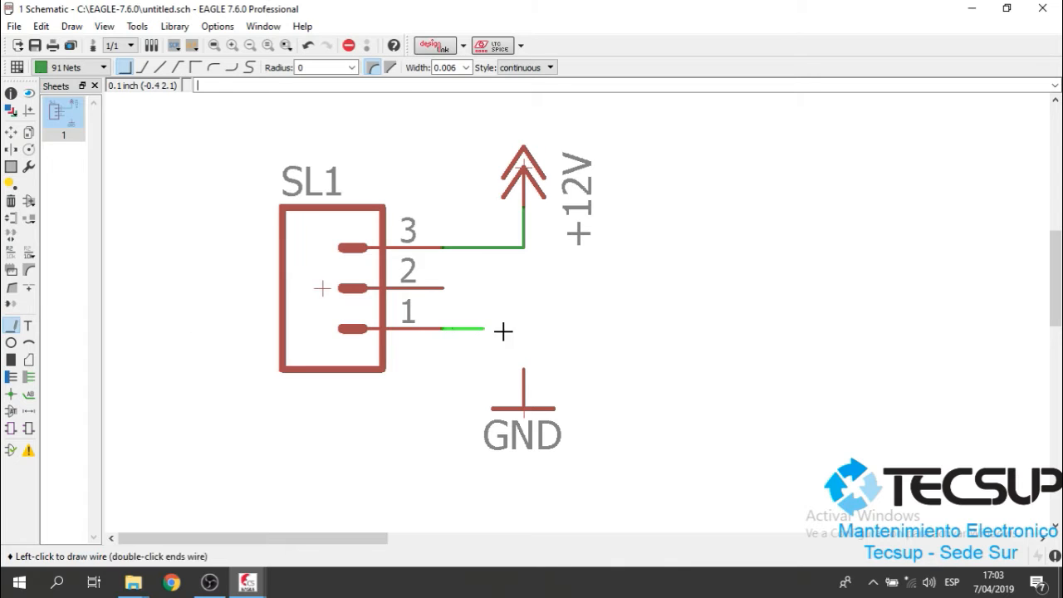
{"action": "left_click", "coordinate": [524, 359]}
{"action": "scroll", "coordinate": [317, 278], "scroll_direction": "down", "scroll_amount": 1}
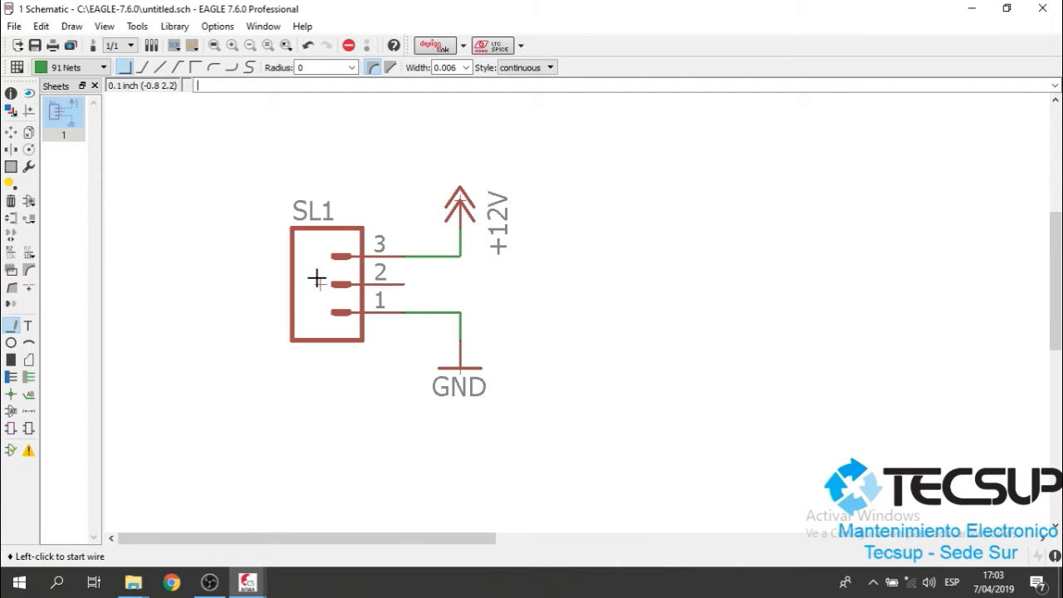
Search the component libraries for "*resis*".
{"action": "scroll", "coordinate": [515, 309], "scroll_direction": "up", "scroll_amount": 1}
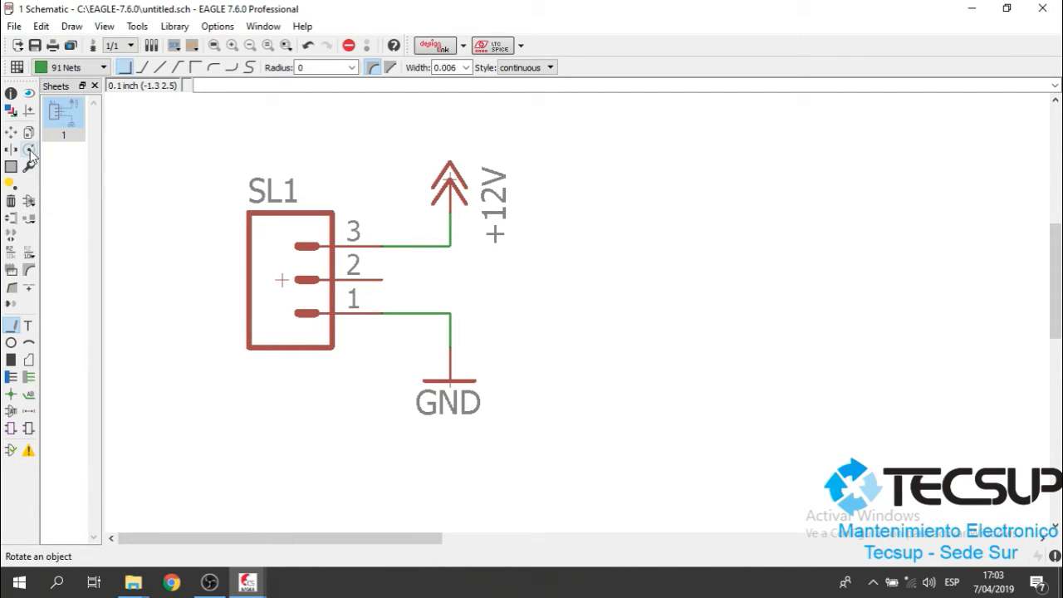
{"action": "left_click", "coordinate": [31, 212]}
{"action": "double_click", "coordinate": [110, 385]}
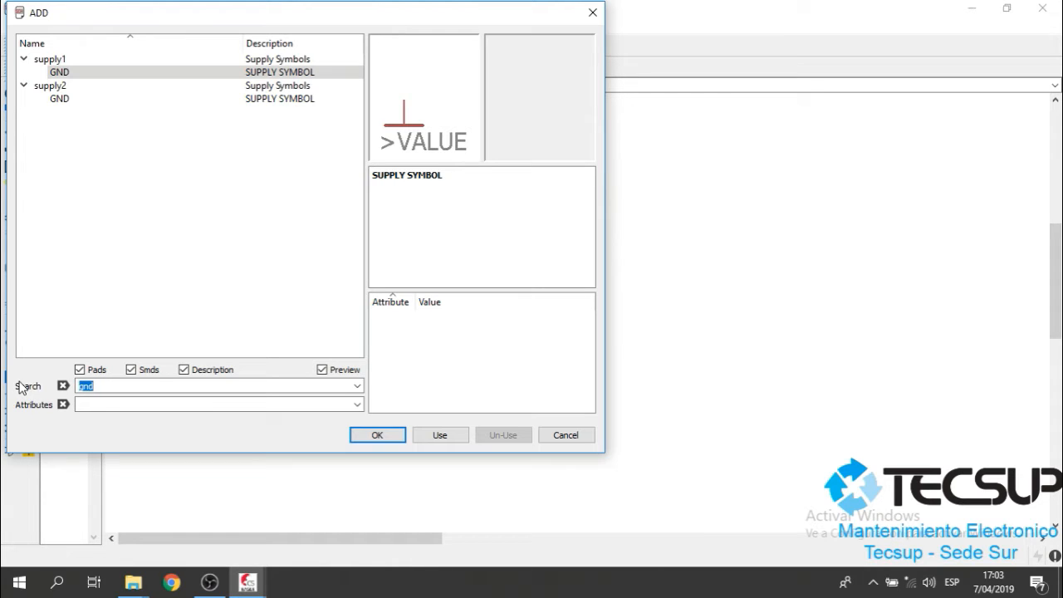
{"action": "type", "text": "*resis*"}
{"action": "key", "text": "Return"}
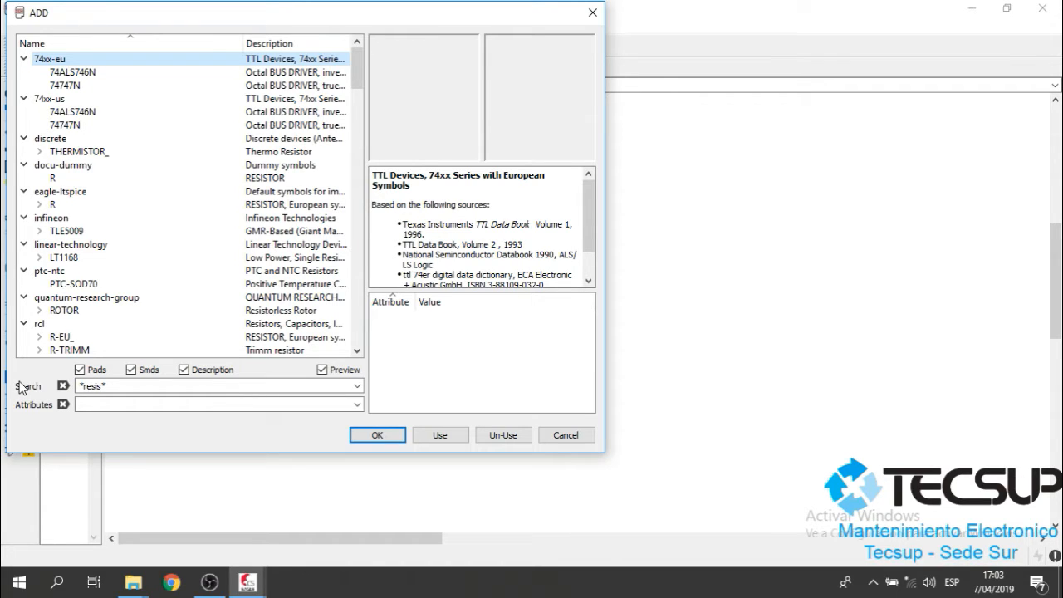
Collapse the libraries listed before rcl and expand the package variants of its American-symbol resistor R-US_.
{"action": "key", "text": "Left"}
{"action": "key", "text": "Down"}
{"action": "key", "text": "Left"}
{"action": "key", "text": "Down"}
{"action": "key", "text": "Left"}
{"action": "key", "text": "Down"}
{"action": "key", "text": "Left"}
{"action": "key", "text": "Down"}
{"action": "key", "text": "Left"}
{"action": "key", "text": "Down"}
{"action": "key", "text": "Left"}
{"action": "key", "text": "Down"}
{"action": "key", "text": "Left"}
{"action": "key", "text": "Down"}
{"action": "key", "text": "Left"}
{"action": "key", "text": "Down"}
{"action": "key", "text": "Left"}
{"action": "key", "text": "Down"}
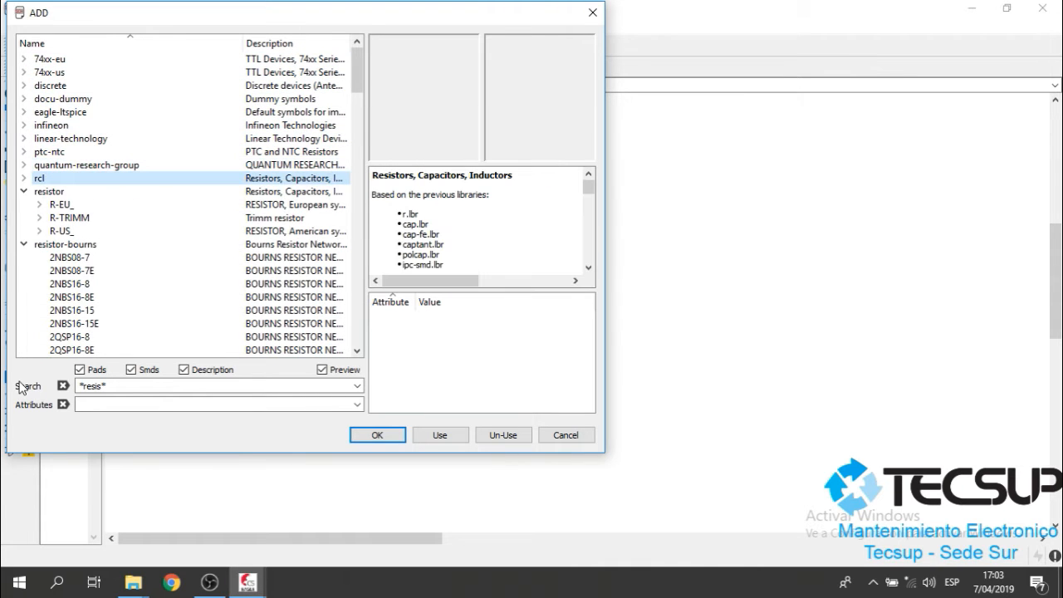
{"action": "key", "text": "Right"}
{"action": "key", "text": "Down"}
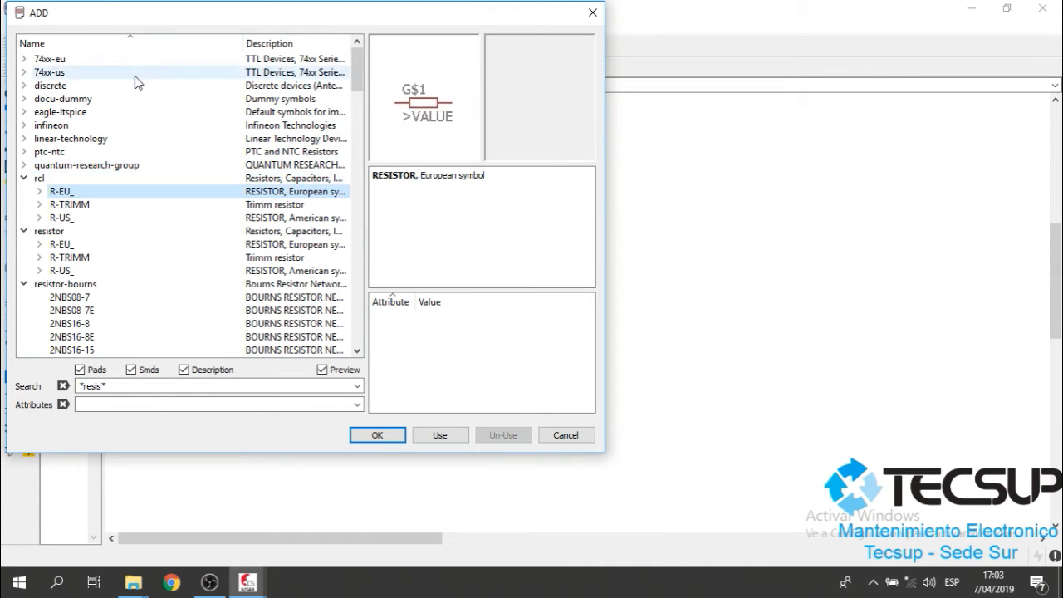
{"action": "left_click", "coordinate": [44, 179]}
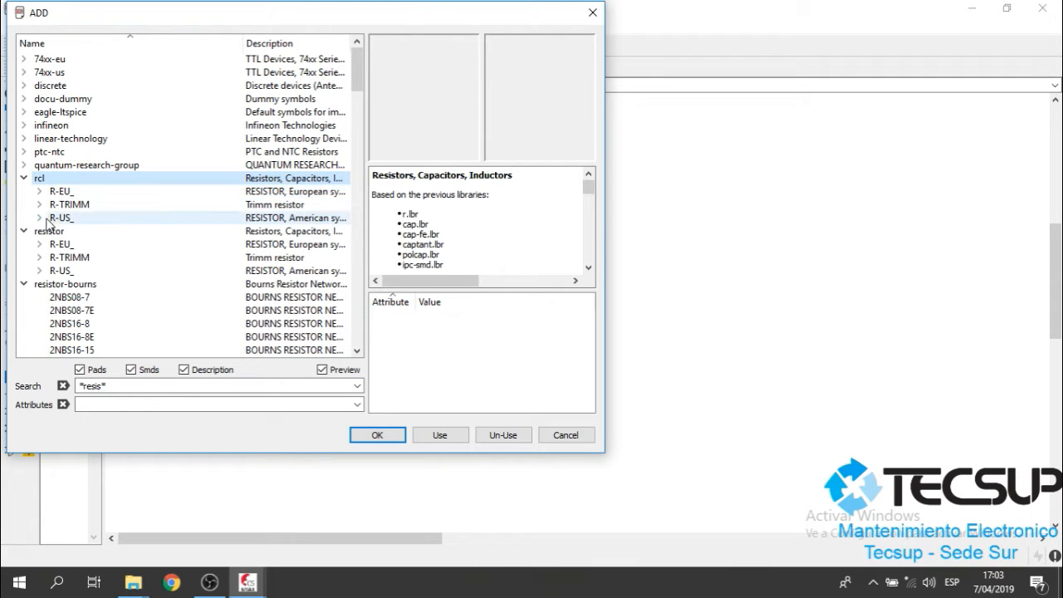
{"action": "left_click", "coordinate": [40, 218]}
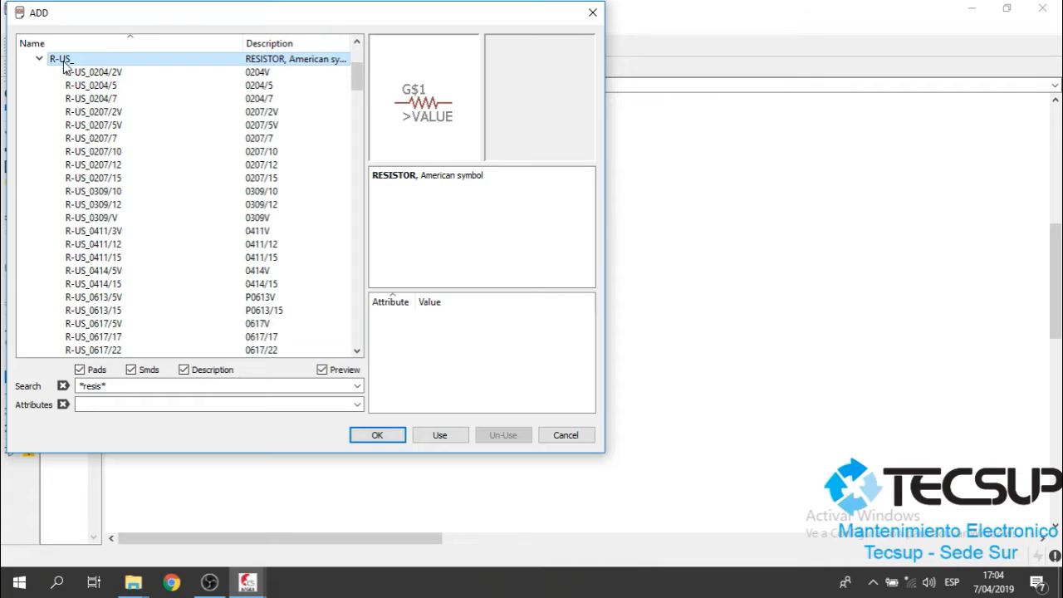
Compare the package previews of the R-US_ resistor variants 0207/7, 0207/10, 0207/12 and 0207/15.
{"action": "left_click", "coordinate": [112, 139]}
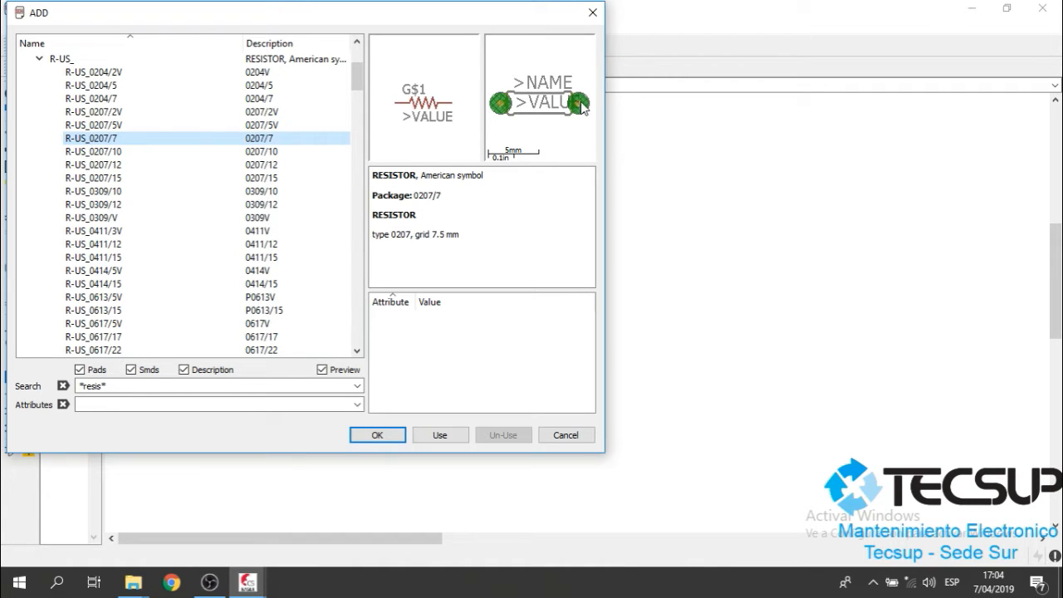
{"action": "left_click", "coordinate": [118, 155]}
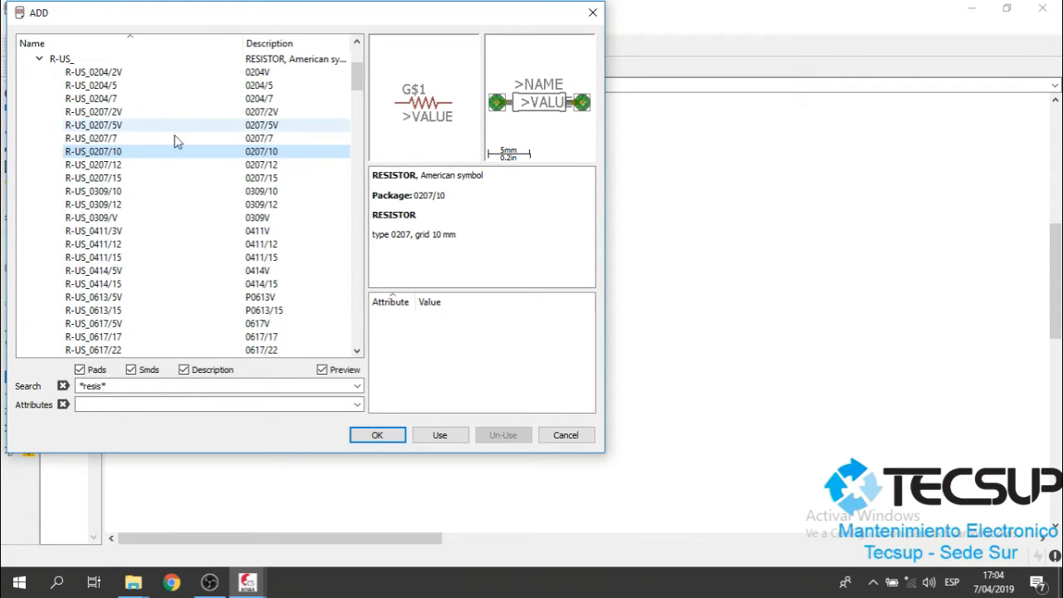
{"action": "left_click", "coordinate": [118, 164]}
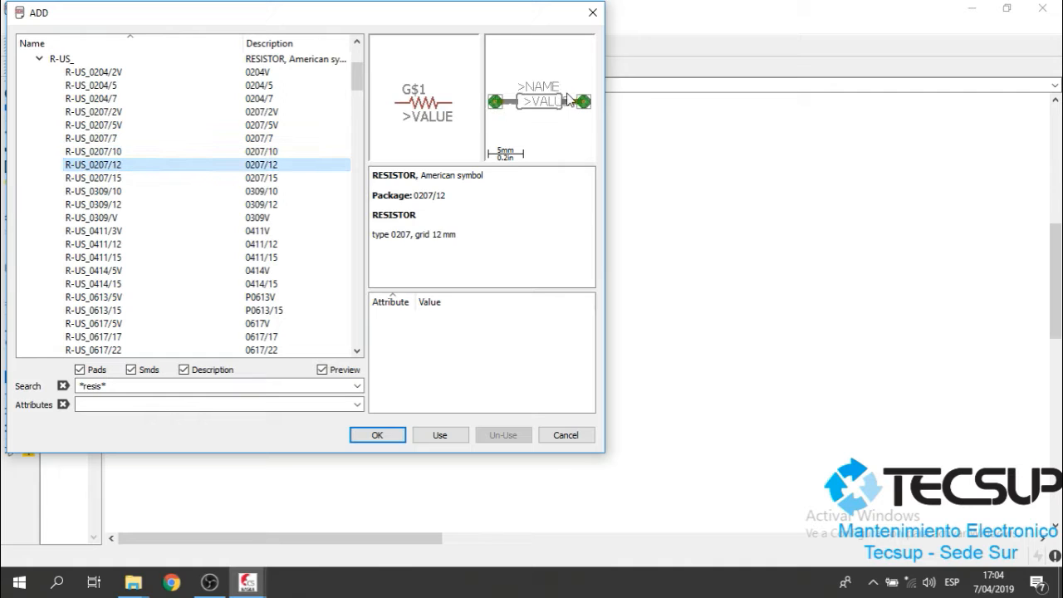
{"action": "left_click", "coordinate": [124, 178]}
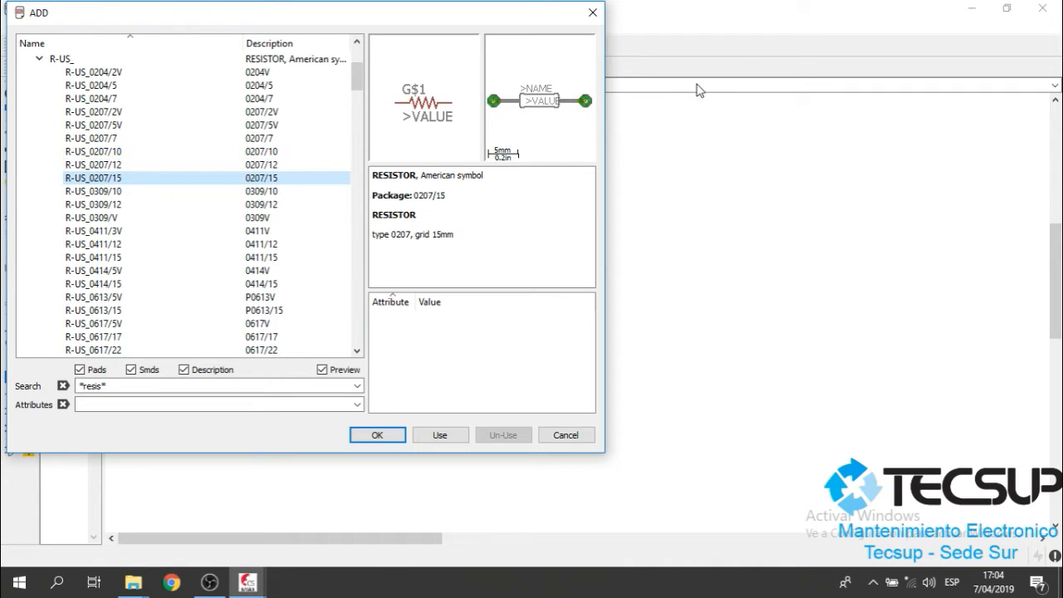
Place one R-US_0207/7 resistor horizontally, level with SL1's pin 2 and to the right of the supply symbols.
{"action": "left_click", "coordinate": [104, 139]}
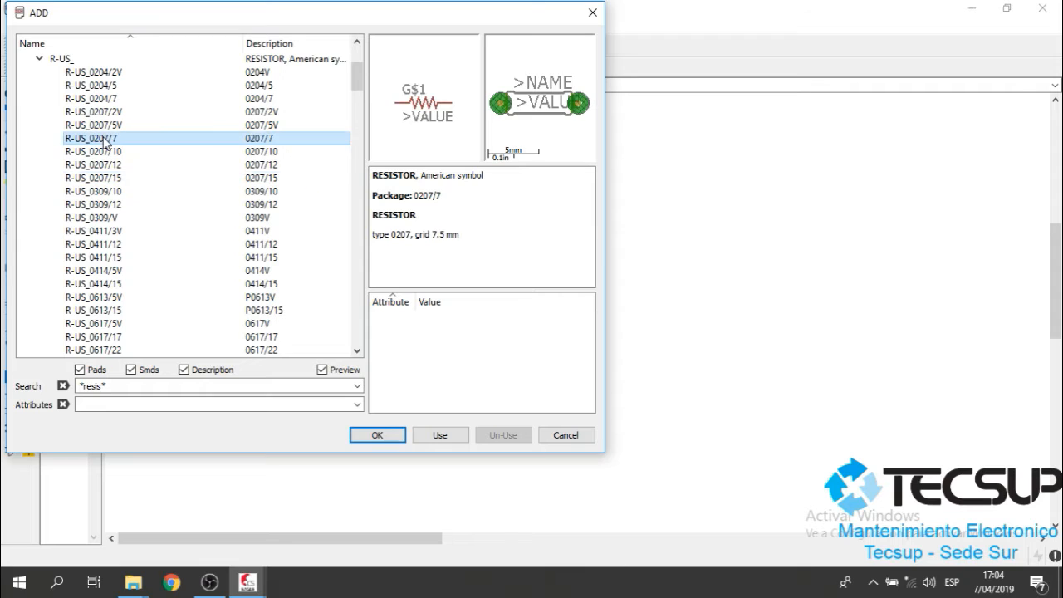
{"action": "left_click", "coordinate": [368, 436]}
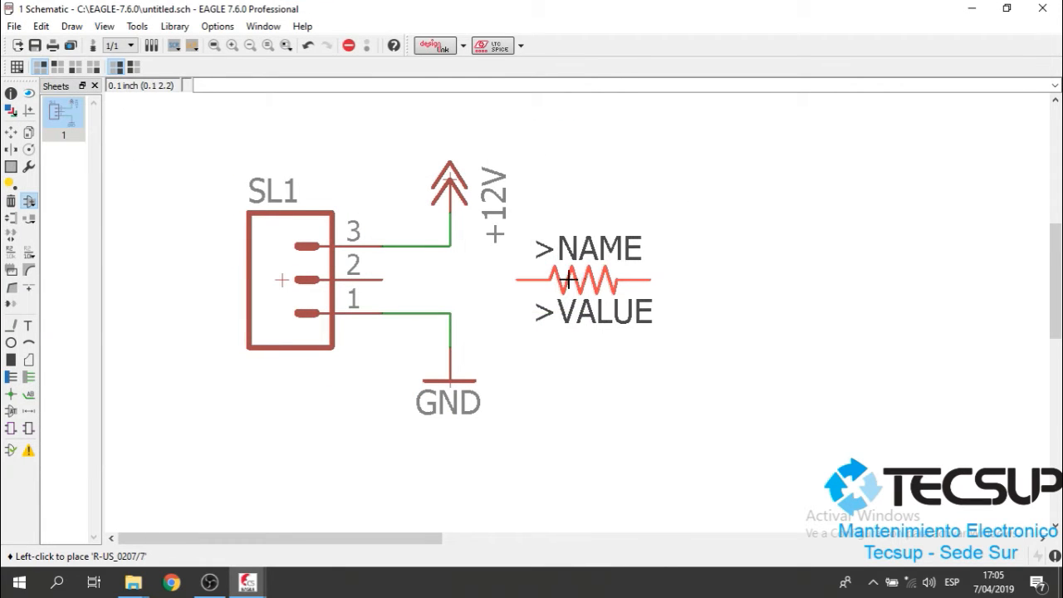
{"action": "left_click", "coordinate": [584, 280]}
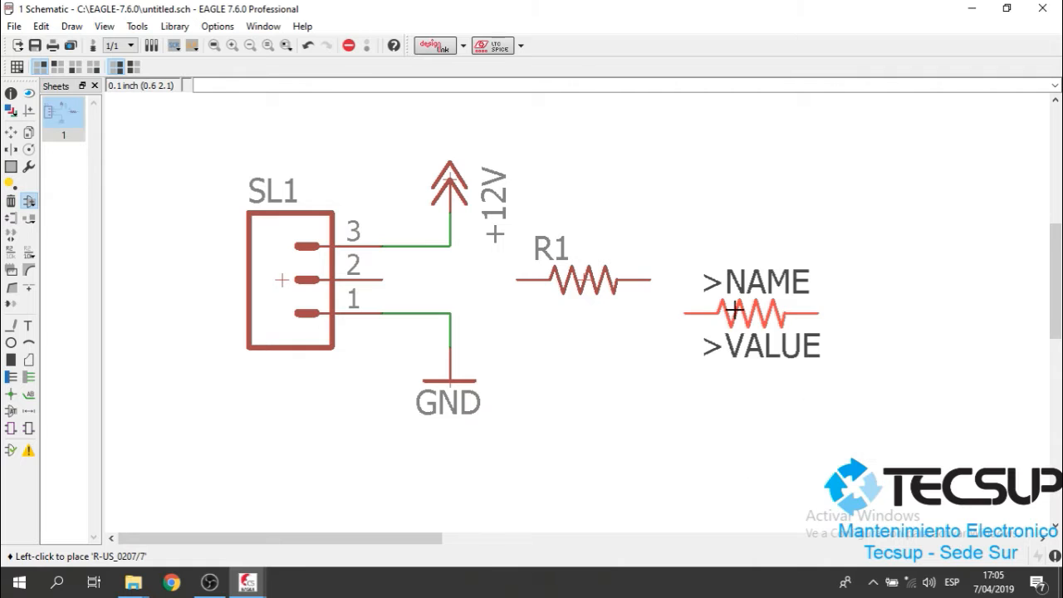
{"action": "key", "text": "Escape"}
{"action": "key", "text": "Escape"}
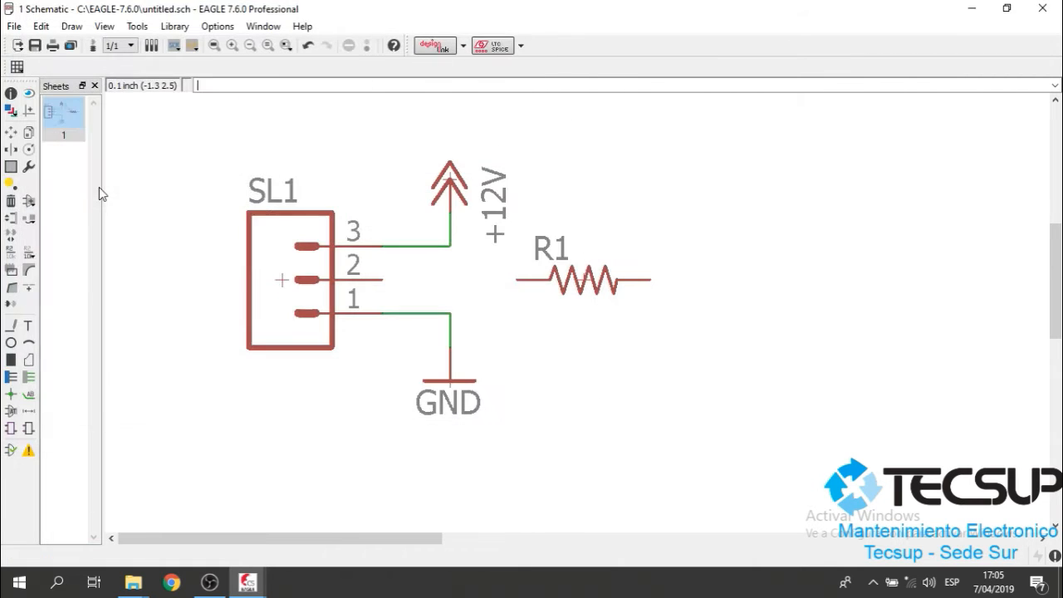
Search the component libraries for the transistor "*bc548*".
{"action": "left_click", "coordinate": [29, 201]}
{"action": "key", "text": "Tab"}
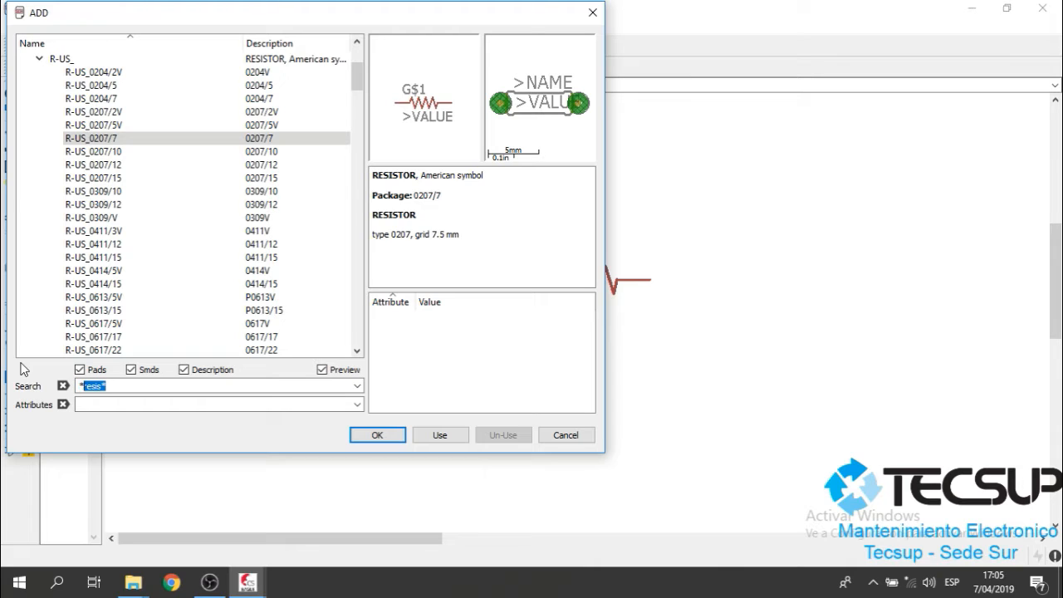
{"action": "type", "text": "*bc548*"}
{"action": "key", "text": "Return"}
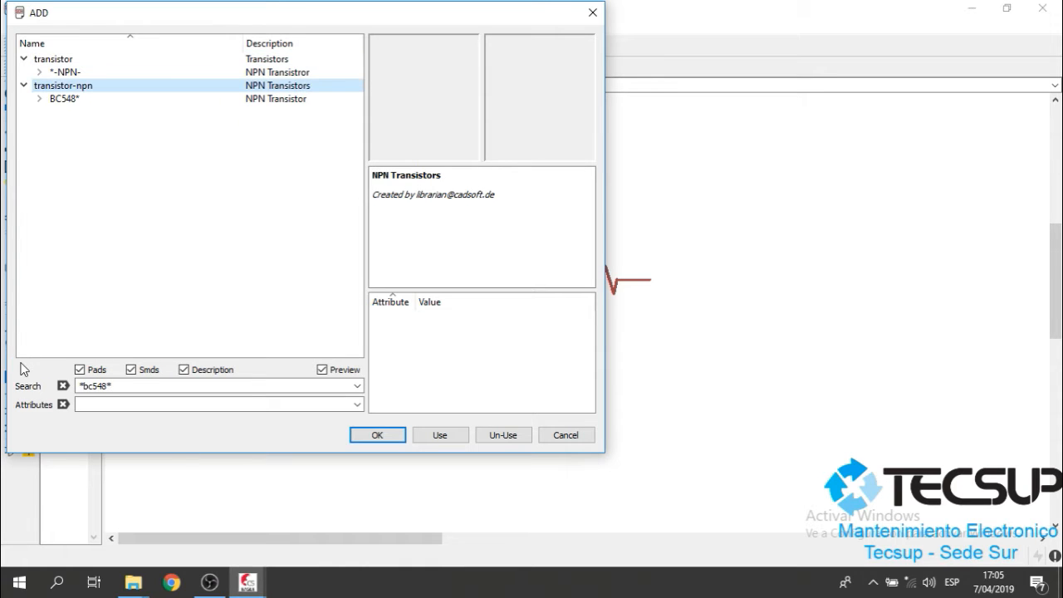
Place a BC548 transistor in package TO92-EBC from transistor-npn to the right of R1, with its base level with the resistor.
{"action": "key", "text": "Down"}
{"action": "key", "text": "Right"}
{"action": "key", "text": "Down"}
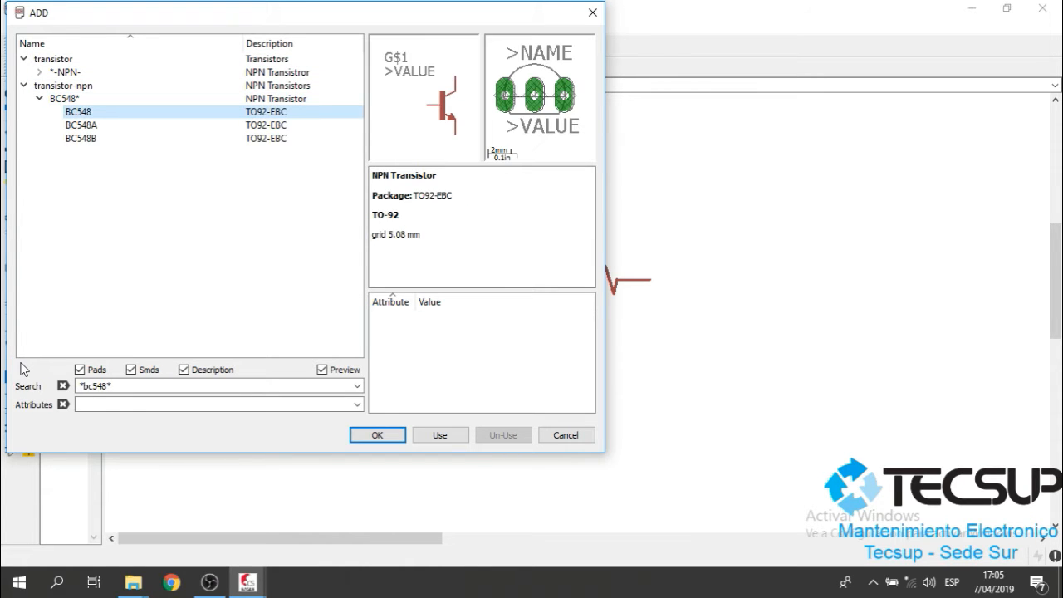
{"action": "key", "text": "Return"}
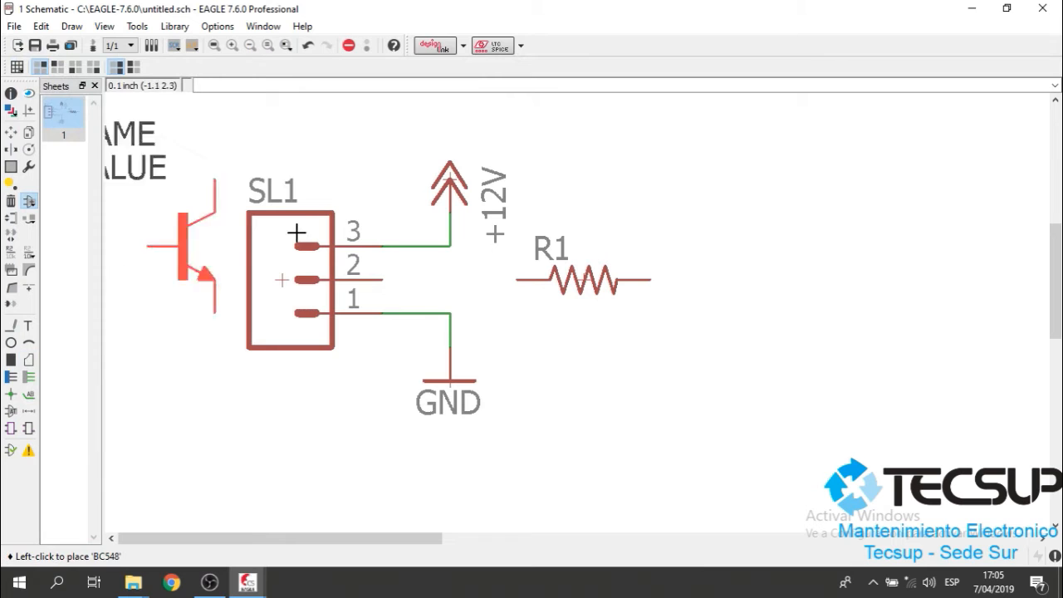
{"action": "left_click", "coordinate": [707, 263]}
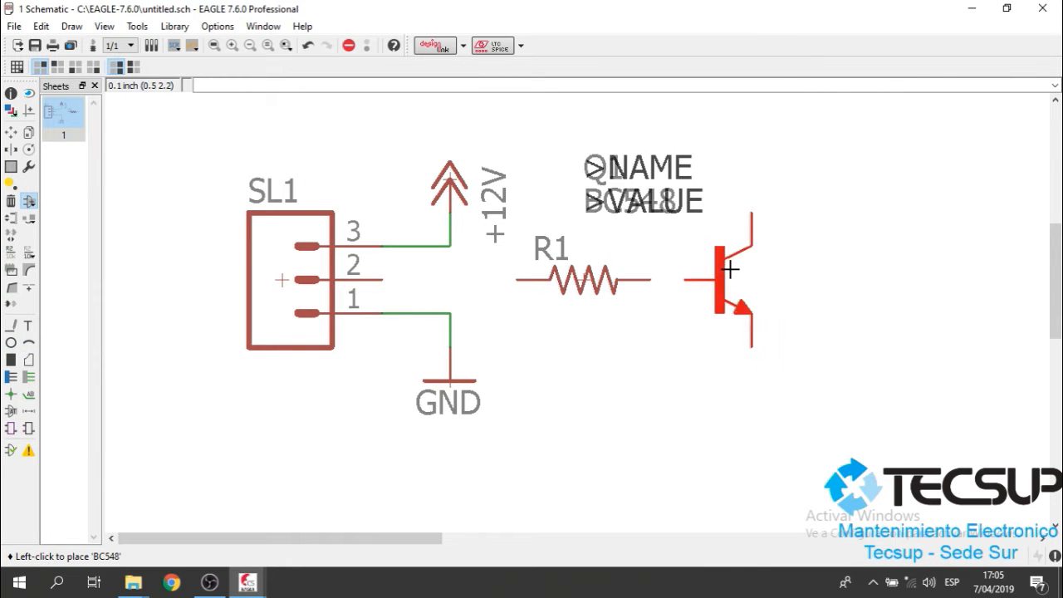
{"action": "scroll", "coordinate": [810, 339], "scroll_direction": "down", "scroll_amount": 1}
{"action": "scroll", "coordinate": [777, 335], "scroll_direction": "down", "scroll_amount": 3}
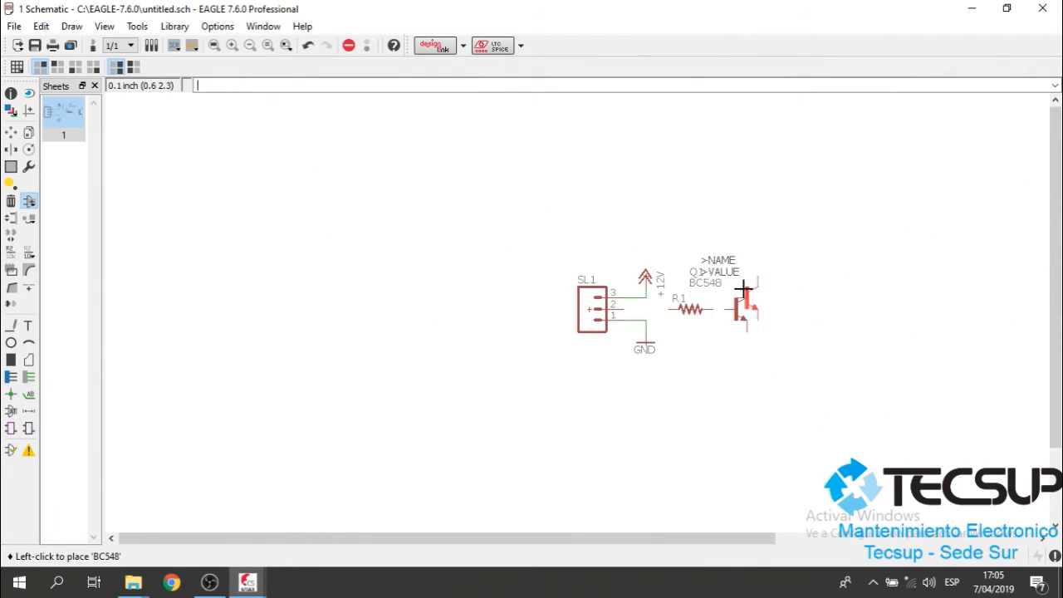
{"action": "key", "text": "Escape"}
Search the component libraries for "*relay*".
{"action": "left_click", "coordinate": [569, 393]}
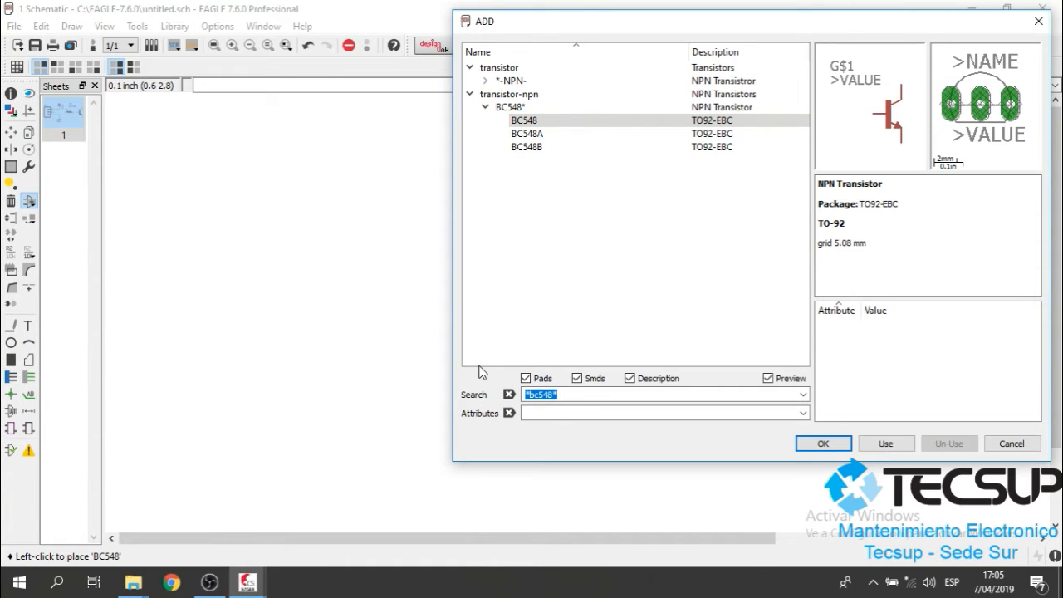
{"action": "type", "text": "*relay*"}
{"action": "key", "text": "Return"}
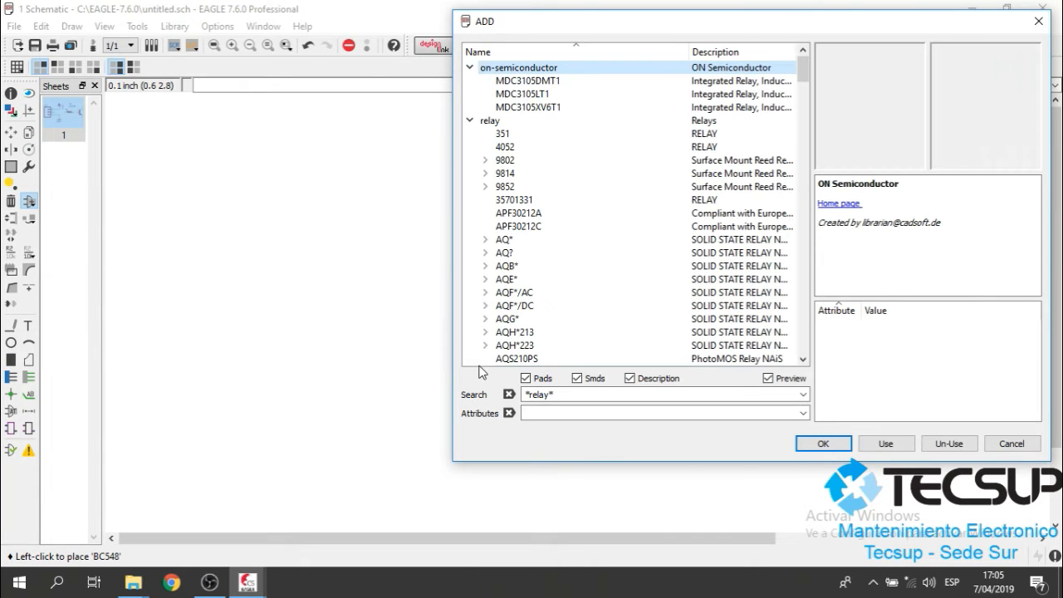
Browse the devices in the relay library, examining their symbol and package previews for a suitable relay.
{"action": "key", "text": "Left"}
{"action": "key", "text": "Down"}
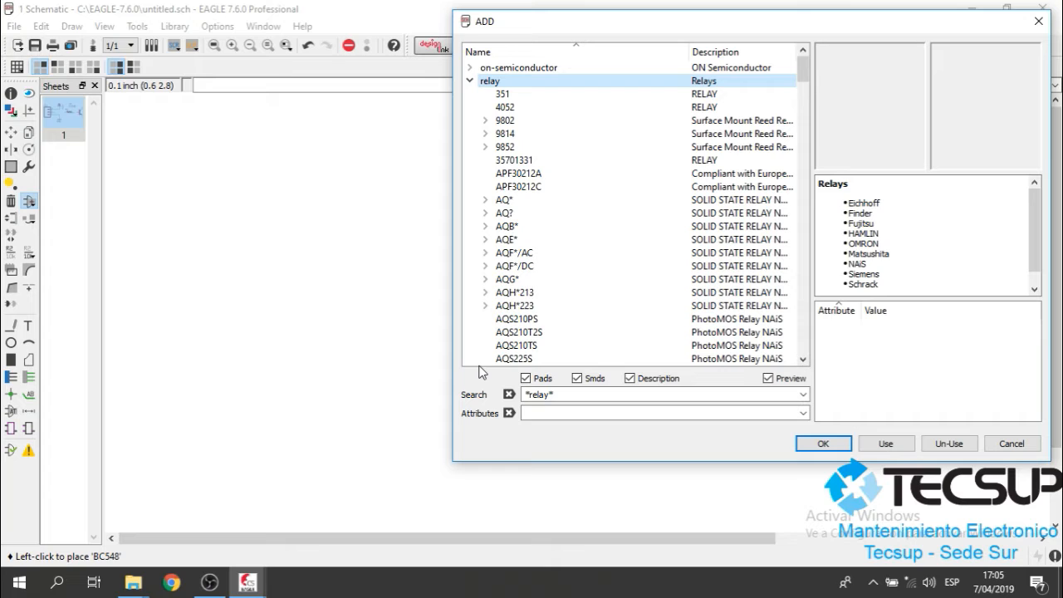
{"action": "key", "text": "Down"}
{"action": "key", "text": "Down"}
{"action": "key", "text": "Down"}
{"action": "key", "text": "Down"}
{"action": "key", "text": "Down"}
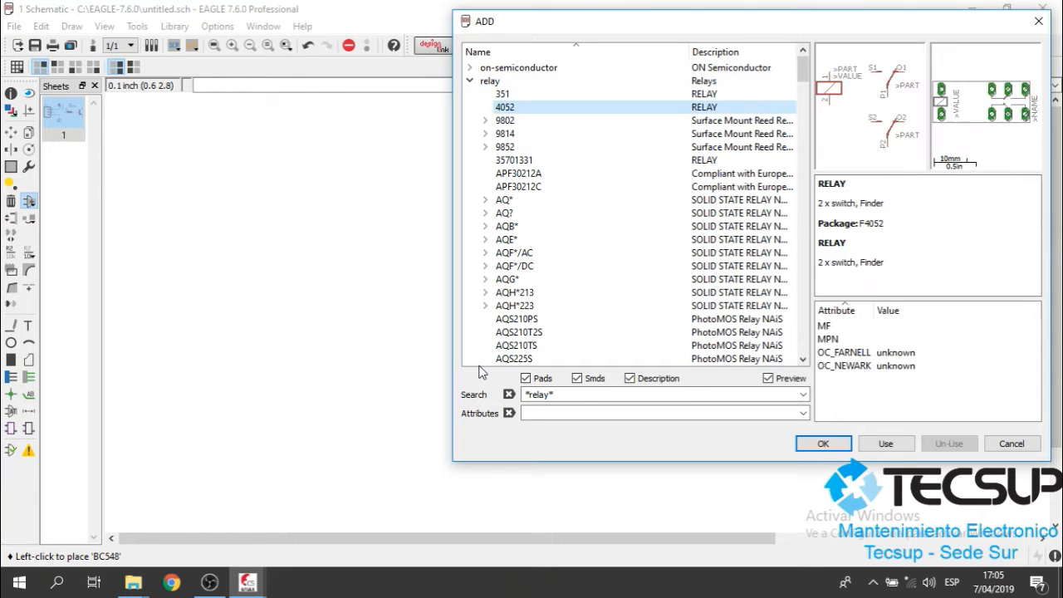
{"action": "key", "text": "Down"}
{"action": "key", "text": "Down"}
{"action": "key", "text": "Down"}
{"action": "key", "text": "Down"}
{"action": "key", "text": "Down"}
{"action": "key", "text": "Down"}
{"action": "key", "text": "Down"}
{"action": "key", "text": "Down"}
{"action": "key", "text": "Down"}
{"action": "key", "text": "Down"}
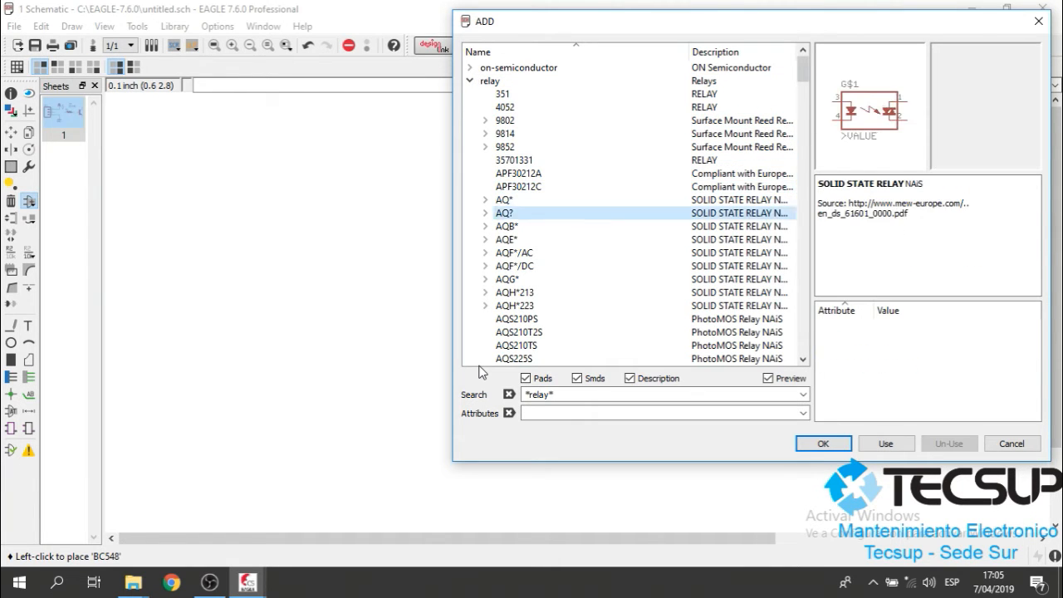
{"action": "key", "text": "Down"}
{"action": "key", "text": "Down"}
{"action": "key", "text": "Down"}
{"action": "key", "text": "Down"}
{"action": "key", "text": "Down"}
{"action": "key", "text": "Down"}
{"action": "key", "text": "Down"}
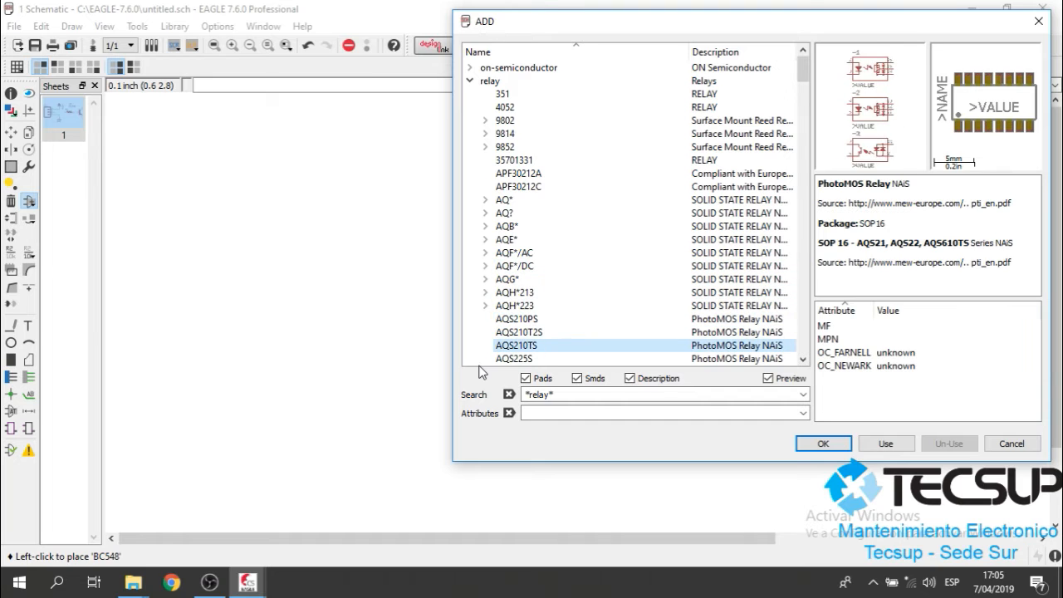
{"action": "key", "text": "Down"}
{"action": "key", "text": "Down"}
{"action": "key", "text": "Down"}
{"action": "key", "text": "Down"}
{"action": "key", "text": "Down"}
{"action": "key", "text": "Down"}
{"action": "key", "text": "Down"}
{"action": "key", "text": "Down"}
{"action": "key", "text": "Down"}
{"action": "key", "text": "Down"}
{"action": "key", "text": "Down"}
{"action": "key", "text": "Down"}
{"action": "key", "text": "Down"}
{"action": "key", "text": "Down"}
{"action": "key", "text": "Down"}
{"action": "key", "text": "Down"}
{"action": "key", "text": "Down"}
{"action": "key", "text": "Down"}
{"action": "key", "text": "Down"}
{"action": "key", "text": "Down"}
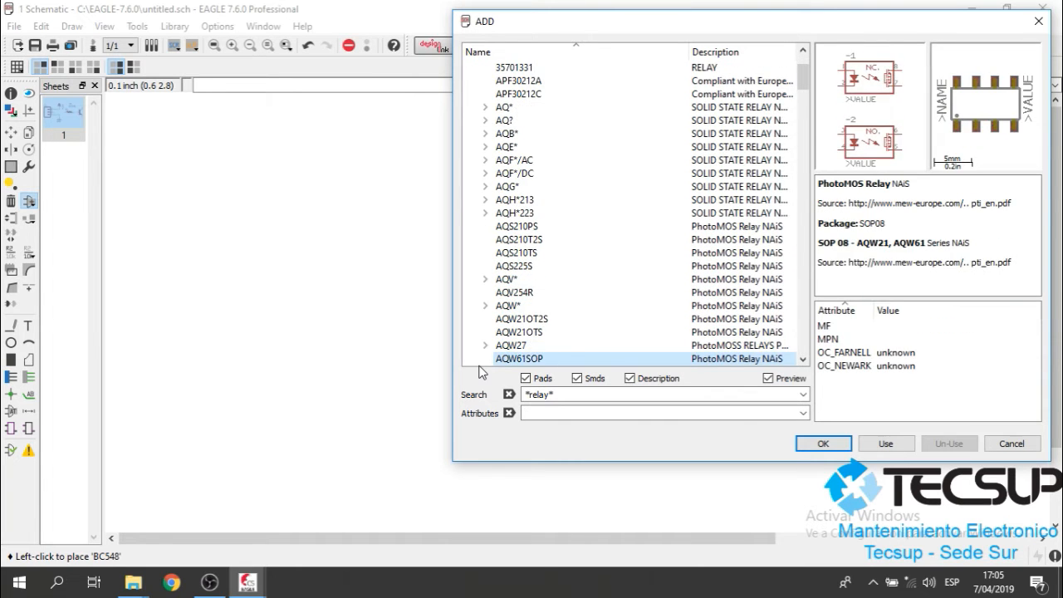
{"action": "key", "text": "Down"}
{"action": "key", "text": "Down"}
{"action": "key", "text": "Down"}
{"action": "key", "text": "Down"}
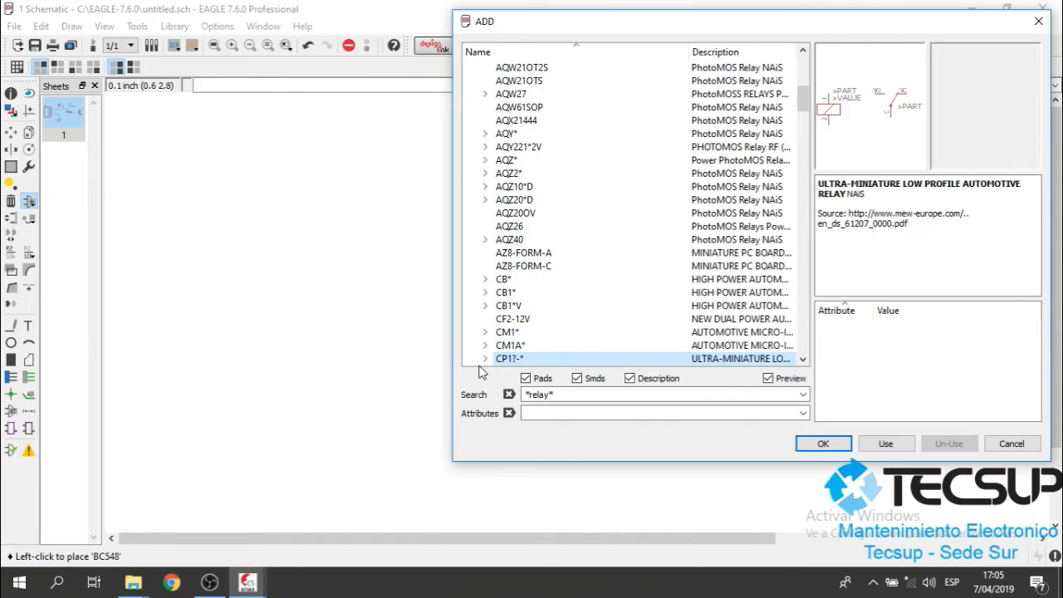
{"action": "key", "text": "Up"}
{"action": "key", "text": "Up"}
{"action": "key", "text": "Up"}
{"action": "key", "text": "Down"}
{"action": "key", "text": "Down"}
{"action": "key", "text": "Down"}
{"action": "key", "text": "Down"}
{"action": "key", "text": "Down"}
{"action": "key", "text": "Down"}
{"action": "key", "text": "Down"}
{"action": "key", "text": "Down"}
{"action": "key", "text": "Down"}
{"action": "key", "text": "Down"}
{"action": "key", "text": "Down"}
{"action": "key", "text": "Down"}
{"action": "key", "text": "Down"}
{"action": "key", "text": "Down"}
{"action": "key", "text": "Down"}
{"action": "key", "text": "Down"}
{"action": "key", "text": "Down"}
{"action": "key", "text": "Down"}
{"action": "key", "text": "Down"}
{"action": "key", "text": "Down"}
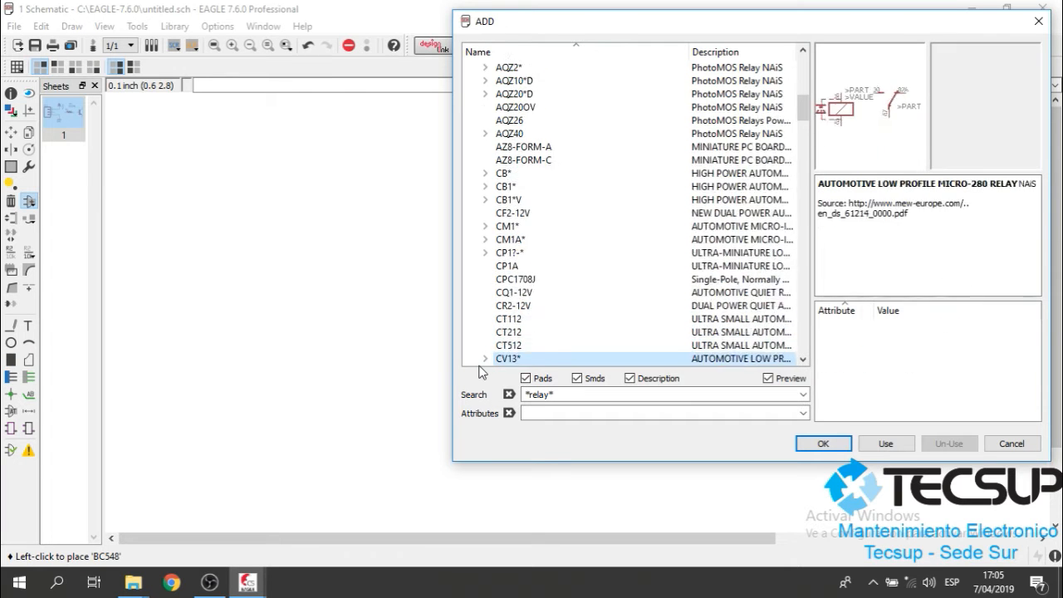
{"action": "key", "text": "Down"}
{"action": "key", "text": "Down"}
{"action": "key", "text": "Down"}
{"action": "key", "text": "Down"}
{"action": "key", "text": "Down"}
{"action": "key", "text": "Down"}
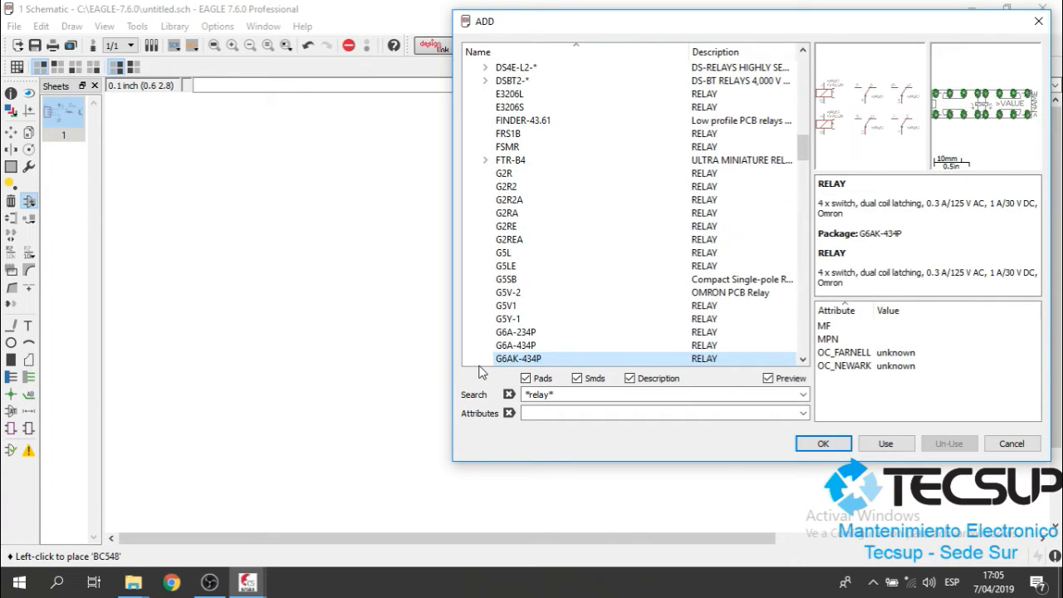
Place the single-switch G5L relay, with its coil above Q1's collector and its switch contact to the right of the coil.
{"action": "key", "text": "Up"}
{"action": "key", "text": "Up"}
{"action": "key", "text": "Up"}
{"action": "key", "text": "Up"}
{"action": "key", "text": "Up"}
{"action": "key", "text": "Up"}
{"action": "key", "text": "Up"}
{"action": "key", "text": "Up"}
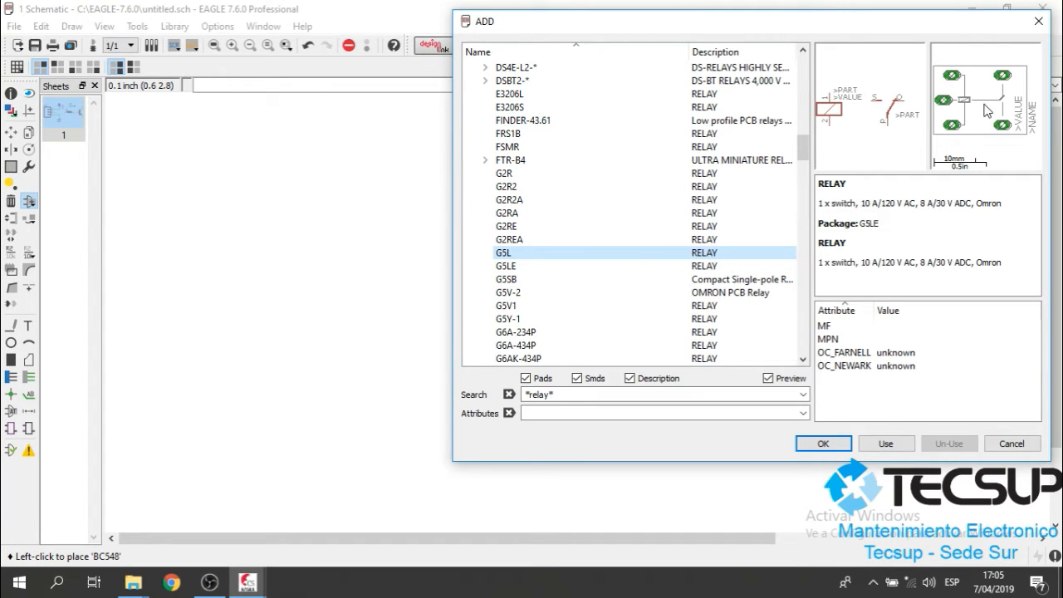
{"action": "left_click", "coordinate": [824, 444]}
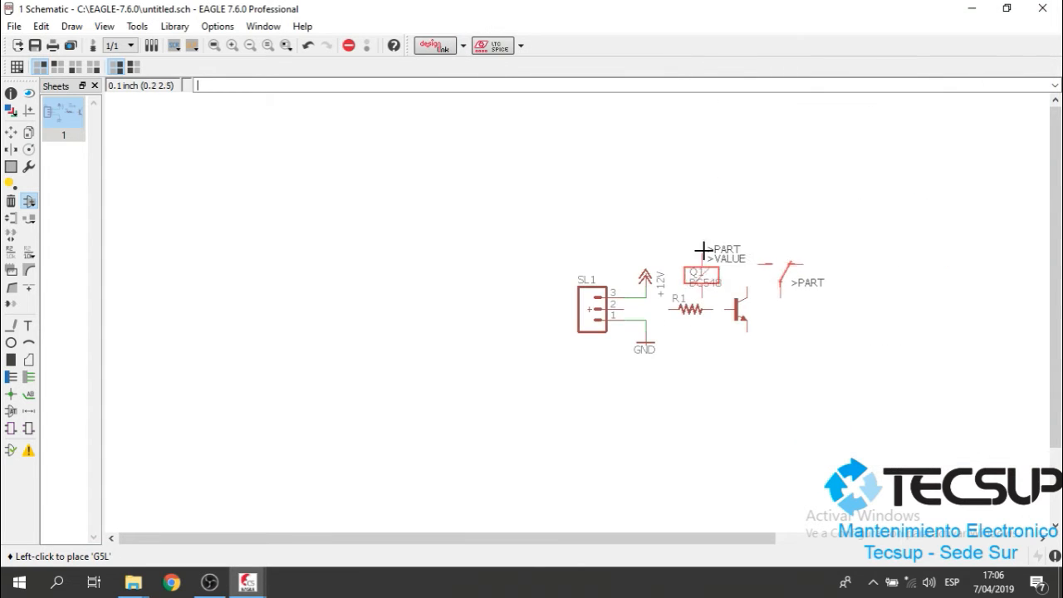
{"action": "left_click", "coordinate": [746, 241]}
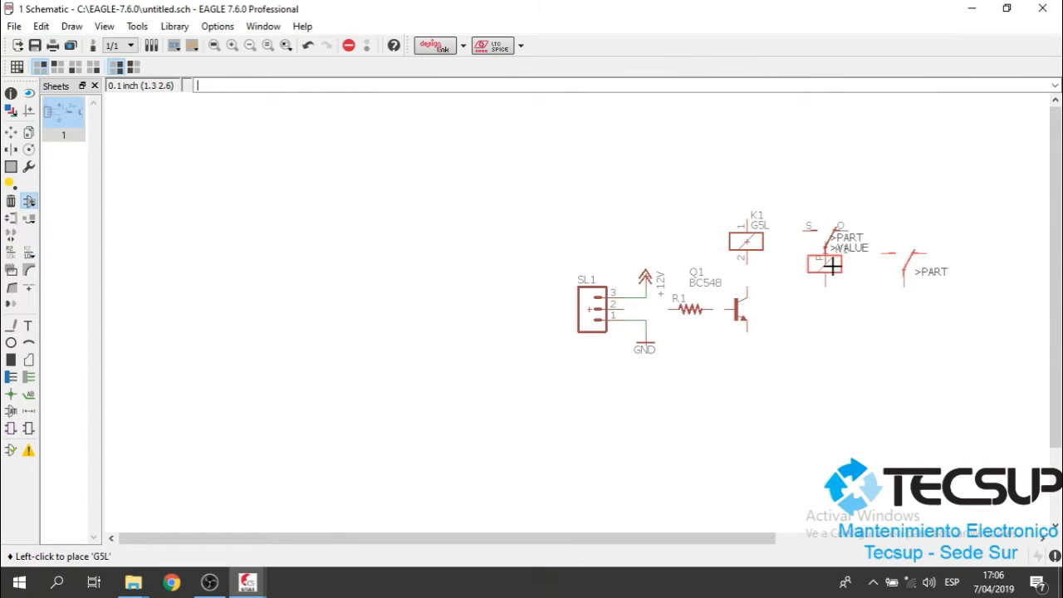
{"action": "key", "text": "Escape"}
{"action": "scroll", "coordinate": [826, 254], "scroll_direction": "up", "scroll_amount": 5}
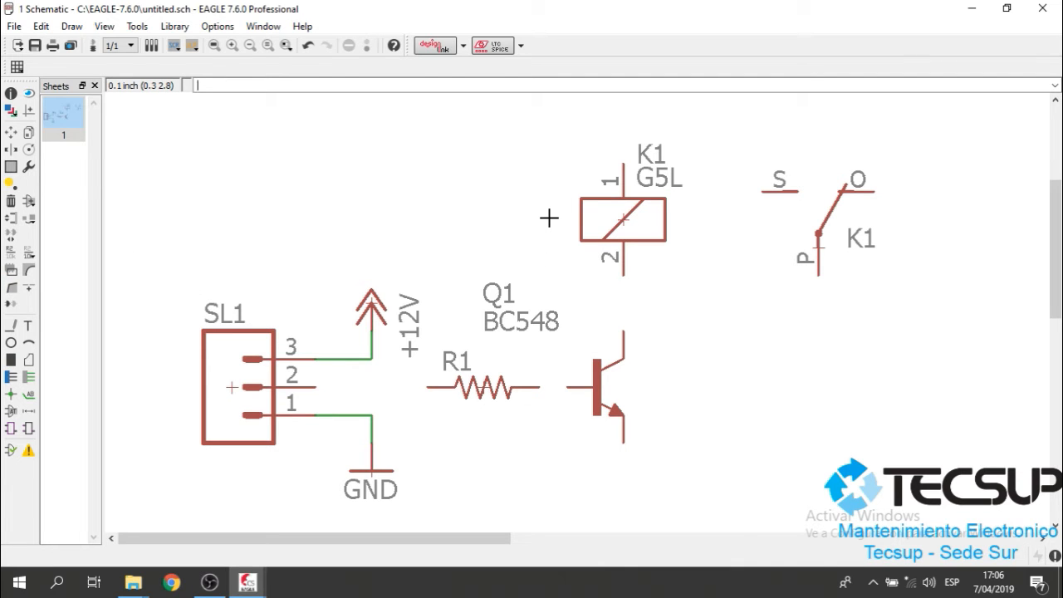
Search the libraries for "*1N400*" and place a 1N4004 diode upright beside the K1 coil, cathode up, on the transistor's base side.
{"action": "left_click", "coordinate": [31, 198]}
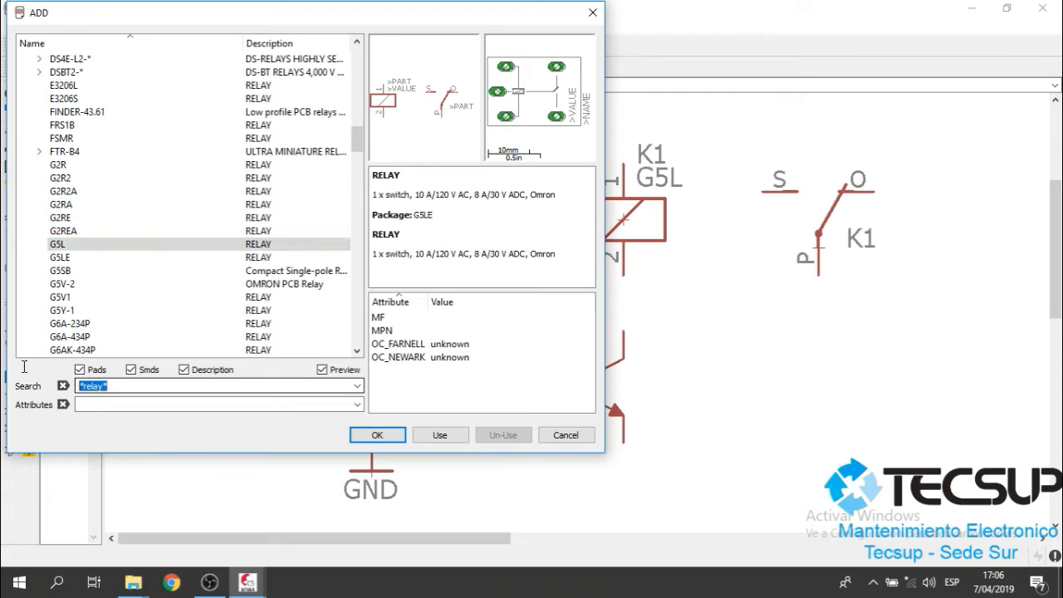
{"action": "type", "text": "*1N400*"}
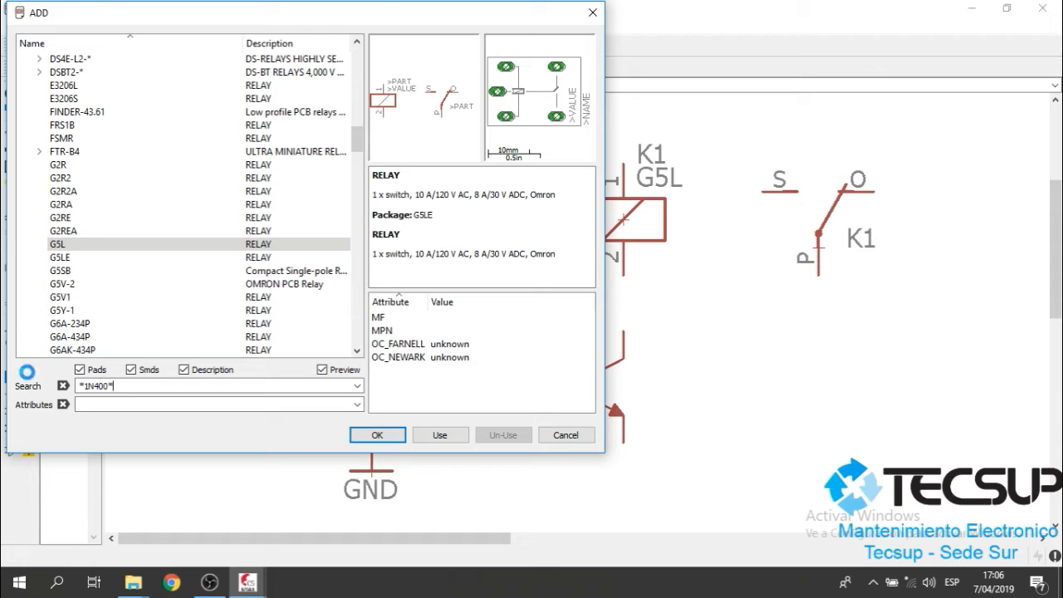
{"action": "key", "text": "Return"}
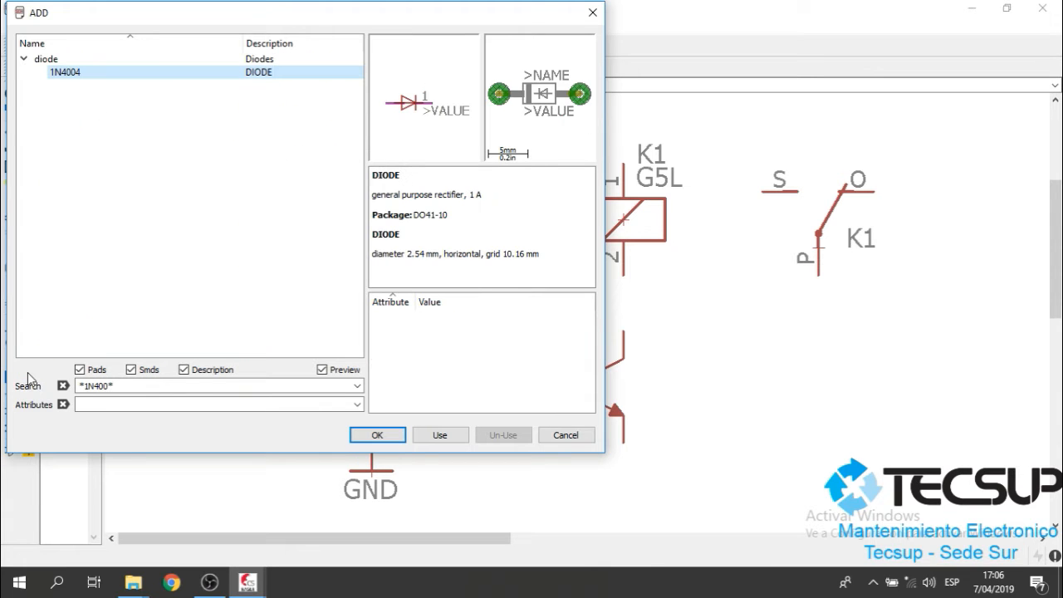
{"action": "left_click", "coordinate": [373, 435]}
{"action": "right_click", "coordinate": [540, 176]}
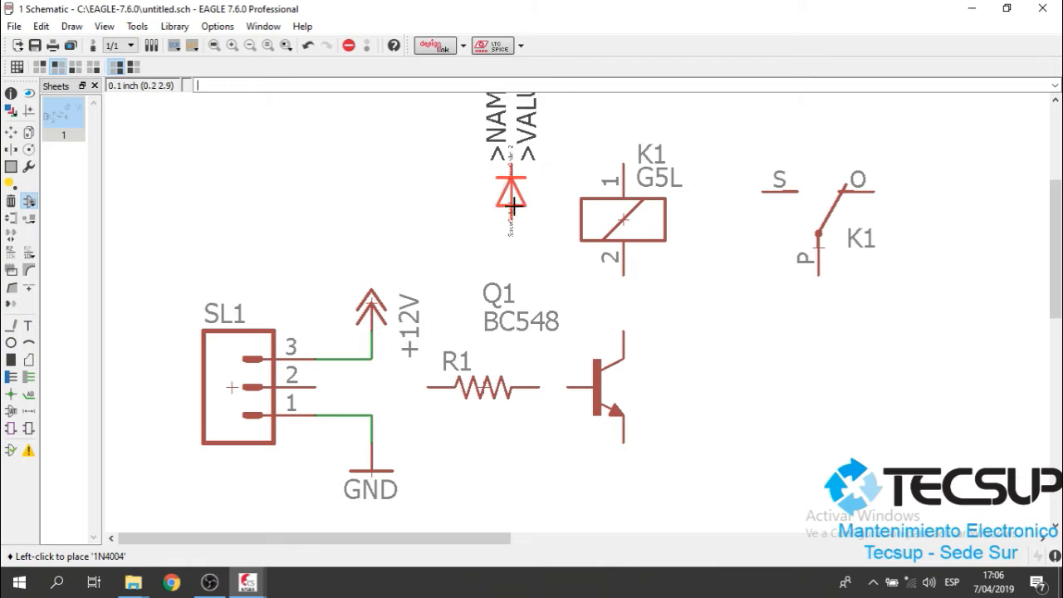
{"action": "left_click", "coordinate": [538, 217]}
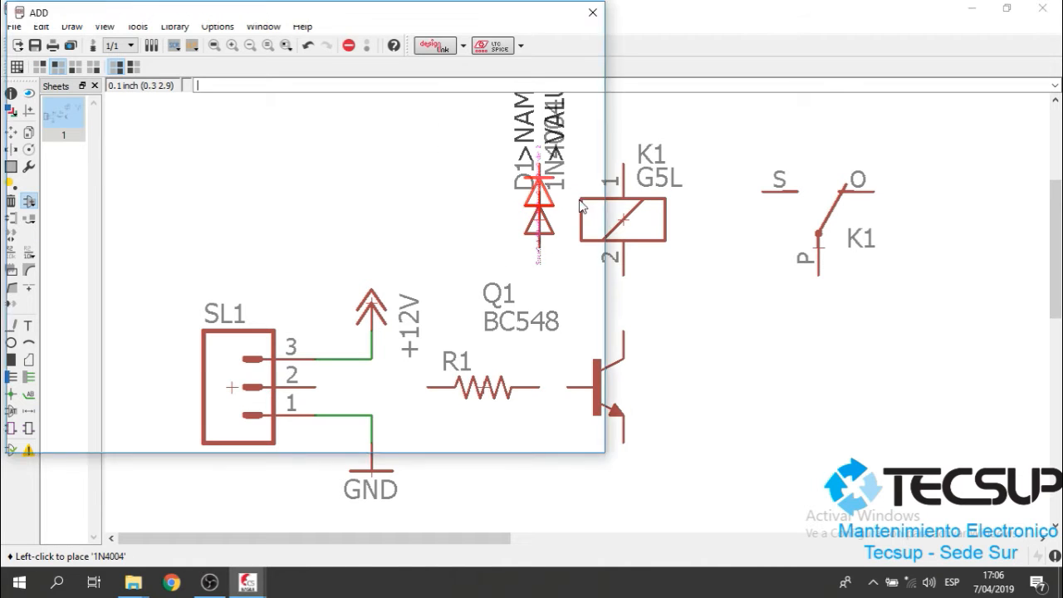
Rotate the K1 switch contact 90° so P faces away from the coil, and move it closer to the coil at the same height.
{"action": "scroll", "coordinate": [612, 343], "scroll_direction": "down", "scroll_amount": 2}
{"action": "scroll", "coordinate": [670, 280], "scroll_direction": "up", "scroll_amount": 1}
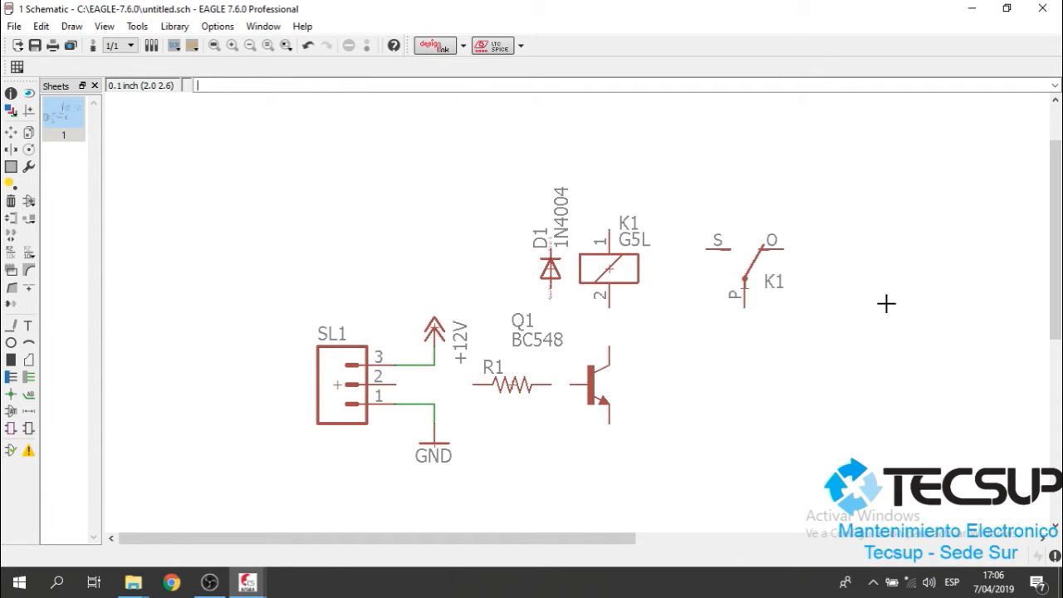
{"action": "left_click", "coordinate": [11, 132]}
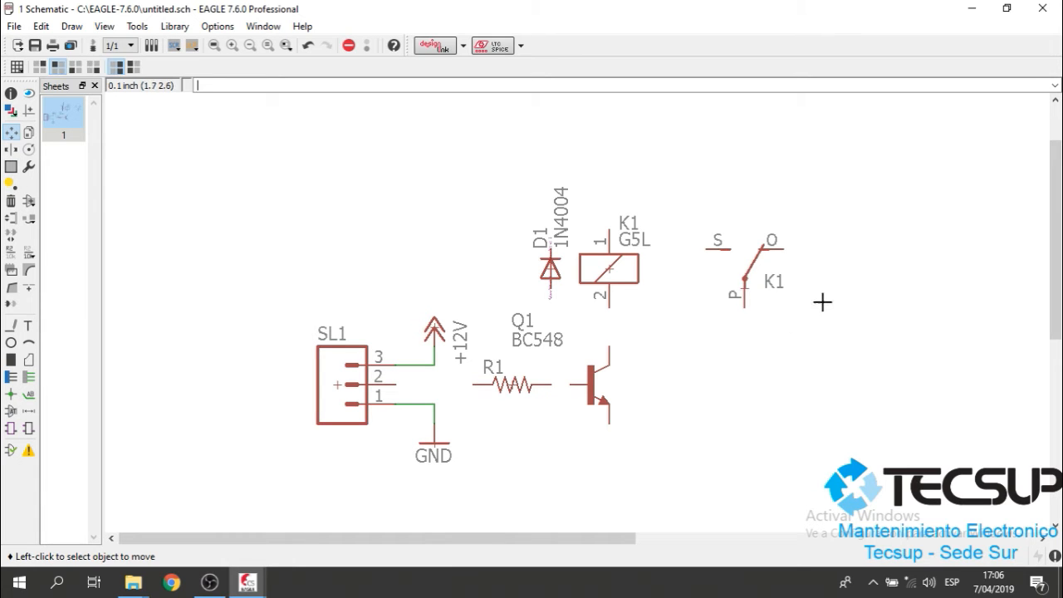
{"action": "left_click", "coordinate": [745, 281]}
{"action": "right_click", "coordinate": [736, 273]}
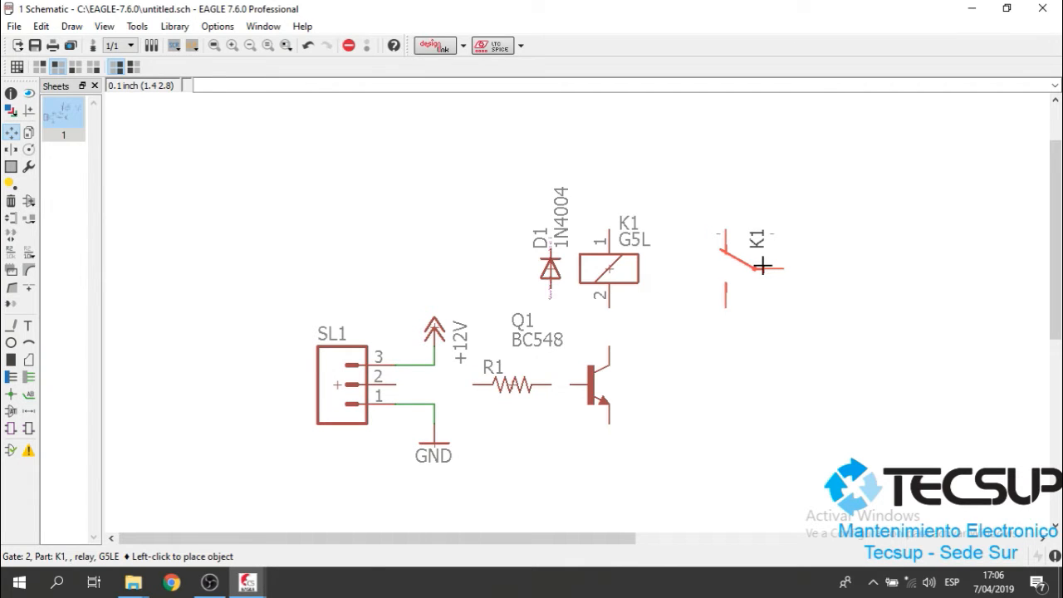
{"action": "right_click", "coordinate": [763, 266]}
{"action": "right_click", "coordinate": [763, 266]}
{"action": "right_click", "coordinate": [762, 266]}
{"action": "right_click", "coordinate": [763, 265]}
{"action": "right_click", "coordinate": [763, 266]}
{"action": "right_click", "coordinate": [763, 265]}
{"action": "right_click", "coordinate": [763, 266]}
{"action": "right_click", "coordinate": [762, 265]}
{"action": "right_click", "coordinate": [762, 266]}
{"action": "right_click", "coordinate": [763, 266]}
{"action": "right_click", "coordinate": [763, 266]}
{"action": "right_click", "coordinate": [762, 265]}
{"action": "right_click", "coordinate": [762, 266]}
{"action": "right_click", "coordinate": [762, 266]}
{"action": "right_click", "coordinate": [763, 266]}
{"action": "right_click", "coordinate": [763, 266]}
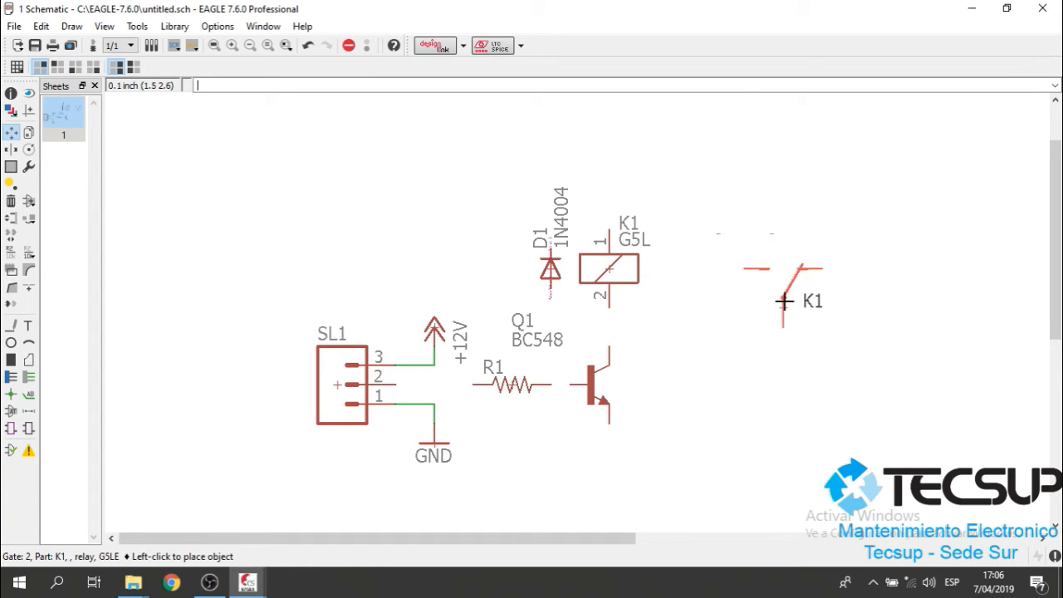
{"action": "right_click", "coordinate": [785, 301]}
{"action": "right_click", "coordinate": [785, 301]}
{"action": "right_click", "coordinate": [785, 301]}
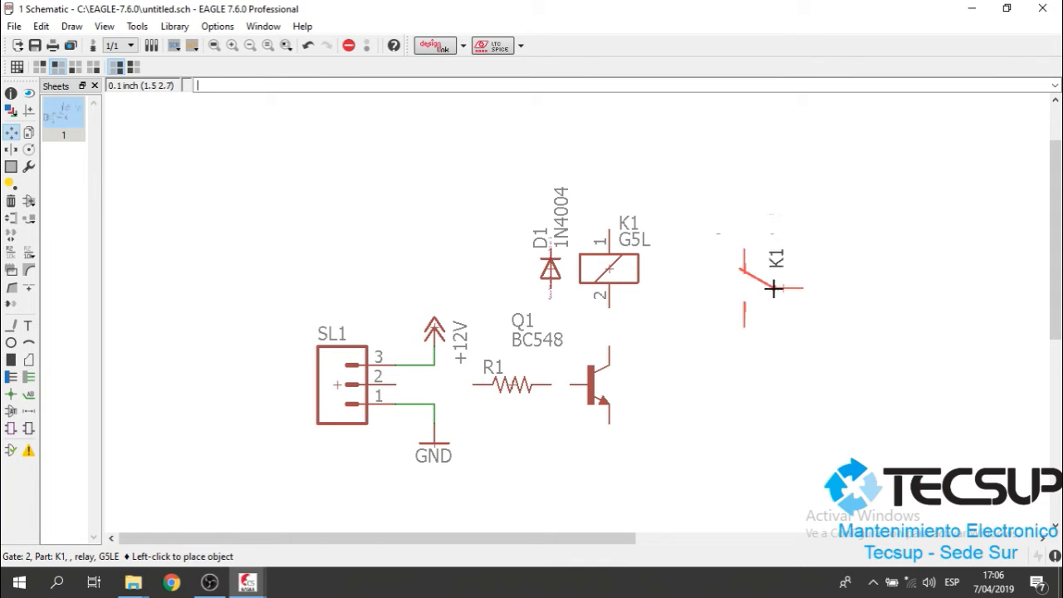
{"action": "left_click", "coordinate": [724, 277]}
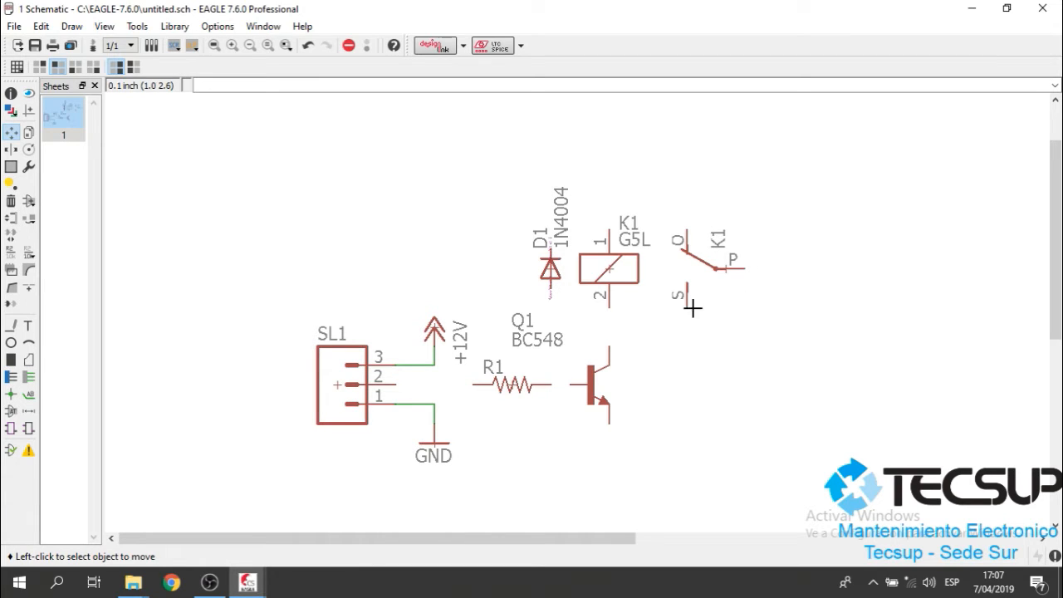
Search the component libraries for "*conn* ak*".
{"action": "left_click", "coordinate": [28, 205]}
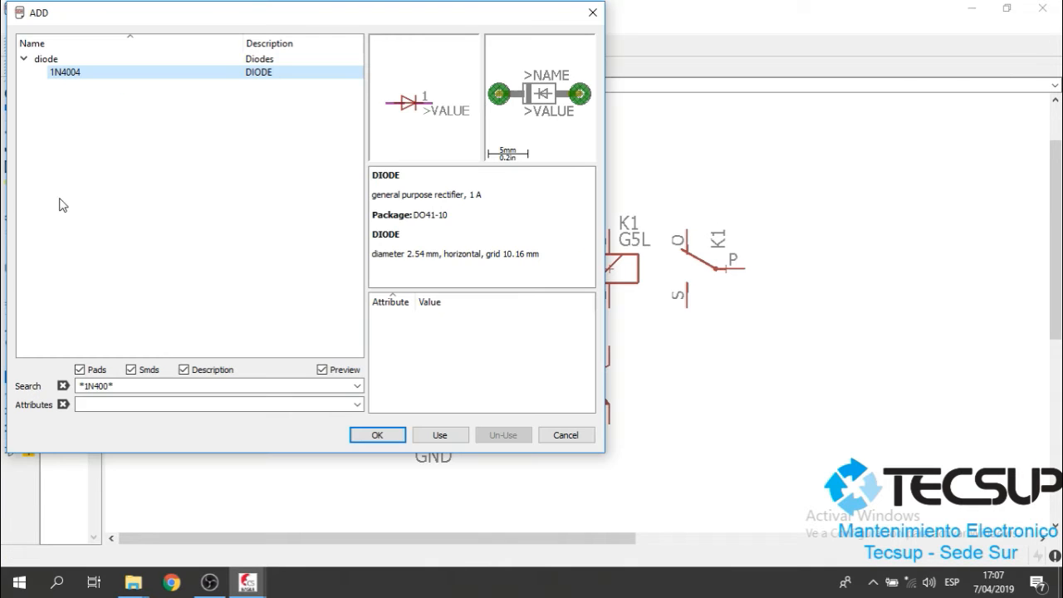
{"action": "triple_click", "coordinate": [113, 388]}
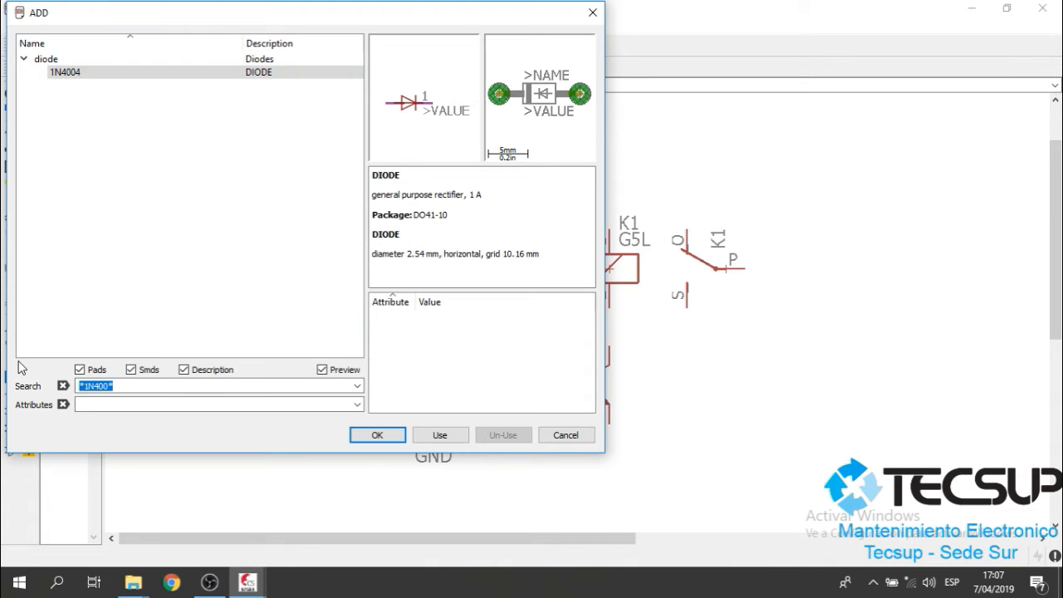
{"action": "type", "text": "*con"}
{"action": "key", "text": "Return"}
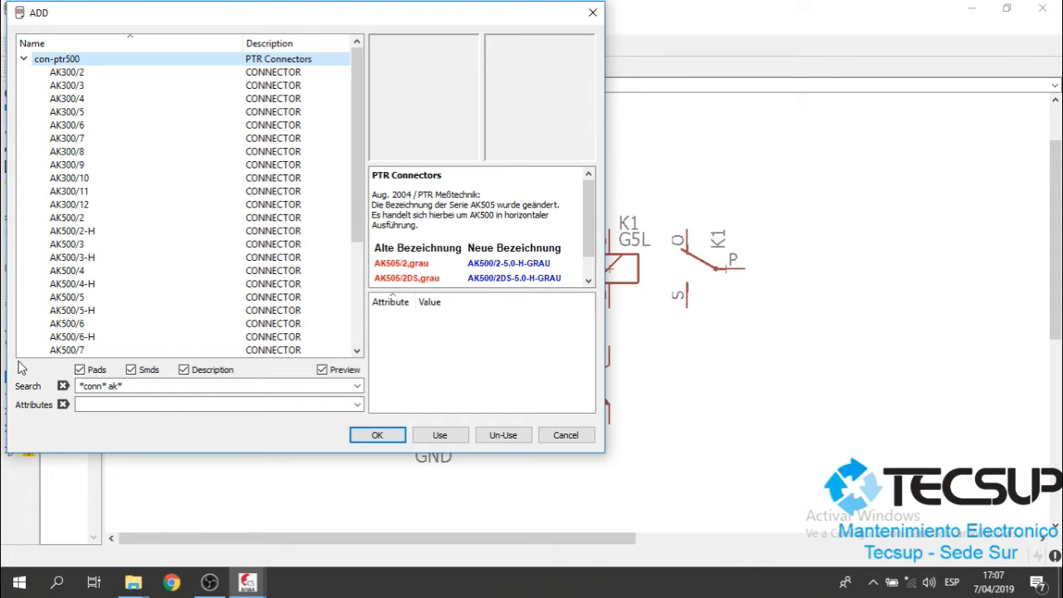
Place the AK300/3 connector from con-ptr500, rotated 180°, to the right of the K1 contact with its middle terminal level with P.
{"action": "key", "text": "Down"}
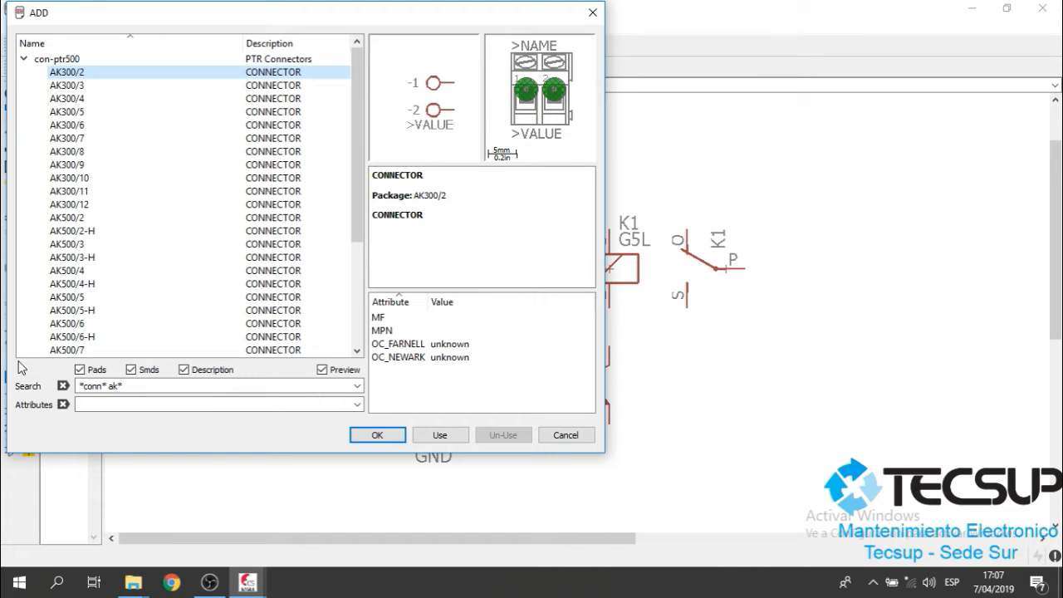
{"action": "key", "text": "Down"}
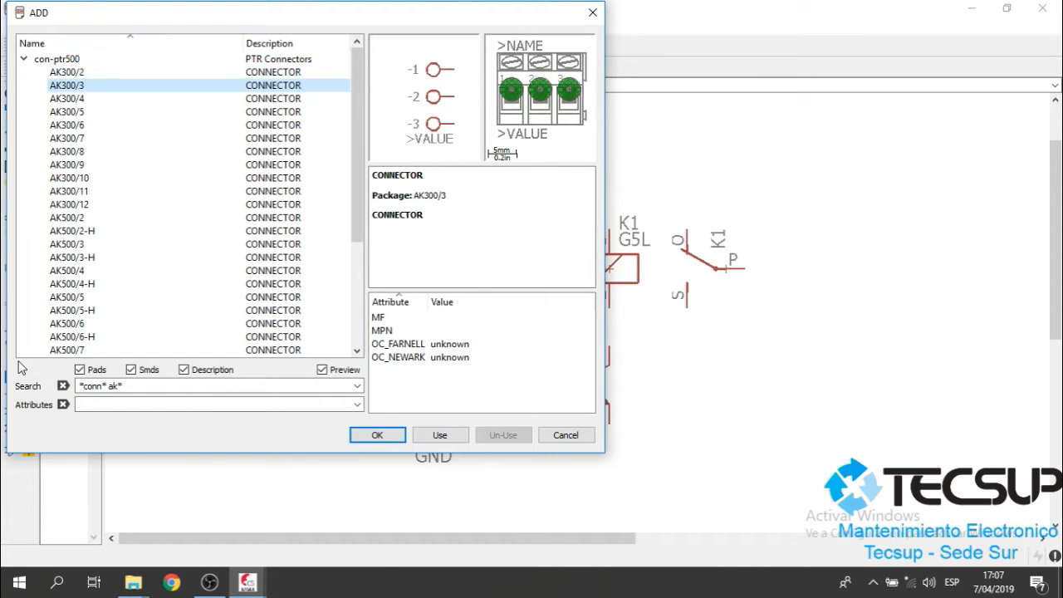
{"action": "key", "text": "Return"}
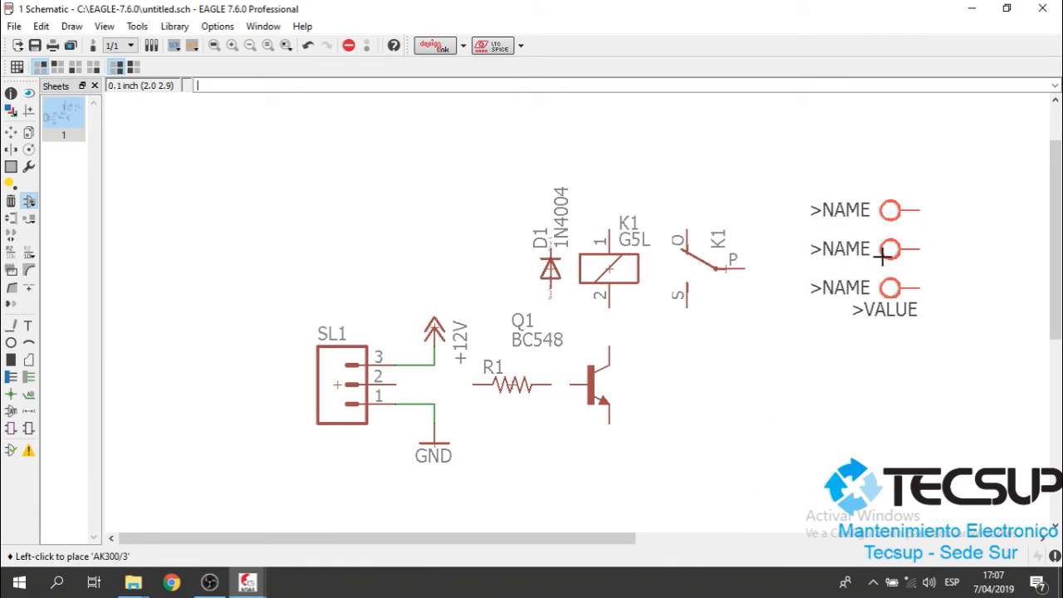
{"action": "right_click", "coordinate": [880, 255]}
{"action": "right_click", "coordinate": [872, 250]}
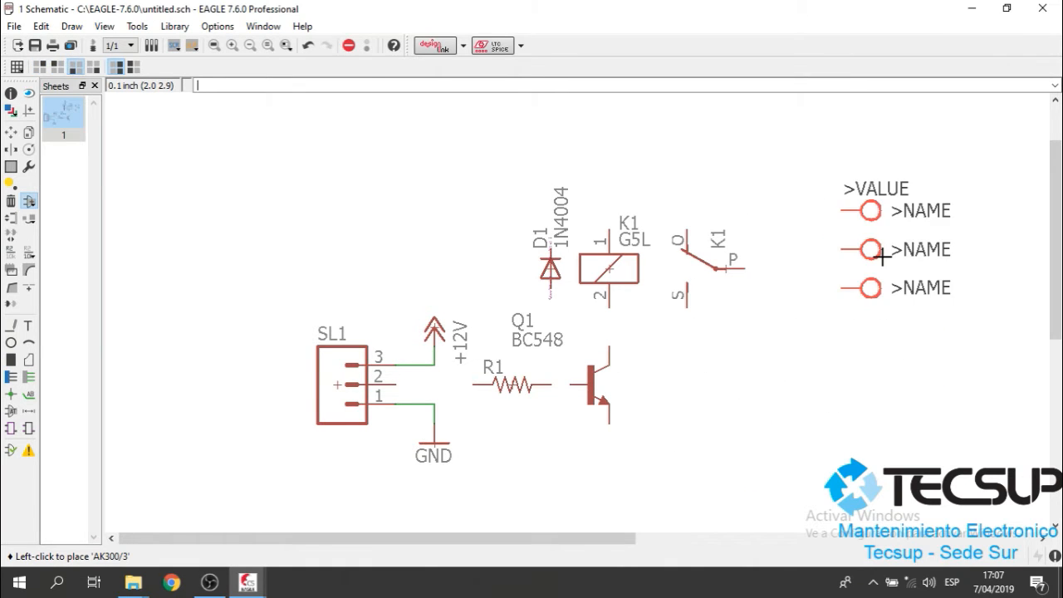
{"action": "left_click", "coordinate": [816, 269]}
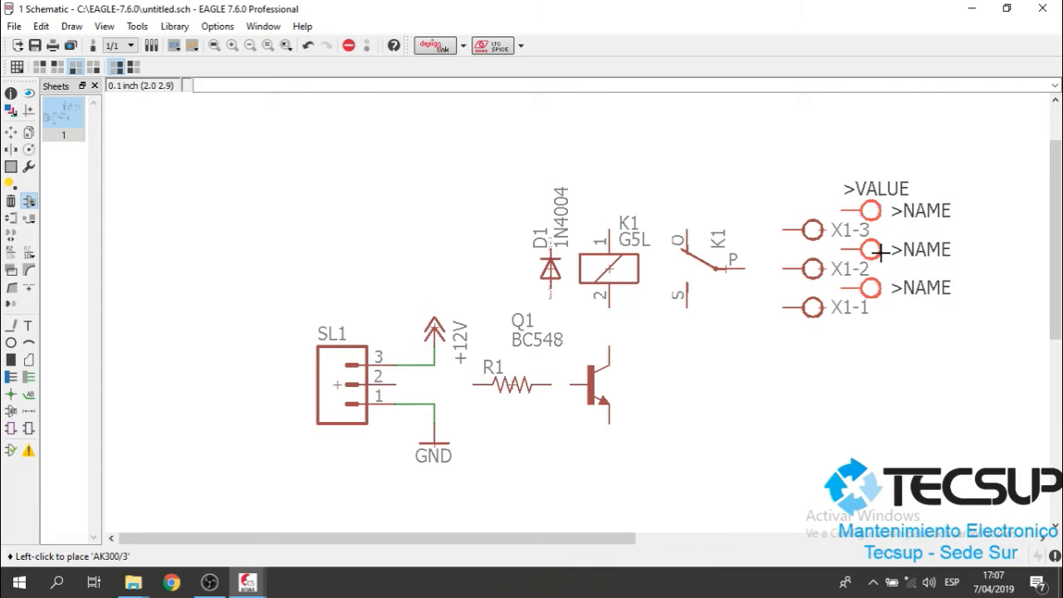
{"action": "key", "text": "Escape"}
{"action": "key", "text": "Escape"}
Wire relay contact O to X1-3, P to X1-2 and S to X1-1 with nets.
{"action": "scroll", "coordinate": [803, 280], "scroll_direction": "up", "scroll_amount": 2}
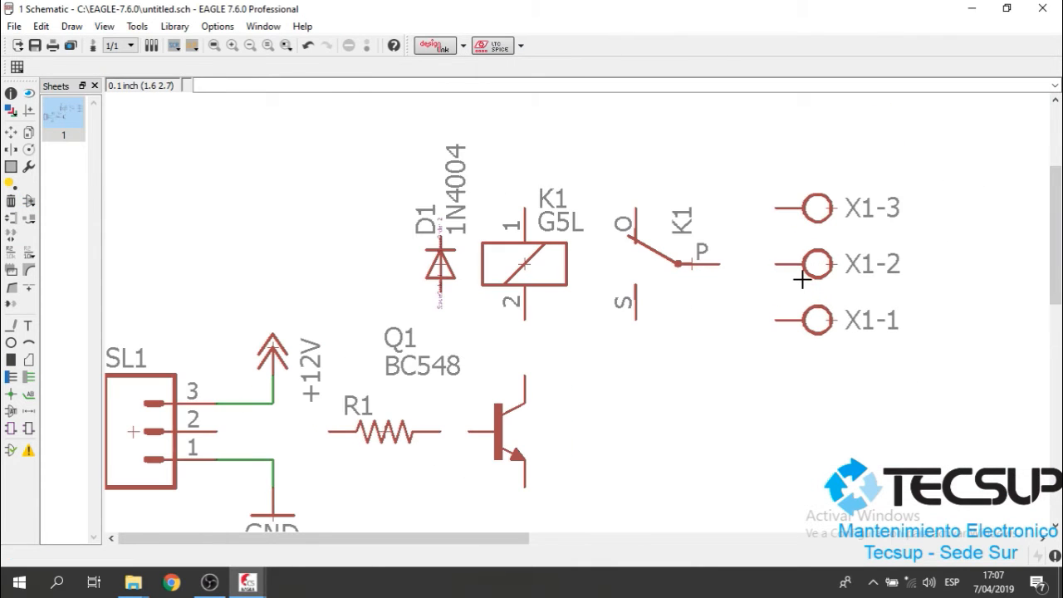
{"action": "left_click", "coordinate": [12, 326]}
{"action": "scroll", "coordinate": [759, 219], "scroll_direction": "up", "scroll_amount": 2}
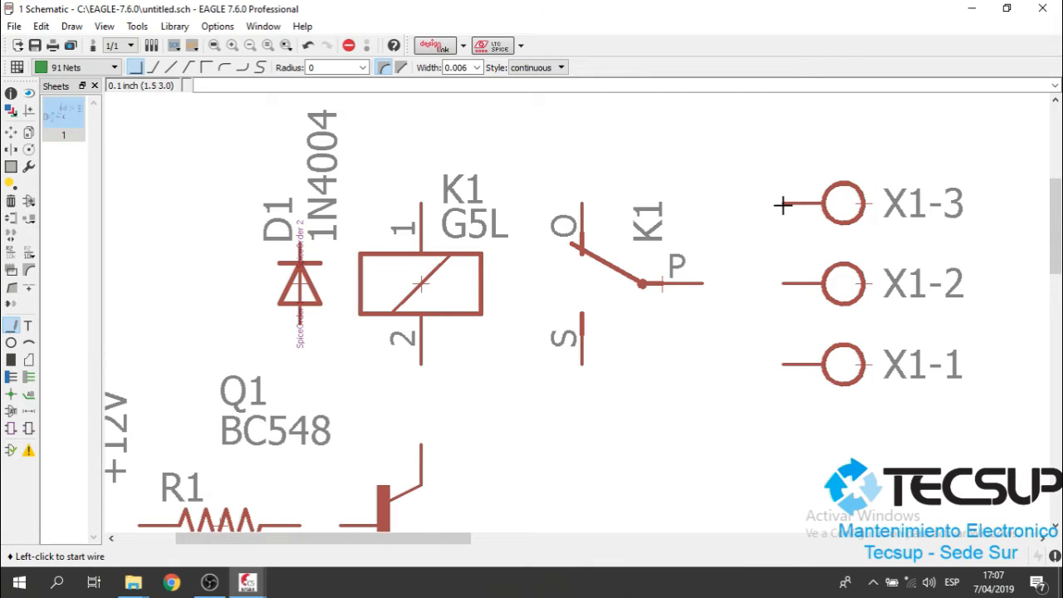
{"action": "left_click", "coordinate": [783, 203]}
{"action": "left_click", "coordinate": [735, 163]}
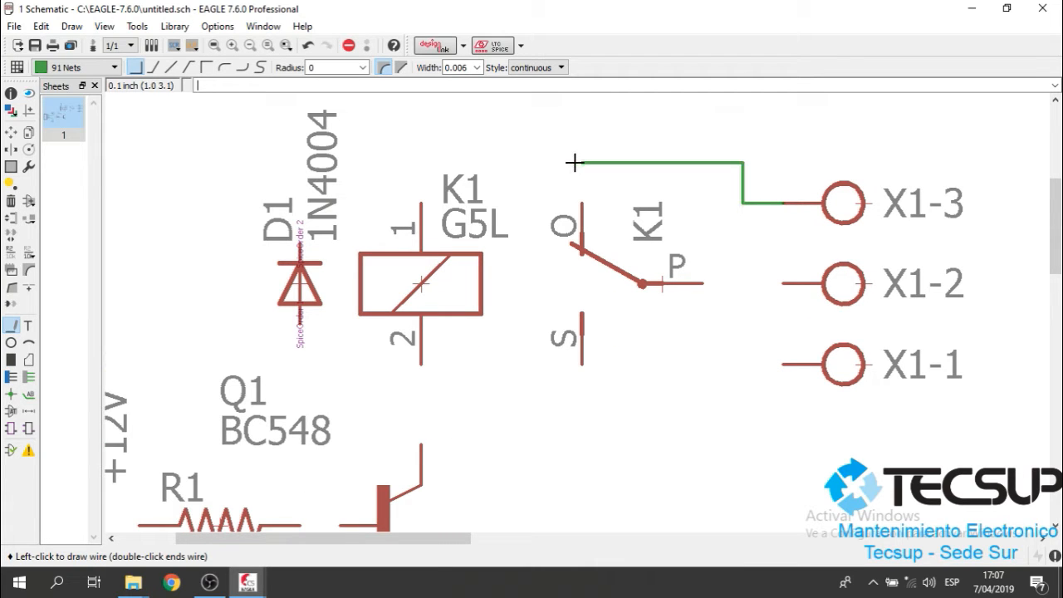
{"action": "left_click", "coordinate": [582, 204]}
{"action": "left_click", "coordinate": [782, 283]}
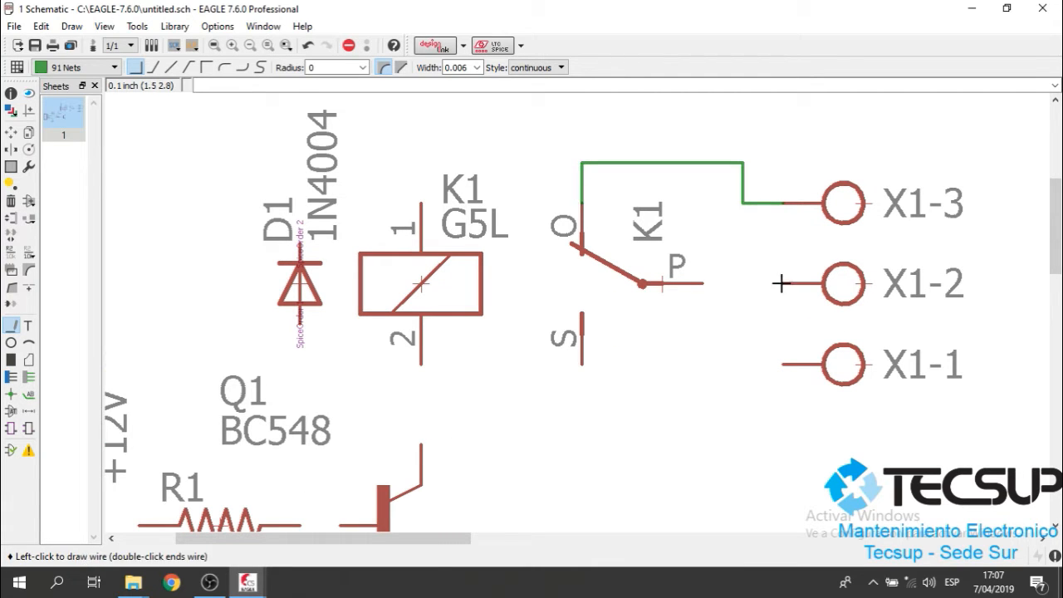
{"action": "left_click", "coordinate": [702, 283]}
{"action": "left_click", "coordinate": [784, 365]}
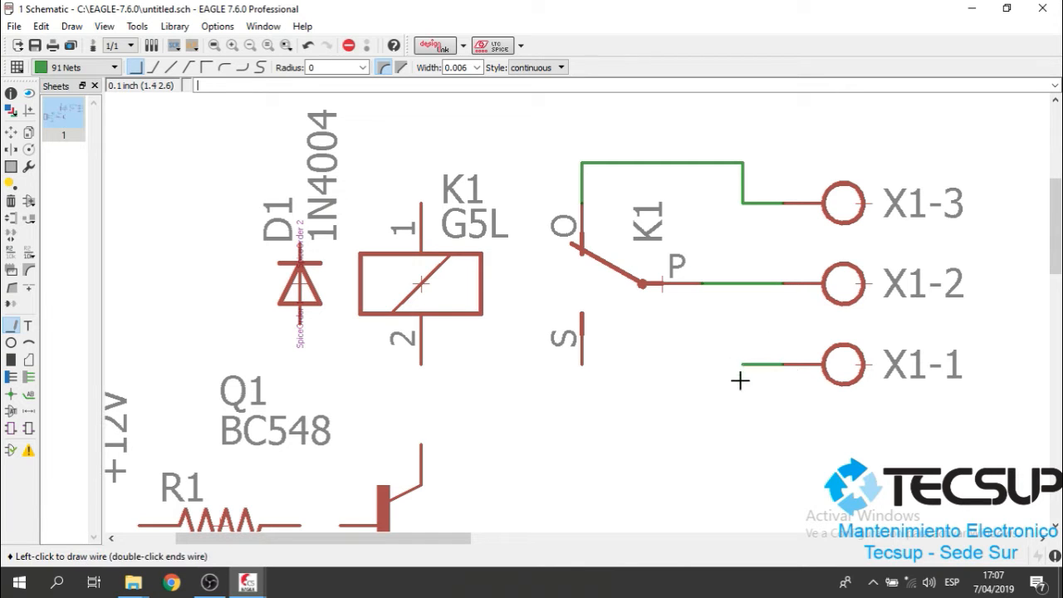
{"action": "left_click", "coordinate": [742, 405]}
{"action": "left_click", "coordinate": [581, 363]}
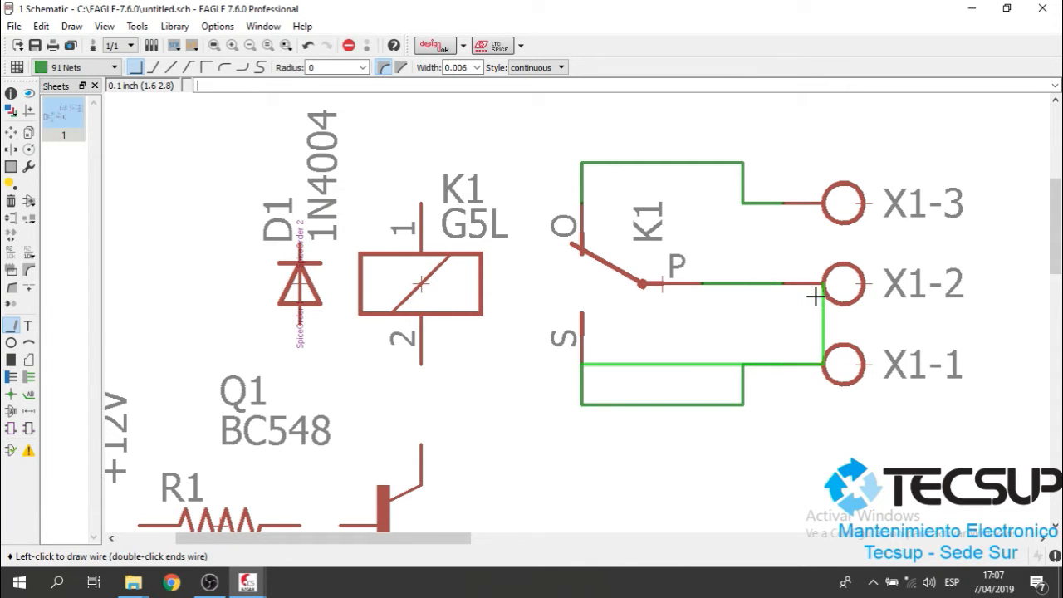
{"action": "scroll", "coordinate": [814, 294], "scroll_direction": "down", "scroll_amount": 1}
{"action": "key", "text": "Escape"}
Copy the +12V supply symbol and place the copy directly above pin 1 of the K1 coil.
{"action": "scroll", "coordinate": [831, 275], "scroll_direction": "down", "scroll_amount": 2}
{"action": "scroll", "coordinate": [610, 327], "scroll_direction": "up", "scroll_amount": 3}
{"action": "scroll", "coordinate": [652, 278], "scroll_direction": "down", "scroll_amount": 3}
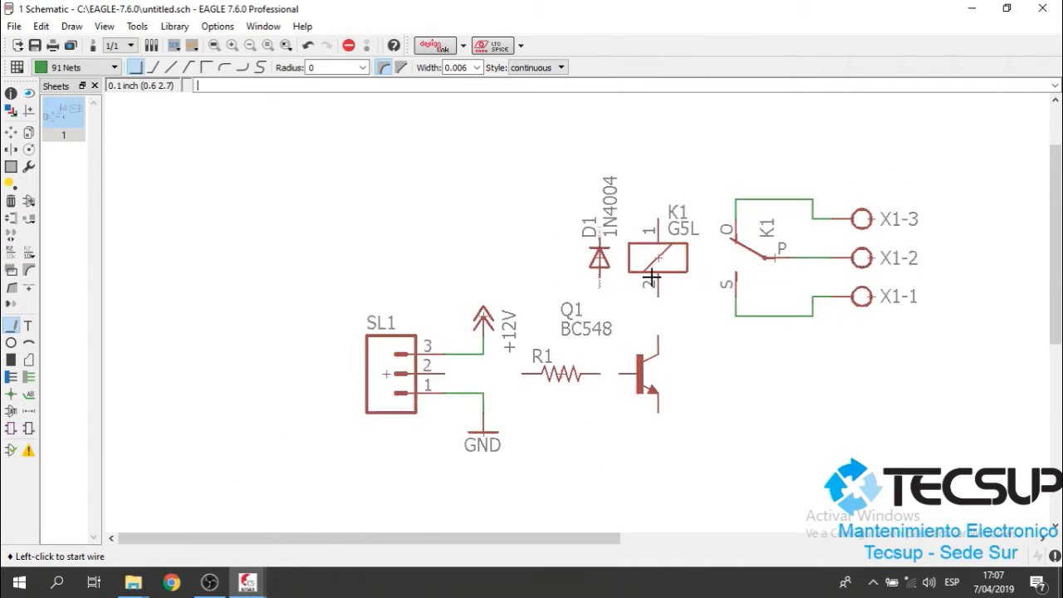
{"action": "left_click", "coordinate": [28, 135]}
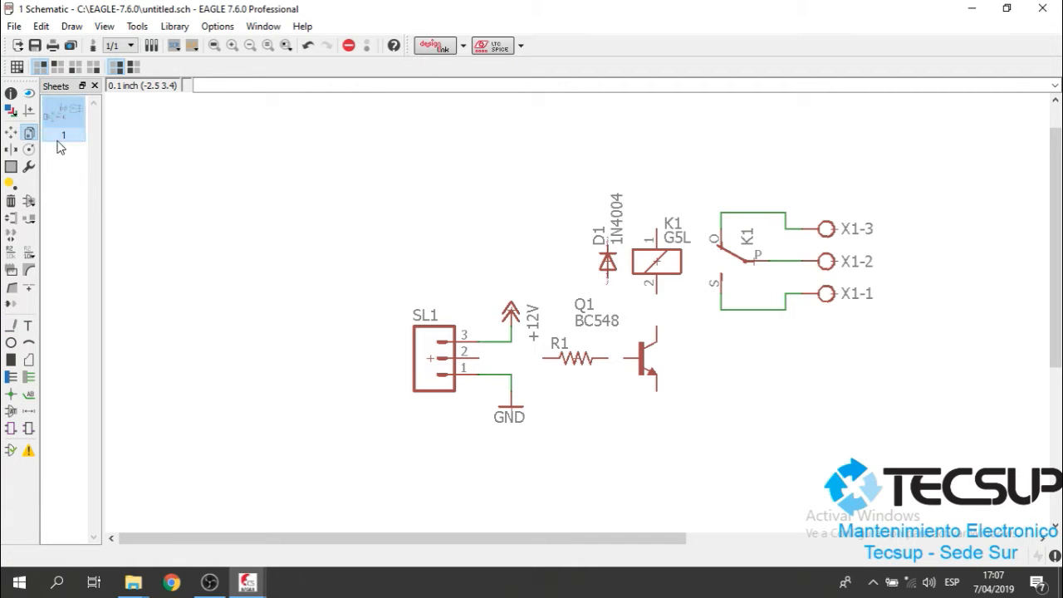
{"action": "scroll", "coordinate": [527, 322], "scroll_direction": "up", "scroll_amount": 1}
{"action": "left_click", "coordinate": [504, 306]}
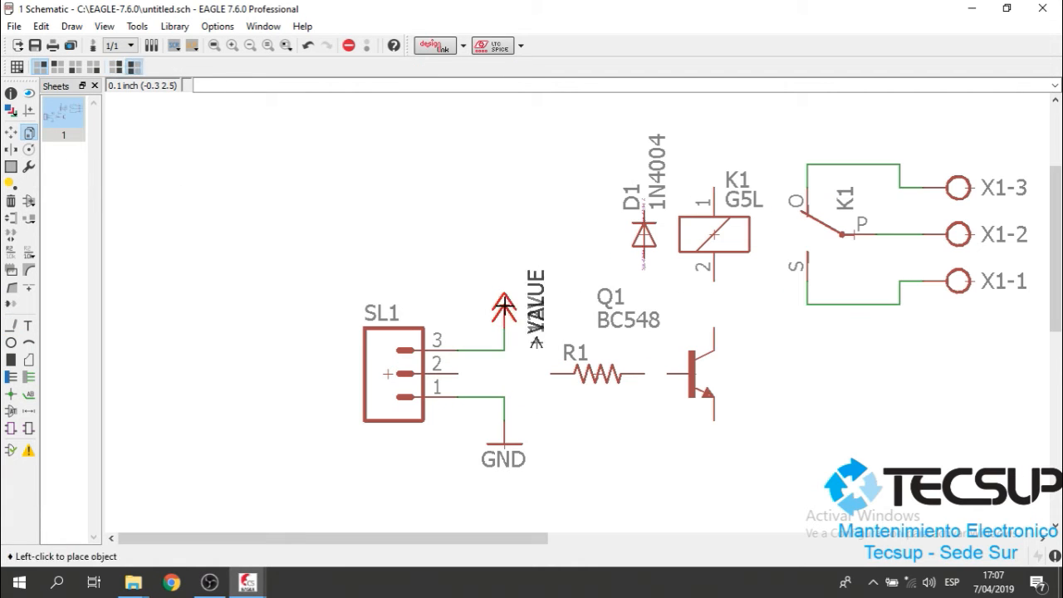
{"action": "scroll", "coordinate": [499, 245], "scroll_direction": "down", "scroll_amount": 1}
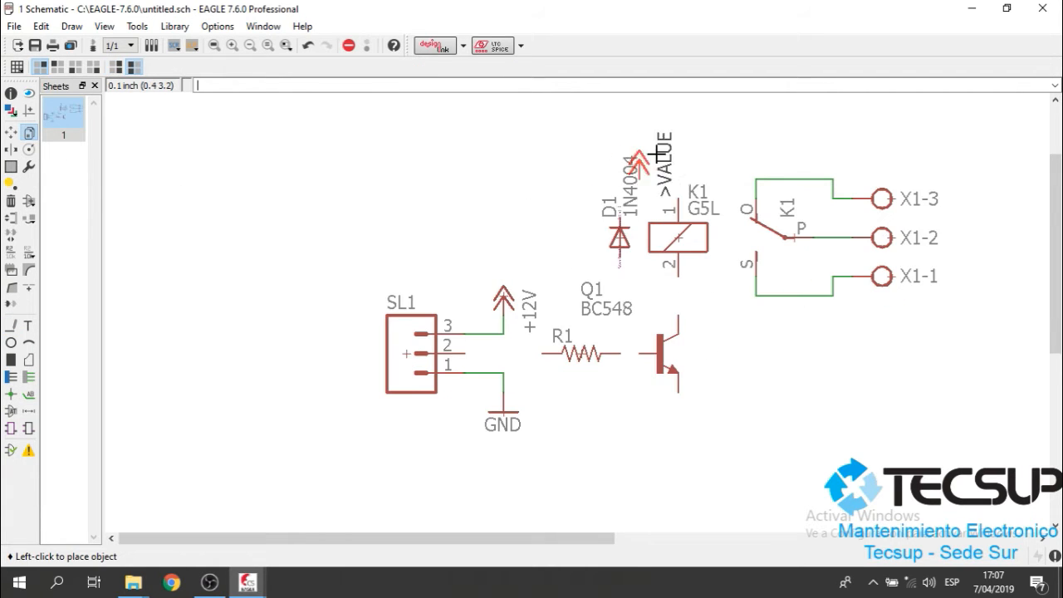
{"action": "left_click", "coordinate": [683, 93]}
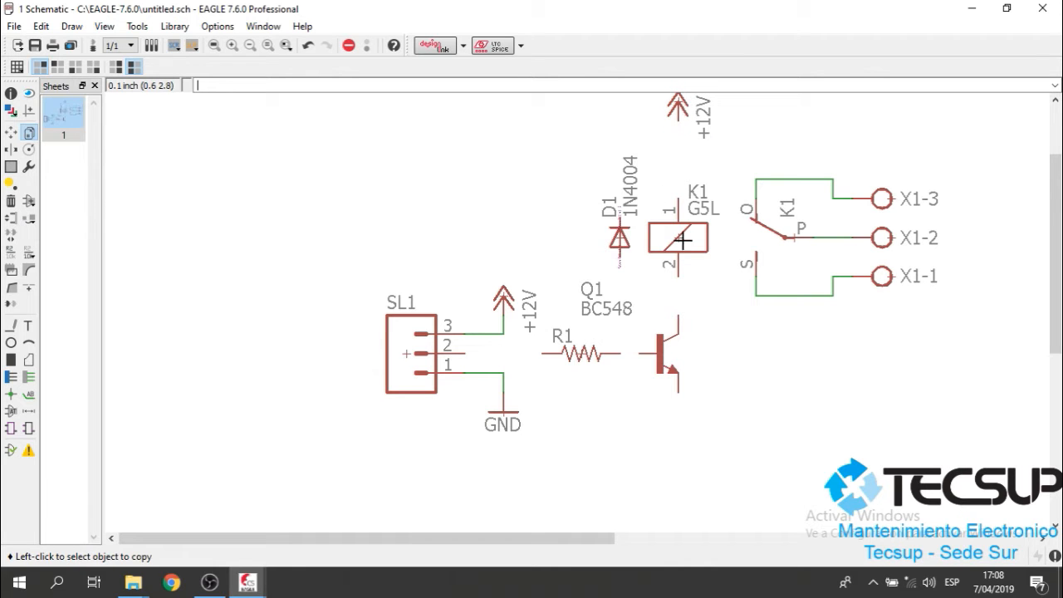
Wire the new +12V symbol to K1 coil pin 1, and join D1's cathode to that net.
{"action": "left_click", "coordinate": [11, 325]}
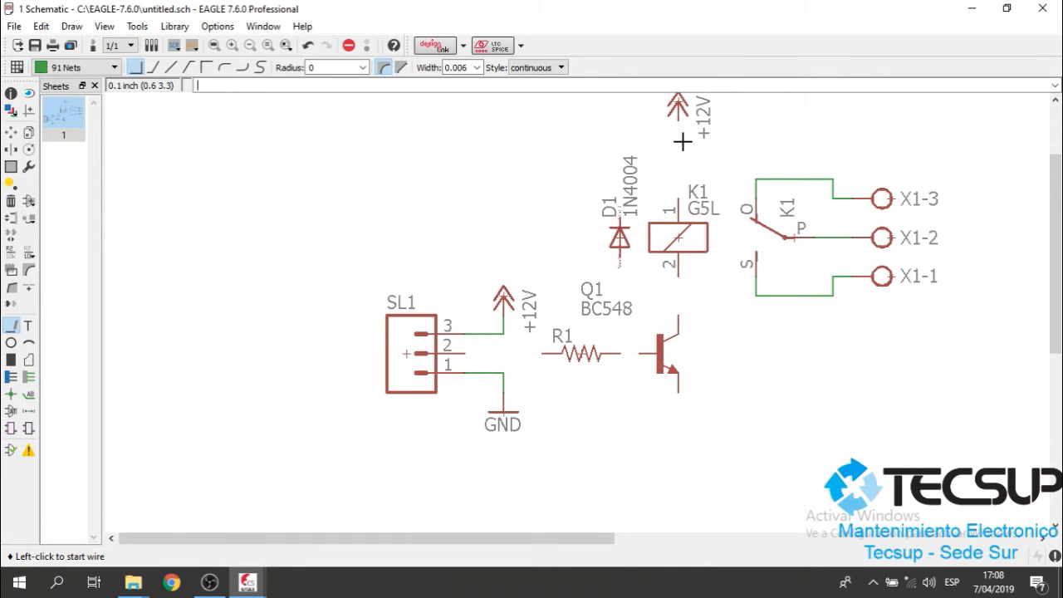
{"action": "scroll", "coordinate": [683, 140], "scroll_direction": "up", "scroll_amount": 1}
{"action": "left_click", "coordinate": [673, 103]}
{"action": "left_click", "coordinate": [673, 258]}
{"action": "left_click", "coordinate": [553, 300]}
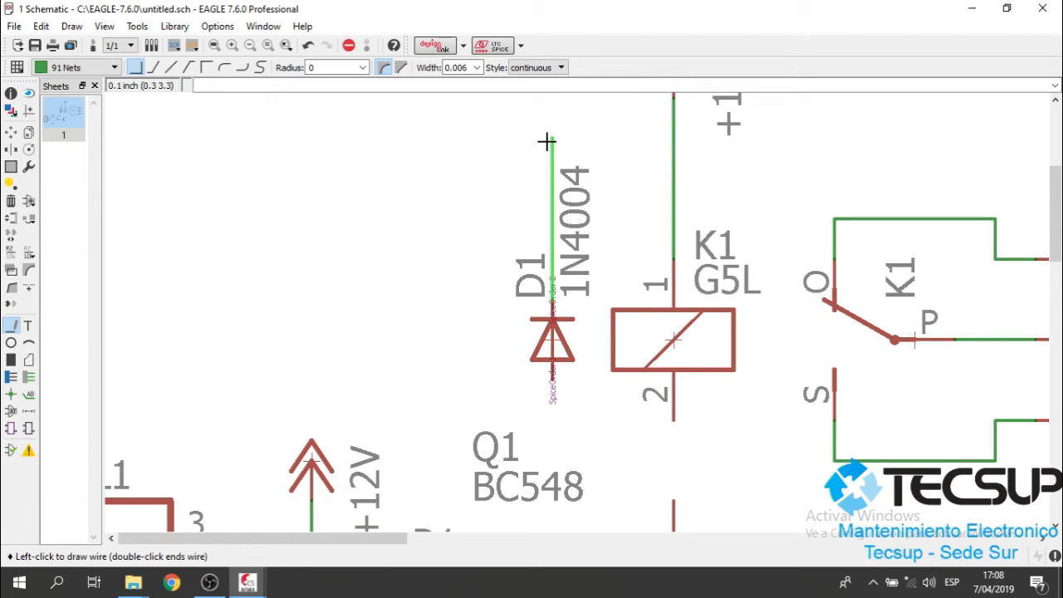
{"action": "double_click", "coordinate": [675, 137]}
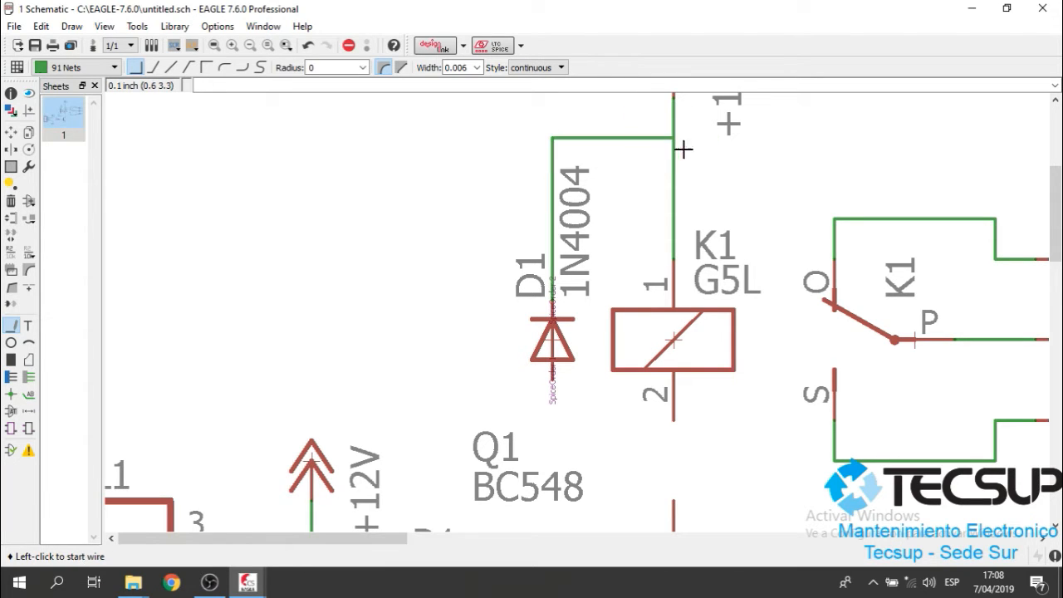
Wire K1 coil pin 2 to Q1's collector, and join D1's anode to that net.
{"action": "scroll", "coordinate": [692, 336], "scroll_direction": "down", "scroll_amount": 2}
{"action": "scroll", "coordinate": [692, 336], "scroll_direction": "up", "scroll_amount": 2}
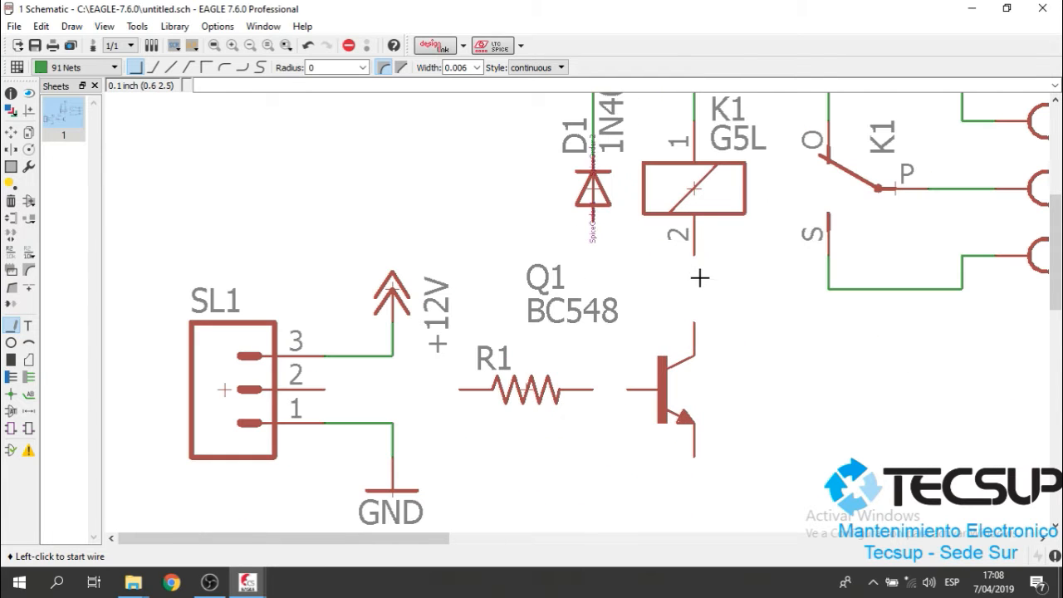
{"action": "left_click", "coordinate": [695, 246]}
{"action": "double_click", "coordinate": [695, 323]}
{"action": "left_click", "coordinate": [593, 221]}
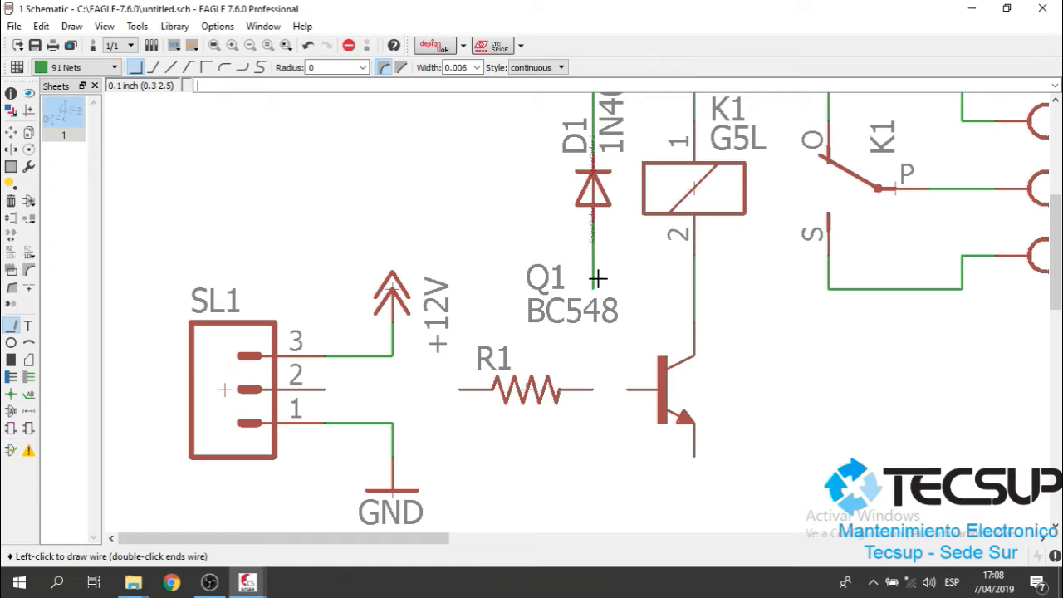
{"action": "double_click", "coordinate": [694, 287]}
{"action": "scroll", "coordinate": [671, 231], "scroll_direction": "down", "scroll_amount": 2}
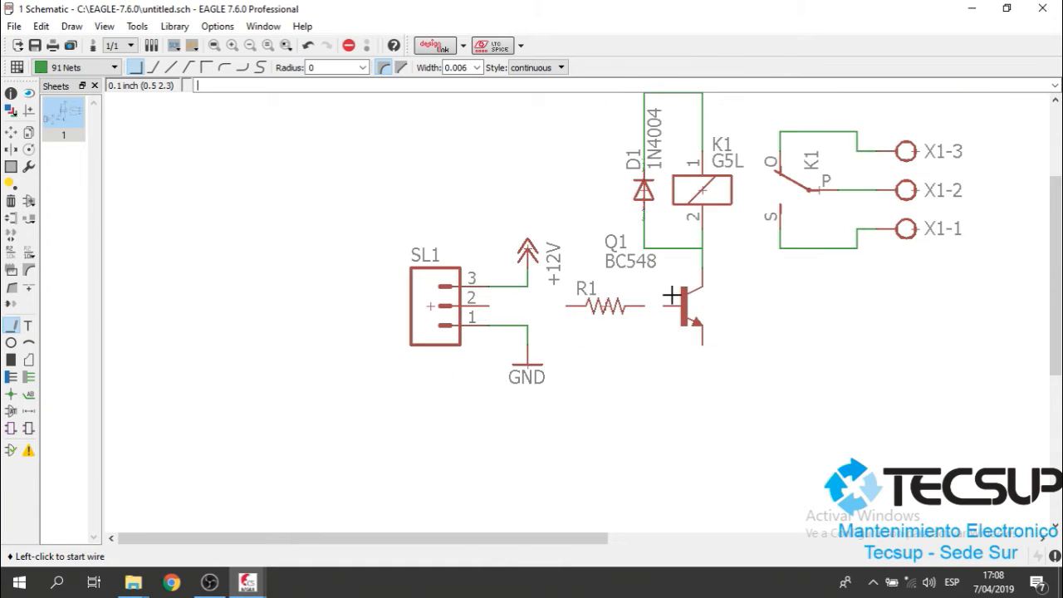
Wire Q1's base to R1, and R1's other end to pin 2 of SL1.
{"action": "scroll", "coordinate": [657, 302], "scroll_direction": "up", "scroll_amount": 3}
{"action": "left_click", "coordinate": [661, 300]}
{"action": "left_click", "coordinate": [621, 299]}
{"action": "scroll", "coordinate": [722, 263], "scroll_direction": "down", "scroll_amount": 3}
{"action": "scroll", "coordinate": [564, 288], "scroll_direction": "up", "scroll_amount": 3}
{"action": "left_click", "coordinate": [540, 280]}
{"action": "double_click", "coordinate": [344, 281]}
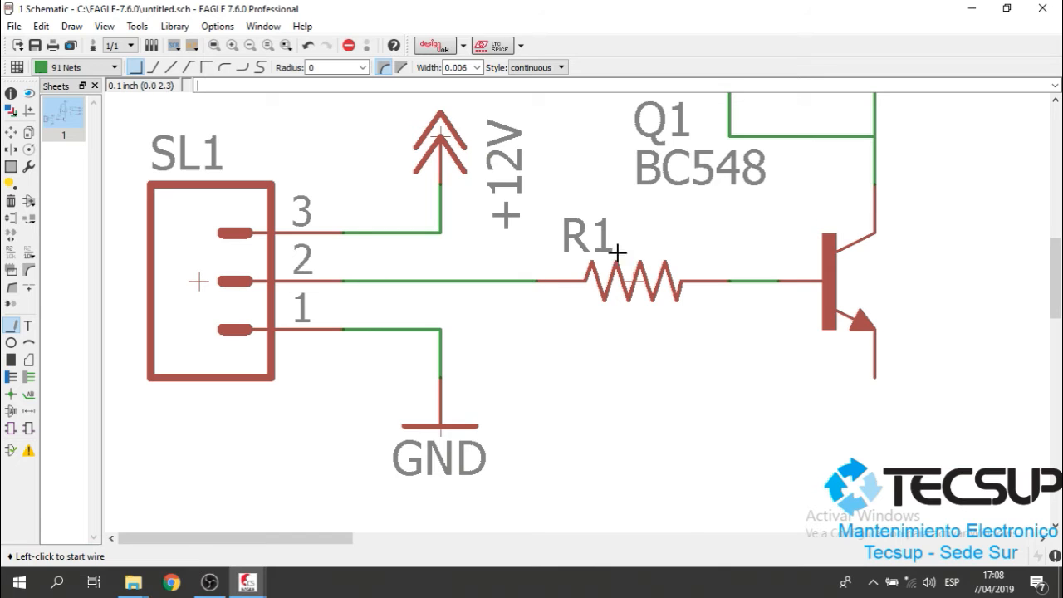
Copy the GND symbol and place the copy directly below Q1's emitter.
{"action": "scroll", "coordinate": [769, 282], "scroll_direction": "down", "scroll_amount": 5}
{"action": "scroll", "coordinate": [876, 311], "scroll_direction": "up", "scroll_amount": 4}
{"action": "scroll", "coordinate": [736, 254], "scroll_direction": "up", "scroll_amount": 1}
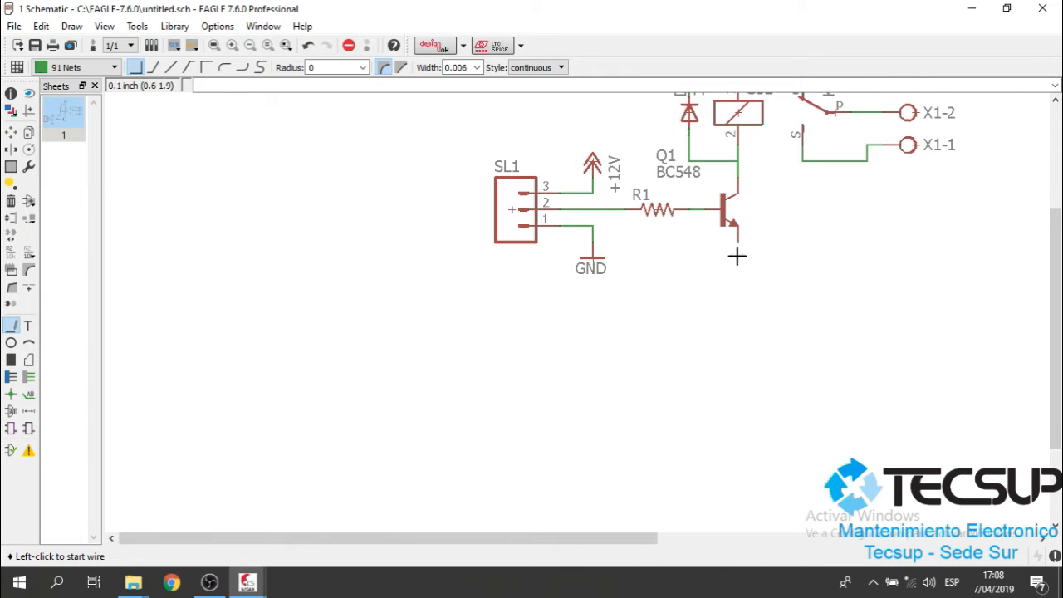
{"action": "left_click", "coordinate": [29, 133]}
{"action": "scroll", "coordinate": [584, 255], "scroll_direction": "up", "scroll_amount": 1}
{"action": "left_click", "coordinate": [598, 260]}
{"action": "left_click", "coordinate": [805, 275]}
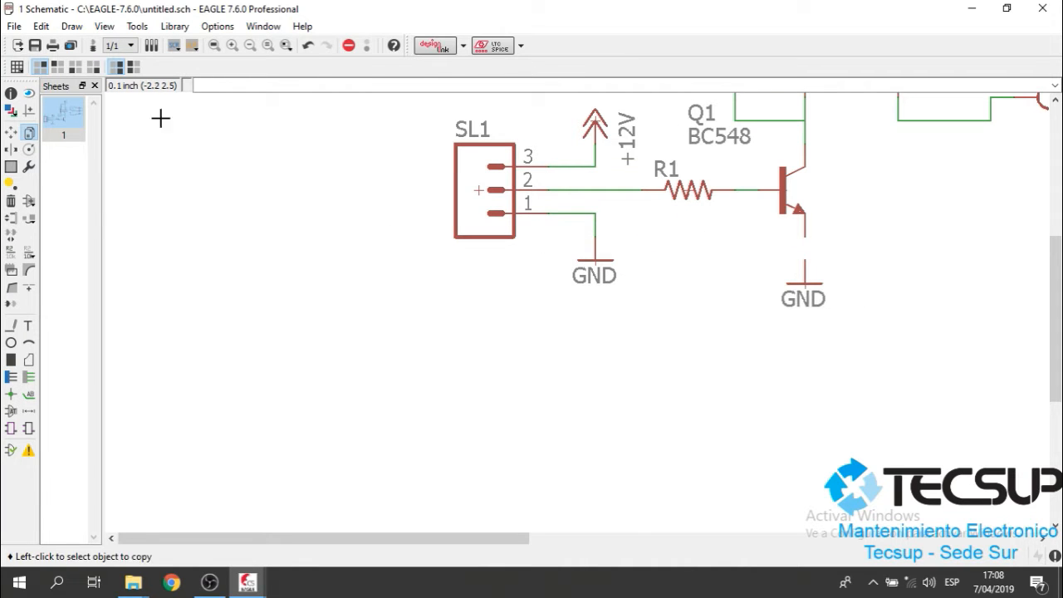
Move the new GND symbol up onto Q1's emitter pin and back down to pull out a connecting net.
{"action": "left_click", "coordinate": [11, 135]}
{"action": "scroll", "coordinate": [816, 286], "scroll_direction": "up", "scroll_amount": 2}
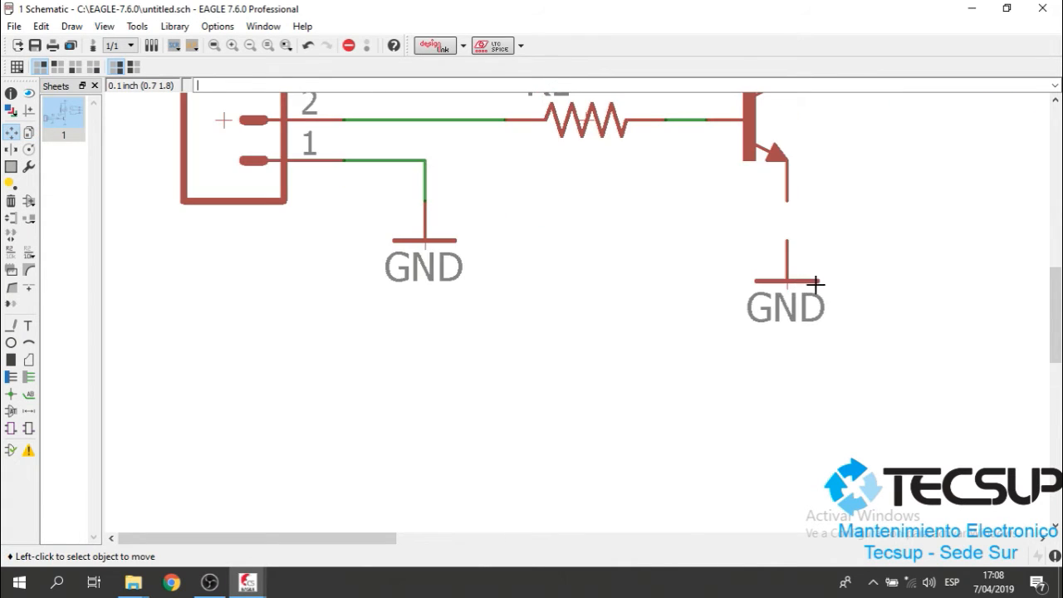
{"action": "left_click", "coordinate": [794, 284]}
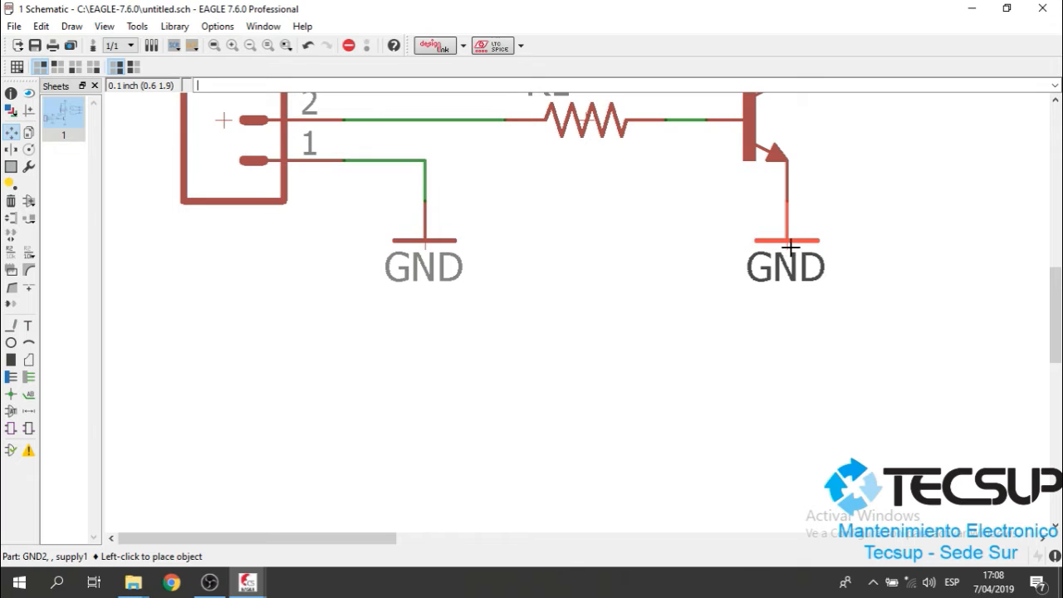
{"action": "left_click", "coordinate": [789, 244]}
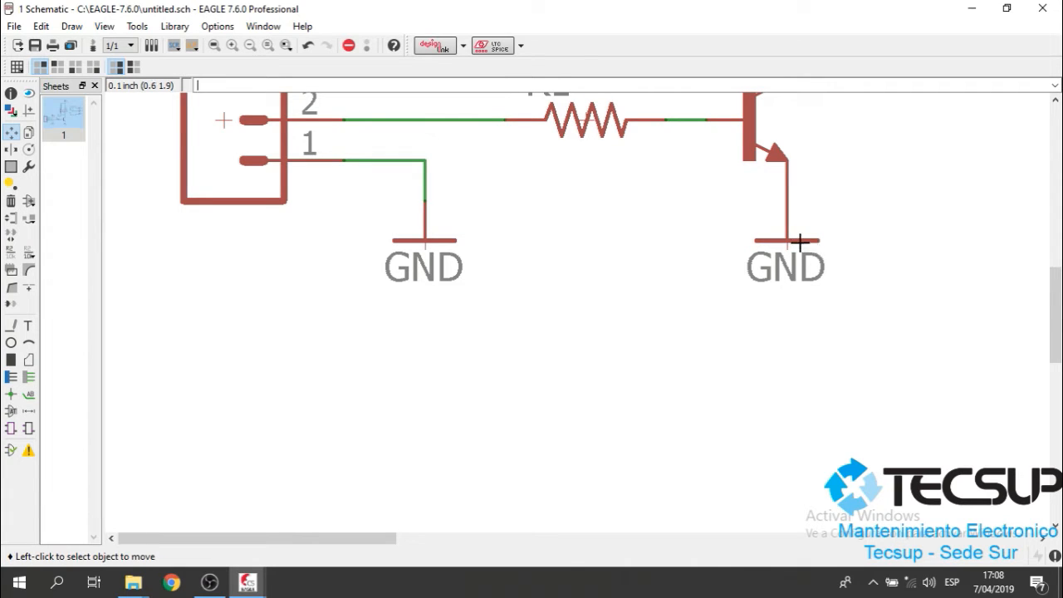
{"action": "left_click", "coordinate": [790, 239]}
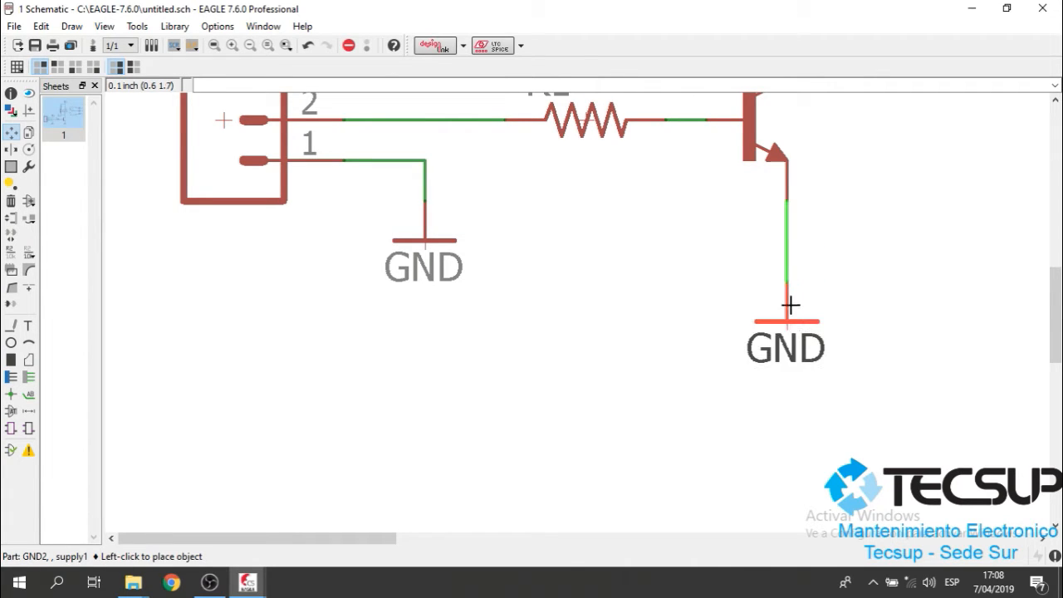
{"action": "left_click", "coordinate": [772, 299]}
{"action": "scroll", "coordinate": [729, 349], "scroll_direction": "down", "scroll_amount": 6}
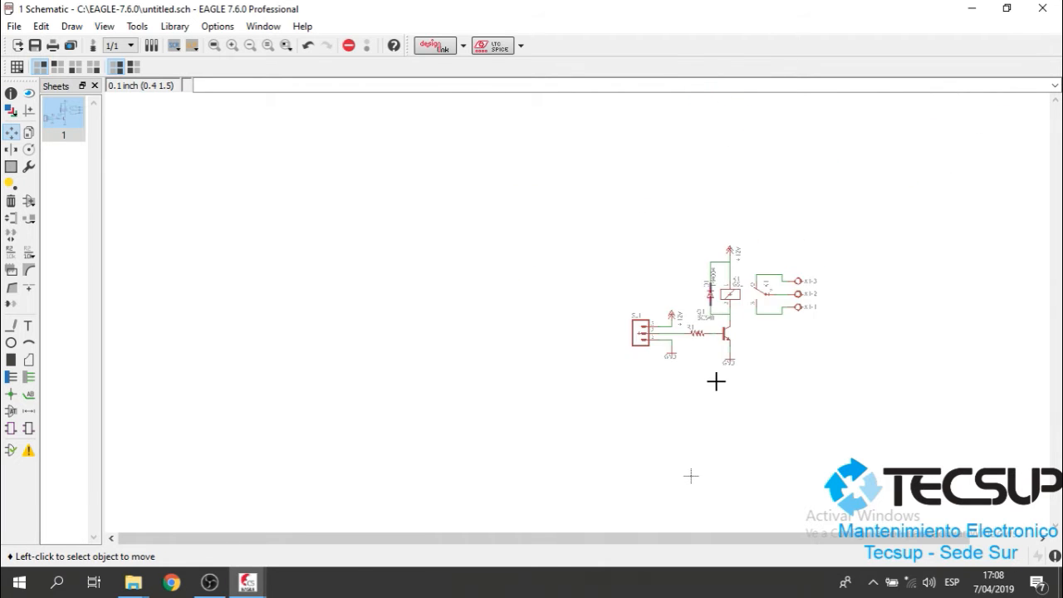
Check the wiring of R1 and Q1 by temporarily moving each part and returning it to its place.
{"action": "scroll", "coordinate": [717, 282], "scroll_direction": "up", "scroll_amount": 4}
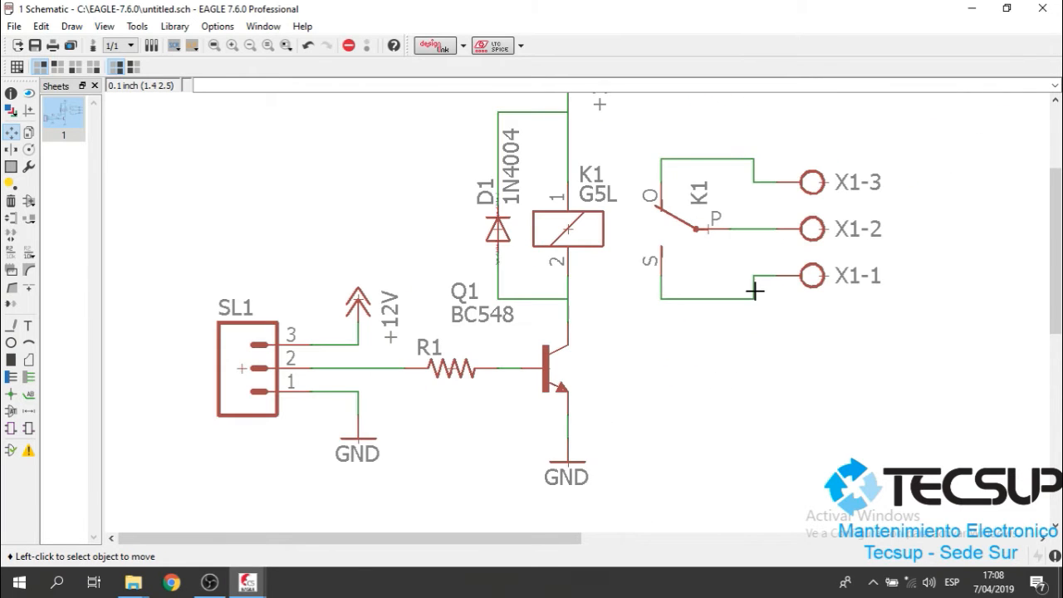
{"action": "scroll", "coordinate": [685, 252], "scroll_direction": "down", "scroll_amount": 2}
{"action": "scroll", "coordinate": [685, 253], "scroll_direction": "up", "scroll_amount": 2}
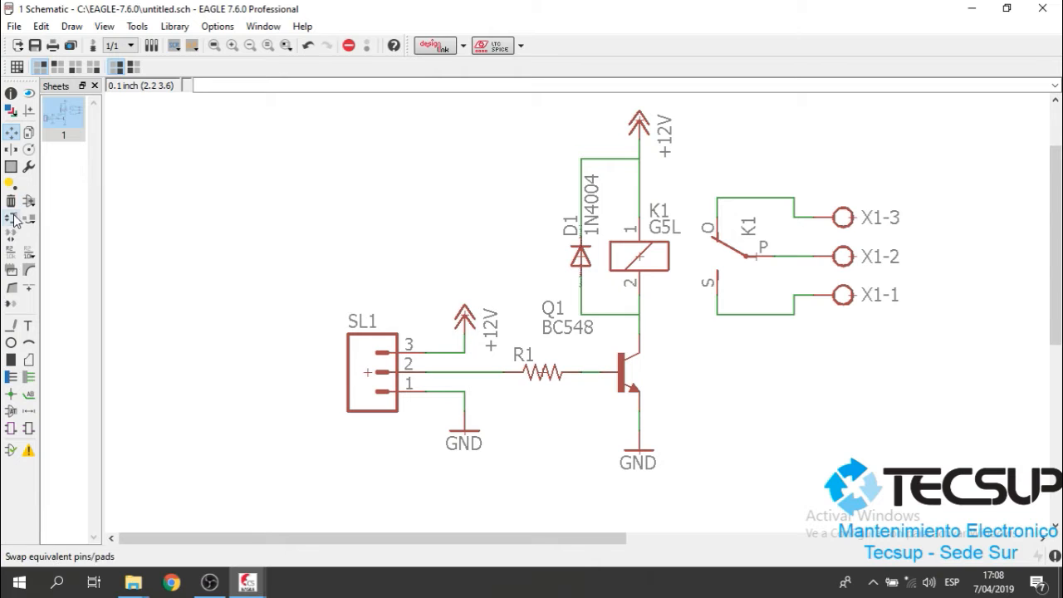
{"action": "scroll", "coordinate": [473, 383], "scroll_direction": "up", "scroll_amount": 4}
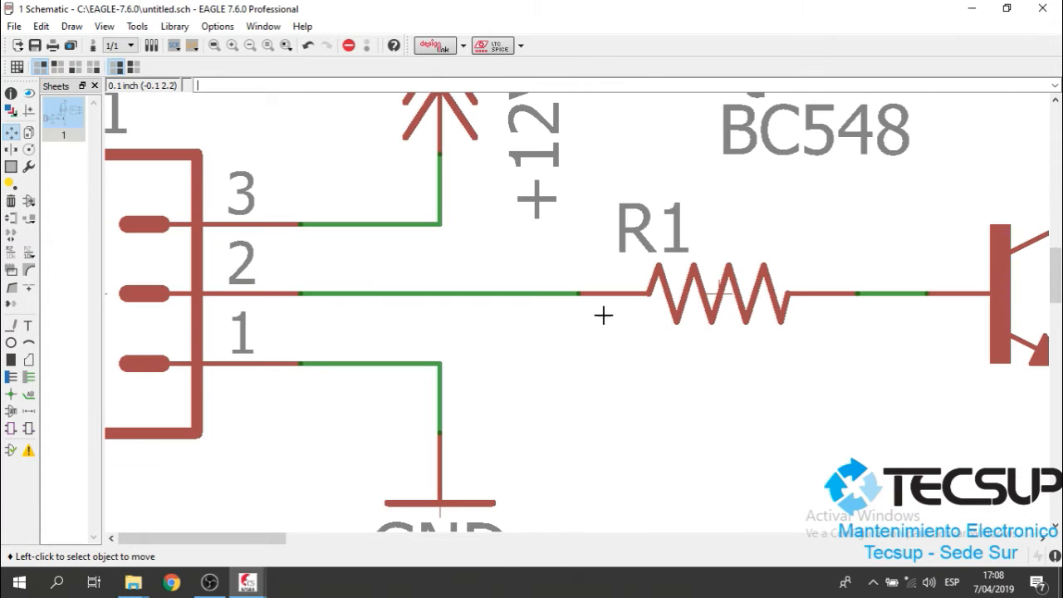
{"action": "left_click", "coordinate": [721, 292]}
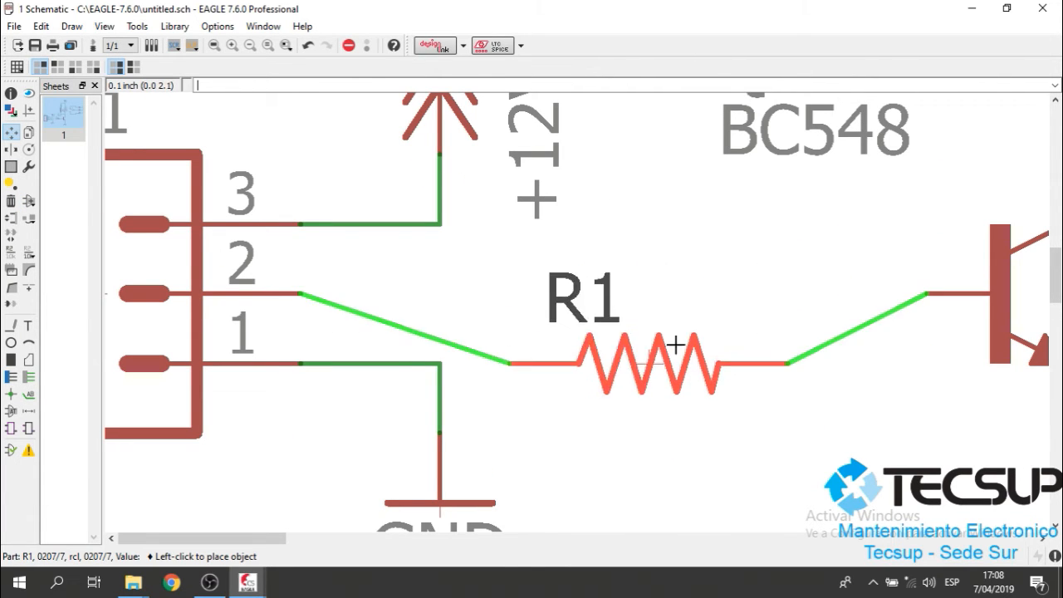
{"action": "left_click", "coordinate": [745, 261]}
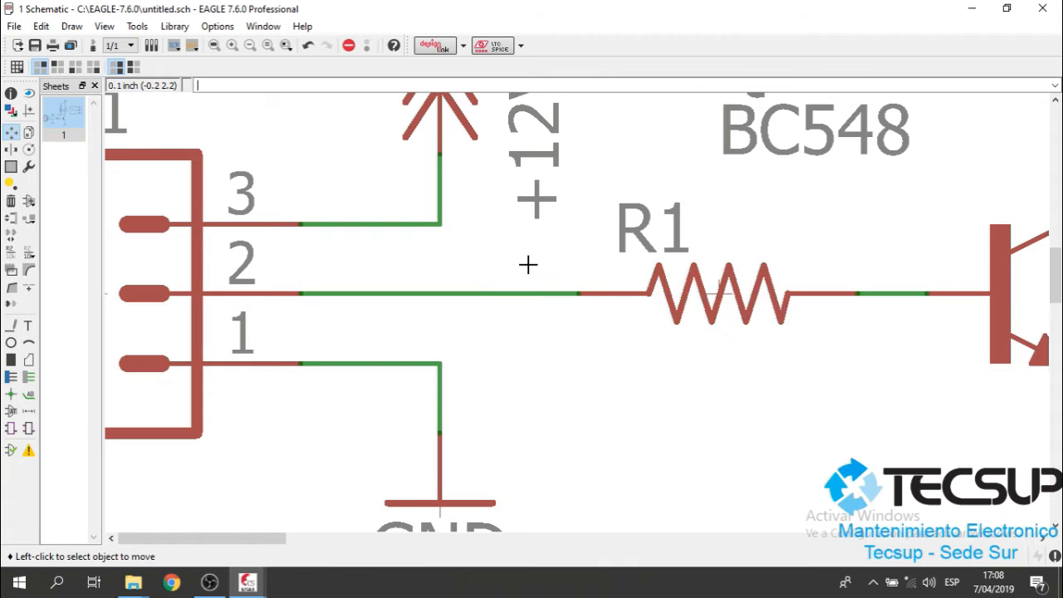
{"action": "scroll", "coordinate": [646, 301], "scroll_direction": "down", "scroll_amount": 4}
{"action": "scroll", "coordinate": [700, 302], "scroll_direction": "up", "scroll_amount": 3}
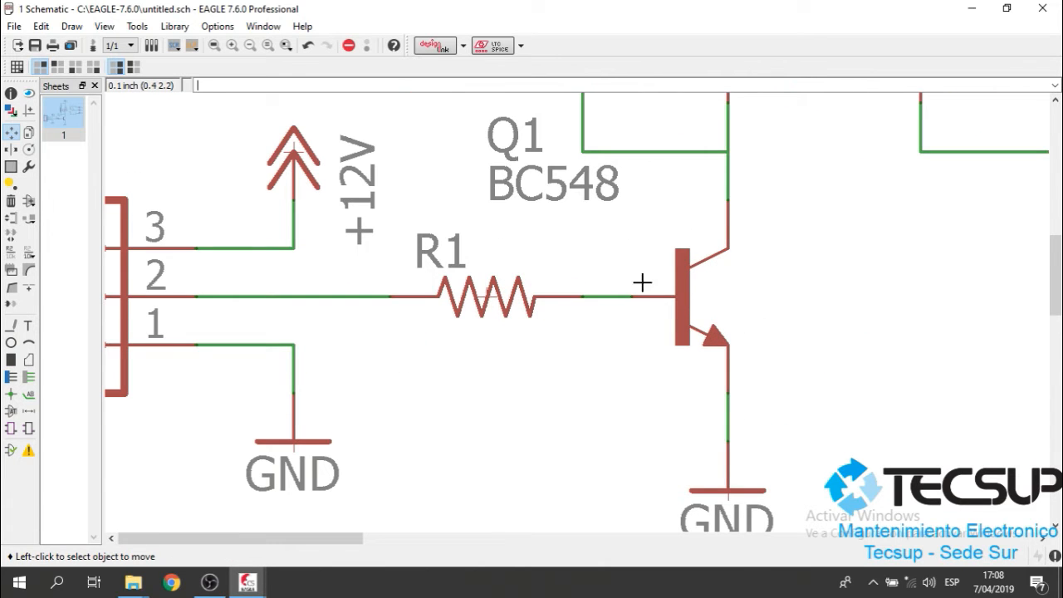
{"action": "left_click", "coordinate": [679, 294]}
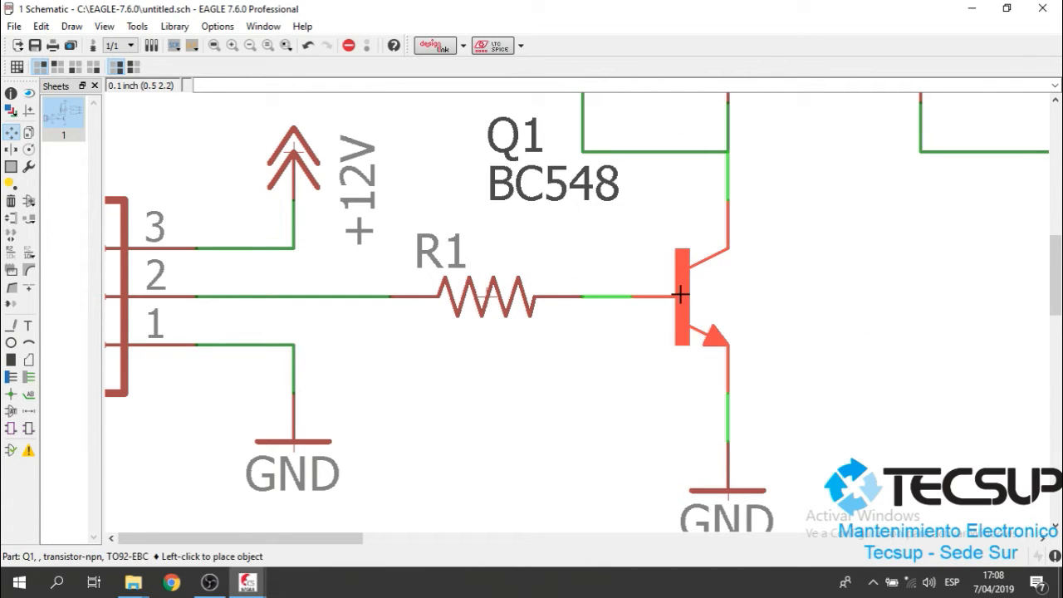
{"action": "left_click", "coordinate": [659, 325]}
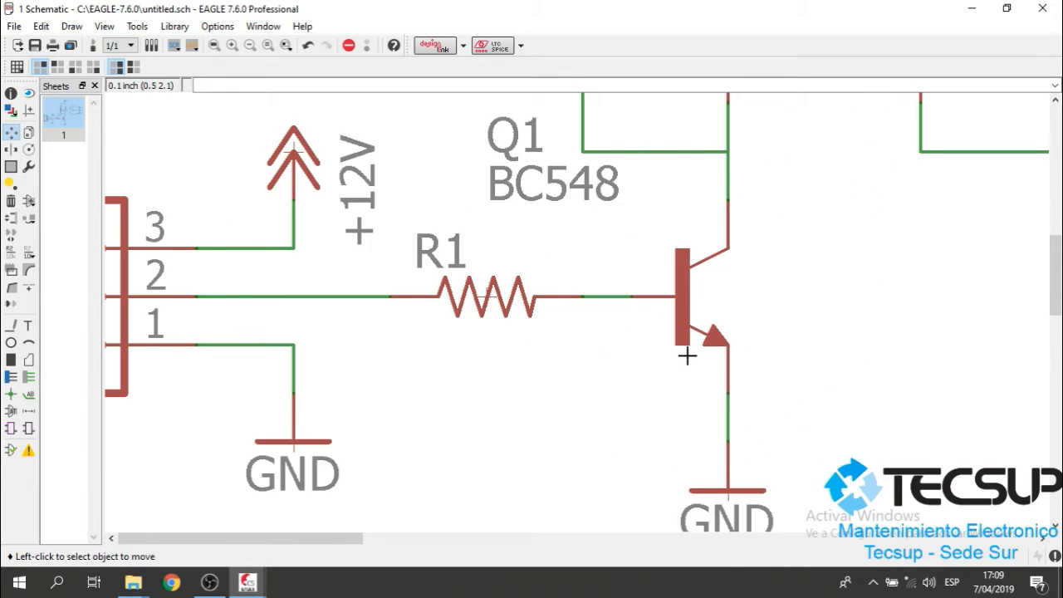
Check the connections of Q1's GND symbol, the K1 coil and D1 by picking up each part without relocating it.
{"action": "scroll", "coordinate": [688, 356], "scroll_direction": "down", "scroll_amount": 2}
{"action": "scroll", "coordinate": [712, 478], "scroll_direction": "up", "scroll_amount": 2}
{"action": "left_click", "coordinate": [716, 456]}
{"action": "left_click", "coordinate": [717, 466]}
{"action": "scroll", "coordinate": [717, 467], "scroll_direction": "down", "scroll_amount": 6}
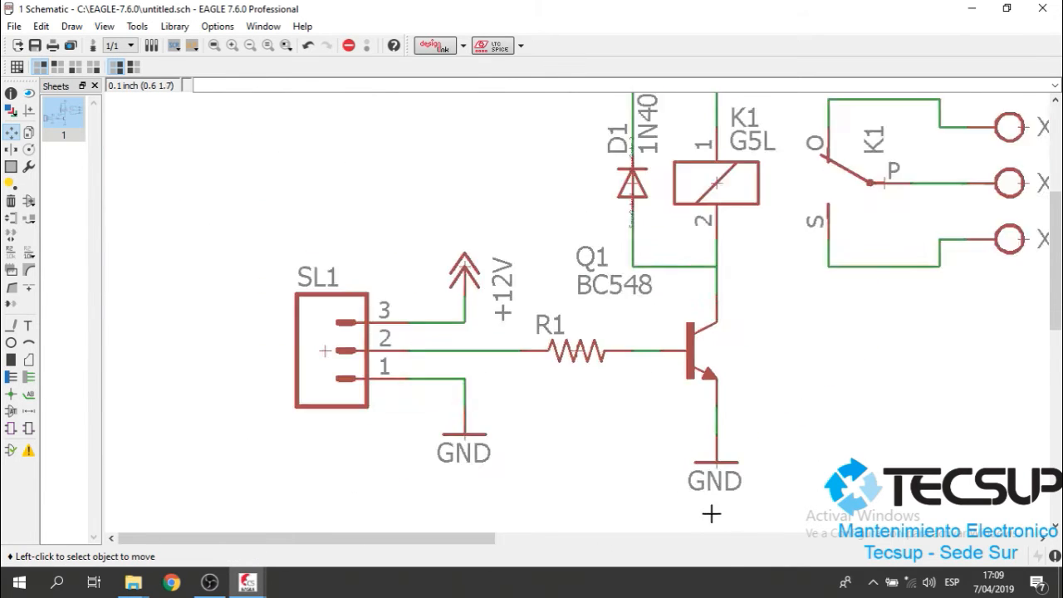
{"action": "scroll", "coordinate": [702, 360], "scroll_direction": "up", "scroll_amount": 6}
{"action": "left_click", "coordinate": [725, 341]}
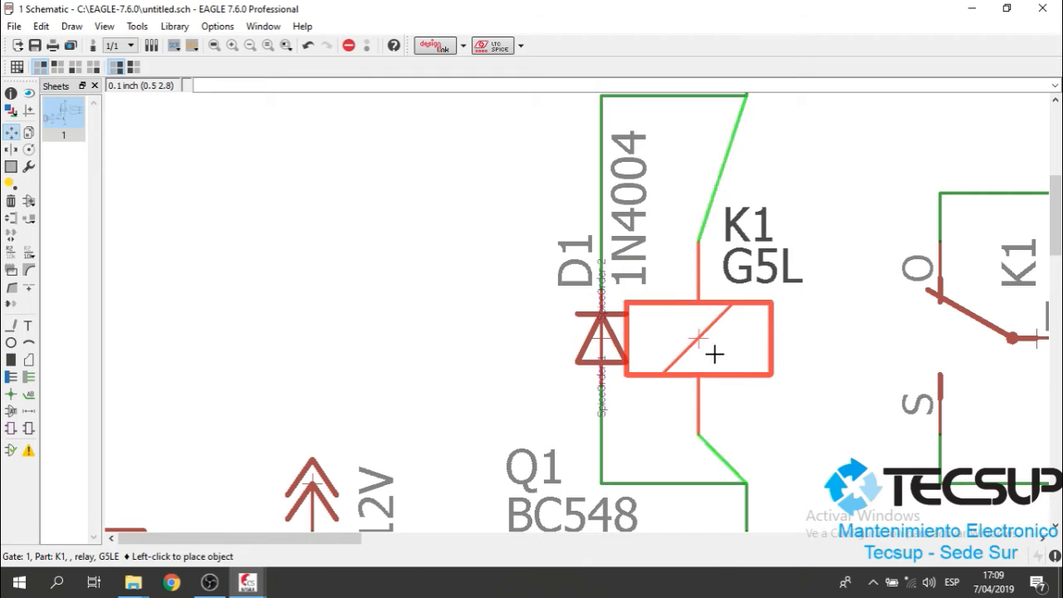
{"action": "key", "text": "Escape"}
{"action": "left_click", "coordinate": [618, 332]}
{"action": "key", "text": "Escape"}
{"action": "scroll", "coordinate": [597, 365], "scroll_direction": "down", "scroll_amount": 5}
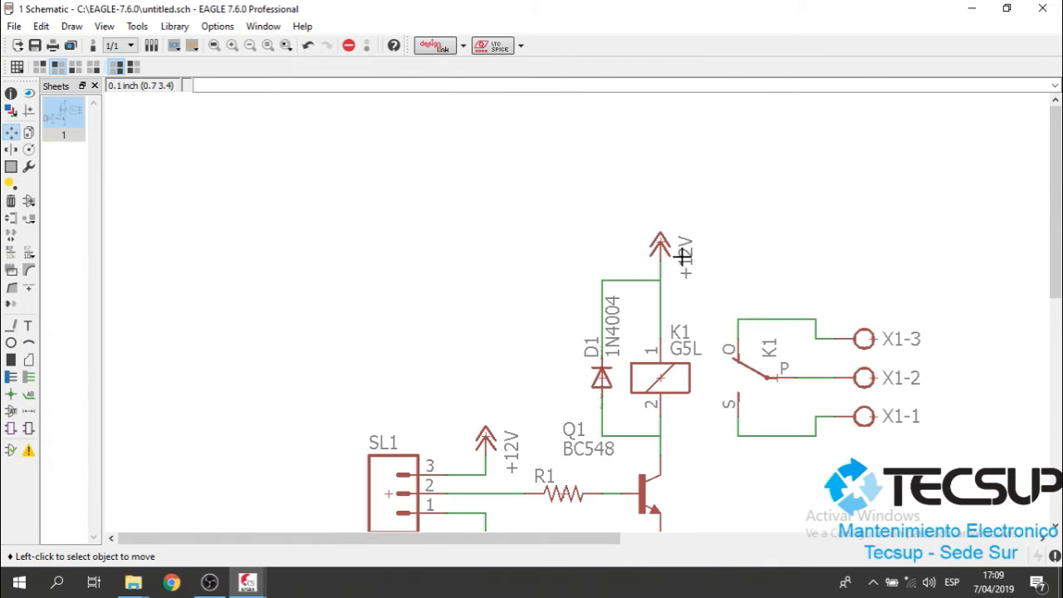
Check the connections of the upper +12V symbol, the K1 contact and the X1 terminals by picking up each and cancelling the move.
{"action": "scroll", "coordinate": [667, 253], "scroll_direction": "up", "scroll_amount": 5}
{"action": "left_click", "coordinate": [636, 235]}
{"action": "key", "text": "Escape"}
{"action": "scroll", "coordinate": [625, 195], "scroll_direction": "down", "scroll_amount": 2}
{"action": "scroll", "coordinate": [626, 195], "scroll_direction": "down", "scroll_amount": 3}
{"action": "scroll", "coordinate": [740, 373], "scroll_direction": "up", "scroll_amount": 5}
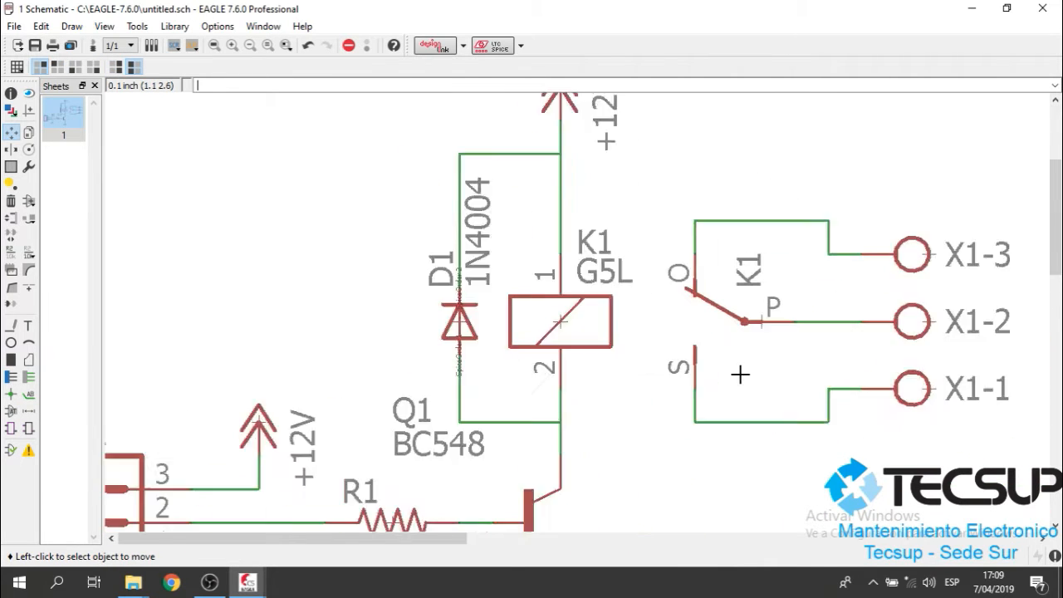
{"action": "left_click", "coordinate": [732, 294]}
{"action": "key", "text": "Escape"}
{"action": "left_click", "coordinate": [963, 214]}
{"action": "key", "text": "Escape"}
{"action": "left_click", "coordinate": [1001, 298]}
{"action": "key", "text": "Escape"}
{"action": "left_click", "coordinate": [1005, 369]}
{"action": "key", "text": "Escape"}
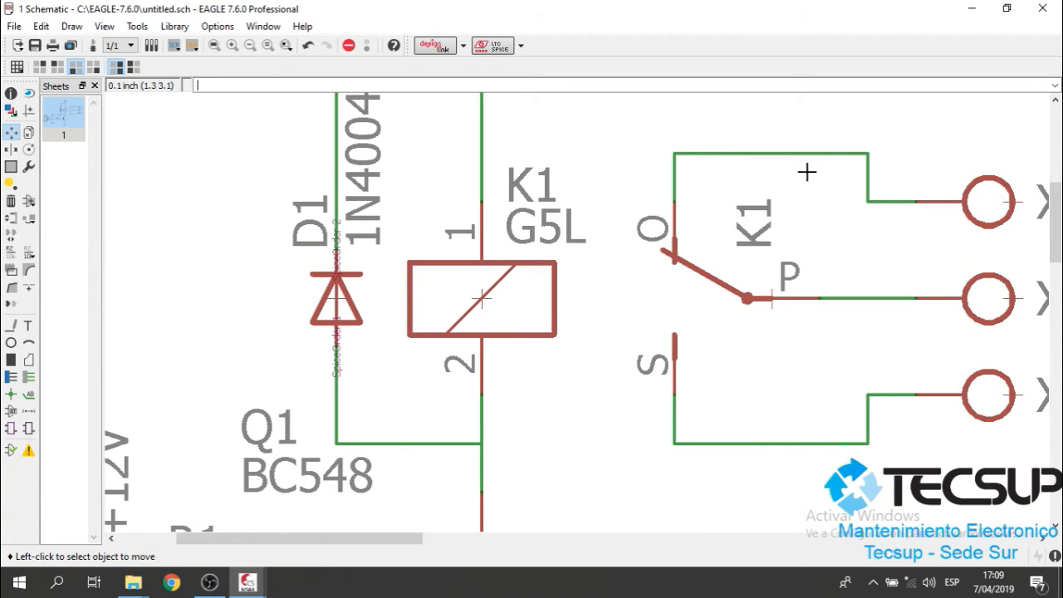
Examine the points where D1's nets meet the K1 coil nets above pin 1 and below pin 2.
{"action": "scroll", "coordinate": [665, 229], "scroll_direction": "down", "scroll_amount": 5}
{"action": "scroll", "coordinate": [669, 229], "scroll_direction": "up", "scroll_amount": 3}
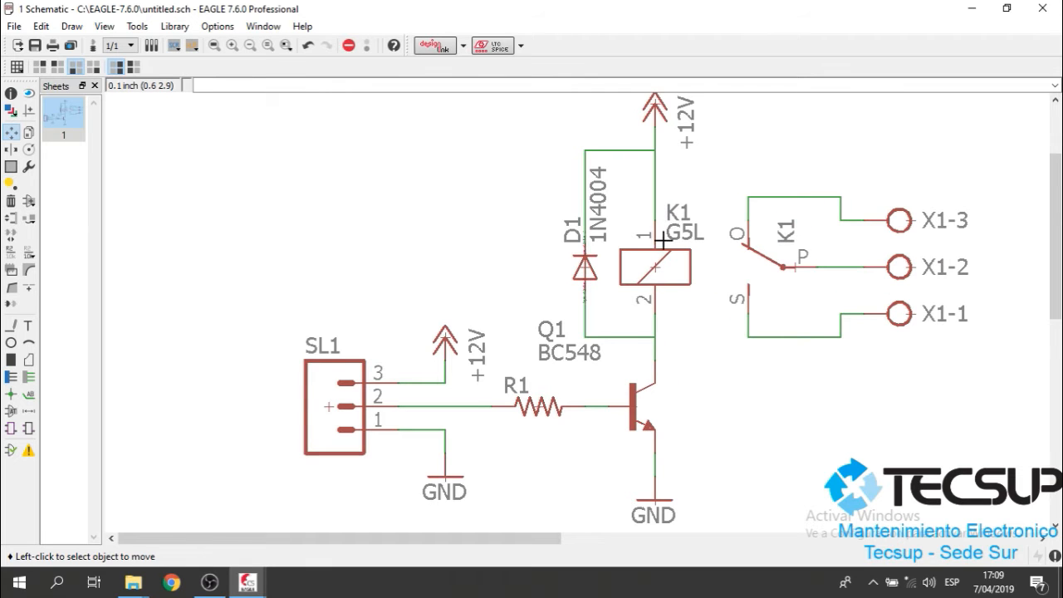
{"action": "scroll", "coordinate": [656, 282], "scroll_direction": "up", "scroll_amount": 2}
{"action": "scroll", "coordinate": [656, 370], "scroll_direction": "up", "scroll_amount": 3}
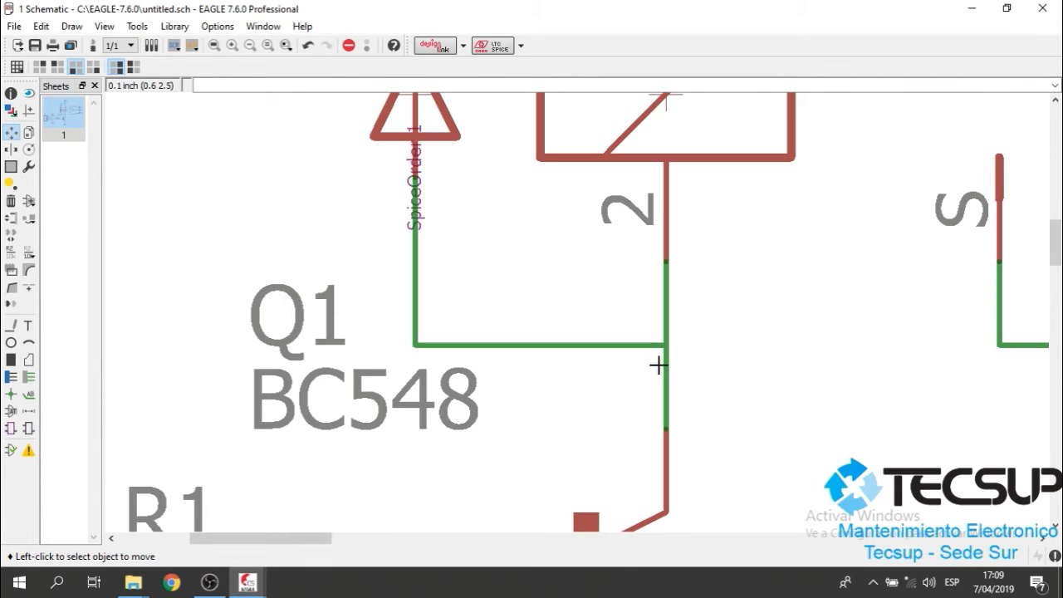
{"action": "scroll", "coordinate": [671, 349], "scroll_direction": "down", "scroll_amount": 3}
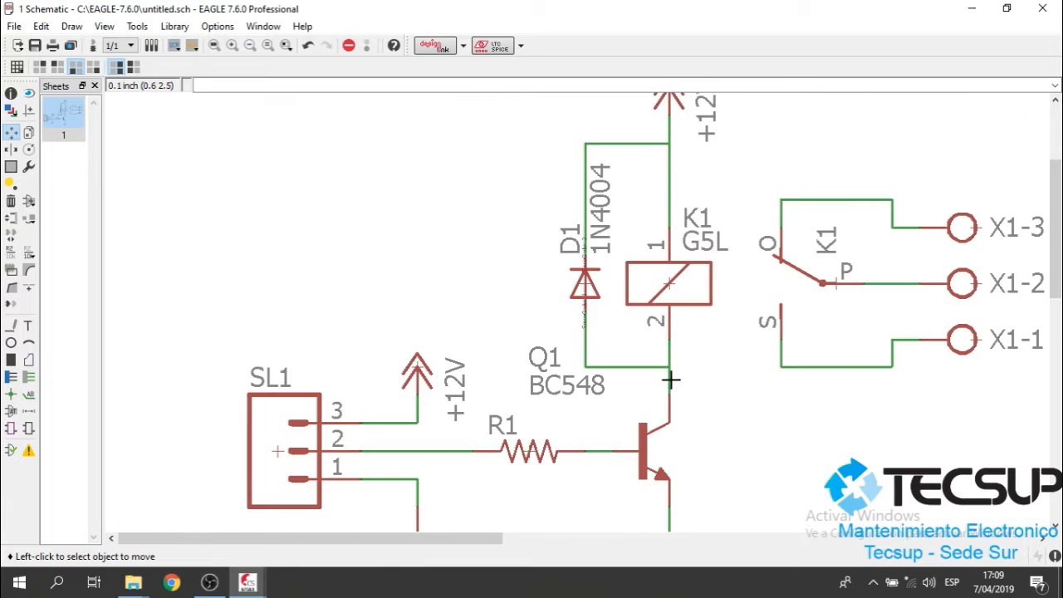
{"action": "scroll", "coordinate": [679, 165], "scroll_direction": "up", "scroll_amount": 3}
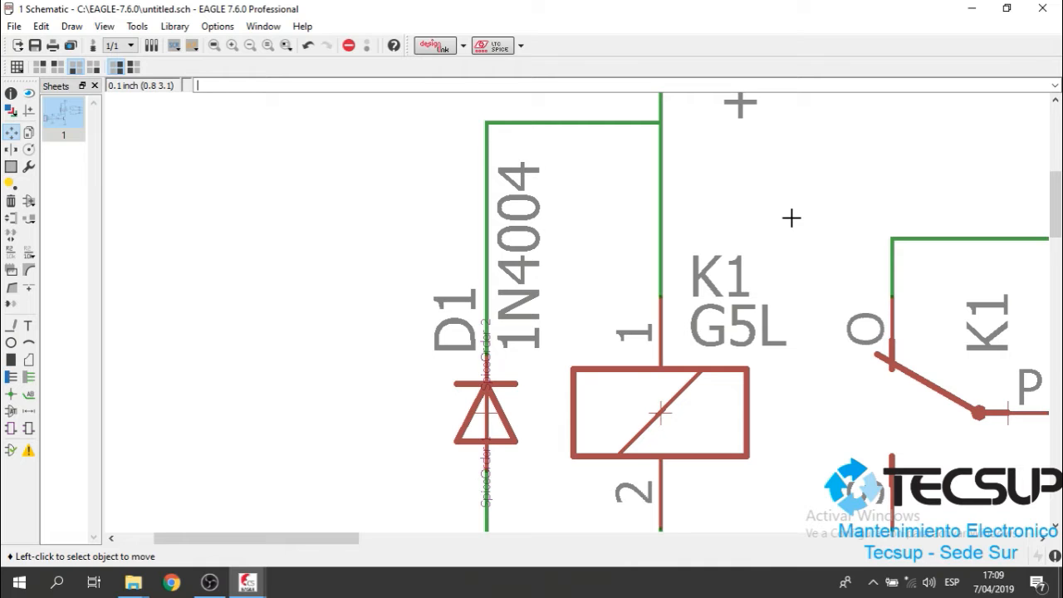
{"action": "scroll", "coordinate": [777, 215], "scroll_direction": "down", "scroll_amount": 3}
{"action": "scroll", "coordinate": [724, 184], "scroll_direction": "up", "scroll_amount": 2}
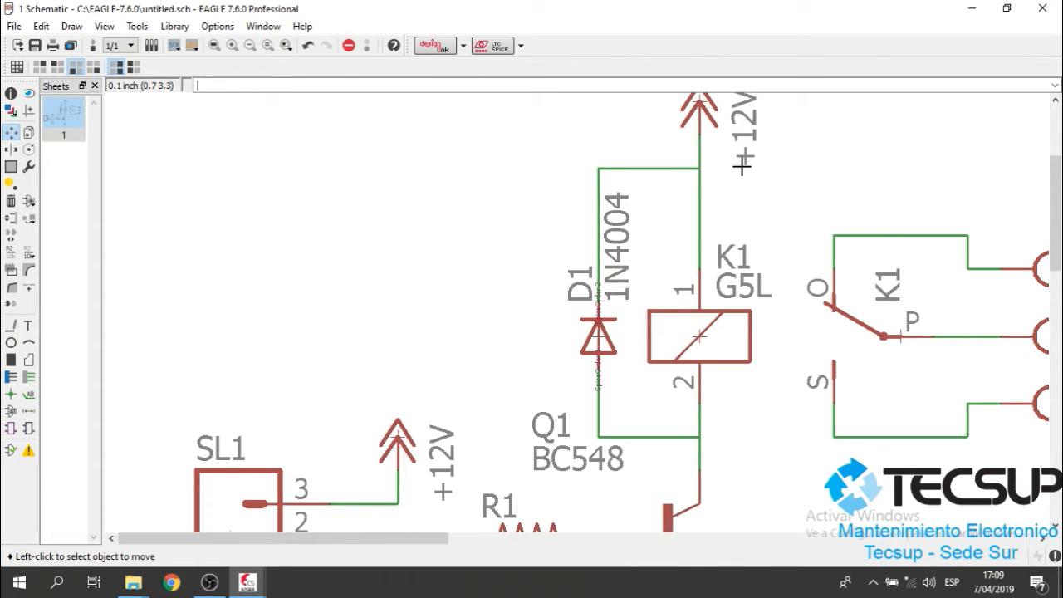
Check D1's net joints above K1 pin 1 and below pin 2 by pulling each aside and returning it.
{"action": "scroll", "coordinate": [700, 168], "scroll_direction": "up", "scroll_amount": 5}
{"action": "left_click", "coordinate": [696, 167]}
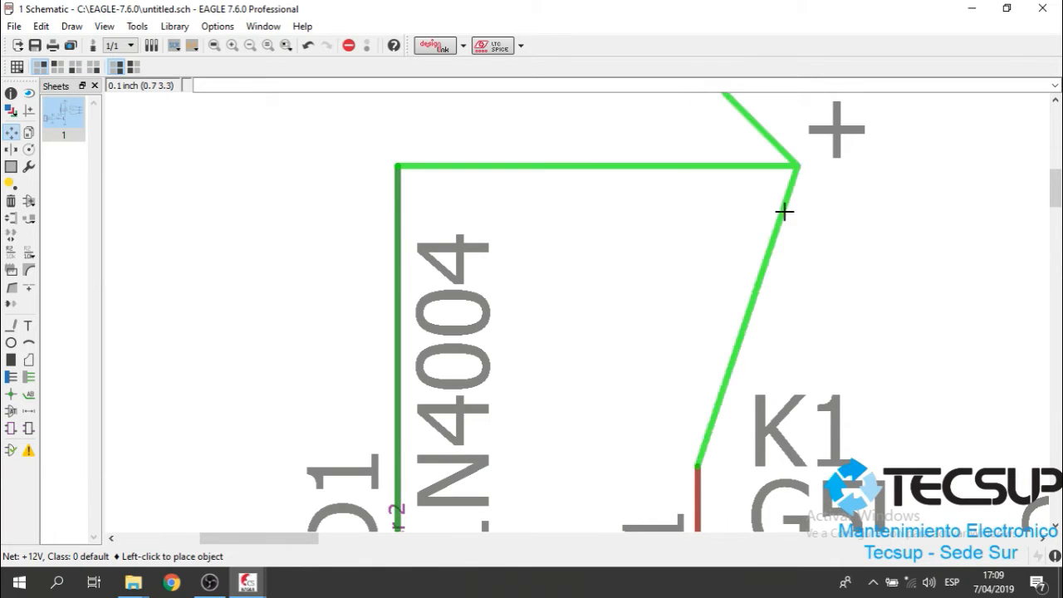
{"action": "left_click", "coordinate": [709, 172]}
{"action": "scroll", "coordinate": [708, 172], "scroll_direction": "down", "scroll_amount": 4}
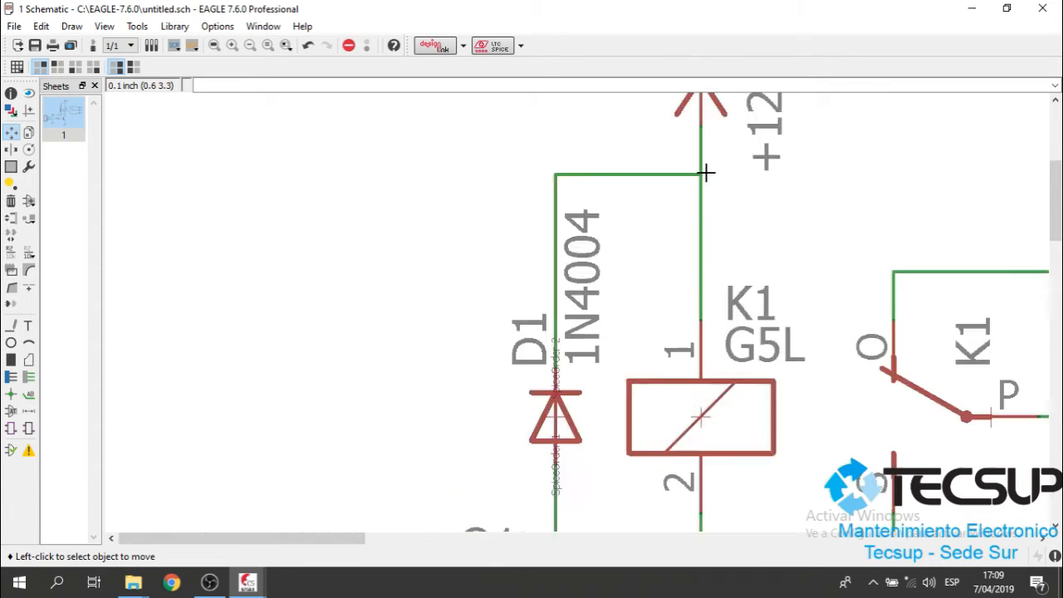
{"action": "scroll", "coordinate": [702, 449], "scroll_direction": "up", "scroll_amount": 5}
{"action": "left_click", "coordinate": [722, 441]}
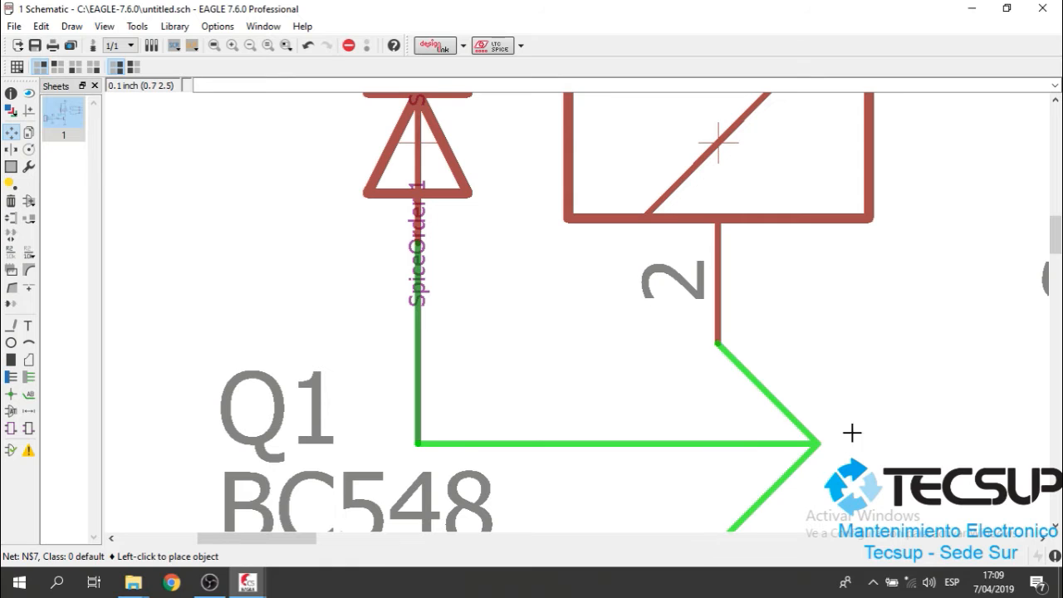
{"action": "left_click", "coordinate": [719, 441]}
{"action": "scroll", "coordinate": [702, 366], "scroll_direction": "down", "scroll_amount": 3}
{"action": "scroll", "coordinate": [701, 365], "scroll_direction": "down", "scroll_amount": 3}
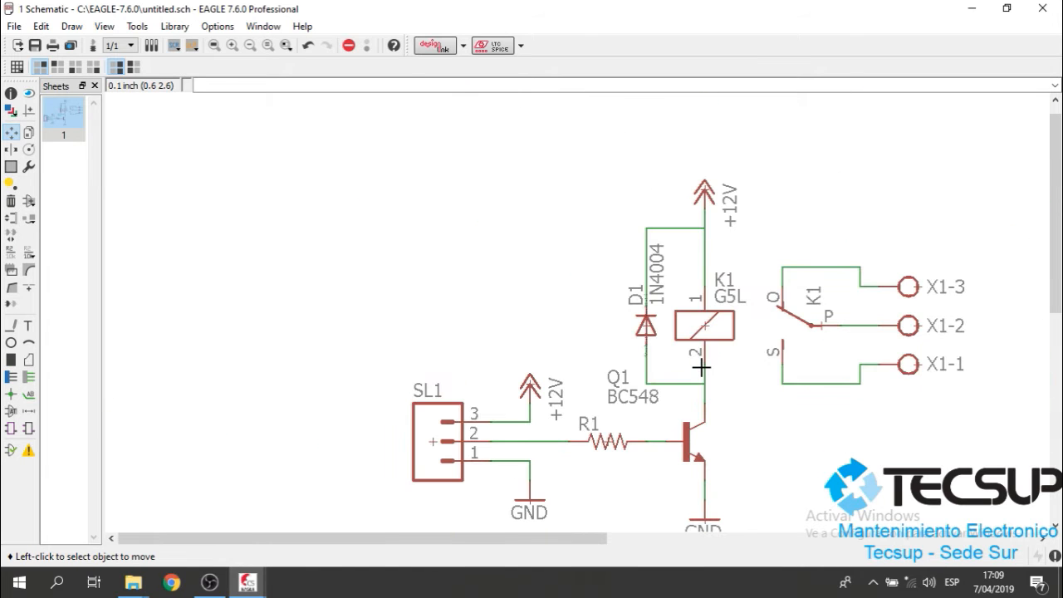
Place junctions where D1's nets meet the K1 coil nets above pin 1 and below pin 2.
{"action": "scroll", "coordinate": [707, 333], "scroll_direction": "up", "scroll_amount": 3}
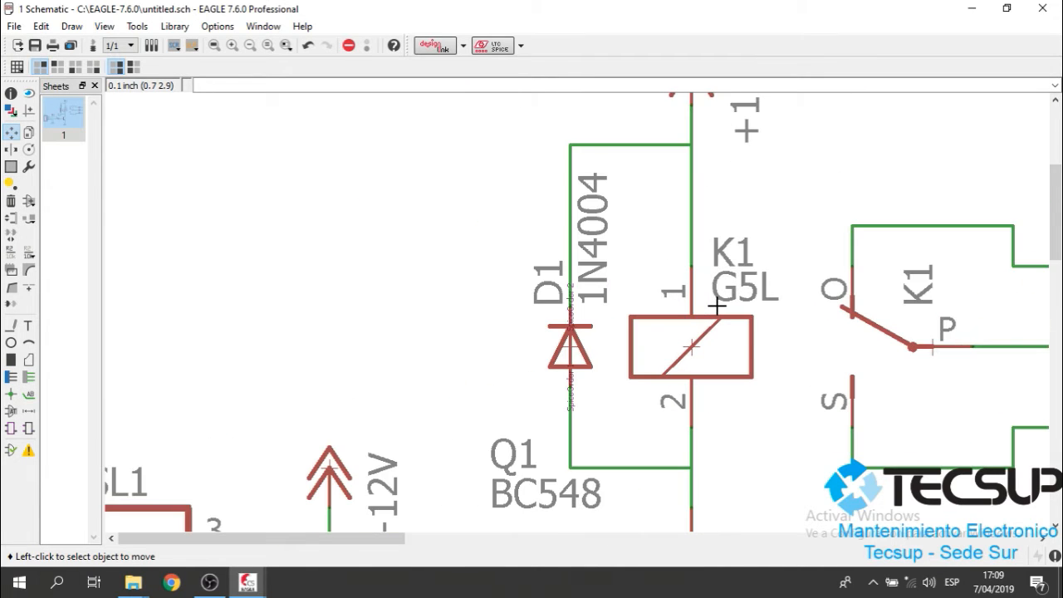
{"action": "left_click", "coordinate": [12, 396]}
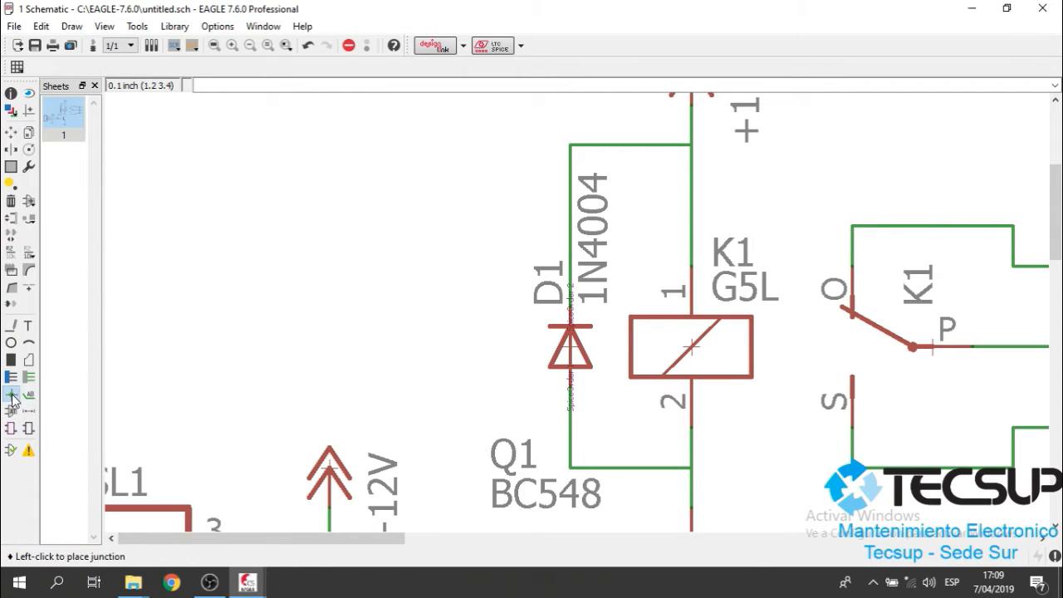
{"action": "left_click", "coordinate": [688, 144]}
{"action": "left_click", "coordinate": [688, 465]}
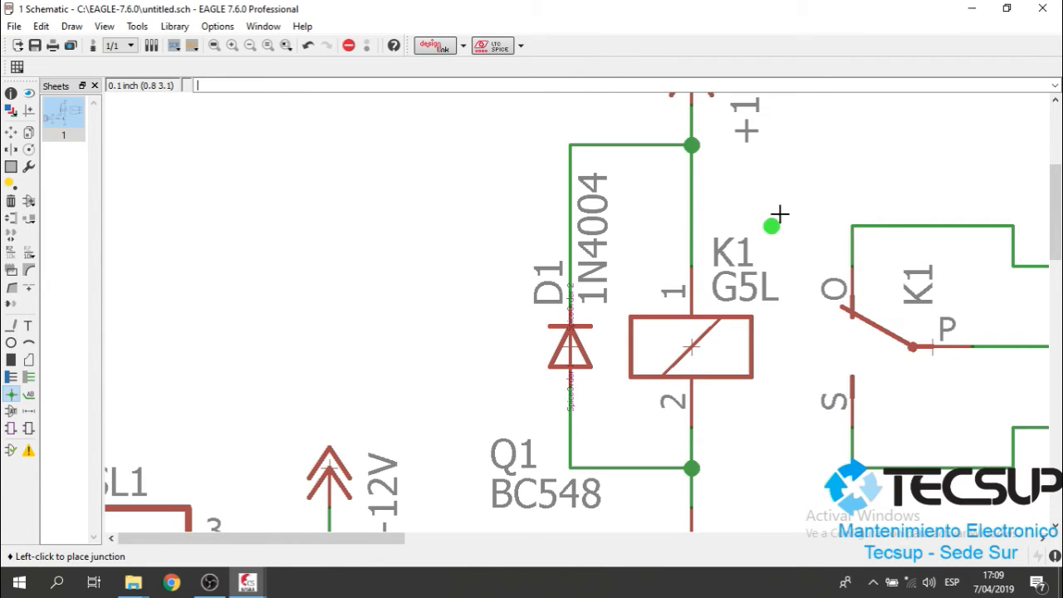
{"action": "scroll", "coordinate": [773, 207], "scroll_direction": "down", "scroll_amount": 3}
{"action": "scroll", "coordinate": [774, 203], "scroll_direction": "down", "scroll_amount": 2}
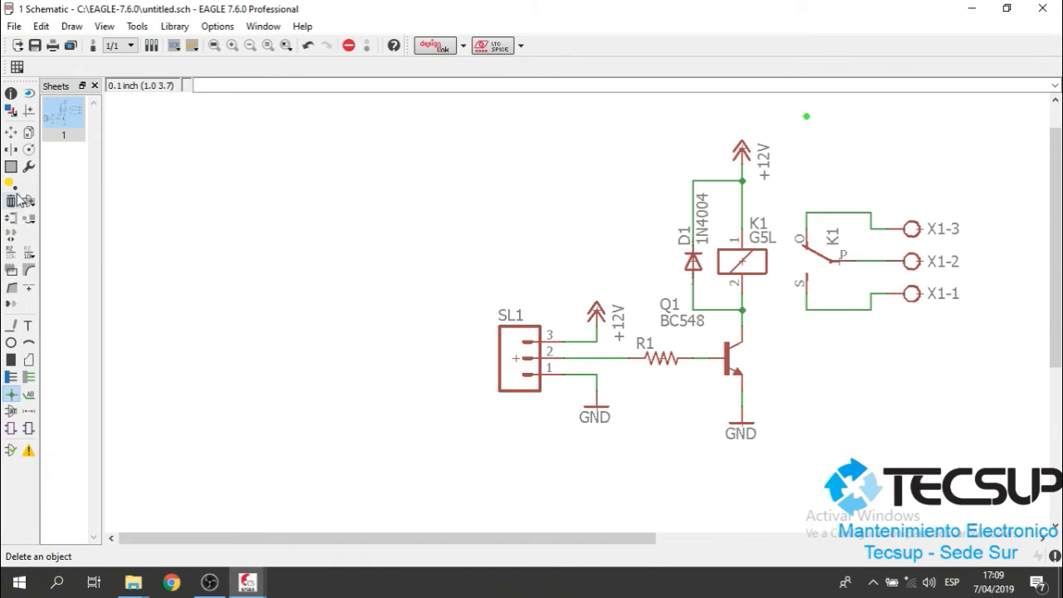
{"action": "left_click", "coordinate": [11, 132]}
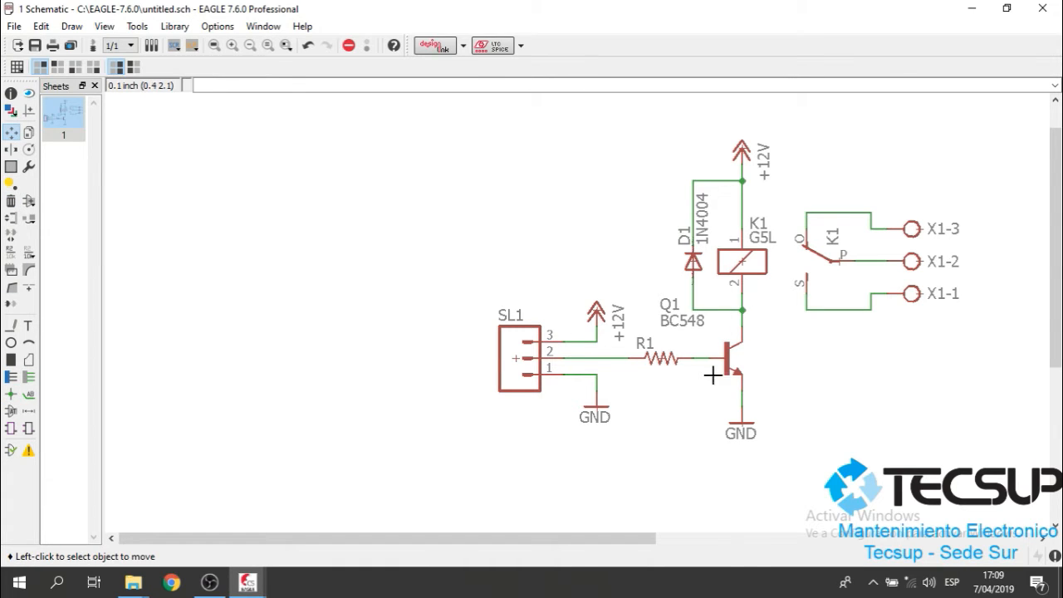
Set the value of resistor R1 to 1k.
{"action": "scroll", "coordinate": [739, 376], "scroll_direction": "up", "scroll_amount": 1}
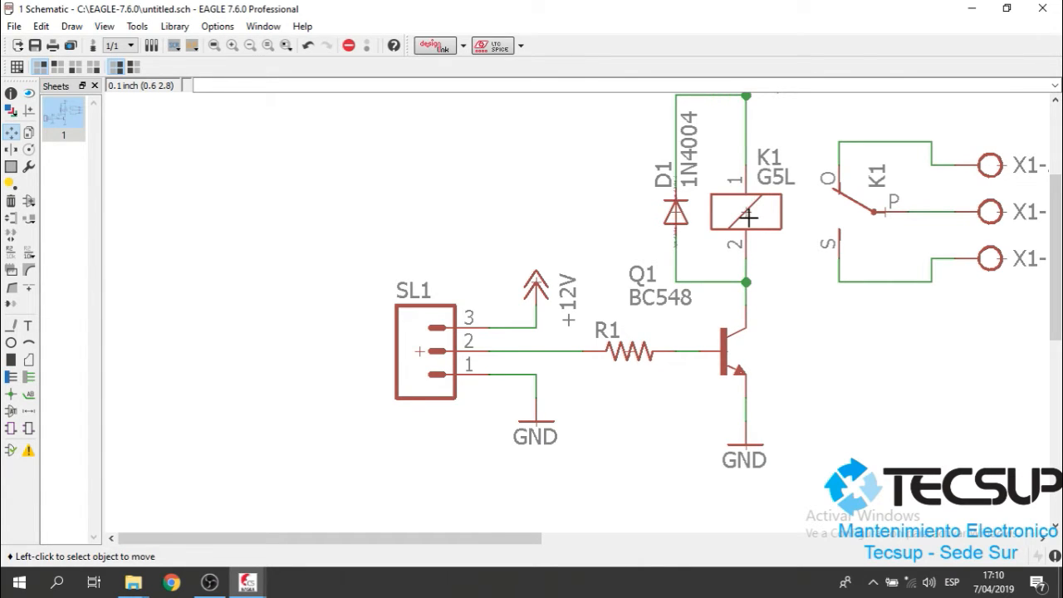
{"action": "scroll", "coordinate": [746, 330], "scroll_direction": "down", "scroll_amount": 2}
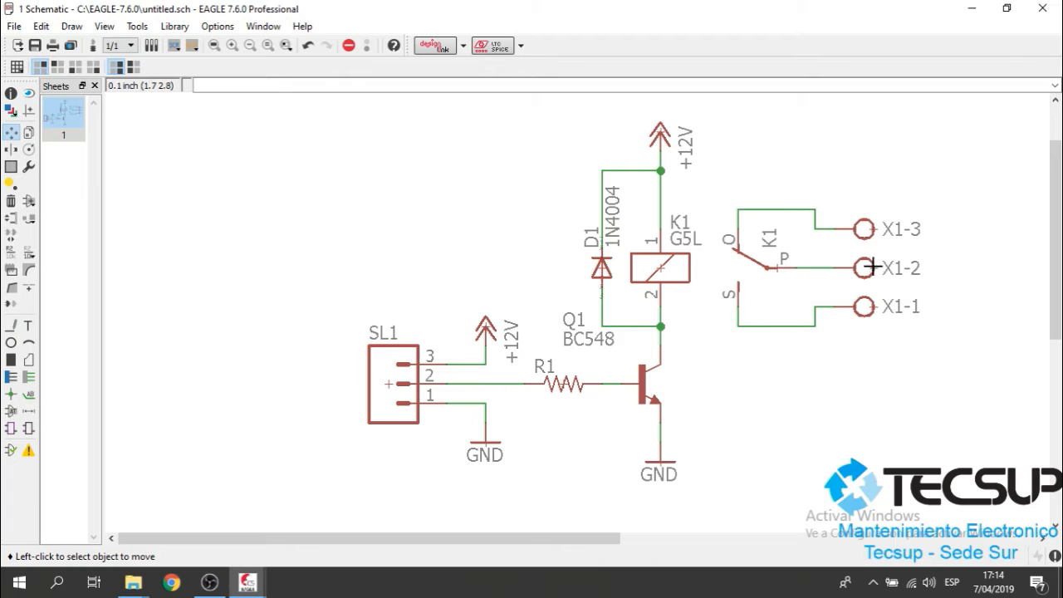
{"action": "left_click", "coordinate": [29, 257]}
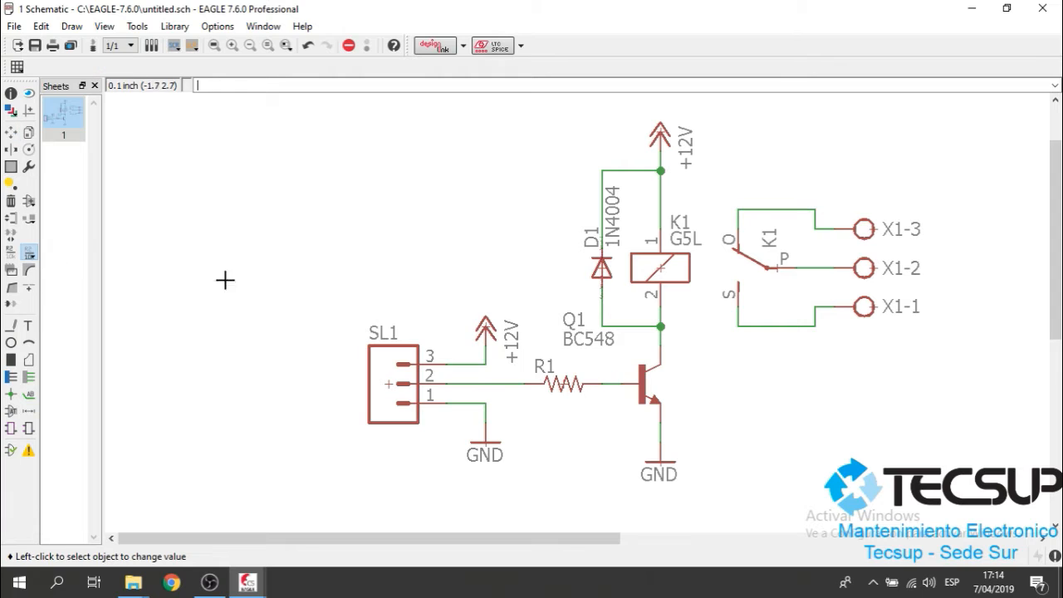
{"action": "left_click", "coordinate": [563, 385]}
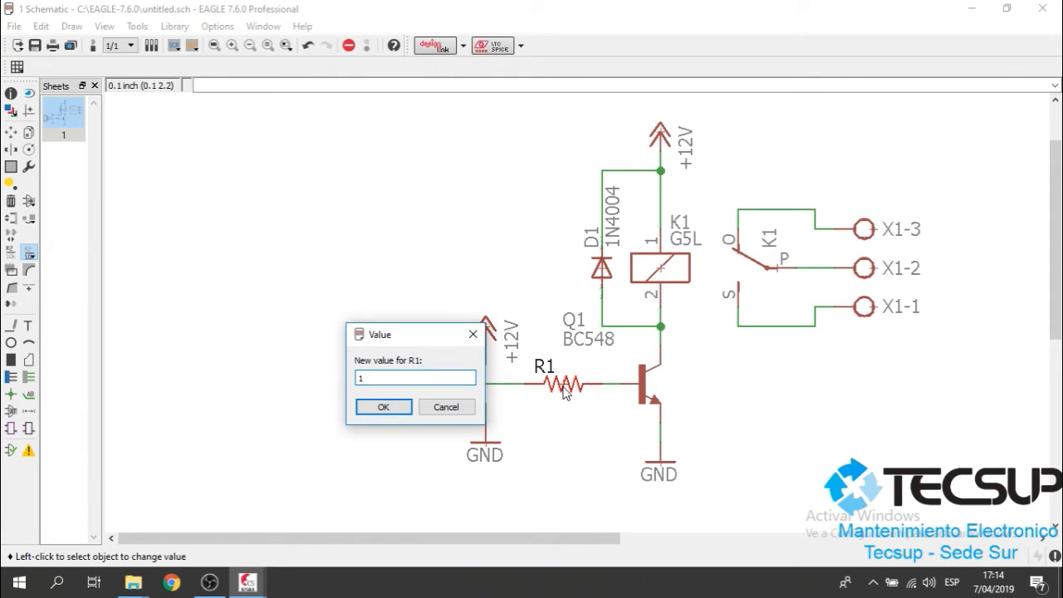
{"action": "type", "text": "1k"}
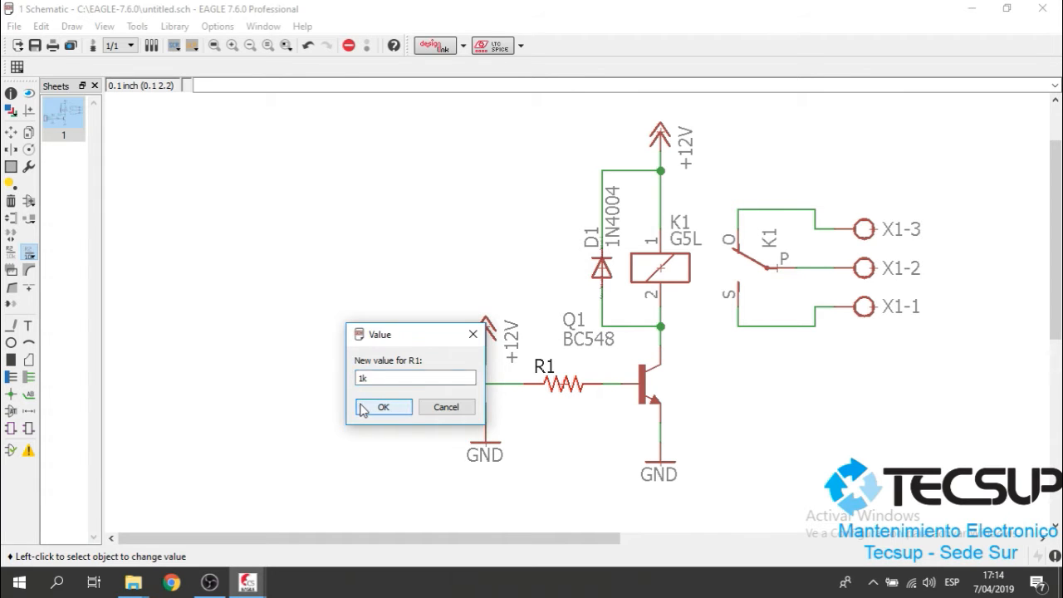
{"action": "left_click", "coordinate": [382, 407]}
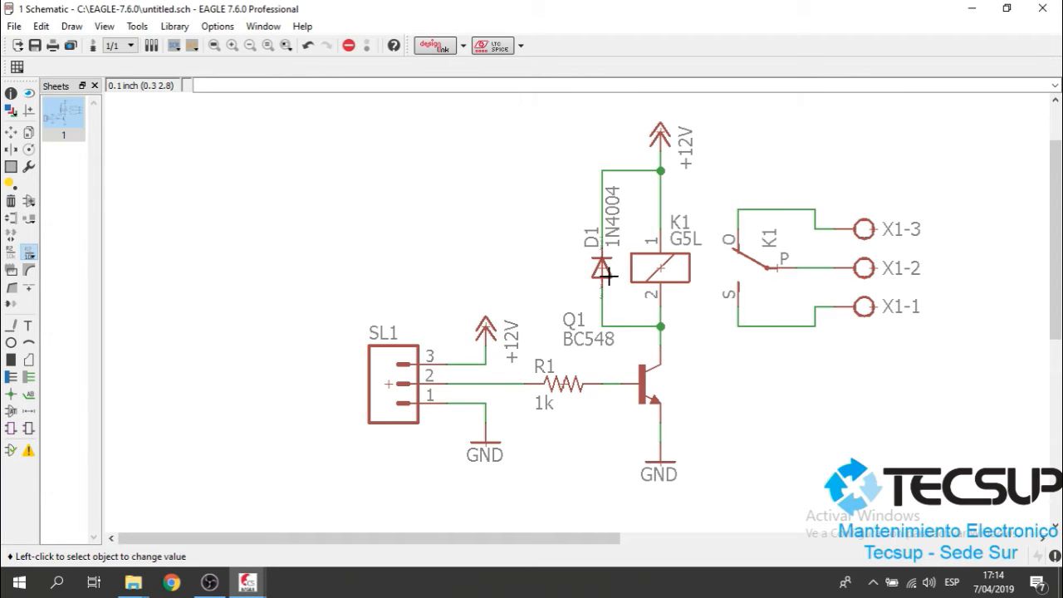
Set the value of terminal block X1 to OUT and of connector SL1 to IN.
{"action": "left_click", "coordinate": [864, 267]}
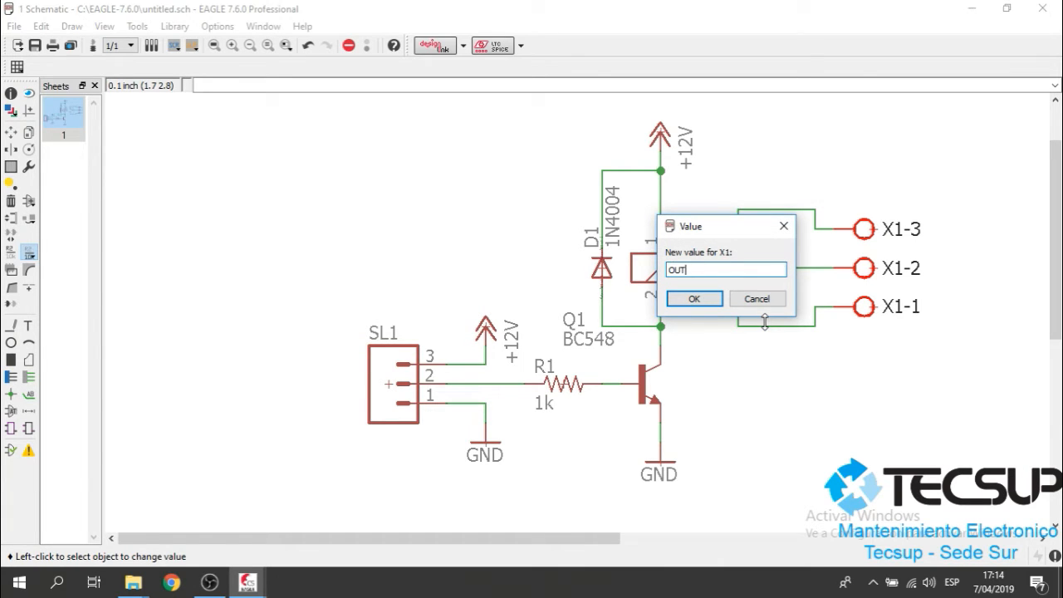
{"action": "key", "text": "Return"}
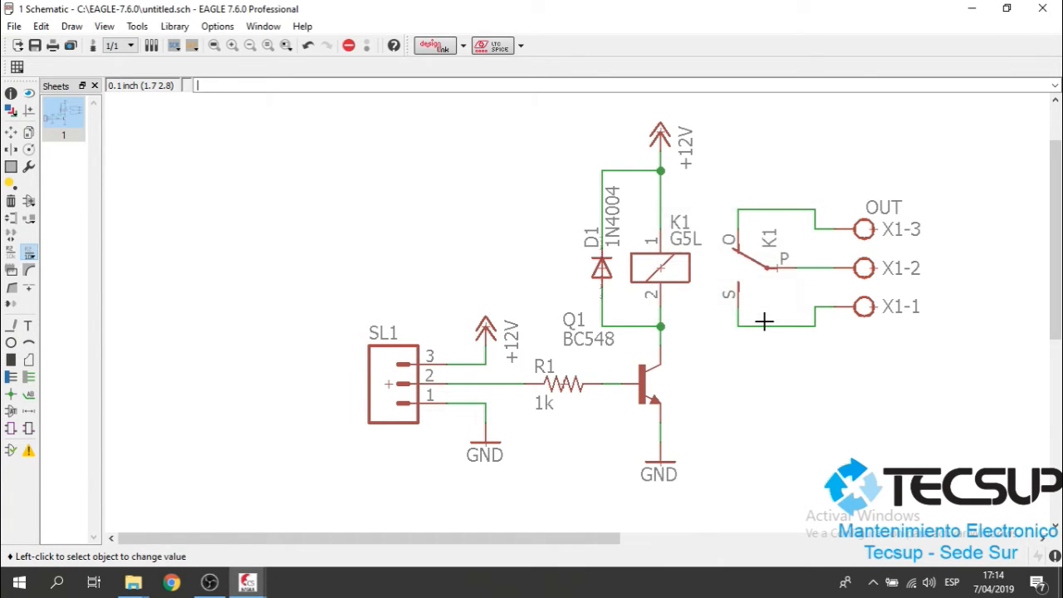
{"action": "left_click", "coordinate": [396, 394]}
{"action": "key", "text": "Return"}
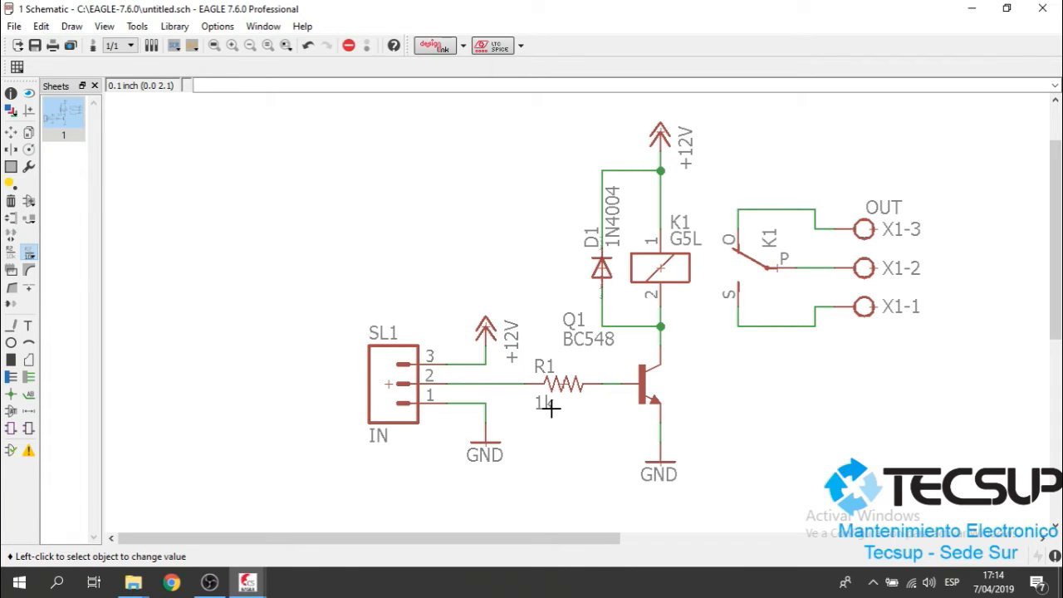
Set the value of relay K1 to RLY, allowing the change although the part has no user-definable value.
{"action": "left_click", "coordinate": [669, 280]}
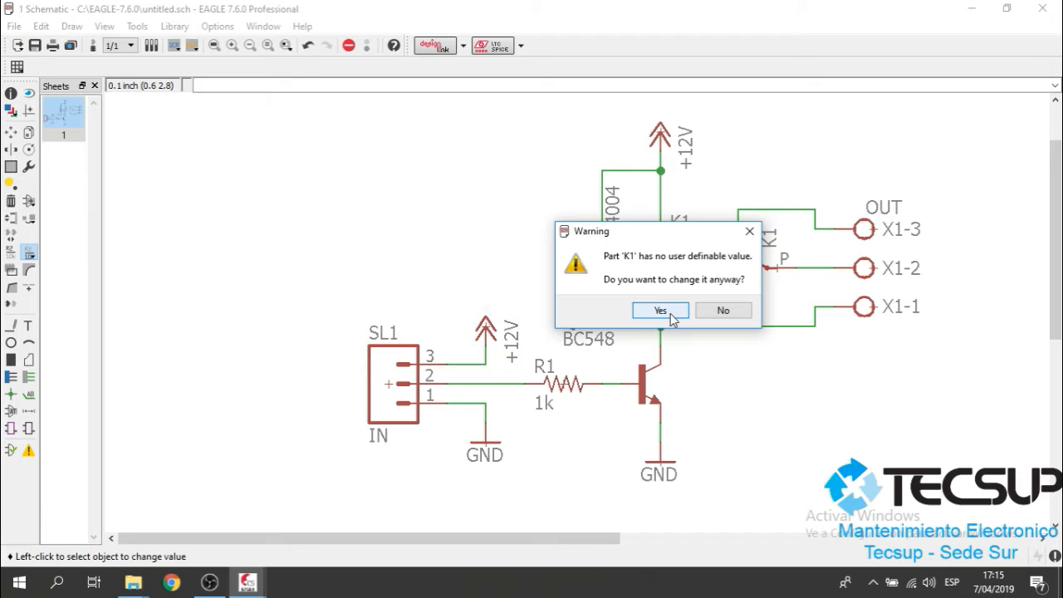
{"action": "left_click", "coordinate": [660, 311]}
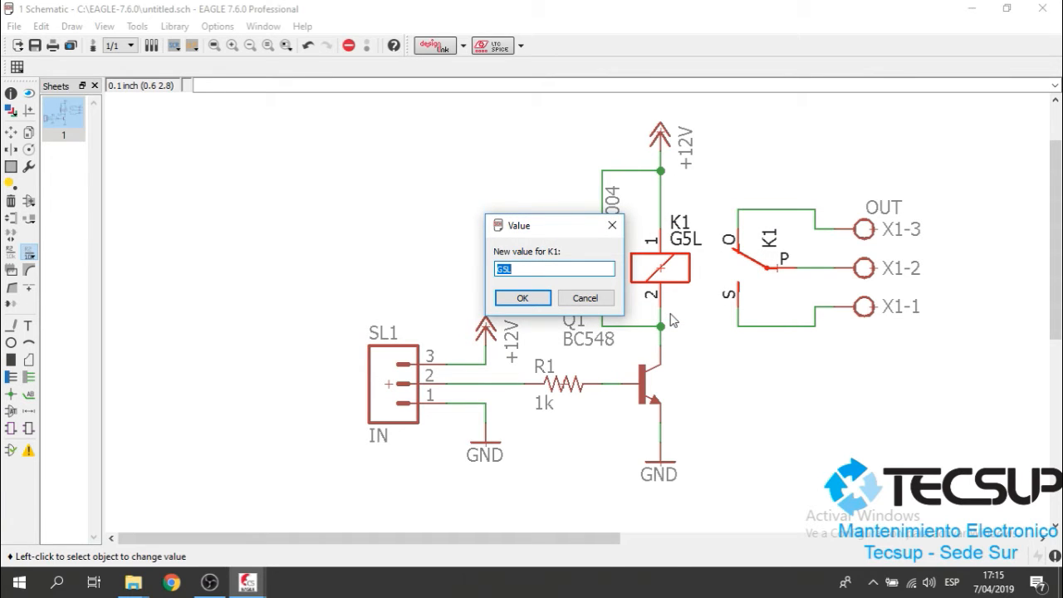
{"action": "type", "text": "RLY"}
{"action": "left_click", "coordinate": [522, 298]}
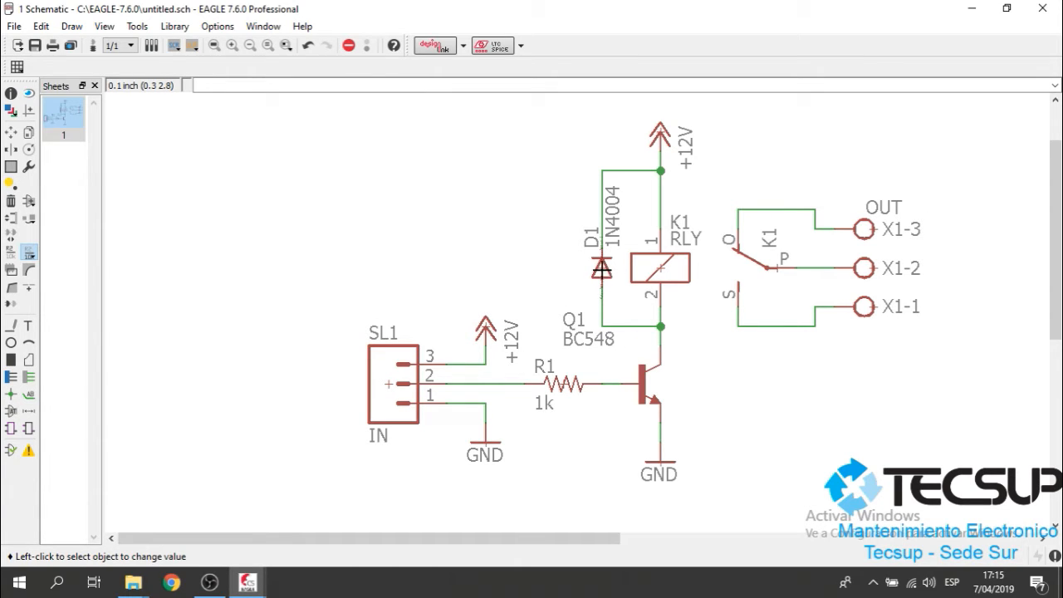
Set the value of diode D1 to 1N4007, allowing the change although the part has no user-definable value.
{"action": "left_click", "coordinate": [601, 267]}
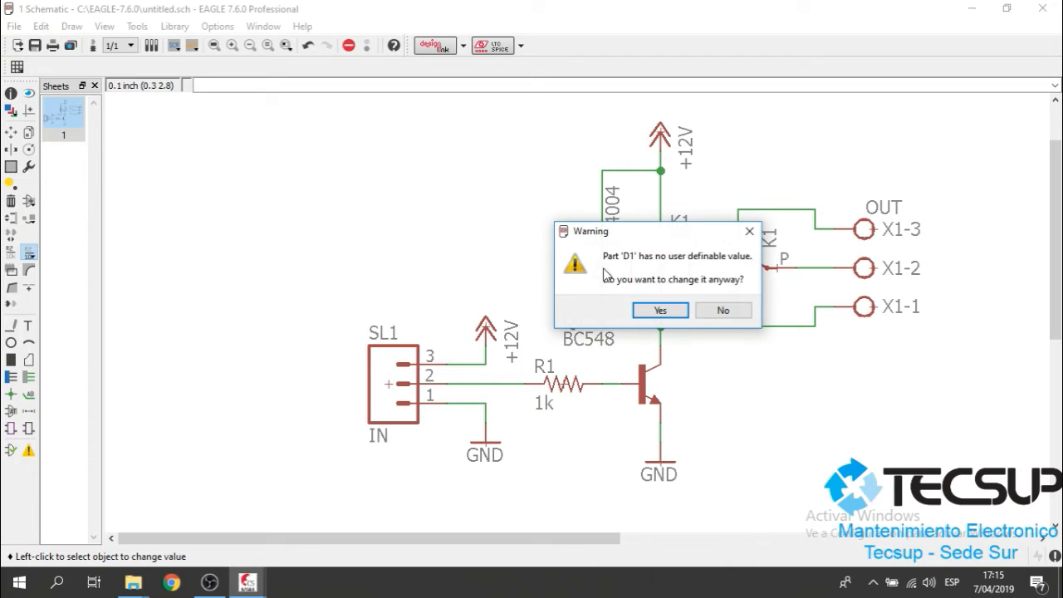
{"action": "left_click", "coordinate": [637, 307]}
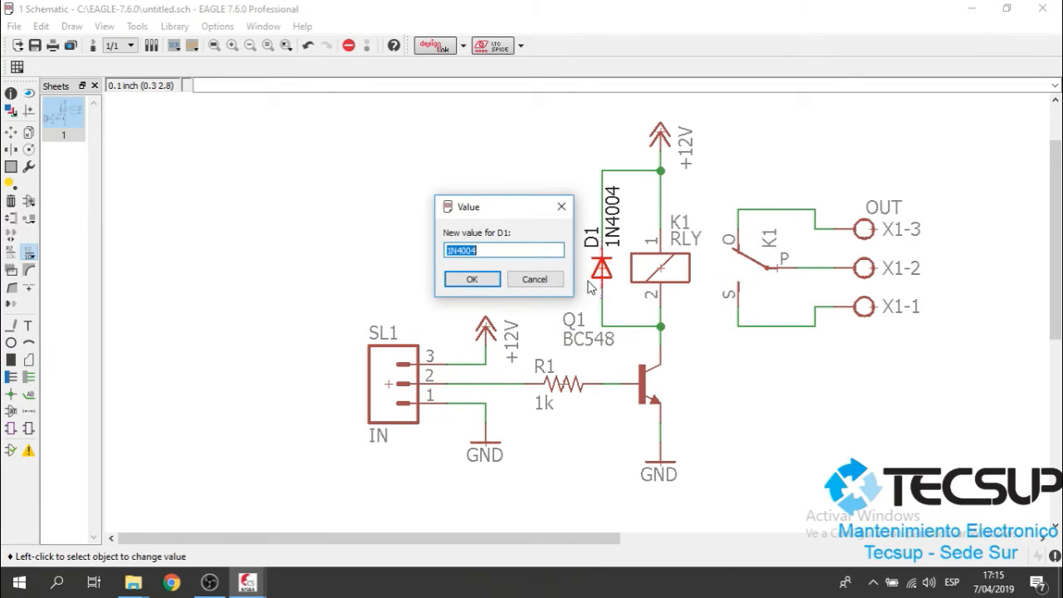
{"action": "left_click", "coordinate": [474, 251]}
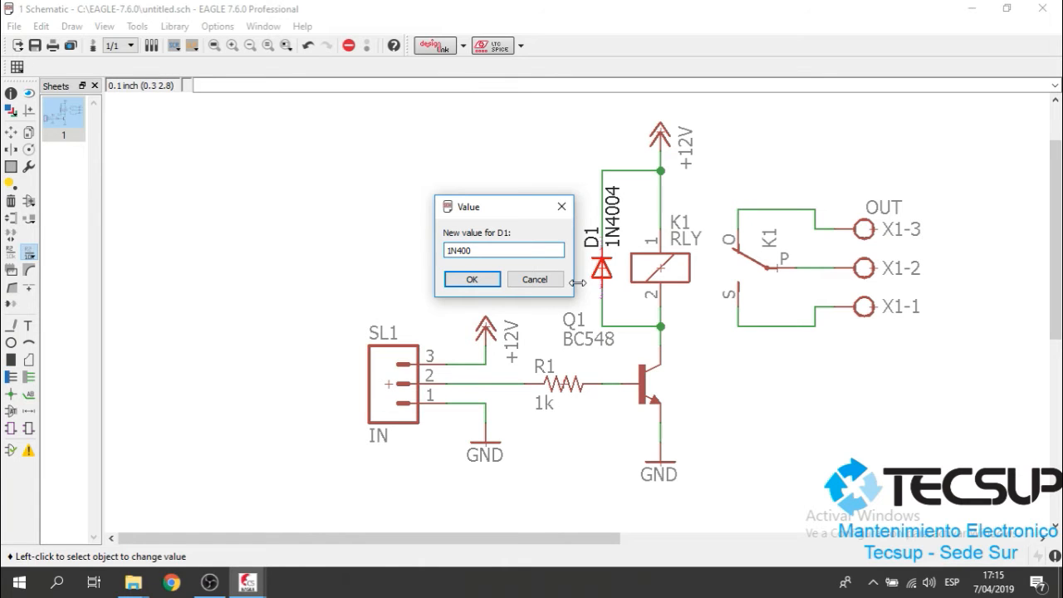
{"action": "key", "text": "Return"}
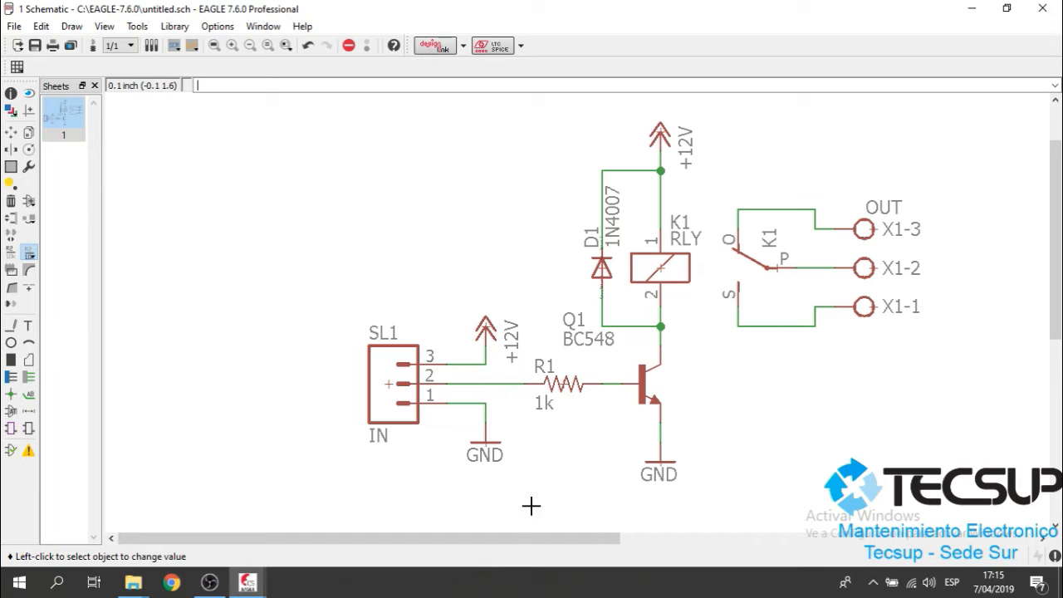
Rename resistor R1 as RES1.
{"action": "left_click", "coordinate": [11, 253]}
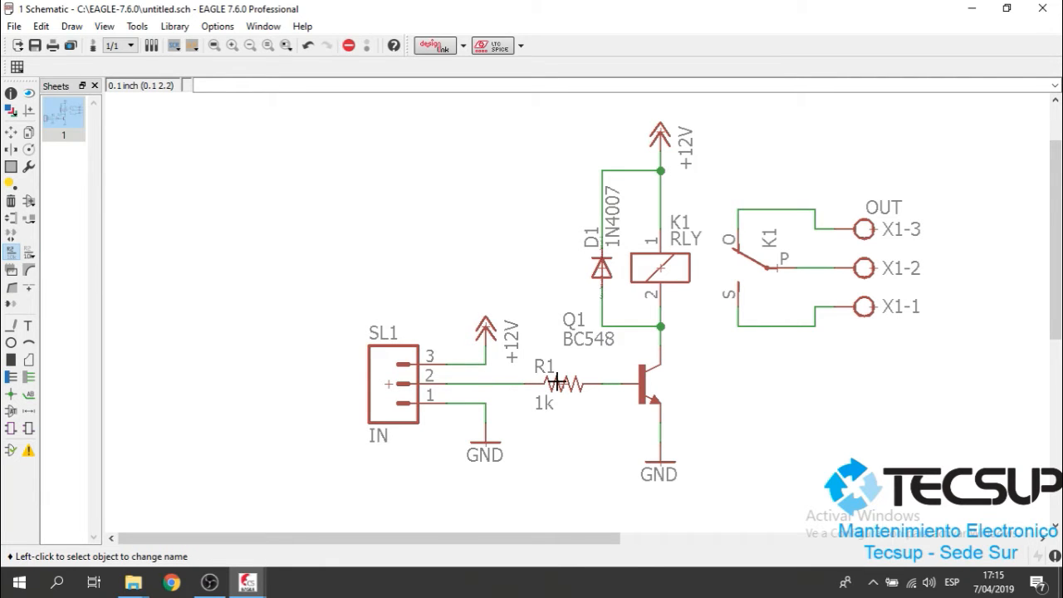
{"action": "left_click", "coordinate": [562, 389]}
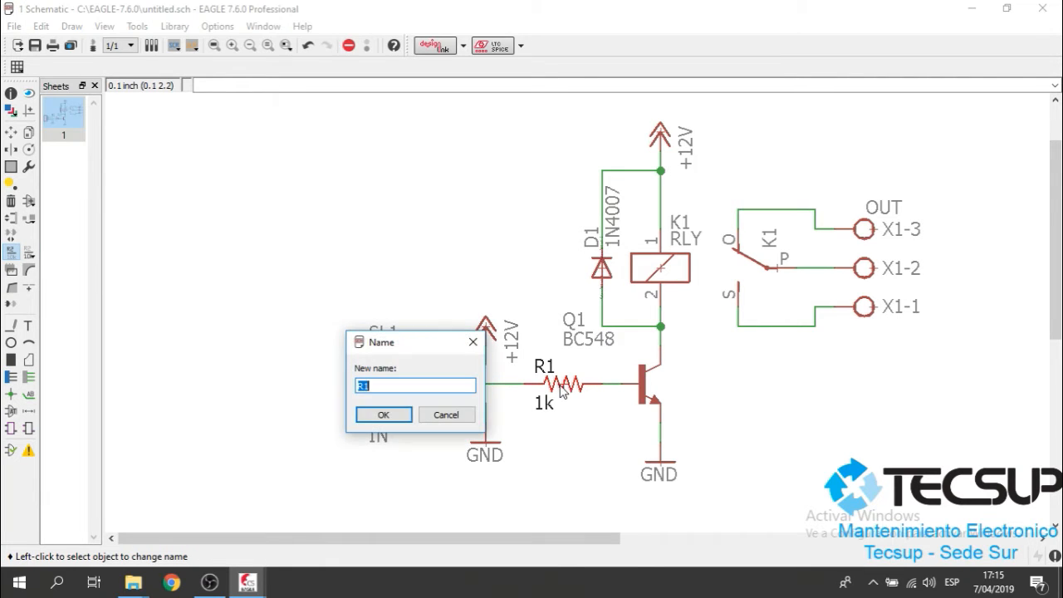
{"action": "left_click", "coordinate": [363, 386]}
{"action": "type", "text": "ES"}
{"action": "left_click", "coordinate": [383, 414]}
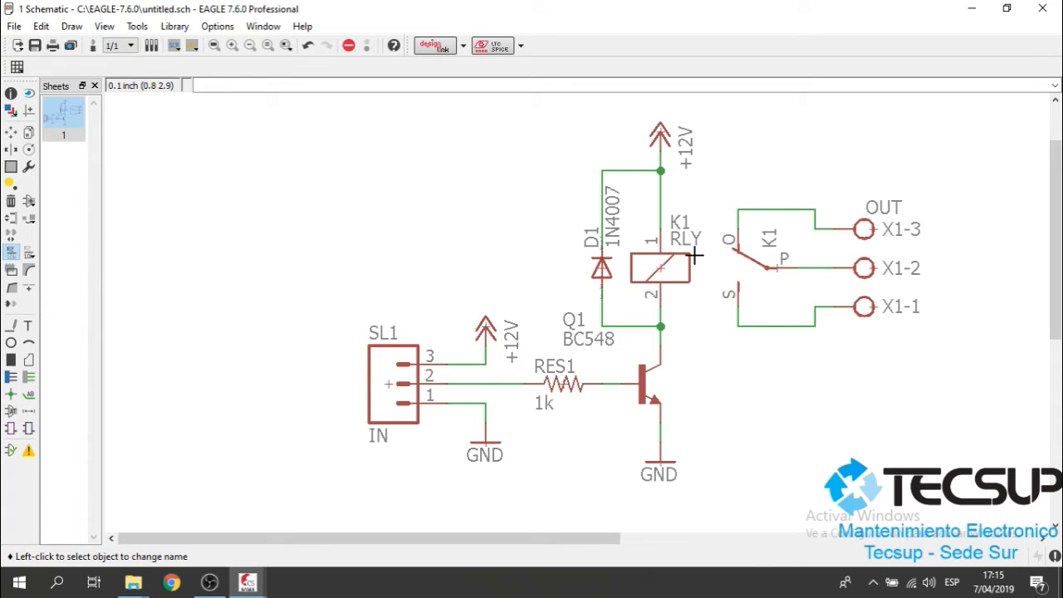
Rename the resistor at Q1's base back to R1.
{"action": "left_click", "coordinate": [564, 384]}
{"action": "left_click", "coordinate": [451, 384]}
{"action": "key", "text": "Return"}
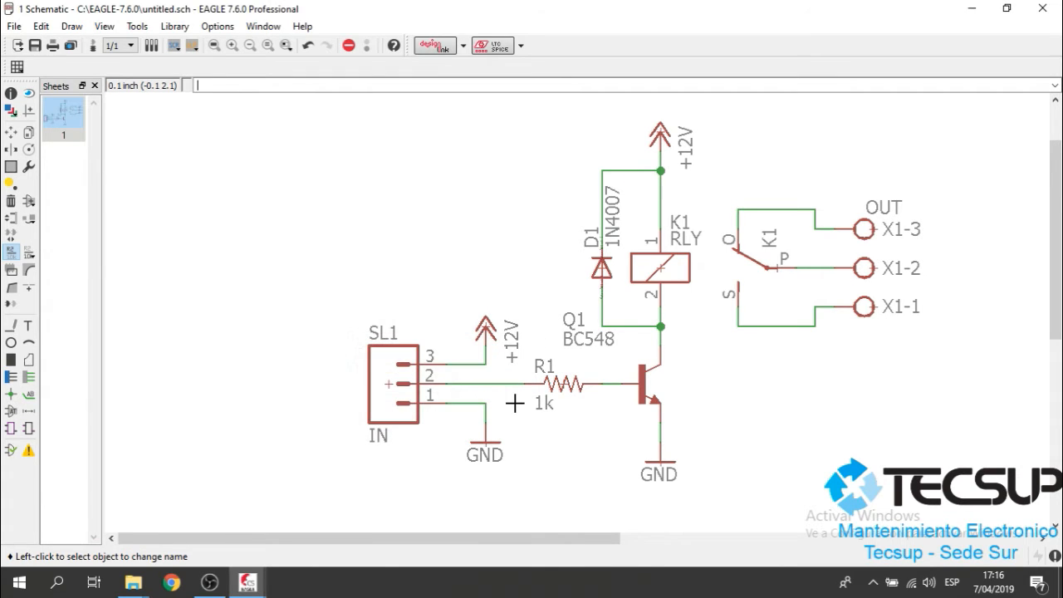
Rename connector SL1 as CON1 and terminal block X1 as CON2.
{"action": "left_click", "coordinate": [394, 386]}
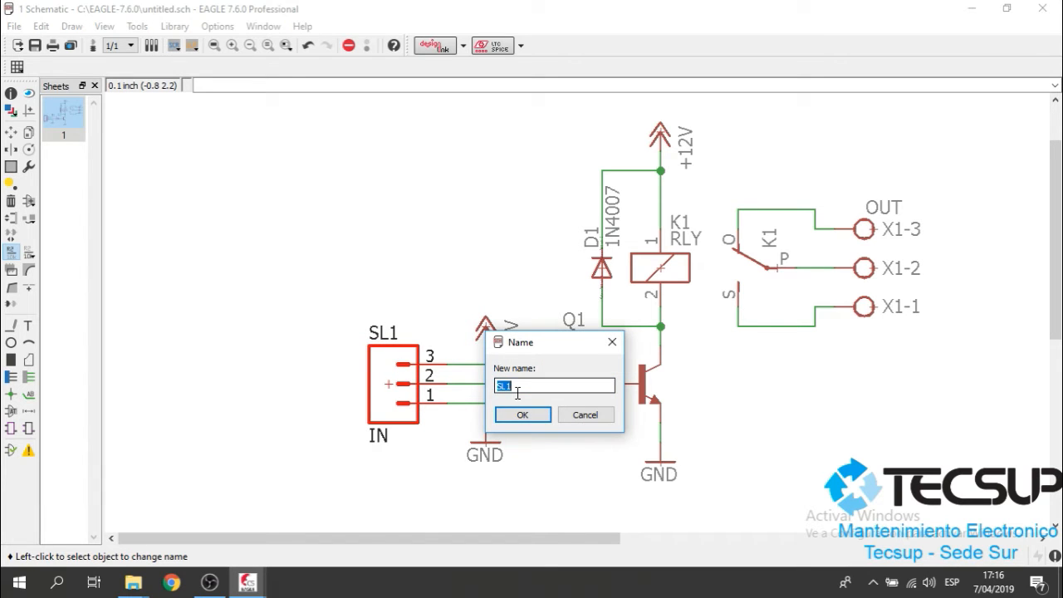
{"action": "type", "text": "CON1"}
{"action": "key", "text": "Return"}
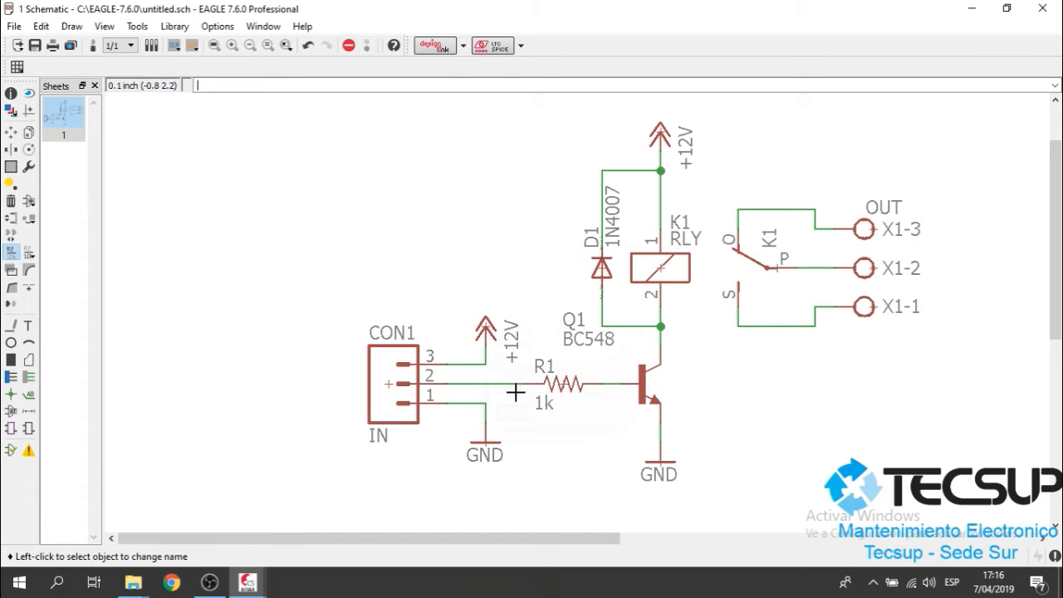
{"action": "left_click", "coordinate": [869, 234]}
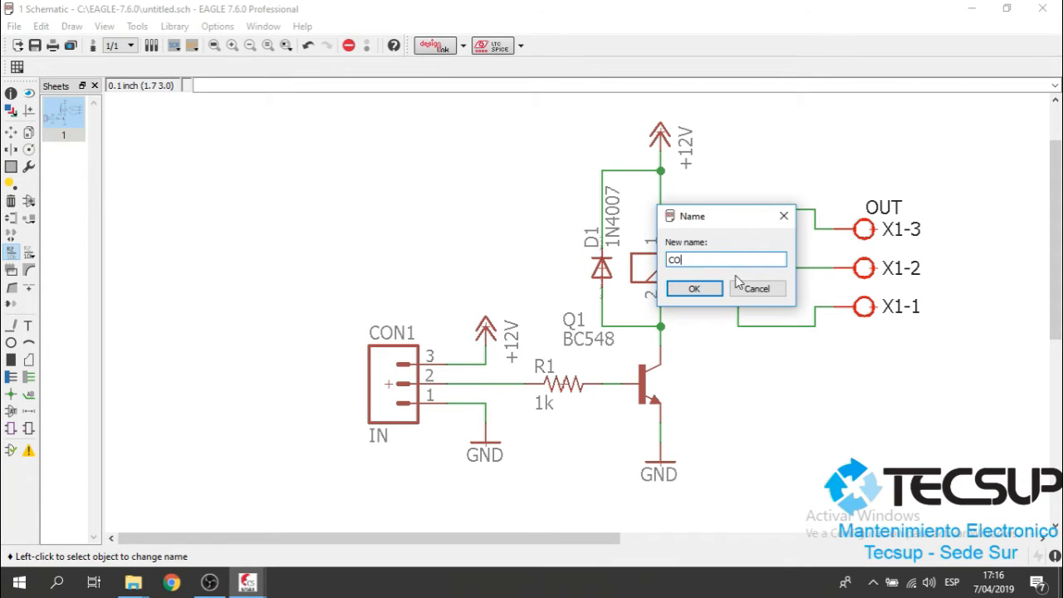
{"action": "type", "text": "CON2"}
{"action": "key", "text": "Return"}
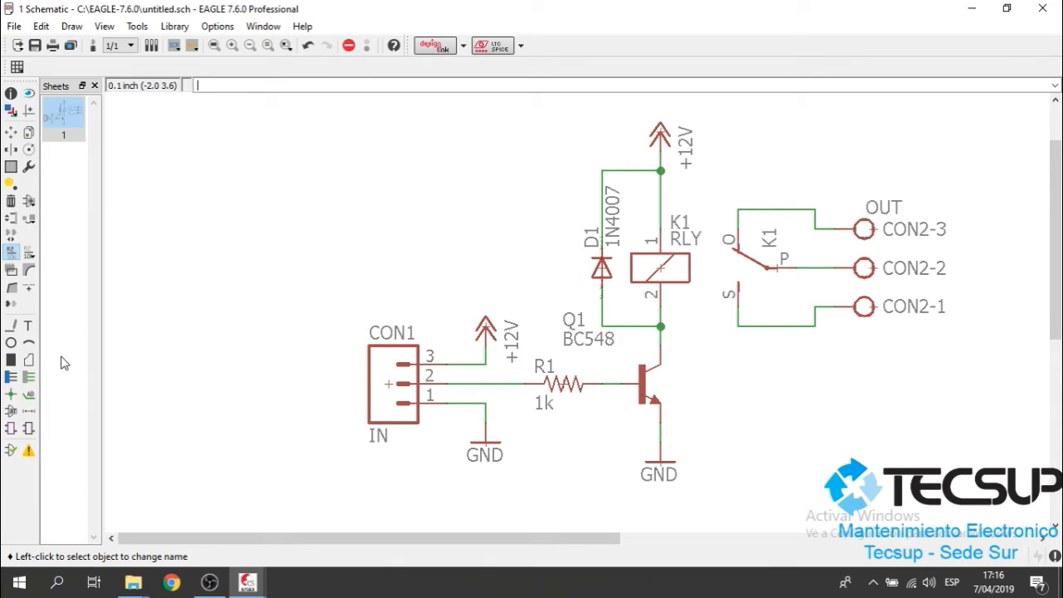
Place net labels on the nets linking K1 contact O to CON2-3 and contact S to CON2-1.
{"action": "left_click", "coordinate": [31, 396]}
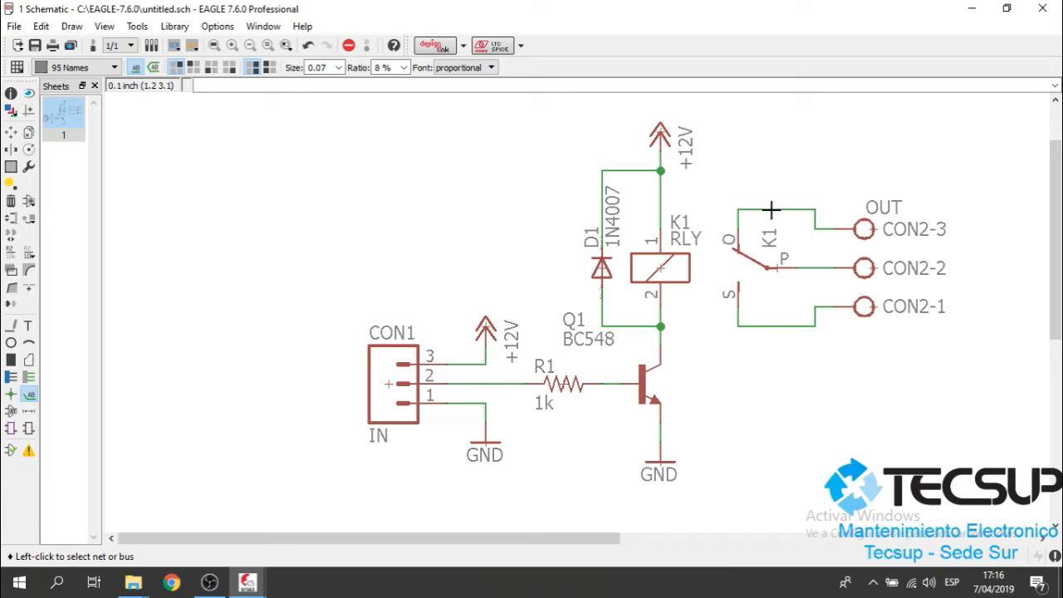
{"action": "left_click", "coordinate": [772, 209]}
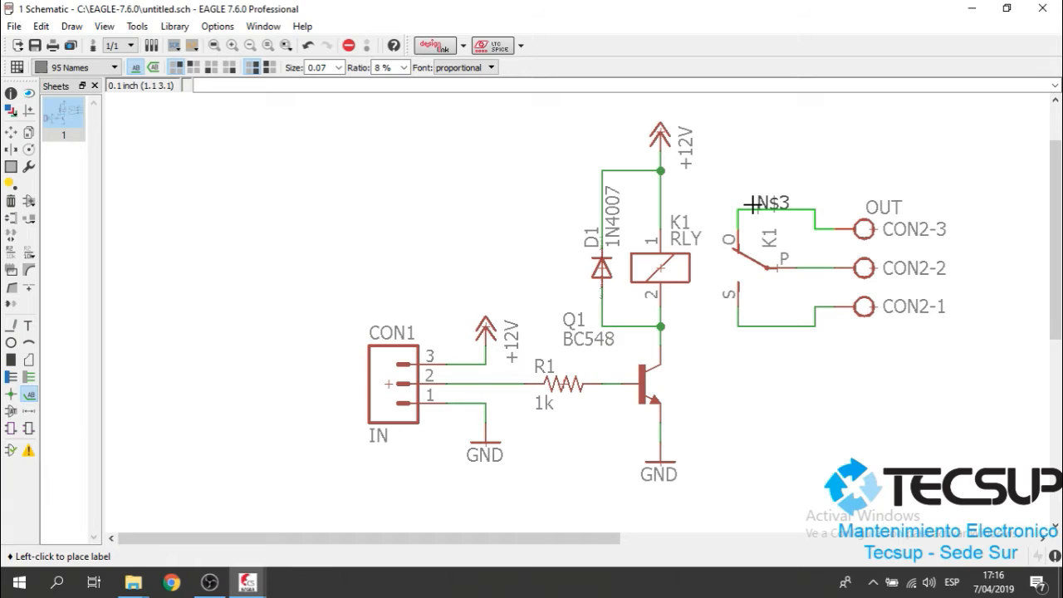
{"action": "left_click", "coordinate": [752, 204]}
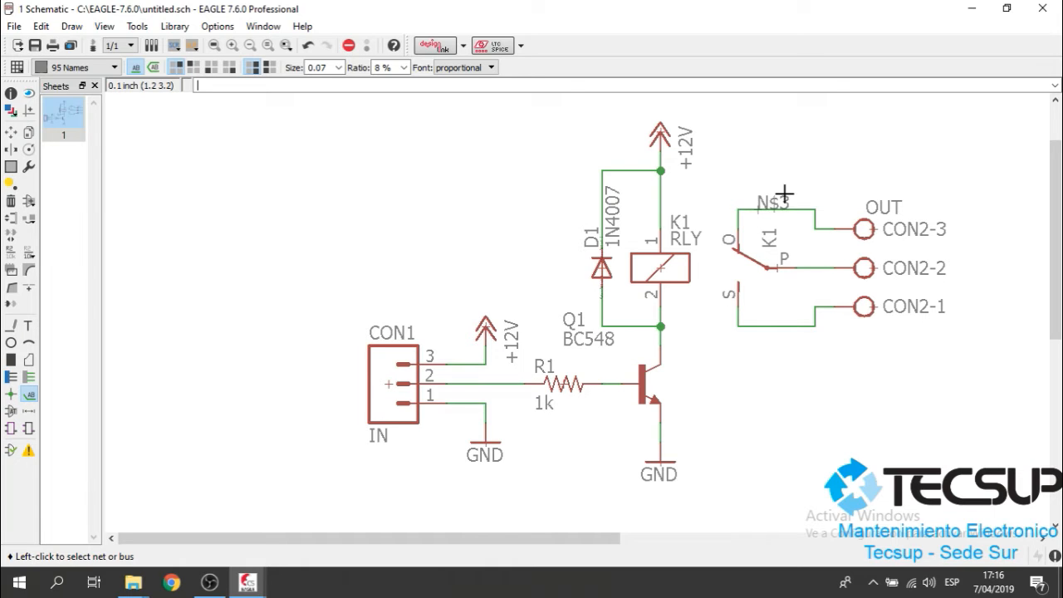
{"action": "left_click", "coordinate": [772, 329]}
{"action": "left_click", "coordinate": [759, 324]}
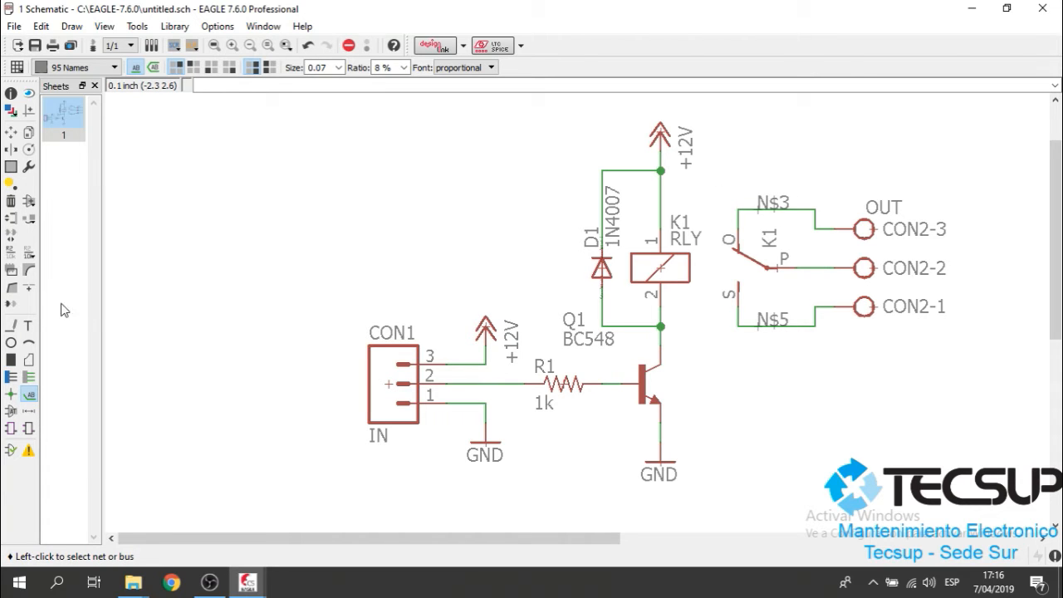
Rename the net from K1 contact O to CON2-3 as NC and the net from contact S to CON2-1 as NO.
{"action": "left_click", "coordinate": [10, 254]}
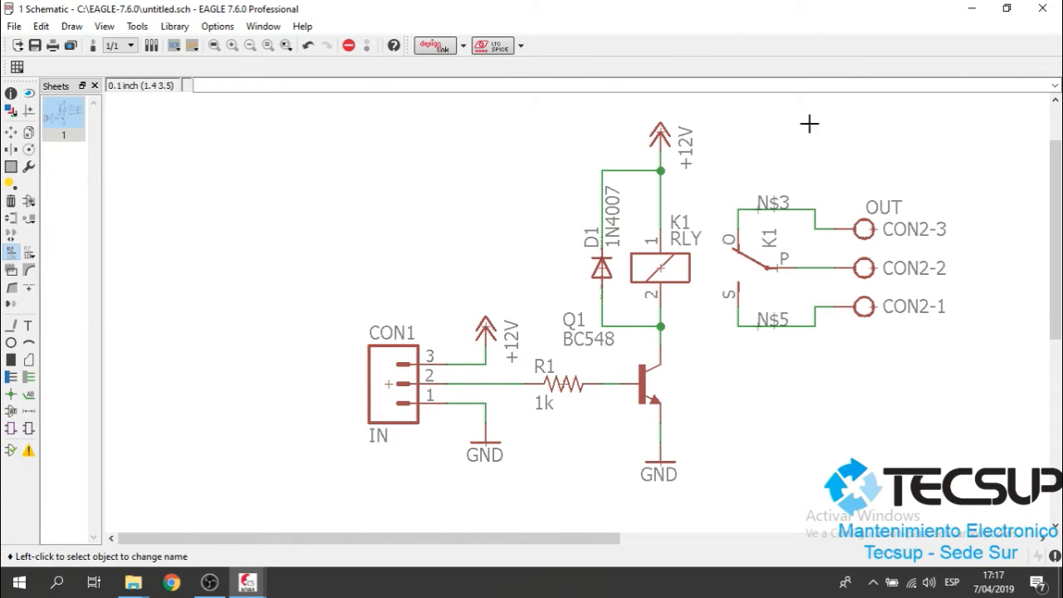
{"action": "left_click", "coordinate": [761, 208]}
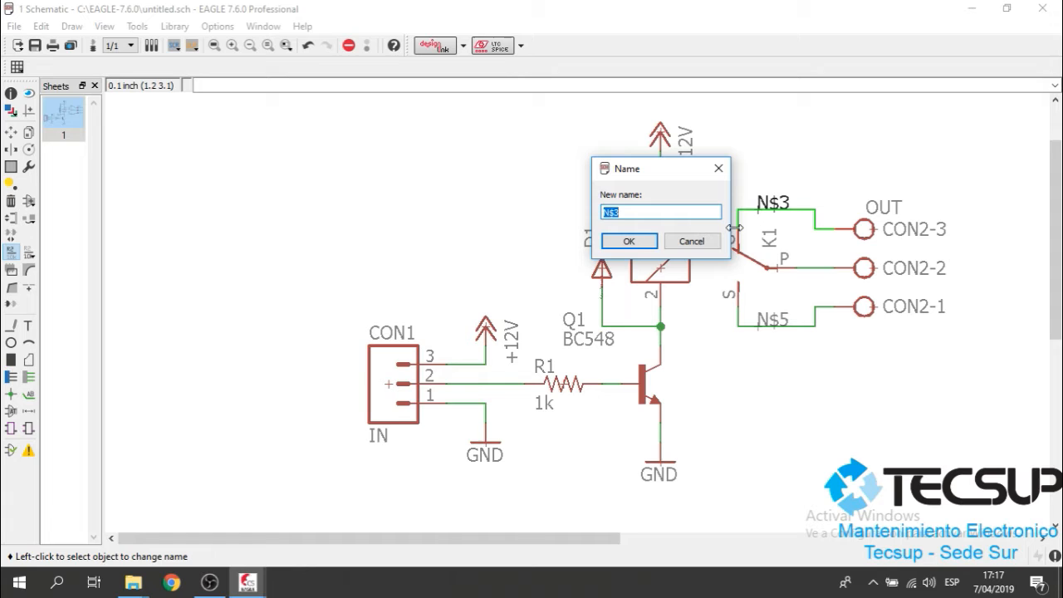
{"action": "type", "text": "NC"}
{"action": "key", "text": "Return"}
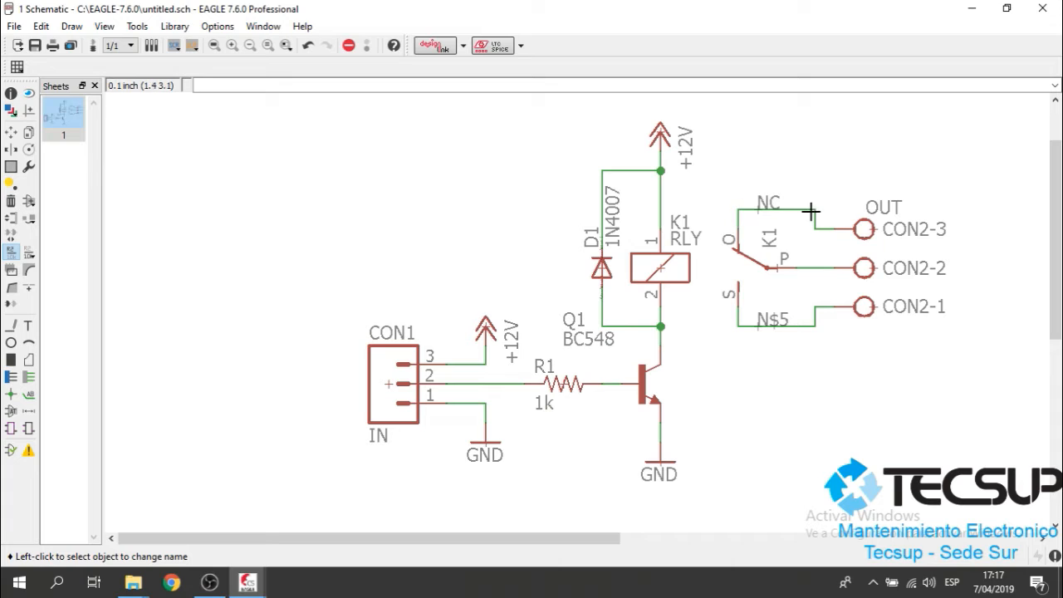
{"action": "left_click", "coordinate": [770, 322]}
{"action": "type", "text": "NO"}
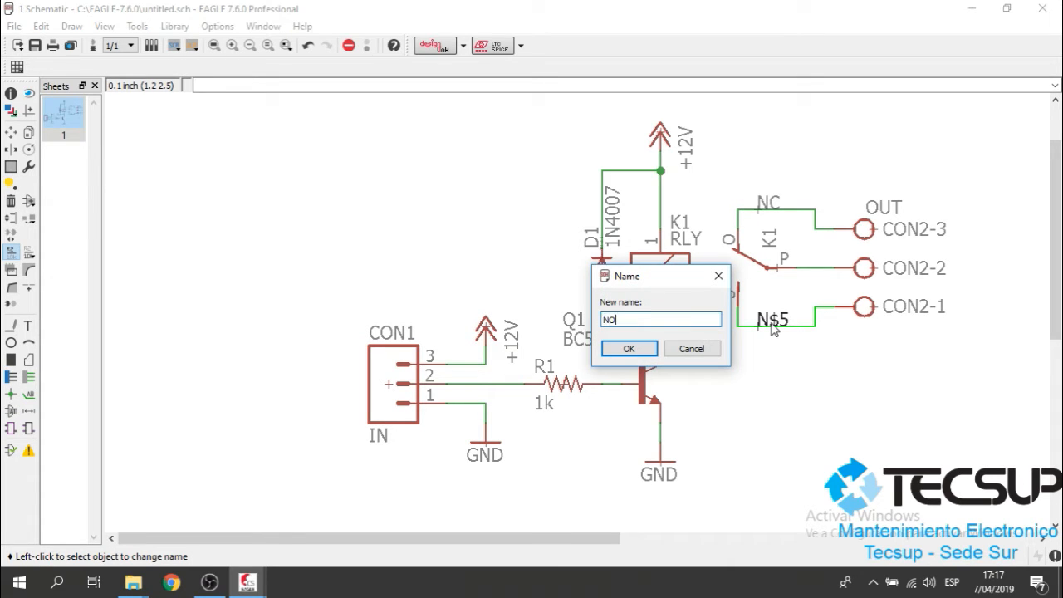
{"action": "key", "text": "Return"}
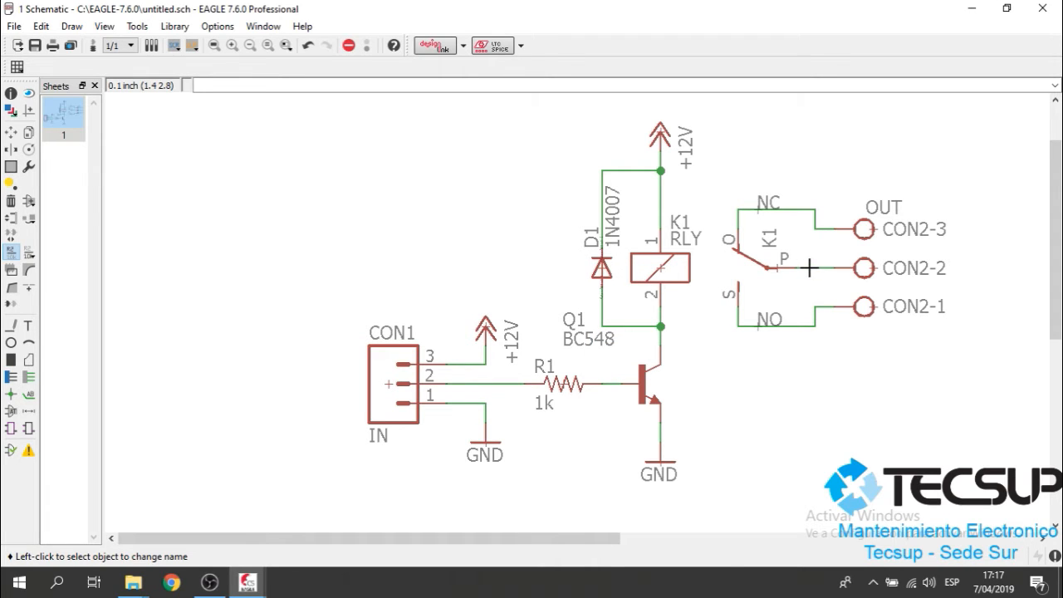
Label the net between K1 contact P and CON2-2 and rename that net as COM.
{"action": "left_click", "coordinate": [28, 393]}
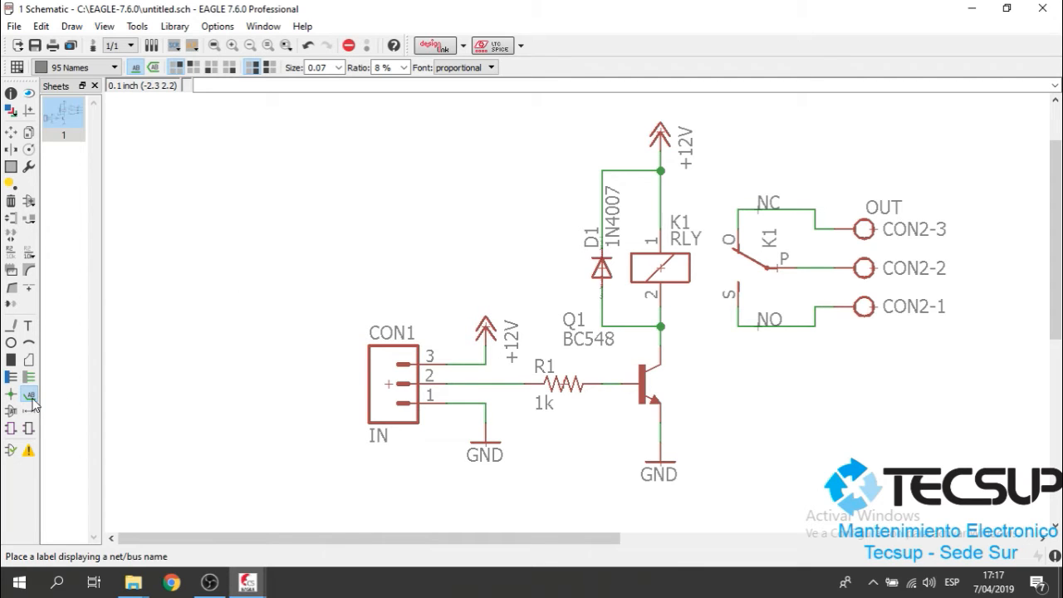
{"action": "left_click", "coordinate": [806, 266]}
{"action": "left_click", "coordinate": [795, 267]}
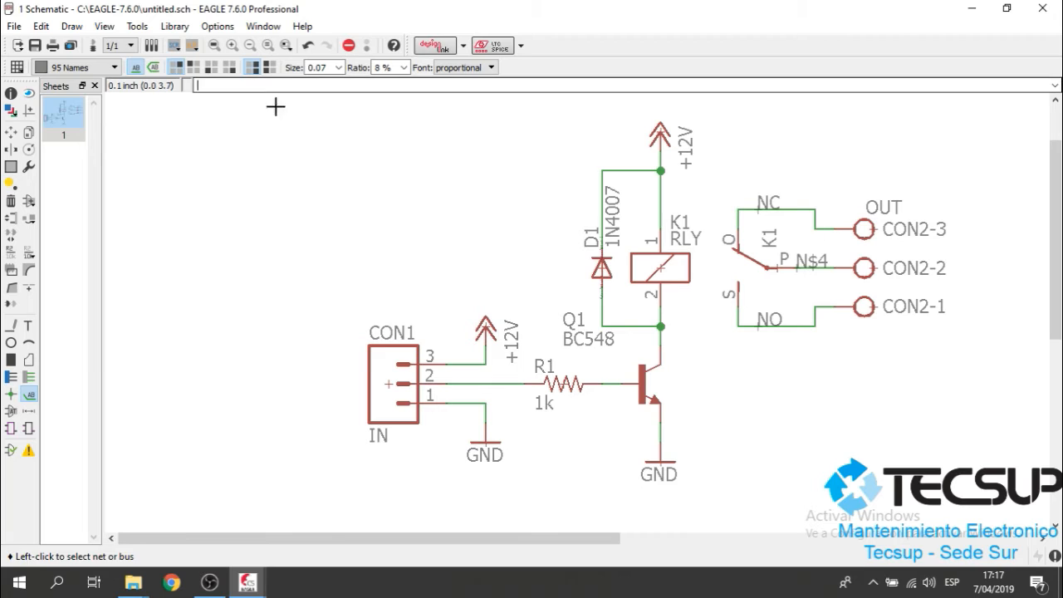
{"action": "left_click", "coordinate": [10, 251]}
{"action": "left_click", "coordinate": [809, 267]}
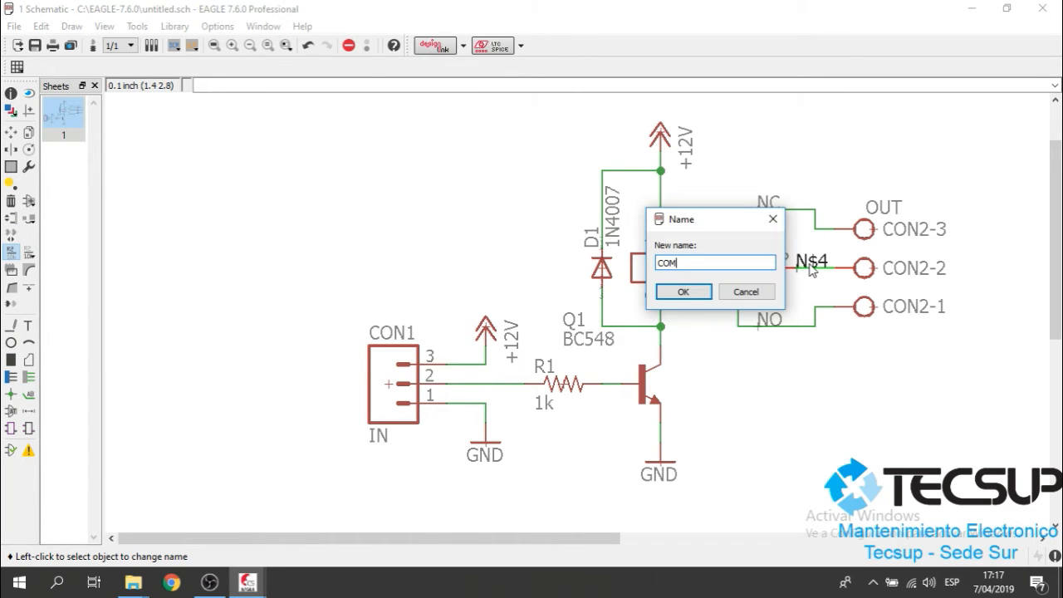
{"action": "key", "text": "Return"}
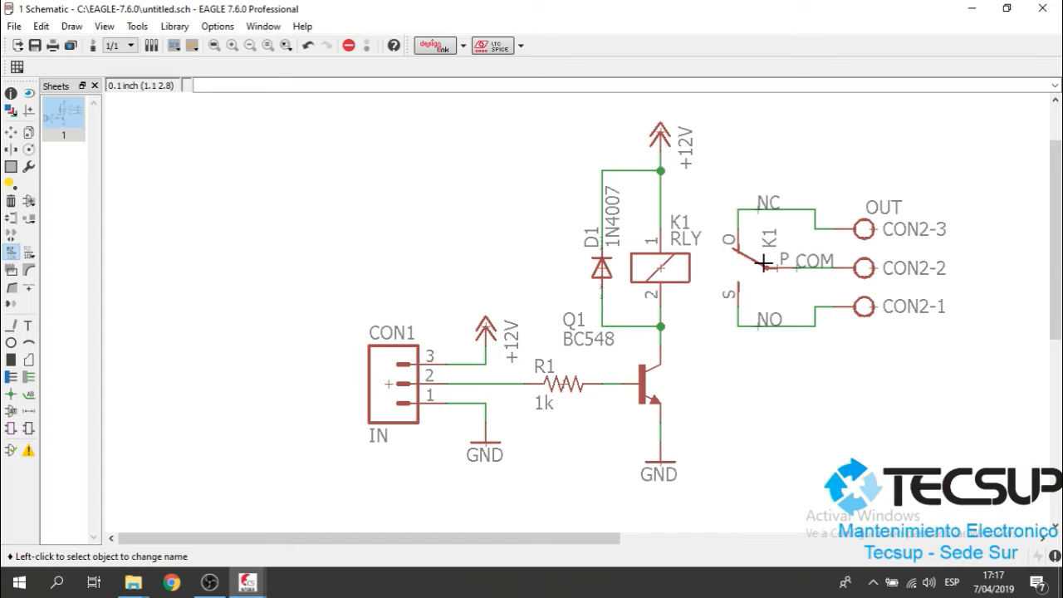
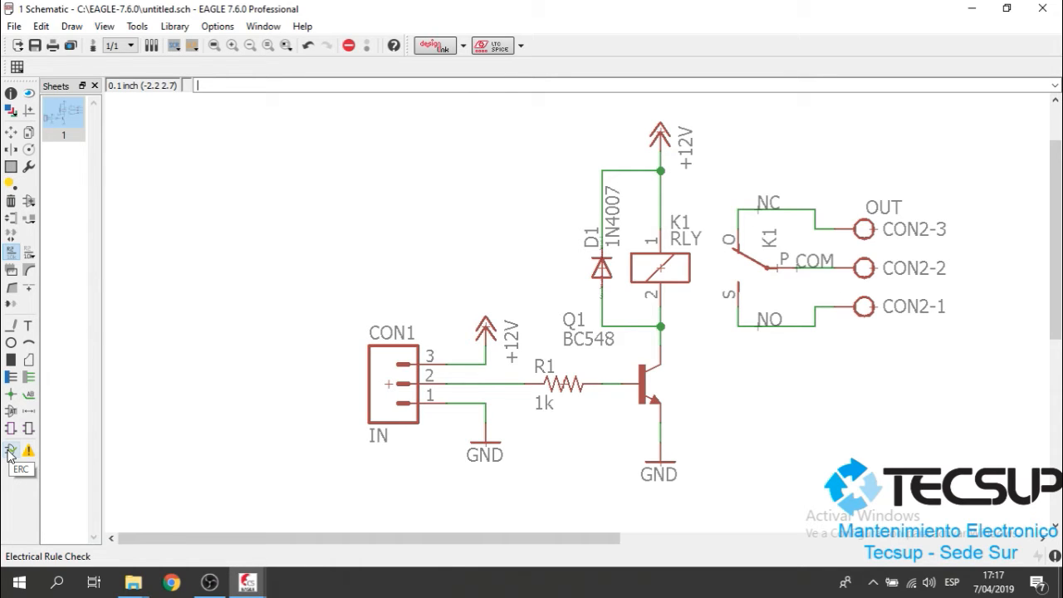
Run the electrical rule check on the completed schematic.
{"action": "left_click", "coordinate": [10, 453]}
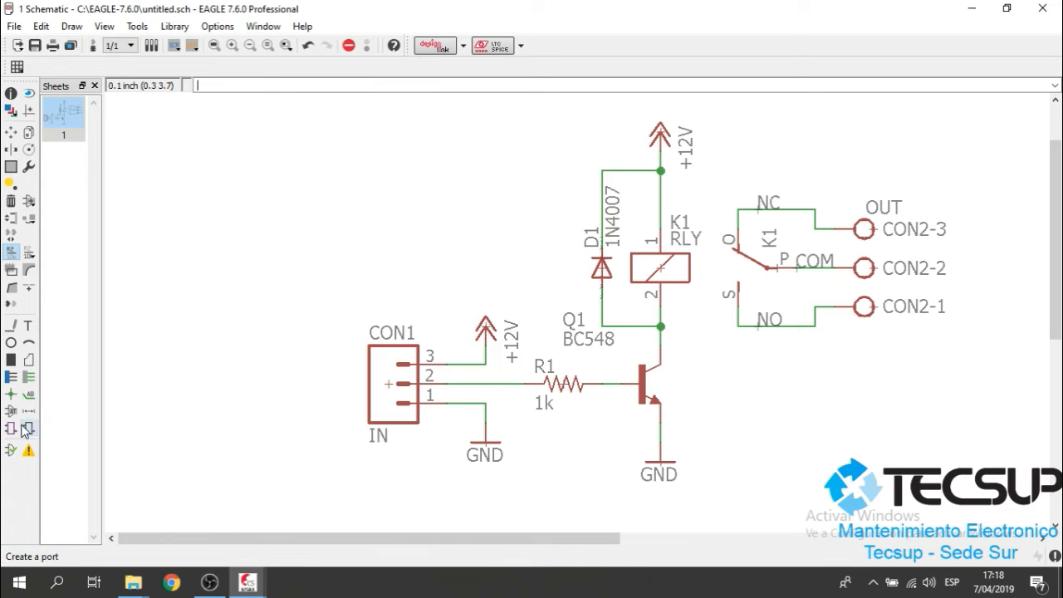
Draw a net shorting the +12V junction above K1 to Q1's emitter GND line, merging the segments under the name +12V.
{"action": "left_click", "coordinate": [11, 326]}
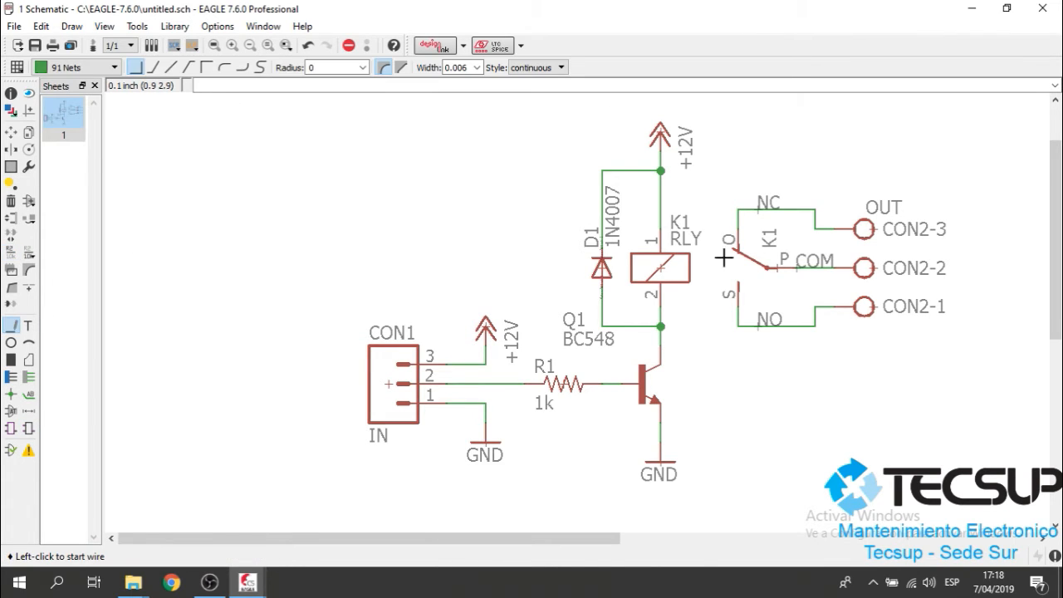
{"action": "left_click", "coordinate": [661, 170]}
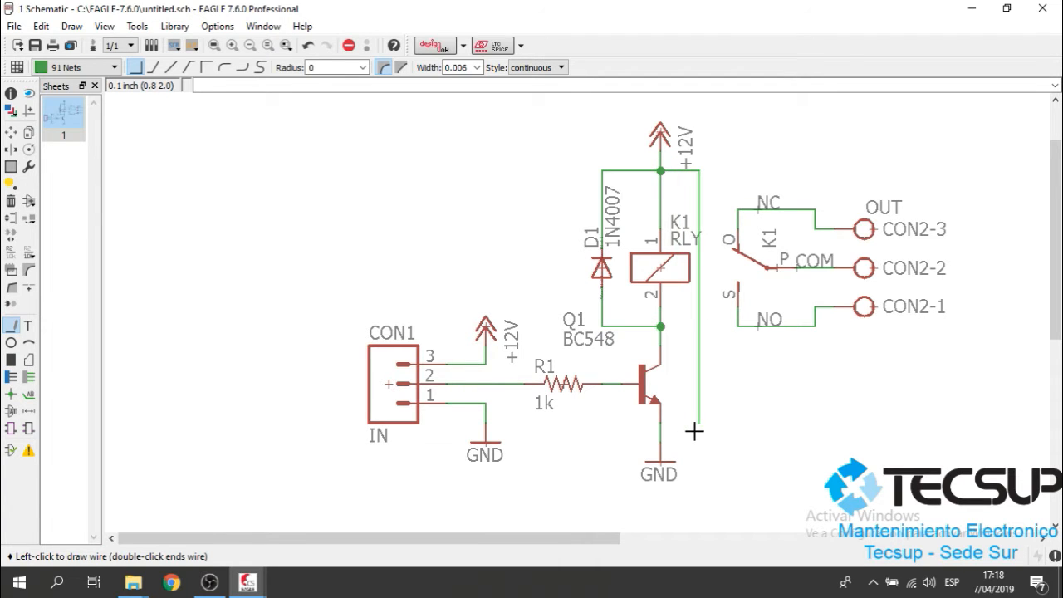
{"action": "left_click", "coordinate": [660, 432]}
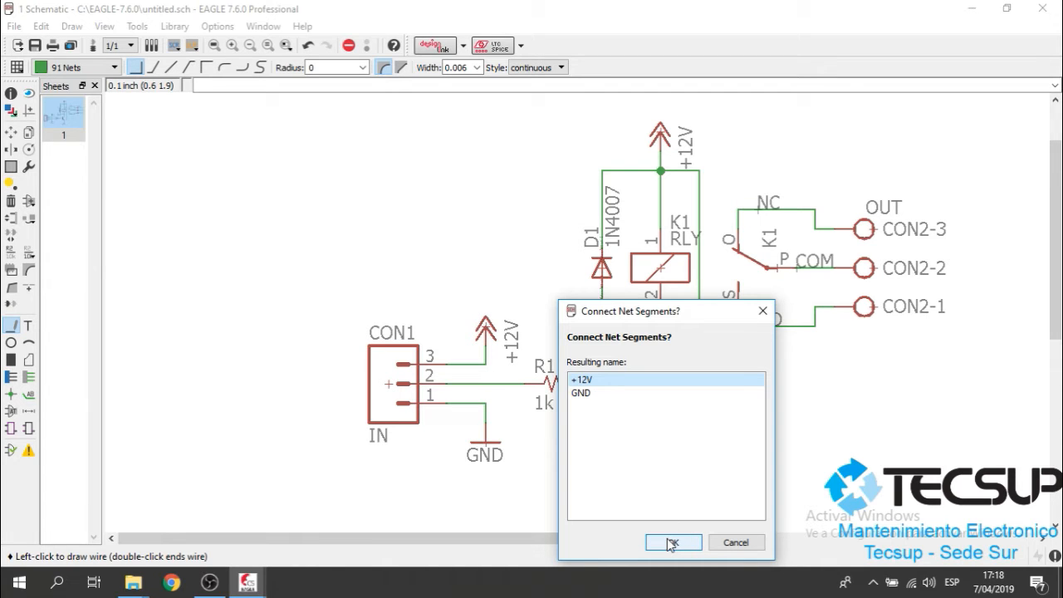
{"action": "left_click", "coordinate": [671, 542]}
{"action": "left_click", "coordinate": [661, 441]}
{"action": "key", "text": "Escape"}
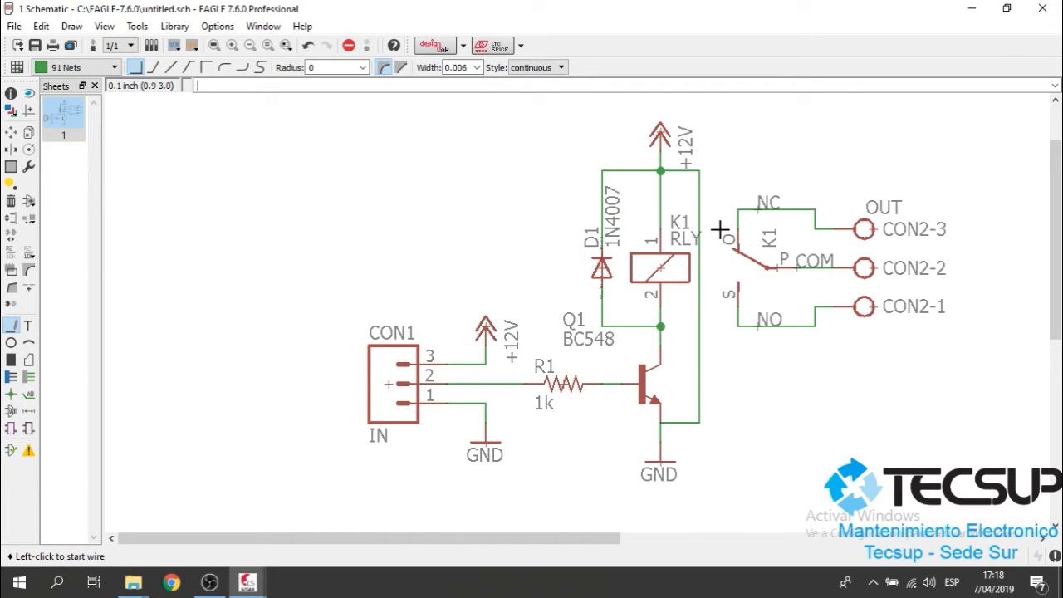
Run the electrical rule check on the shorted schematic and locate the GND supply pin error on the sheet.
{"action": "left_click", "coordinate": [10, 451]}
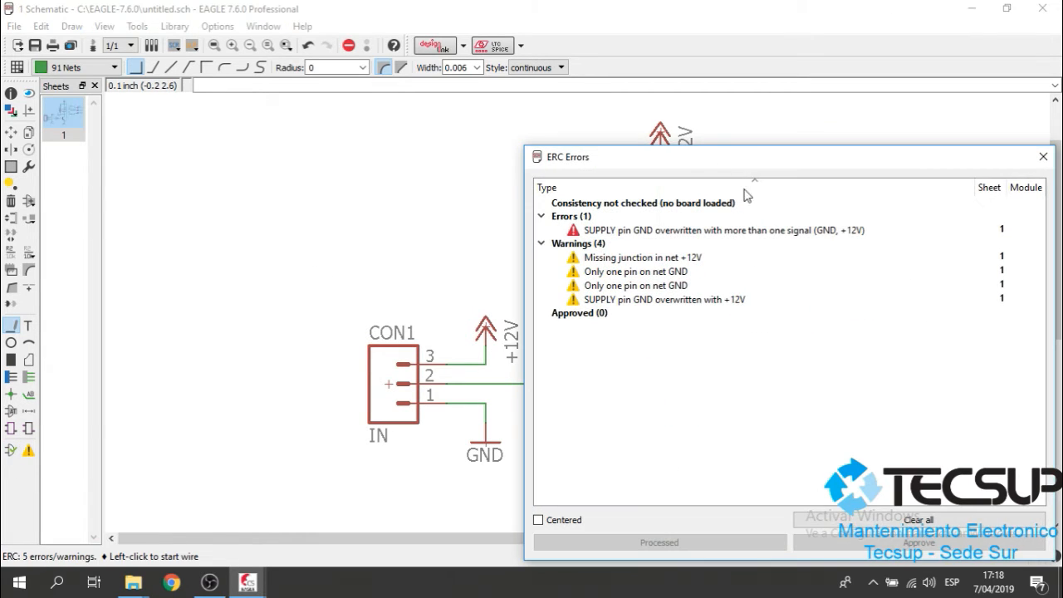
{"action": "left_click_drag", "start_coordinate": [787, 164], "coordinate": [475, 122]}
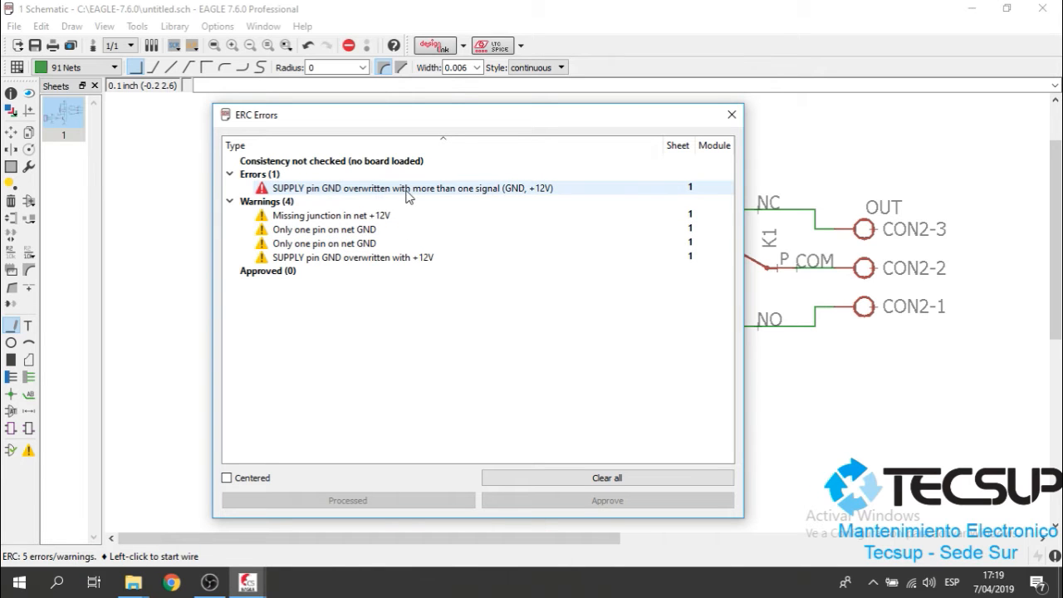
{"action": "left_click_drag", "start_coordinate": [437, 124], "coordinate": [251, 102]}
{"action": "left_click", "coordinate": [231, 167]}
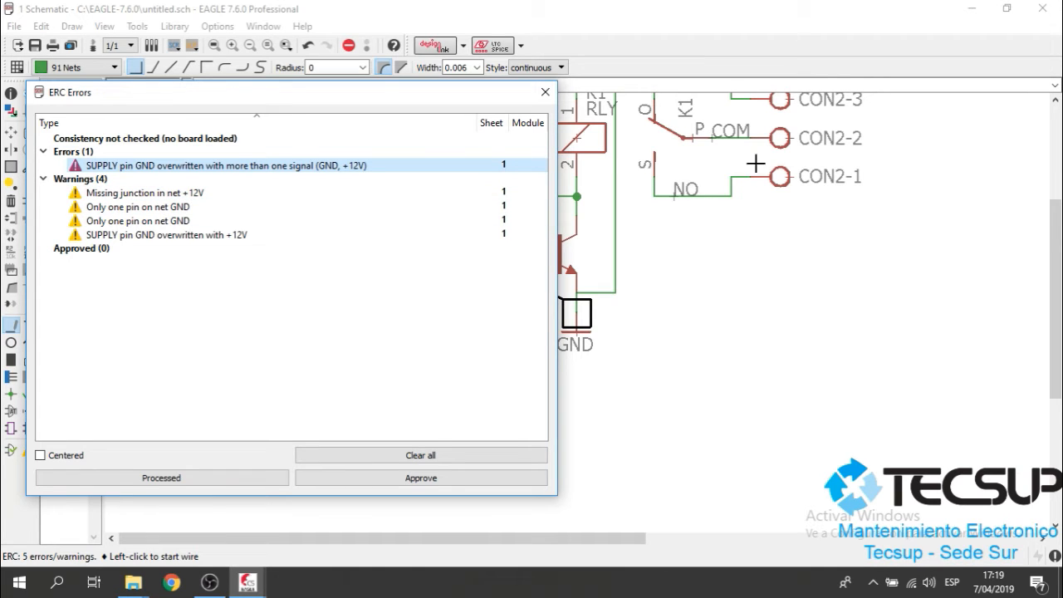
{"action": "left_click", "coordinate": [548, 99]}
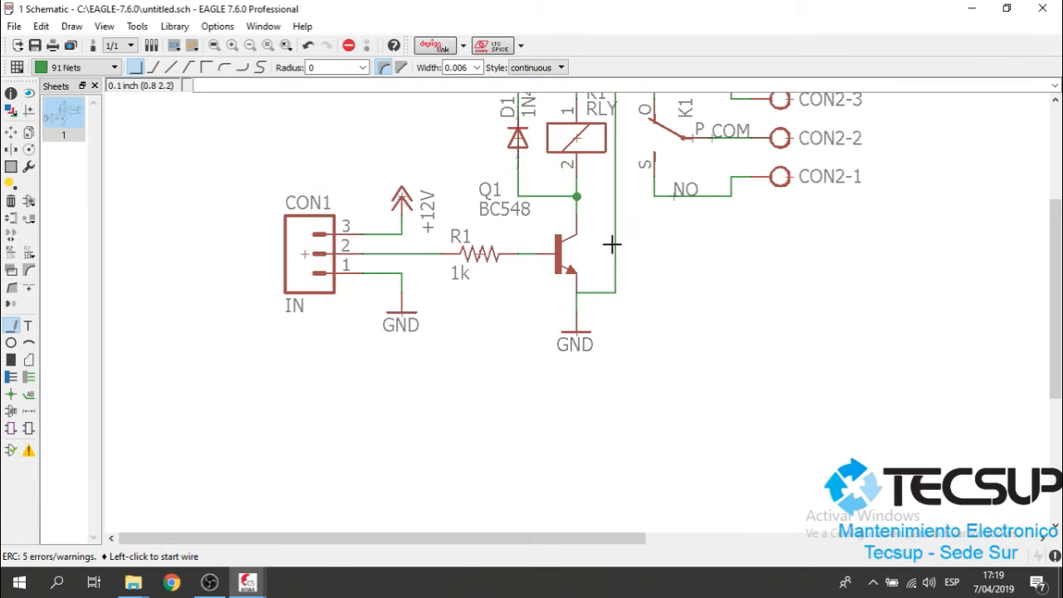
Delete all net segments that short the +12V junction above K1 to the GND line at Q1's emitter.
{"action": "left_click", "coordinate": [10, 202]}
{"action": "scroll", "coordinate": [511, 481], "scroll_direction": "down", "scroll_amount": 2}
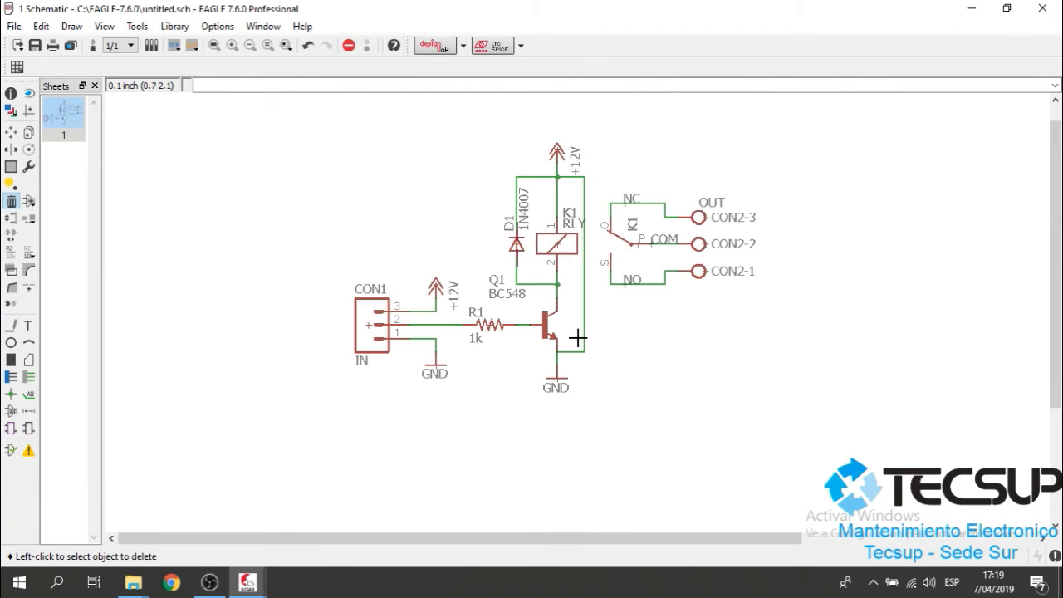
{"action": "scroll", "coordinate": [581, 333], "scroll_direction": "up", "scroll_amount": 1}
{"action": "left_click", "coordinate": [571, 146]}
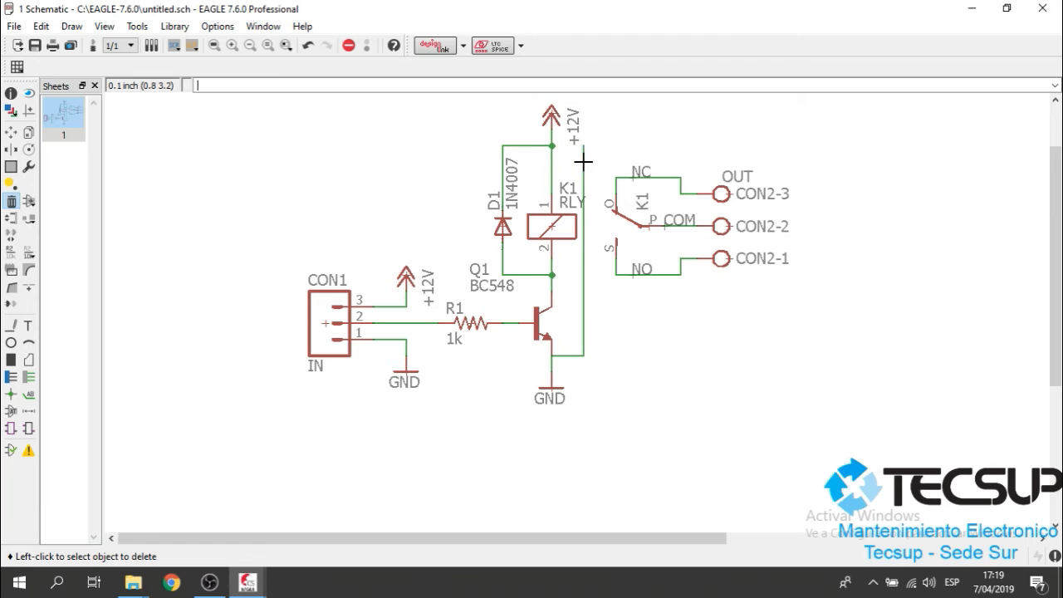
{"action": "left_click", "coordinate": [13, 202]}
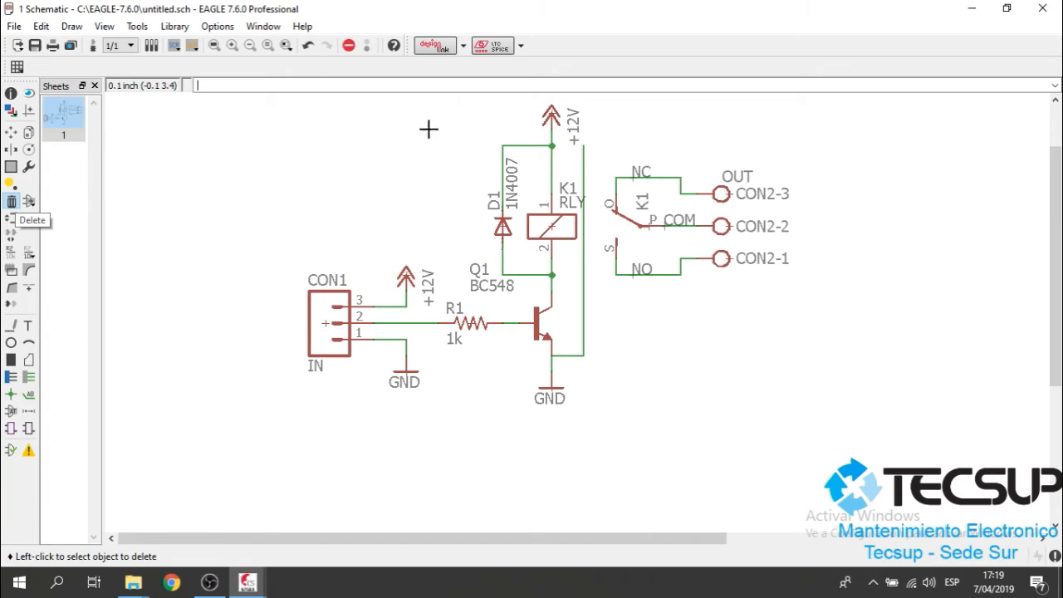
{"action": "left_click", "coordinate": [582, 162]}
{"action": "left_click", "coordinate": [568, 356]}
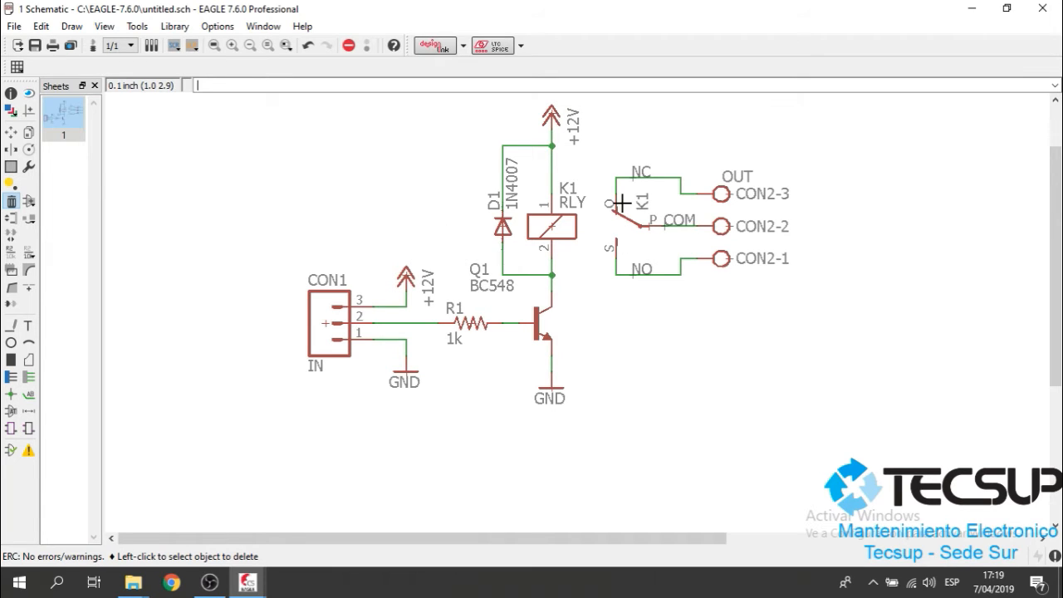
Generate the untitled.brd board from the schematic and maximize the board editor.
{"action": "left_click", "coordinate": [93, 47]}
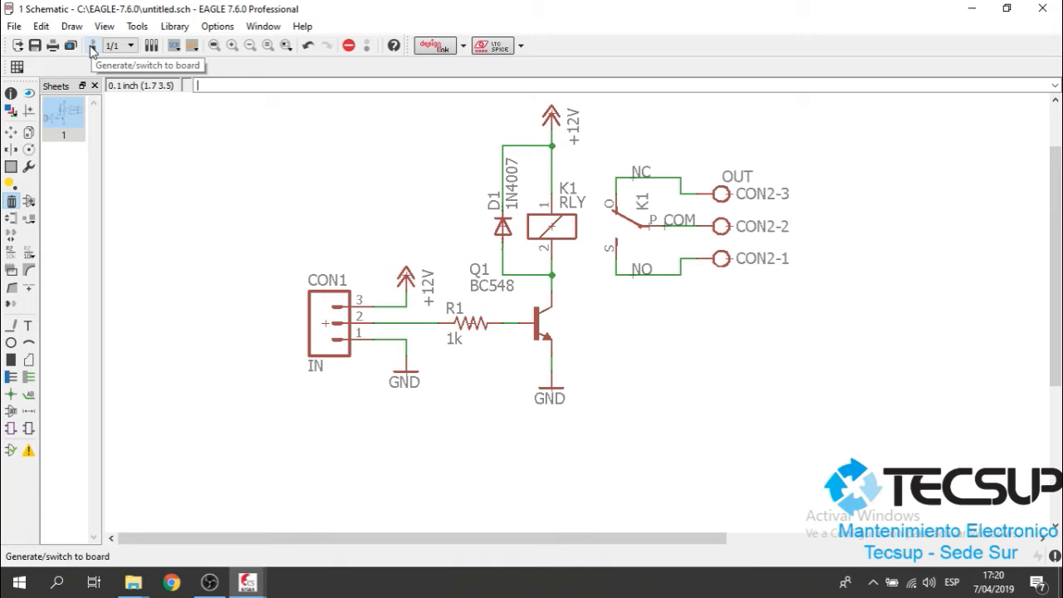
{"action": "left_click", "coordinate": [94, 46]}
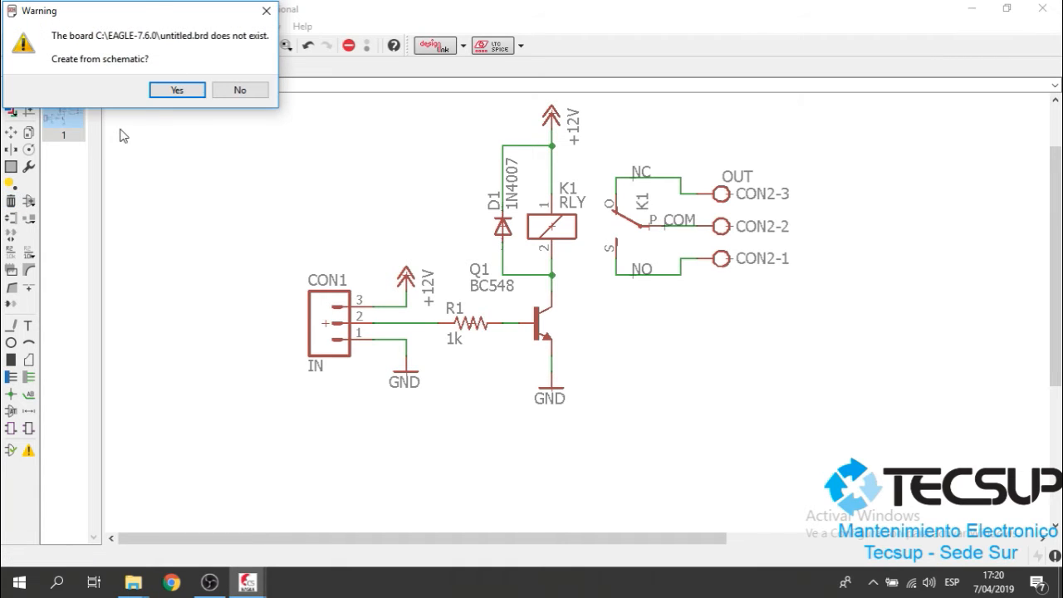
{"action": "left_click", "coordinate": [179, 91]}
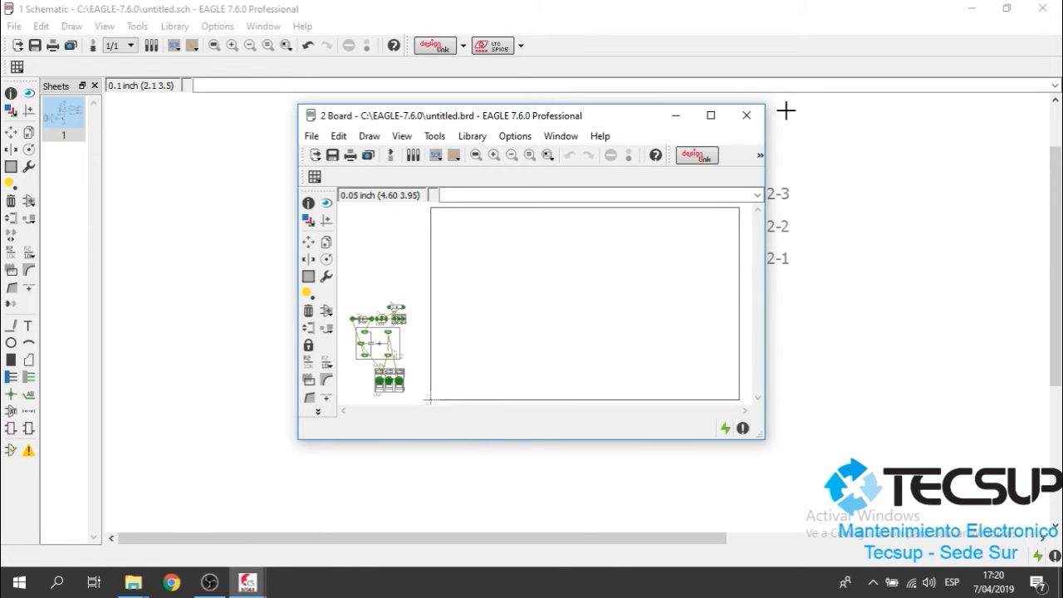
{"action": "left_click", "coordinate": [710, 115]}
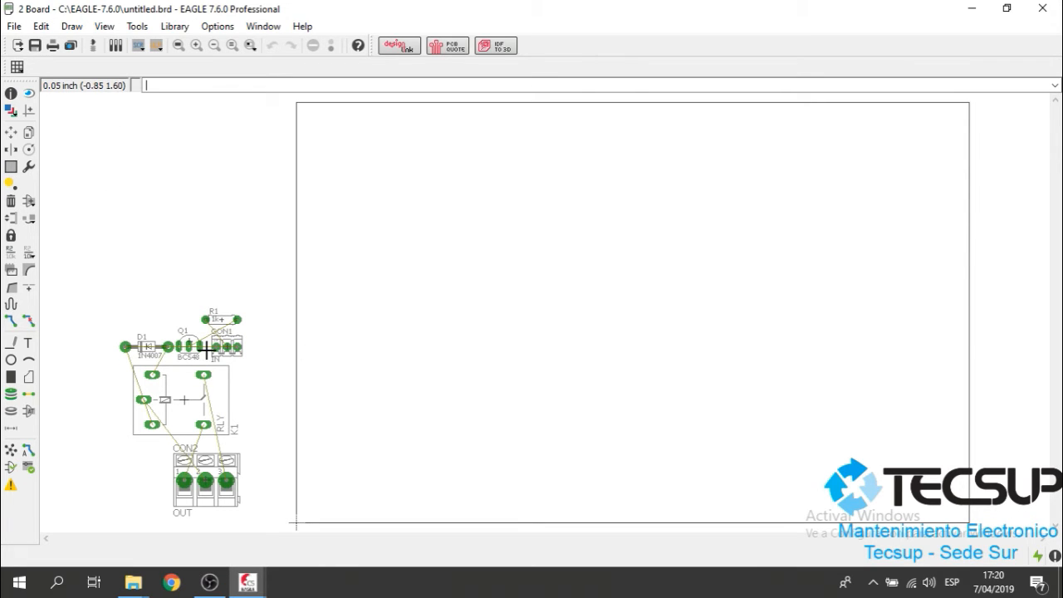
Examine the component footprints and their airwires beside the empty board outline.
{"action": "scroll", "coordinate": [242, 296], "scroll_direction": "down", "scroll_amount": 2}
{"action": "scroll", "coordinate": [194, 380], "scroll_direction": "up", "scroll_amount": 4}
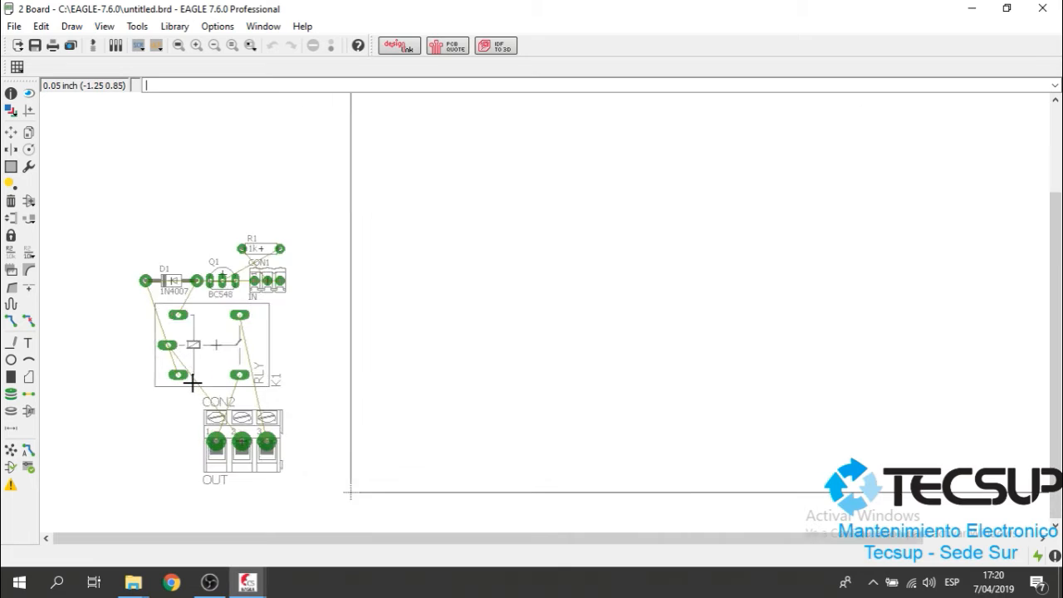
{"action": "scroll", "coordinate": [192, 380], "scroll_direction": "down", "scroll_amount": 1}
{"action": "scroll", "coordinate": [211, 353], "scroll_direction": "up", "scroll_amount": 1}
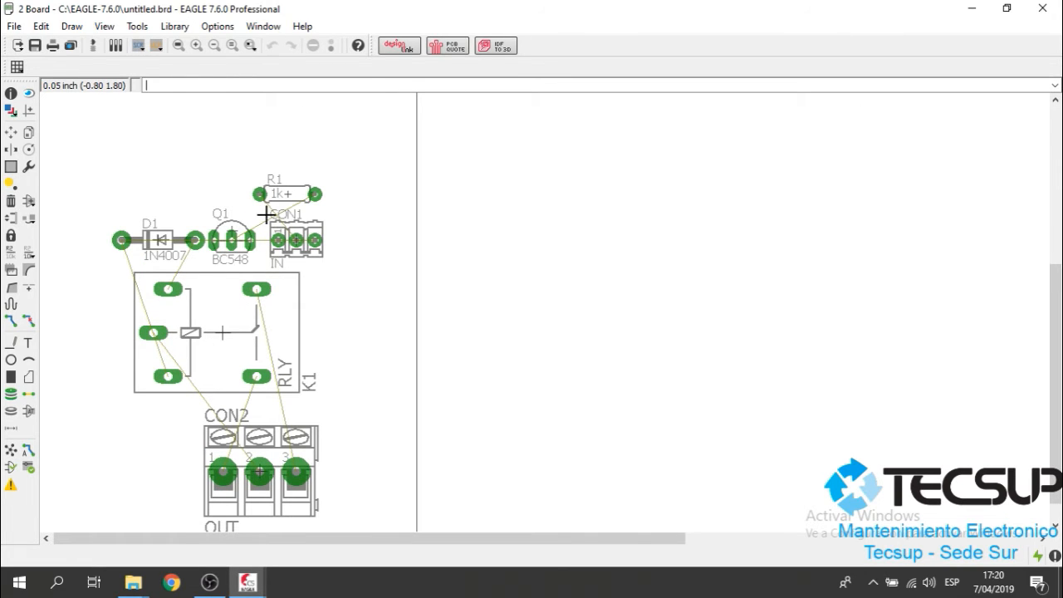
{"action": "scroll", "coordinate": [279, 206], "scroll_direction": "up", "scroll_amount": 2}
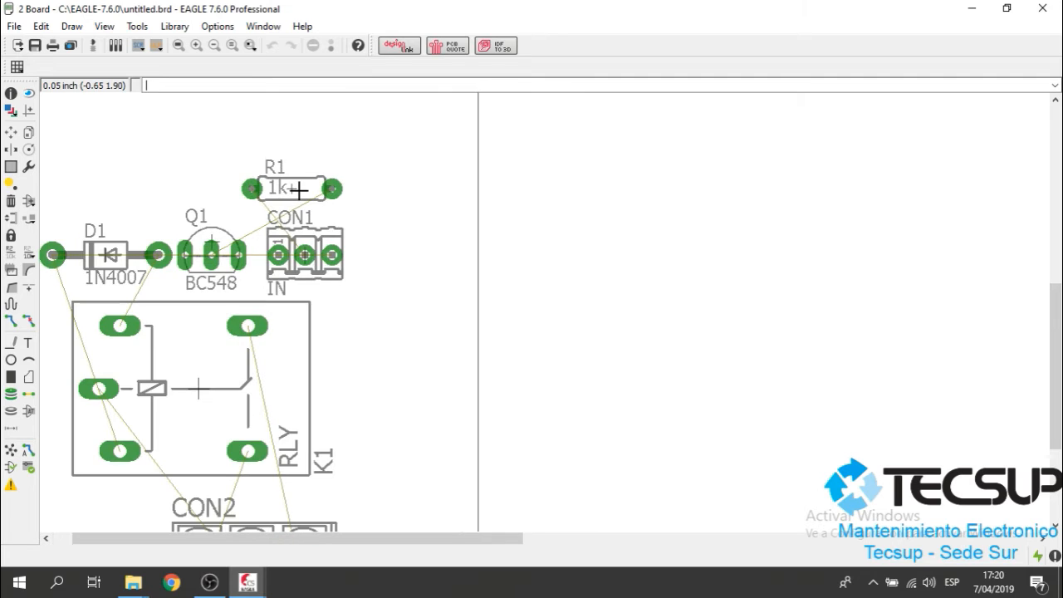
{"action": "scroll", "coordinate": [298, 194], "scroll_direction": "up", "scroll_amount": 1}
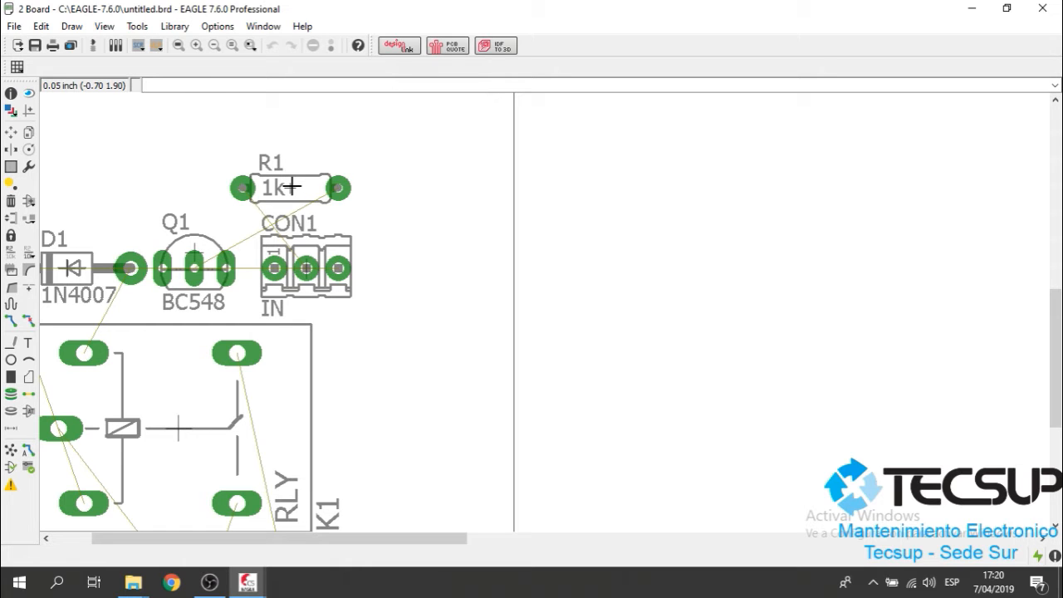
{"action": "scroll", "coordinate": [291, 187], "scroll_direction": "down", "scroll_amount": 2}
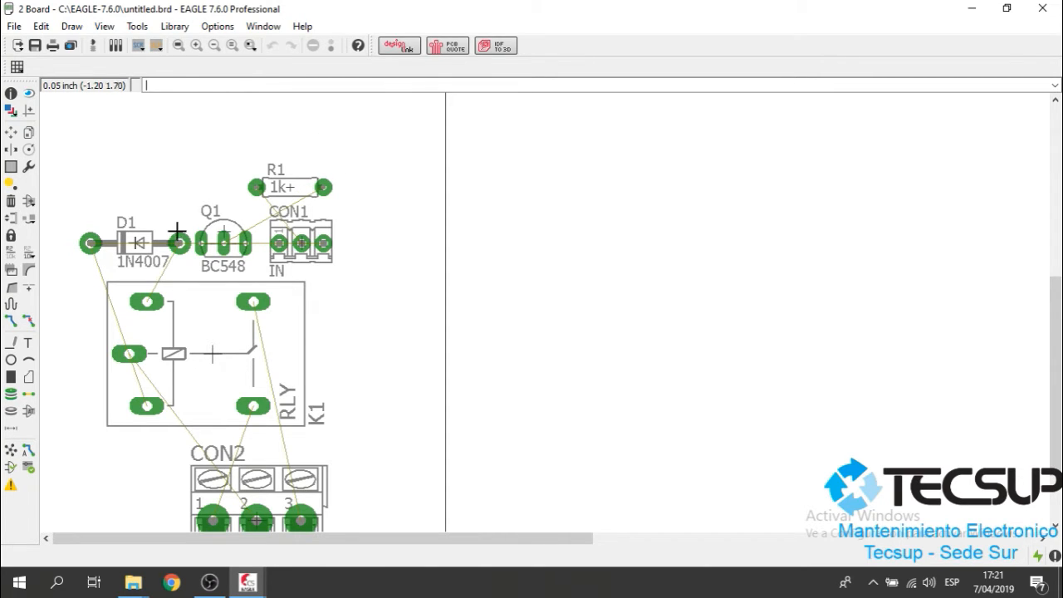
Start the Move command and compare the unplaced components with the size of the empty board outline.
{"action": "left_click", "coordinate": [11, 132]}
{"action": "scroll", "coordinate": [402, 312], "scroll_direction": "down", "scroll_amount": 4}
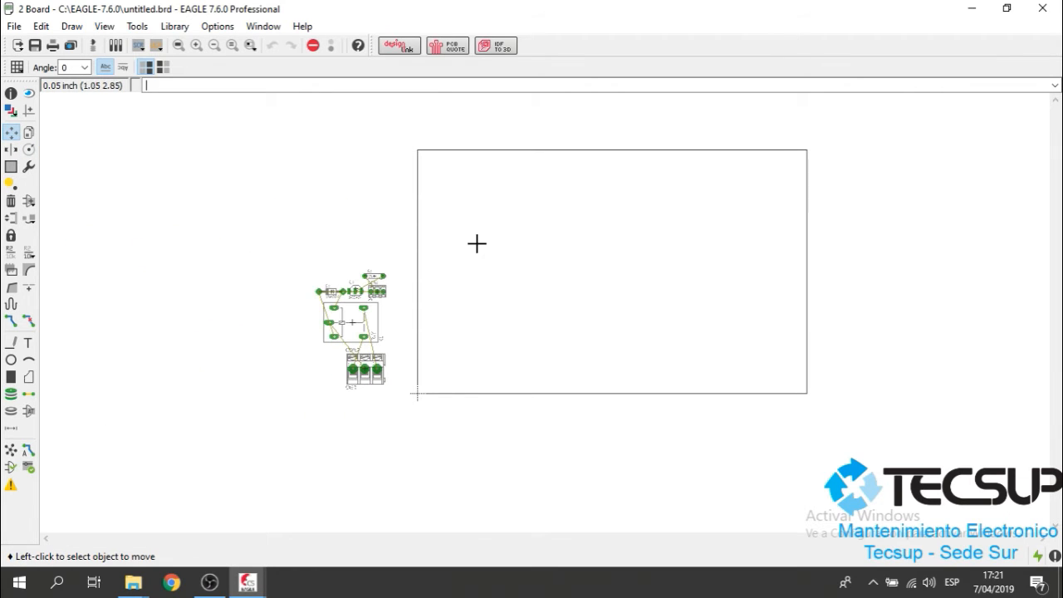
{"action": "scroll", "coordinate": [385, 335], "scroll_direction": "up", "scroll_amount": 4}
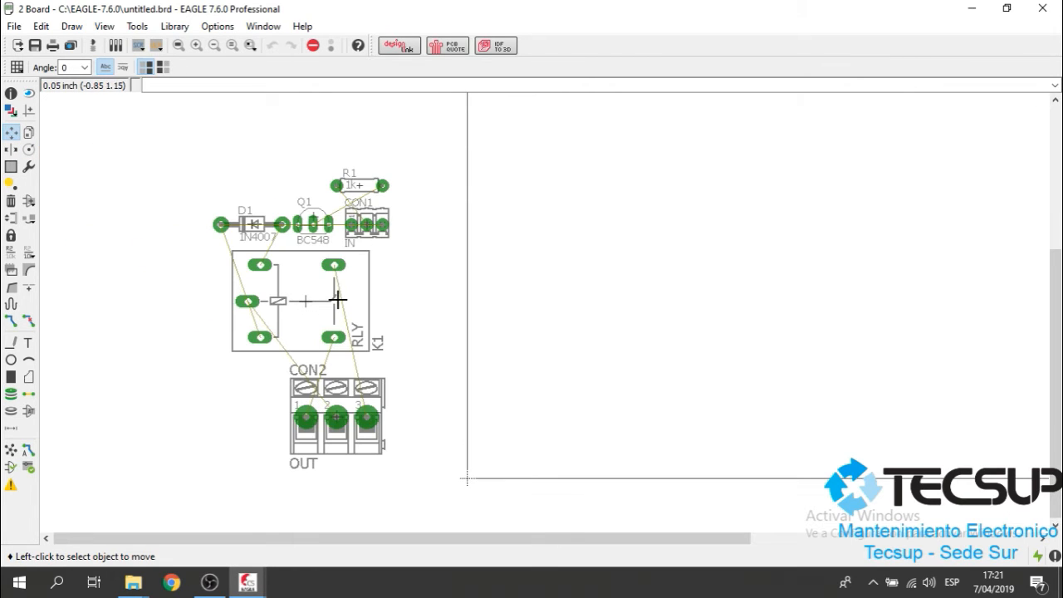
{"action": "scroll", "coordinate": [329, 292], "scroll_direction": "down", "scroll_amount": 3}
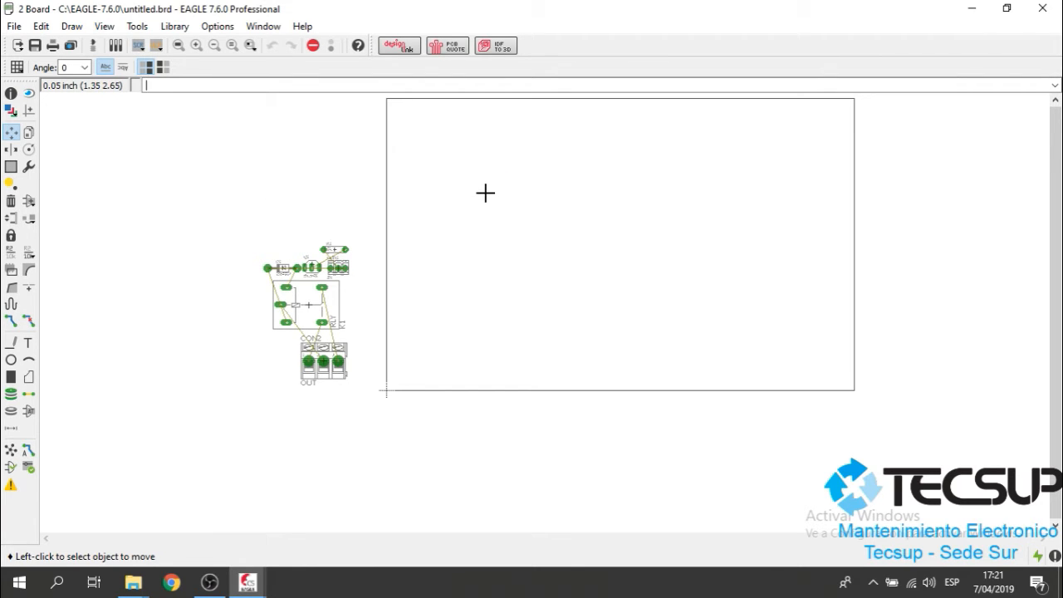
{"action": "scroll", "coordinate": [484, 194], "scroll_direction": "up", "scroll_amount": 2}
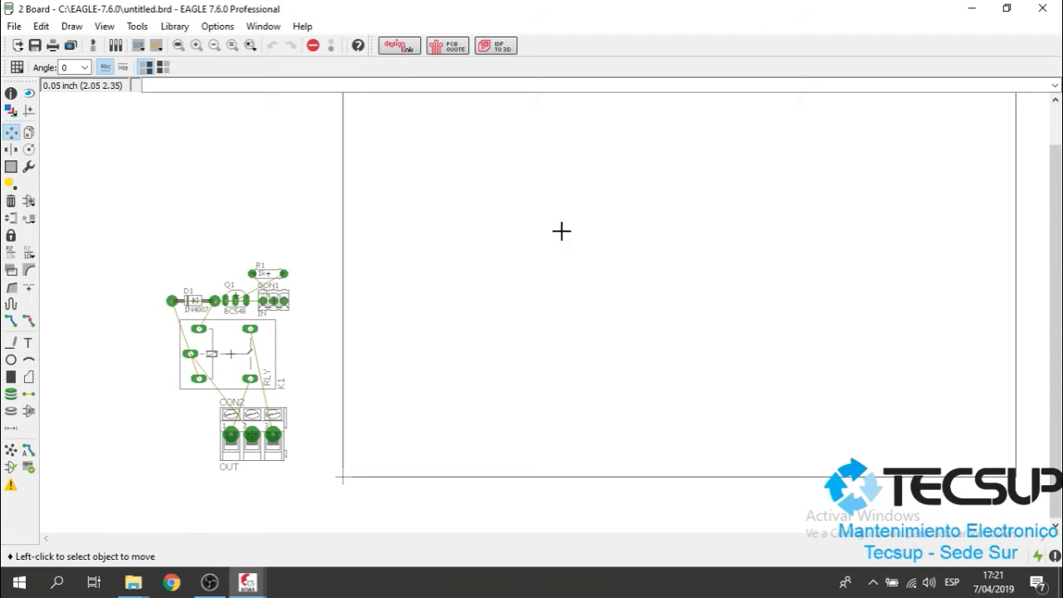
{"action": "scroll", "coordinate": [544, 252], "scroll_direction": "down", "scroll_amount": 2}
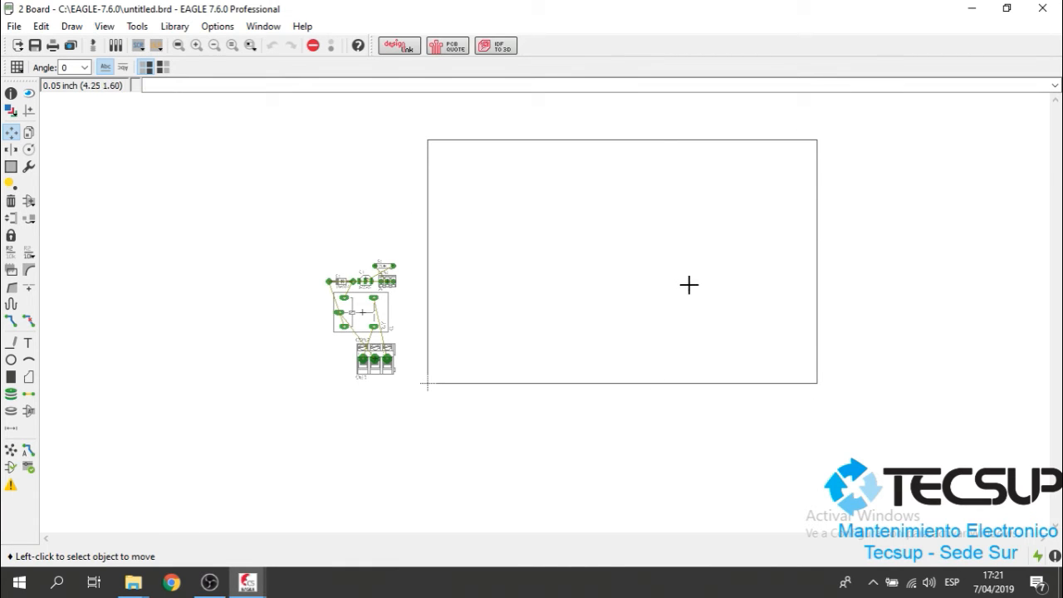
{"action": "scroll", "coordinate": [588, 248], "scroll_direction": "up", "scroll_amount": 1}
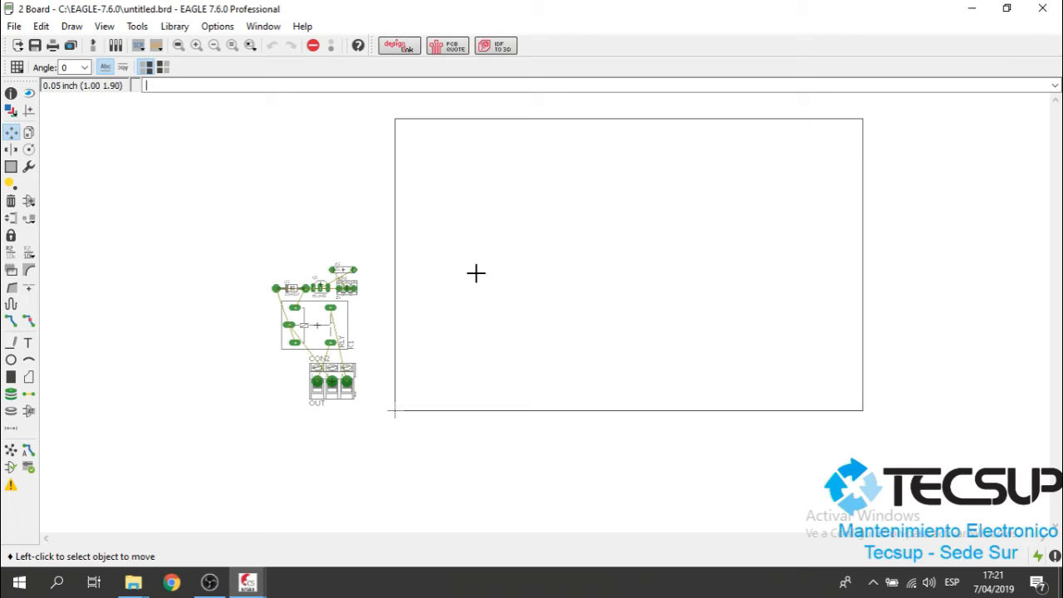
{"action": "scroll", "coordinate": [461, 216], "scroll_direction": "up", "scroll_amount": 1}
{"action": "scroll", "coordinate": [461, 217], "scroll_direction": "up", "scroll_amount": 1}
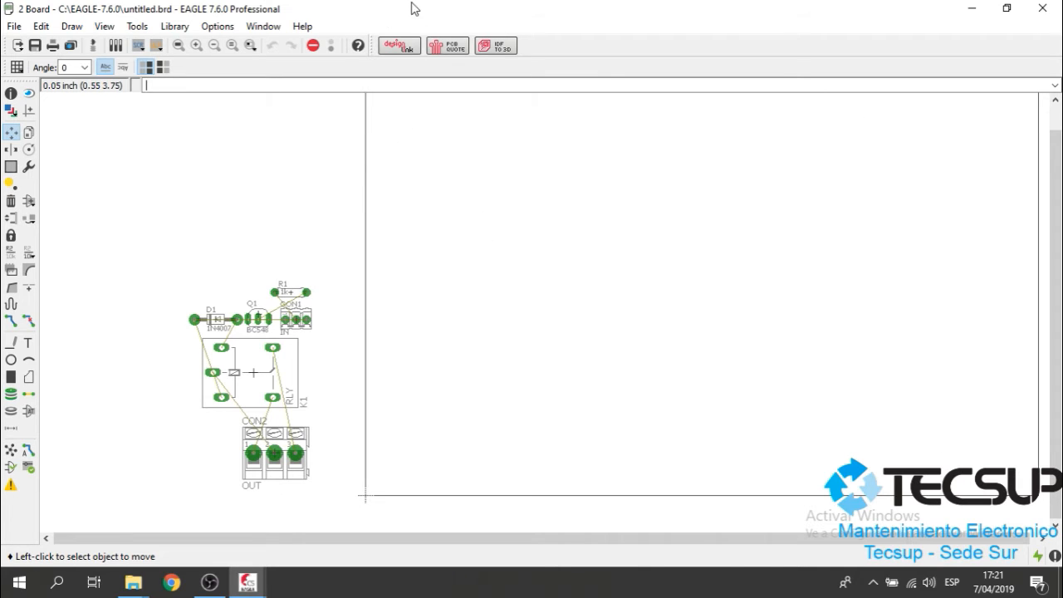
Tile the board and schematic editors side by side and enlarge the schematic around connector CON1.
{"action": "left_click_drag", "start_coordinate": [408, 12], "coordinate": [1062, 157]}
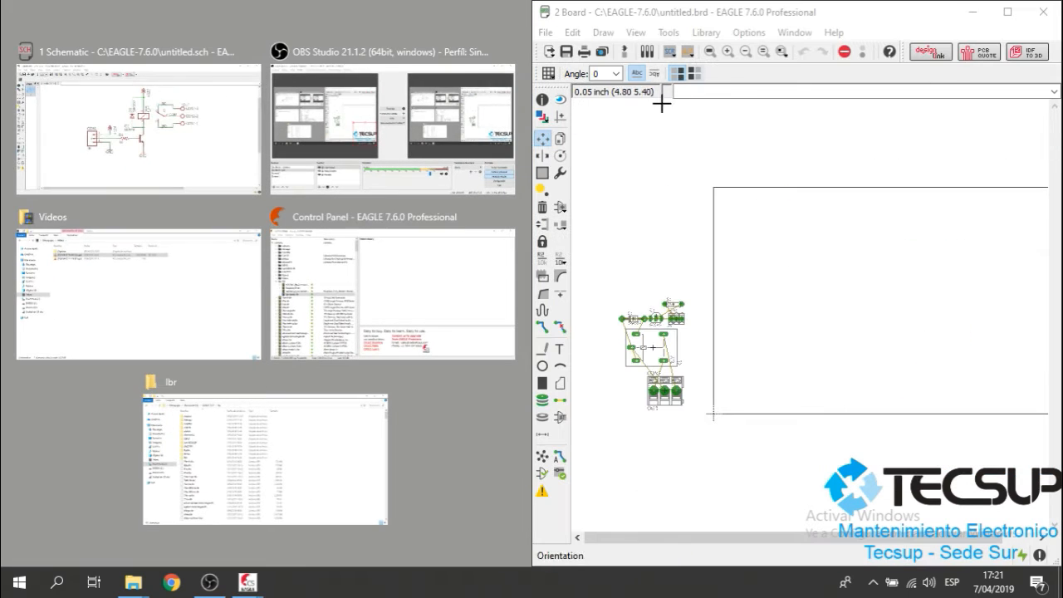
{"action": "left_click", "coordinate": [166, 116]}
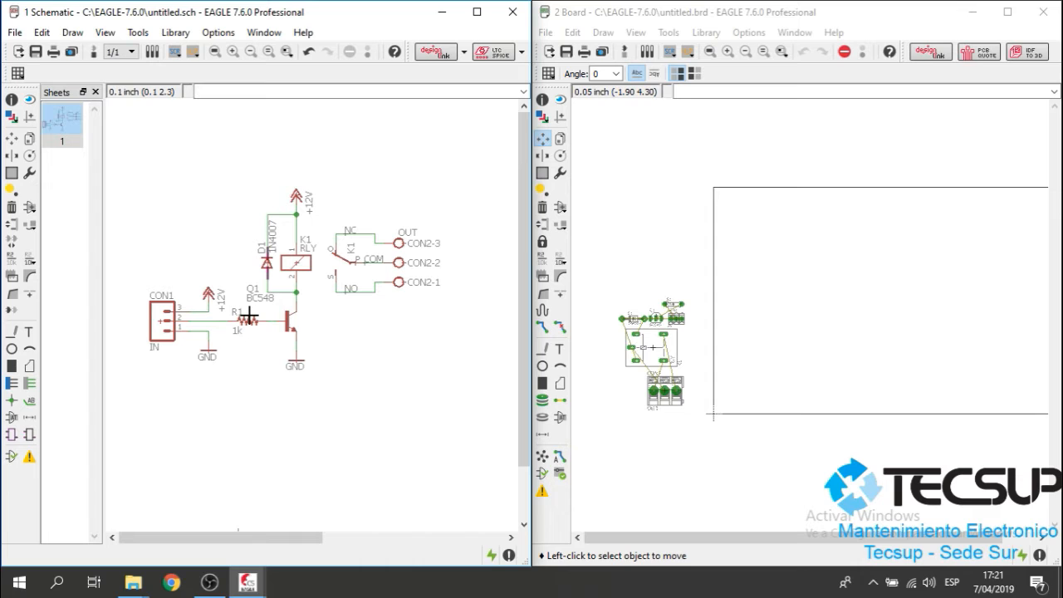
{"action": "scroll", "coordinate": [197, 300], "scroll_direction": "up", "scroll_amount": 2}
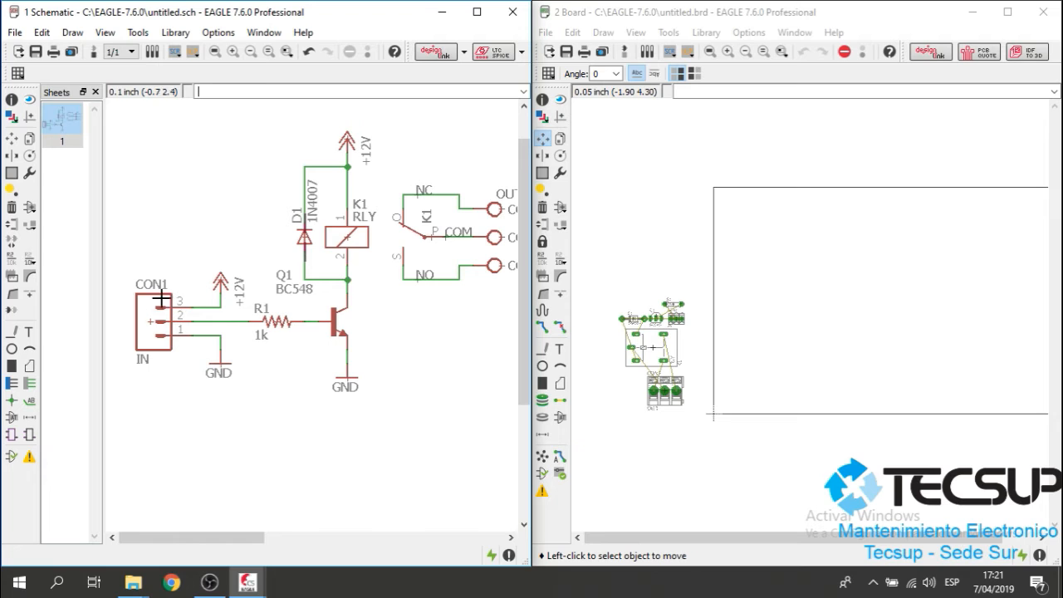
{"action": "scroll", "coordinate": [155, 291], "scroll_direction": "up", "scroll_amount": 3}
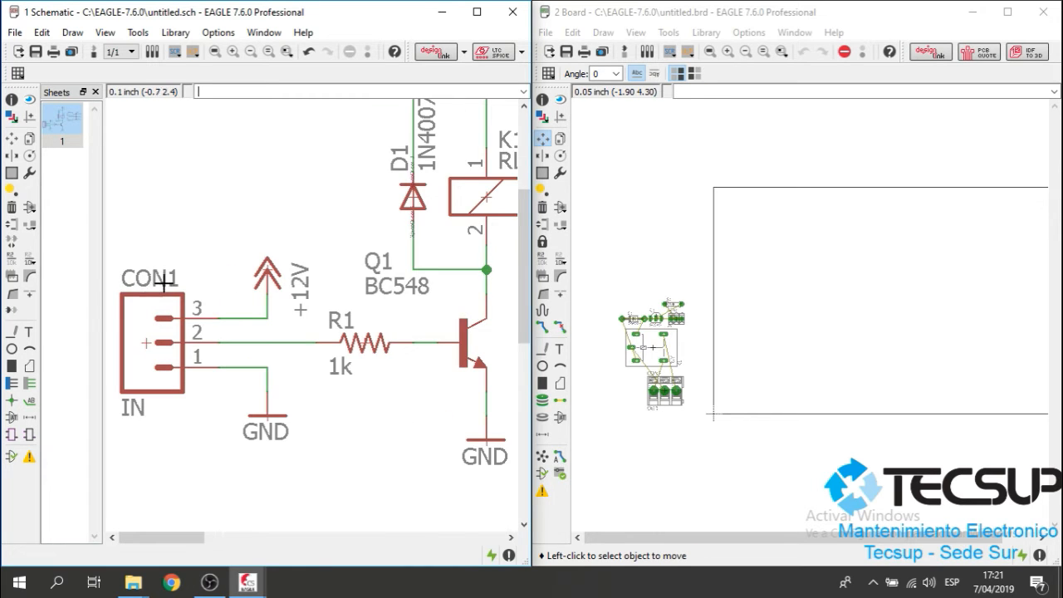
Move connector CON1 by name into the board outline near its left edge, rotated to 270 degrees.
{"action": "left_click", "coordinate": [752, 243]}
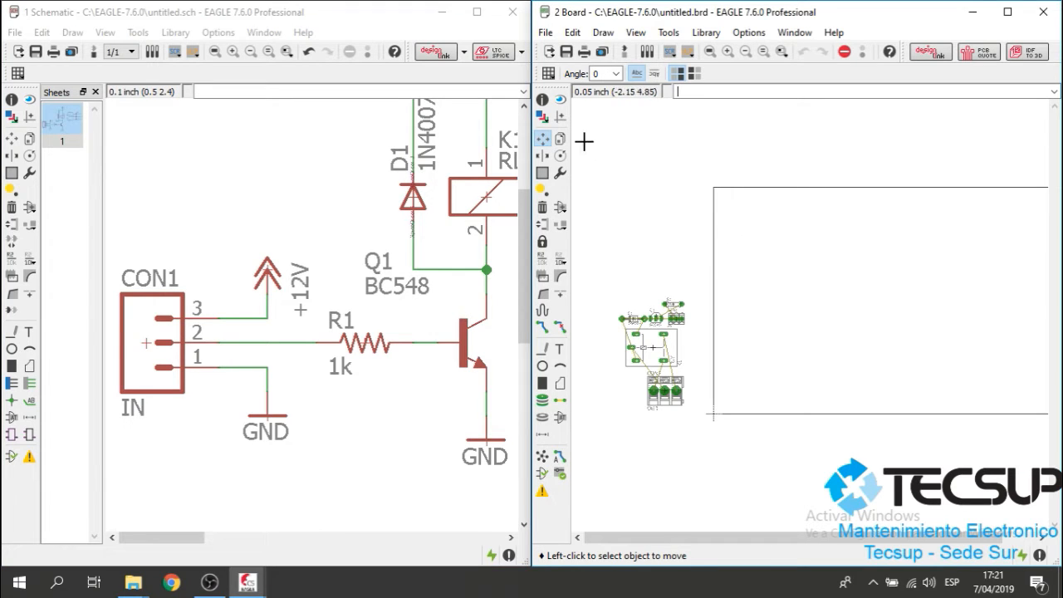
{"action": "left_click", "coordinate": [546, 141]}
{"action": "left_click", "coordinate": [542, 138]}
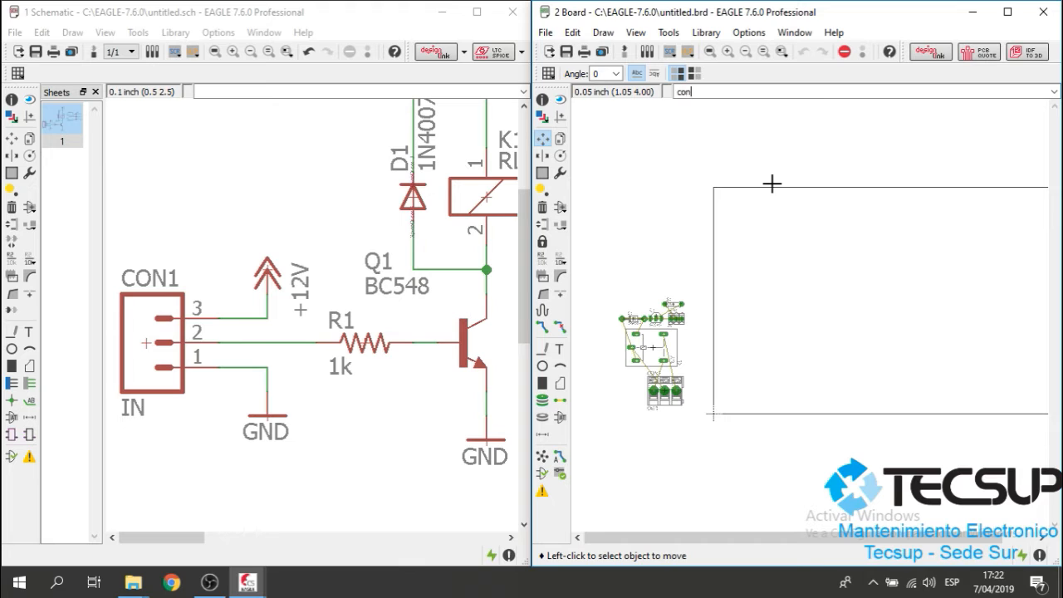
{"action": "key", "text": "Return"}
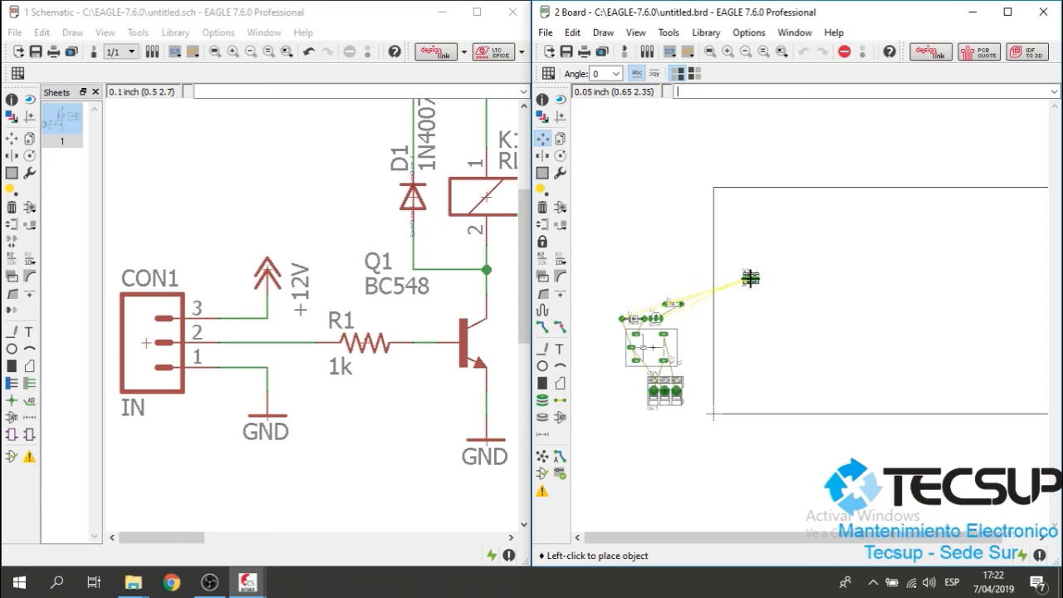
{"action": "scroll", "coordinate": [749, 272], "scroll_direction": "up", "scroll_amount": 3}
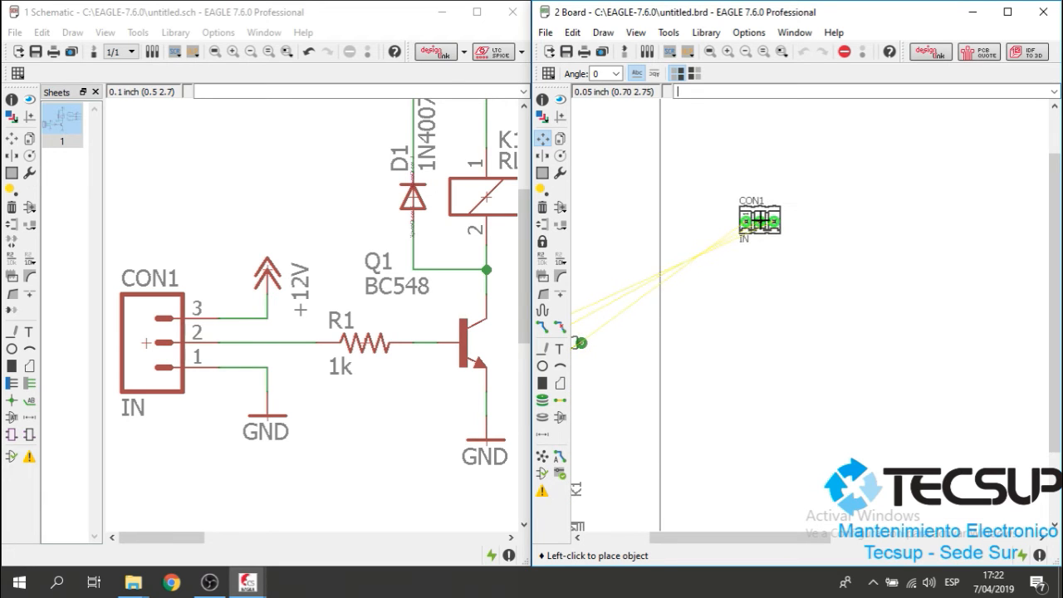
{"action": "scroll", "coordinate": [751, 226], "scroll_direction": "down", "scroll_amount": 2}
{"action": "scroll", "coordinate": [741, 270], "scroll_direction": "up", "scroll_amount": 3}
{"action": "scroll", "coordinate": [740, 276], "scroll_direction": "up", "scroll_amount": 2}
{"action": "scroll", "coordinate": [744, 276], "scroll_direction": "down", "scroll_amount": 2}
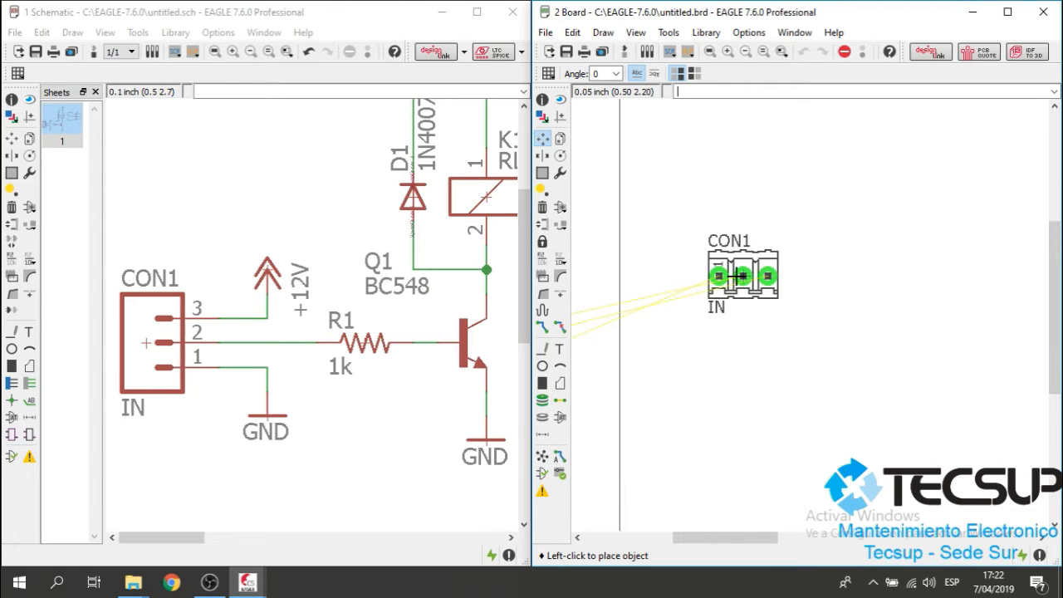
{"action": "scroll", "coordinate": [738, 276], "scroll_direction": "up", "scroll_amount": 3}
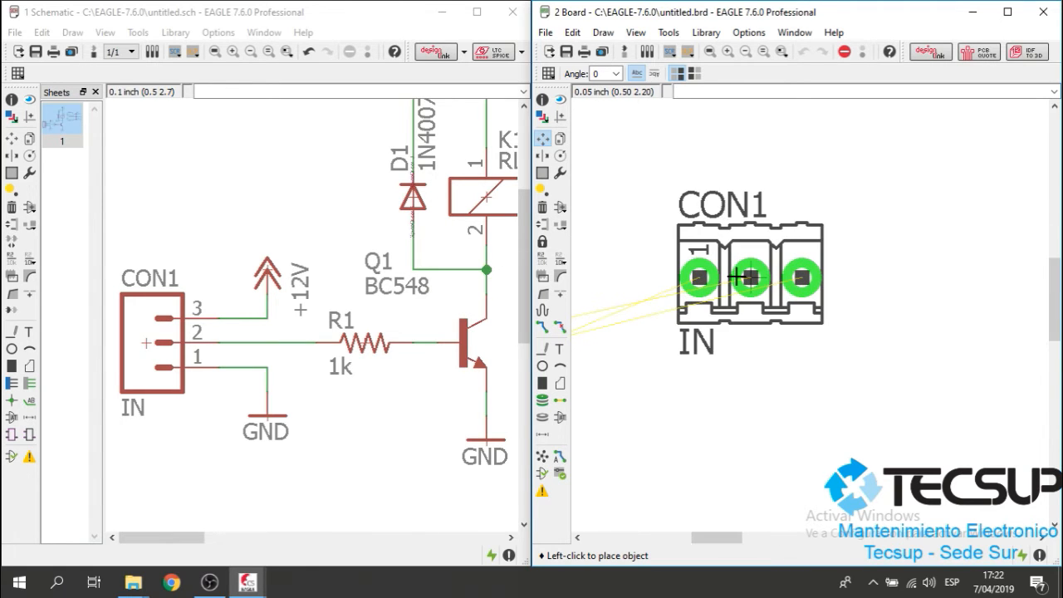
{"action": "scroll", "coordinate": [738, 277], "scroll_direction": "down", "scroll_amount": 5}
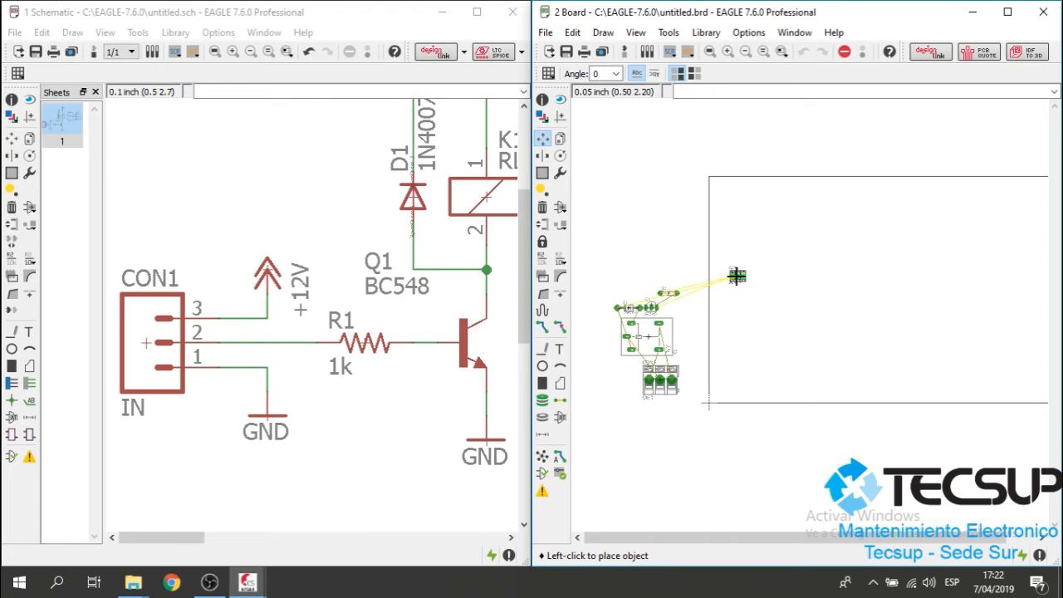
{"action": "scroll", "coordinate": [738, 277], "scroll_direction": "up", "scroll_amount": 4}
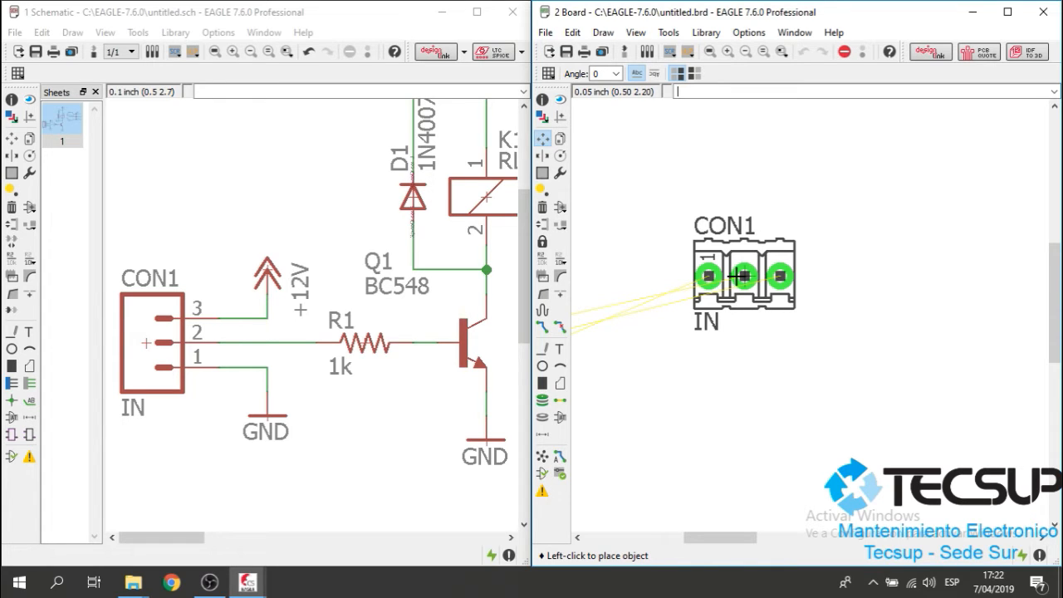
{"action": "right_click", "coordinate": [742, 276]}
{"action": "scroll", "coordinate": [742, 276], "scroll_direction": "down", "scroll_amount": 3}
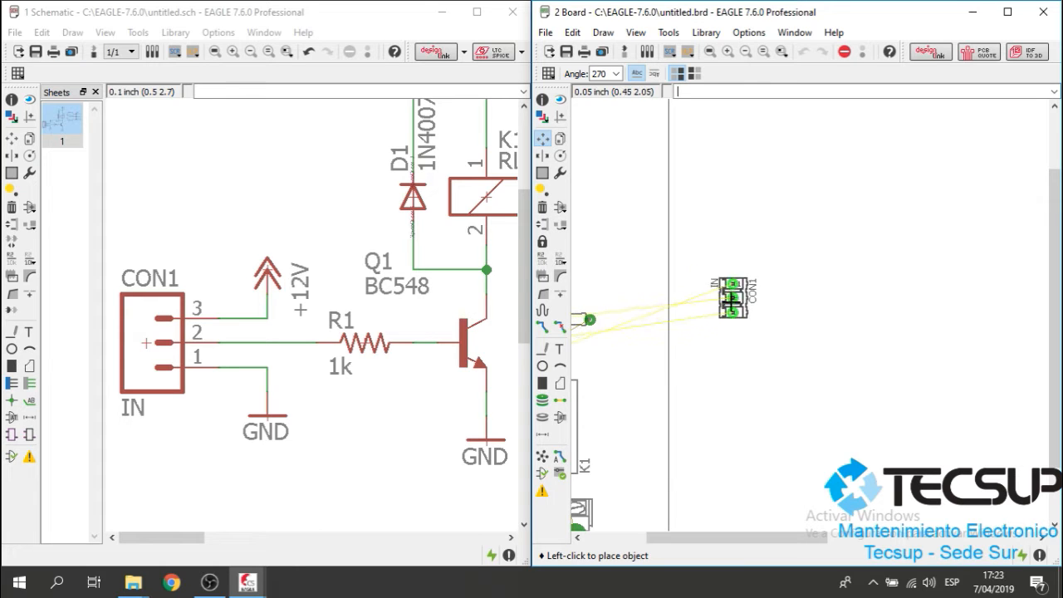
{"action": "left_click", "coordinate": [719, 326]}
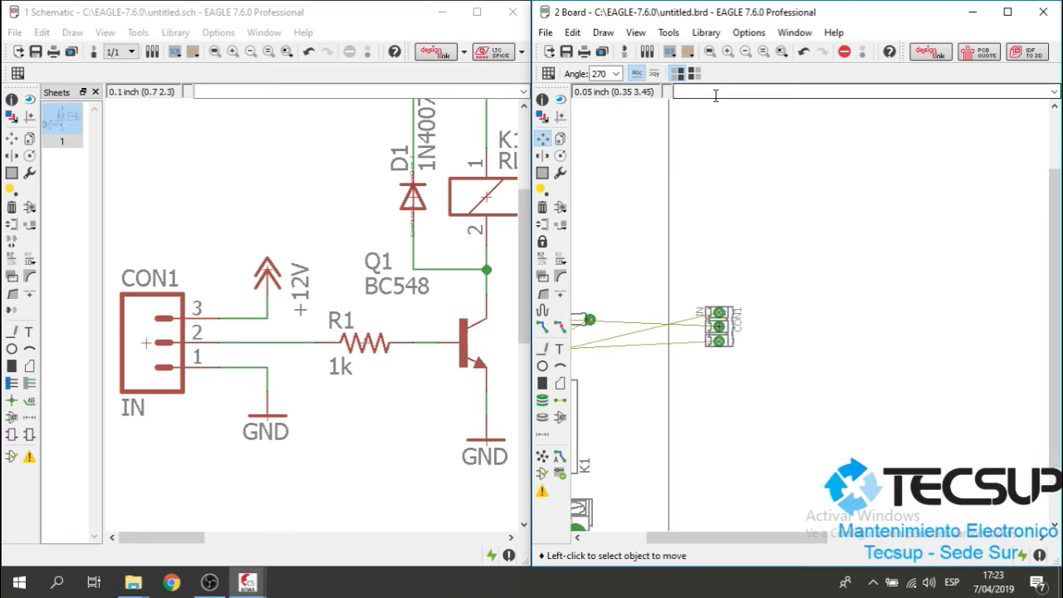
Move resistor R1 just right of CON1 on the board, horizontal and in line with CON1's middle pad.
{"action": "key", "text": "Return"}
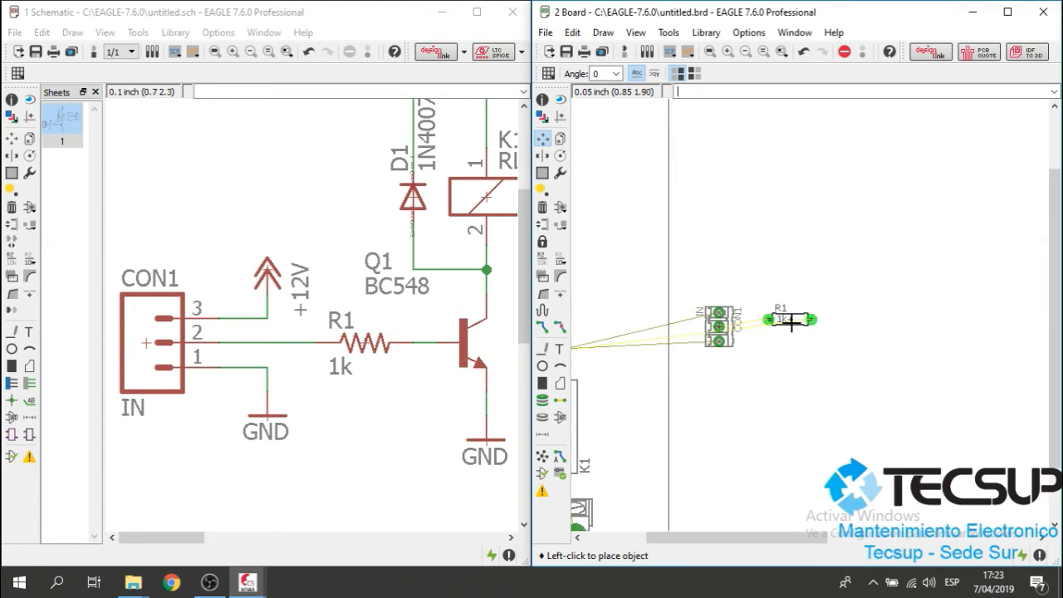
{"action": "scroll", "coordinate": [768, 291], "scroll_direction": "up", "scroll_amount": 4}
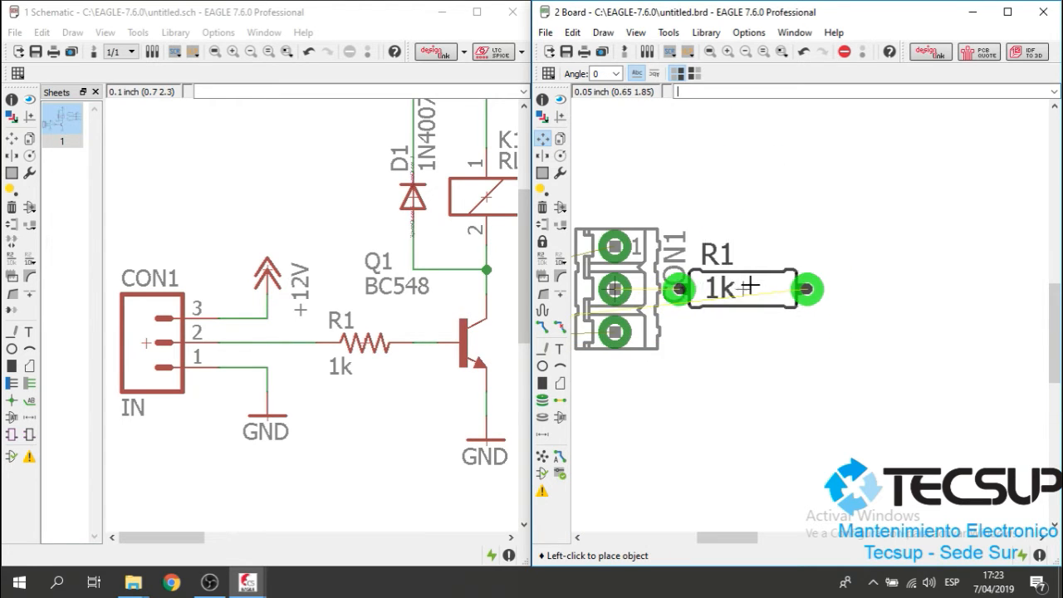
{"action": "left_click", "coordinate": [744, 287]}
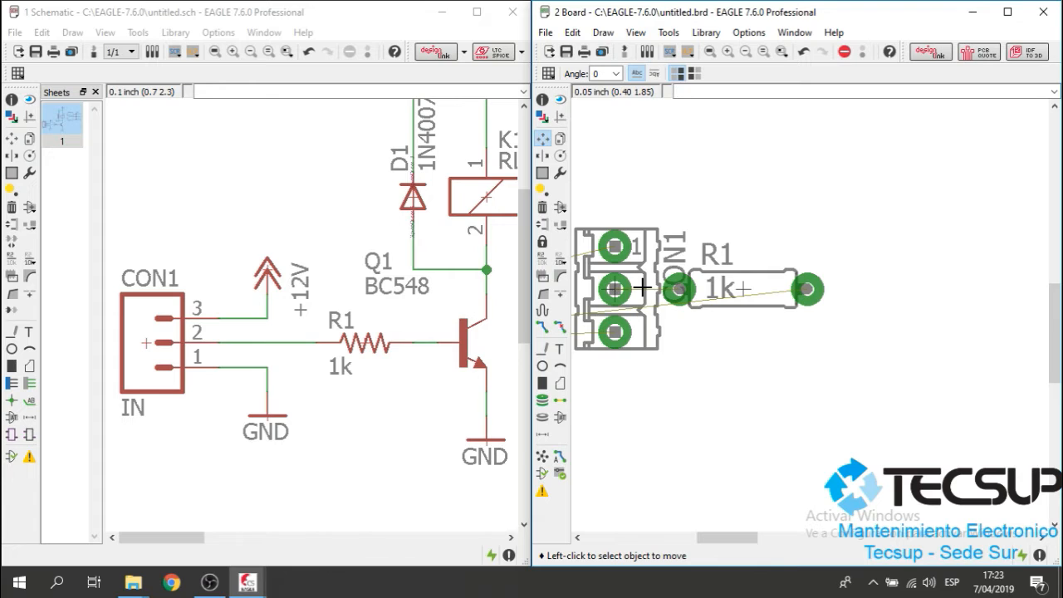
Move transistor Q1 by name to the right of R1, rotated to 270 degrees with its middle pad in line with R1.
{"action": "scroll", "coordinate": [786, 240], "scroll_direction": "down", "scroll_amount": 3}
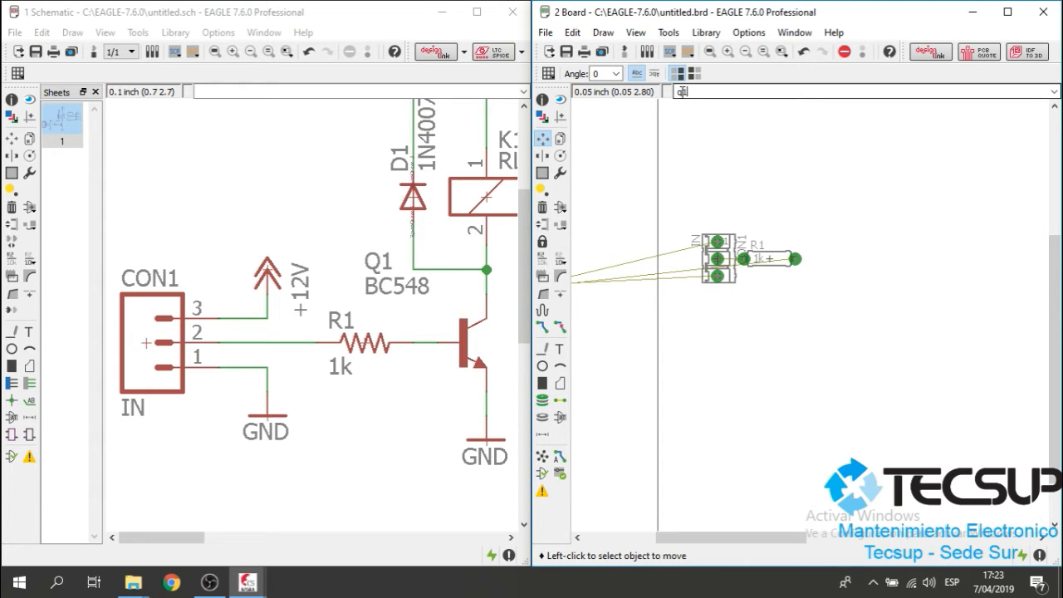
{"action": "key", "text": "Return"}
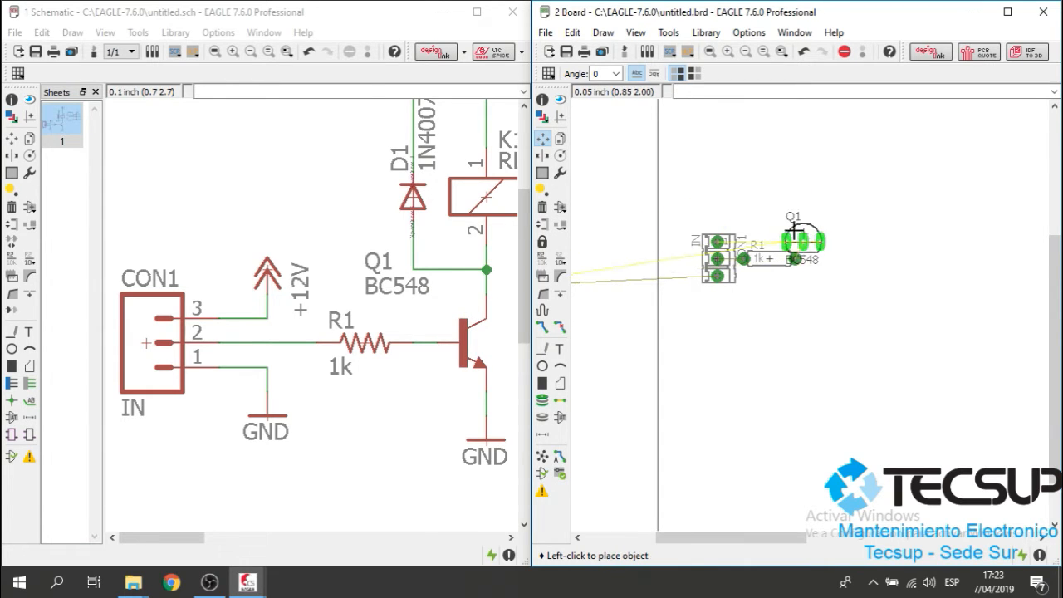
{"action": "scroll", "coordinate": [848, 274], "scroll_direction": "up", "scroll_amount": 5}
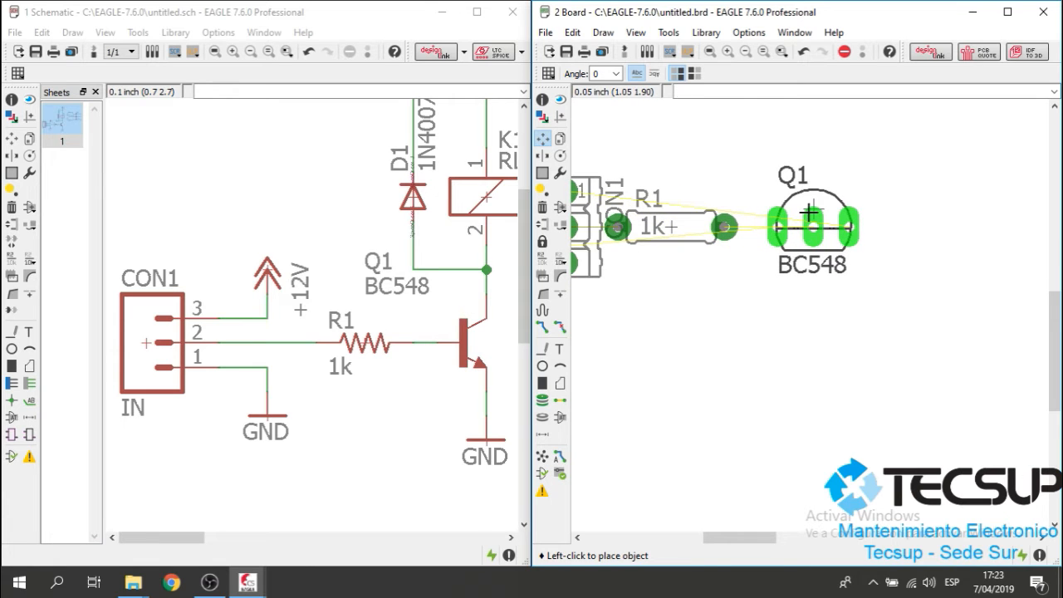
{"action": "right_click", "coordinate": [810, 214]}
{"action": "right_click", "coordinate": [802, 219]}
{"action": "right_click", "coordinate": [793, 226]}
{"action": "left_click", "coordinate": [781, 231]}
{"action": "scroll", "coordinate": [888, 230], "scroll_direction": "down", "scroll_amount": 2}
{"action": "scroll", "coordinate": [819, 230], "scroll_direction": "up", "scroll_amount": 3}
{"action": "left_click", "coordinate": [819, 226]}
{"action": "left_click", "coordinate": [827, 217]}
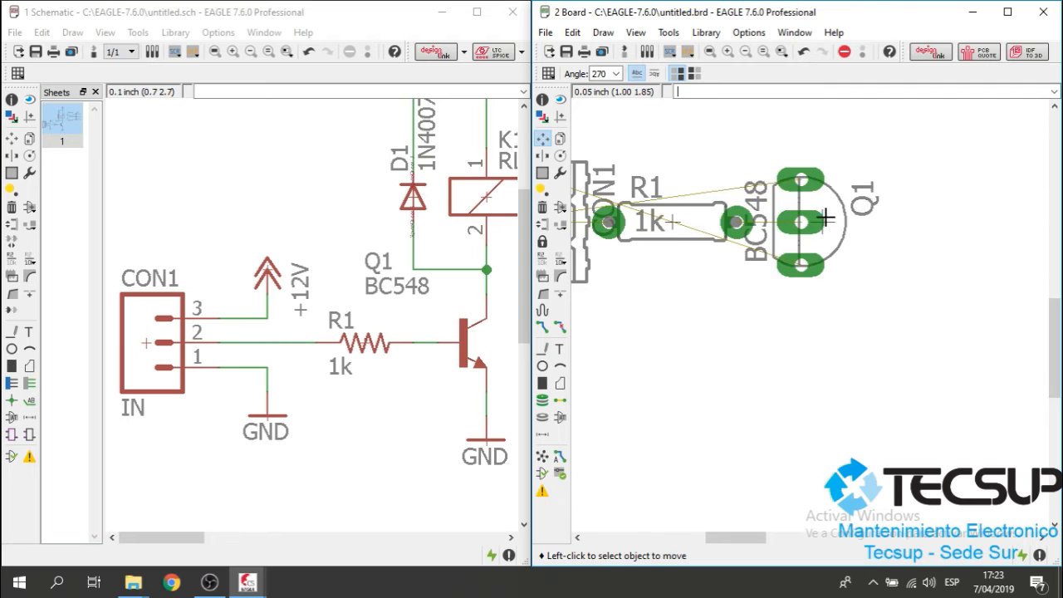
Check D1 and K1 in the schematic, and move relay K1 by name onto the board above Q1 at angle 0.
{"action": "scroll", "coordinate": [844, 285], "scroll_direction": "down", "scroll_amount": 4}
{"action": "scroll", "coordinate": [835, 238], "scroll_direction": "up", "scroll_amount": 3}
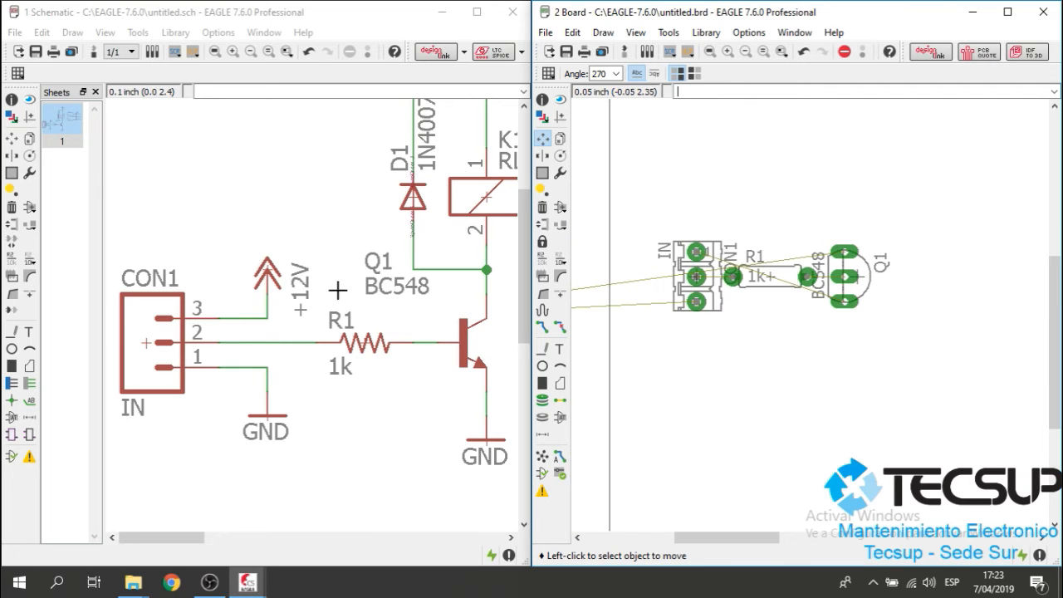
{"action": "scroll", "coordinate": [338, 290], "scroll_direction": "down", "scroll_amount": 4}
{"action": "scroll", "coordinate": [403, 270], "scroll_direction": "up", "scroll_amount": 3}
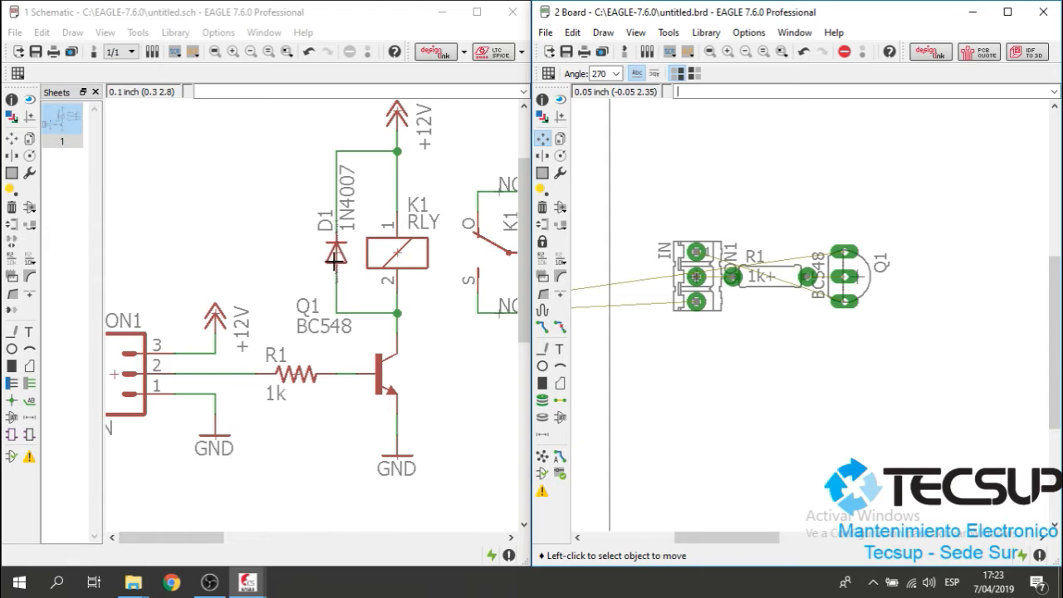
{"action": "scroll", "coordinate": [336, 256], "scroll_direction": "down", "scroll_amount": 2}
{"action": "scroll", "coordinate": [818, 231], "scroll_direction": "down", "scroll_amount": 2}
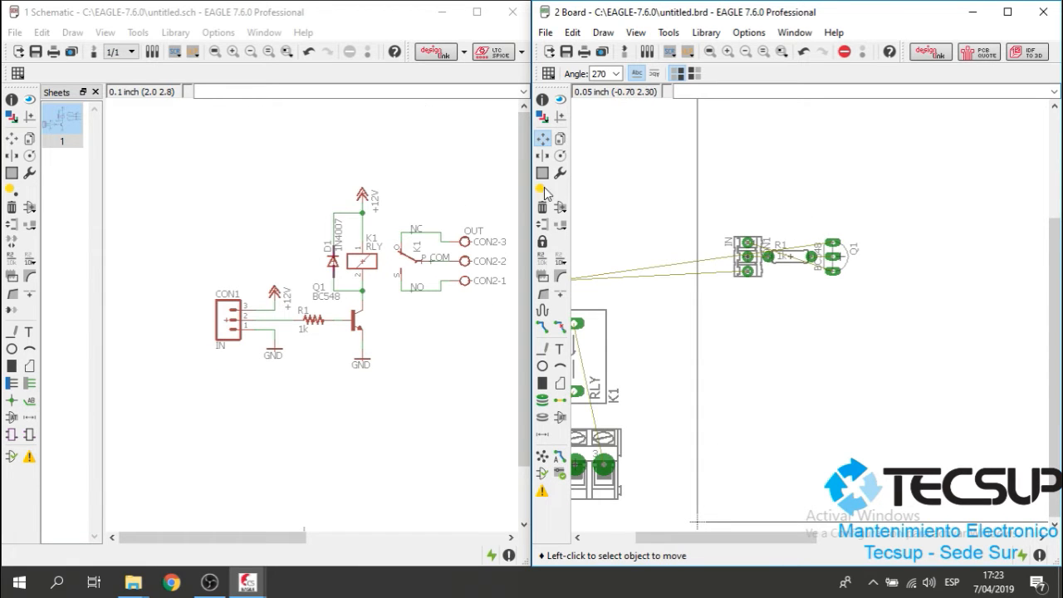
{"action": "scroll", "coordinate": [404, 268], "scroll_direction": "up", "scroll_amount": 3}
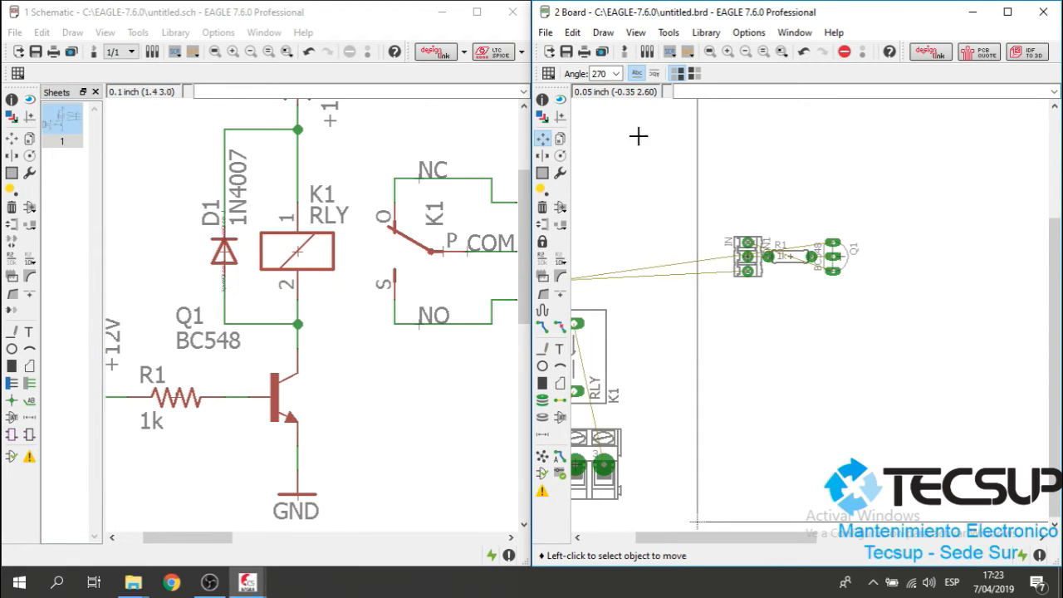
{"action": "type", "text": "k"}
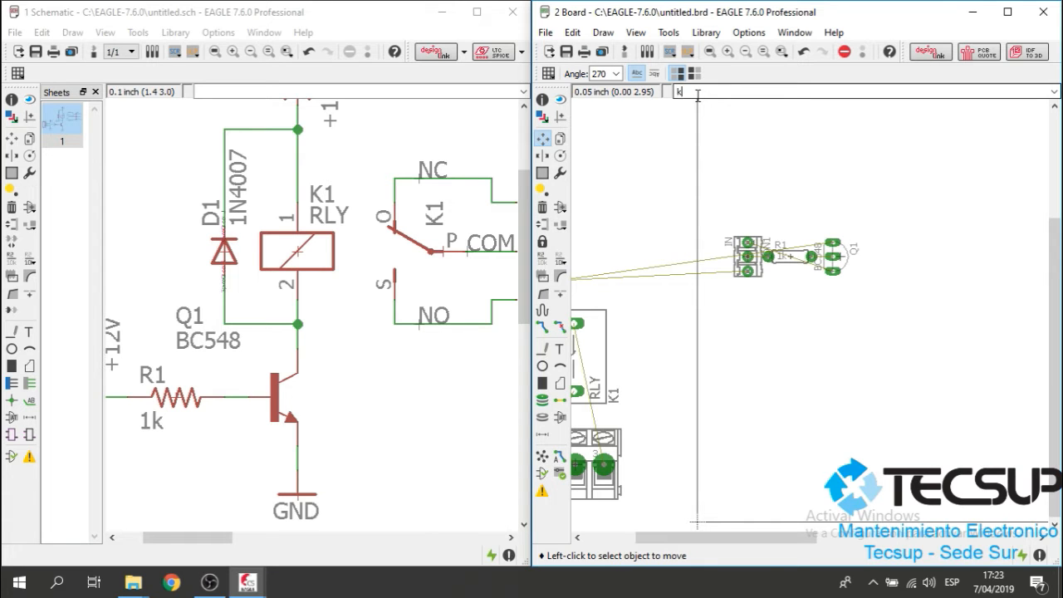
{"action": "type", "text": "1"}
{"action": "key", "text": "Return"}
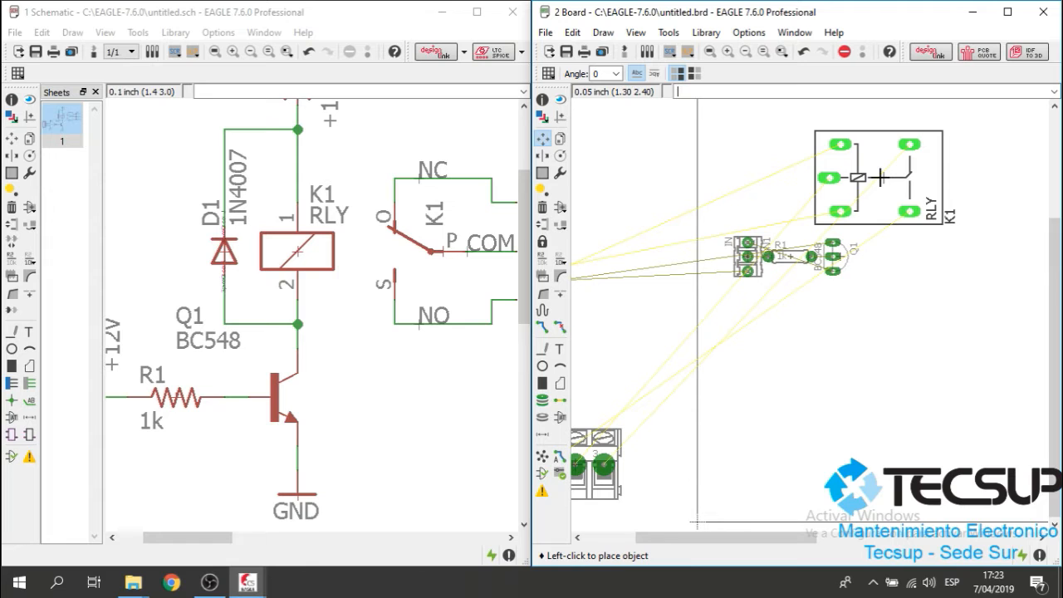
{"action": "left_click", "coordinate": [879, 177]}
{"action": "scroll", "coordinate": [925, 226], "scroll_direction": "down", "scroll_amount": 1}
{"action": "scroll", "coordinate": [874, 207], "scroll_direction": "down", "scroll_amount": 2}
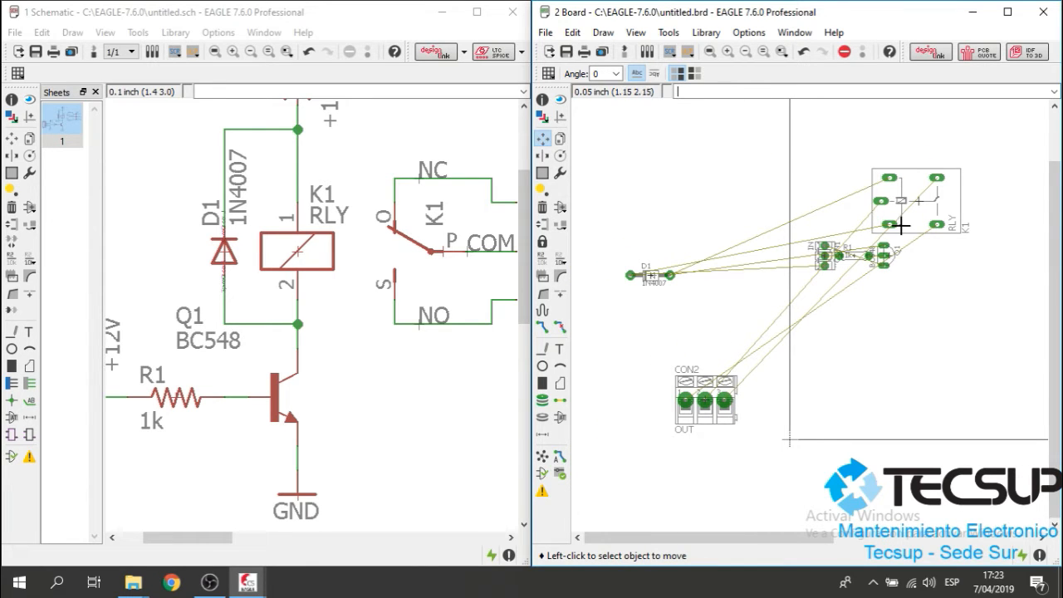
Move diode D1 by name onto the board just left of relay K1, rotated to 270 degrees.
{"action": "scroll", "coordinate": [901, 224], "scroll_direction": "up", "scroll_amount": 2}
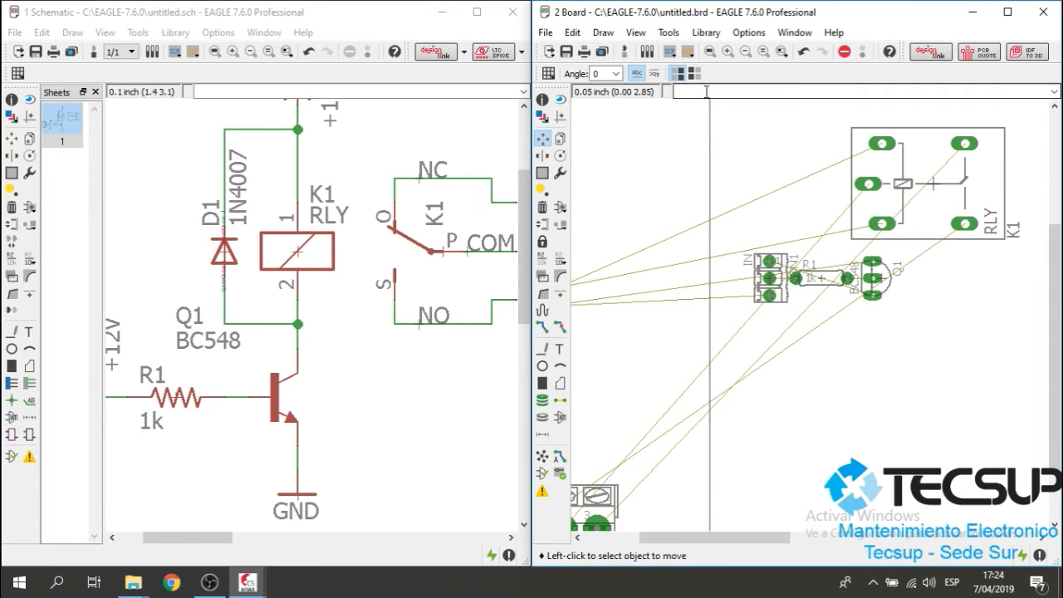
{"action": "key", "text": "Return"}
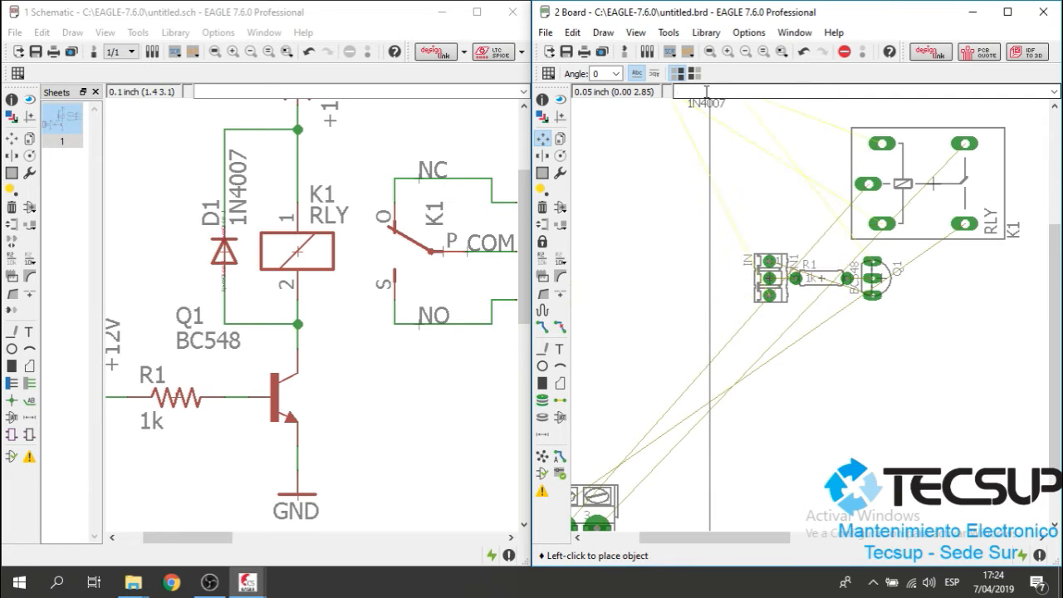
{"action": "right_click", "coordinate": [839, 166]}
{"action": "right_click", "coordinate": [839, 166]}
{"action": "right_click", "coordinate": [839, 166]}
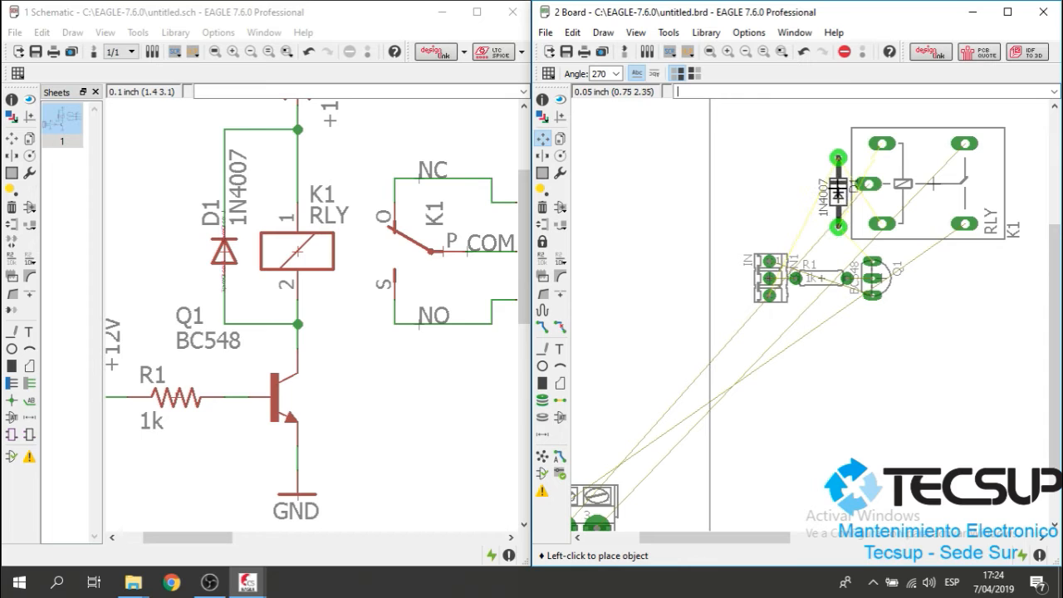
{"action": "left_click", "coordinate": [829, 186]}
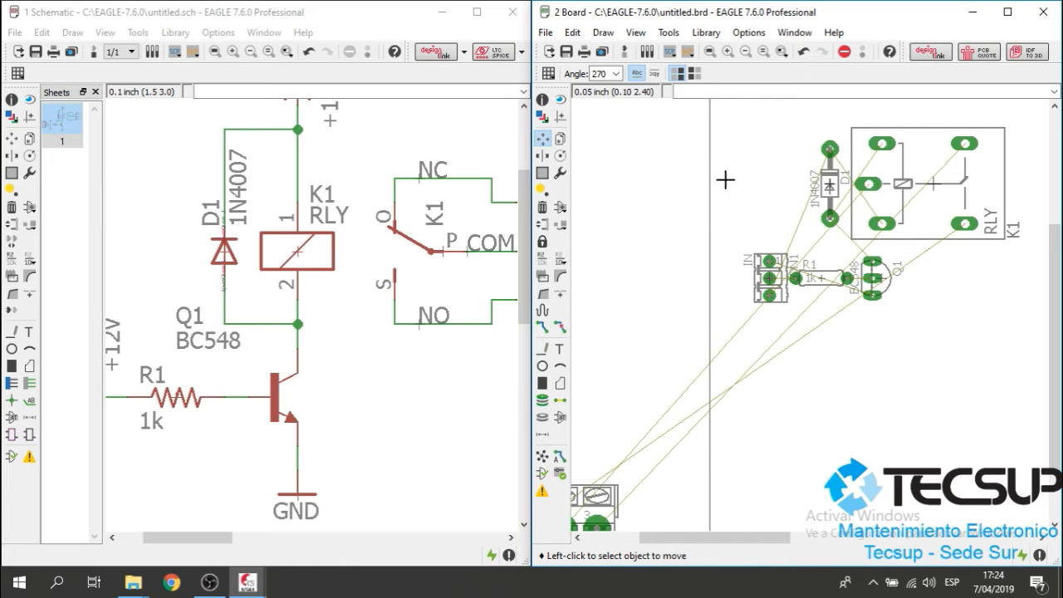
Check the output contacts in the schematic, and move connector CON2 by name just right of relay K1, rotated to 90 degrees.
{"action": "scroll", "coordinate": [811, 201], "scroll_direction": "down", "scroll_amount": 3}
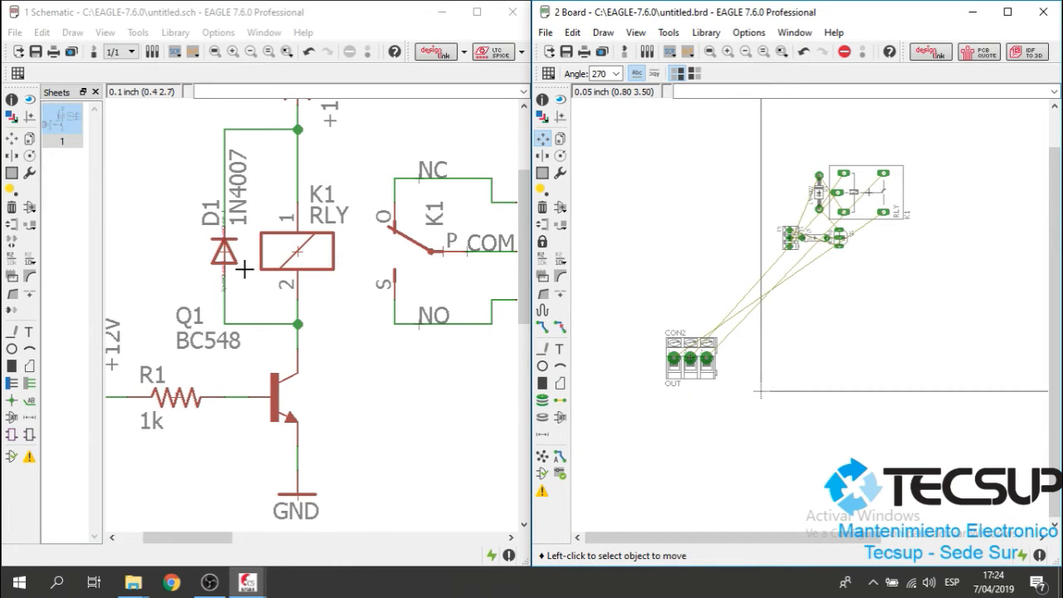
{"action": "scroll", "coordinate": [245, 256], "scroll_direction": "down", "scroll_amount": 3}
{"action": "scroll", "coordinate": [378, 280], "scroll_direction": "up", "scroll_amount": 3}
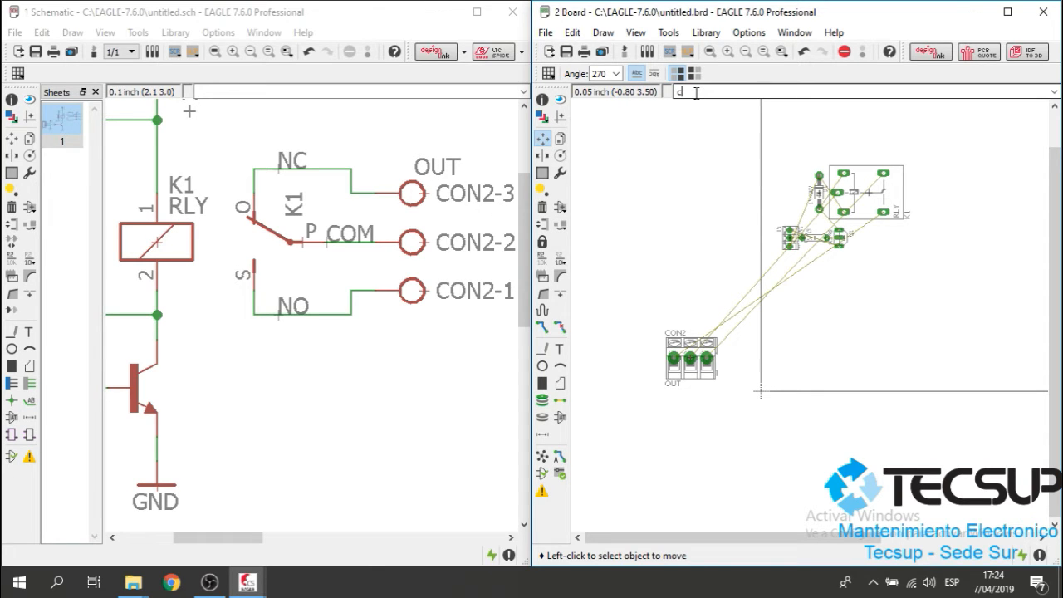
{"action": "key", "text": "Return"}
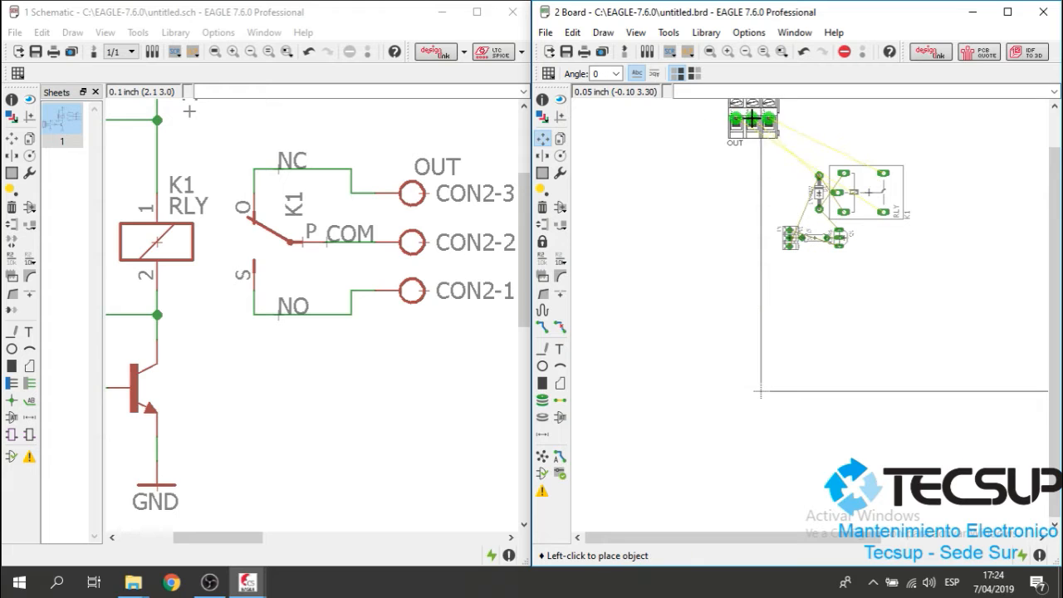
{"action": "scroll", "coordinate": [937, 195], "scroll_direction": "up", "scroll_amount": 5}
{"action": "right_click", "coordinate": [936, 194]}
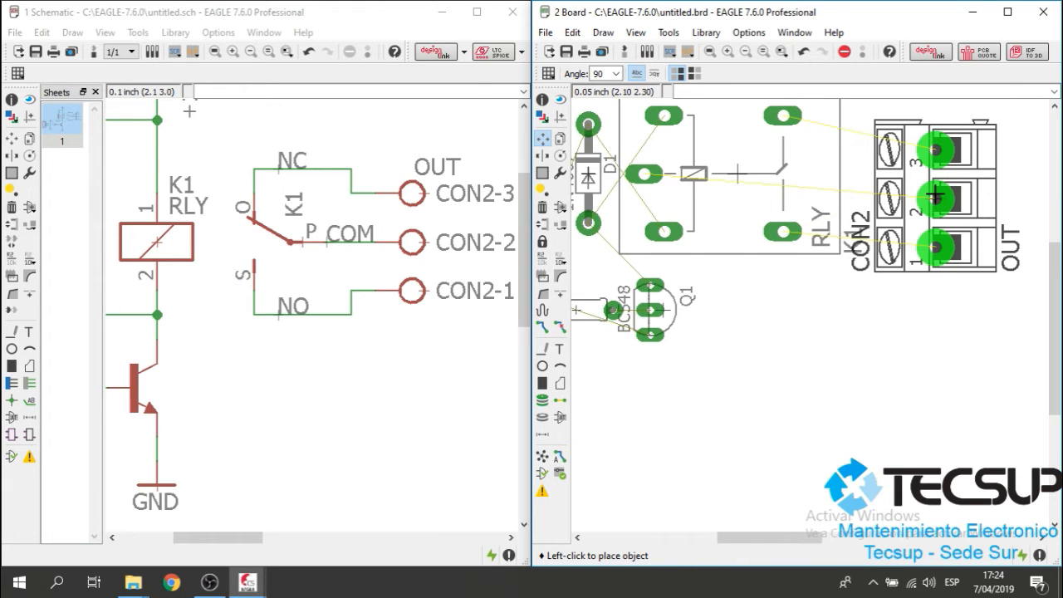
{"action": "left_click", "coordinate": [911, 174]}
{"action": "scroll", "coordinate": [892, 264], "scroll_direction": "down", "scroll_amount": 5}
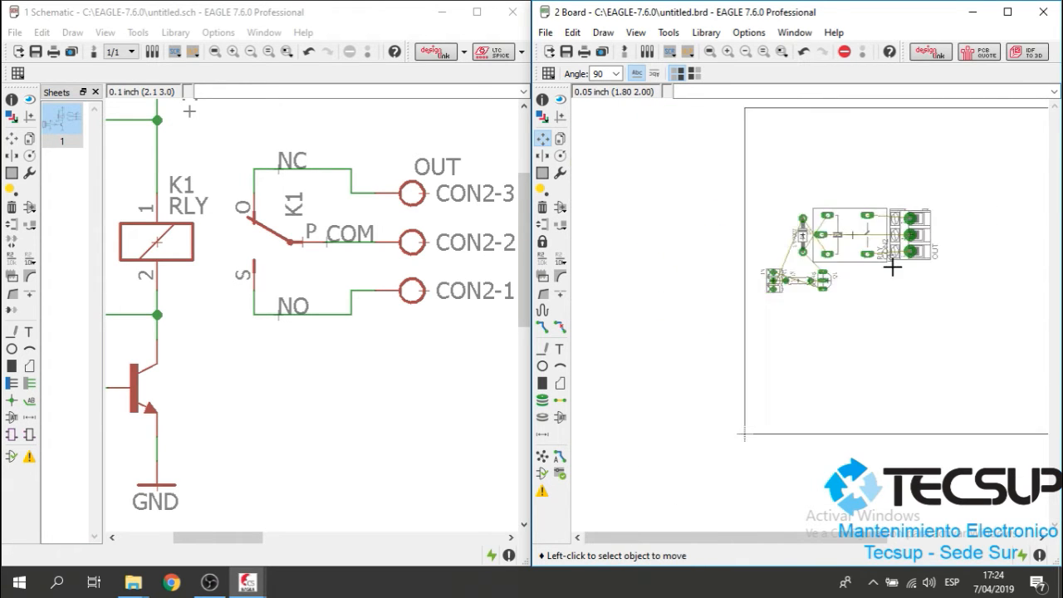
Compare the component placement and airwires on the board with the full relay driver schematic.
{"action": "scroll", "coordinate": [846, 258], "scroll_direction": "up", "scroll_amount": 3}
{"action": "scroll", "coordinate": [845, 259], "scroll_direction": "down", "scroll_amount": 4}
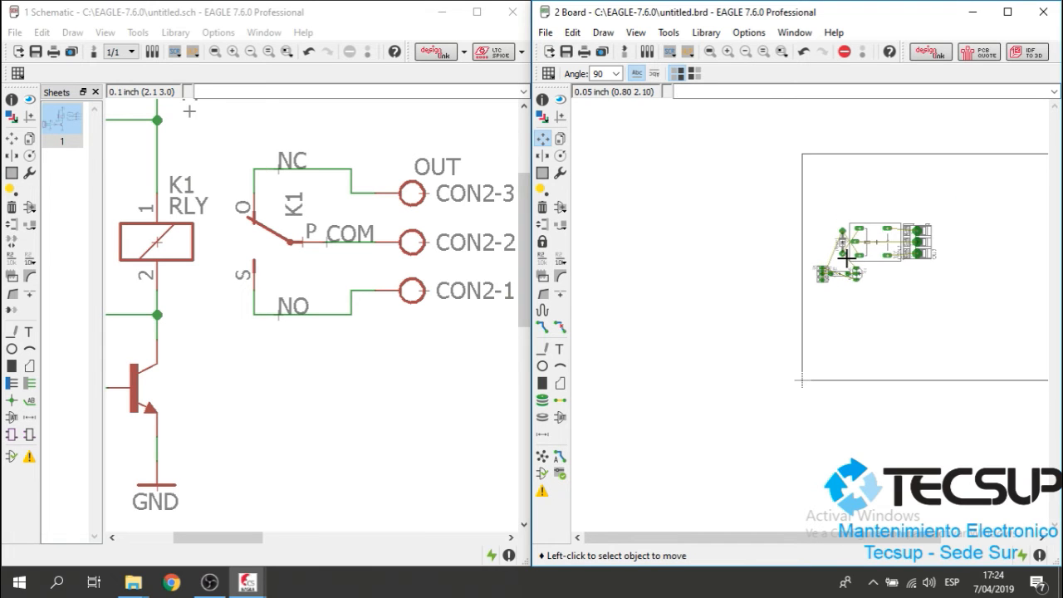
{"action": "scroll", "coordinate": [871, 258], "scroll_direction": "up", "scroll_amount": 4}
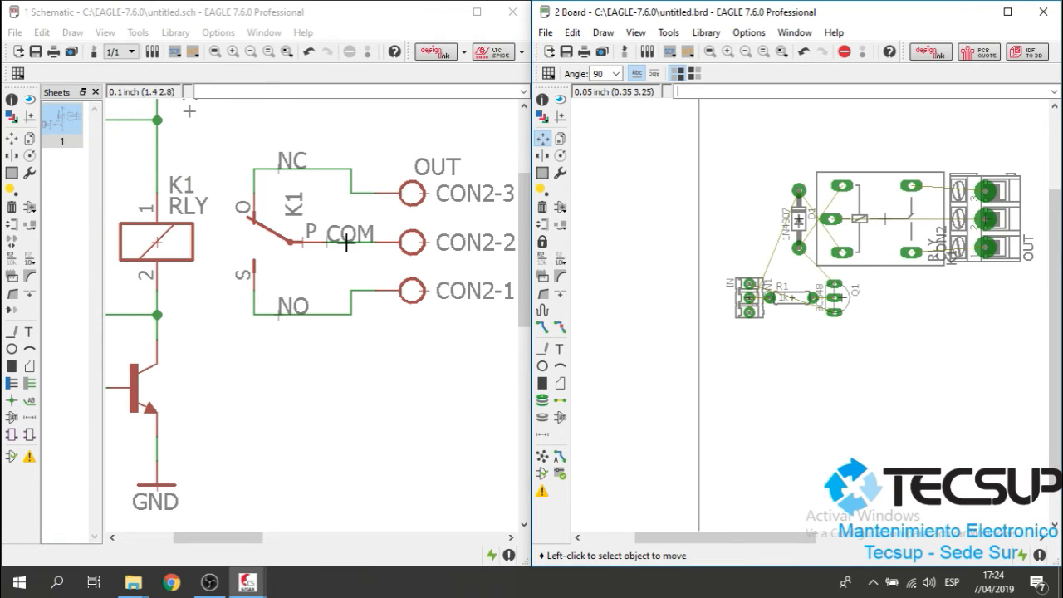
{"action": "scroll", "coordinate": [349, 219], "scroll_direction": "down", "scroll_amount": 6}
{"action": "scroll", "coordinate": [314, 263], "scroll_direction": "up", "scroll_amount": 3}
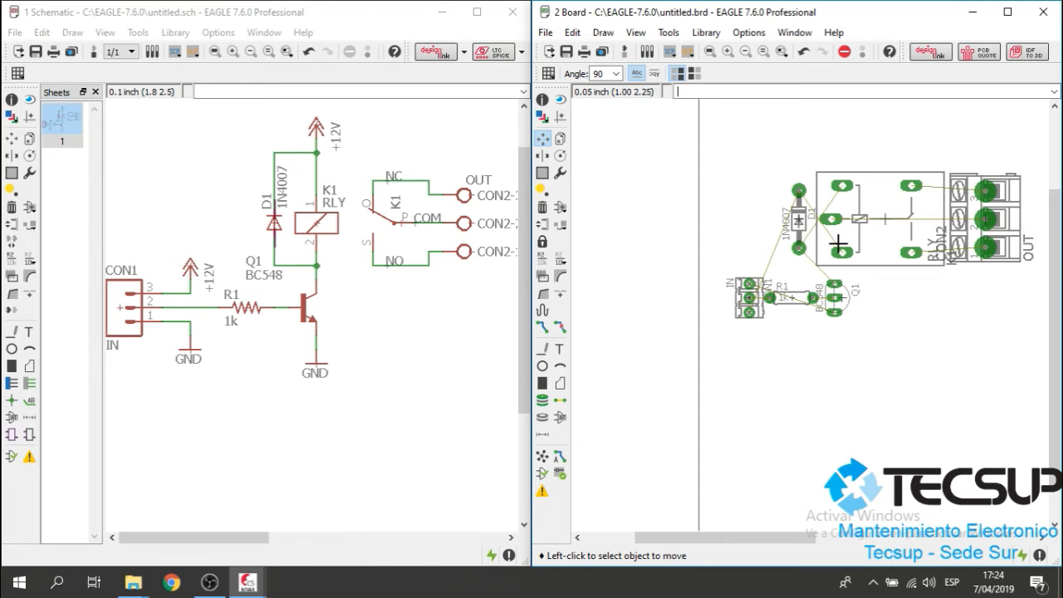
{"action": "scroll", "coordinate": [862, 265], "scroll_direction": "down", "scroll_amount": 3}
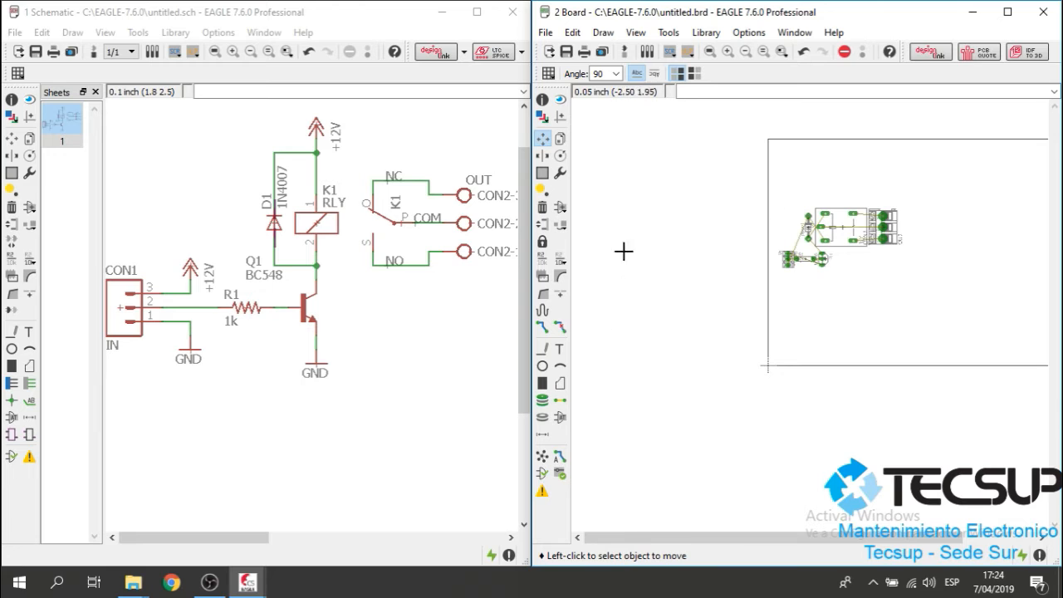
{"action": "scroll", "coordinate": [840, 283], "scroll_direction": "up", "scroll_amount": 2}
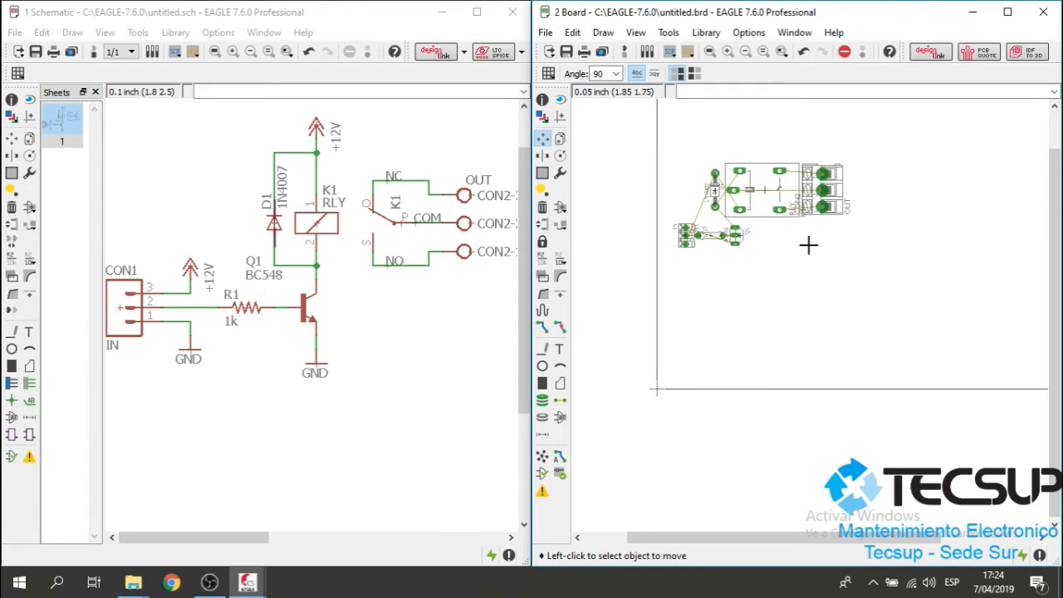
{"action": "scroll", "coordinate": [787, 205], "scroll_direction": "up", "scroll_amount": 2}
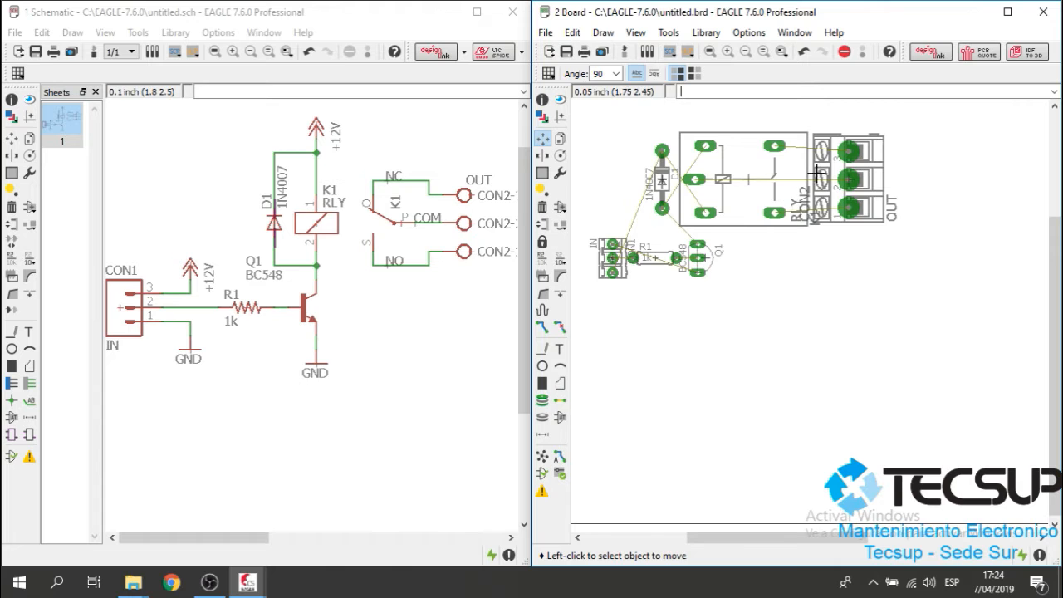
{"action": "scroll", "coordinate": [831, 170], "scroll_direction": "up", "scroll_amount": 2}
{"action": "scroll", "coordinate": [715, 197], "scroll_direction": "up", "scroll_amount": 2}
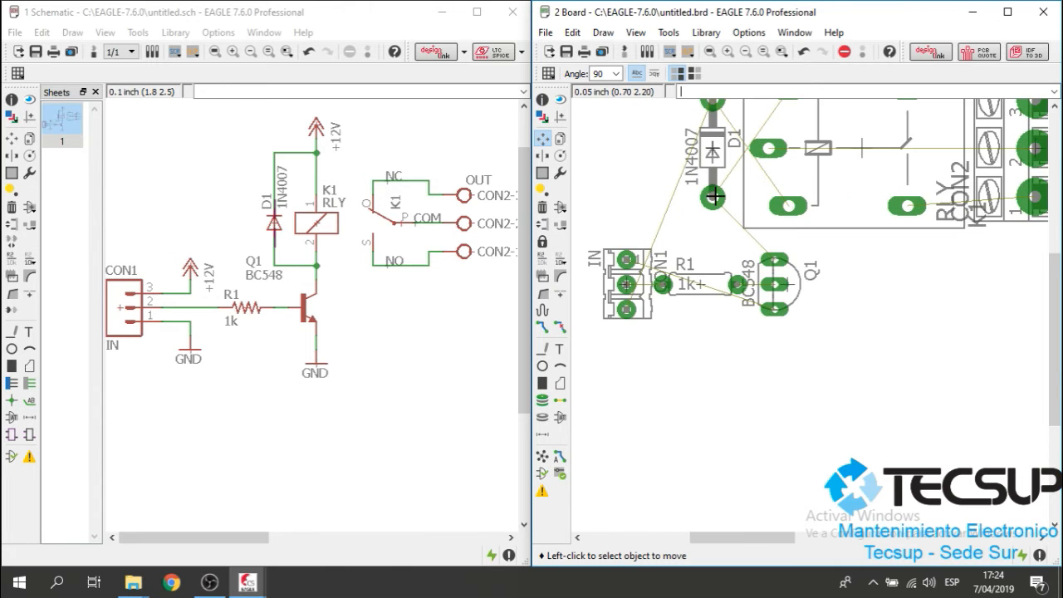
{"action": "scroll", "coordinate": [755, 201], "scroll_direction": "down", "scroll_amount": 3}
{"action": "scroll", "coordinate": [754, 201], "scroll_direction": "up", "scroll_amount": 2}
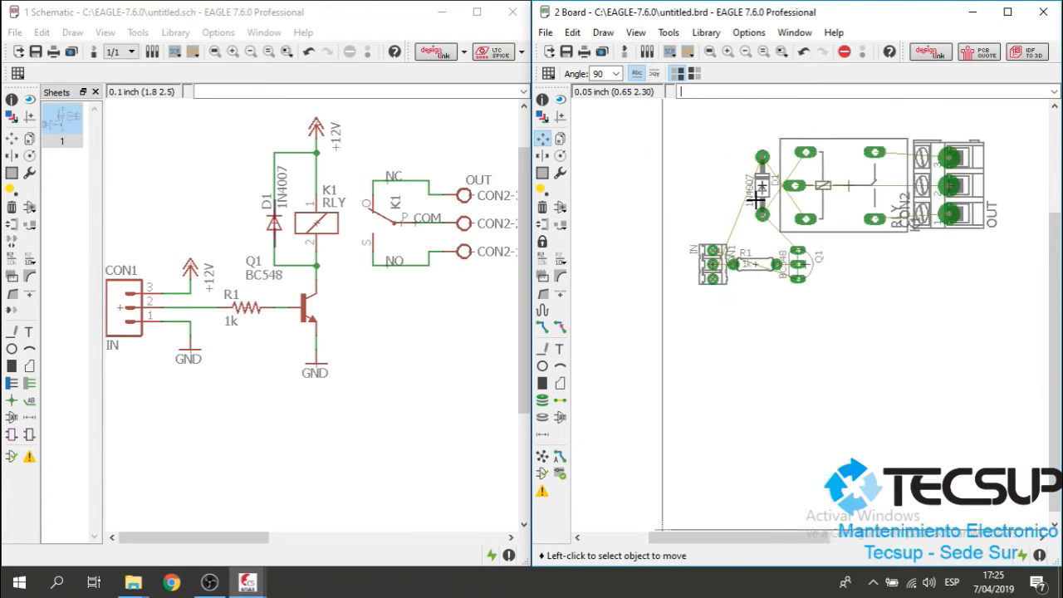
{"action": "scroll", "coordinate": [900, 220], "scroll_direction": "down", "scroll_amount": 2}
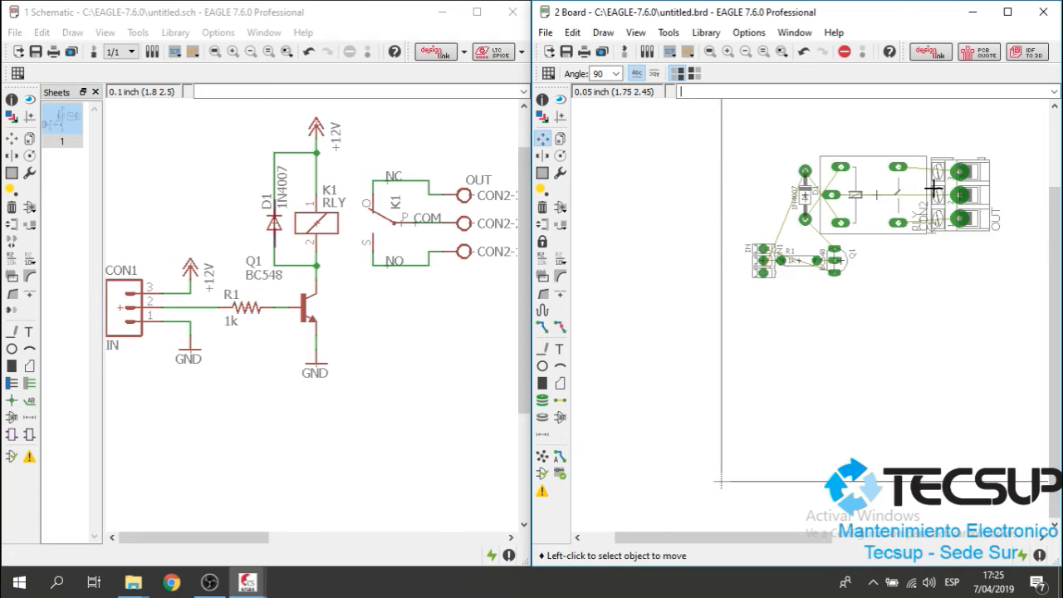
{"action": "scroll", "coordinate": [930, 187], "scroll_direction": "up", "scroll_amount": 3}
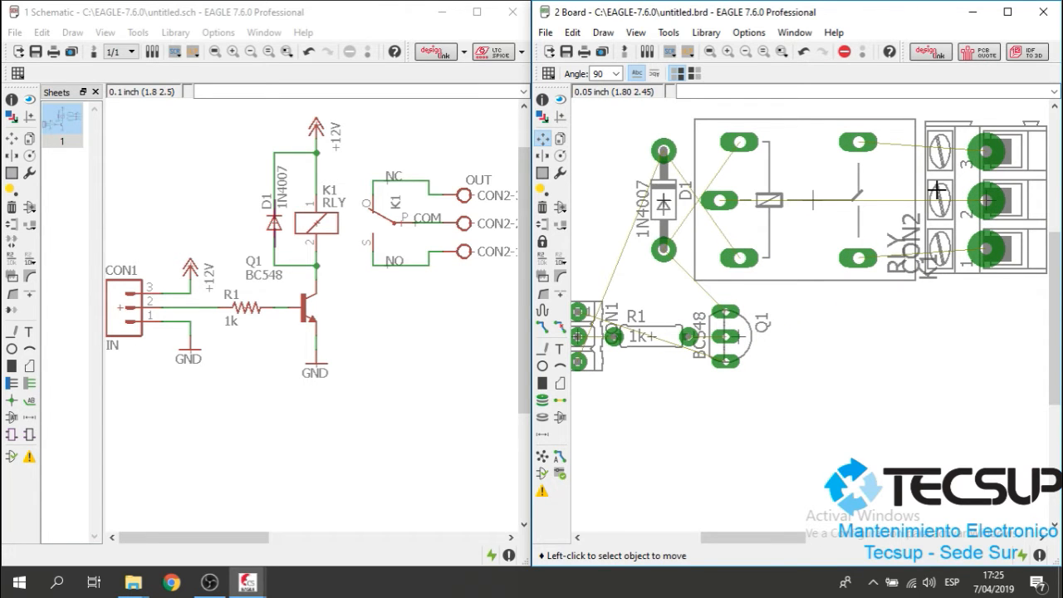
Maximize the board window, then rotate diode D1 by 180 degrees and place it slightly closer to relay K1.
{"action": "left_click", "coordinate": [1008, 12]}
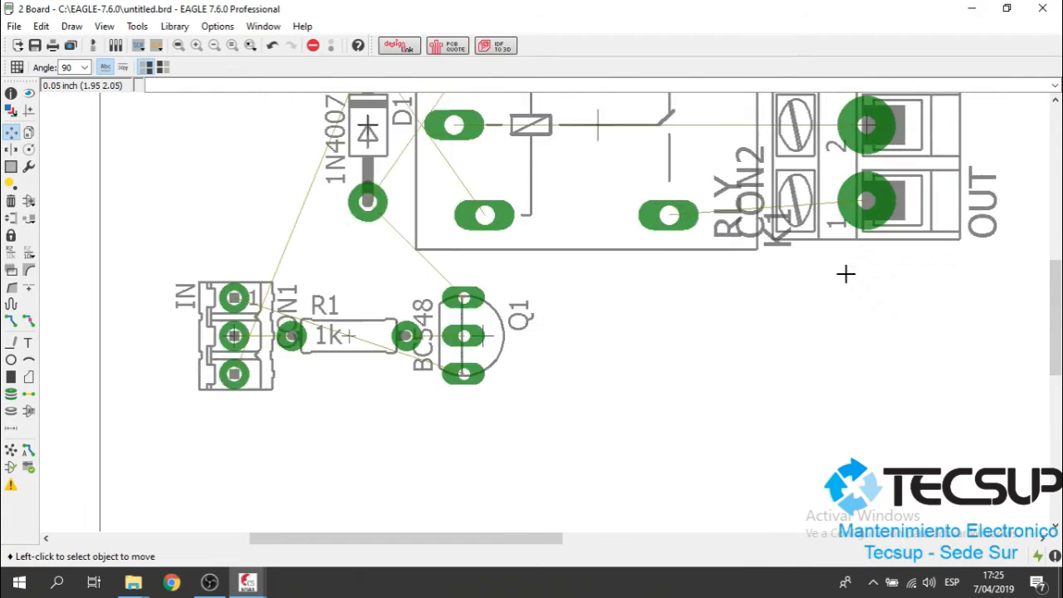
{"action": "scroll", "coordinate": [845, 273], "scroll_direction": "down", "scroll_amount": 3}
{"action": "scroll", "coordinate": [748, 261], "scroll_direction": "up", "scroll_amount": 3}
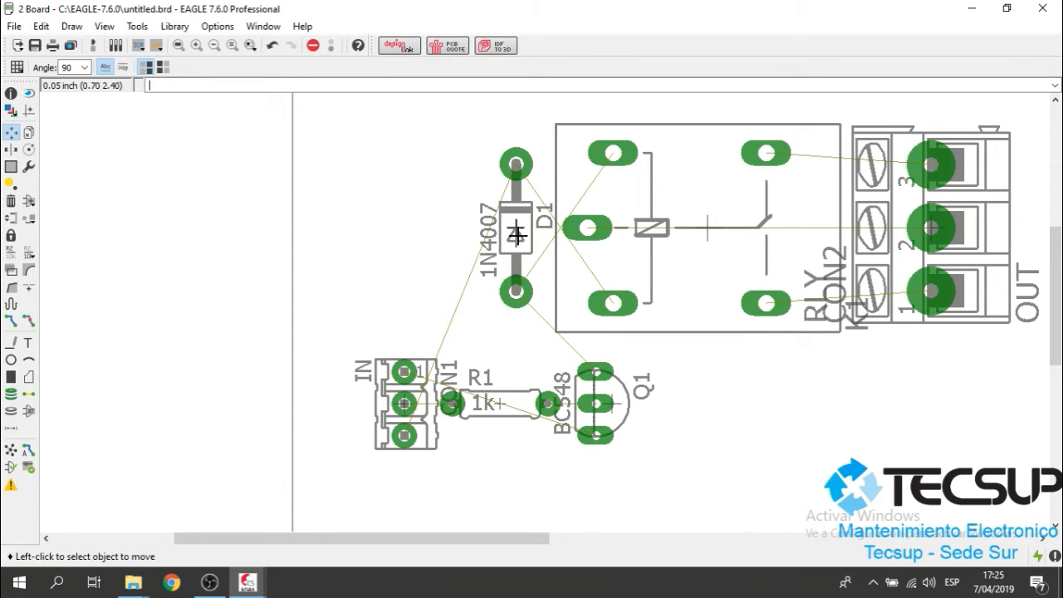
{"action": "left_click", "coordinate": [11, 132]}
{"action": "left_click", "coordinate": [513, 230]}
{"action": "right_click", "coordinate": [516, 231]}
{"action": "right_click", "coordinate": [516, 231]}
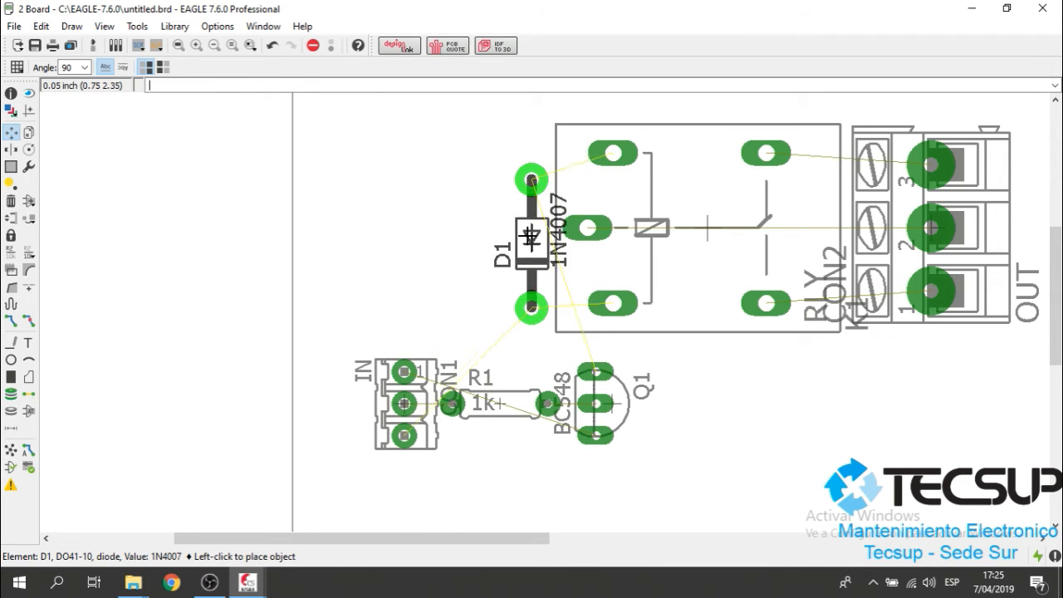
{"action": "left_click", "coordinate": [529, 225]}
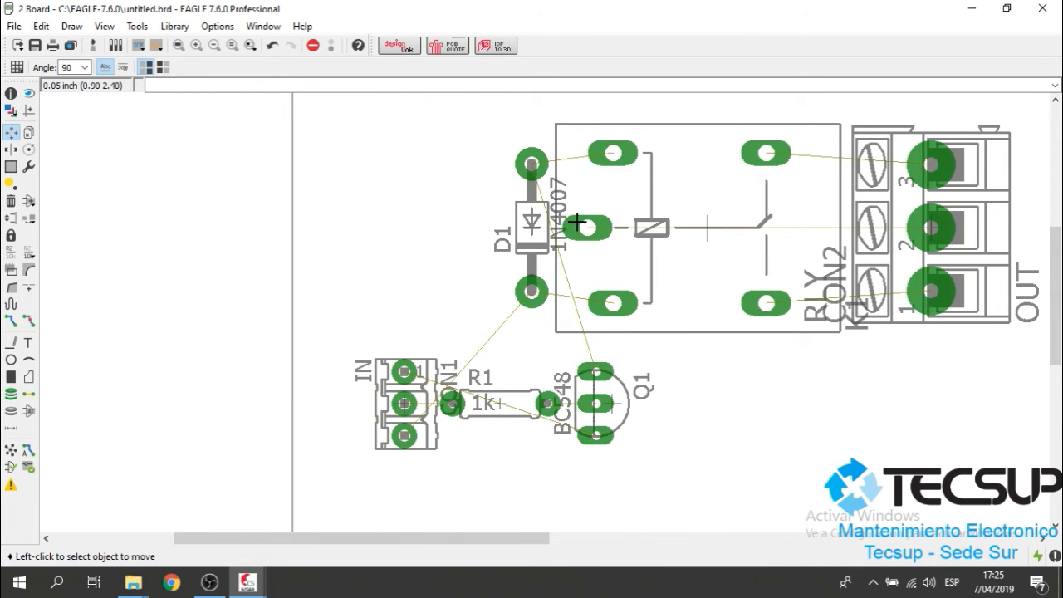
Examine the airwires linking diode D1 to relay K1's coil pads, transistor Q1 and connector CON1.
{"action": "scroll", "coordinate": [577, 222], "scroll_direction": "up", "scroll_amount": 2}
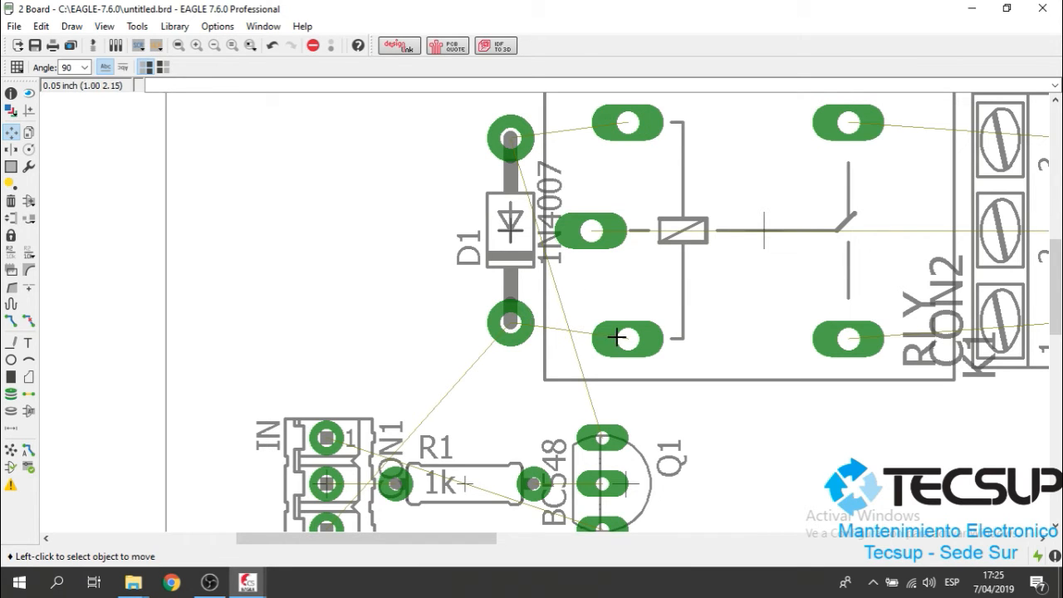
{"action": "scroll", "coordinate": [679, 276], "scroll_direction": "down", "scroll_amount": 2}
{"action": "scroll", "coordinate": [681, 281], "scroll_direction": "up", "scroll_amount": 2}
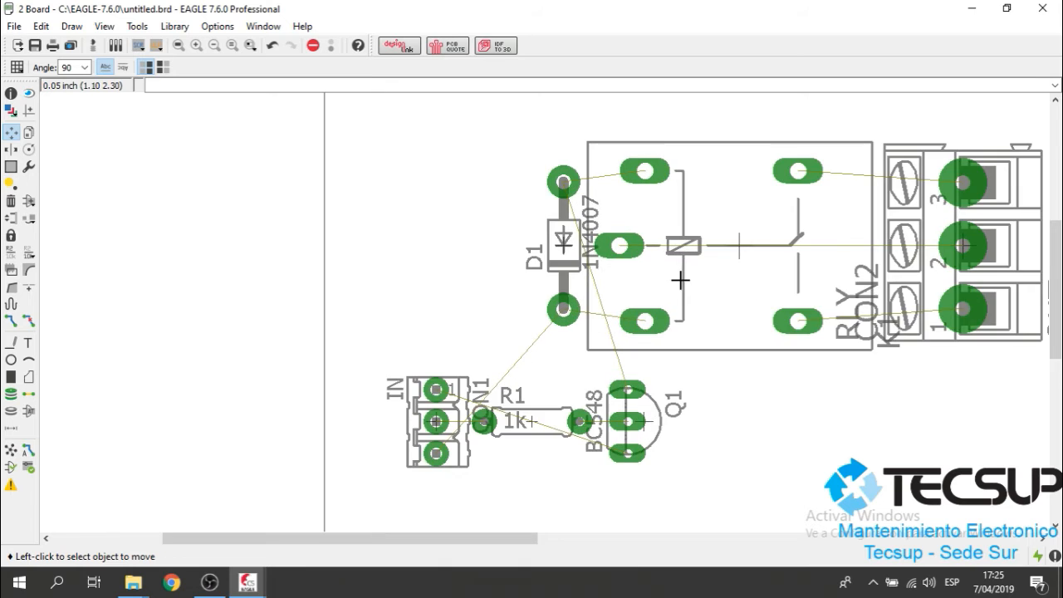
{"action": "scroll", "coordinate": [592, 229], "scroll_direction": "down", "scroll_amount": 2}
{"action": "scroll", "coordinate": [615, 266], "scroll_direction": "up", "scroll_amount": 2}
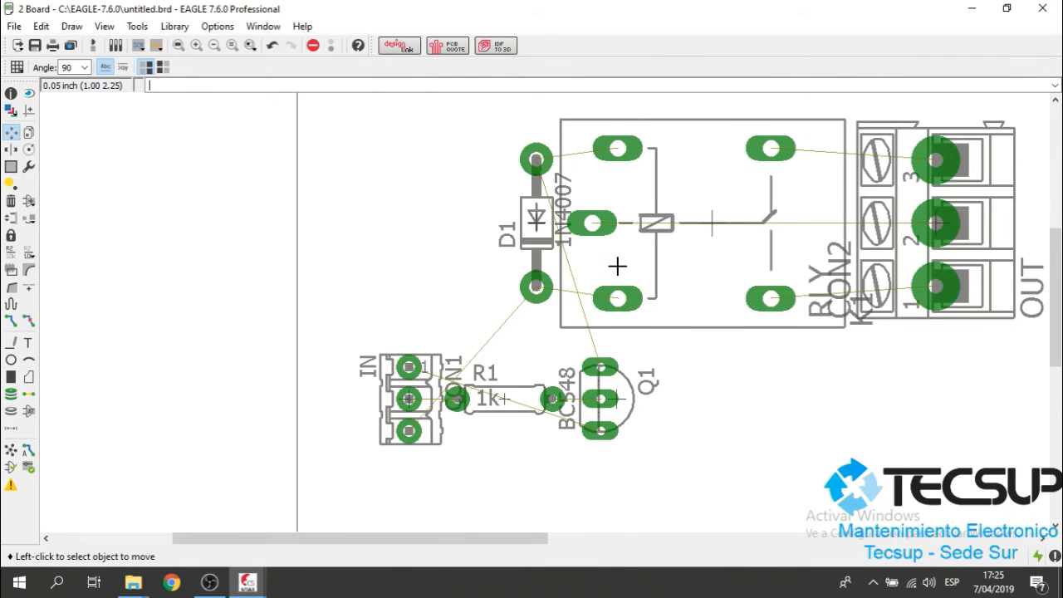
{"action": "scroll", "coordinate": [617, 266], "scroll_direction": "down", "scroll_amount": 2}
{"action": "scroll", "coordinate": [612, 323], "scroll_direction": "up", "scroll_amount": 5}
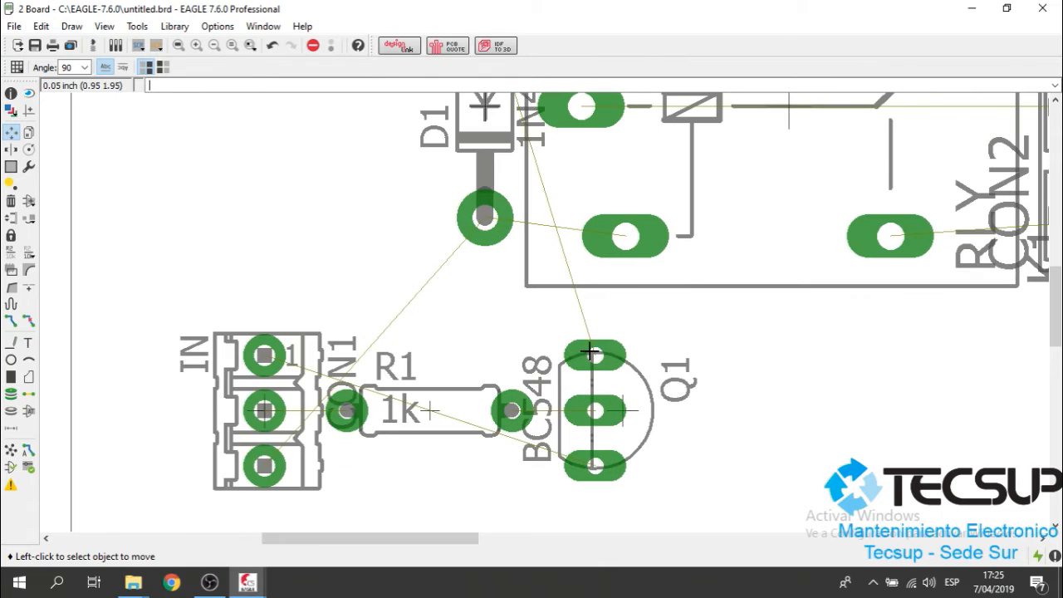
{"action": "scroll", "coordinate": [577, 336], "scroll_direction": "down", "scroll_amount": 3}
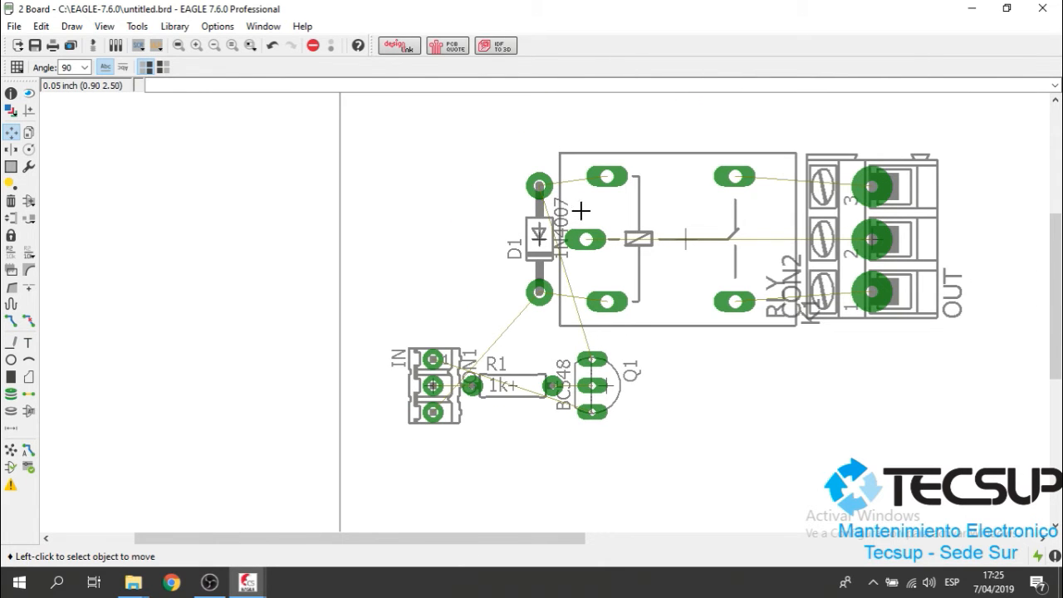
{"action": "scroll", "coordinate": [670, 270], "scroll_direction": "up", "scroll_amount": 2}
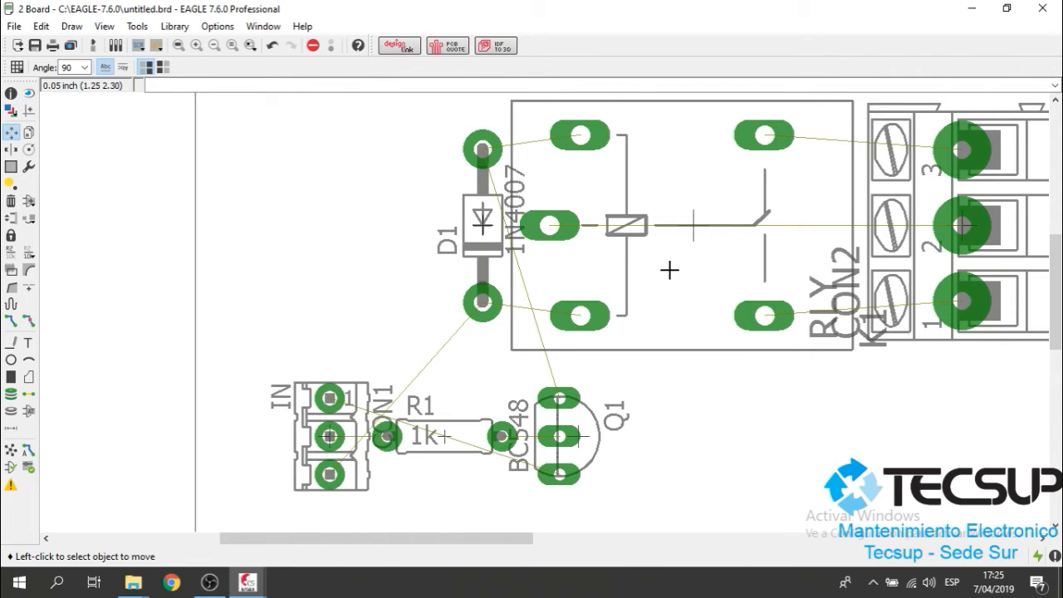
{"action": "scroll", "coordinate": [669, 243], "scroll_direction": "down", "scroll_amount": 2}
{"action": "scroll", "coordinate": [658, 239], "scroll_direction": "up", "scroll_amount": 2}
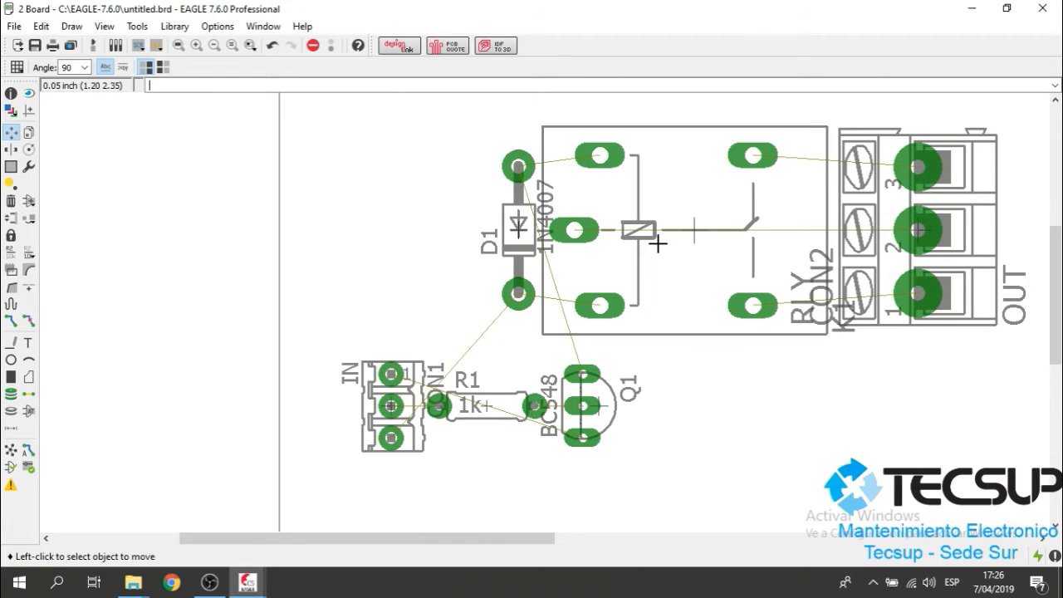
Move diode D1 from beside relay K1 to below connector CON2 and inspect its airwires to K1, Q1 and CON1.
{"action": "left_click", "coordinate": [515, 227]}
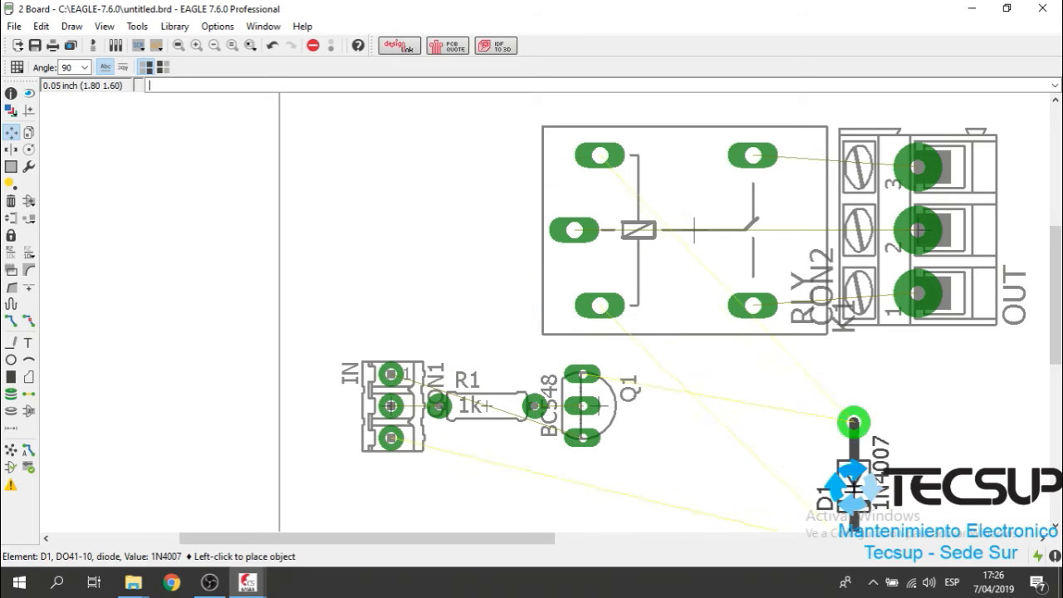
{"action": "left_click", "coordinate": [933, 420]}
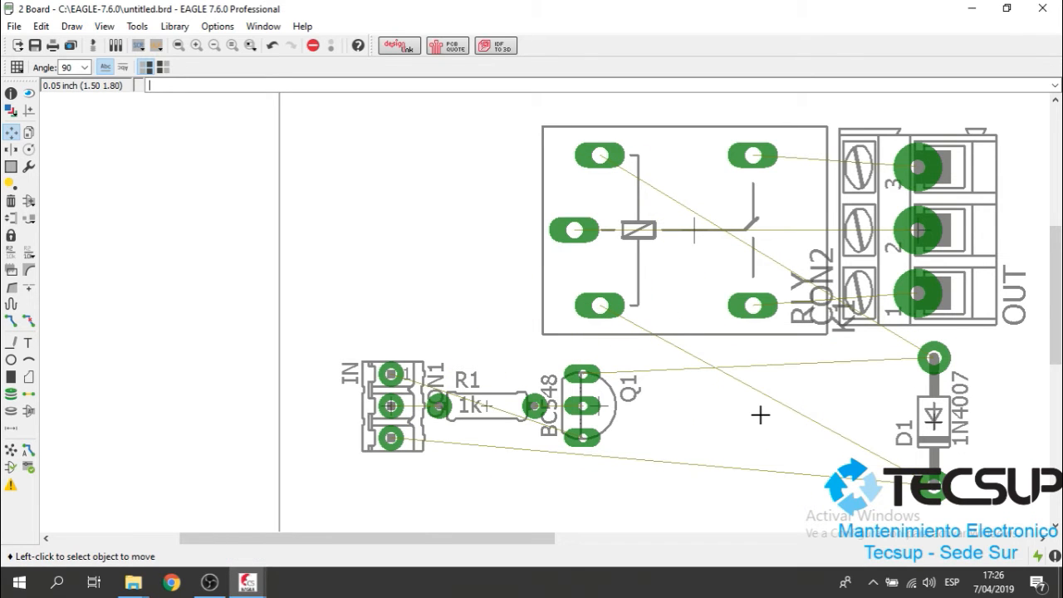
{"action": "scroll", "coordinate": [933, 376], "scroll_direction": "up", "scroll_amount": 3}
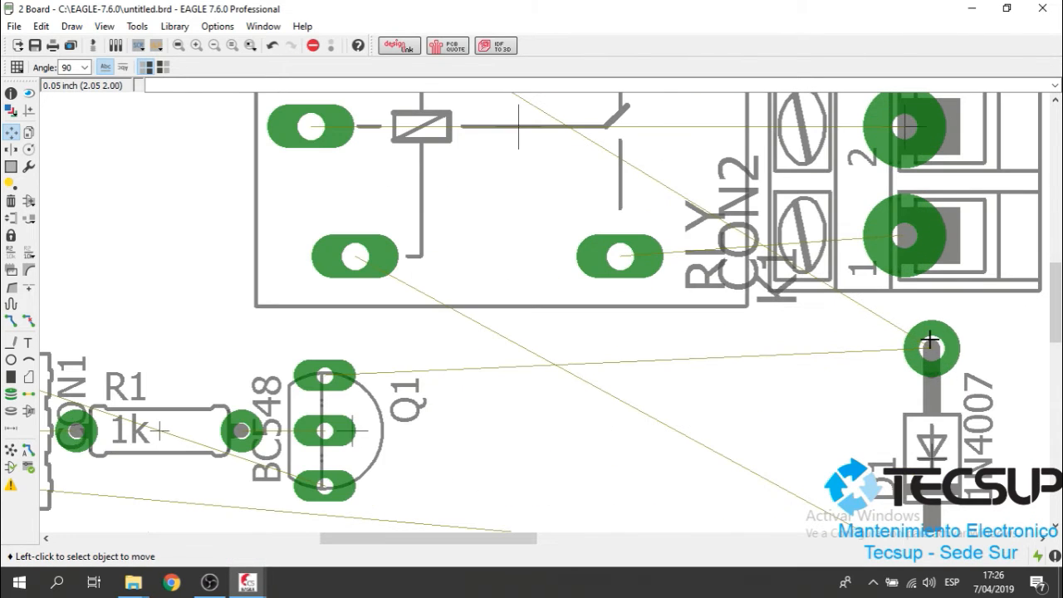
{"action": "scroll", "coordinate": [932, 347], "scroll_direction": "down", "scroll_amount": 2}
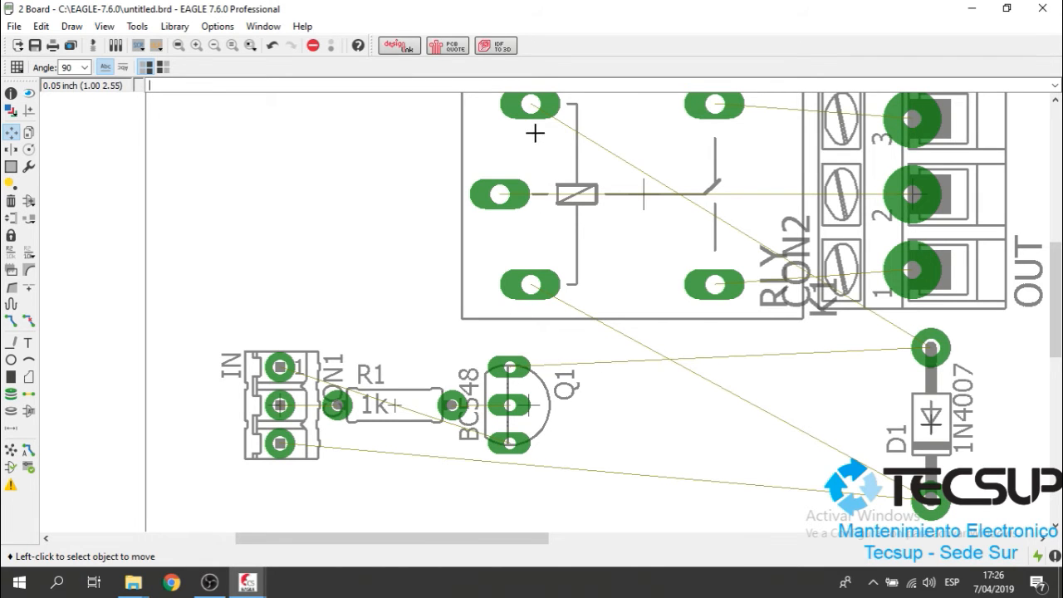
{"action": "scroll", "coordinate": [831, 412], "scroll_direction": "down", "scroll_amount": 1}
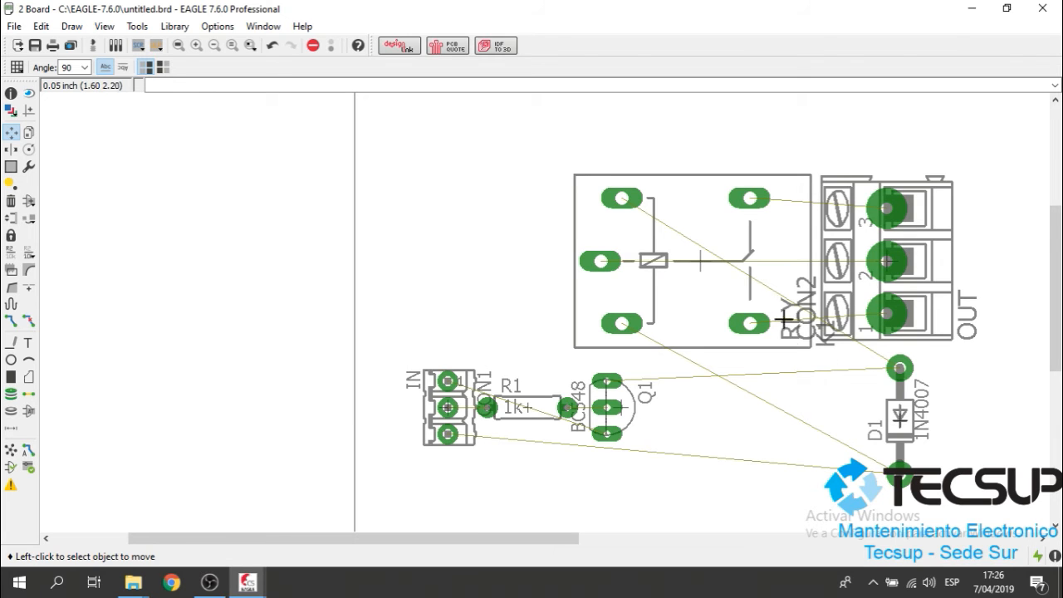
Recalculate the airwires with diode D1 below CON2 and inspect its links to relay K1 and transistor Q1.
{"action": "scroll", "coordinate": [797, 385], "scroll_direction": "up", "scroll_amount": 2}
{"action": "scroll", "coordinate": [797, 385], "scroll_direction": "down", "scroll_amount": 1}
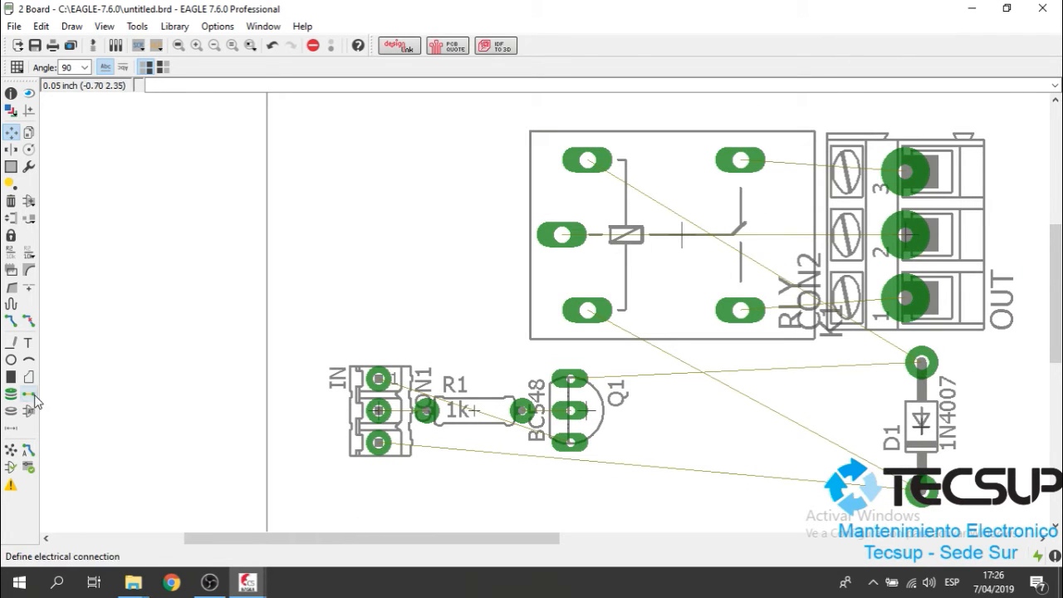
{"action": "left_click", "coordinate": [11, 453]}
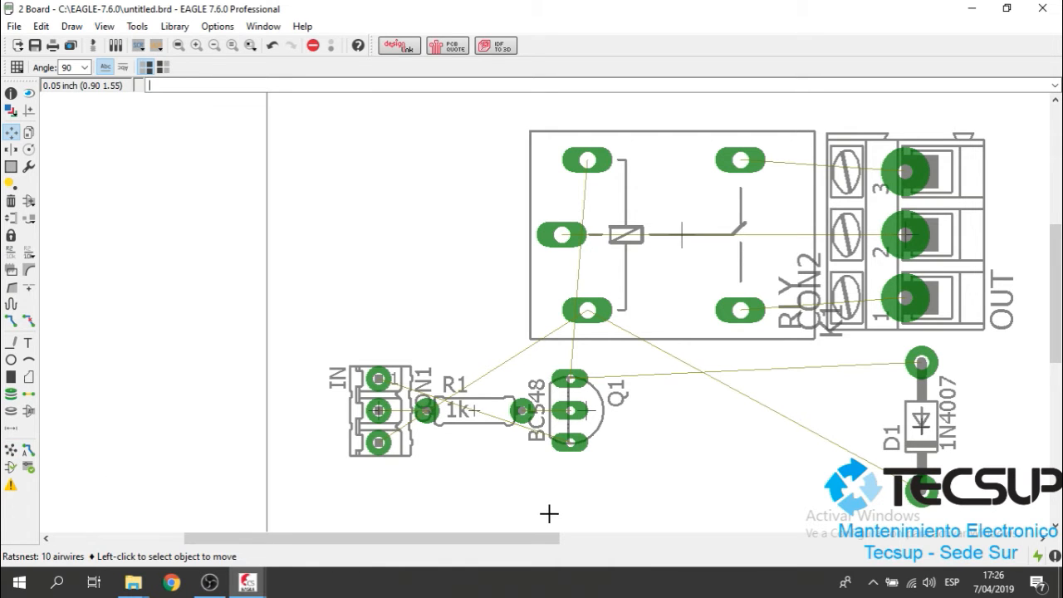
{"action": "scroll", "coordinate": [577, 399], "scroll_direction": "up", "scroll_amount": 2}
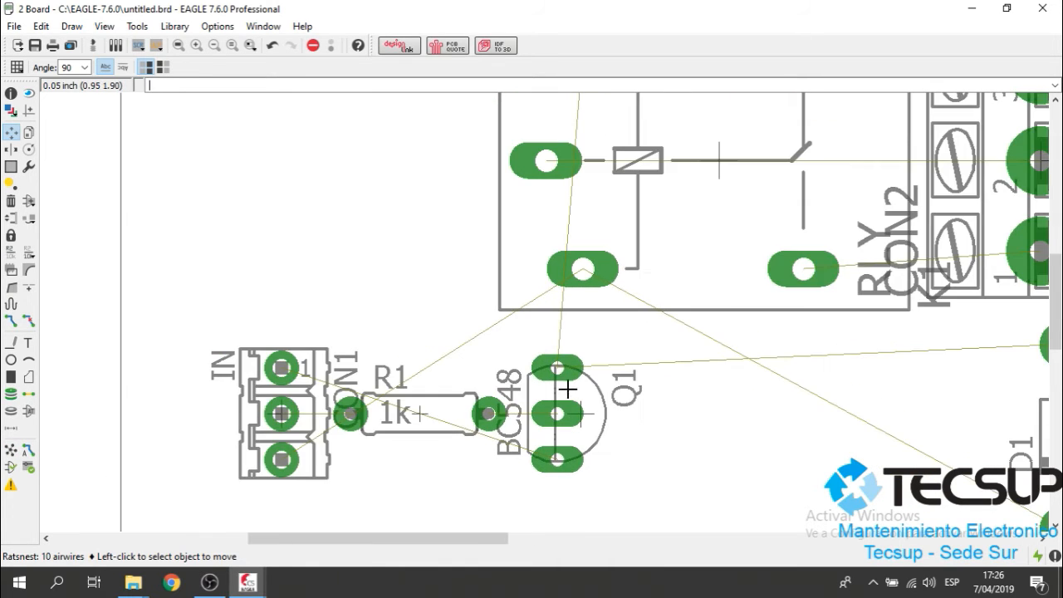
{"action": "scroll", "coordinate": [567, 393], "scroll_direction": "down", "scroll_amount": 1}
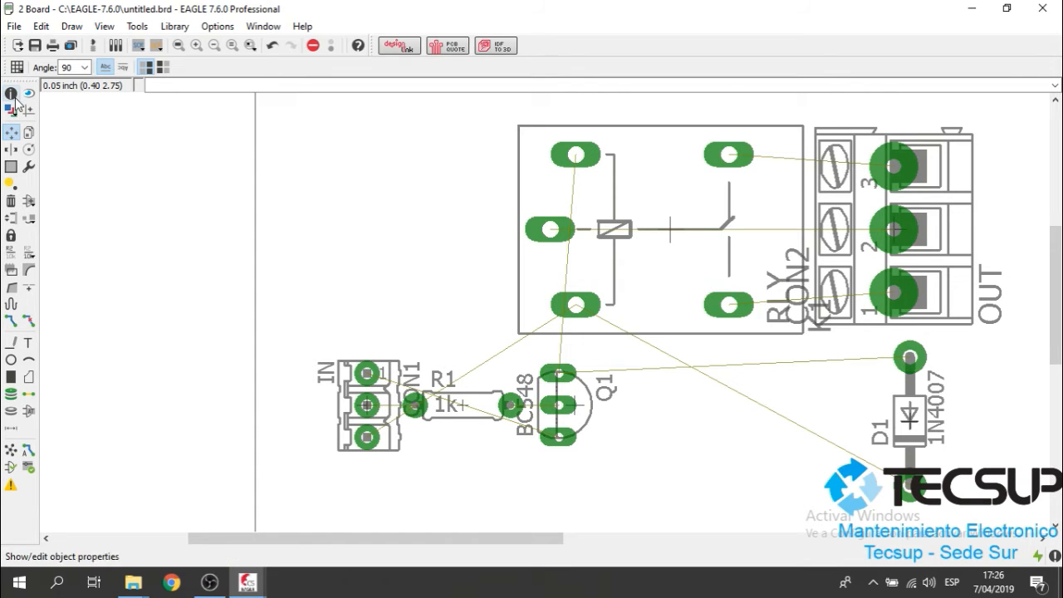
Move diode D1 back beside relay K1's coil pads and recalculate the airwires.
{"action": "left_click", "coordinate": [908, 417]}
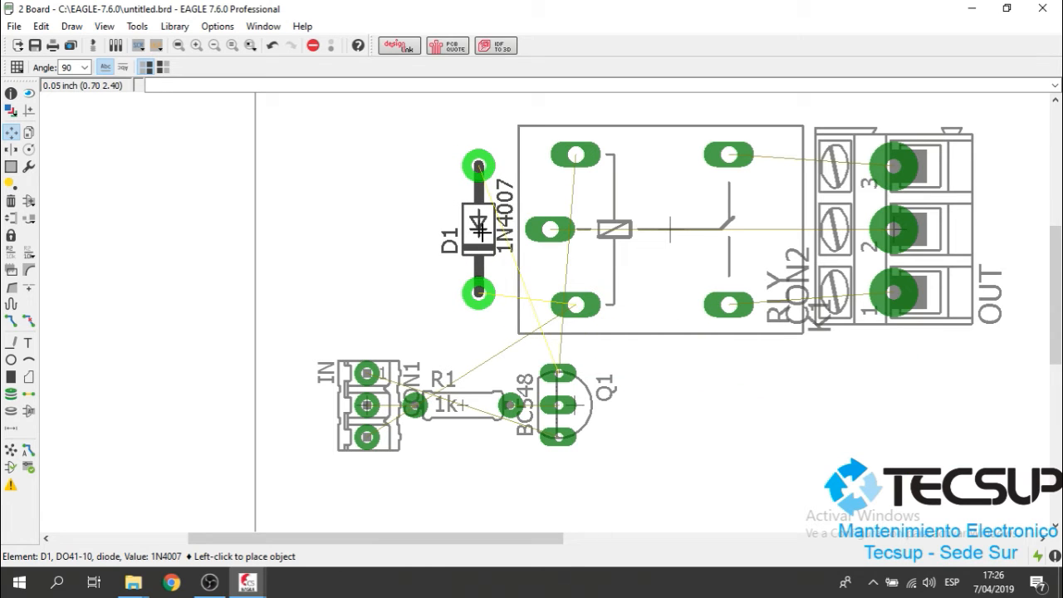
{"action": "left_click", "coordinate": [494, 230]}
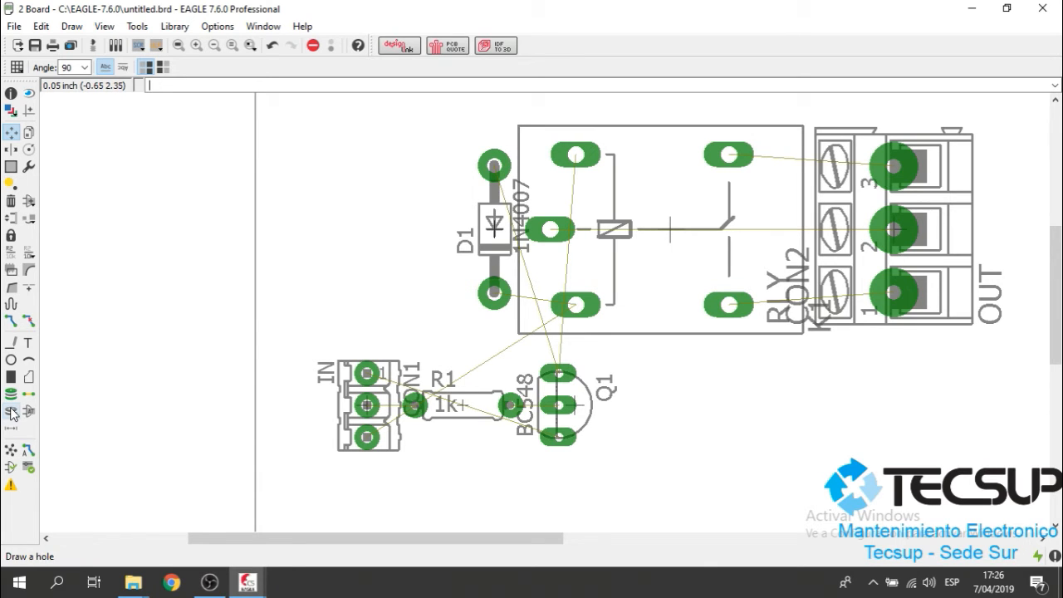
{"action": "left_click", "coordinate": [11, 449]}
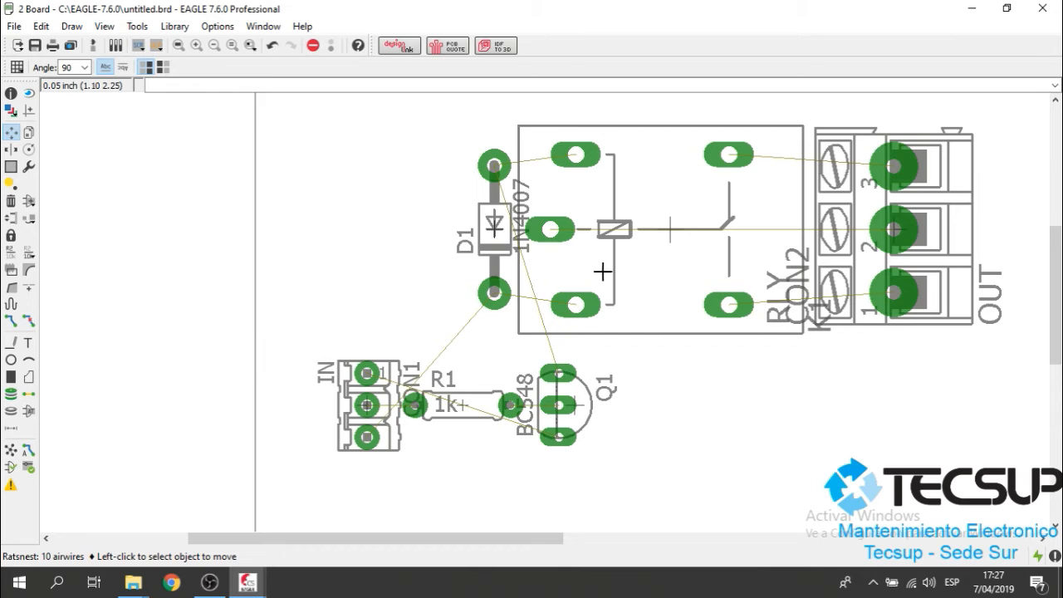
Move transistor Q1 from beside R1 to next to diode D1, aligning its upper pin with the diode's upper pad.
{"action": "scroll", "coordinate": [710, 271], "scroll_direction": "down", "scroll_amount": 2}
{"action": "scroll", "coordinate": [586, 237], "scroll_direction": "up", "scroll_amount": 2}
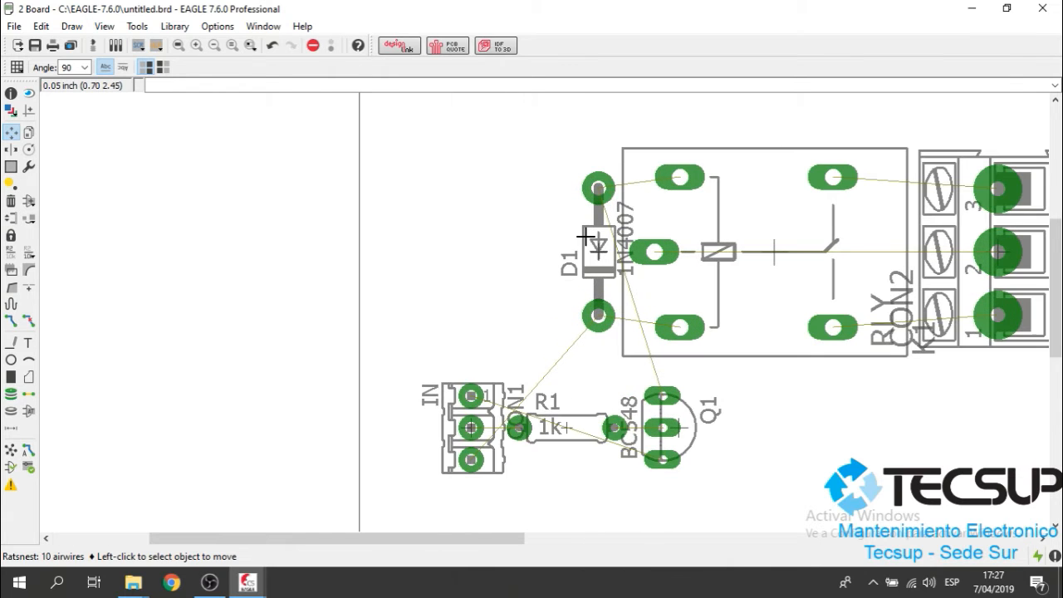
{"action": "scroll", "coordinate": [598, 246], "scroll_direction": "down", "scroll_amount": 1}
{"action": "scroll", "coordinate": [633, 349], "scroll_direction": "up", "scroll_amount": 1}
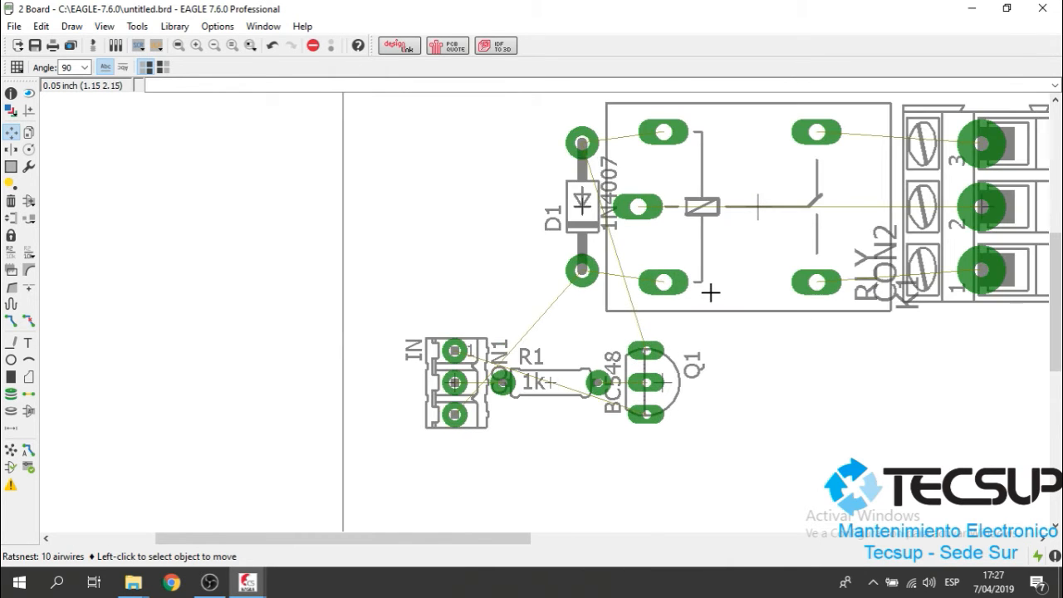
{"action": "scroll", "coordinate": [710, 289], "scroll_direction": "down", "scroll_amount": 1}
{"action": "scroll", "coordinate": [704, 338], "scroll_direction": "up", "scroll_amount": 2}
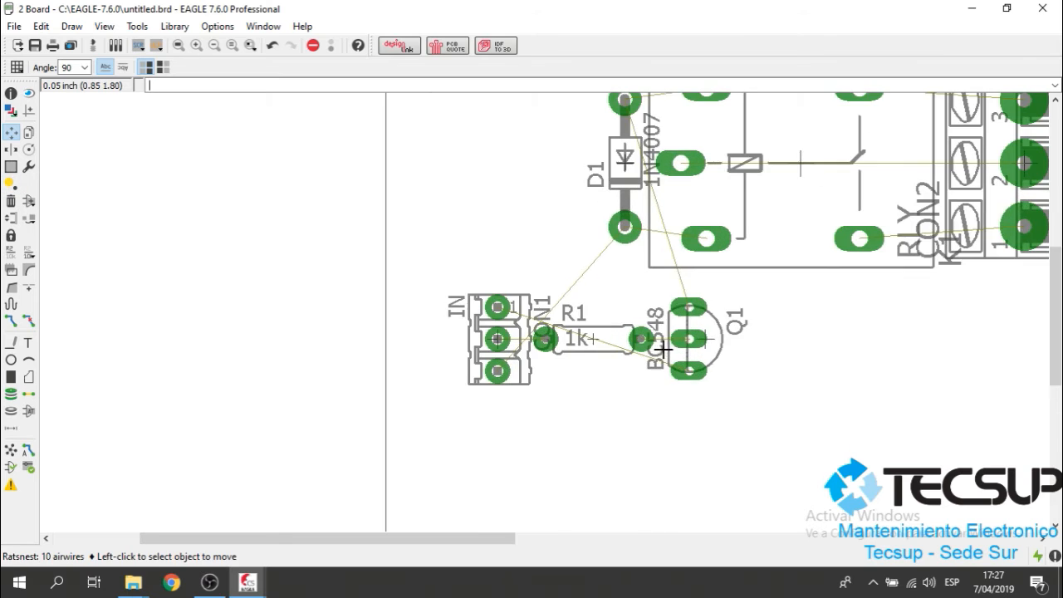
{"action": "left_click", "coordinate": [705, 338]}
{"action": "scroll", "coordinate": [672, 363], "scroll_direction": "down", "scroll_amount": 2}
{"action": "right_click", "coordinate": [612, 225]}
{"action": "right_click", "coordinate": [612, 225]}
{"action": "scroll", "coordinate": [582, 217], "scroll_direction": "up", "scroll_amount": 2}
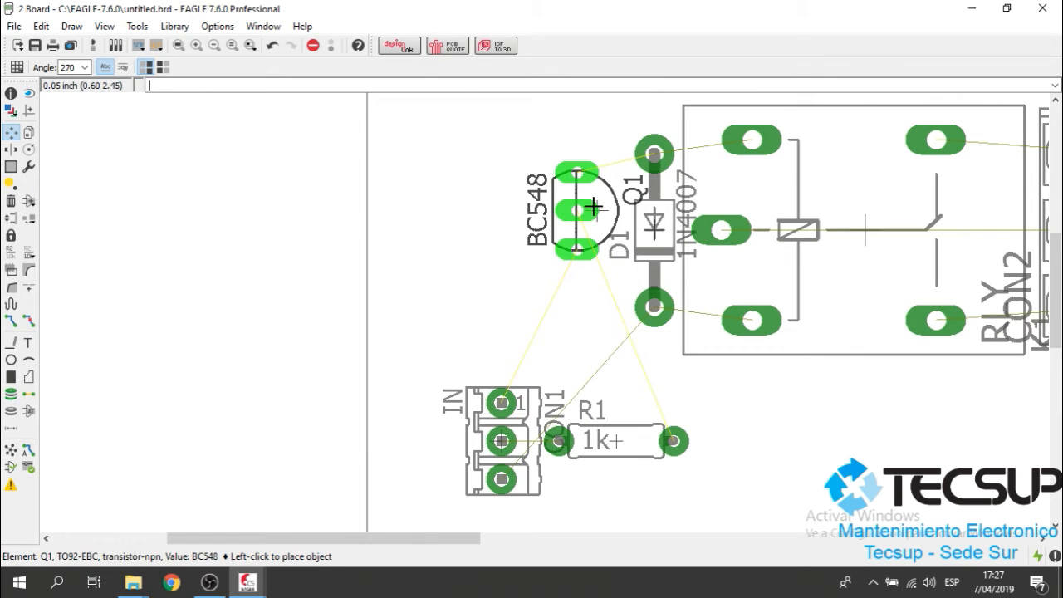
{"action": "left_click", "coordinate": [600, 192]}
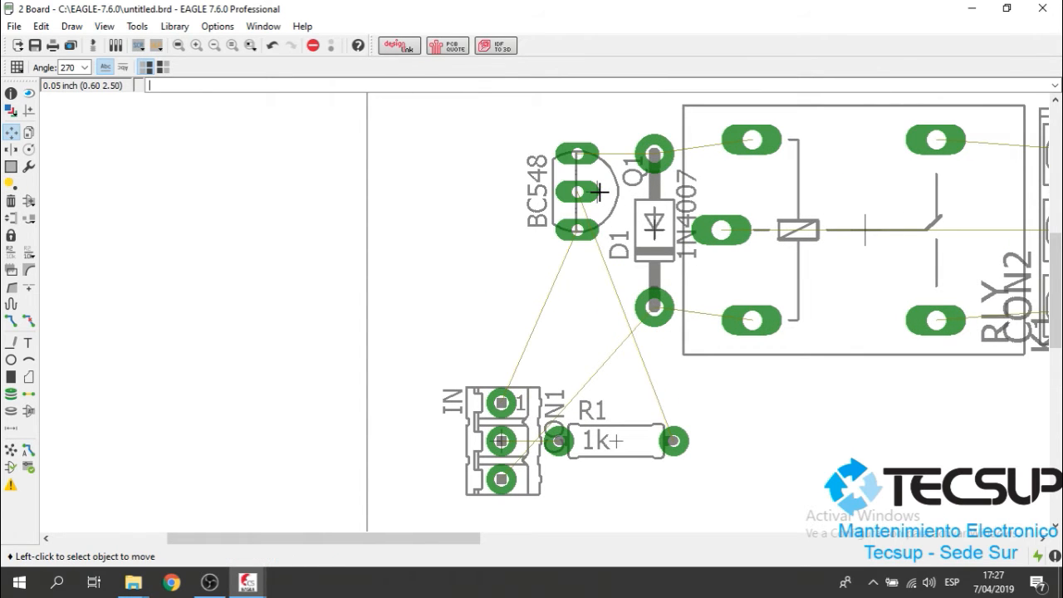
Rotate resistor R1 to 90 degrees and place it beside transistor Q1, then move connector CON1 up beside the resistor.
{"action": "left_click", "coordinate": [622, 442]}
{"action": "right_click", "coordinate": [521, 283]}
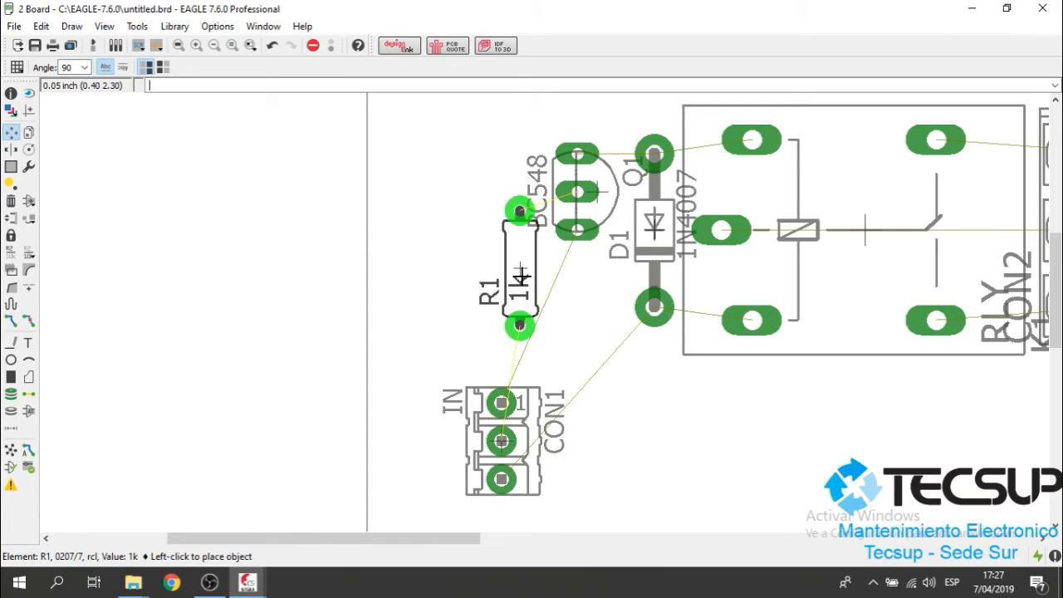
{"action": "left_click", "coordinate": [521, 247]}
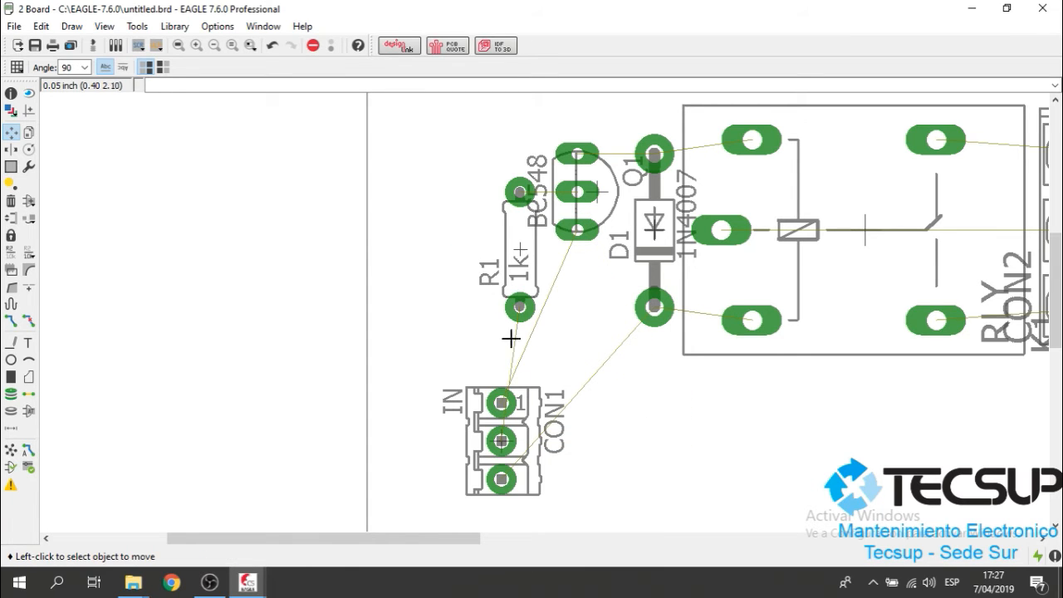
{"action": "left_click", "coordinate": [492, 462]}
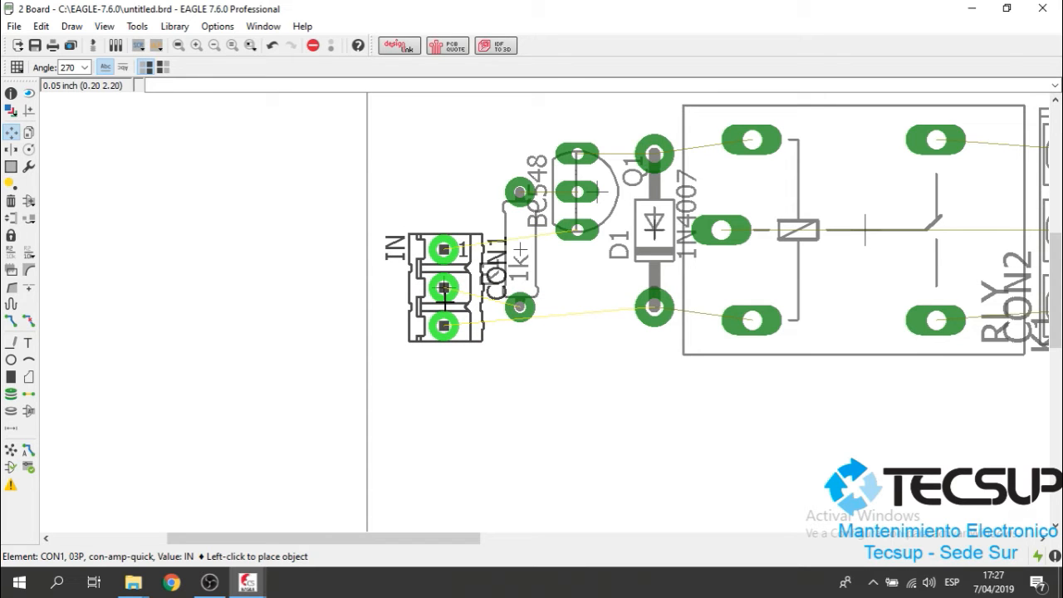
{"action": "left_click", "coordinate": [444, 289]}
Move resistor R1 into the gap between transistor Q1 and diode D1.
{"action": "scroll", "coordinate": [619, 243], "scroll_direction": "up", "scroll_amount": 2}
{"action": "left_click", "coordinate": [485, 260]}
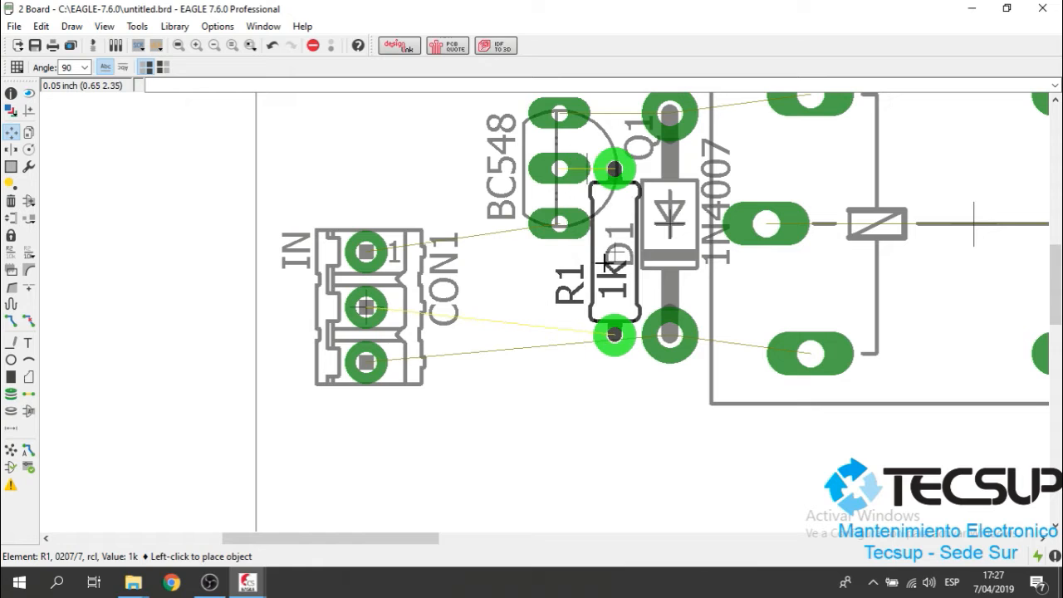
{"action": "left_click", "coordinate": [624, 260]}
Rotate transistor Q1 to 180 degrees and place it with its row of pins level with diode D1's upper pad.
{"action": "scroll", "coordinate": [573, 288], "scroll_direction": "down", "scroll_amount": 1}
{"action": "left_click", "coordinate": [557, 226]}
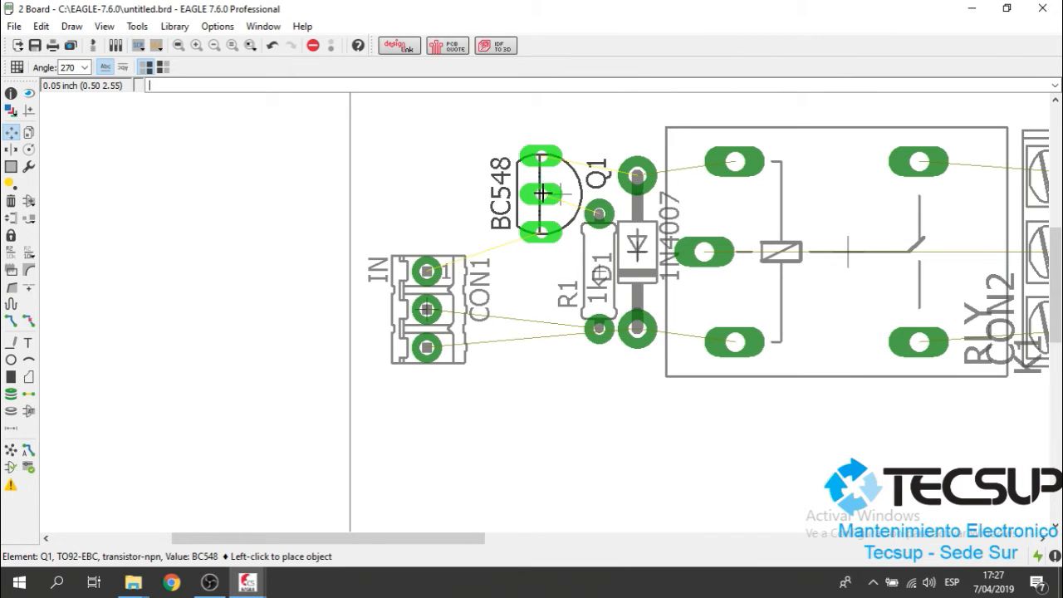
{"action": "right_click", "coordinate": [560, 176]}
{"action": "right_click", "coordinate": [560, 175]}
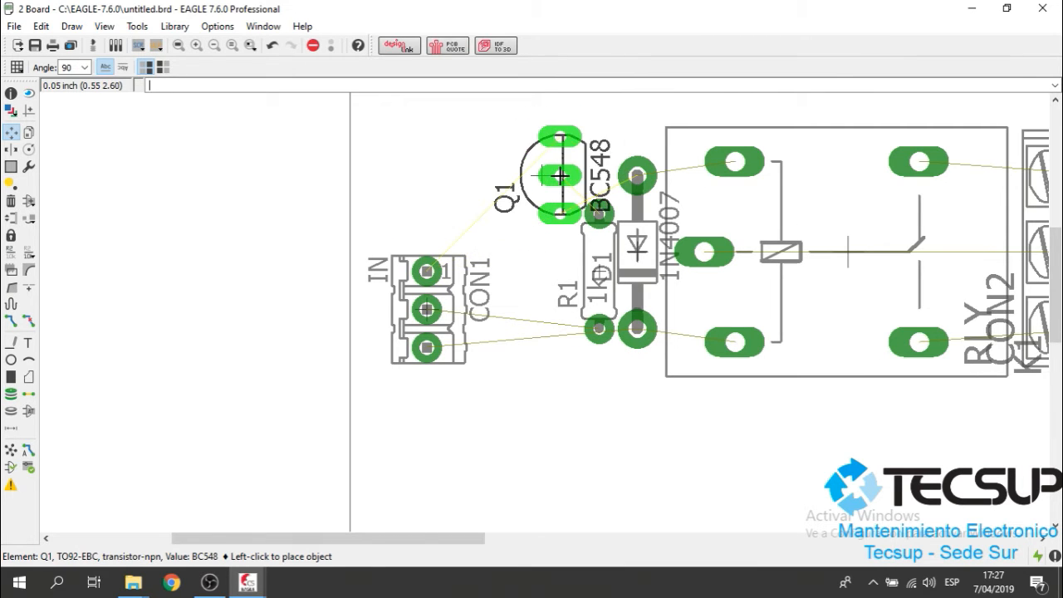
{"action": "right_click", "coordinate": [560, 176]}
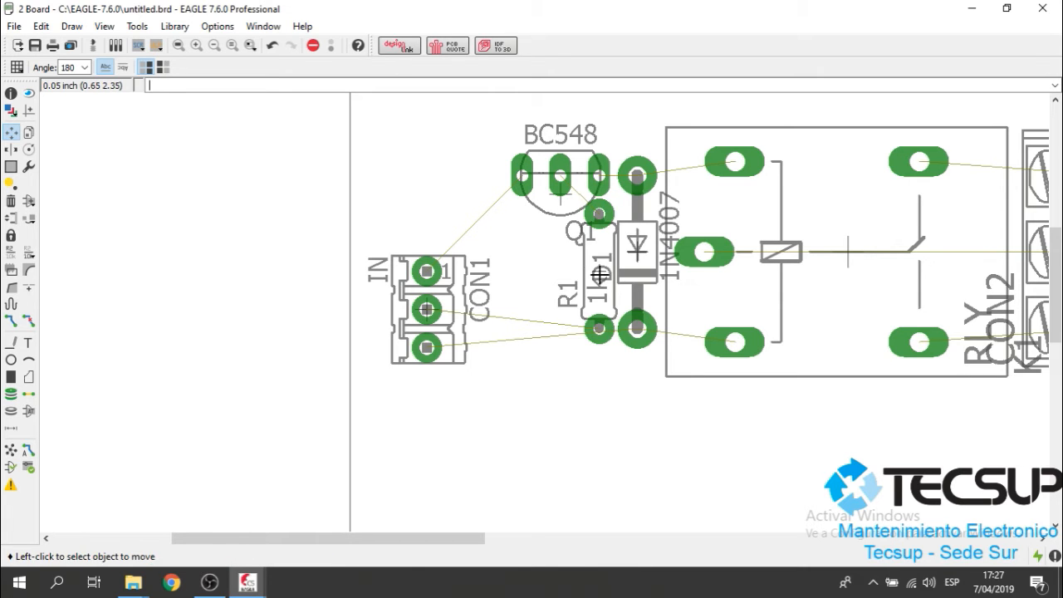
Place resistor R1 directly below transistor Q1's middle pin and move connector CON1 closer to the resistor.
{"action": "left_click", "coordinate": [599, 274]}
{"action": "left_click", "coordinate": [559, 287]}
{"action": "left_click", "coordinate": [427, 309]}
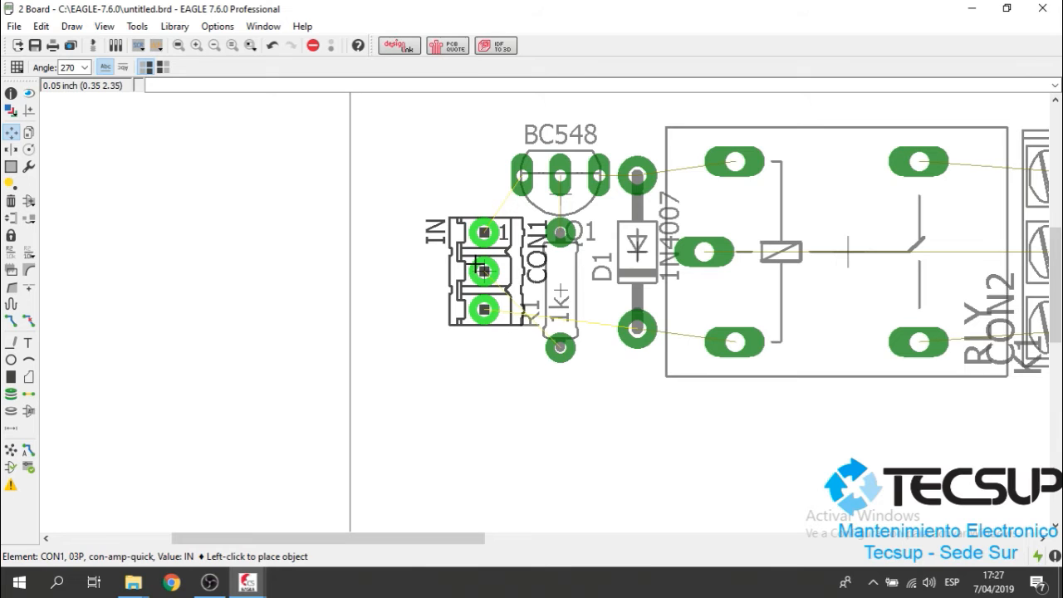
{"action": "left_click", "coordinate": [483, 270]}
Review the compact layout from CON1 to CON2 and recalculate its airwires.
{"action": "scroll", "coordinate": [634, 249], "scroll_direction": "down", "scroll_amount": 6}
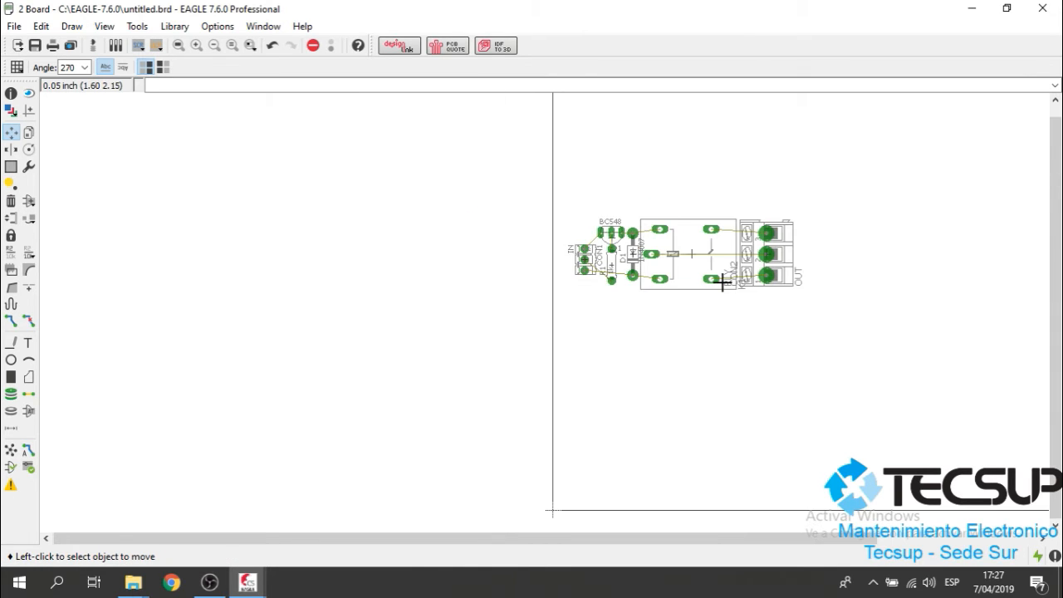
{"action": "scroll", "coordinate": [719, 282], "scroll_direction": "up", "scroll_amount": 3}
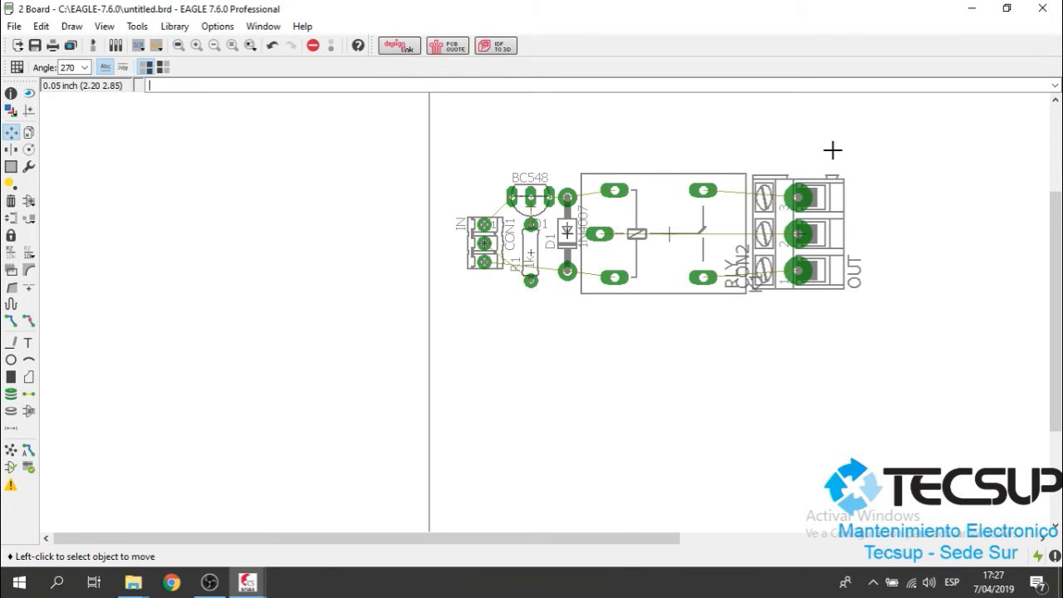
{"action": "scroll", "coordinate": [538, 225], "scroll_direction": "up", "scroll_amount": 3}
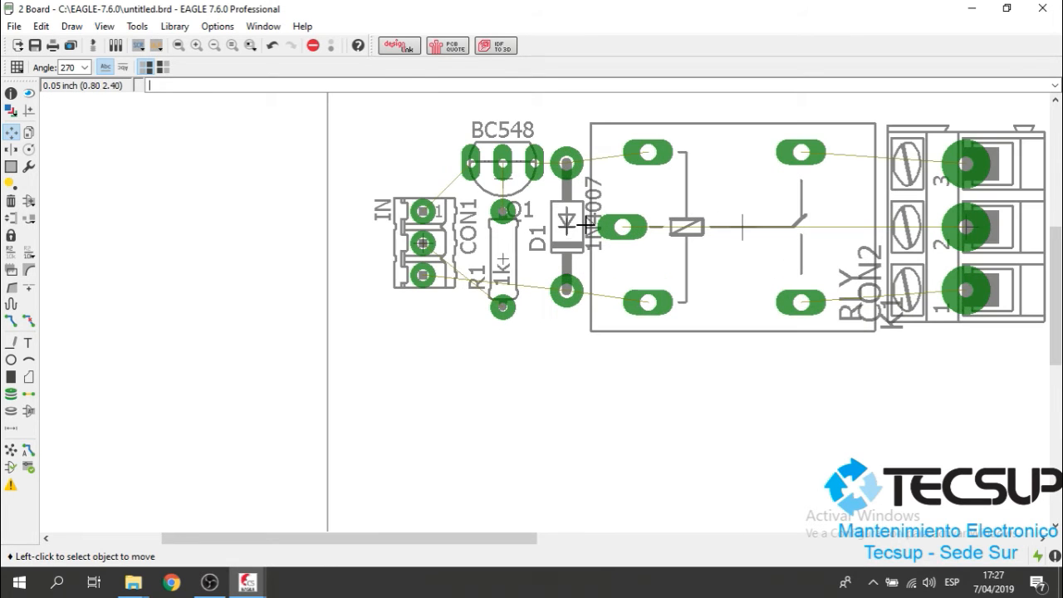
{"action": "scroll", "coordinate": [521, 249], "scroll_direction": "down", "scroll_amount": 1}
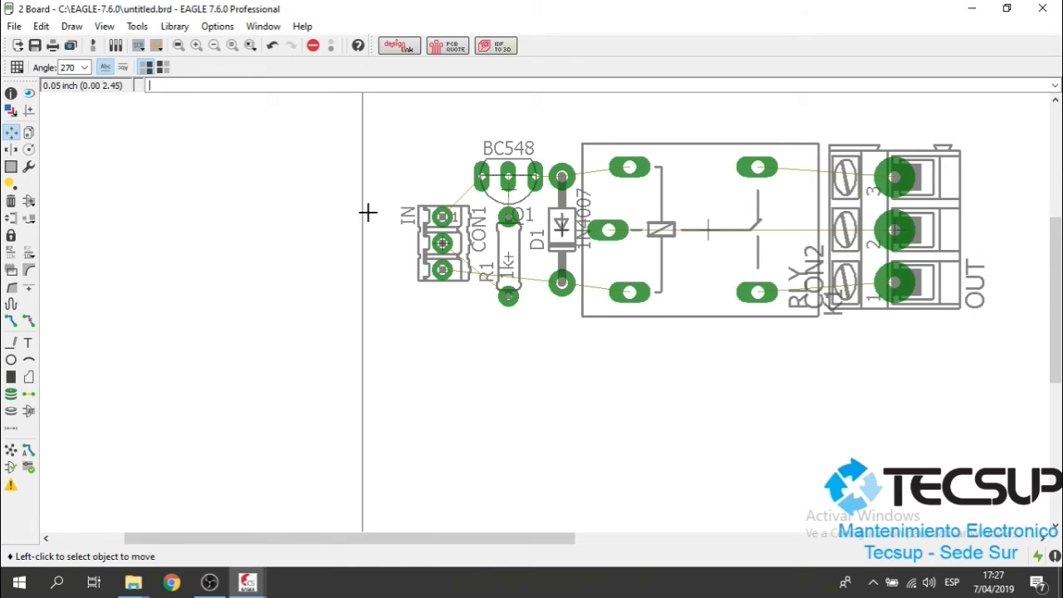
{"action": "left_click", "coordinate": [8, 452]}
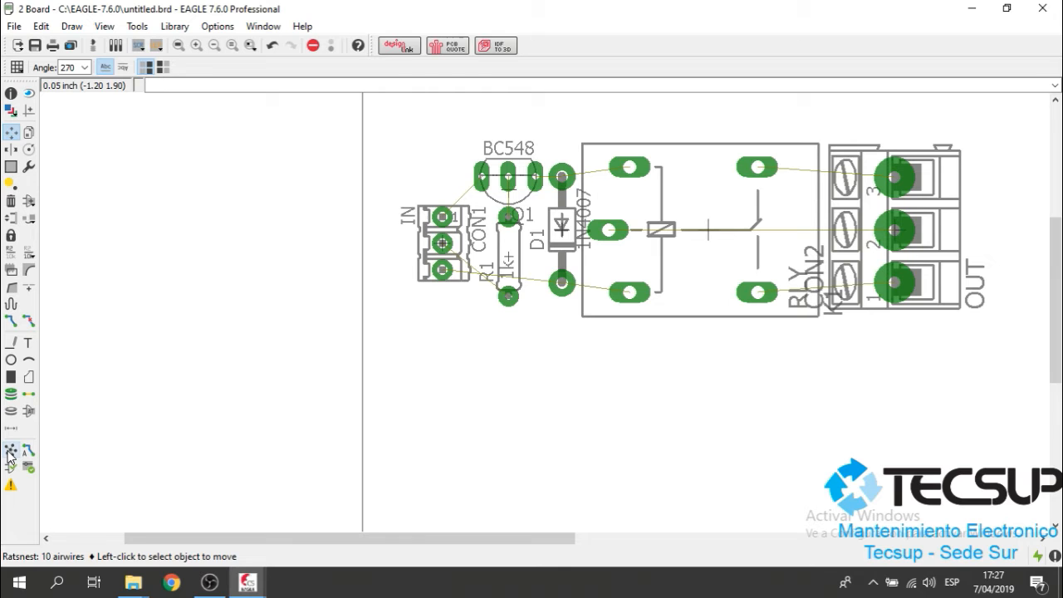
Examine the finished component arrangement and the space it takes up within the board outline.
{"action": "scroll", "coordinate": [589, 292], "scroll_direction": "down", "scroll_amount": 4}
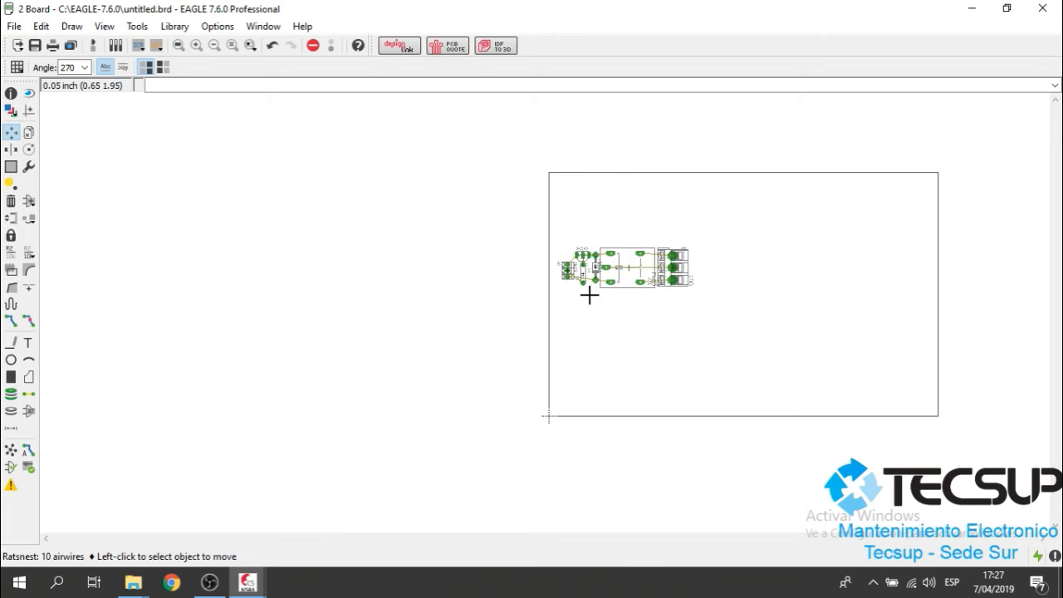
{"action": "scroll", "coordinate": [628, 280], "scroll_direction": "up", "scroll_amount": 3}
{"action": "scroll", "coordinate": [605, 251], "scroll_direction": "down", "scroll_amount": 1}
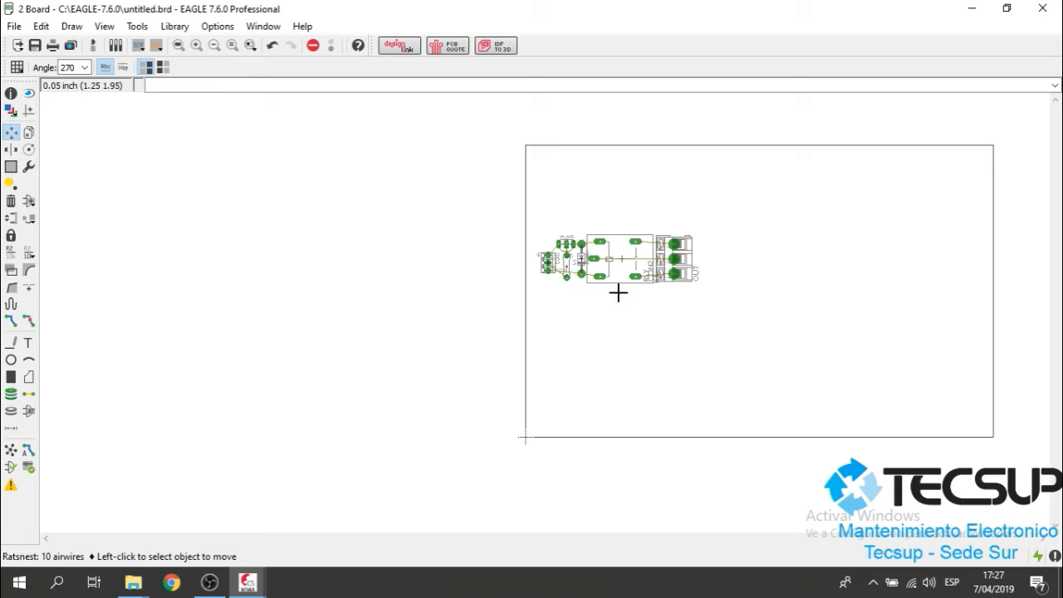
{"action": "scroll", "coordinate": [597, 275], "scroll_direction": "up", "scroll_amount": 3}
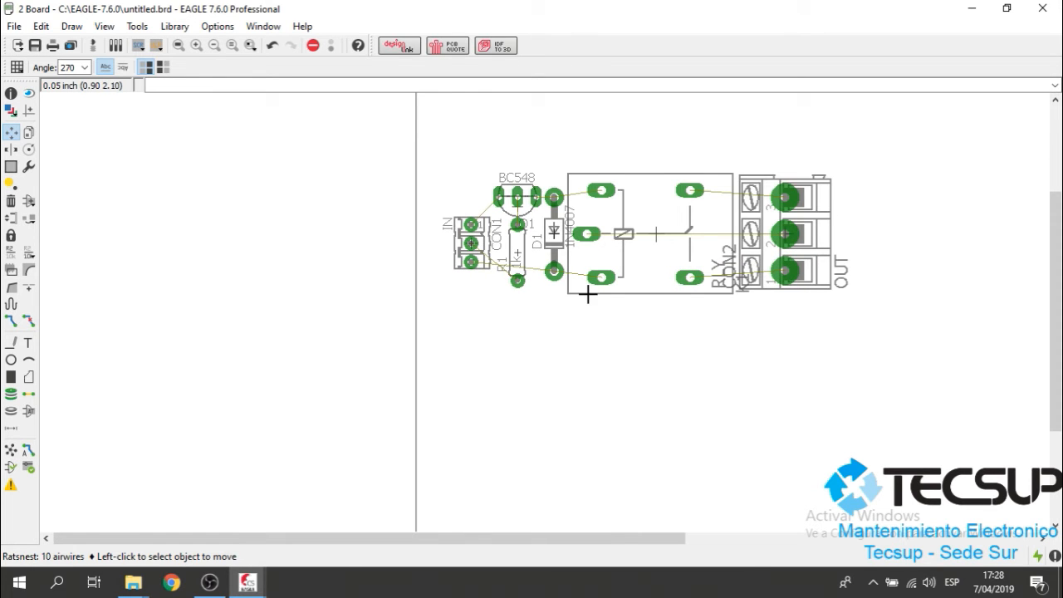
{"action": "scroll", "coordinate": [557, 247], "scroll_direction": "down", "scroll_amount": 4}
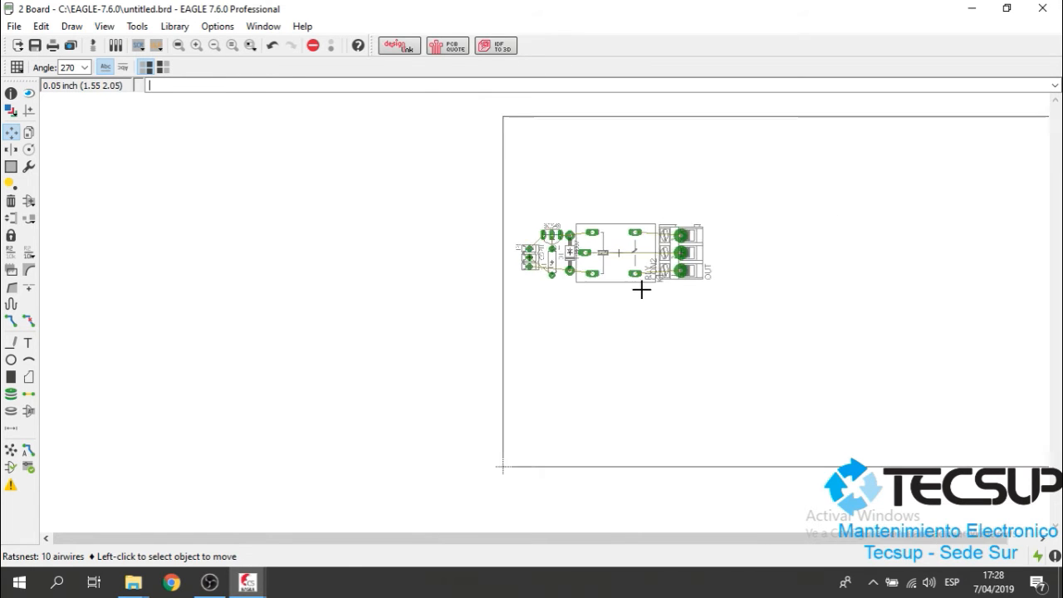
{"action": "scroll", "coordinate": [623, 294], "scroll_direction": "up", "scroll_amount": 5}
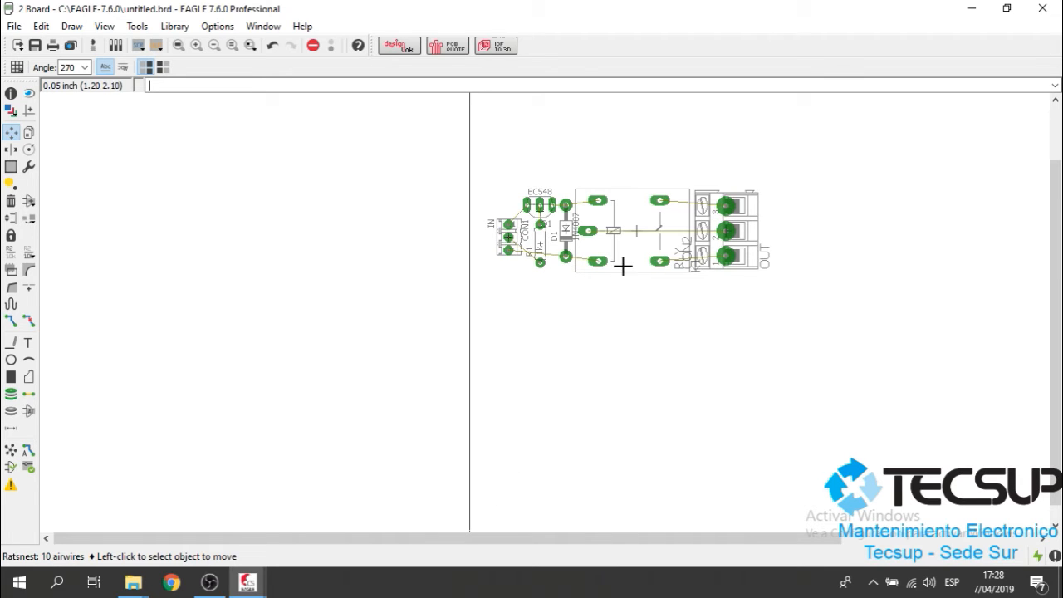
{"action": "scroll", "coordinate": [629, 255], "scroll_direction": "down", "scroll_amount": 2}
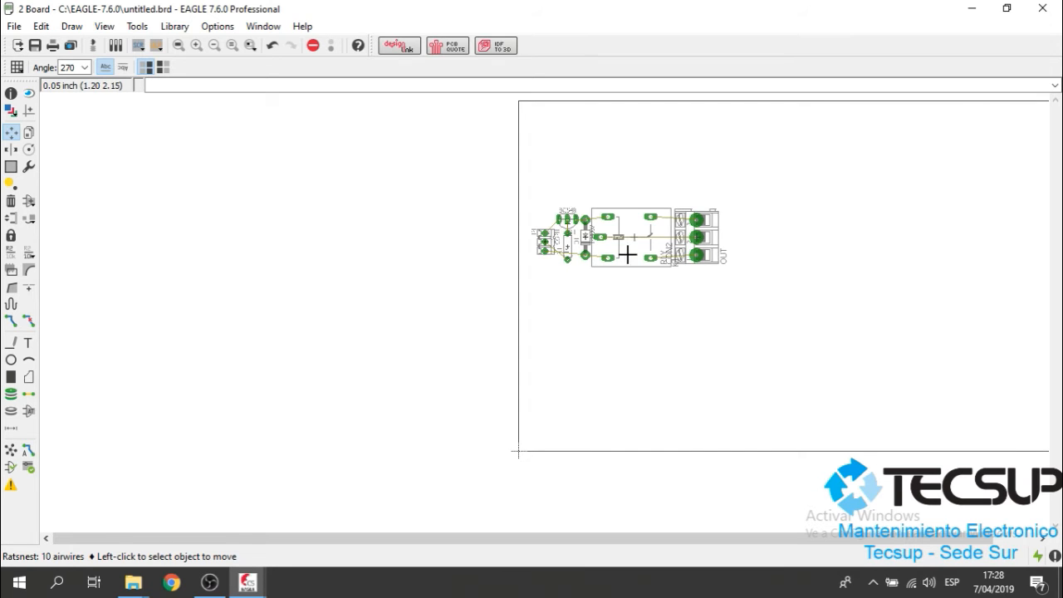
{"action": "scroll", "coordinate": [631, 241], "scroll_direction": "up", "scroll_amount": 5}
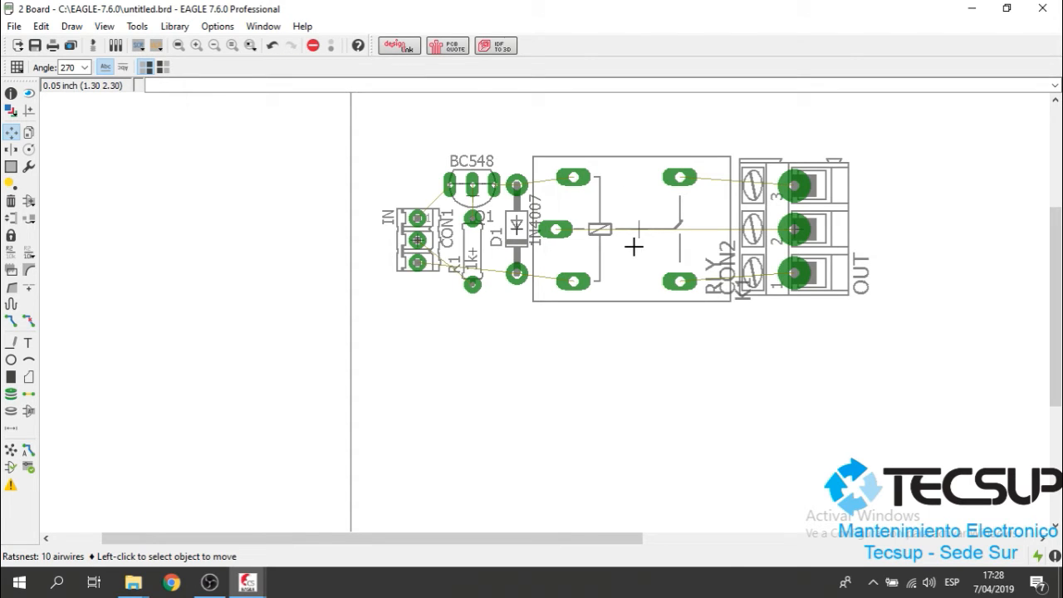
Group all the components from connector CON1 to CON2 and start the Move command for the group.
{"action": "left_click", "coordinate": [12, 170]}
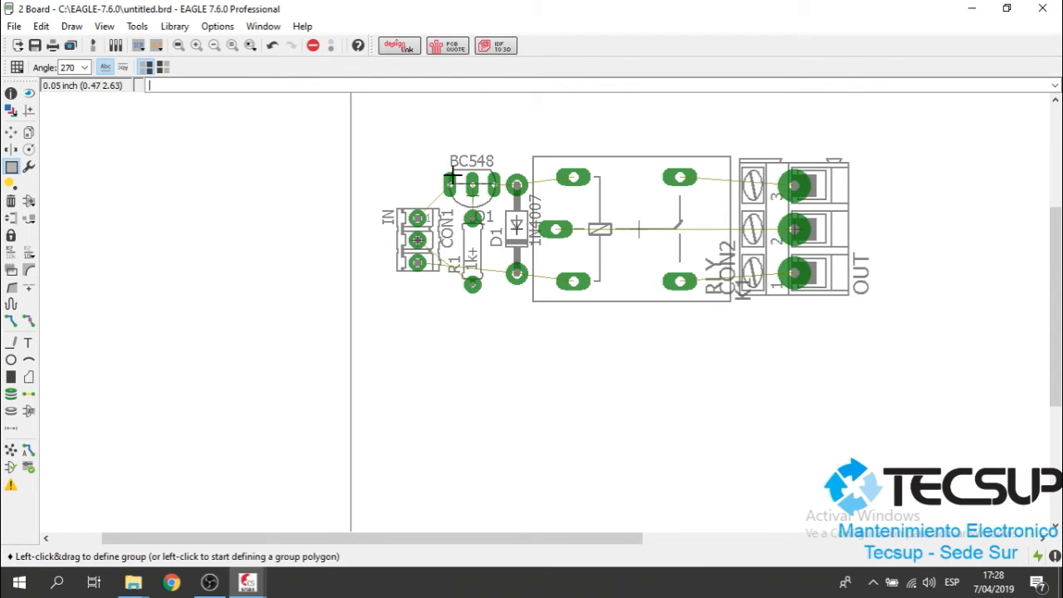
{"action": "left_click_drag", "start_coordinate": [391, 135], "coordinate": [961, 363]}
{"action": "key", "text": "F7"}
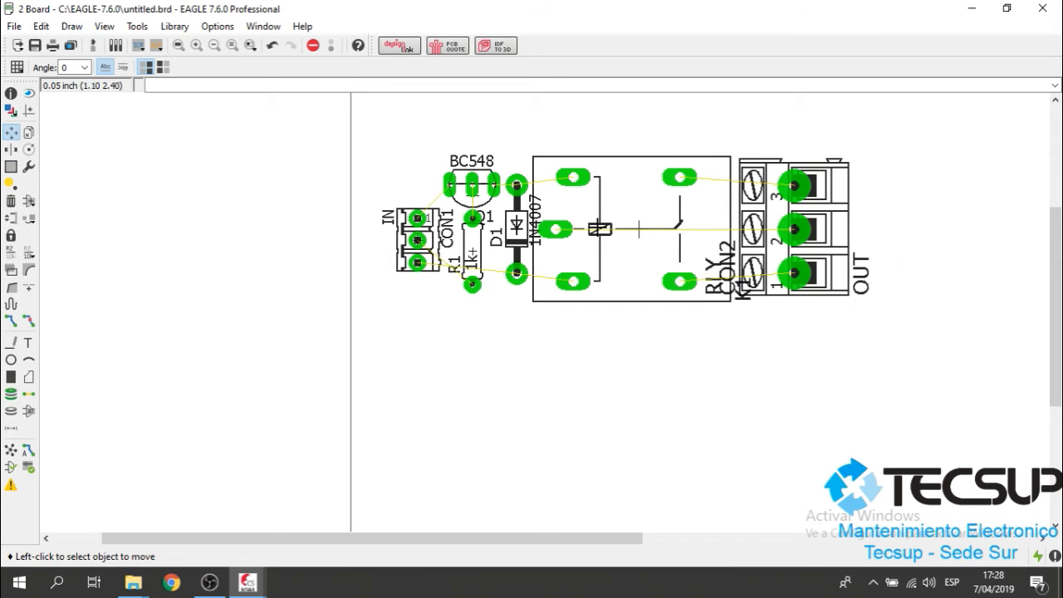
Move the grouped components inside the board outline's lower-left corner, beside the origin.
{"action": "left_click", "coordinate": [11, 135]}
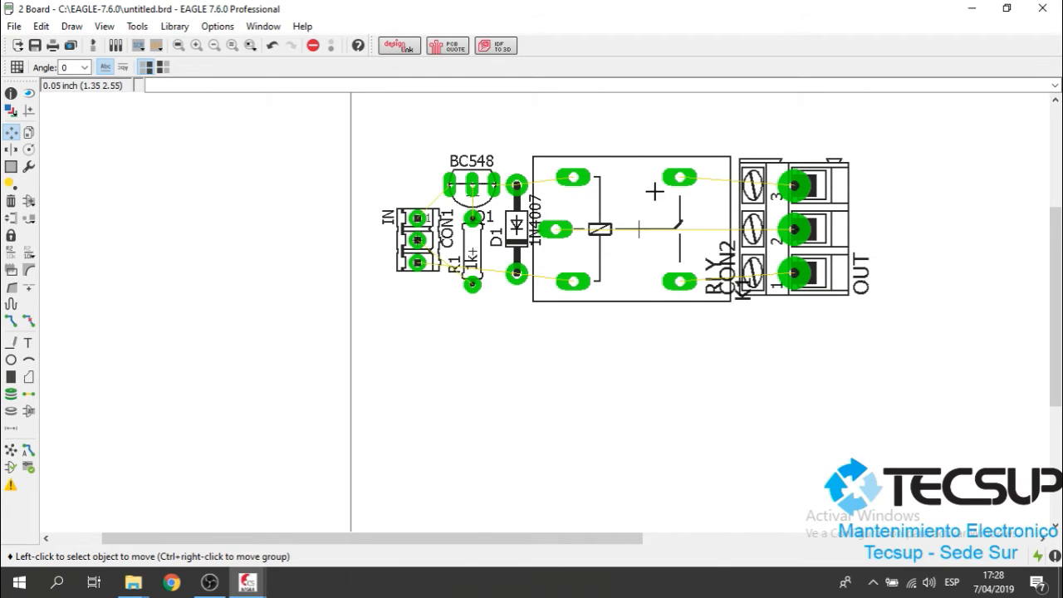
{"action": "right_click", "coordinate": [438, 316], "text": "ctrl"}
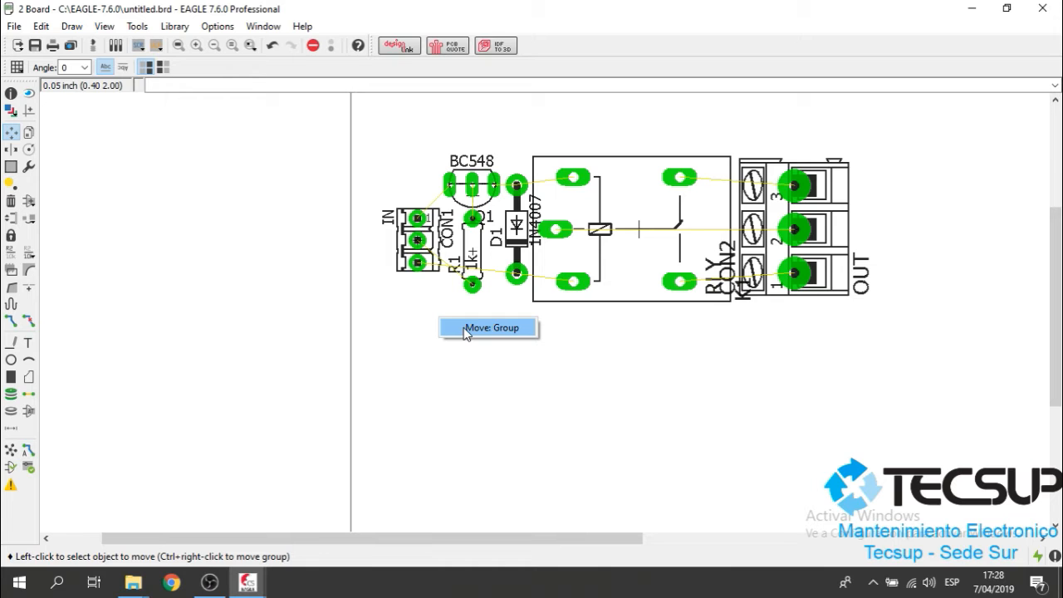
{"action": "left_click", "coordinate": [466, 329]}
{"action": "scroll", "coordinate": [529, 261], "scroll_direction": "down", "scroll_amount": 6}
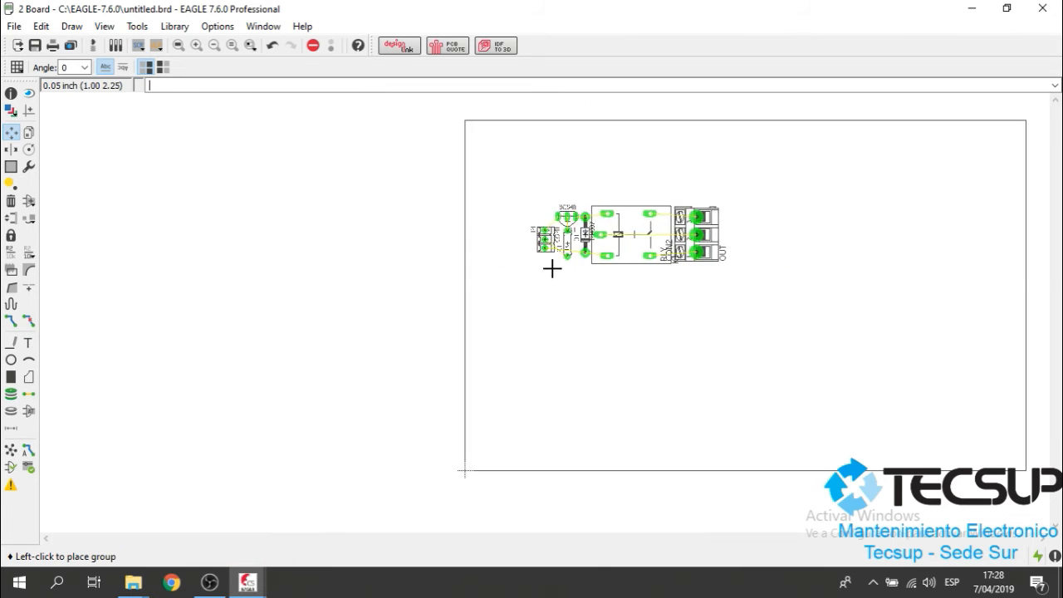
{"action": "scroll", "coordinate": [515, 365], "scroll_direction": "up", "scroll_amount": 6}
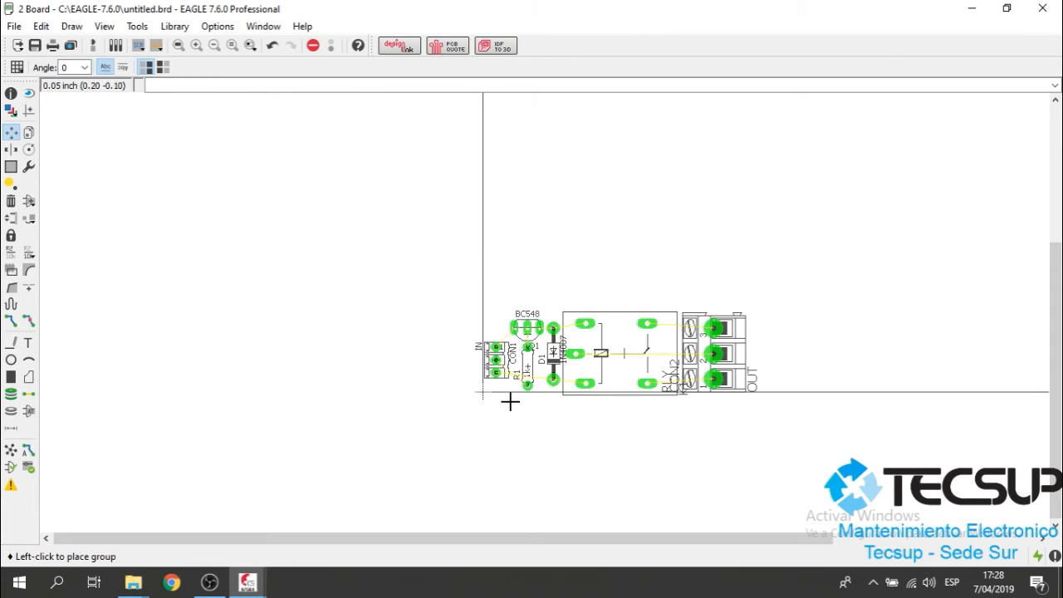
{"action": "scroll", "coordinate": [511, 401], "scroll_direction": "up", "scroll_amount": 2}
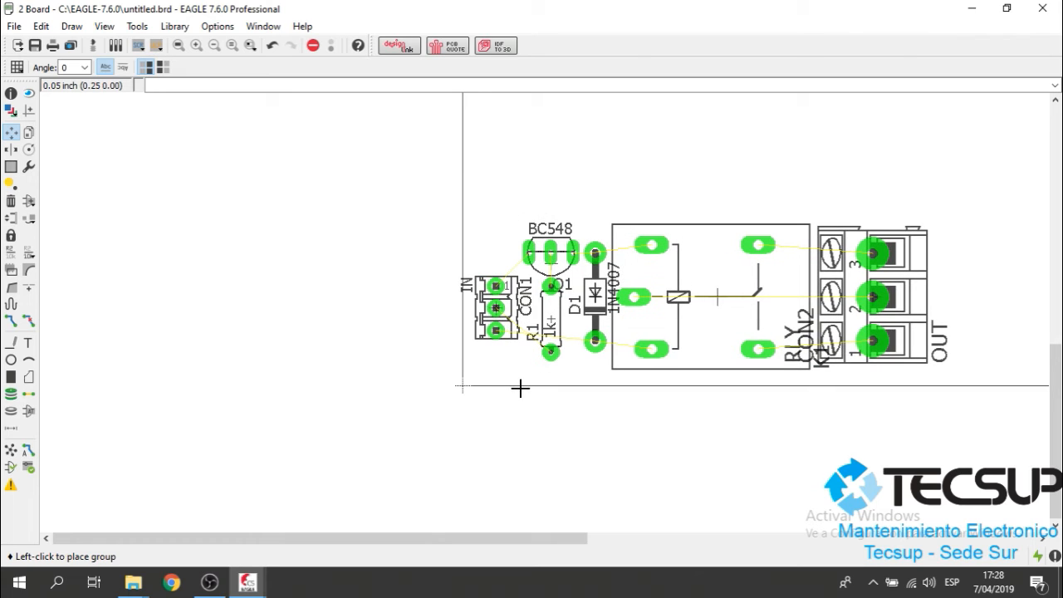
{"action": "left_click", "coordinate": [525, 371]}
Move the board outline's right edge inward to just beyond the OUT screw terminal connector.
{"action": "scroll", "coordinate": [465, 308], "scroll_direction": "down", "scroll_amount": 6}
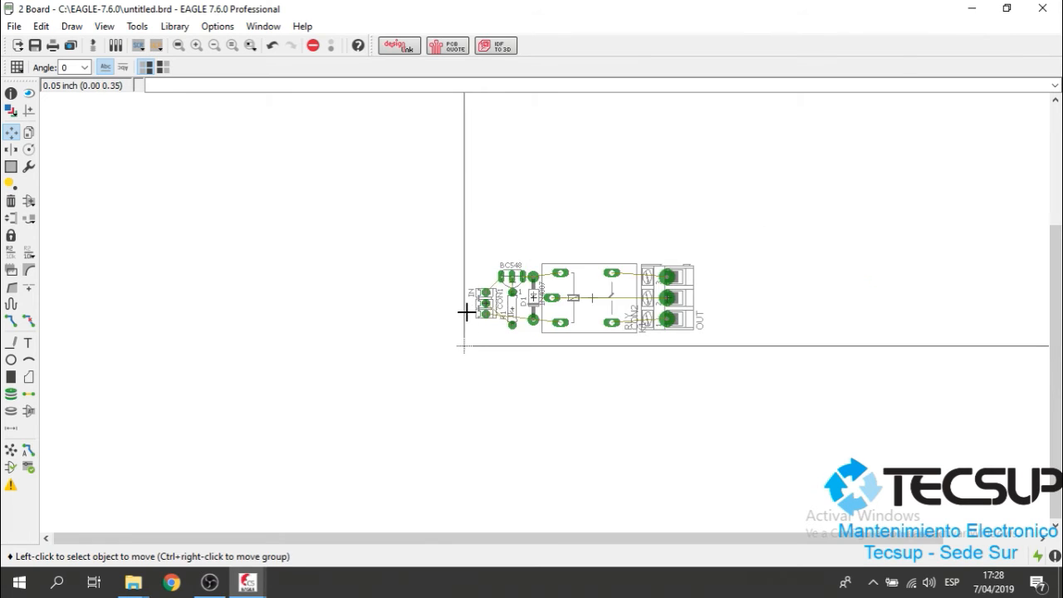
{"action": "scroll", "coordinate": [664, 312], "scroll_direction": "up", "scroll_amount": 2}
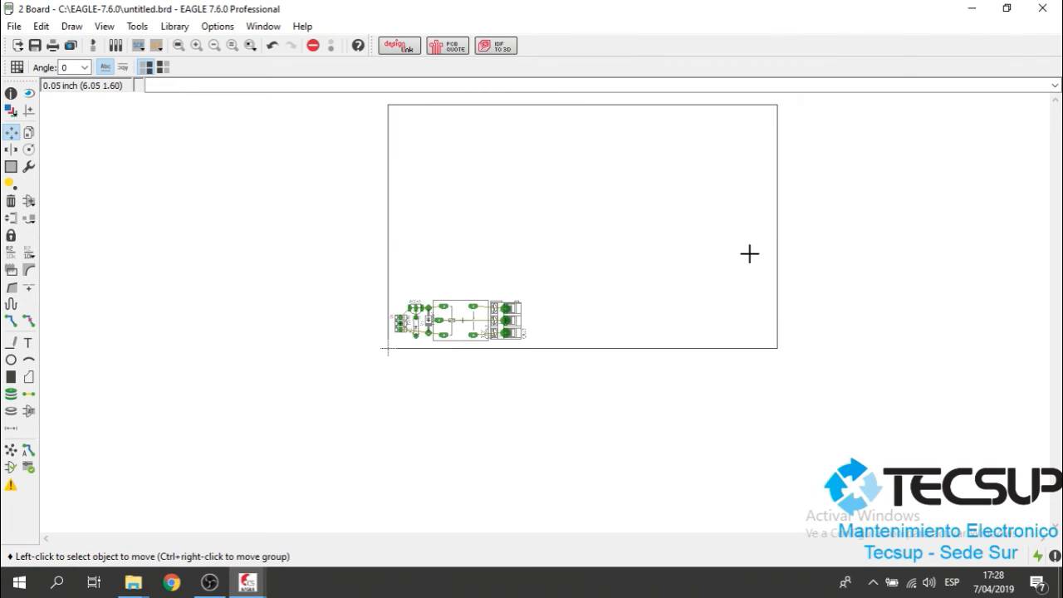
{"action": "left_click", "coordinate": [10, 134]}
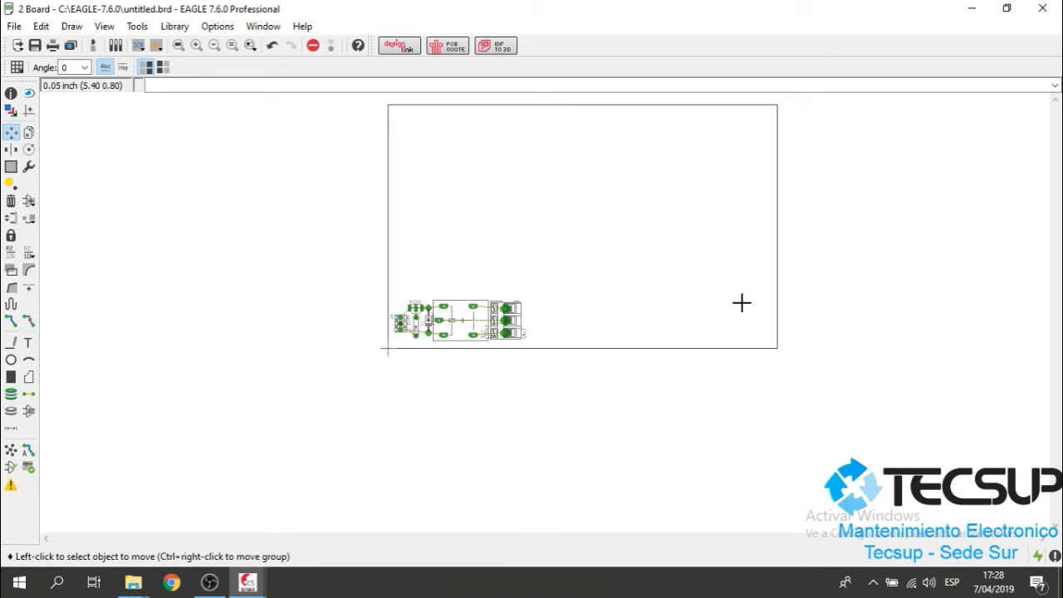
{"action": "left_click", "coordinate": [778, 229]}
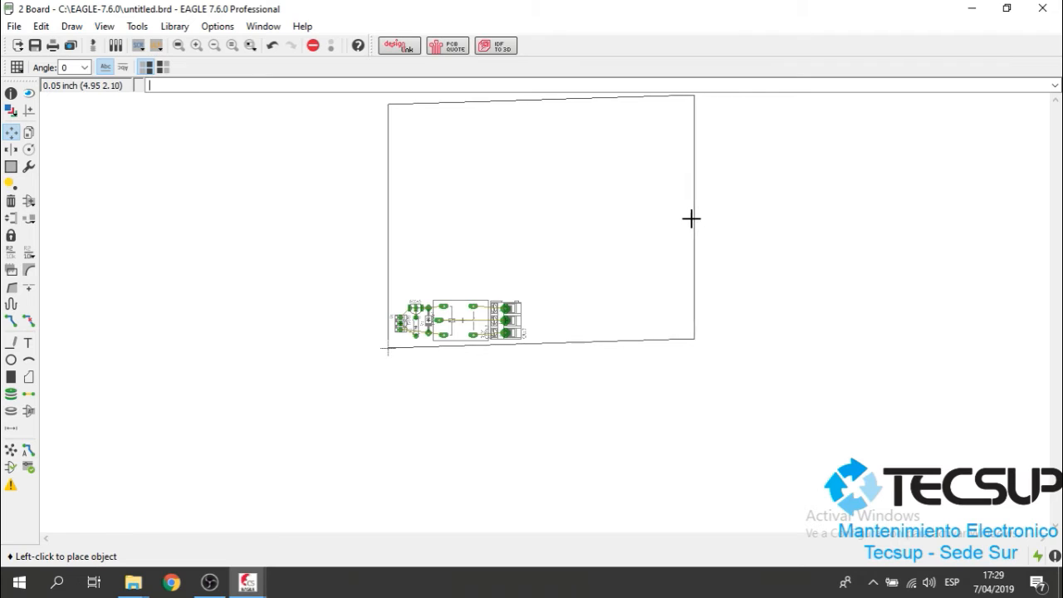
{"action": "left_click", "coordinate": [534, 225]}
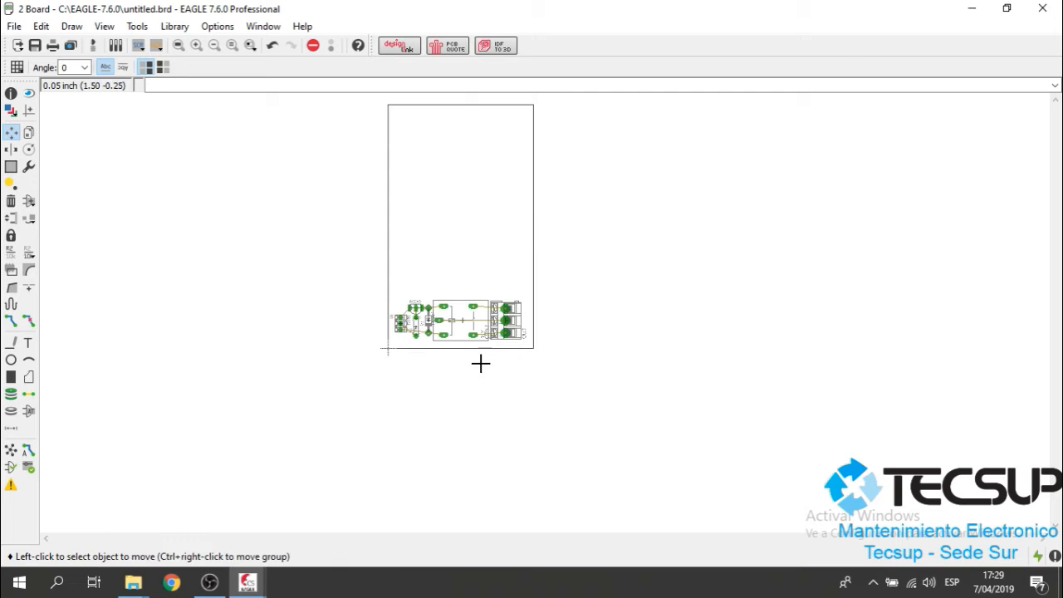
Lower the board outline's top edge to just above the BC548 transistor and relay.
{"action": "scroll", "coordinate": [486, 363], "scroll_direction": "up", "scroll_amount": 3}
{"action": "scroll", "coordinate": [486, 363], "scroll_direction": "up", "scroll_amount": 1}
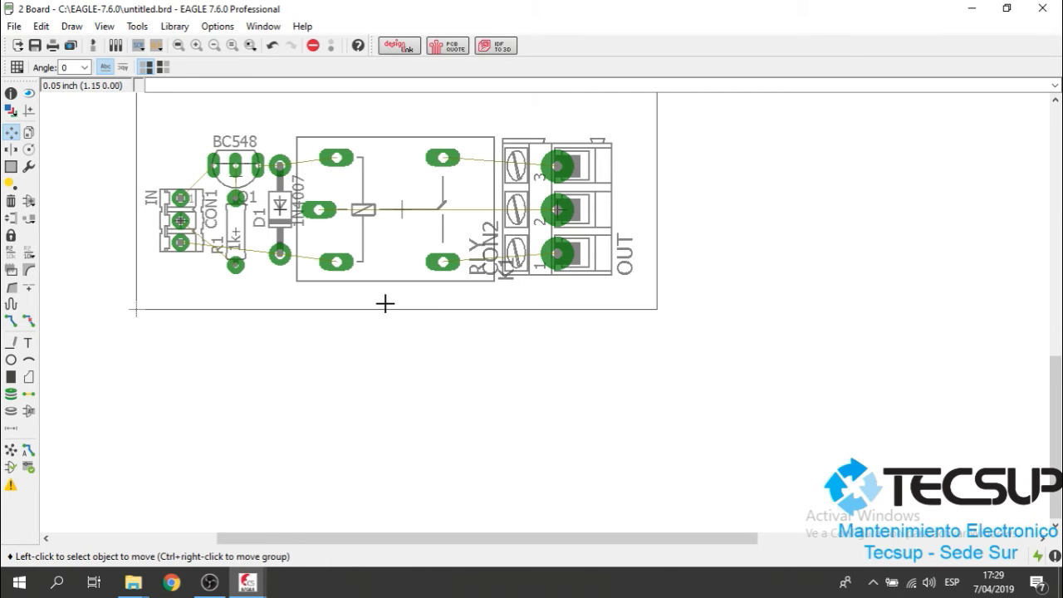
{"action": "scroll", "coordinate": [523, 349], "scroll_direction": "down", "scroll_amount": 5}
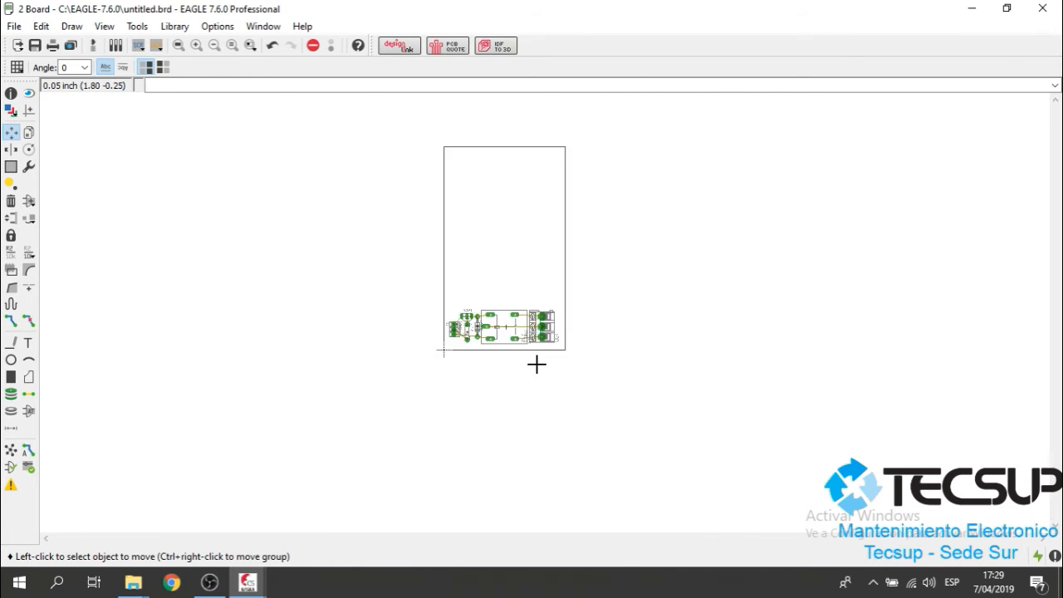
{"action": "left_click", "coordinate": [510, 107]}
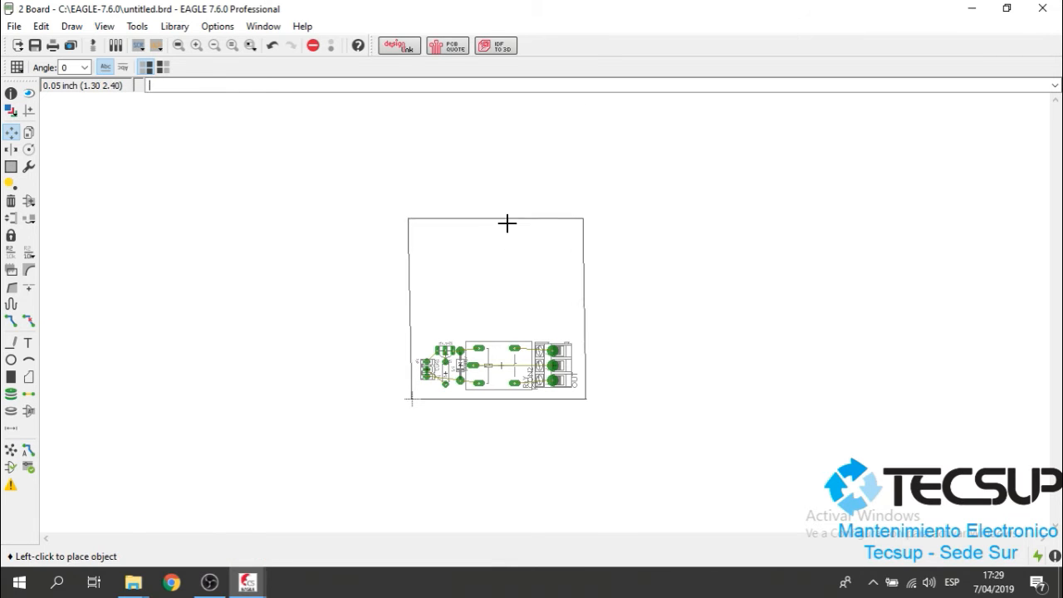
{"action": "scroll", "coordinate": [512, 332], "scroll_direction": "up", "scroll_amount": 4}
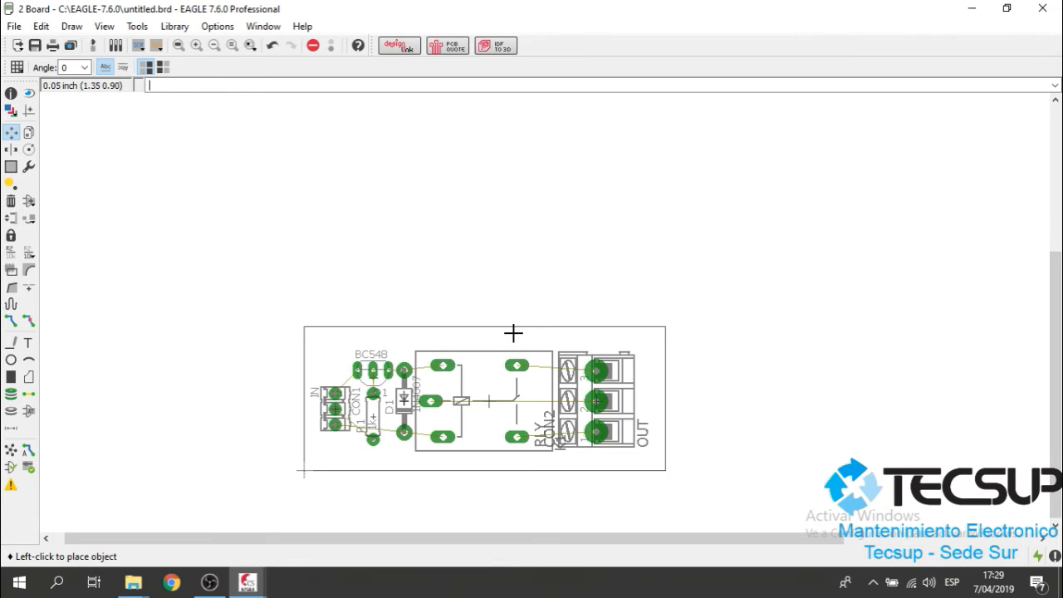
{"action": "left_click", "coordinate": [514, 336]}
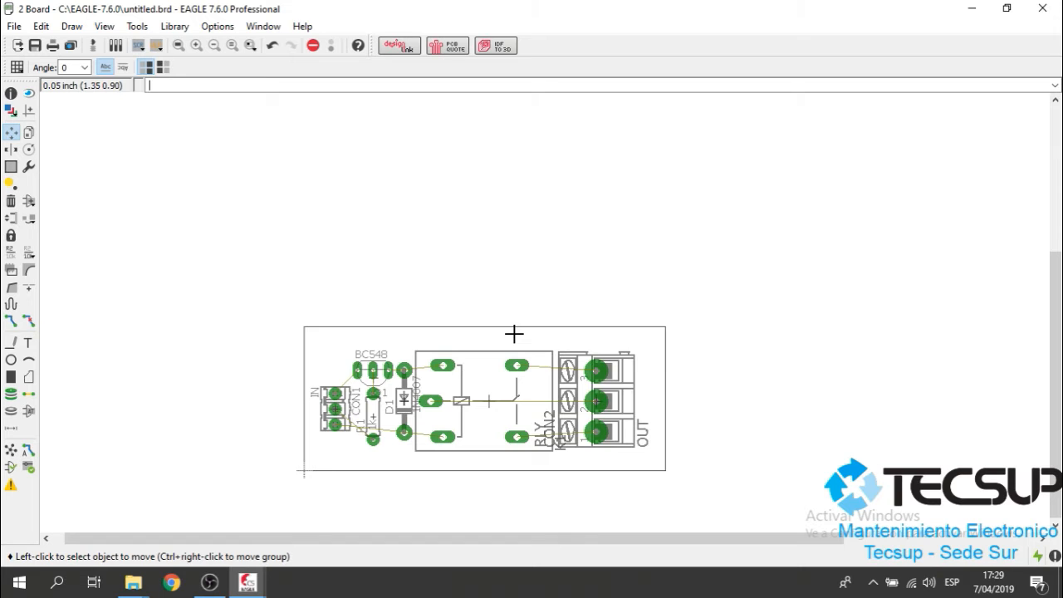
Lower the board outline's top edge by one more 0.05 inch grid step, keeping the outline rectangular.
{"action": "scroll", "coordinate": [544, 241], "scroll_direction": "down", "scroll_amount": 1}
{"action": "scroll", "coordinate": [560, 327], "scroll_direction": "up", "scroll_amount": 4}
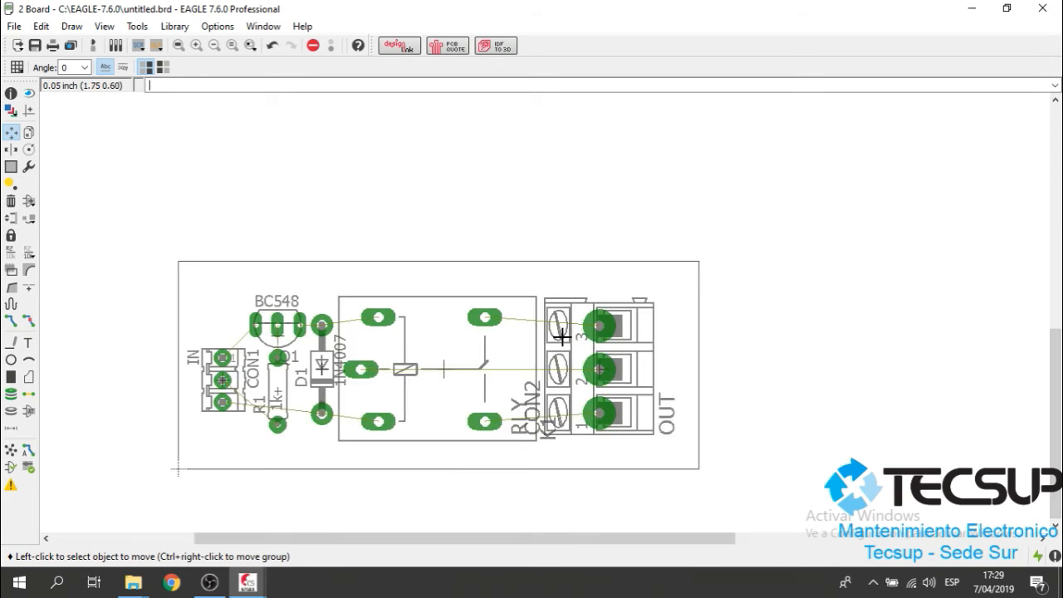
{"action": "left_click", "coordinate": [478, 257]}
{"action": "left_click", "coordinate": [570, 246]}
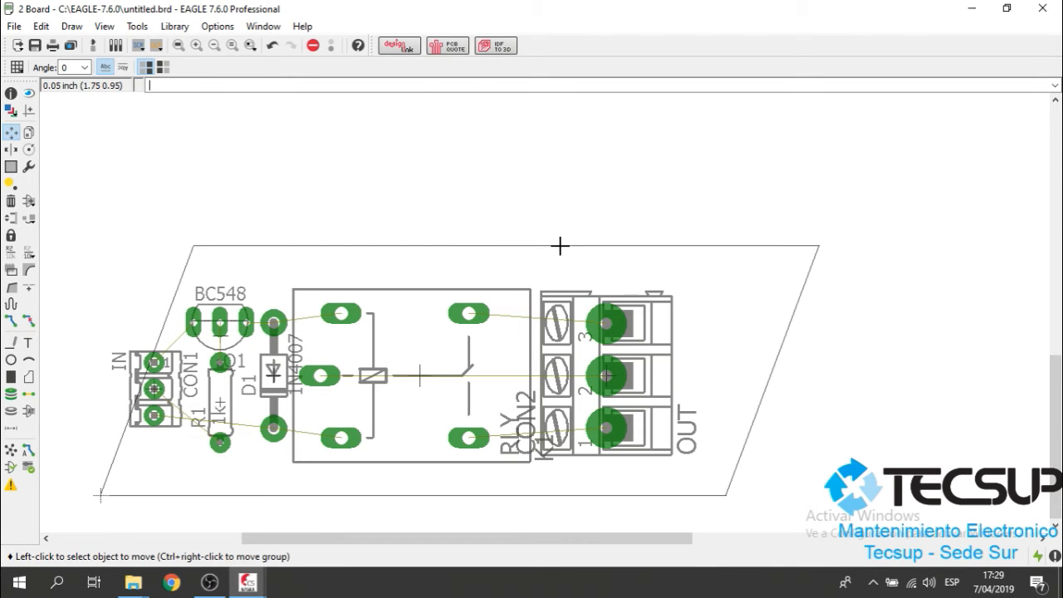
{"action": "left_click", "coordinate": [657, 245]}
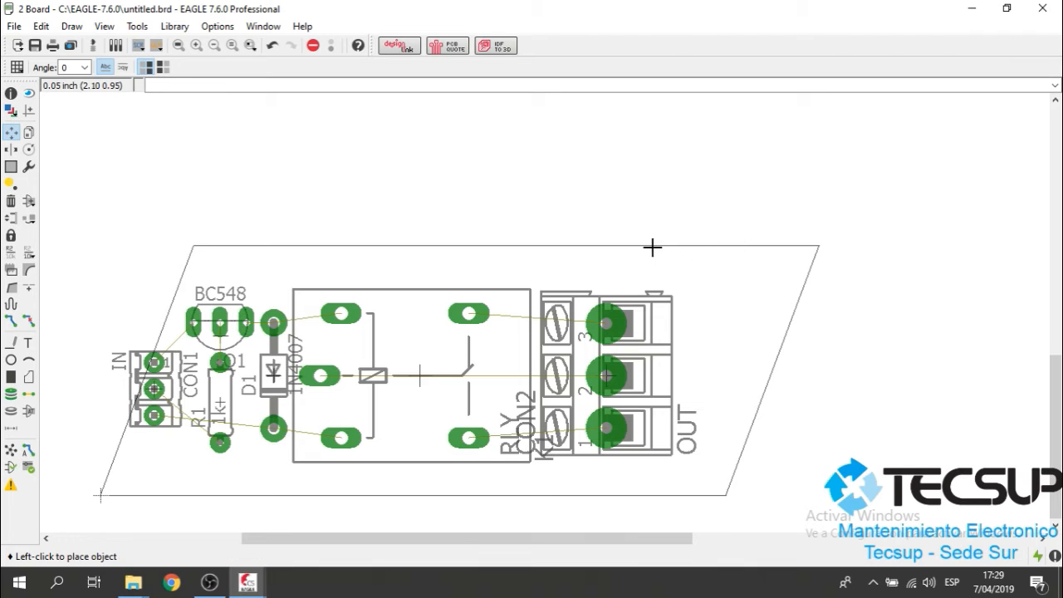
{"action": "left_click", "coordinate": [570, 248]}
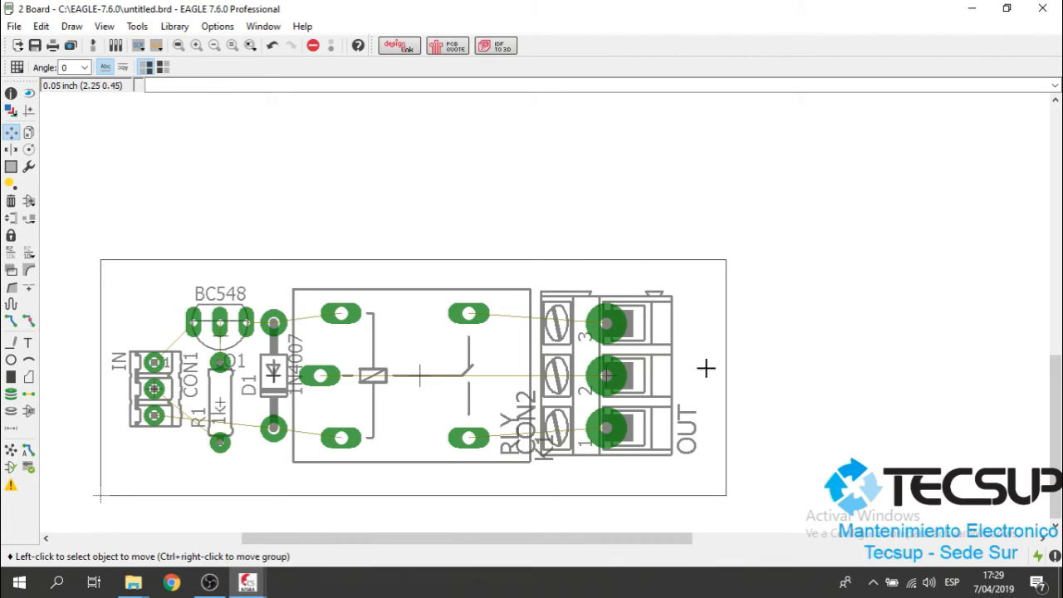
Move the board outline's right edge one 0.05 inch grid step closer to the OUT connector, keeping the outline rectangular.
{"action": "left_click", "coordinate": [725, 349]}
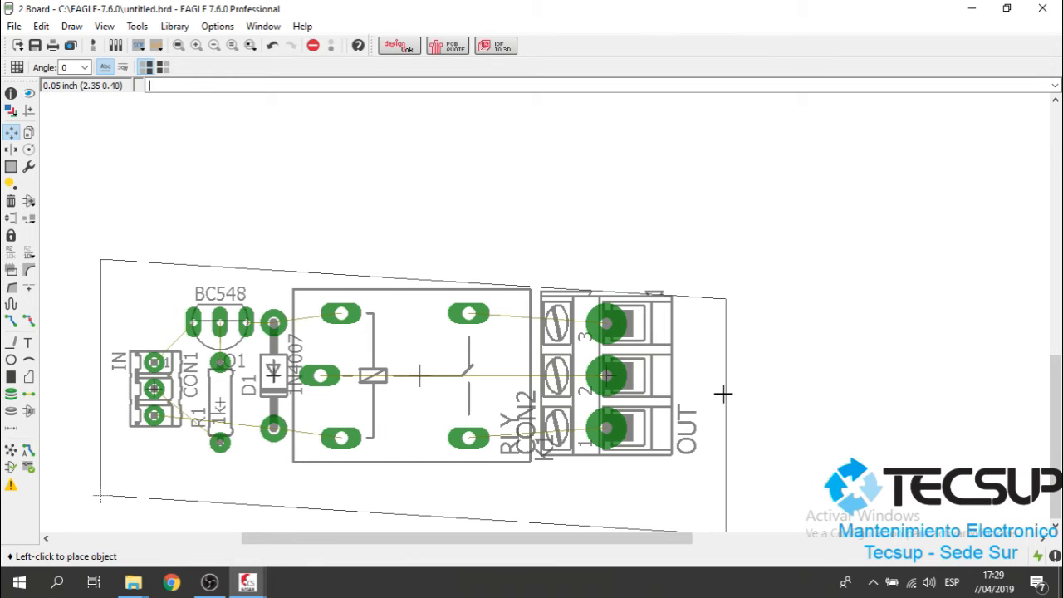
{"action": "left_click", "coordinate": [722, 393]}
{"action": "left_click", "coordinate": [722, 400]}
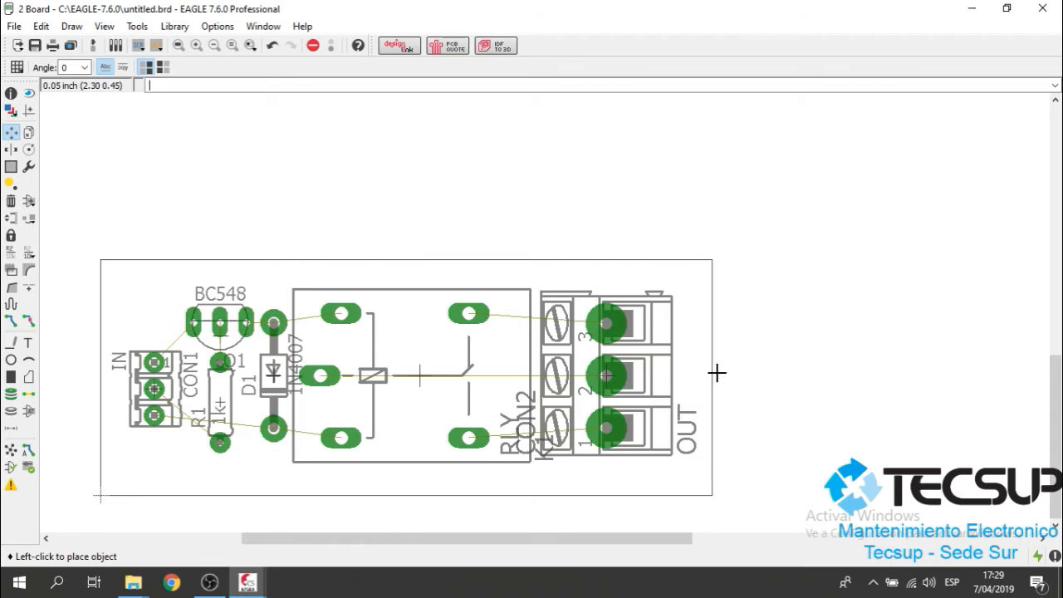
{"action": "left_click", "coordinate": [724, 374]}
{"action": "scroll", "coordinate": [802, 249], "scroll_direction": "down", "scroll_amount": 3}
{"action": "scroll", "coordinate": [756, 299], "scroll_direction": "up", "scroll_amount": 3}
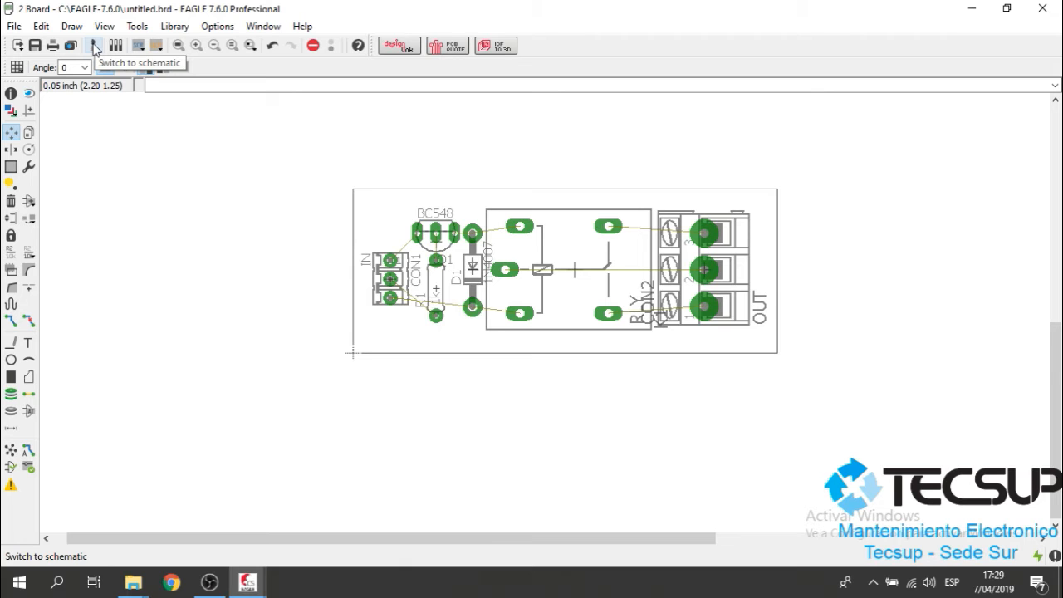
Switch to the schematic, maximize its window and bring the whole relay circuit into view.
{"action": "left_click", "coordinate": [95, 45]}
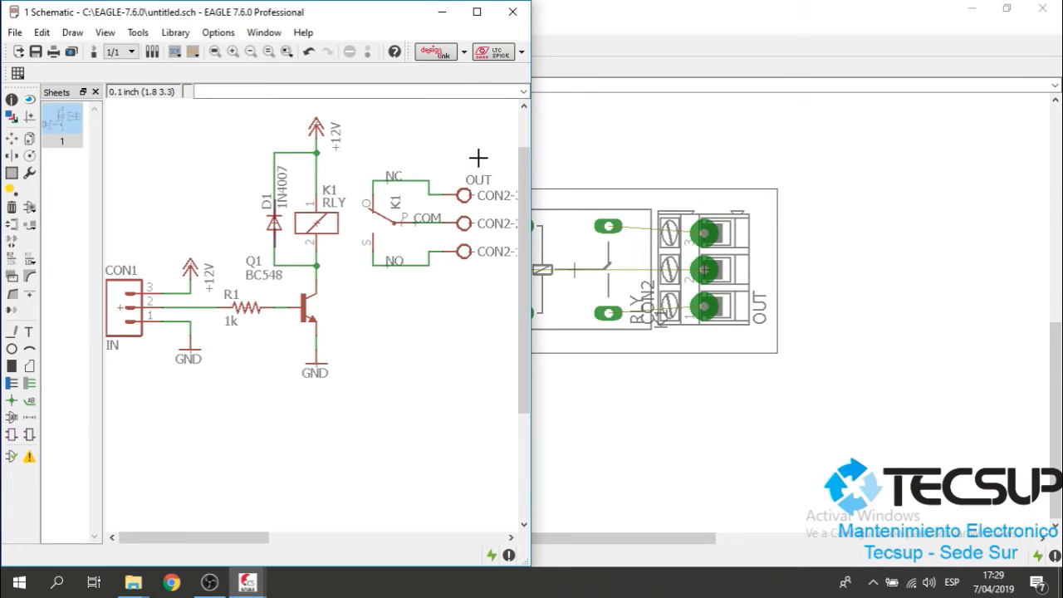
{"action": "left_click", "coordinate": [478, 12]}
{"action": "scroll", "coordinate": [582, 137], "scroll_direction": "down", "scroll_amount": 3}
{"action": "scroll", "coordinate": [550, 352], "scroll_direction": "down", "scroll_amount": 5}
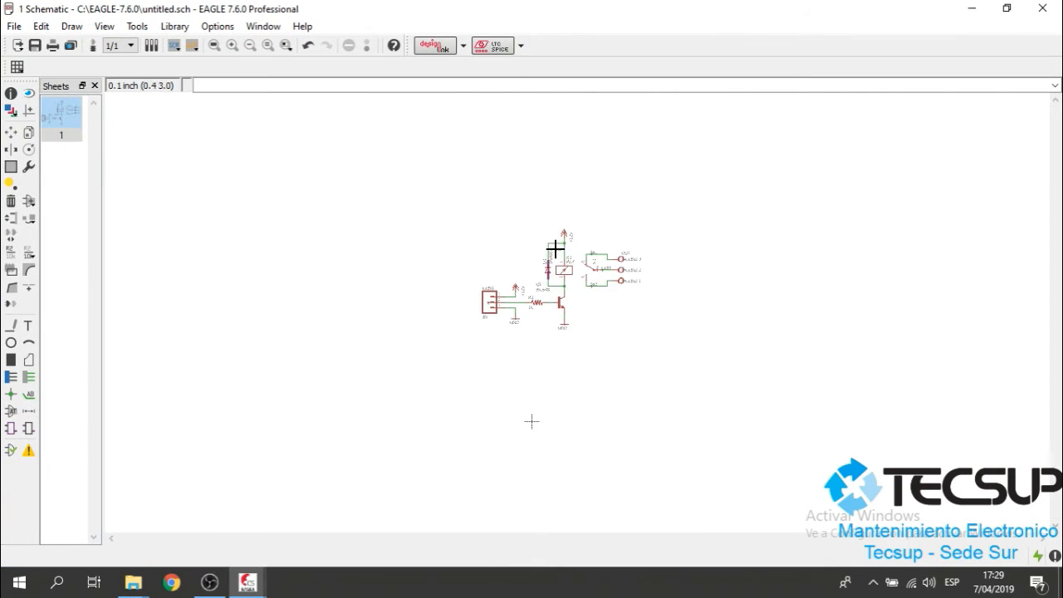
{"action": "scroll", "coordinate": [585, 273], "scroll_direction": "up", "scroll_amount": 7}
{"action": "scroll", "coordinate": [579, 294], "scroll_direction": "up", "scroll_amount": 2}
{"action": "scroll", "coordinate": [564, 265], "scroll_direction": "down", "scroll_amount": 4}
{"action": "scroll", "coordinate": [542, 378], "scroll_direction": "up", "scroll_amount": 2}
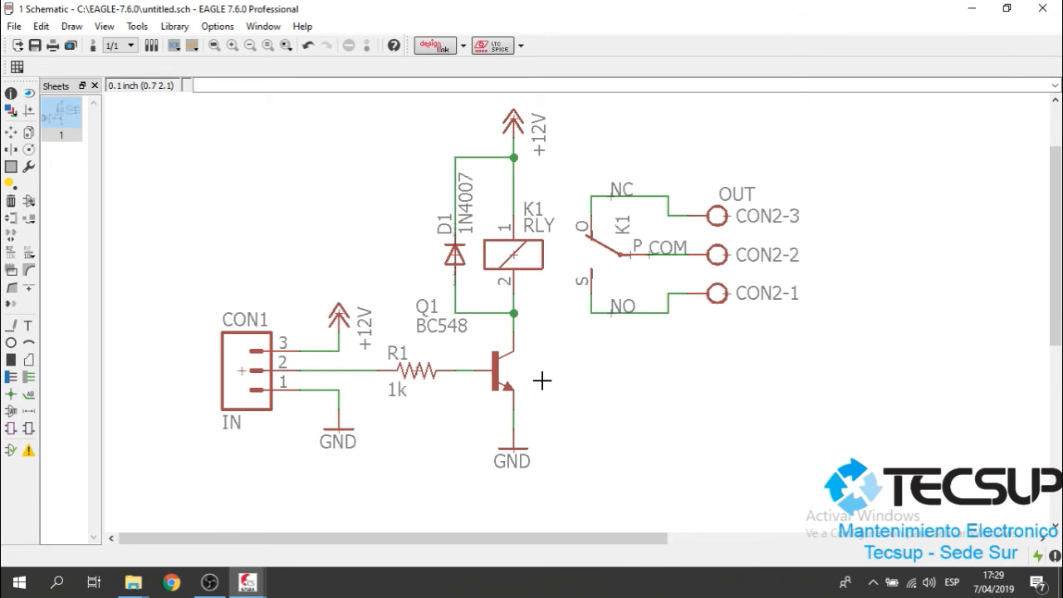
{"action": "scroll", "coordinate": [542, 378], "scroll_direction": "down", "scroll_amount": 2}
Group the driver circuit with CON1, R1, Q1, D1 and the K1 coil, and move it above the relay contacts.
{"action": "left_click", "coordinate": [11, 166]}
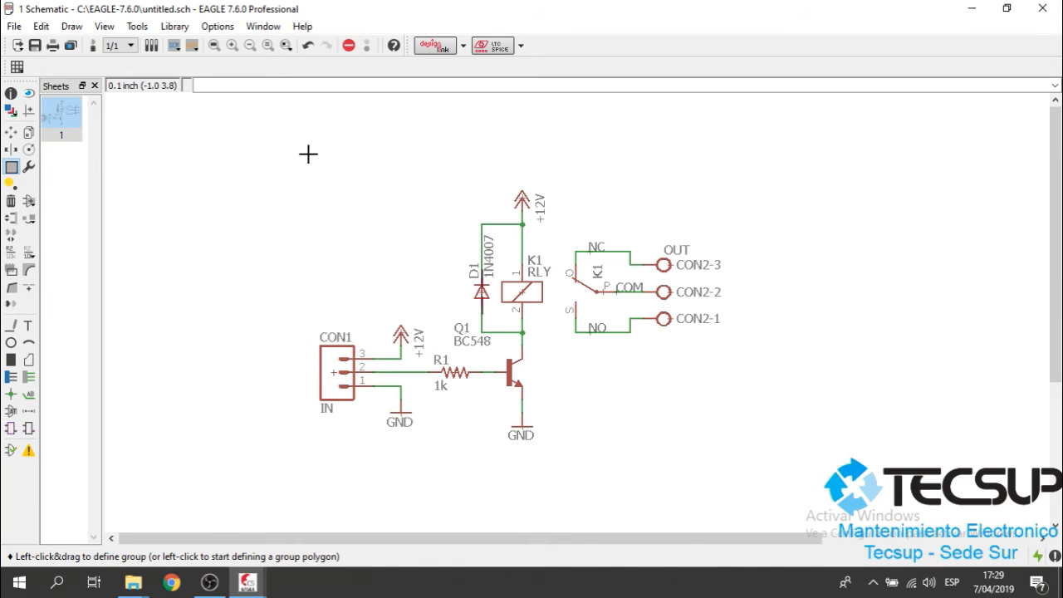
{"action": "left_click_drag", "start_coordinate": [266, 133], "coordinate": [559, 477]}
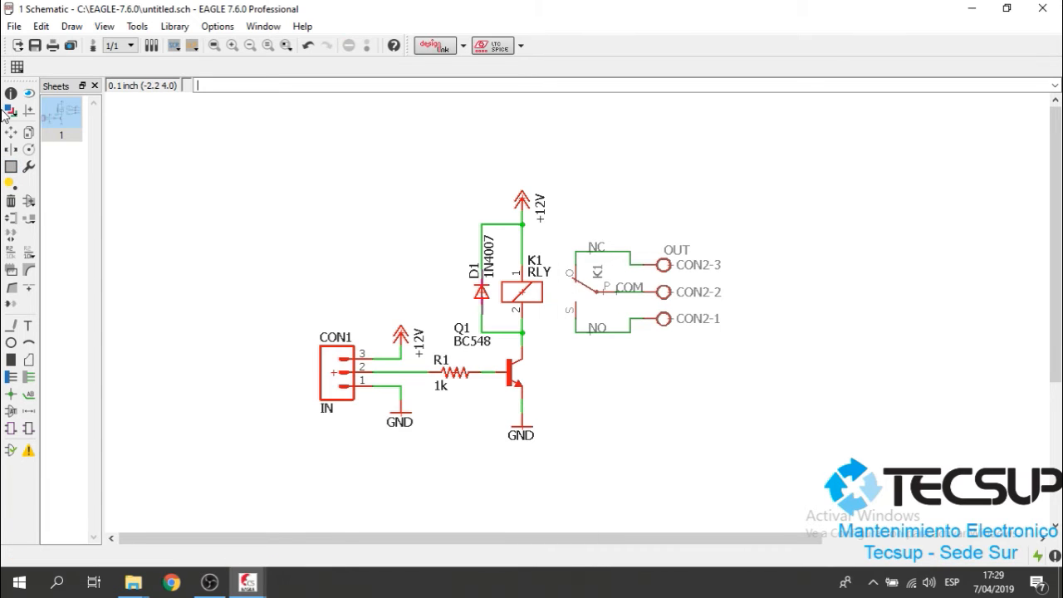
{"action": "left_click", "coordinate": [11, 132]}
{"action": "right_click", "coordinate": [449, 179], "text": "ctrl"}
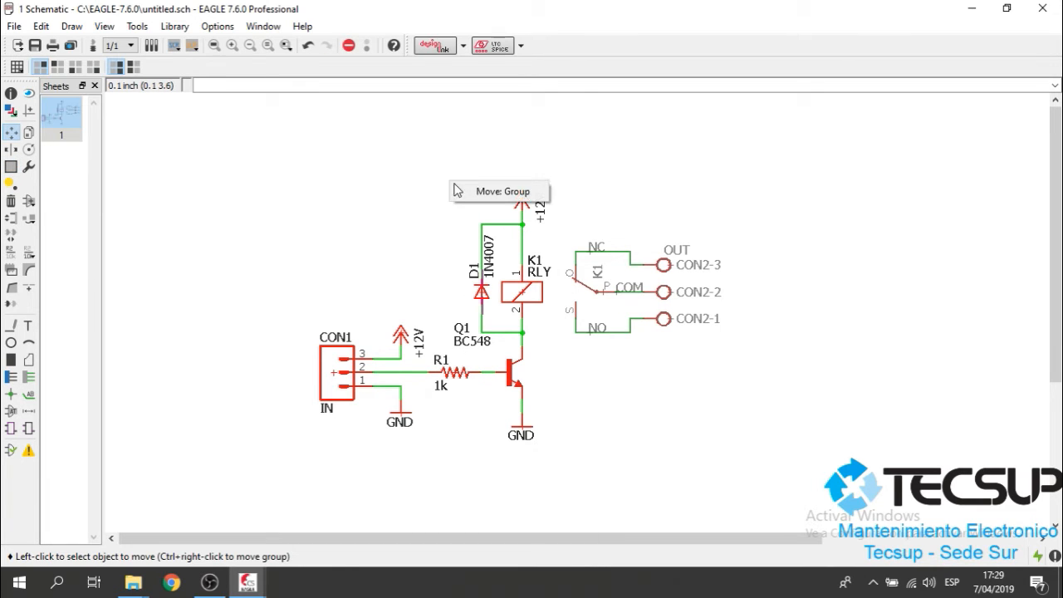
{"action": "left_click", "coordinate": [477, 191]}
{"action": "scroll", "coordinate": [521, 234], "scroll_direction": "down", "scroll_amount": 3}
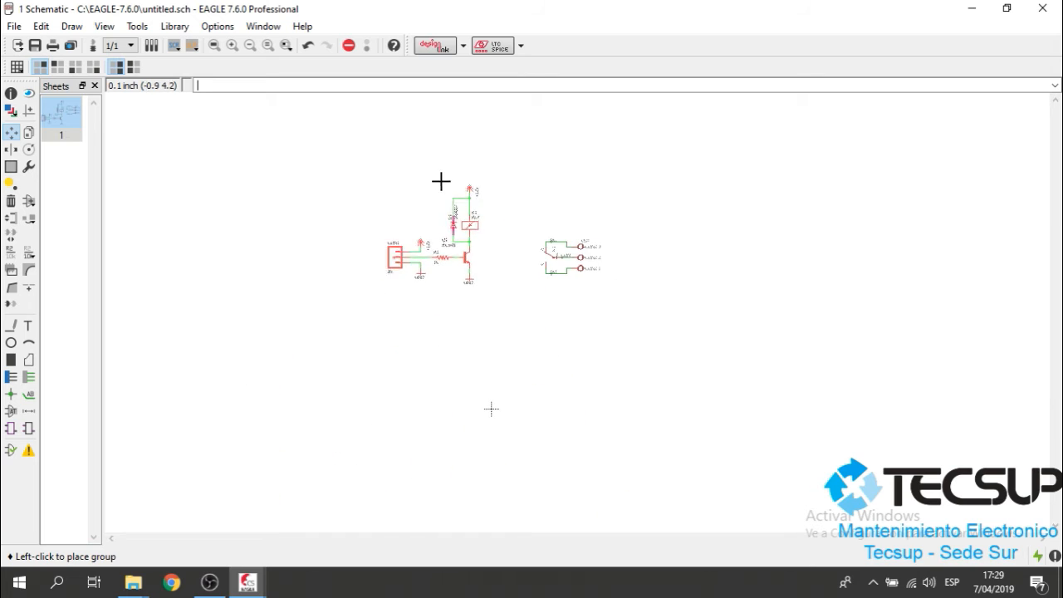
{"action": "left_click", "coordinate": [570, 133]}
Examine the rearranged driver circuit and the relay contact section of the schematic.
{"action": "scroll", "coordinate": [567, 328], "scroll_direction": "down", "scroll_amount": 4}
{"action": "scroll", "coordinate": [591, 261], "scroll_direction": "up", "scroll_amount": 10}
{"action": "scroll", "coordinate": [542, 223], "scroll_direction": "down", "scroll_amount": 3}
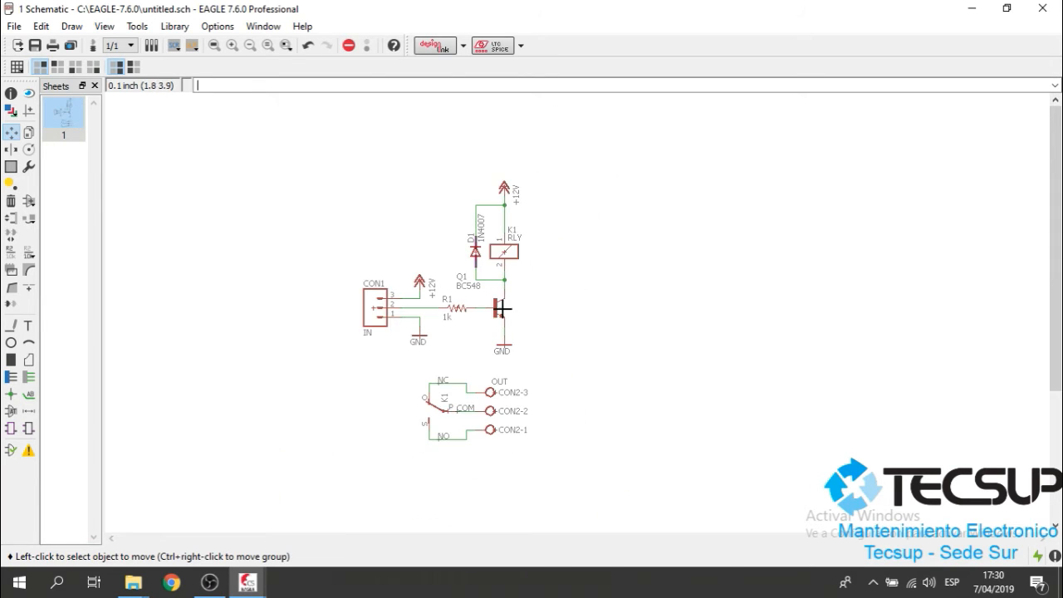
{"action": "scroll", "coordinate": [506, 306], "scroll_direction": "up", "scroll_amount": 2}
{"action": "scroll", "coordinate": [497, 292], "scroll_direction": "down", "scroll_amount": 1}
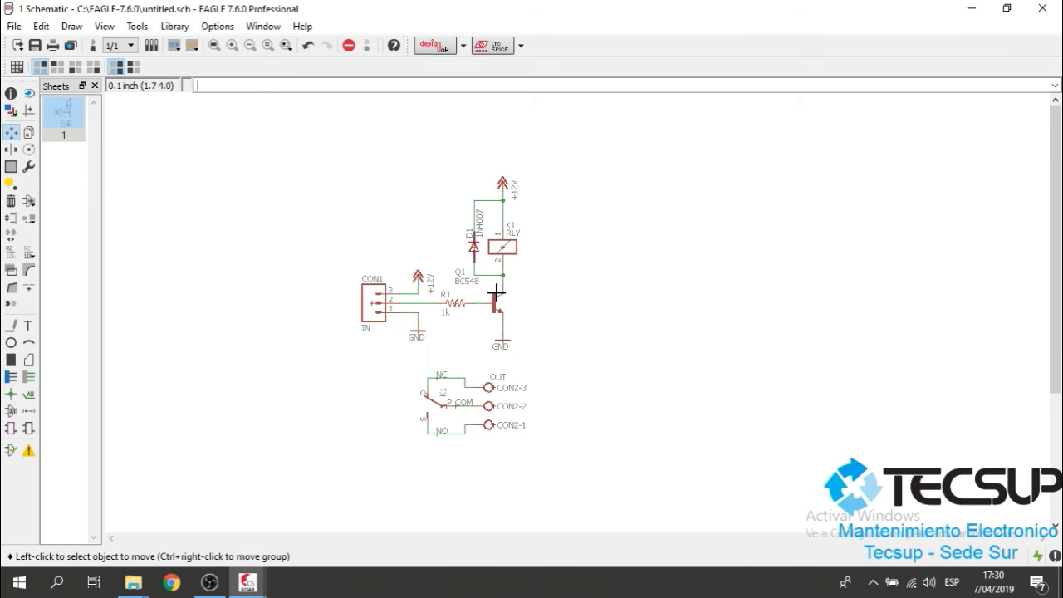
{"action": "scroll", "coordinate": [449, 291], "scroll_direction": "up", "scroll_amount": 2}
{"action": "scroll", "coordinate": [450, 289], "scroll_direction": "down", "scroll_amount": 2}
{"action": "scroll", "coordinate": [451, 287], "scroll_direction": "up", "scroll_amount": 3}
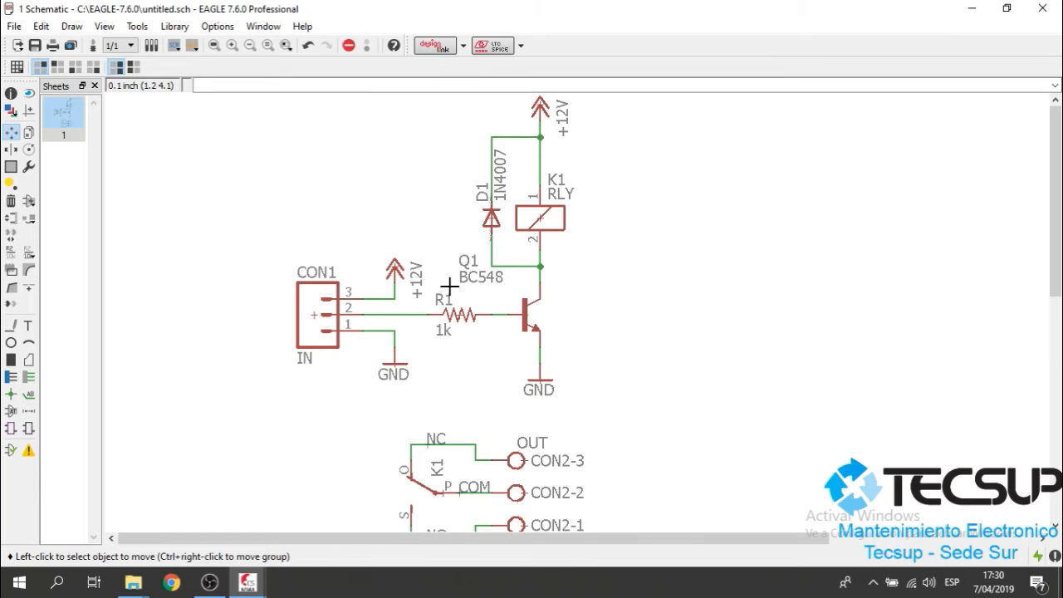
{"action": "scroll", "coordinate": [450, 287], "scroll_direction": "down", "scroll_amount": 3}
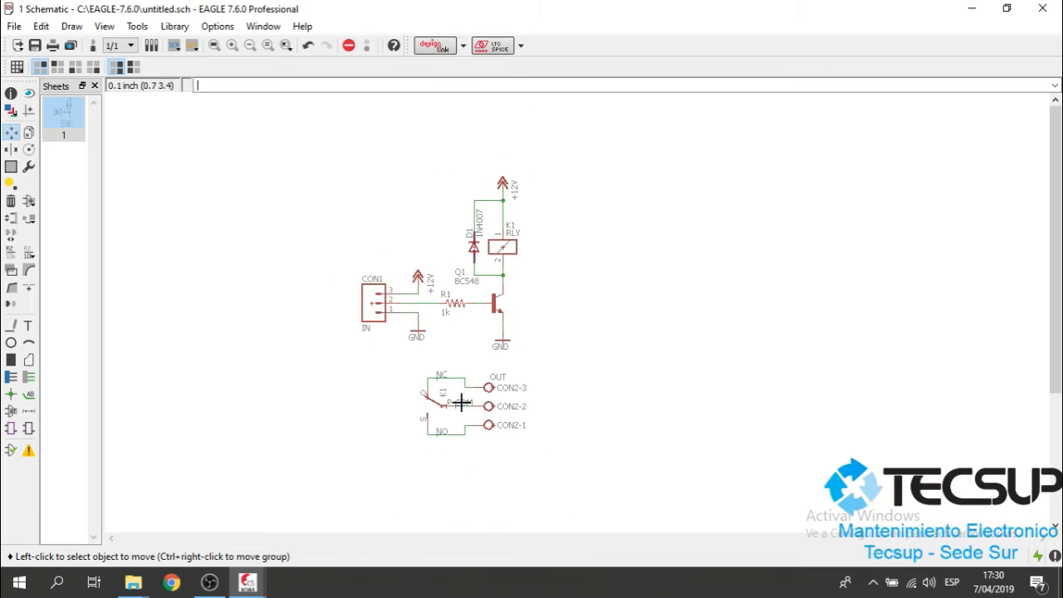
Move the grouped driver circuit back to the left of the relay contacts, aligning the K1 coil with the COM line.
{"action": "right_click", "coordinate": [574, 188], "text": "ctrl"}
{"action": "left_click", "coordinate": [636, 200]}
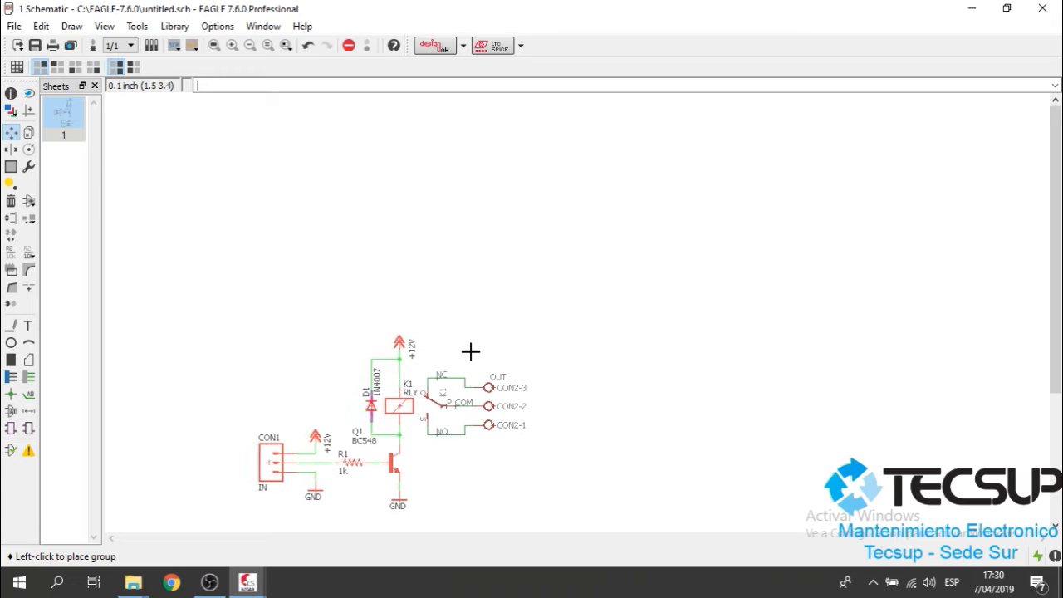
{"action": "left_click", "coordinate": [471, 353]}
{"action": "scroll", "coordinate": [524, 238], "scroll_direction": "down", "scroll_amount": 4}
{"action": "scroll", "coordinate": [499, 326], "scroll_direction": "up", "scroll_amount": 3}
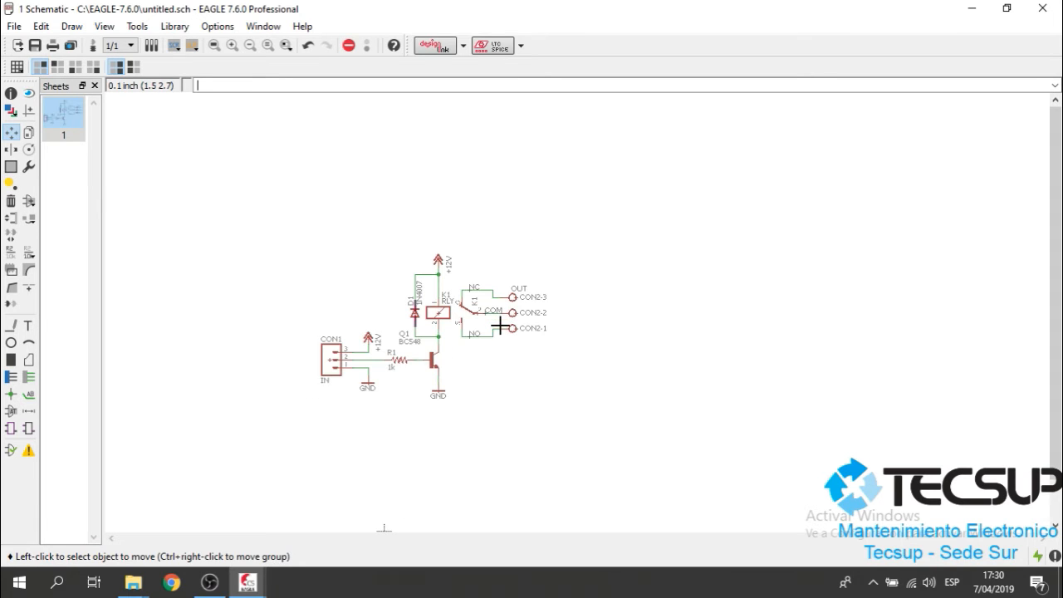
Switch to the board and place the CON2 terminal block with its middle pad level with the relay's common pin.
{"action": "left_click", "coordinate": [93, 45]}
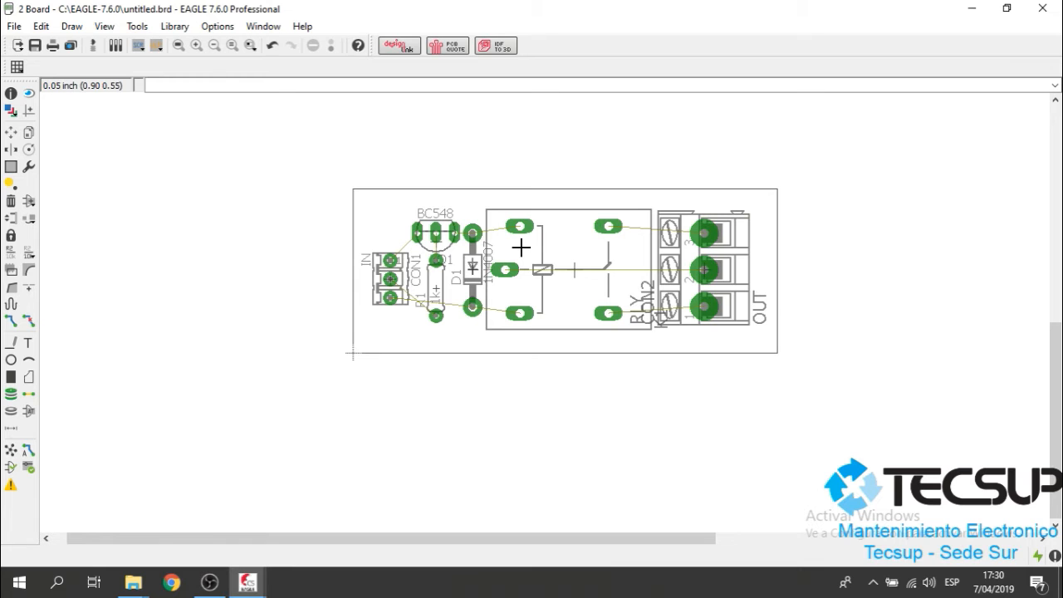
{"action": "left_click", "coordinate": [11, 132]}
{"action": "scroll", "coordinate": [724, 265], "scroll_direction": "up", "scroll_amount": 3}
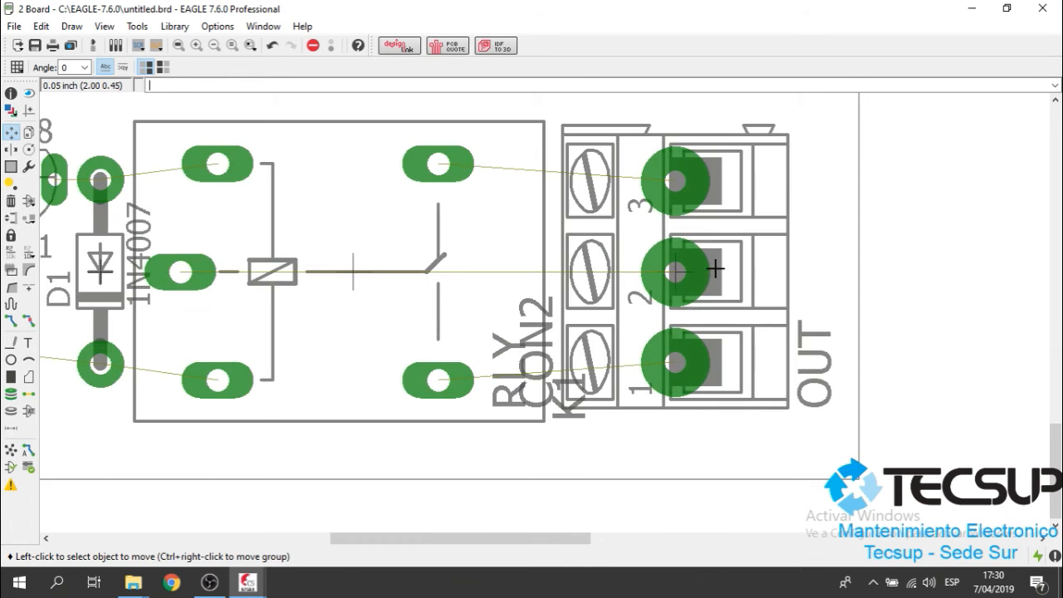
{"action": "left_click", "coordinate": [723, 267]}
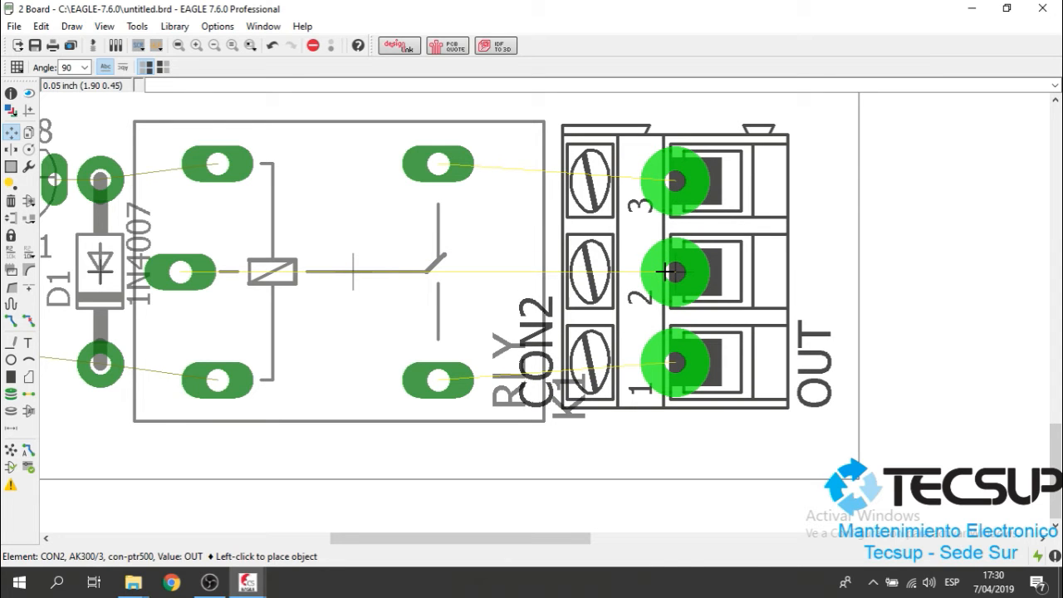
{"action": "left_click", "coordinate": [671, 270]}
{"action": "scroll", "coordinate": [706, 253], "scroll_direction": "down", "scroll_amount": 3}
{"action": "scroll", "coordinate": [694, 248], "scroll_direction": "up", "scroll_amount": 1}
{"action": "scroll", "coordinate": [694, 248], "scroll_direction": "up", "scroll_amount": 3}
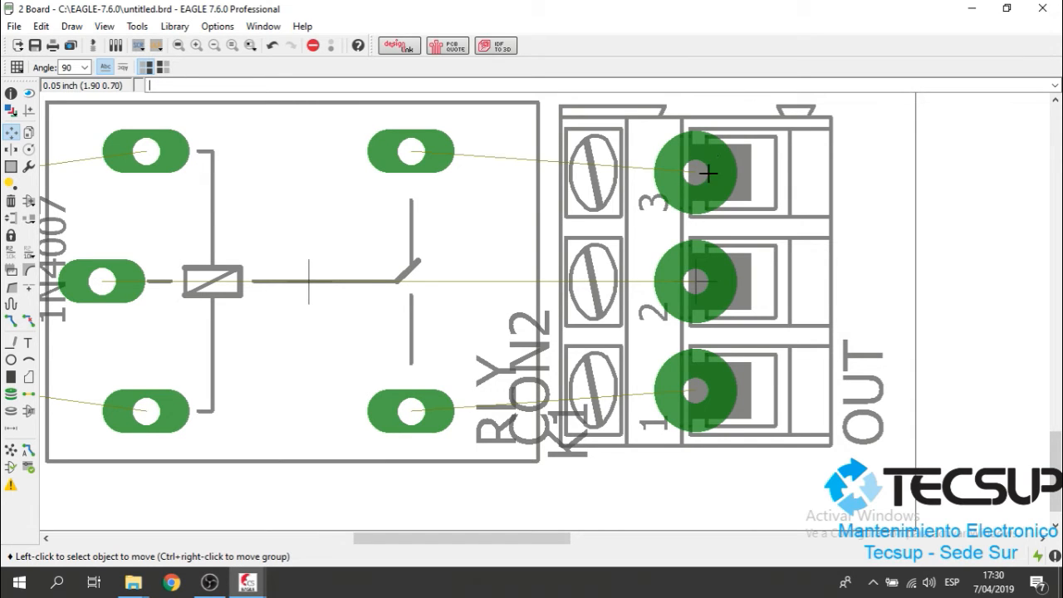
Set the board grid size to 0.025 inch and re-place CON2 at (1.900 0.450).
{"action": "left_click", "coordinate": [15, 69]}
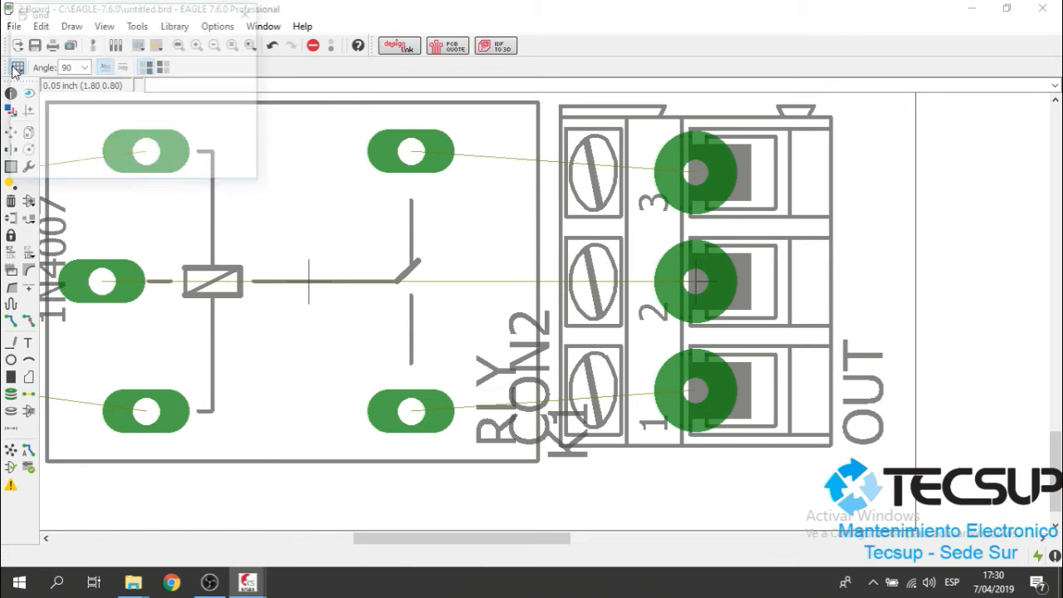
{"action": "left_click", "coordinate": [77, 88]}
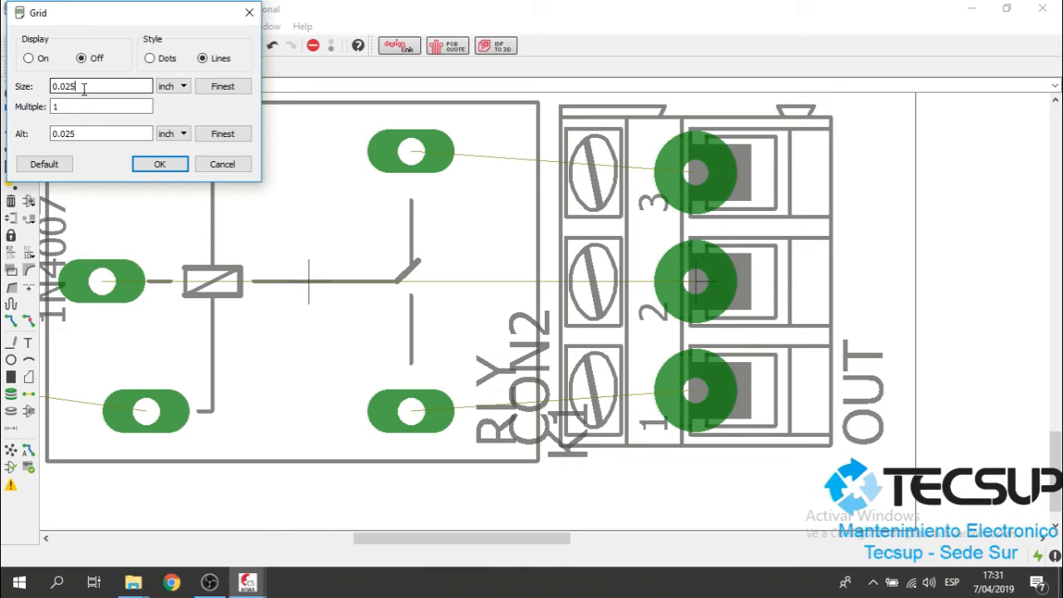
{"action": "left_click", "coordinate": [69, 85]}
{"action": "left_click", "coordinate": [159, 165]}
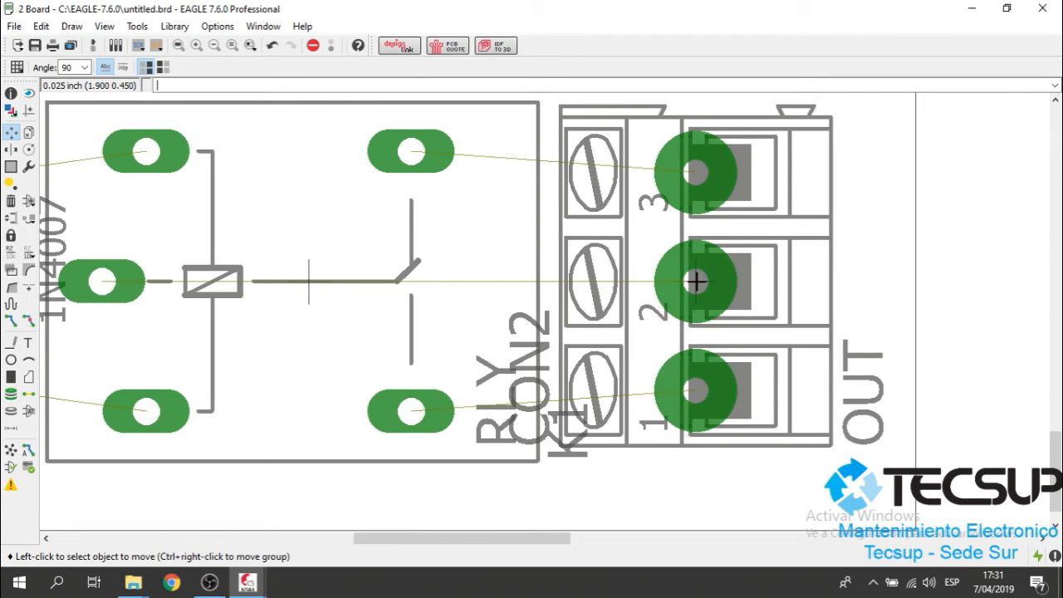
{"action": "left_click", "coordinate": [696, 283]}
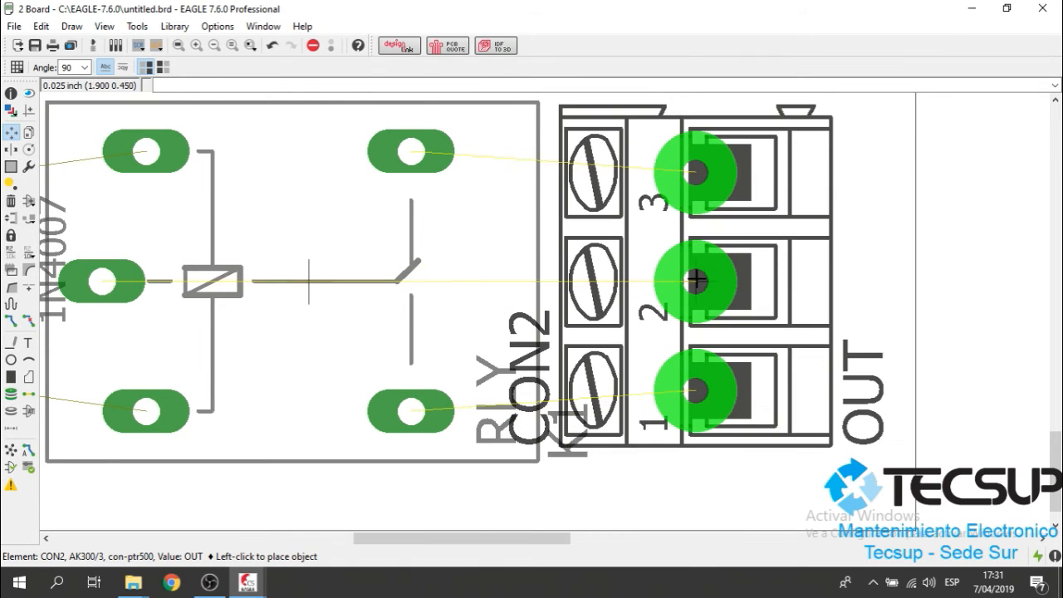
{"action": "left_click", "coordinate": [696, 283]}
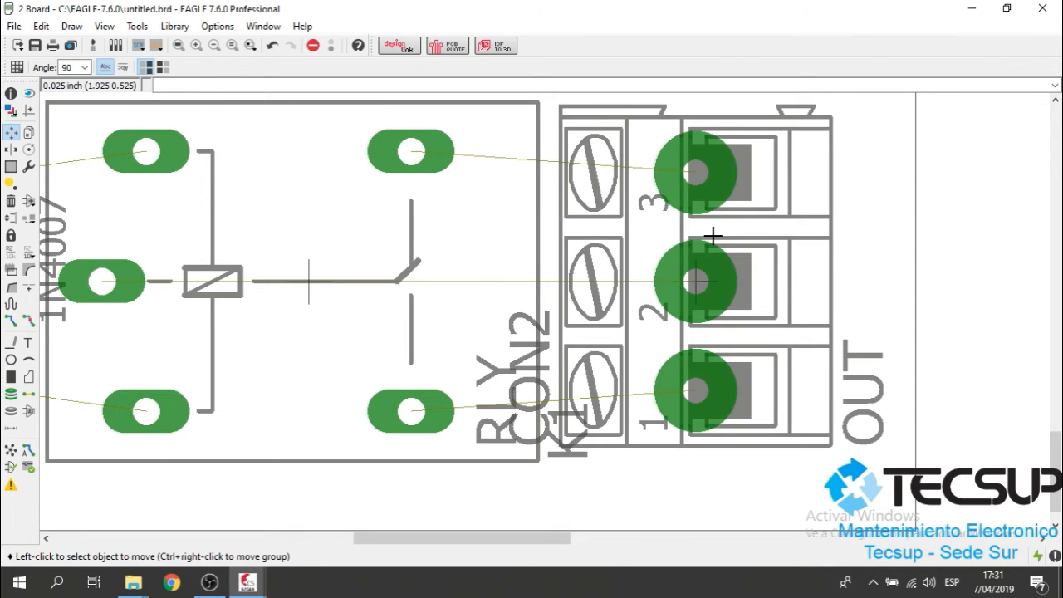
Examine the part placement and airwires between CON1, the driver parts, the relay and CON2.
{"action": "scroll", "coordinate": [715, 237], "scroll_direction": "down", "scroll_amount": 4}
{"action": "scroll", "coordinate": [596, 237], "scroll_direction": "up", "scroll_amount": 4}
{"action": "scroll", "coordinate": [607, 233], "scroll_direction": "down", "scroll_amount": 3}
{"action": "scroll", "coordinate": [611, 228], "scroll_direction": "down", "scroll_amount": 1}
{"action": "scroll", "coordinate": [685, 239], "scroll_direction": "up", "scroll_amount": 3}
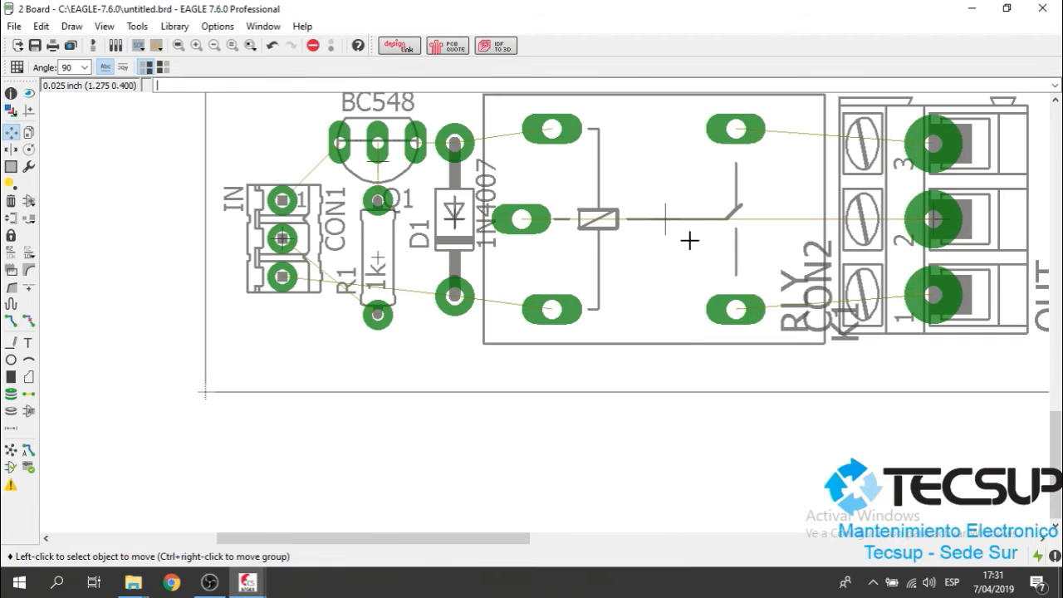
{"action": "scroll", "coordinate": [690, 239], "scroll_direction": "down", "scroll_amount": 3}
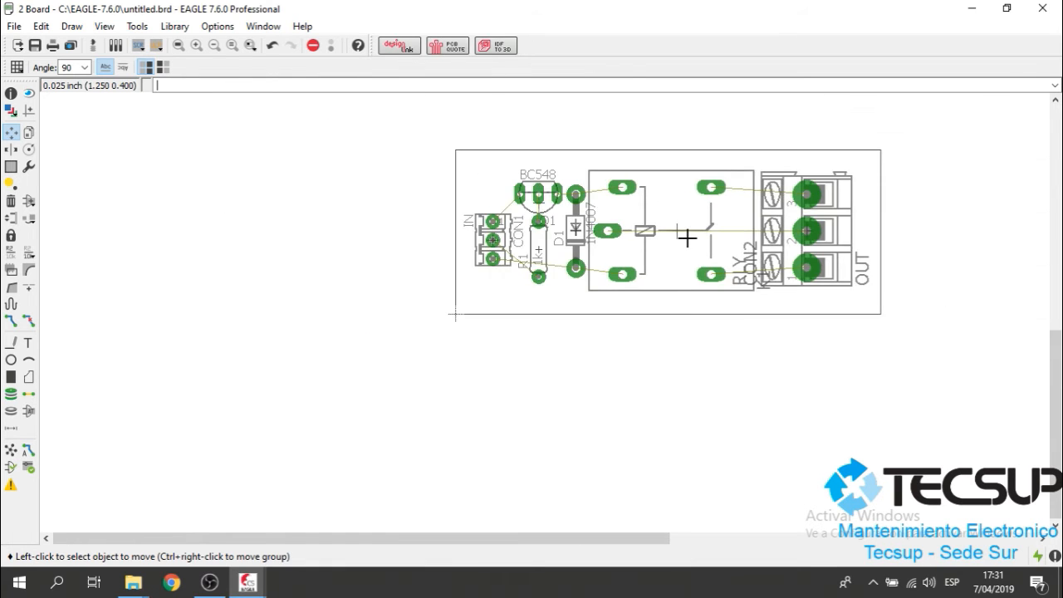
{"action": "scroll", "coordinate": [688, 239], "scroll_direction": "up", "scroll_amount": 3}
{"action": "scroll", "coordinate": [662, 249], "scroll_direction": "down", "scroll_amount": 3}
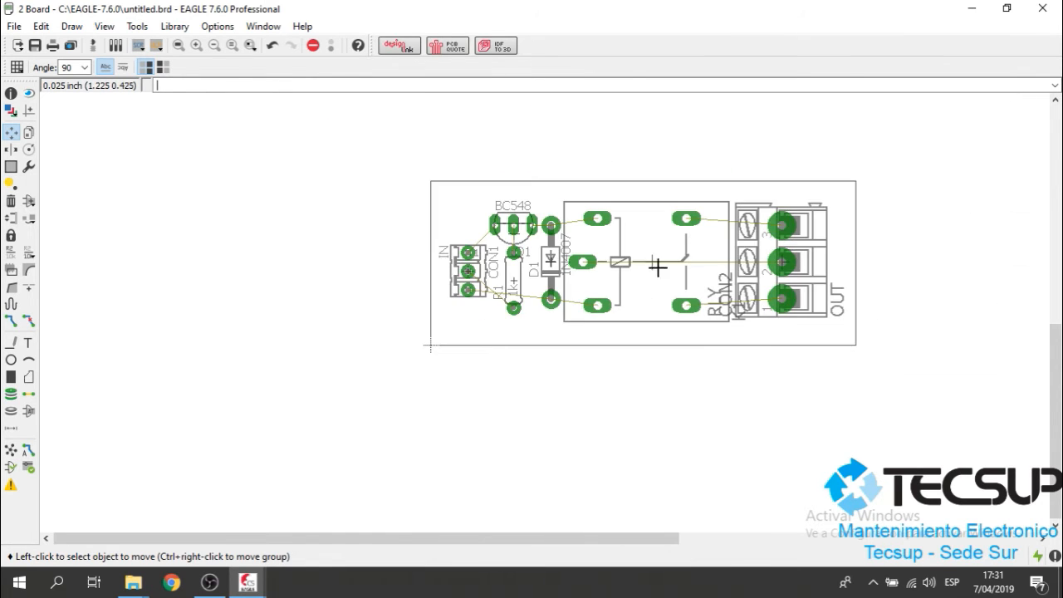
{"action": "scroll", "coordinate": [657, 265], "scroll_direction": "up", "scroll_amount": 4}
Start manual routing with 16 Bottom as the trace layer.
{"action": "left_click", "coordinate": [12, 320]}
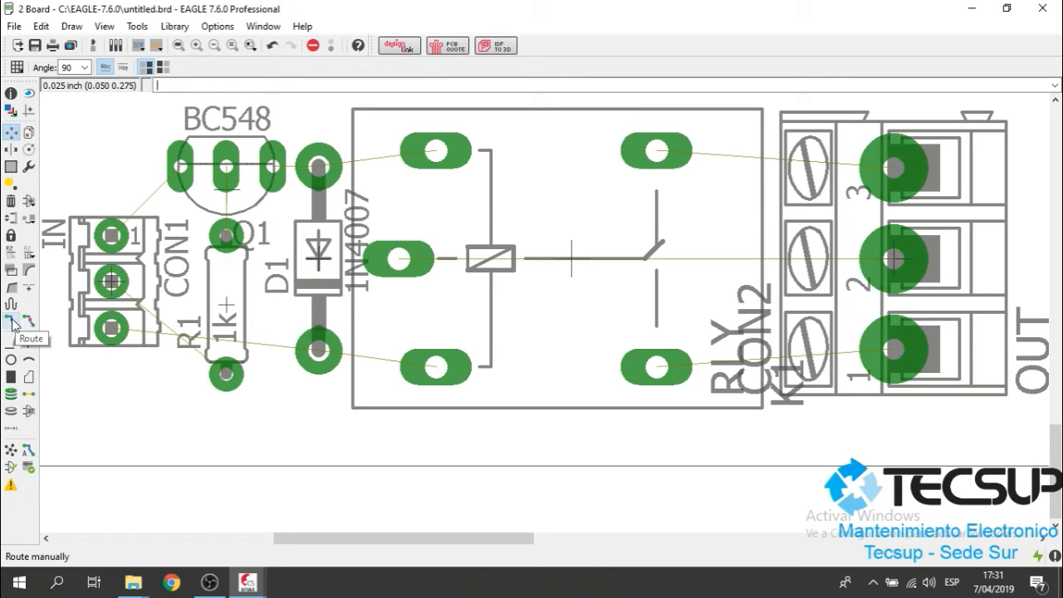
{"action": "left_click", "coordinate": [11, 322]}
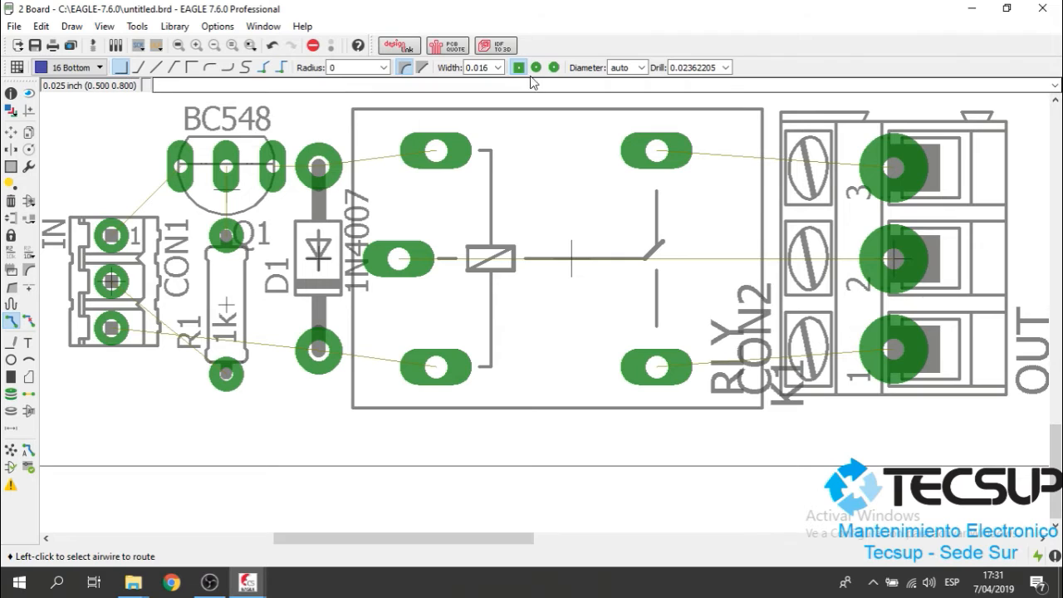
{"action": "left_click", "coordinate": [93, 69]}
{"action": "left_click", "coordinate": [83, 86]}
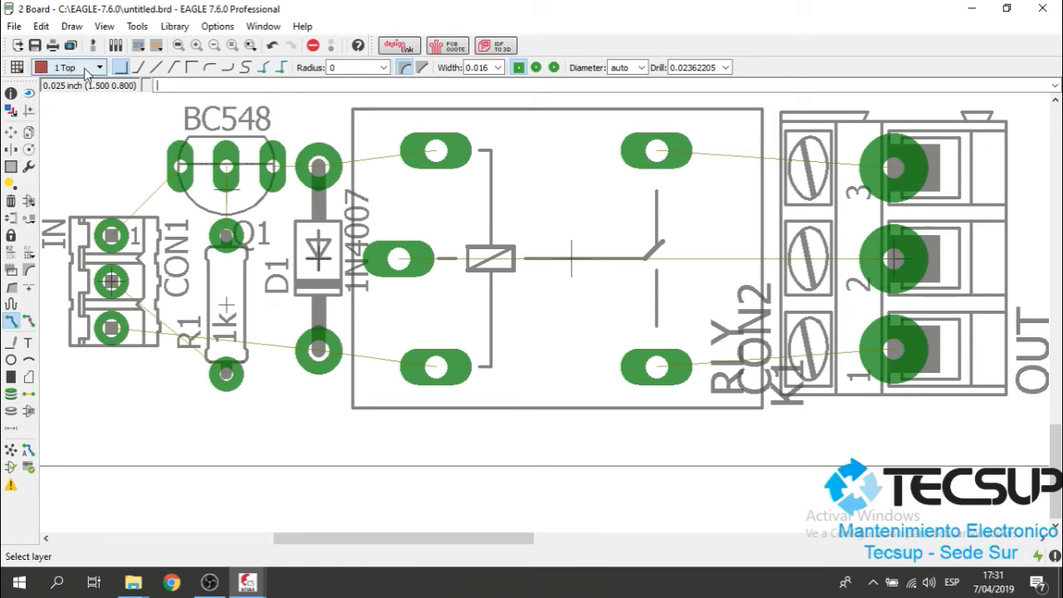
{"action": "left_click", "coordinate": [98, 70]}
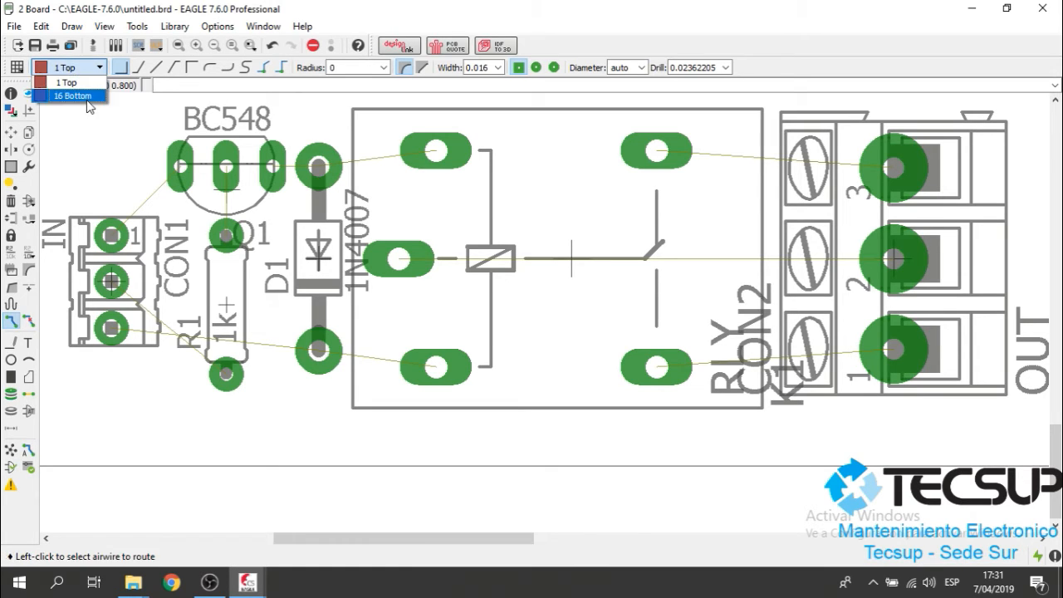
{"action": "left_click", "coordinate": [83, 97]}
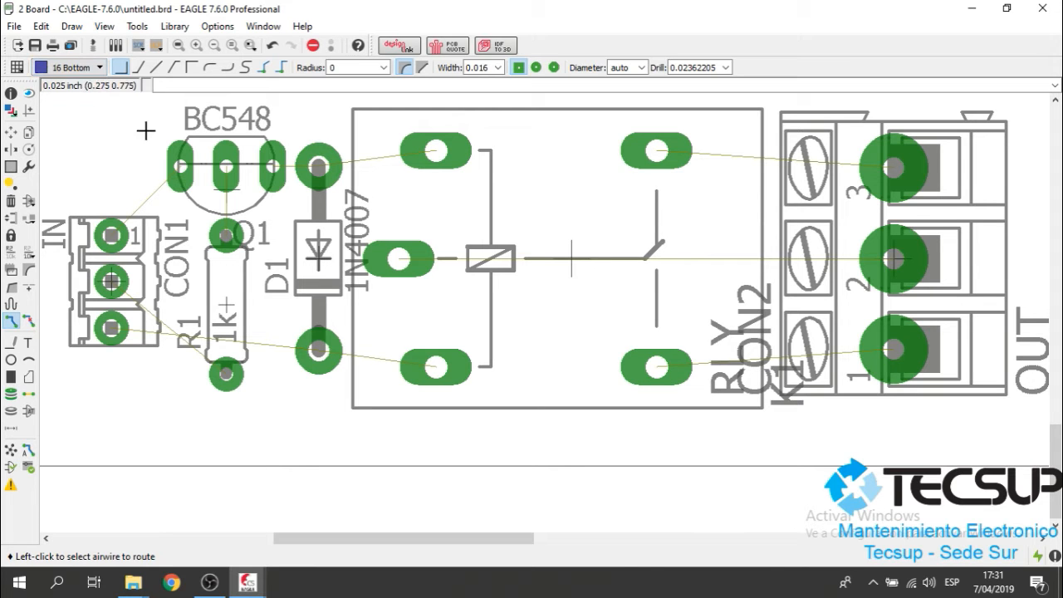
Change the board grid's size unit to mm so that trace widths are given in millimetres.
{"action": "scroll", "coordinate": [507, 248], "scroll_direction": "down", "scroll_amount": 2}
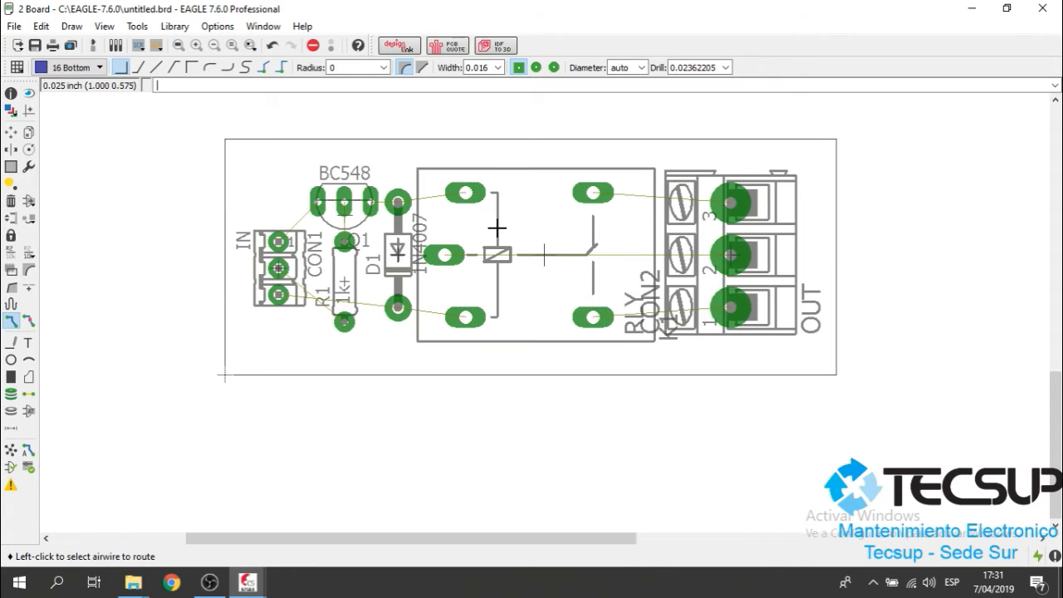
{"action": "scroll", "coordinate": [499, 239], "scroll_direction": "up", "scroll_amount": 1}
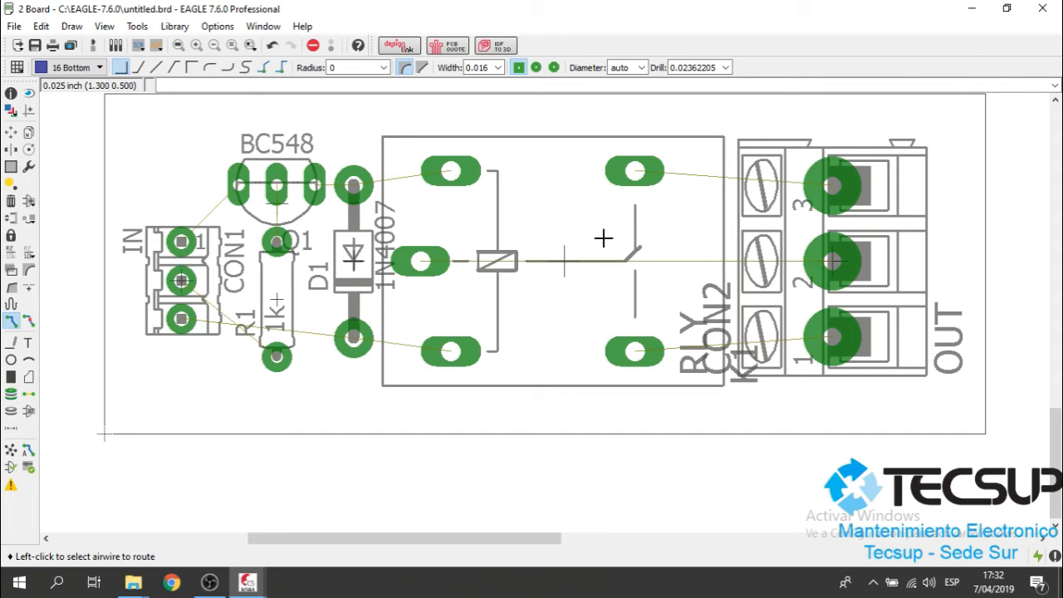
{"action": "left_click", "coordinate": [497, 68]}
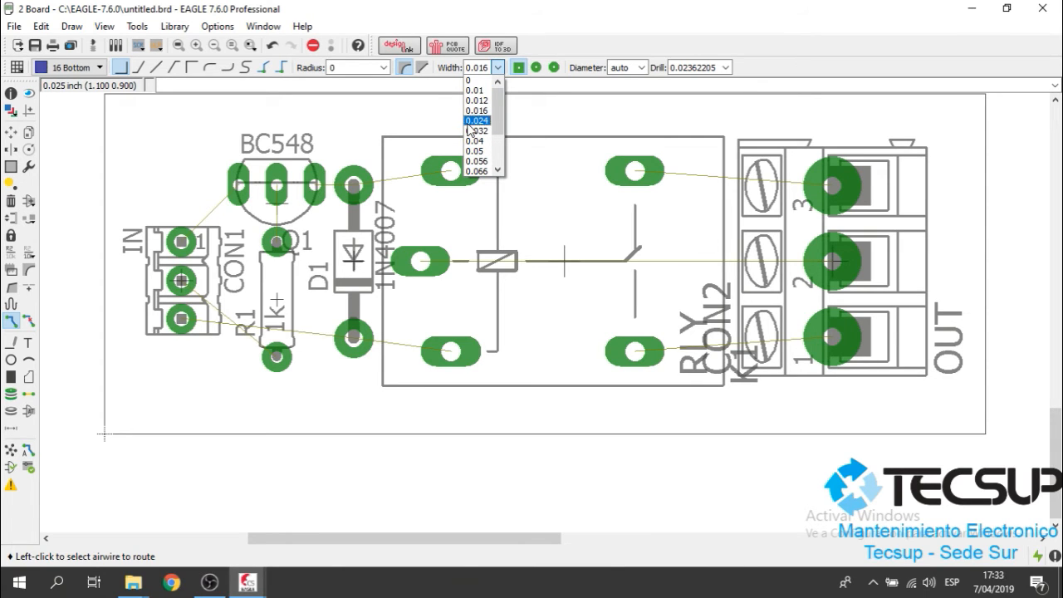
{"action": "left_click", "coordinate": [523, 120]}
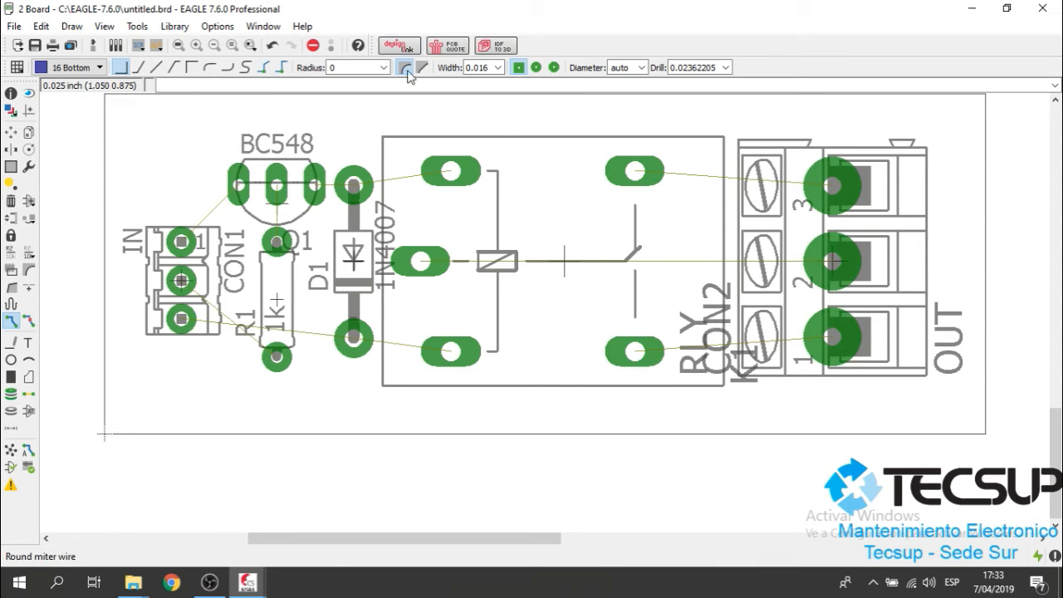
{"action": "left_click", "coordinate": [17, 67]}
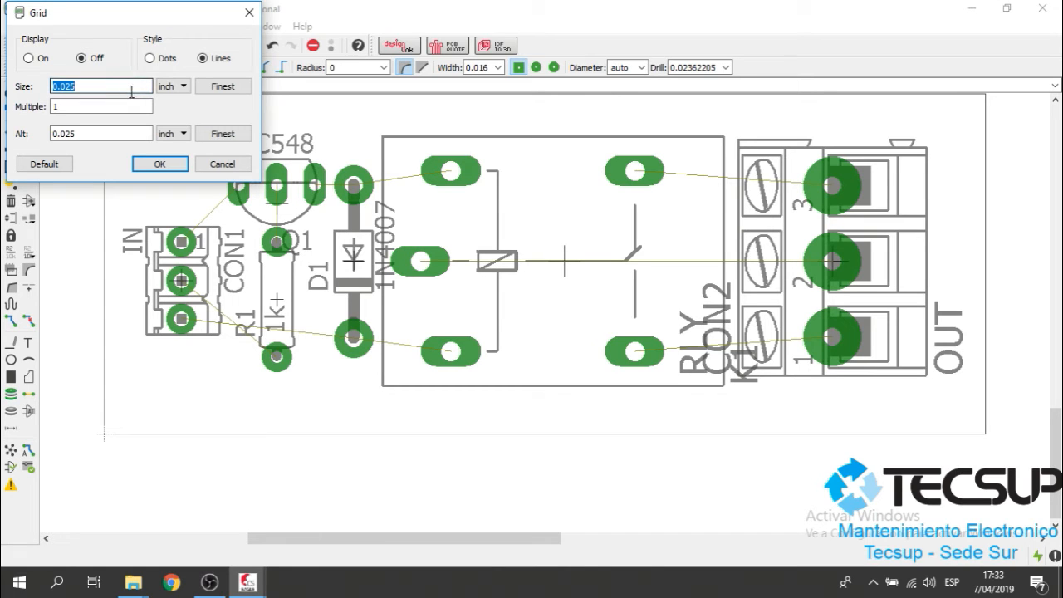
{"action": "left_click", "coordinate": [182, 87]}
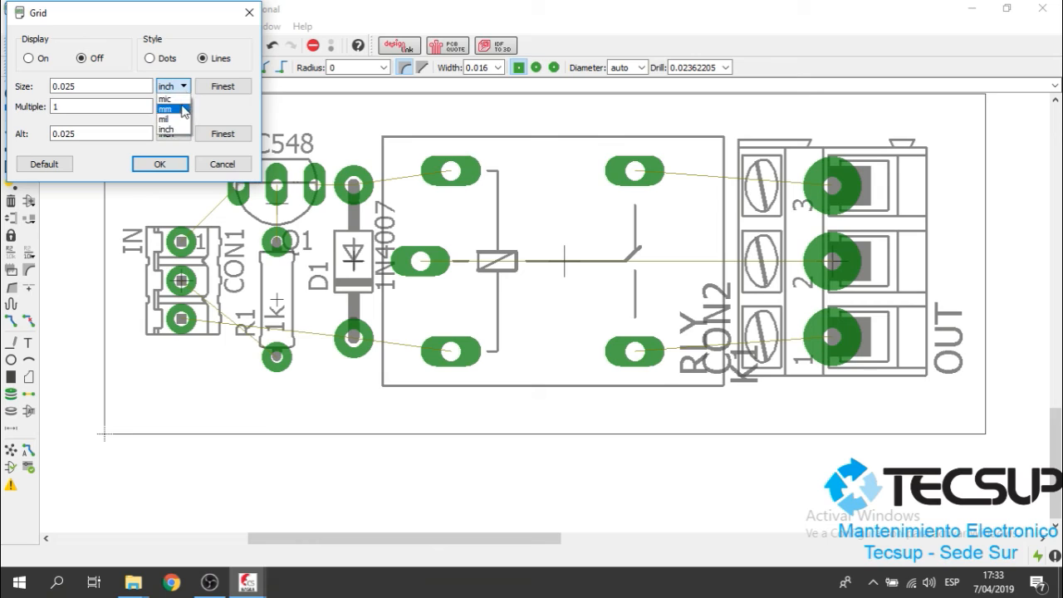
{"action": "left_click", "coordinate": [177, 112]}
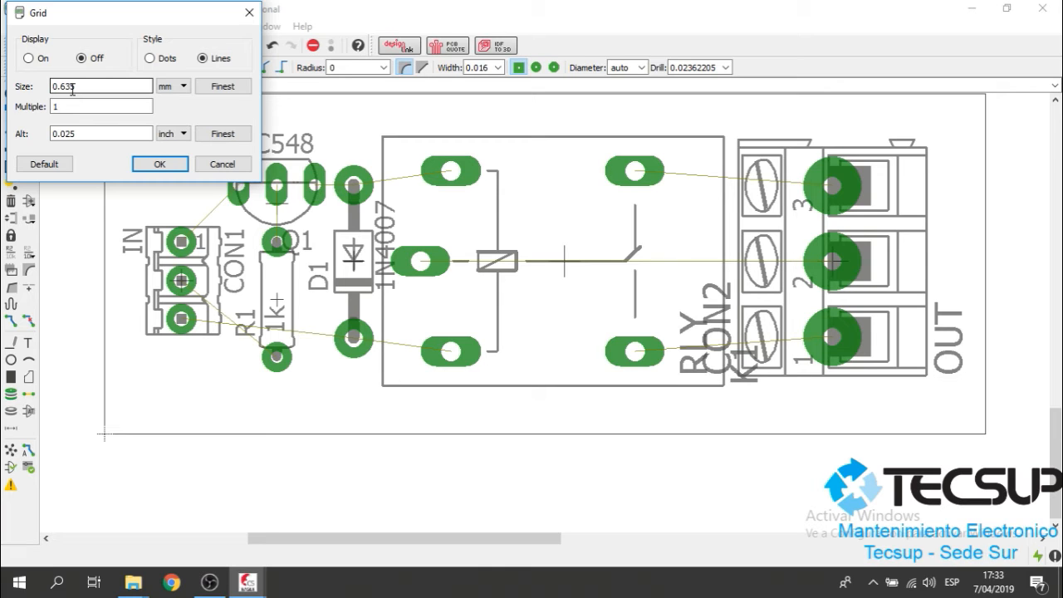
{"action": "left_click", "coordinate": [158, 164]}
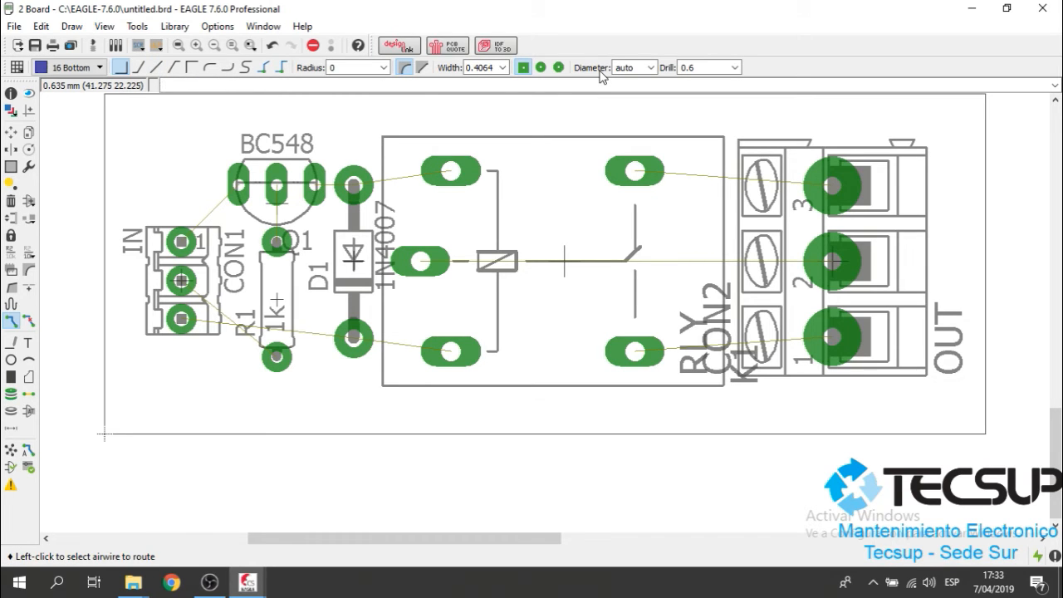
Try routing trace widths of 1.016, 2.1844 and 0.6096 mm.
{"action": "left_click", "coordinate": [502, 68]}
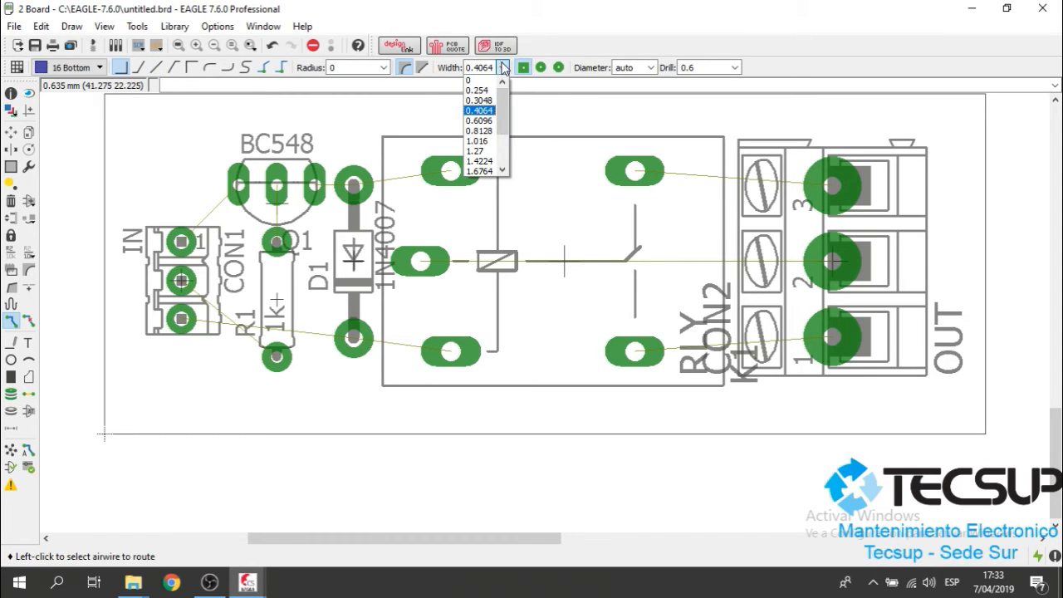
{"action": "left_click", "coordinate": [479, 141]}
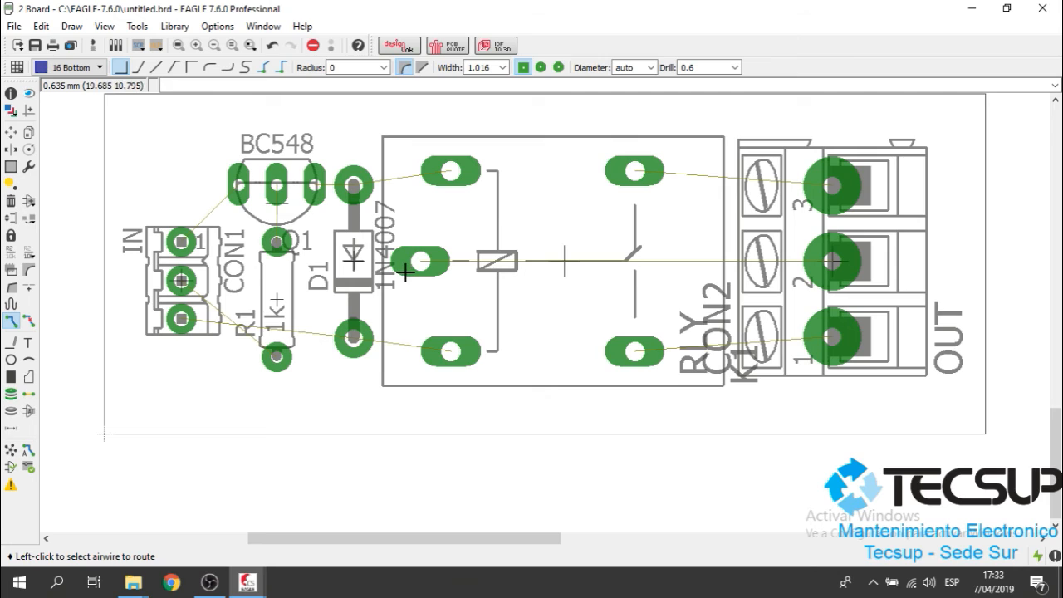
{"action": "left_click", "coordinate": [504, 67]}
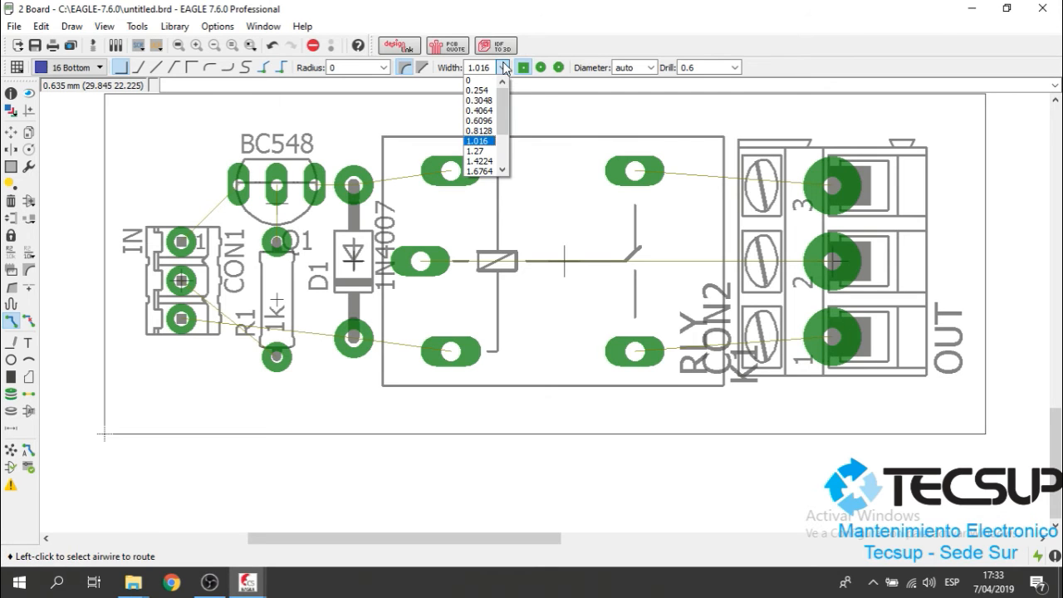
{"action": "left_click", "coordinate": [503, 172]}
{"action": "left_click", "coordinate": [503, 172]}
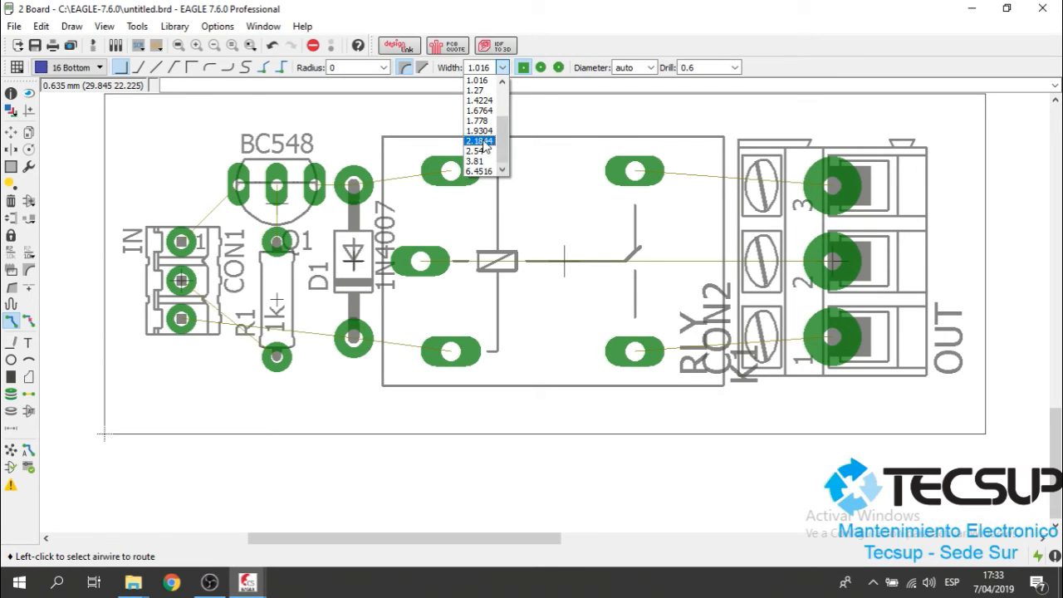
{"action": "left_click", "coordinate": [475, 141]}
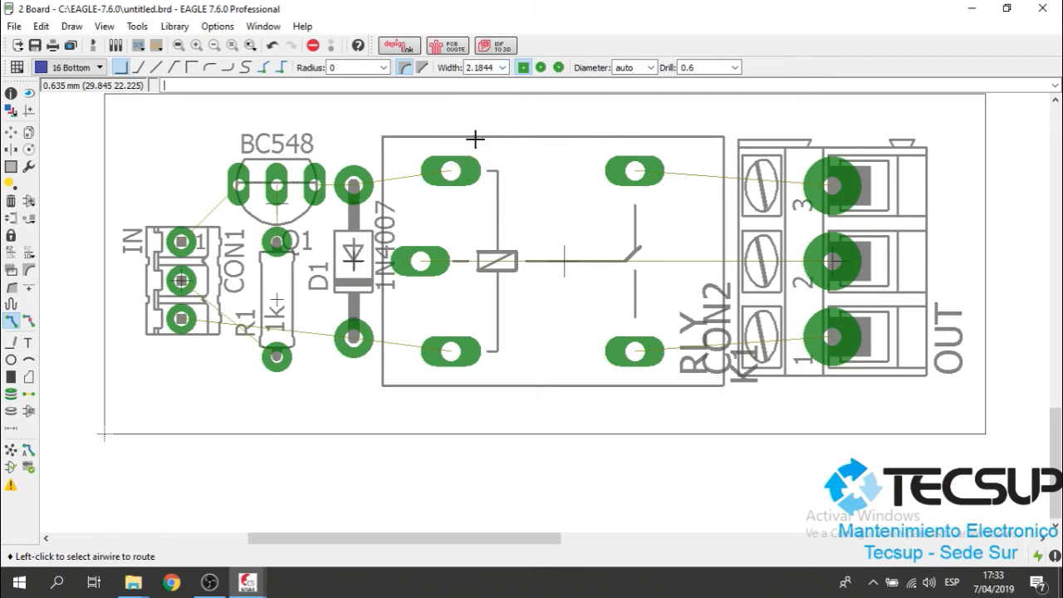
{"action": "left_click", "coordinate": [503, 68]}
{"action": "scroll", "coordinate": [490, 124], "scroll_direction": "up", "scroll_amount": 3}
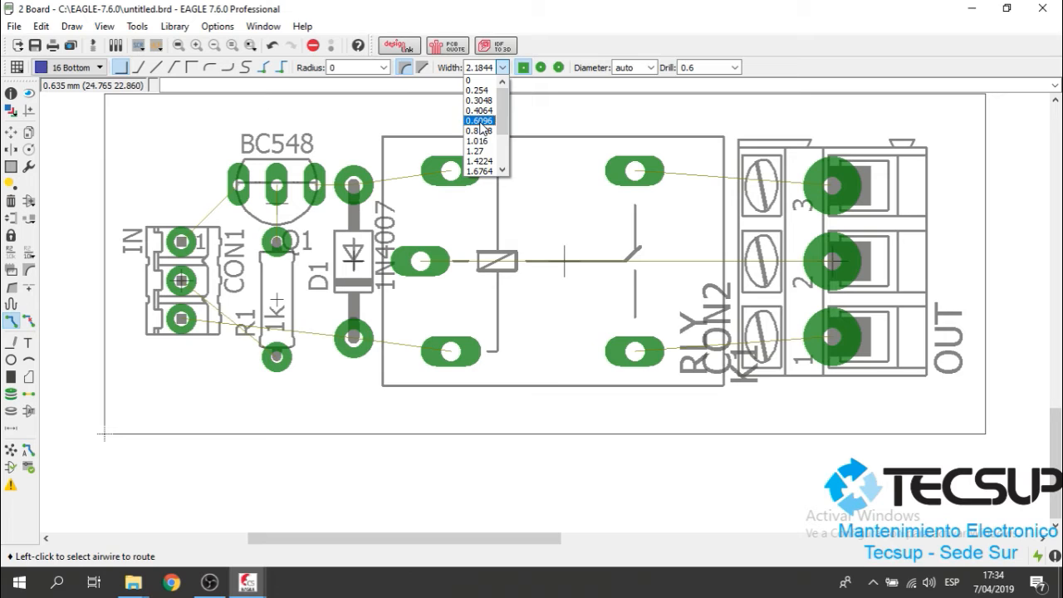
{"action": "left_click", "coordinate": [480, 122]}
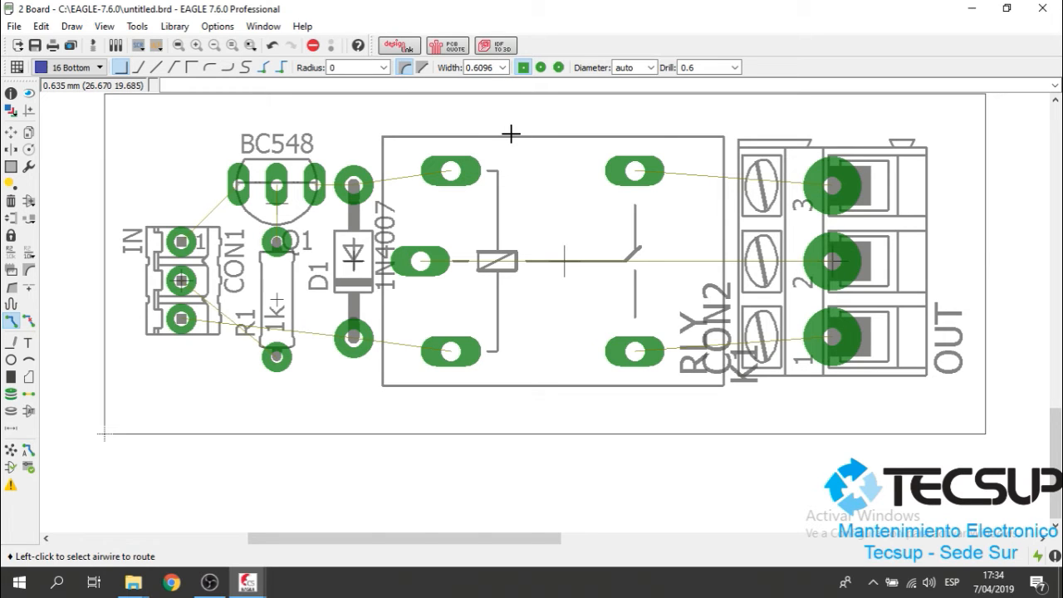
Set the routing trace width to 0.8128 mm and bring the CON1 and Q1 area into close view.
{"action": "left_click", "coordinate": [501, 68]}
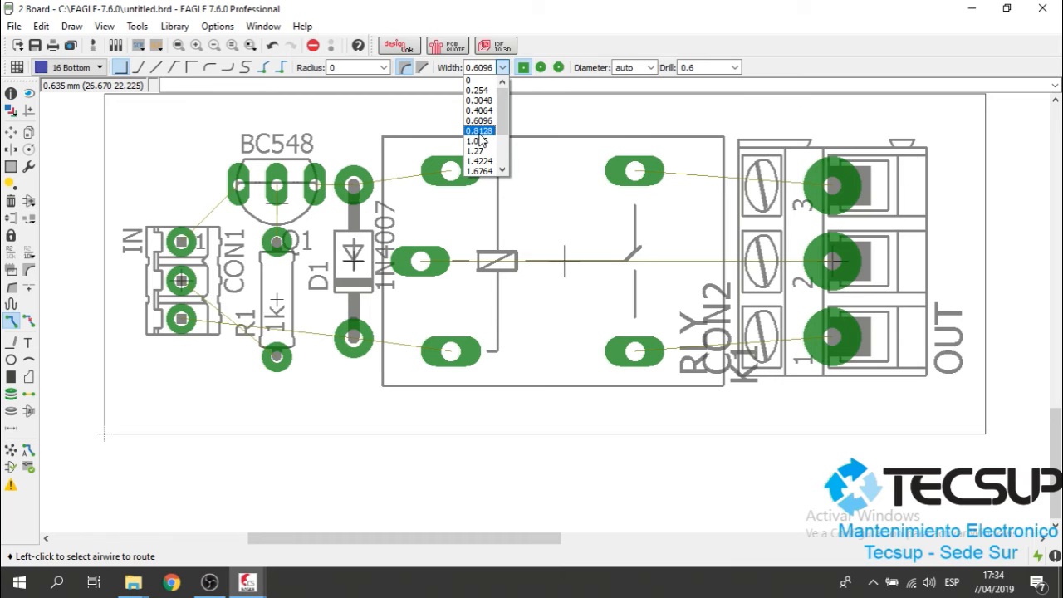
{"action": "left_click", "coordinate": [480, 131]}
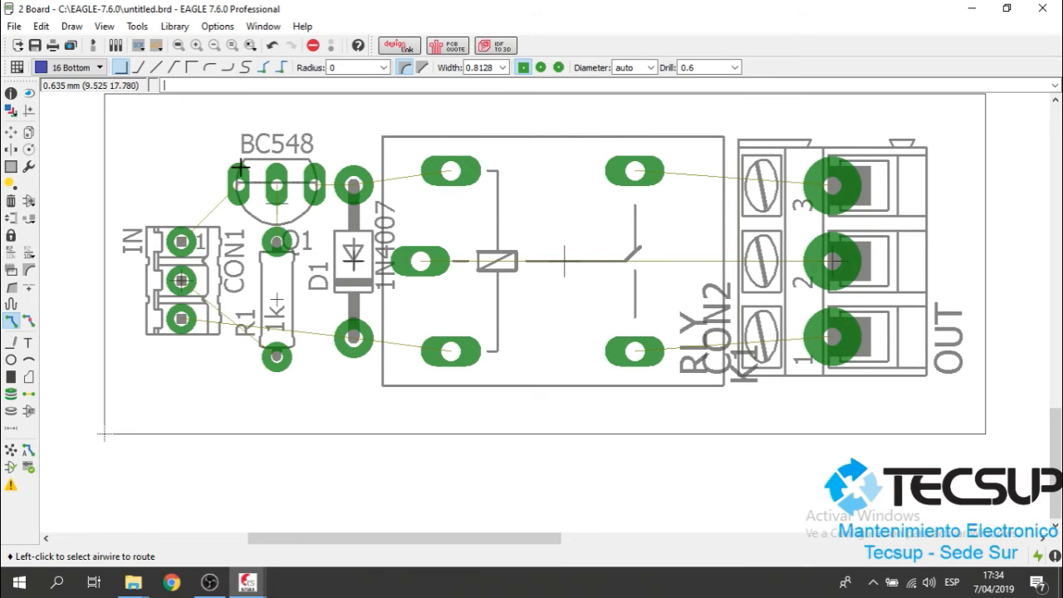
{"action": "scroll", "coordinate": [179, 240], "scroll_direction": "up", "scroll_amount": 5}
{"action": "scroll", "coordinate": [179, 241], "scroll_direction": "down", "scroll_amount": 3}
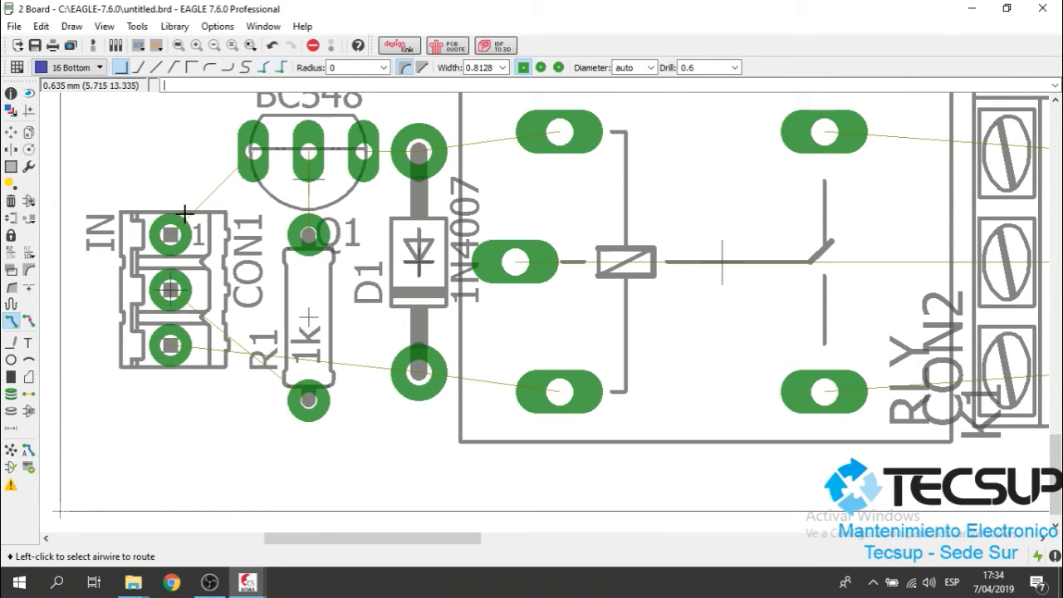
Start the GND trace at CON1's pad 1, heading towards Q1's leftmost pad with a right-angle wire bend.
{"action": "scroll", "coordinate": [174, 233], "scroll_direction": "up", "scroll_amount": 4}
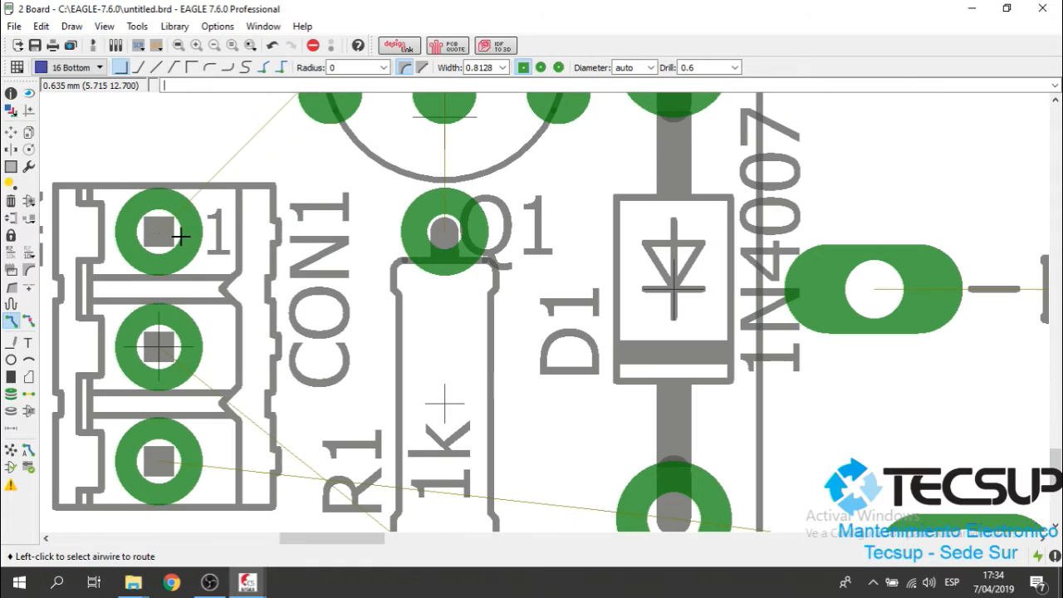
{"action": "left_click", "coordinate": [157, 226]}
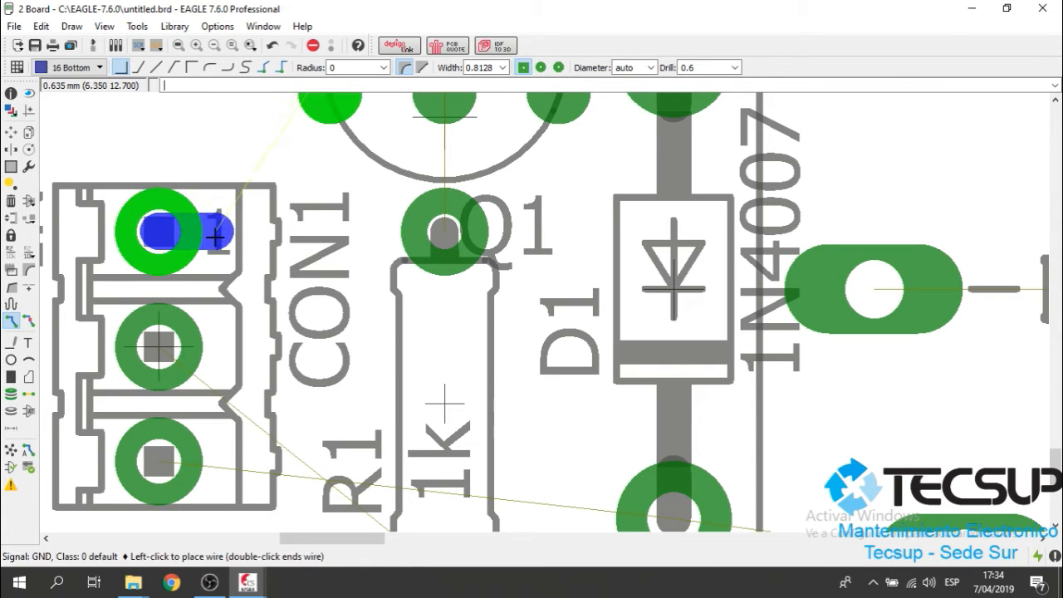
{"action": "scroll", "coordinate": [324, 241], "scroll_direction": "down", "scroll_amount": 1}
{"action": "scroll", "coordinate": [324, 241], "scroll_direction": "down", "scroll_amount": 2}
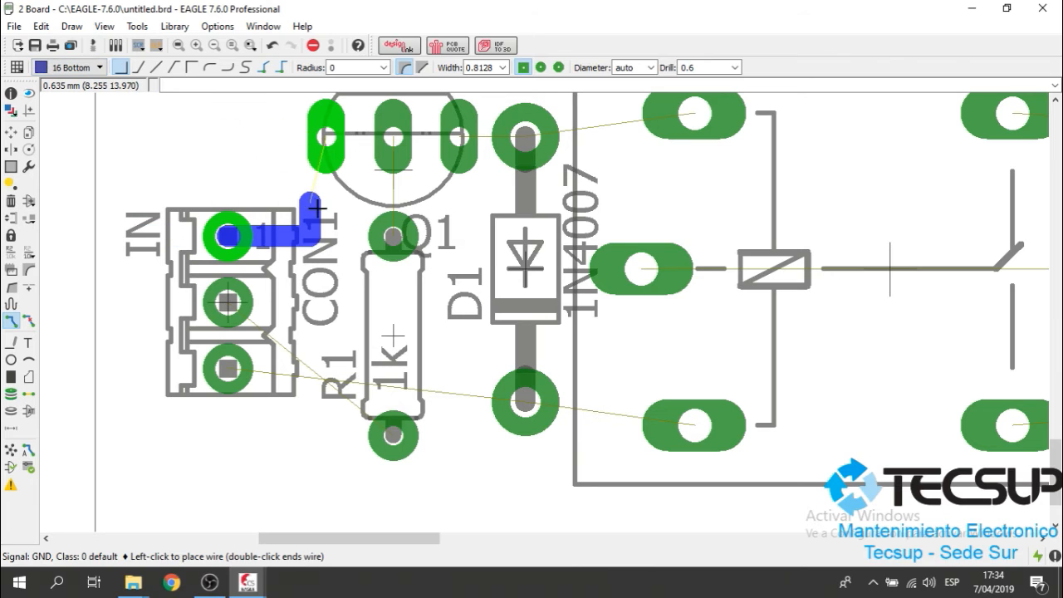
{"action": "scroll", "coordinate": [324, 183], "scroll_direction": "up", "scroll_amount": 3}
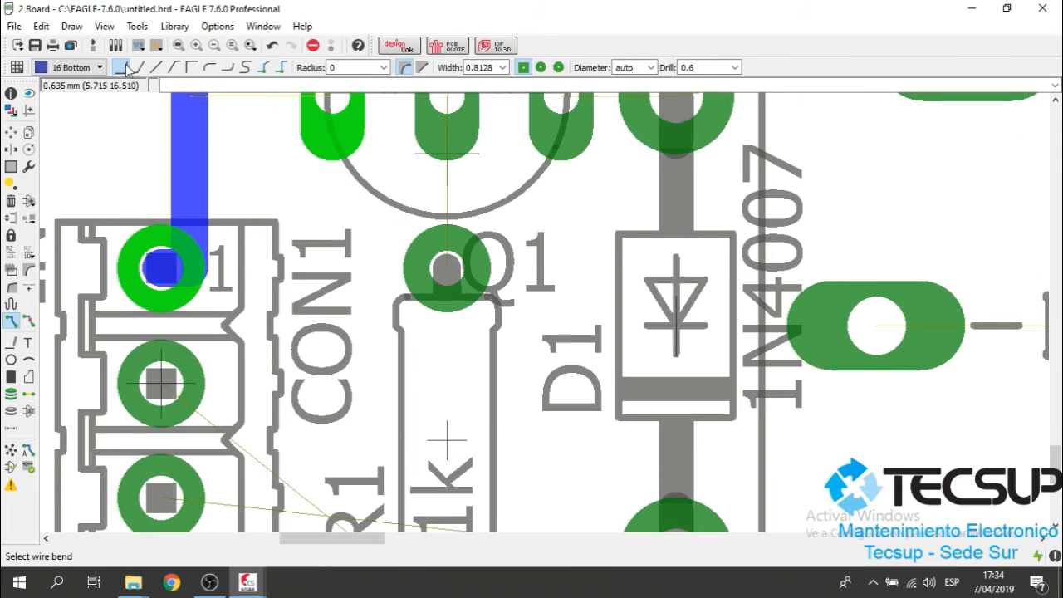
{"action": "left_click", "coordinate": [125, 73]}
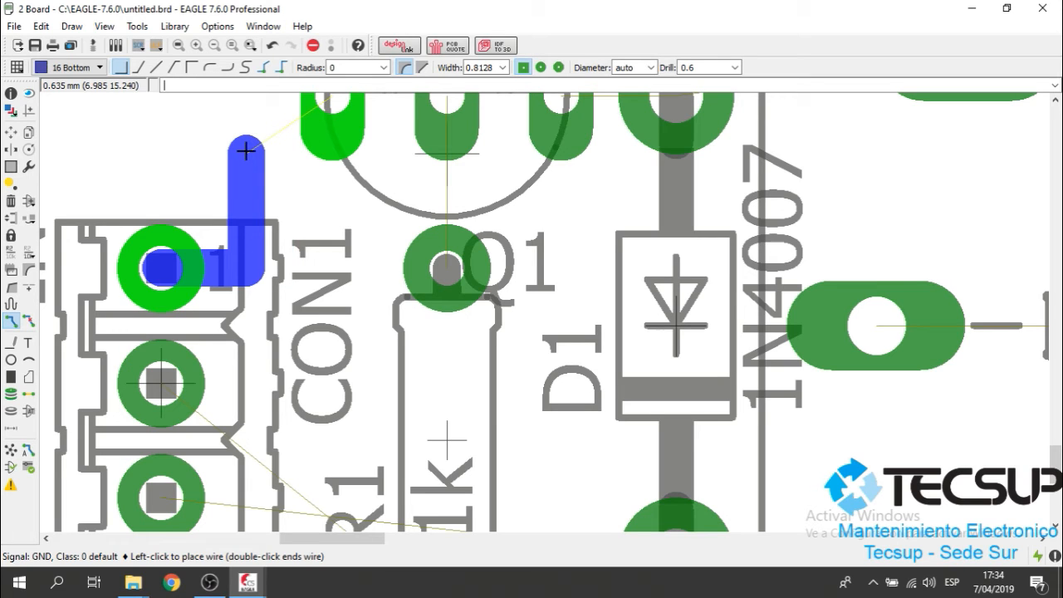
Try the straight, curved and other wire bend styles on the GND trace, settling on the horizontal-then-45° bend.
{"action": "right_click", "coordinate": [277, 174]}
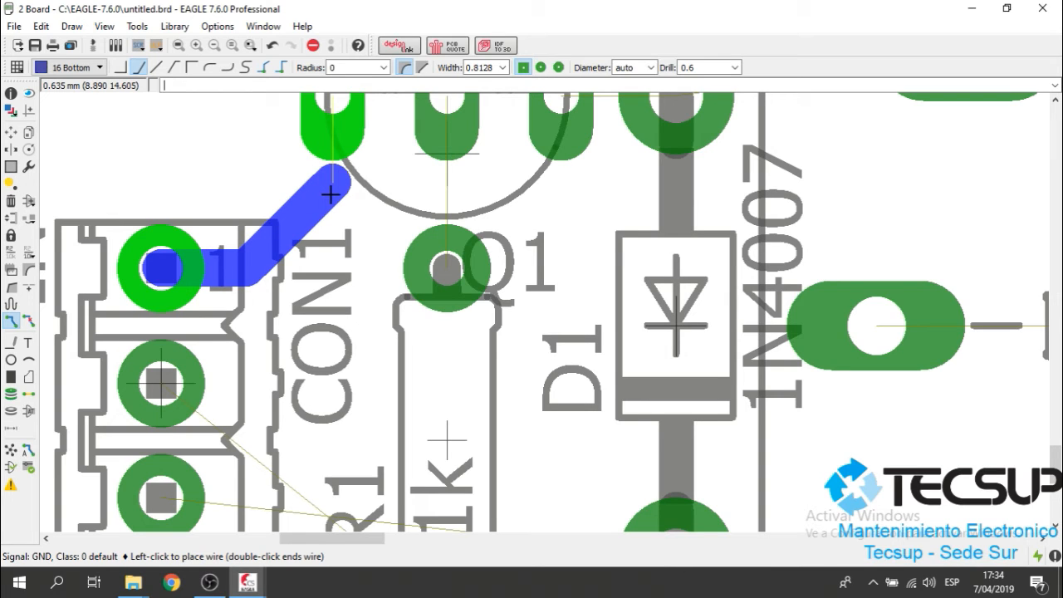
{"action": "right_click", "coordinate": [330, 194]}
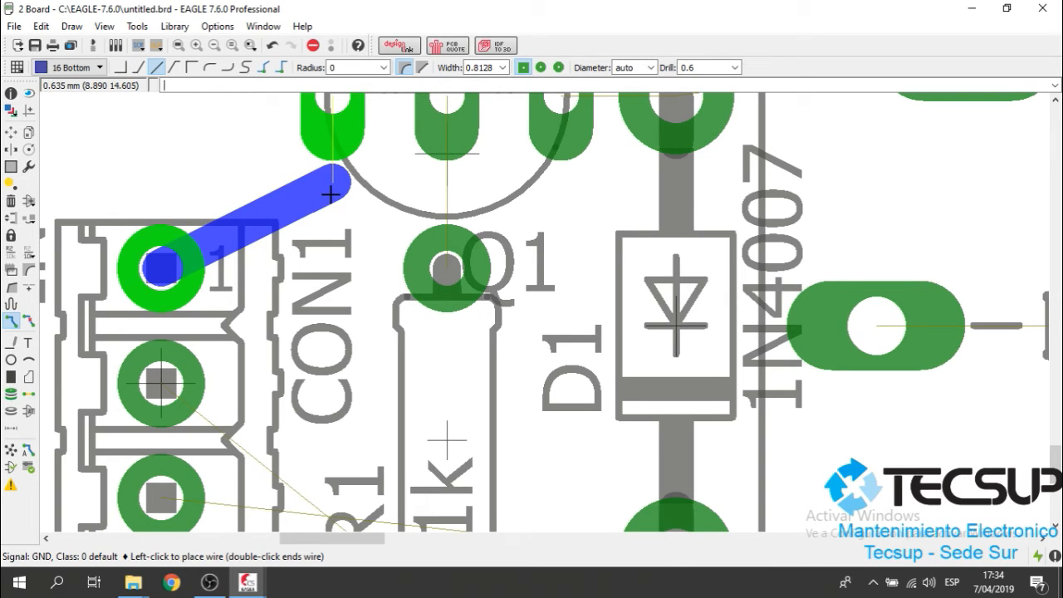
{"action": "right_click", "coordinate": [331, 195]}
{"action": "right_click", "coordinate": [330, 194]}
{"action": "right_click", "coordinate": [331, 194]}
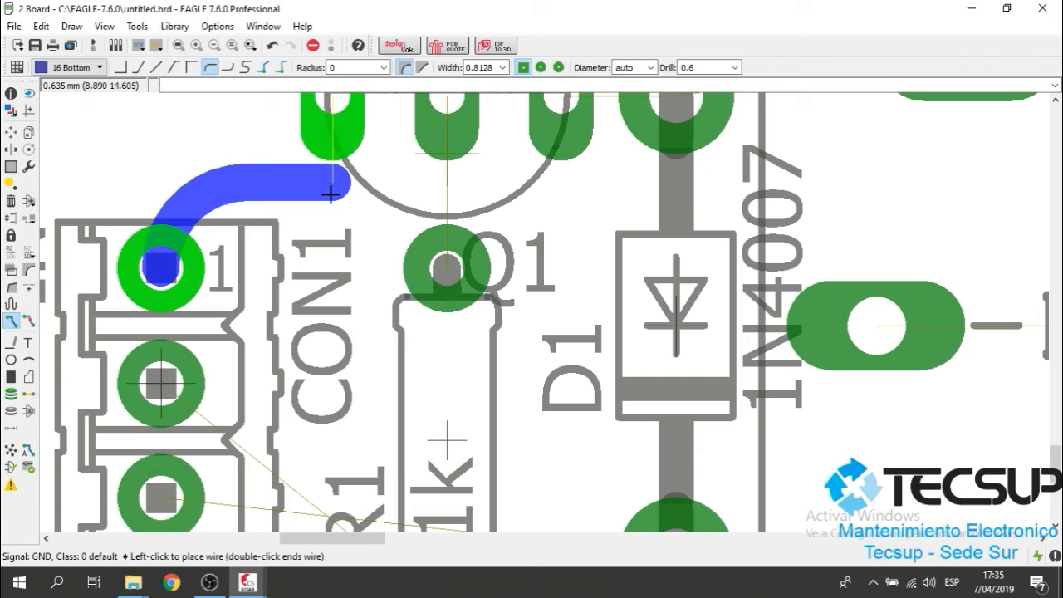
{"action": "scroll", "coordinate": [318, 185], "scroll_direction": "down", "scroll_amount": 2}
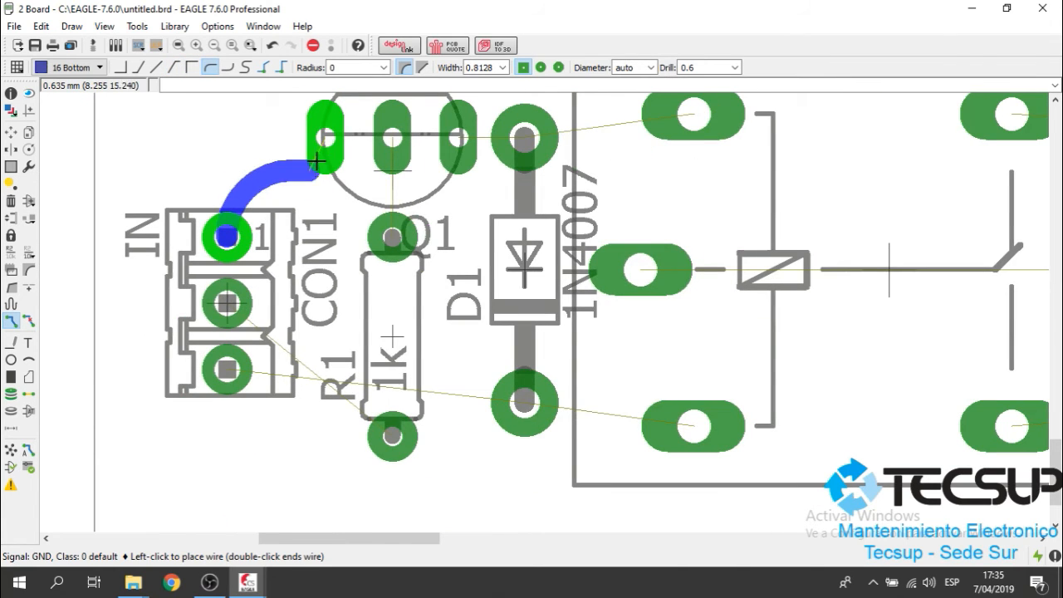
{"action": "right_click", "coordinate": [322, 207]}
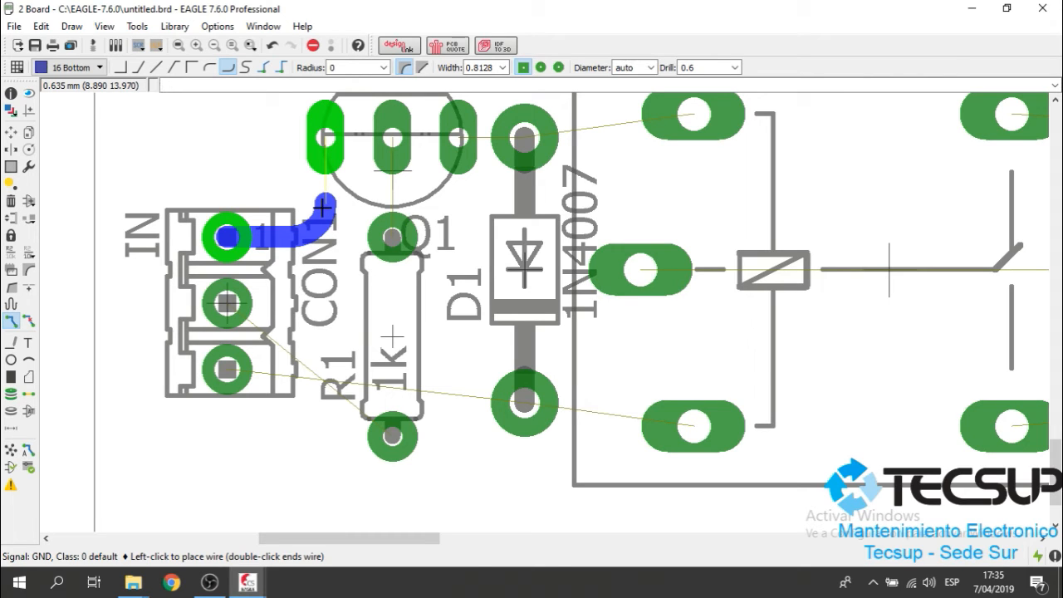
{"action": "right_click", "coordinate": [322, 207]}
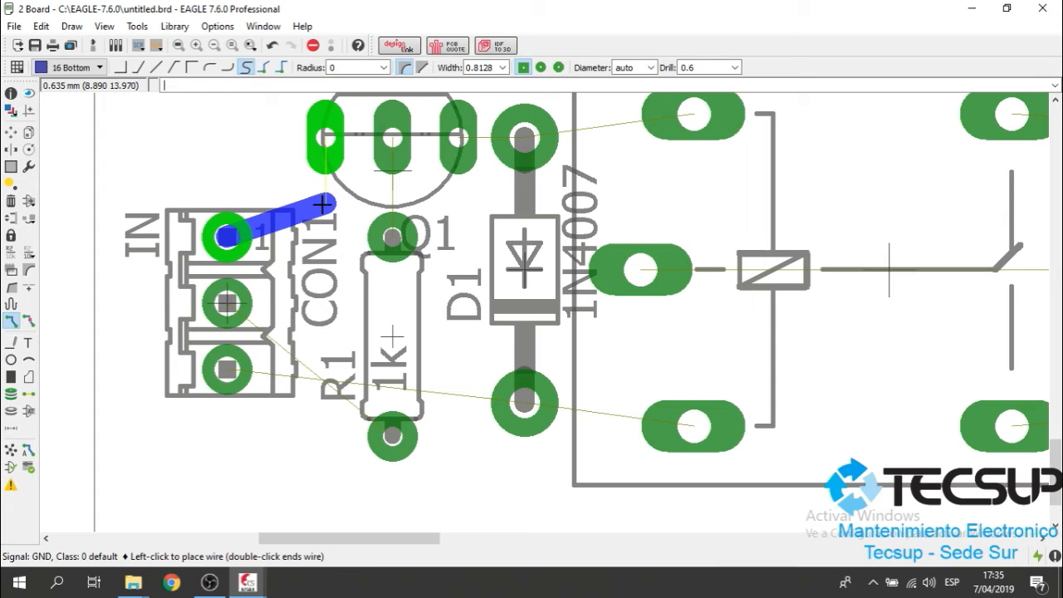
{"action": "right_click", "coordinate": [322, 204]}
{"action": "right_click", "coordinate": [323, 204]}
Bring the GND trace up vertically from its diagonal section and end it on Q1's leftmost pad.
{"action": "scroll", "coordinate": [327, 199], "scroll_direction": "up", "scroll_amount": 3}
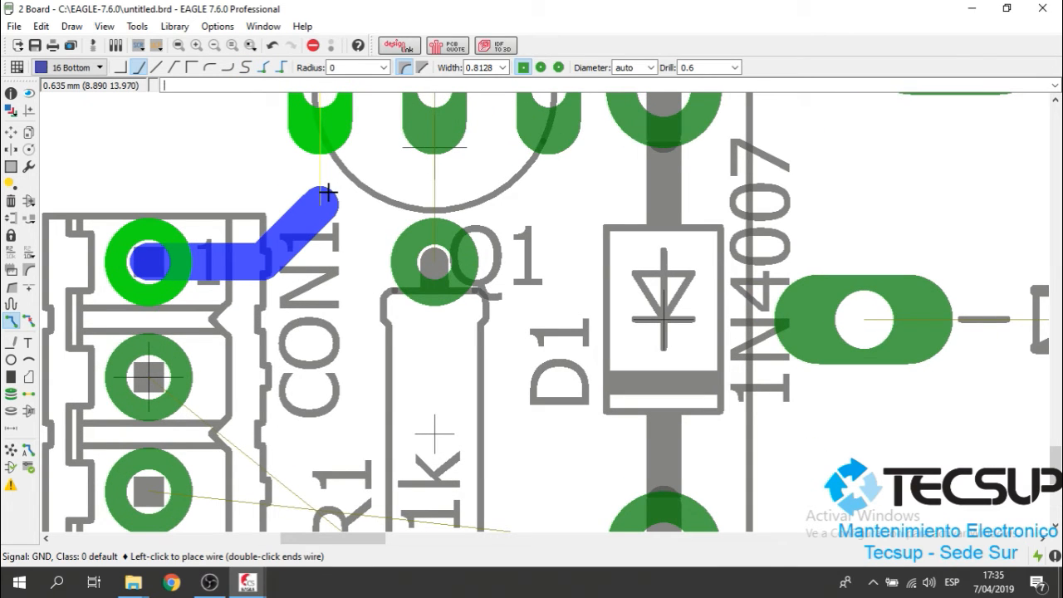
{"action": "scroll", "coordinate": [327, 193], "scroll_direction": "down", "scroll_amount": 1}
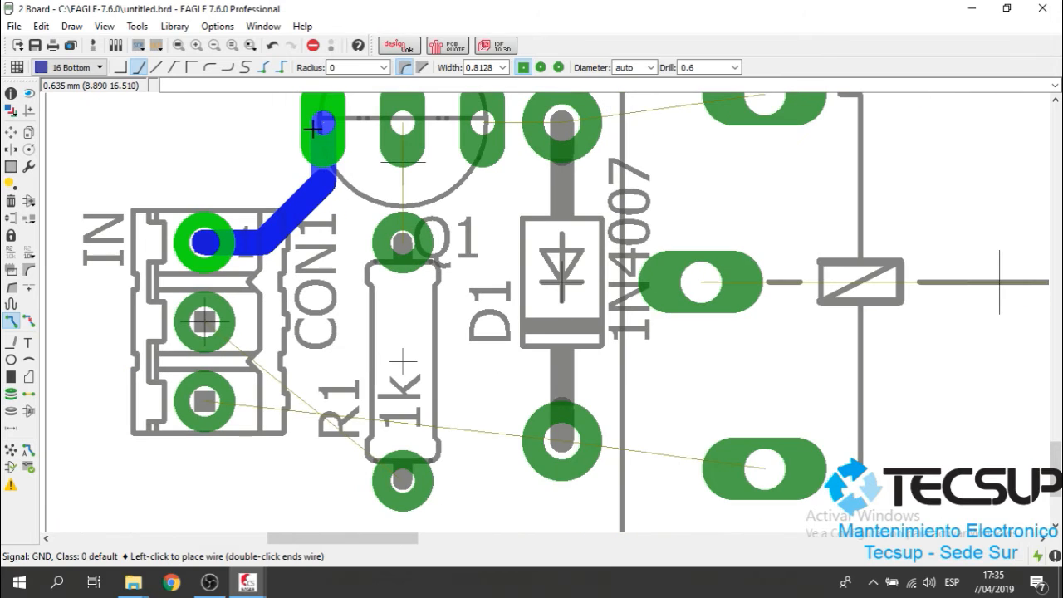
{"action": "left_click", "coordinate": [313, 128]}
{"action": "scroll", "coordinate": [355, 217], "scroll_direction": "down", "scroll_amount": 2}
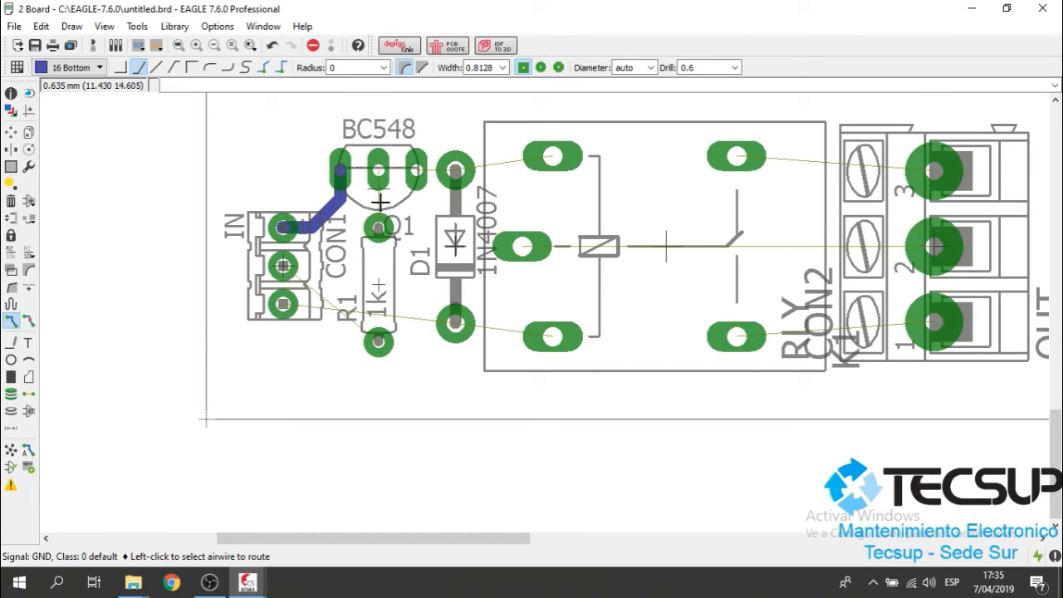
Route a straight trace from Q1's middle pad down to R1's upper pad.
{"action": "scroll", "coordinate": [379, 202], "scroll_direction": "up", "scroll_amount": 2}
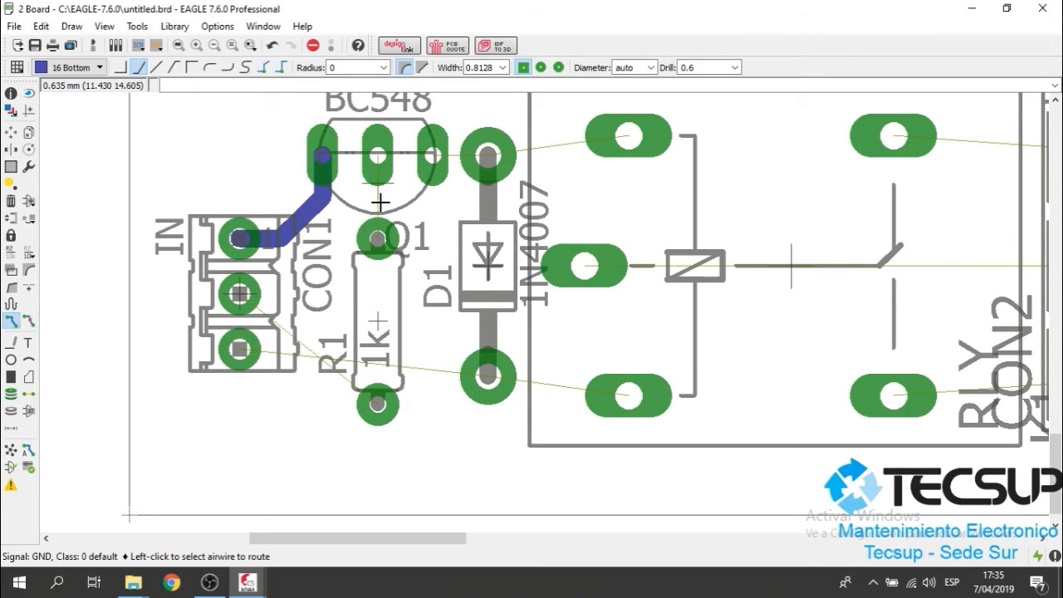
{"action": "scroll", "coordinate": [380, 171], "scroll_direction": "up", "scroll_amount": 2}
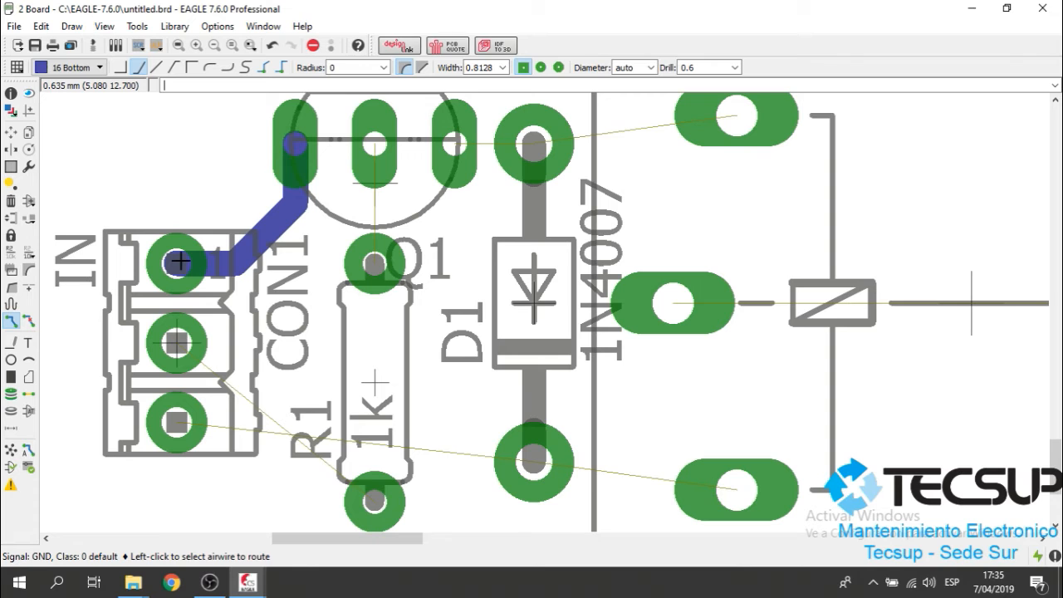
{"action": "left_click", "coordinate": [375, 141]}
{"action": "left_click", "coordinate": [375, 265]}
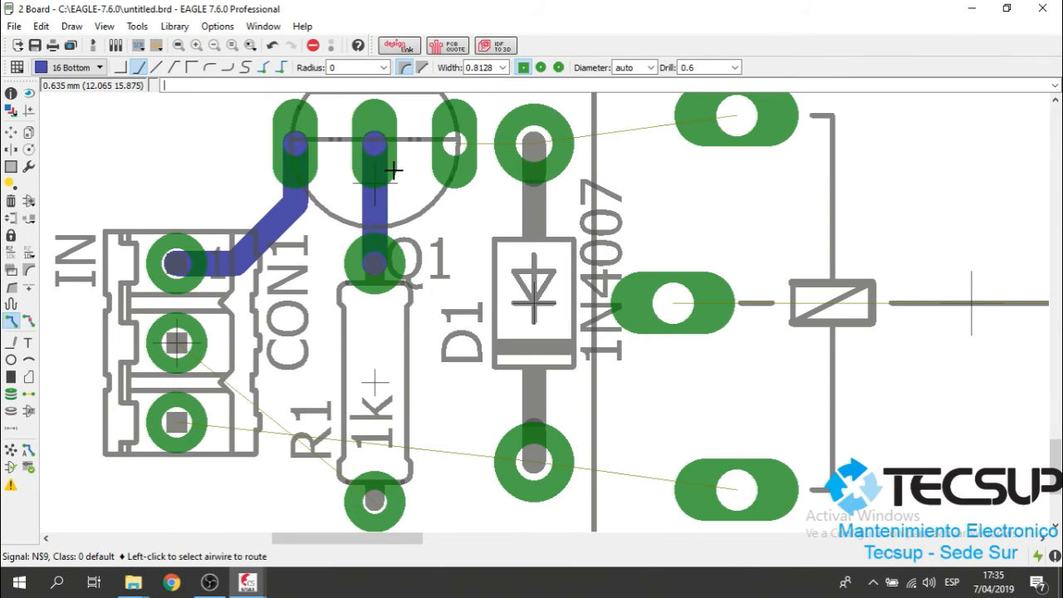
Route the trace from CON1's middle pad diagonally across to R1's body and straight down to its lower pad.
{"action": "scroll", "coordinate": [395, 171], "scroll_direction": "down", "scroll_amount": 4}
{"action": "scroll", "coordinate": [370, 296], "scroll_direction": "up", "scroll_amount": 4}
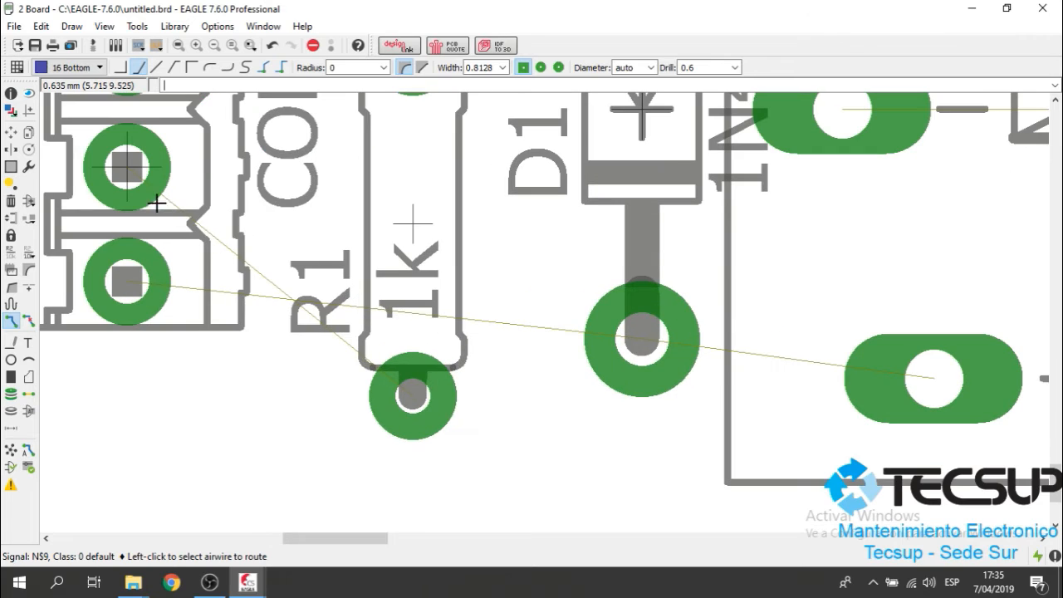
{"action": "left_click", "coordinate": [125, 166]}
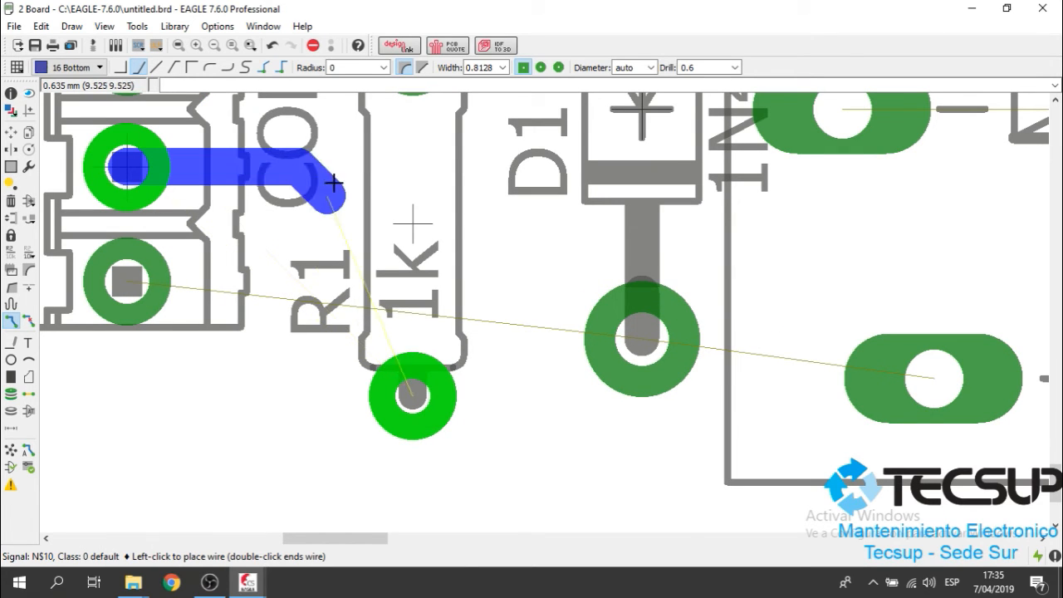
{"action": "left_click", "coordinate": [413, 249]}
{"action": "left_click", "coordinate": [413, 396]}
{"action": "scroll", "coordinate": [361, 398], "scroll_direction": "down", "scroll_amount": 5}
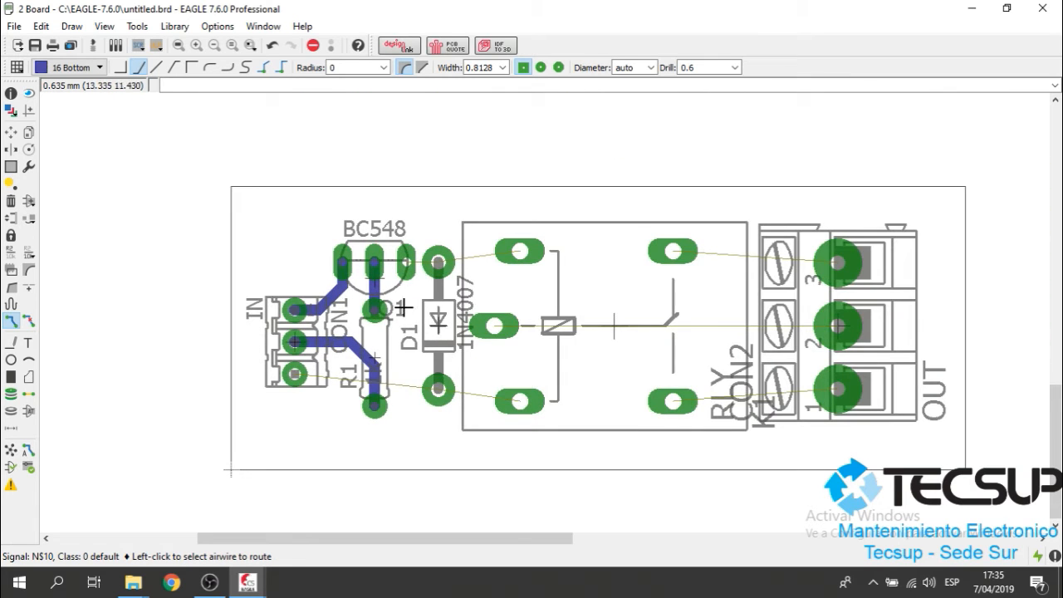
Route Q1's rightmost pad through D1's upper pad, leaving the trace's end just inside the relay outline.
{"action": "scroll", "coordinate": [415, 258], "scroll_direction": "up", "scroll_amount": 5}
{"action": "left_click", "coordinate": [361, 172]}
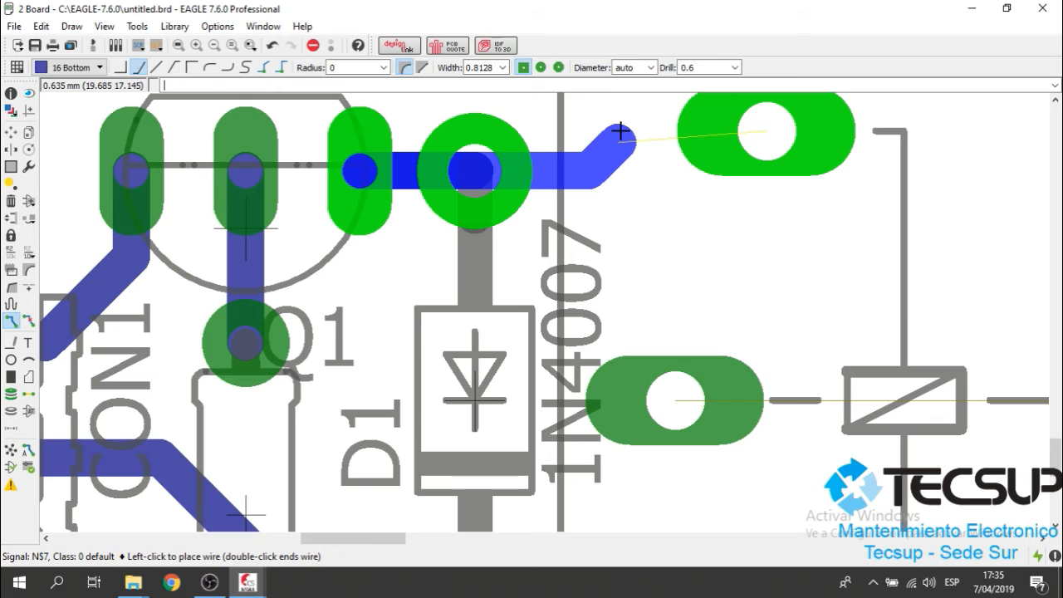
{"action": "scroll", "coordinate": [621, 133], "scroll_direction": "down", "scroll_amount": 3}
{"action": "scroll", "coordinate": [612, 166], "scroll_direction": "up", "scroll_amount": 5}
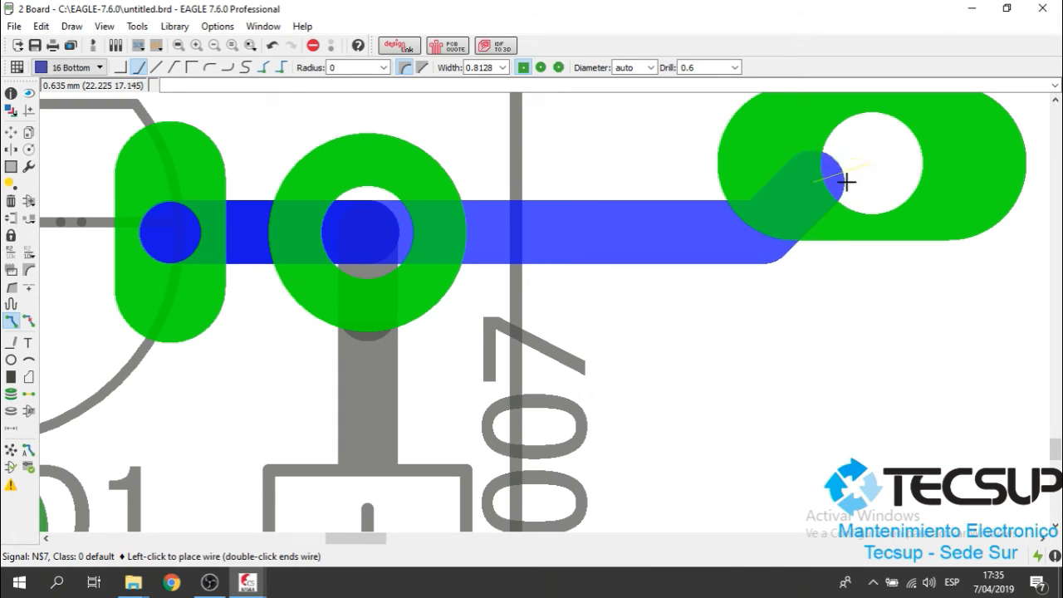
{"action": "left_click", "coordinate": [542, 208]}
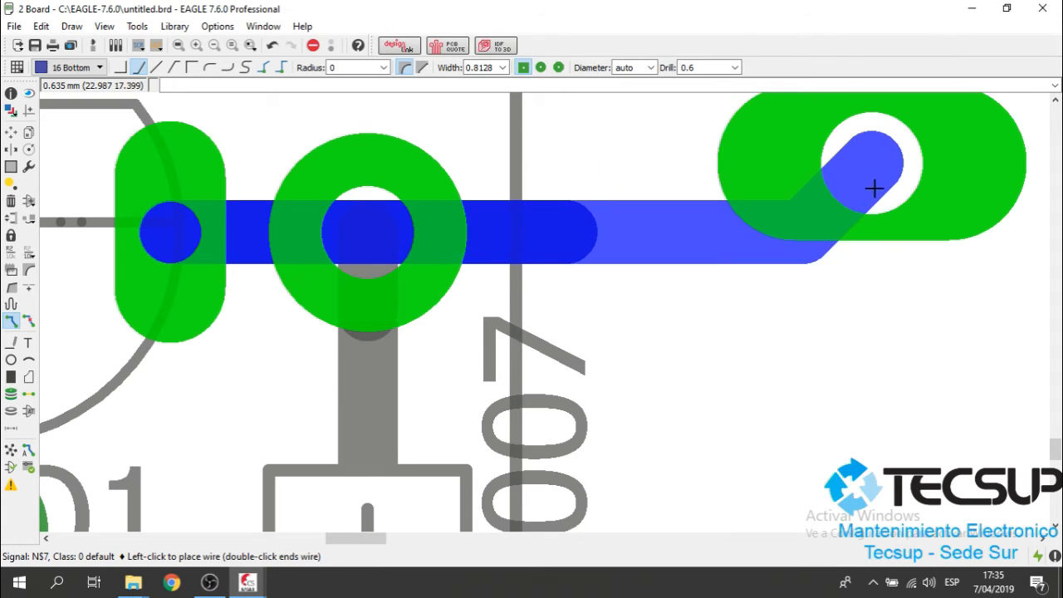
{"action": "key", "text": "Escape"}
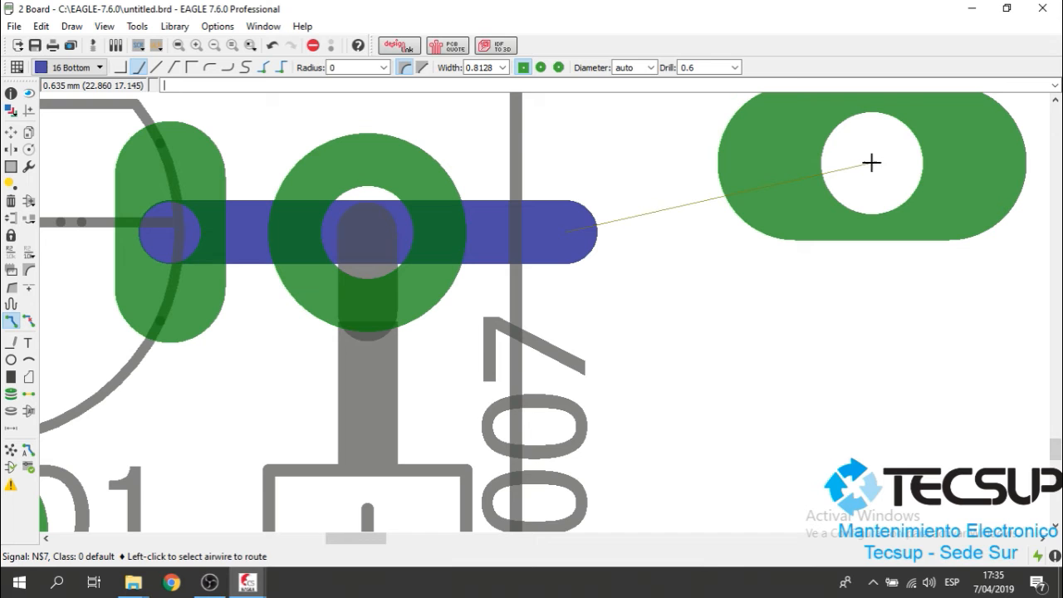
Connect the relay's upper coil pad to the open end of the trace coming from D1's upper pad.
{"action": "scroll", "coordinate": [872, 163], "scroll_direction": "down", "scroll_amount": 3}
{"action": "scroll", "coordinate": [871, 176], "scroll_direction": "up", "scroll_amount": 4}
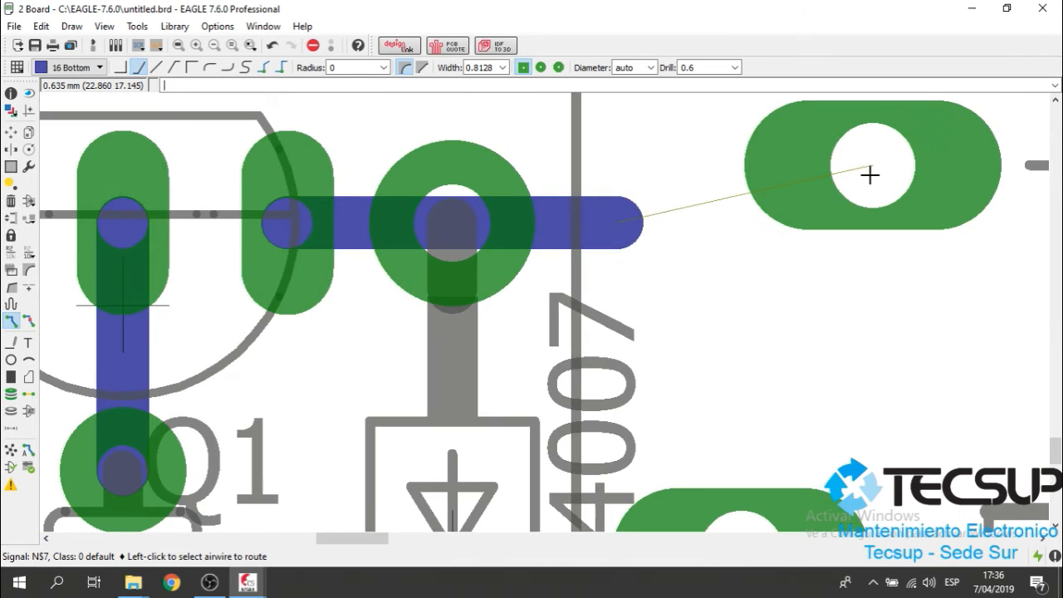
{"action": "left_click", "coordinate": [869, 160]}
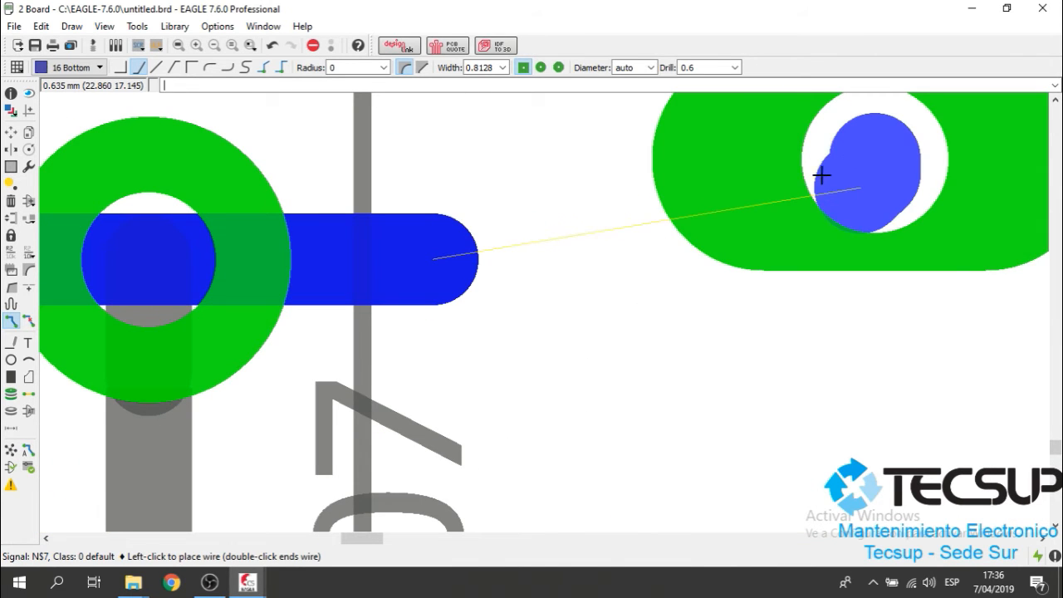
{"action": "left_click", "coordinate": [459, 257]}
{"action": "scroll", "coordinate": [756, 258], "scroll_direction": "down", "scroll_amount": 4}
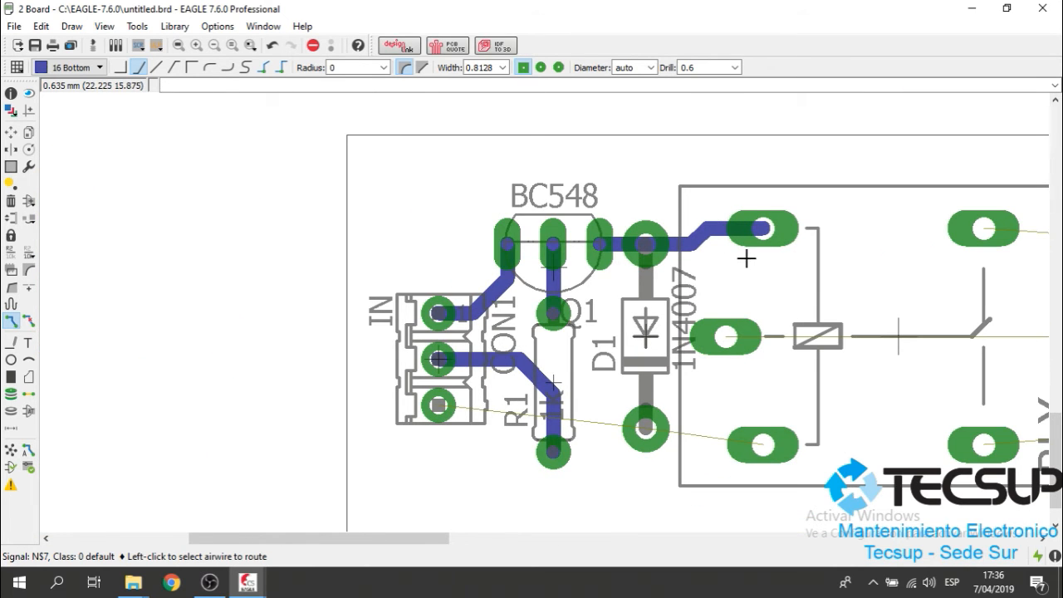
Route the +12V trace from the relay's lower coil pad to D1's lower pad.
{"action": "scroll", "coordinate": [719, 254], "scroll_direction": "down", "scroll_amount": 2}
{"action": "scroll", "coordinate": [716, 360], "scroll_direction": "up", "scroll_amount": 4}
{"action": "scroll", "coordinate": [716, 361], "scroll_direction": "up", "scroll_amount": 2}
{"action": "scroll", "coordinate": [734, 308], "scroll_direction": "down", "scroll_amount": 3}
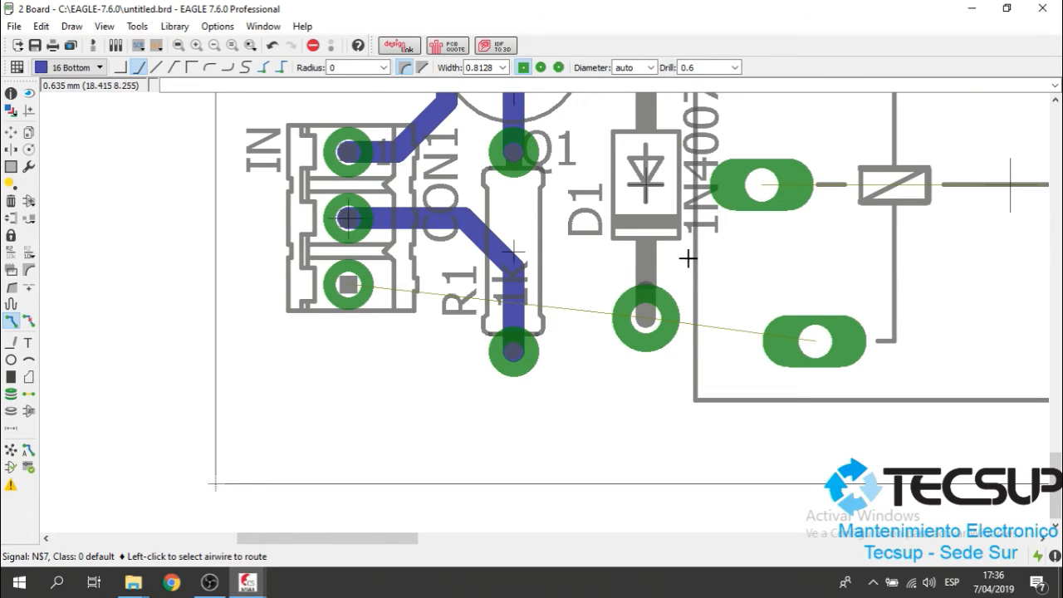
{"action": "left_click", "coordinate": [796, 334]}
{"action": "scroll", "coordinate": [731, 324], "scroll_direction": "up", "scroll_amount": 3}
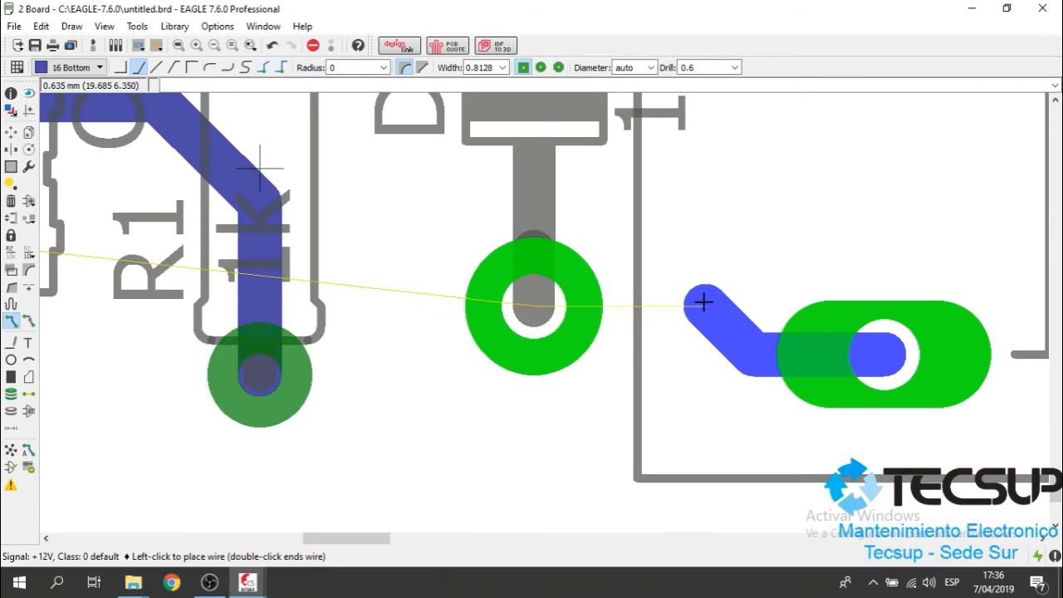
{"action": "left_click", "coordinate": [538, 306]}
{"action": "scroll", "coordinate": [715, 191], "scroll_direction": "down", "scroll_amount": 3}
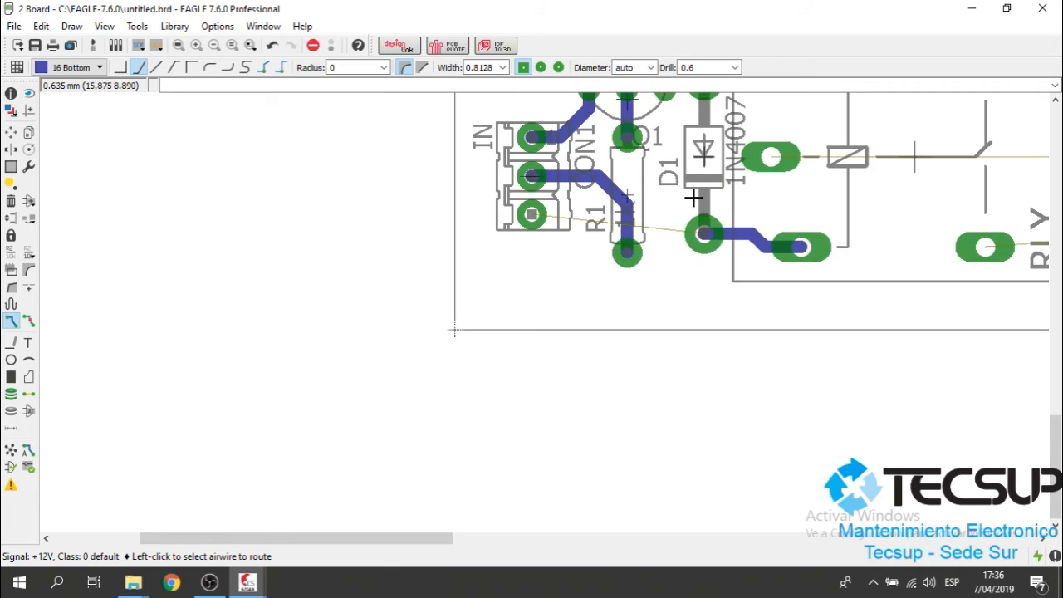
{"action": "scroll", "coordinate": [687, 228], "scroll_direction": "up", "scroll_amount": 2}
{"action": "left_click", "coordinate": [687, 227]}
{"action": "scroll", "coordinate": [715, 229], "scroll_direction": "down", "scroll_amount": 3}
{"action": "scroll", "coordinate": [783, 230], "scroll_direction": "up", "scroll_amount": 2}
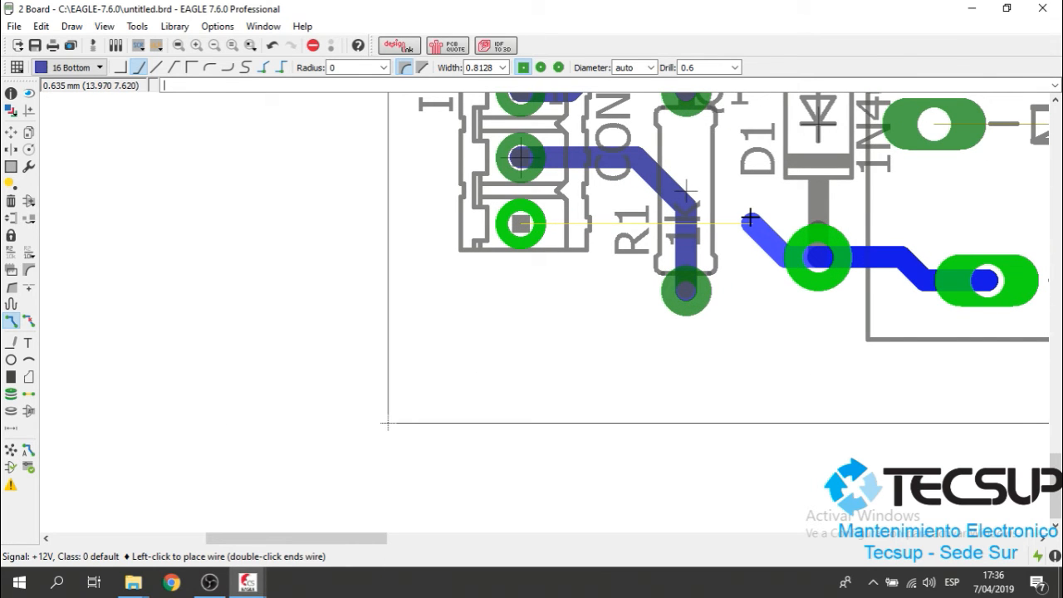
{"action": "key", "text": "Escape"}
Route a straight trace from the relay's common pad across the relay body to CON2's pad 2.
{"action": "scroll", "coordinate": [750, 219], "scroll_direction": "down", "scroll_amount": 3}
{"action": "scroll", "coordinate": [828, 235], "scroll_direction": "up", "scroll_amount": 2}
{"action": "scroll", "coordinate": [828, 235], "scroll_direction": "down", "scroll_amount": 2}
{"action": "scroll", "coordinate": [765, 238], "scroll_direction": "up", "scroll_amount": 2}
{"action": "left_click", "coordinate": [765, 239]}
{"action": "scroll", "coordinate": [692, 229], "scroll_direction": "down", "scroll_amount": 2}
{"action": "scroll", "coordinate": [956, 241], "scroll_direction": "up", "scroll_amount": 2}
{"action": "left_click", "coordinate": [968, 238]}
Route the relay's upper contact pad (NC) to CON2's pad 3 and its lower contact pad (NO) to pad 1.
{"action": "left_click", "coordinate": [795, 135]}
{"action": "scroll", "coordinate": [856, 137], "scroll_direction": "up", "scroll_amount": 1}
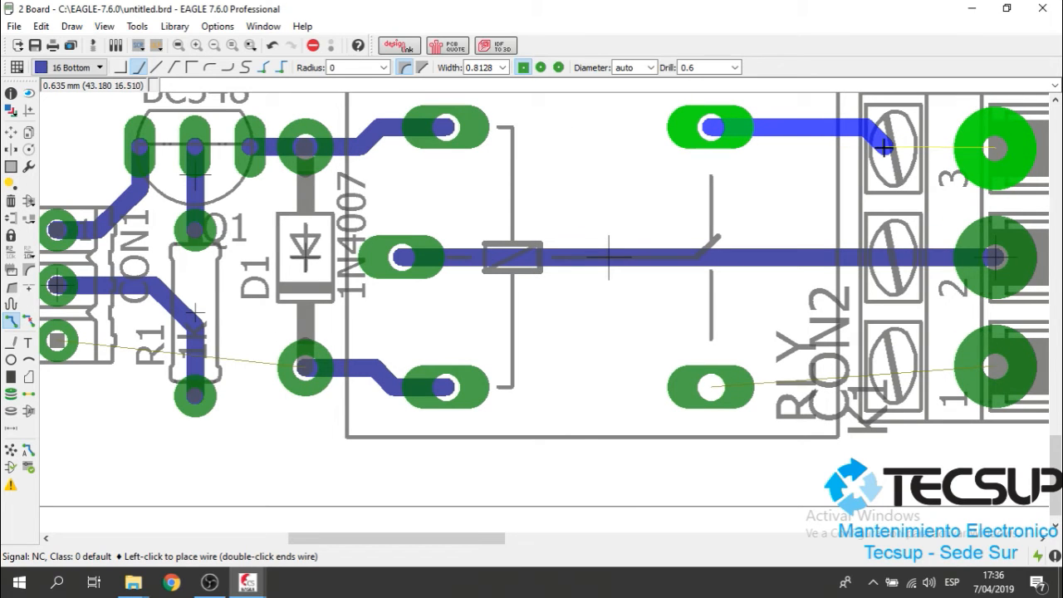
{"action": "left_click", "coordinate": [977, 148]}
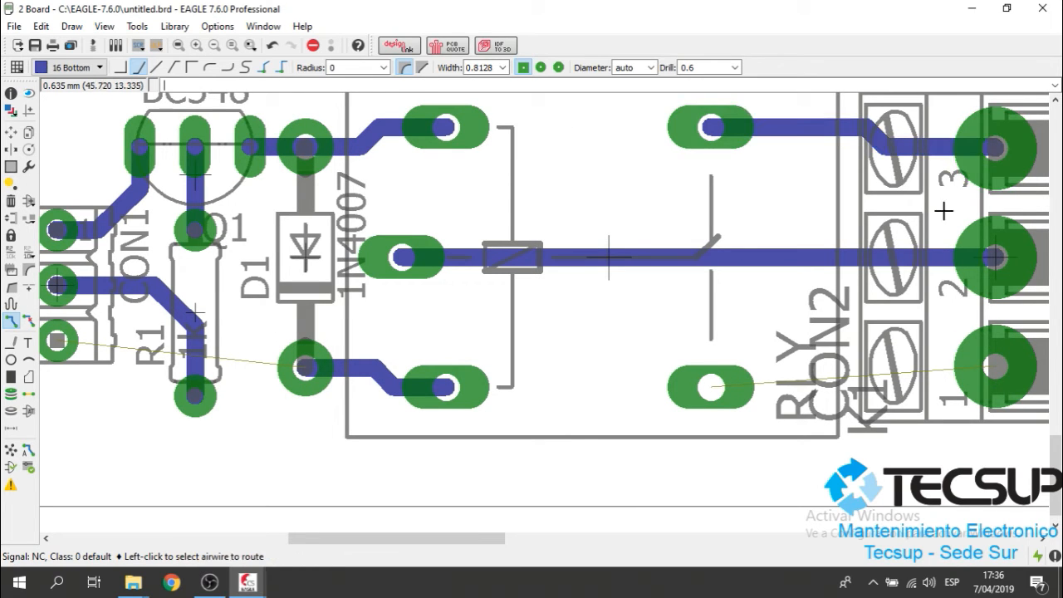
{"action": "left_click", "coordinate": [742, 387]}
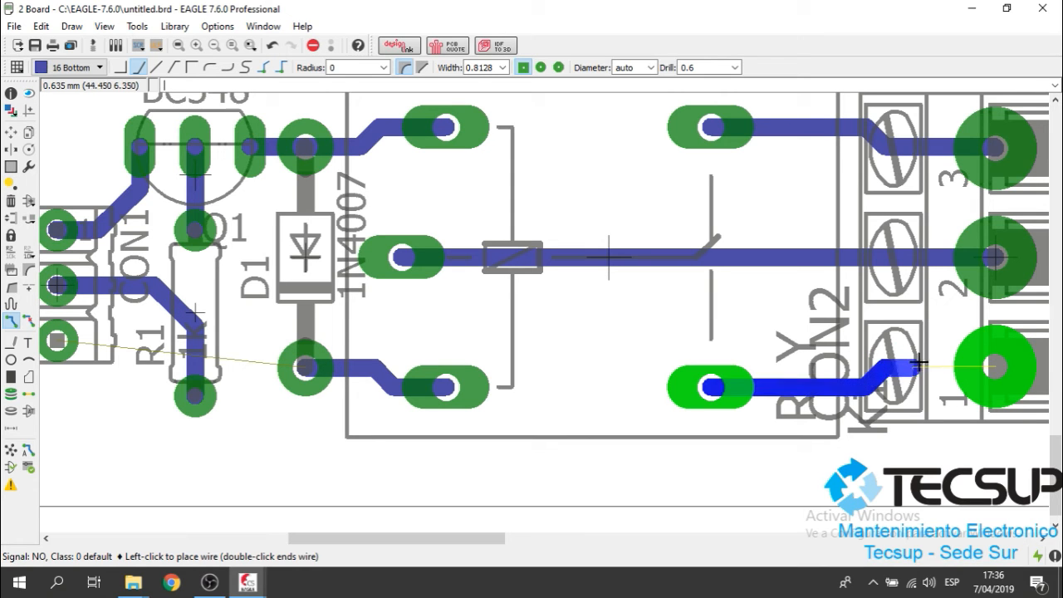
{"action": "left_click", "coordinate": [997, 363]}
{"action": "scroll", "coordinate": [752, 160], "scroll_direction": "down", "scroll_amount": 4}
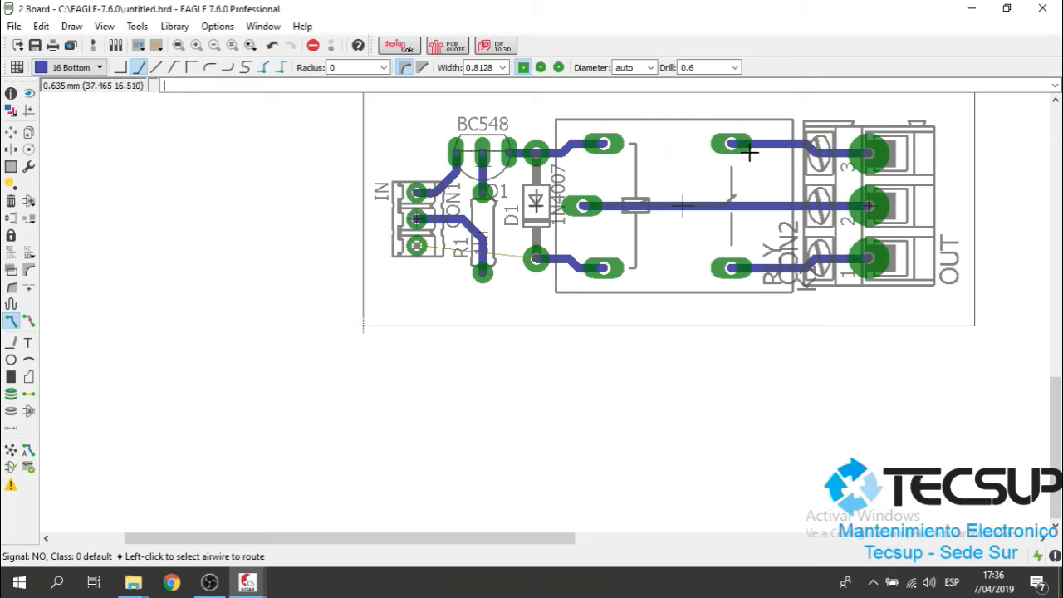
{"action": "scroll", "coordinate": [696, 205], "scroll_direction": "up", "scroll_amount": 3}
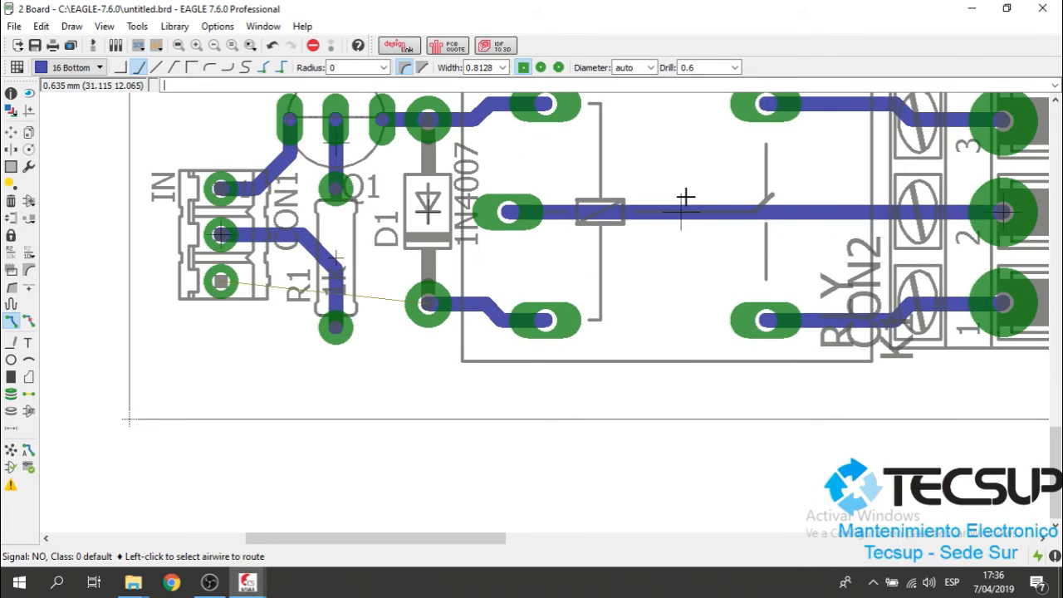
{"action": "scroll", "coordinate": [686, 200], "scroll_direction": "down", "scroll_amount": 3}
{"action": "scroll", "coordinate": [546, 267], "scroll_direction": "up", "scroll_amount": 4}
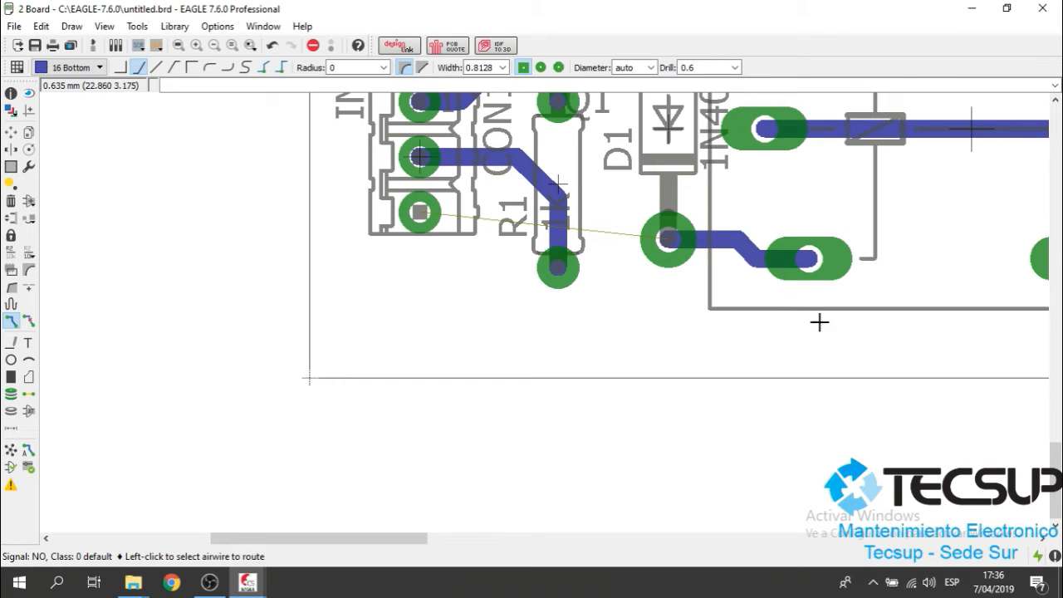
{"action": "scroll", "coordinate": [806, 297], "scroll_direction": "down", "scroll_amount": 5}
{"action": "scroll", "coordinate": [873, 273], "scroll_direction": "up", "scroll_amount": 4}
{"action": "scroll", "coordinate": [689, 169], "scroll_direction": "down", "scroll_amount": 2}
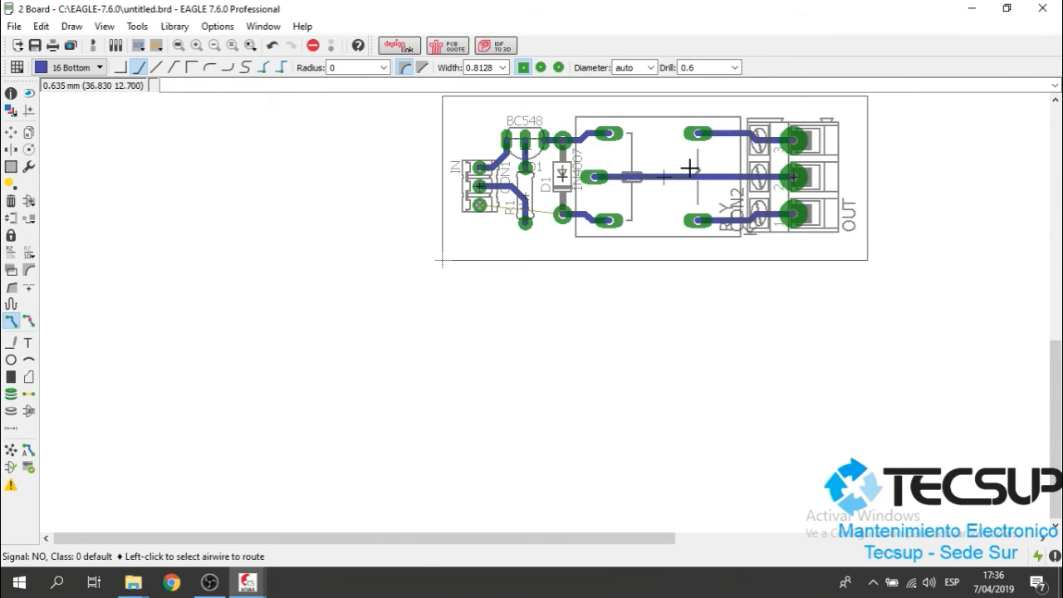
{"action": "scroll", "coordinate": [541, 177], "scroll_direction": "up", "scroll_amount": 3}
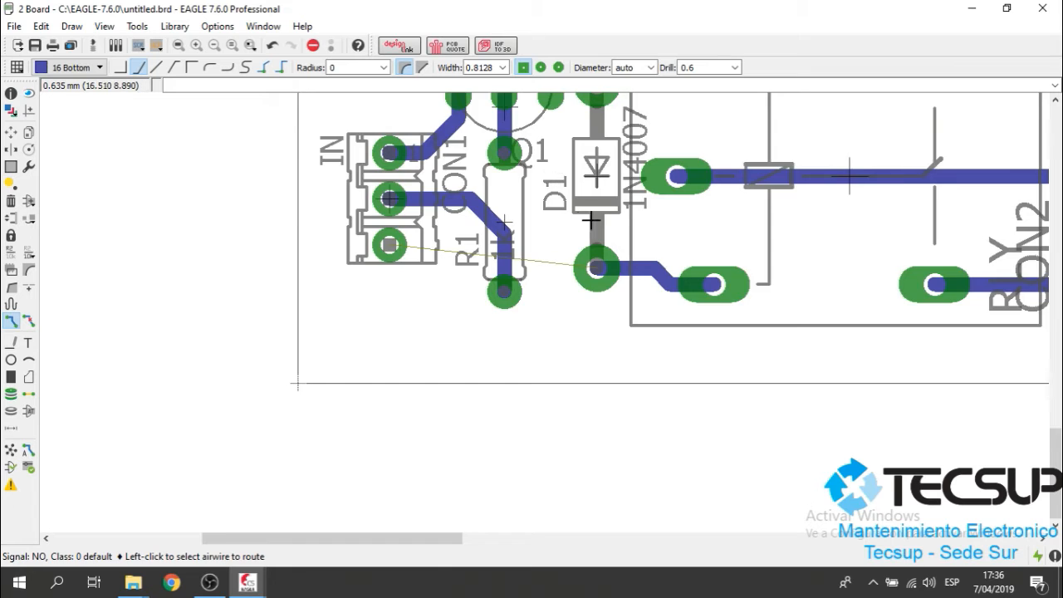
{"action": "scroll", "coordinate": [590, 220], "scroll_direction": "up", "scroll_amount": 2}
{"action": "left_click", "coordinate": [575, 264]}
{"action": "scroll", "coordinate": [532, 228], "scroll_direction": "down", "scroll_amount": 4}
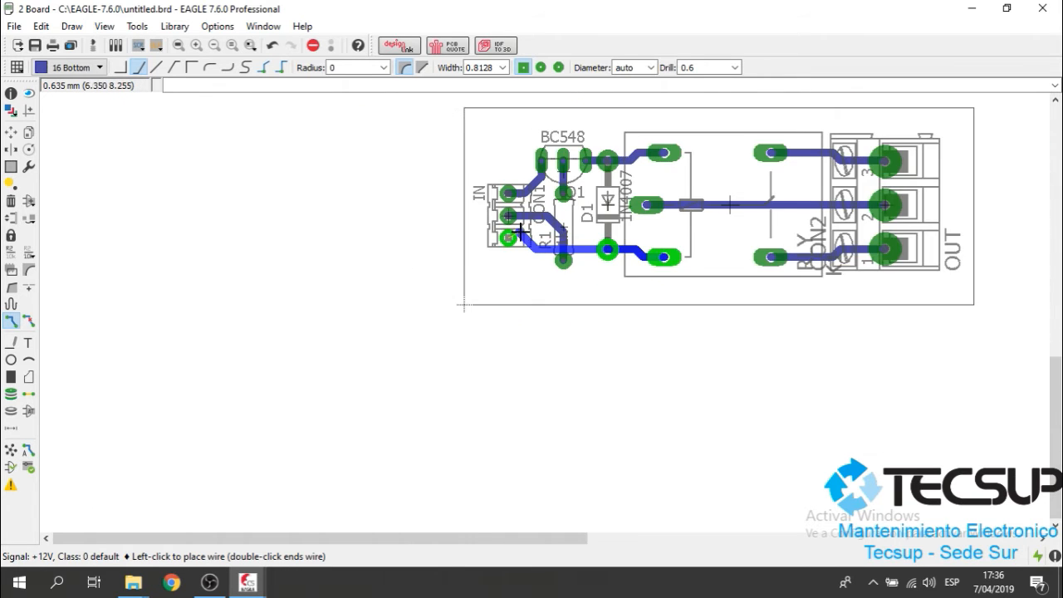
{"action": "scroll", "coordinate": [519, 230], "scroll_direction": "up", "scroll_amount": 2}
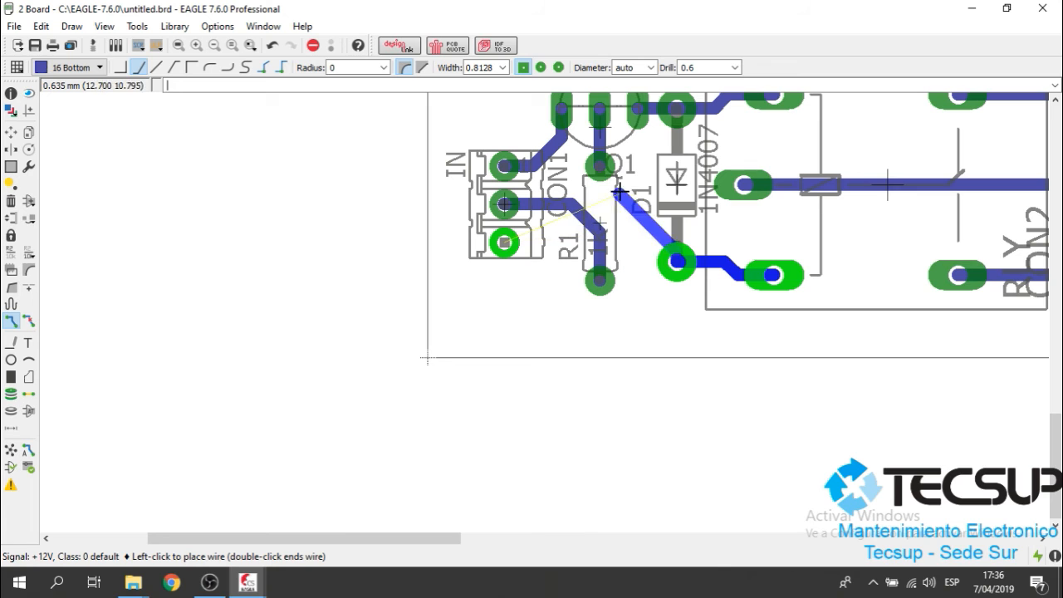
{"action": "scroll", "coordinate": [632, 295], "scroll_direction": "up", "scroll_amount": 3}
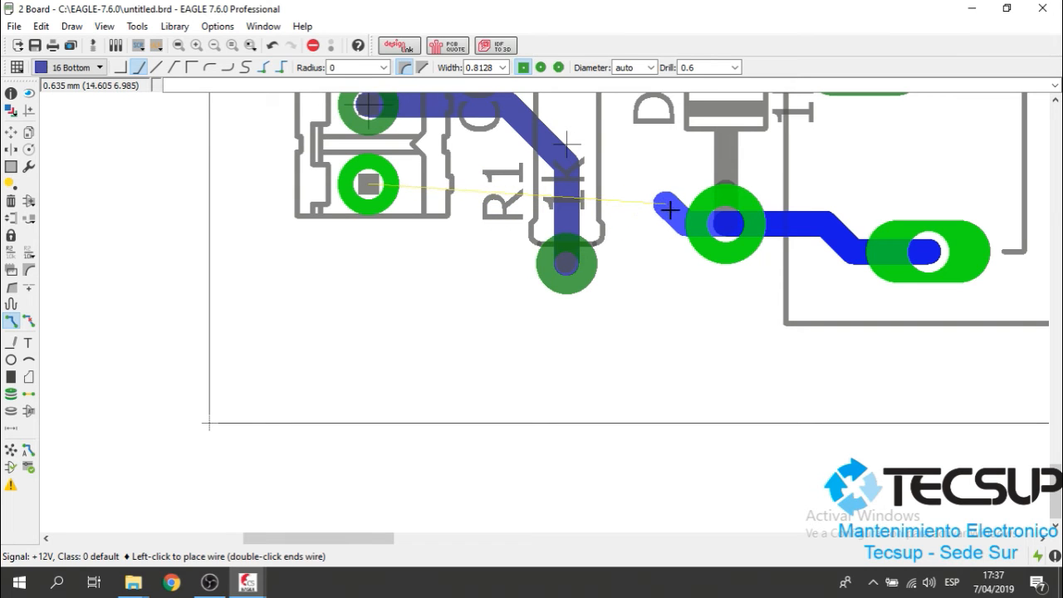
{"action": "scroll", "coordinate": [669, 211], "scroll_direction": "down", "scroll_amount": 5}
{"action": "scroll", "coordinate": [652, 194], "scroll_direction": "up", "scroll_amount": 4}
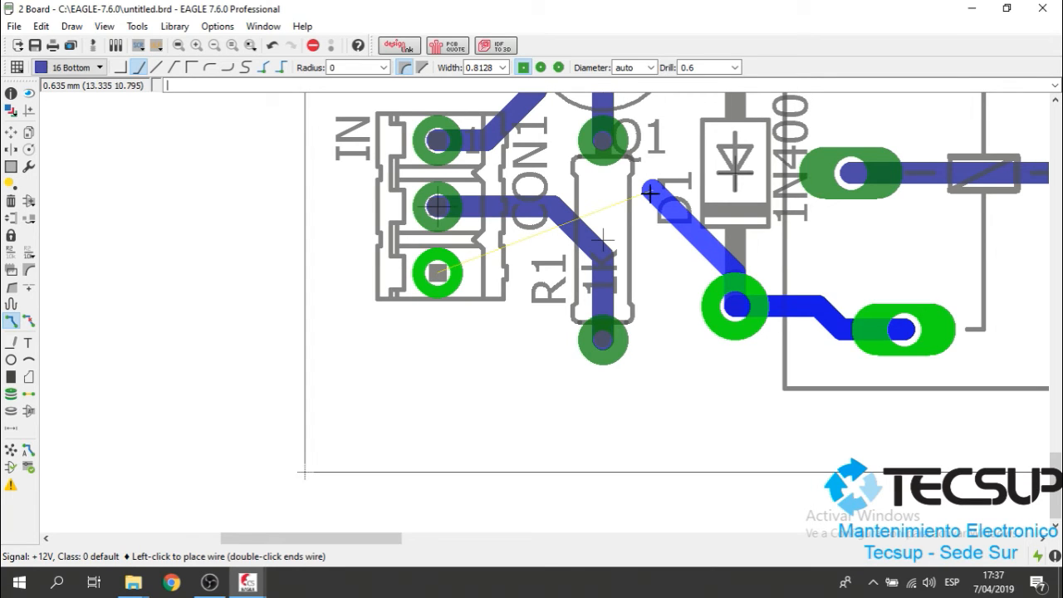
{"action": "scroll", "coordinate": [656, 173], "scroll_direction": "down", "scroll_amount": 1}
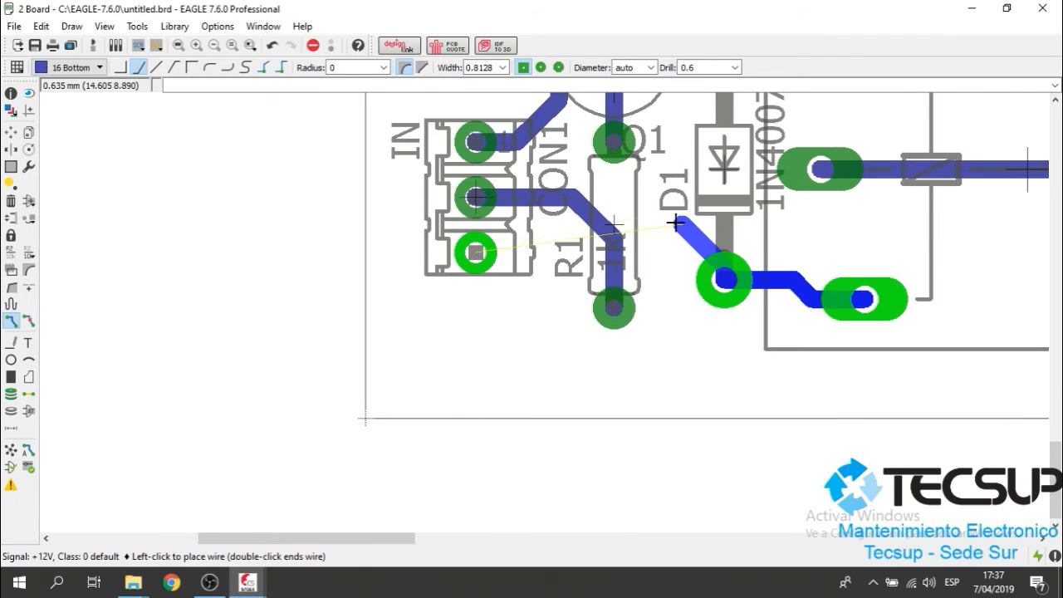
{"action": "scroll", "coordinate": [678, 198], "scroll_direction": "up", "scroll_amount": 2}
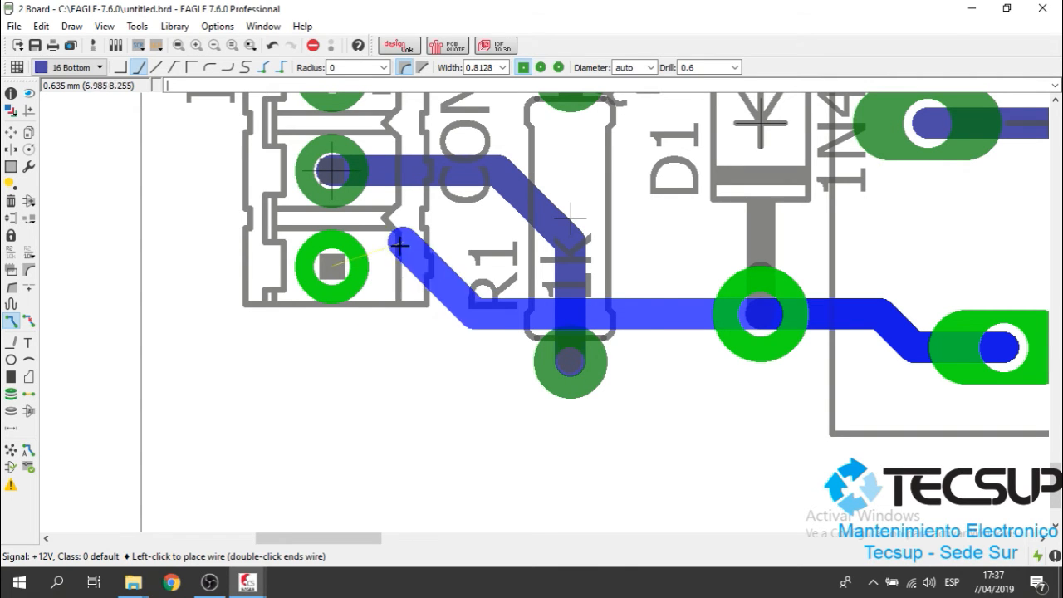
{"action": "key", "text": "Escape"}
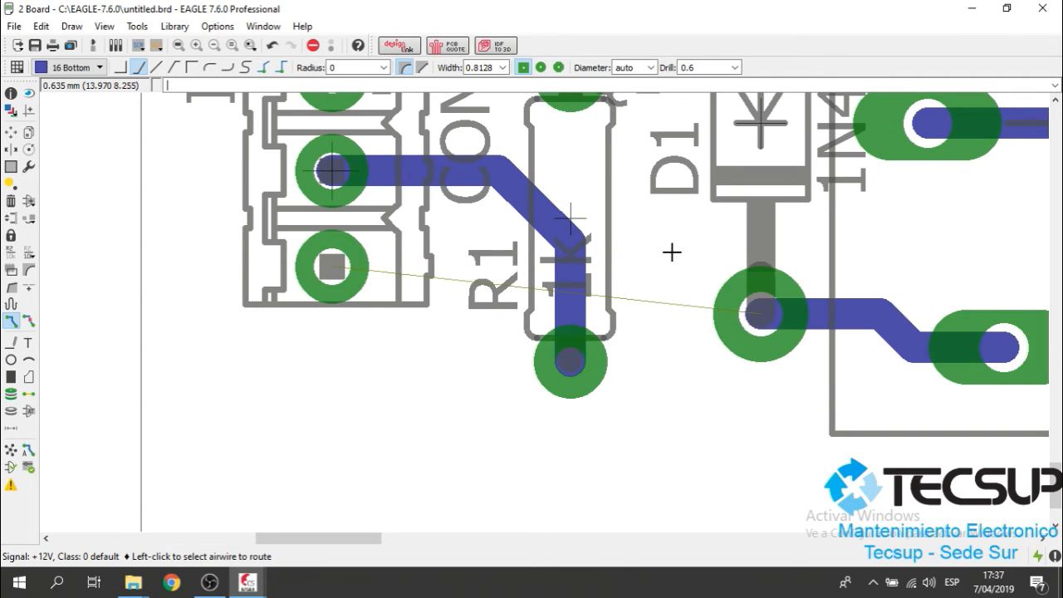
Configure the routing vias as round with a 1.778 mm diameter and a 0.8 mm drill.
{"action": "left_click", "coordinate": [541, 67]}
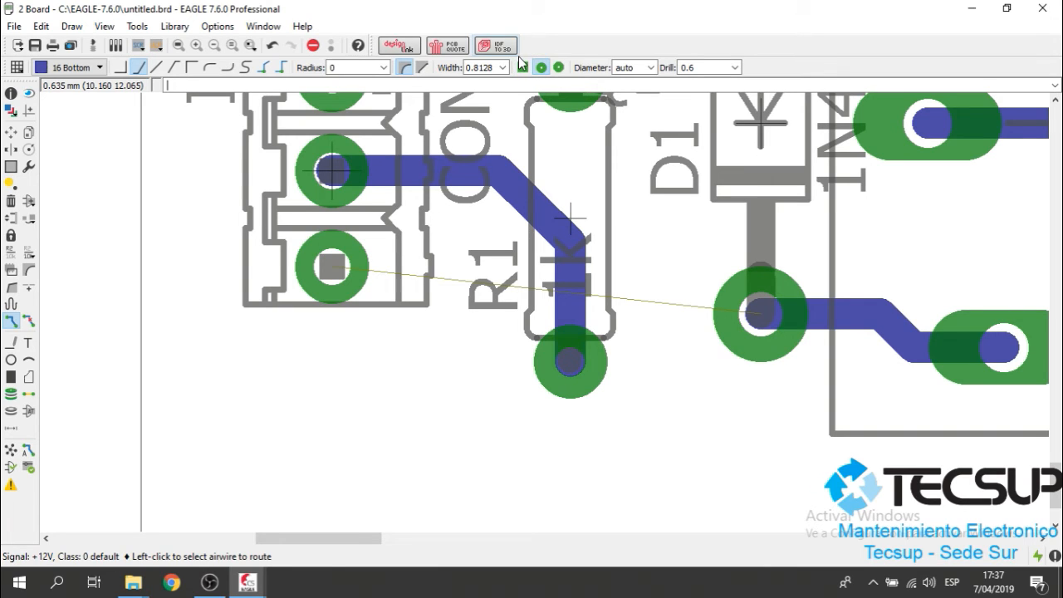
{"action": "left_click", "coordinate": [651, 68]}
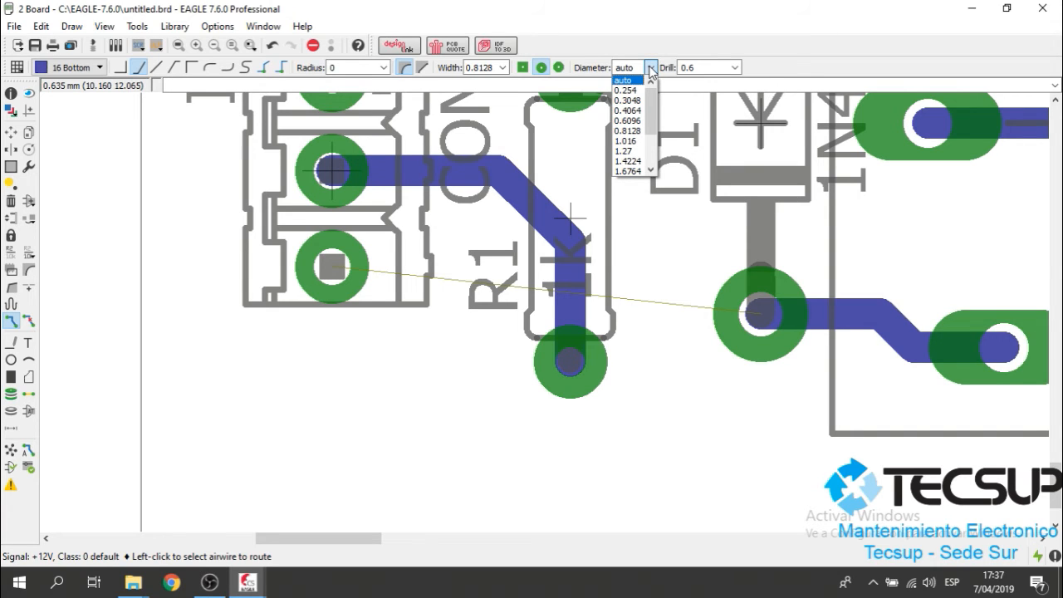
{"action": "left_click_drag", "start_coordinate": [649, 99], "coordinate": [650, 111]}
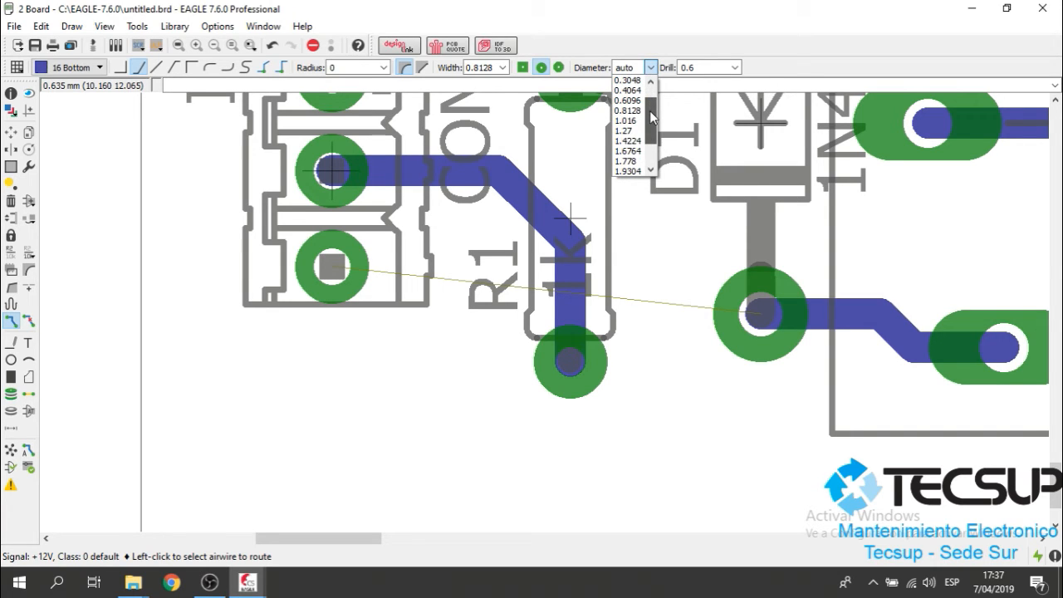
{"action": "left_click", "coordinate": [632, 162]}
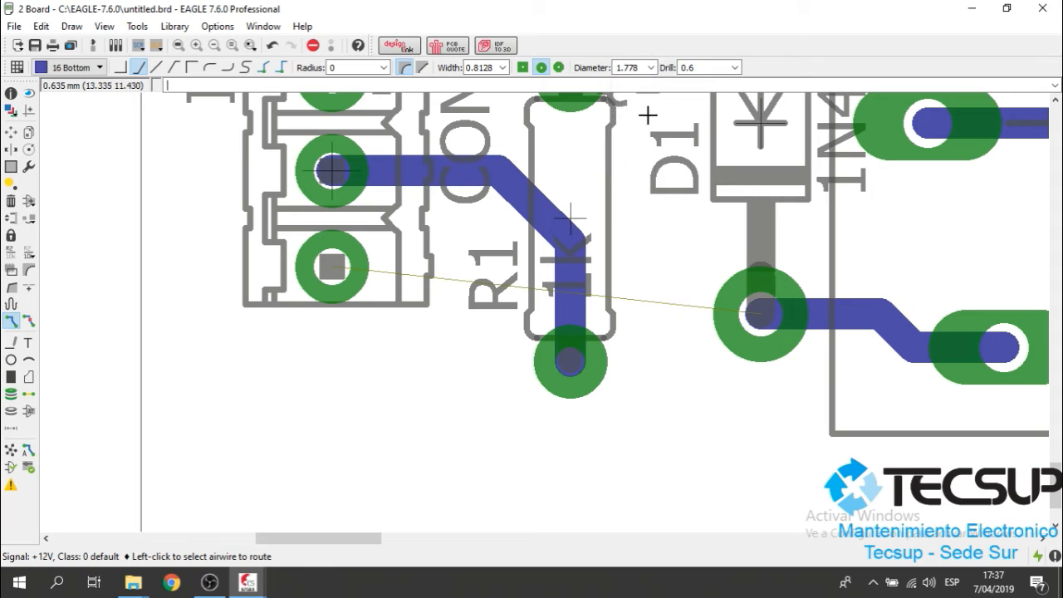
{"action": "left_click", "coordinate": [735, 67]}
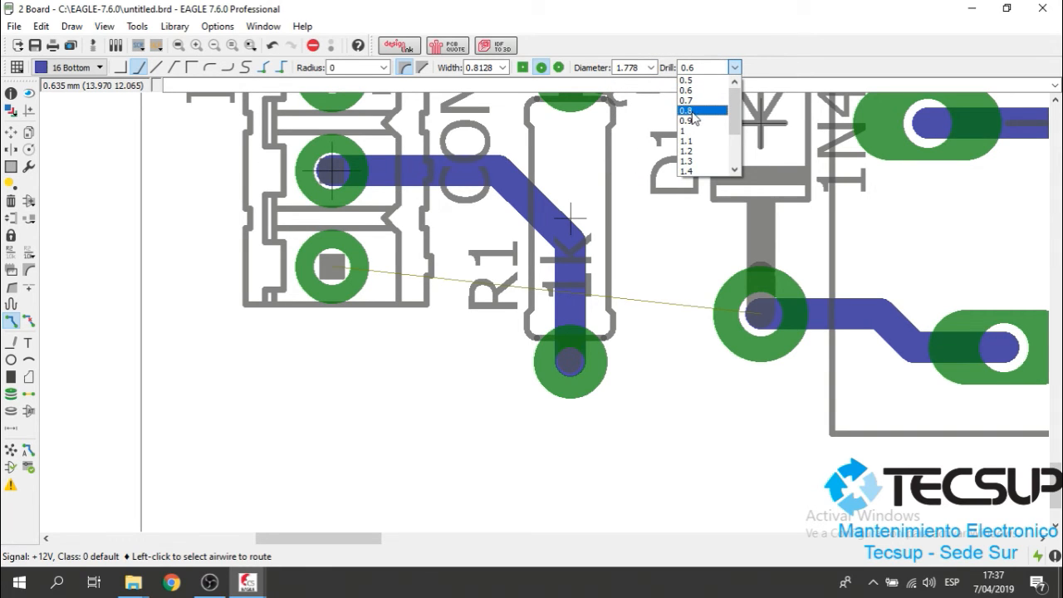
{"action": "left_click", "coordinate": [691, 110]}
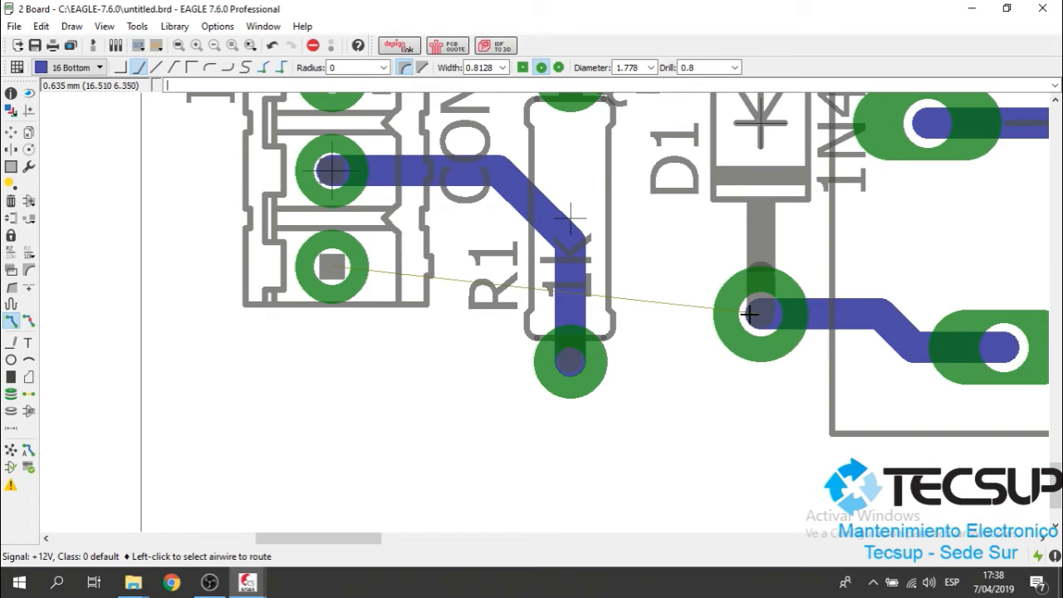
Route +12V from D1's lower pad on the bottom layer to just before R1, and cross R1's vertical trace with a straight top-layer segment.
{"action": "left_click", "coordinate": [740, 311]}
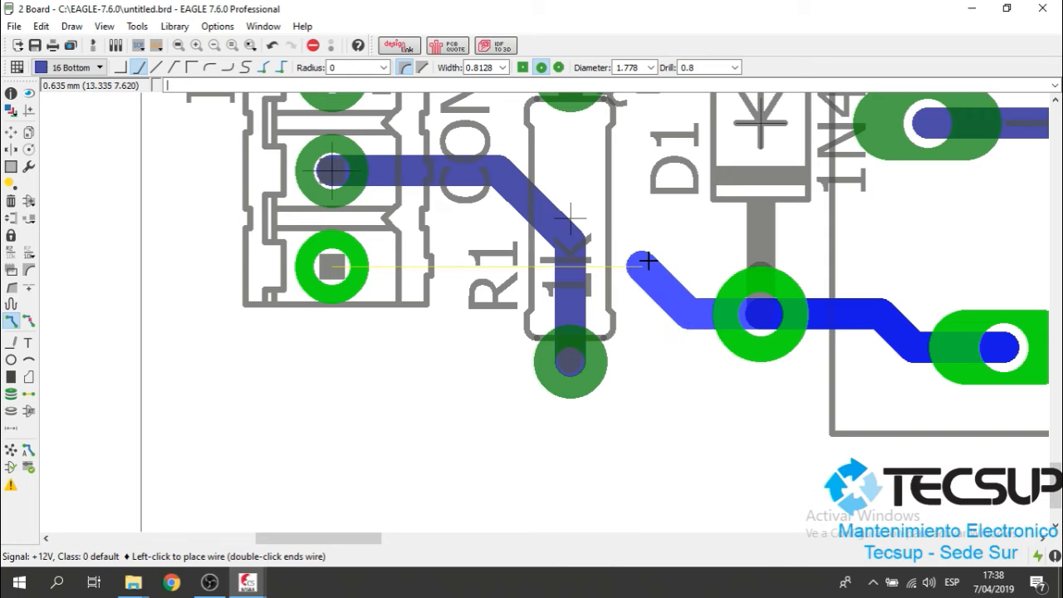
{"action": "left_click", "coordinate": [647, 262]}
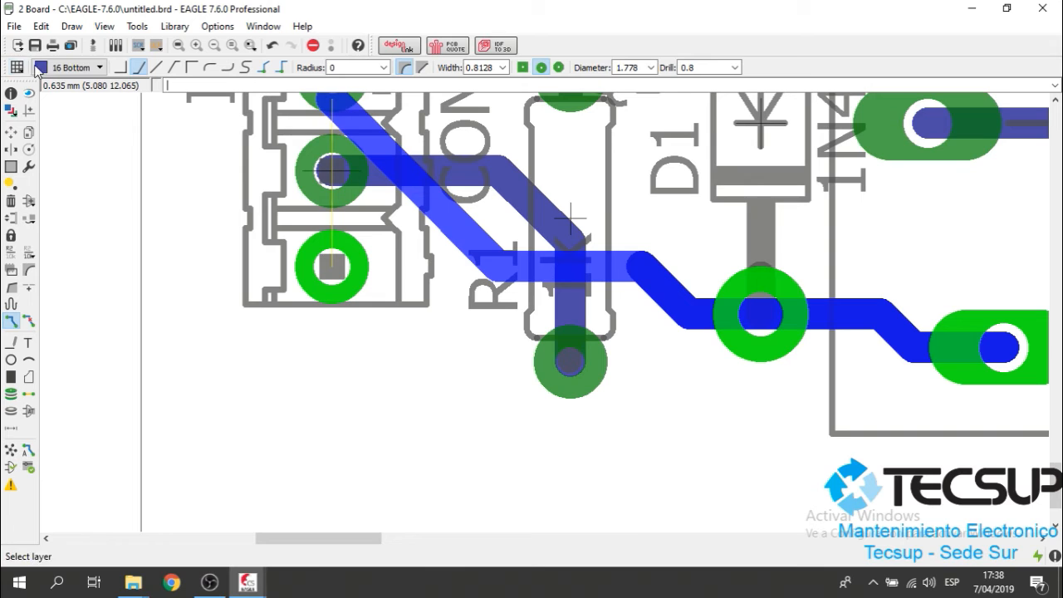
{"action": "left_click", "coordinate": [99, 67]}
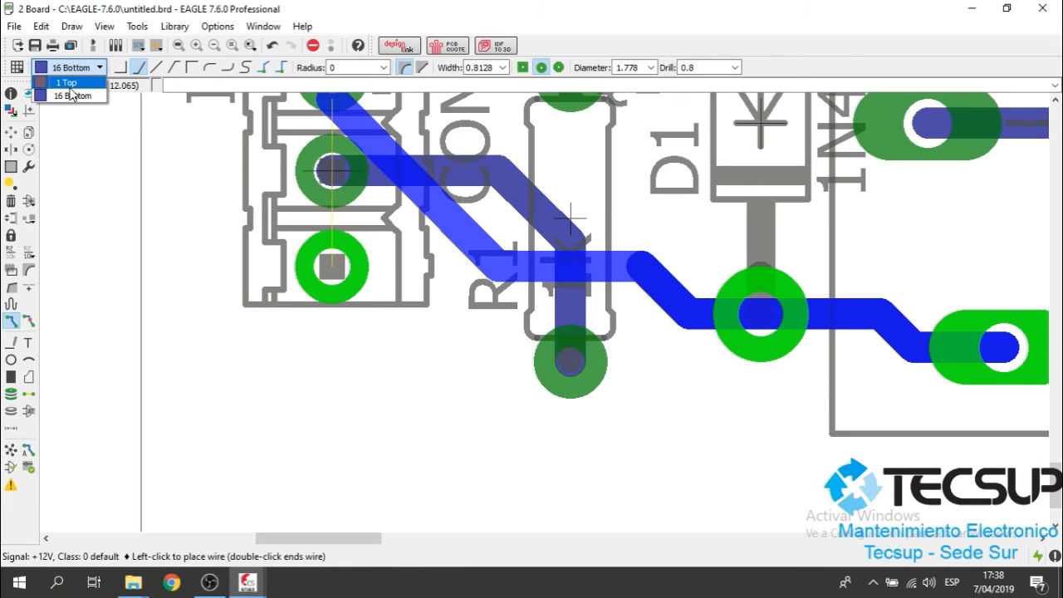
{"action": "left_click", "coordinate": [68, 83]}
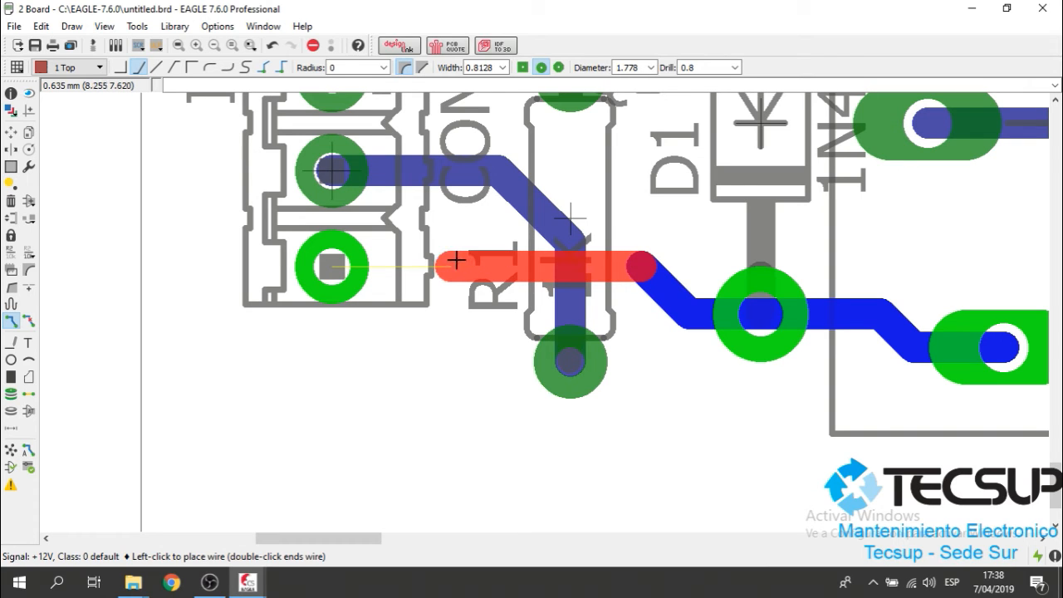
{"action": "left_click", "coordinate": [469, 258]}
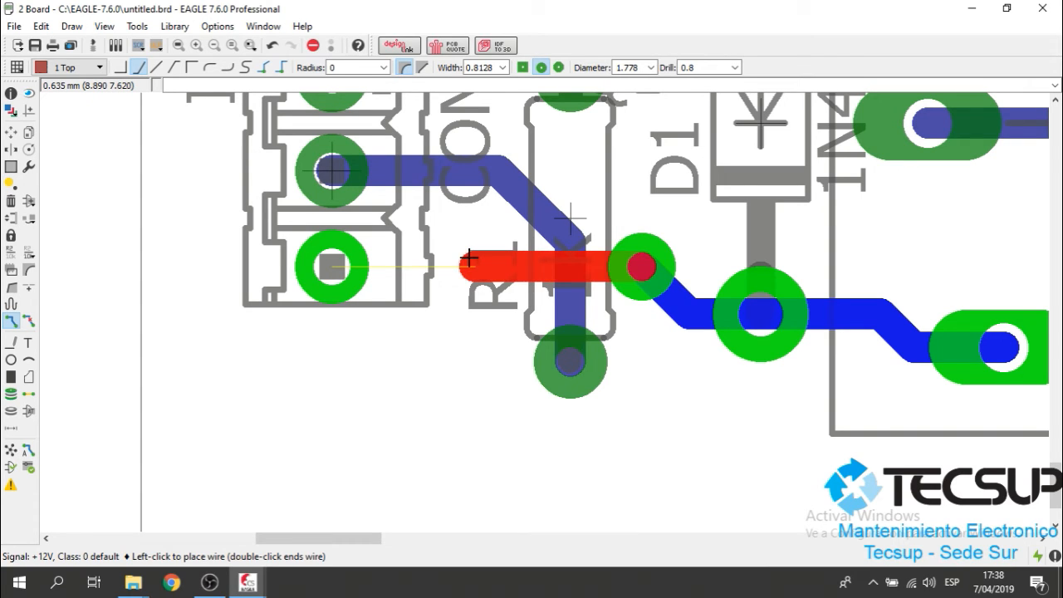
{"action": "left_click", "coordinate": [645, 249]}
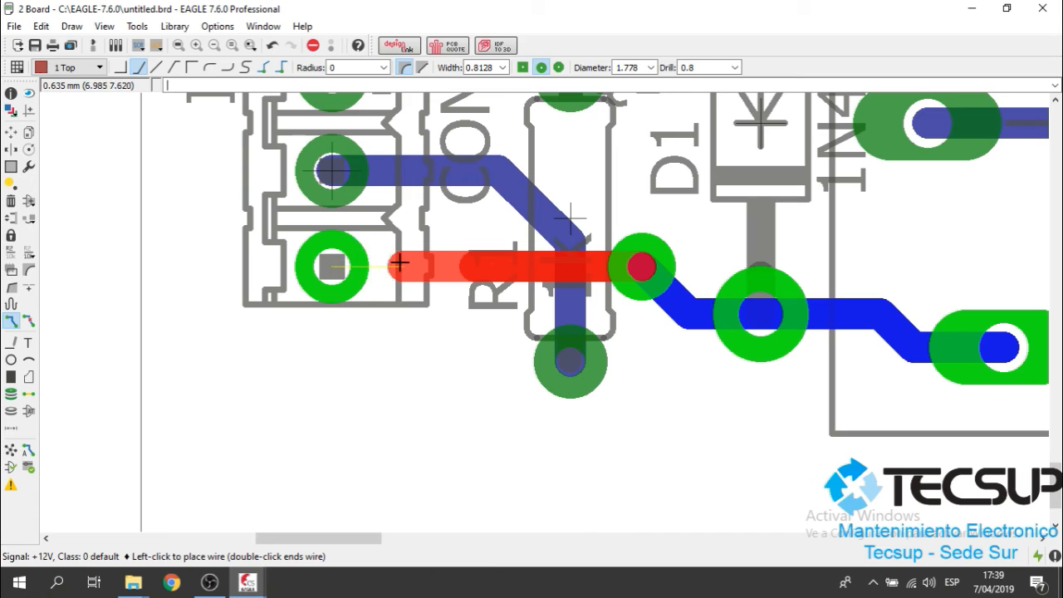
Return the +12V trace to the bottom layer beyond R1 and finish it at CON1's lowest pad.
{"action": "left_click", "coordinate": [96, 68]}
{"action": "left_click", "coordinate": [79, 95]}
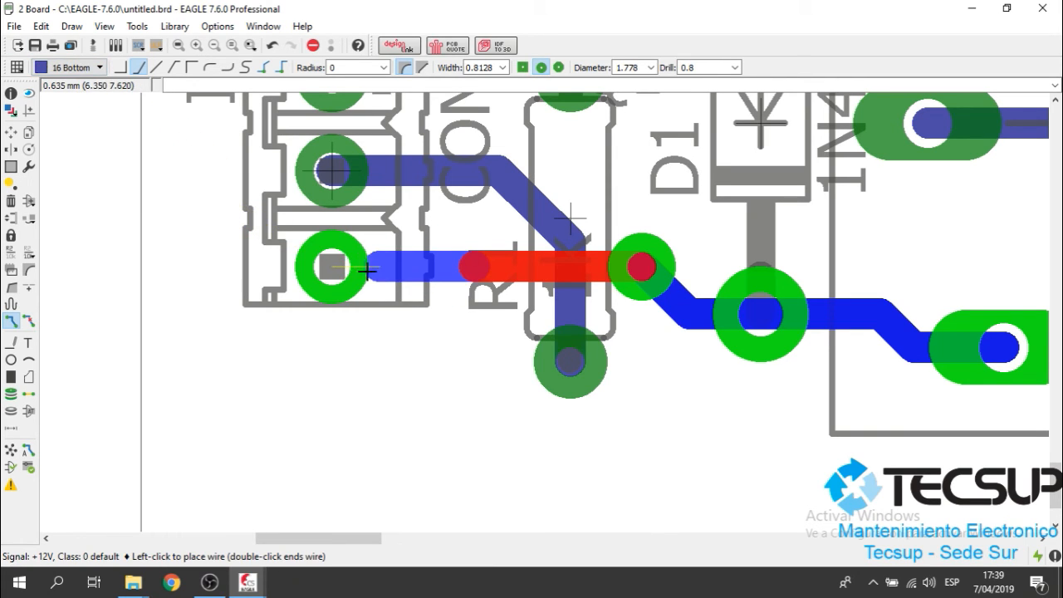
{"action": "left_click", "coordinate": [332, 266]}
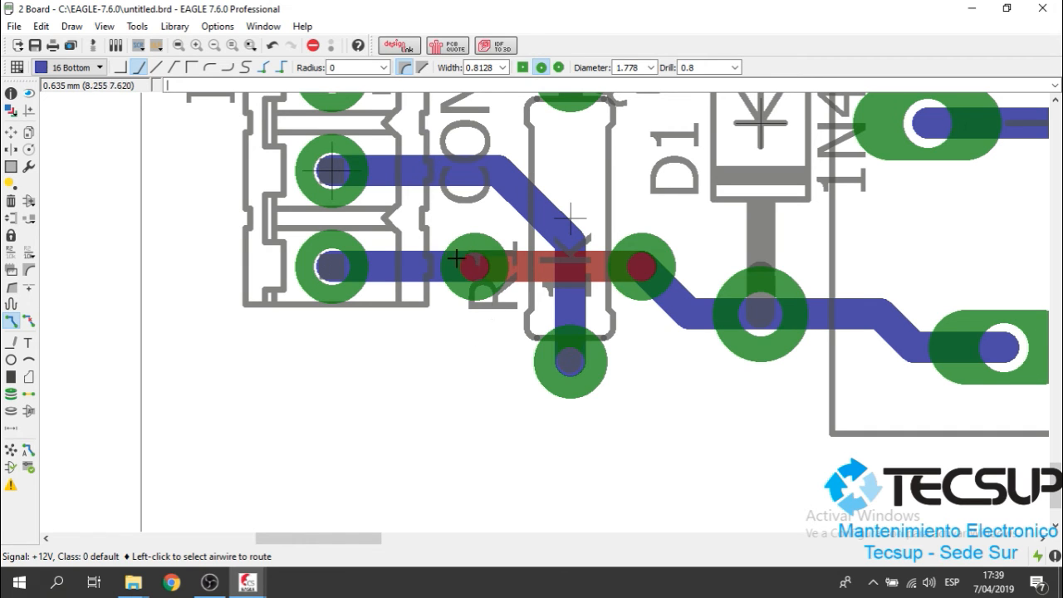
Inspect the routed board up close, from the top-layer bridge at R1 to the relay and CON2 traces.
{"action": "scroll", "coordinate": [549, 316], "scroll_direction": "down", "scroll_amount": 4}
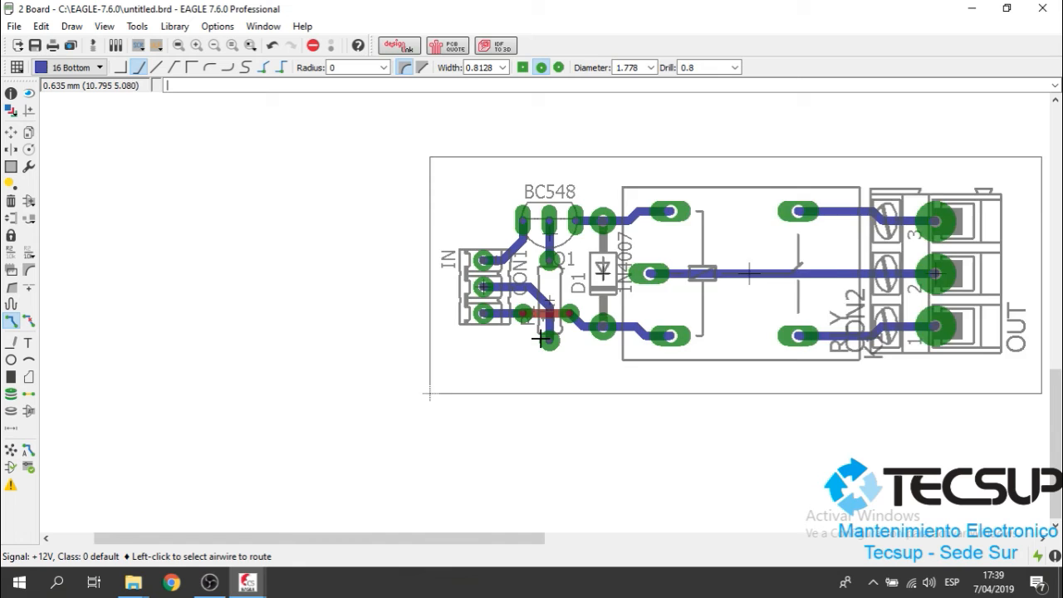
{"action": "scroll", "coordinate": [564, 341], "scroll_direction": "up", "scroll_amount": 3}
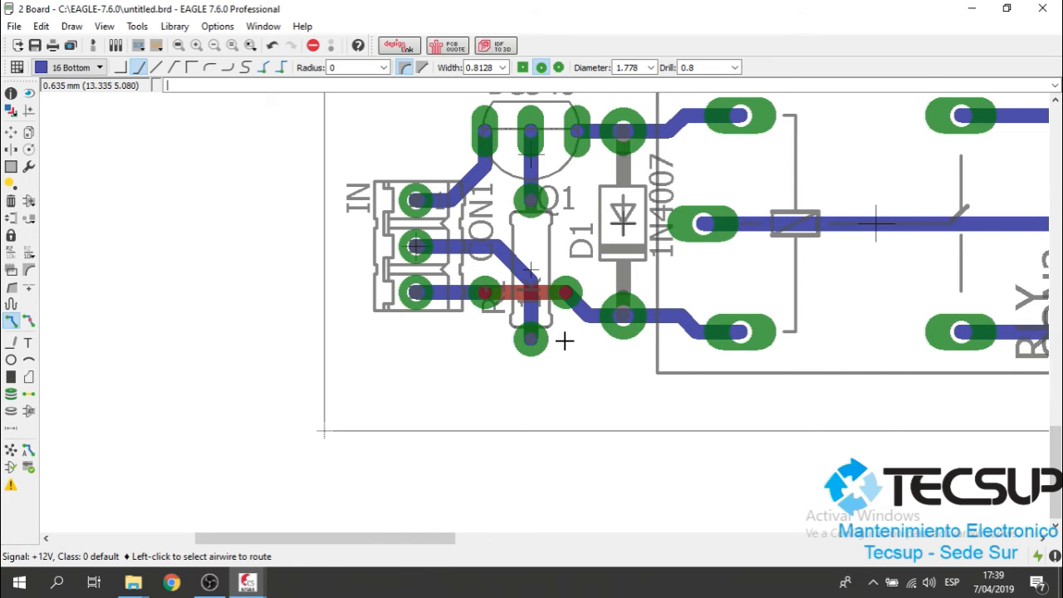
{"action": "scroll", "coordinate": [564, 340], "scroll_direction": "down", "scroll_amount": 3}
{"action": "scroll", "coordinate": [598, 307], "scroll_direction": "up", "scroll_amount": 3}
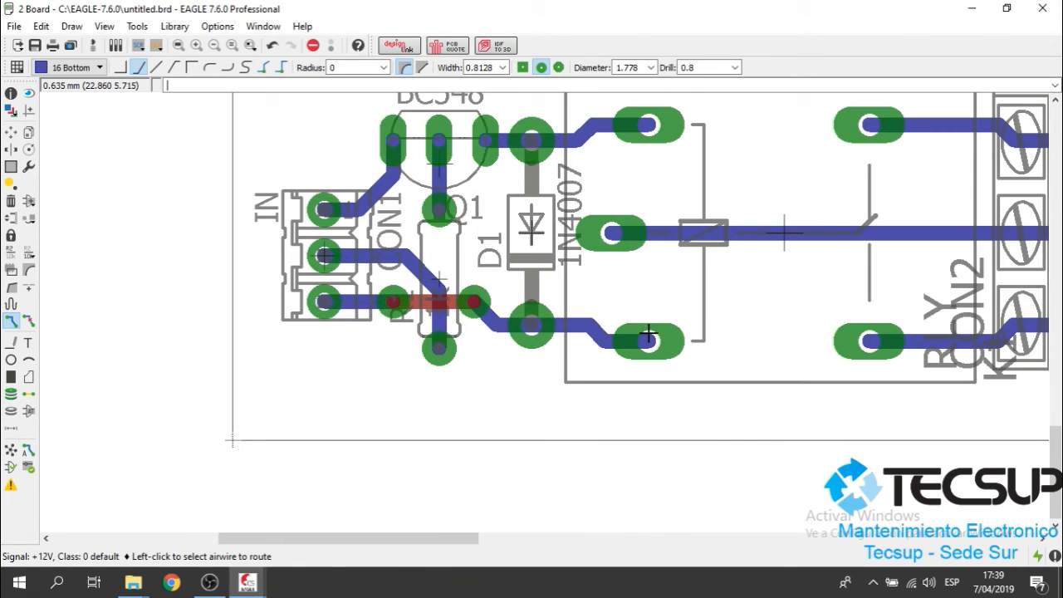
{"action": "scroll", "coordinate": [579, 283], "scroll_direction": "down", "scroll_amount": 3}
{"action": "scroll", "coordinate": [519, 287], "scroll_direction": "up", "scroll_amount": 4}
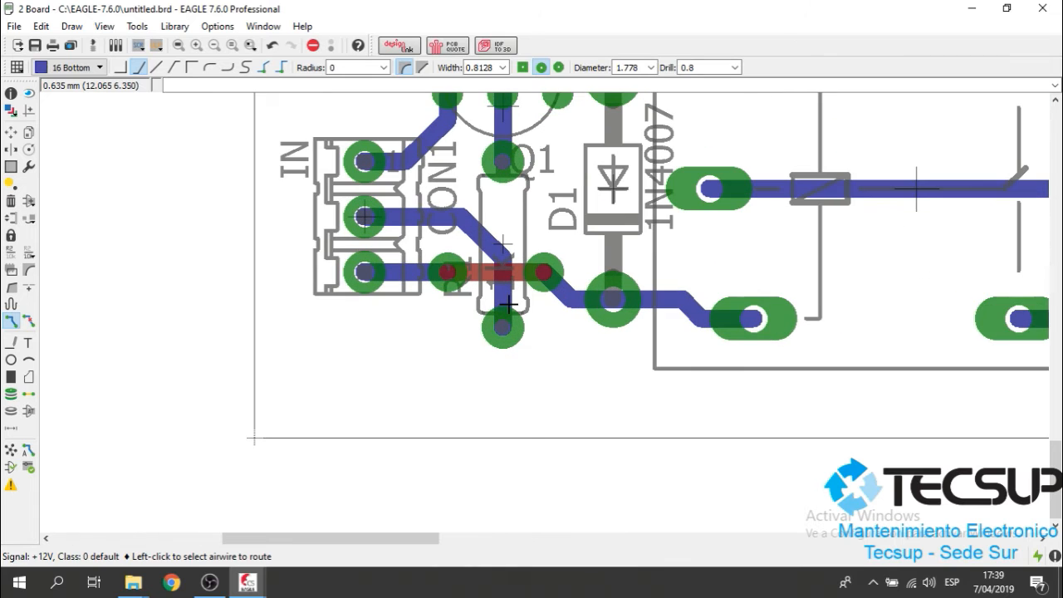
{"action": "scroll", "coordinate": [509, 304], "scroll_direction": "down", "scroll_amount": 4}
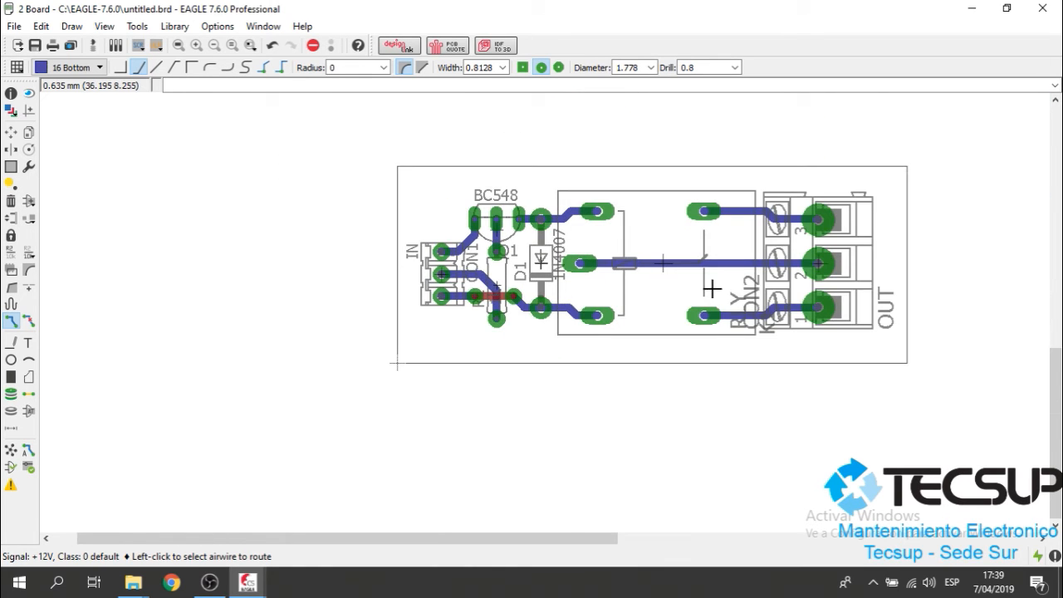
{"action": "scroll", "coordinate": [710, 291], "scroll_direction": "up", "scroll_amount": 3}
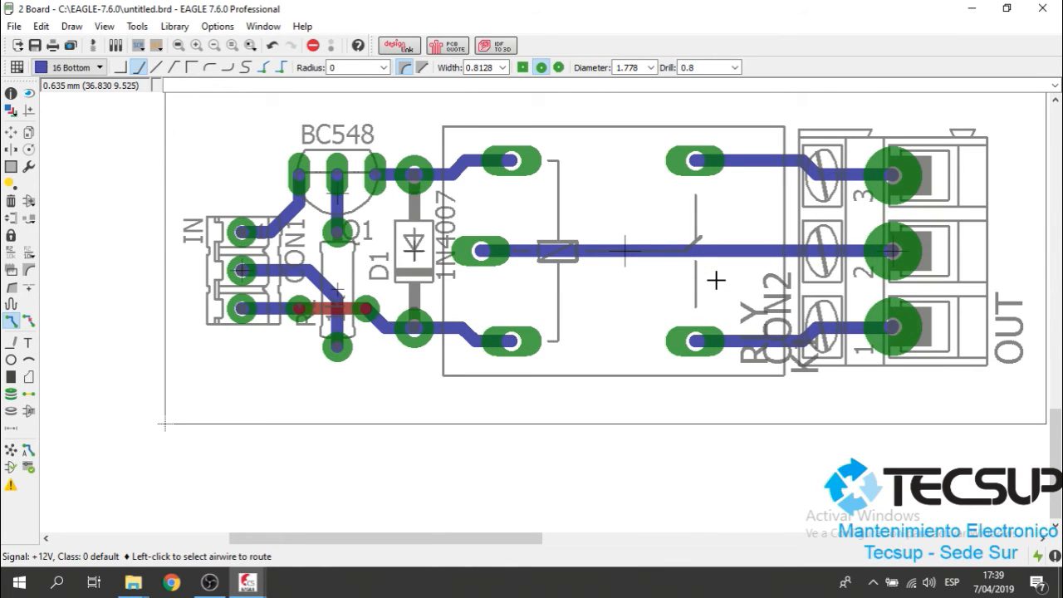
{"action": "scroll", "coordinate": [694, 264], "scroll_direction": "up", "scroll_amount": 2}
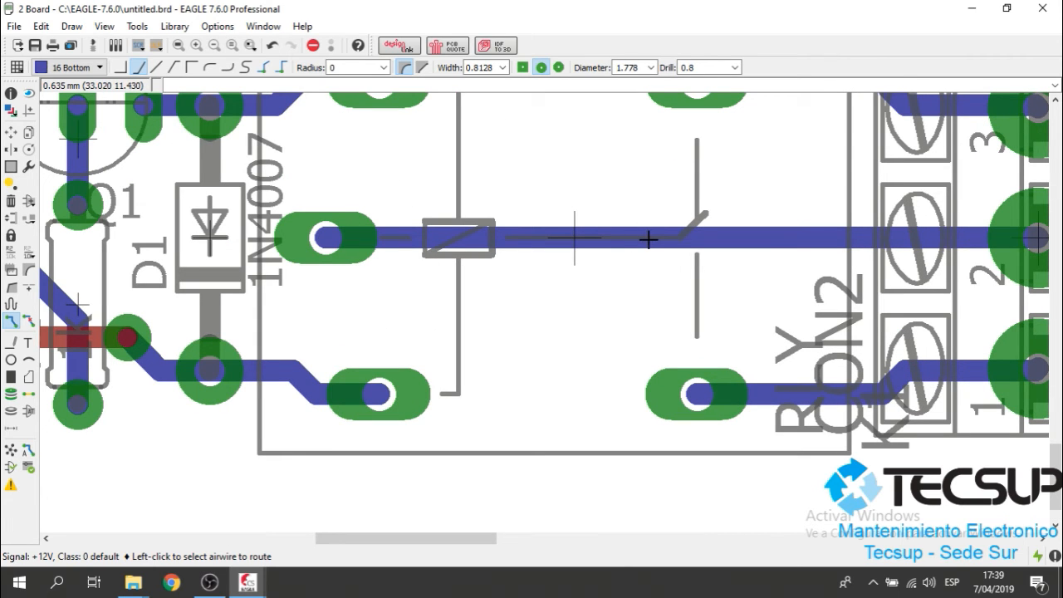
{"action": "scroll", "coordinate": [641, 250], "scroll_direction": "down", "scroll_amount": 3}
{"action": "scroll", "coordinate": [640, 272], "scroll_direction": "up", "scroll_amount": 3}
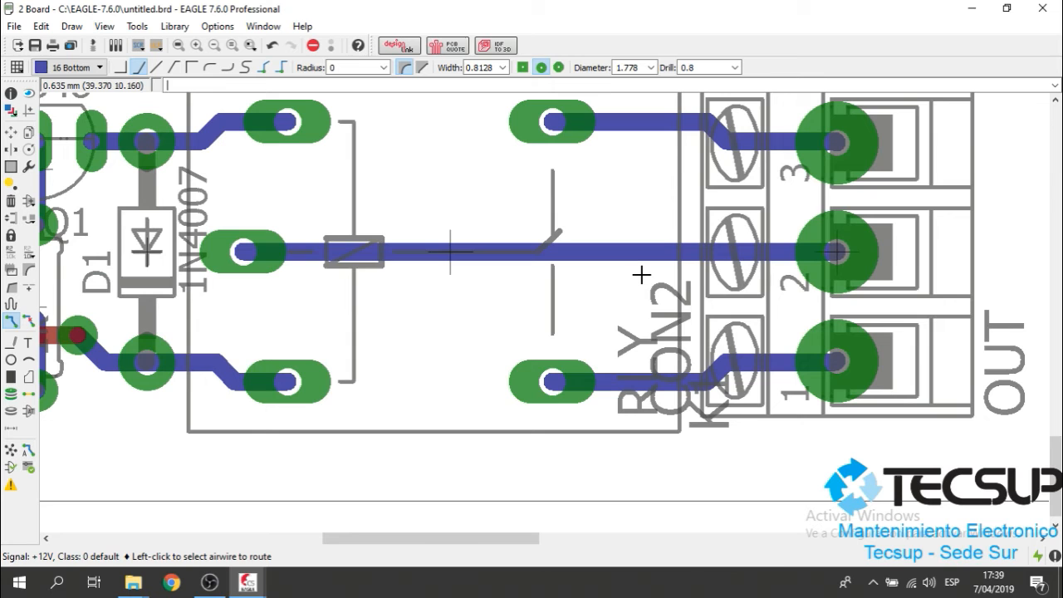
{"action": "scroll", "coordinate": [641, 274], "scroll_direction": "down", "scroll_amount": 2}
{"action": "scroll", "coordinate": [606, 254], "scroll_direction": "up", "scroll_amount": 3}
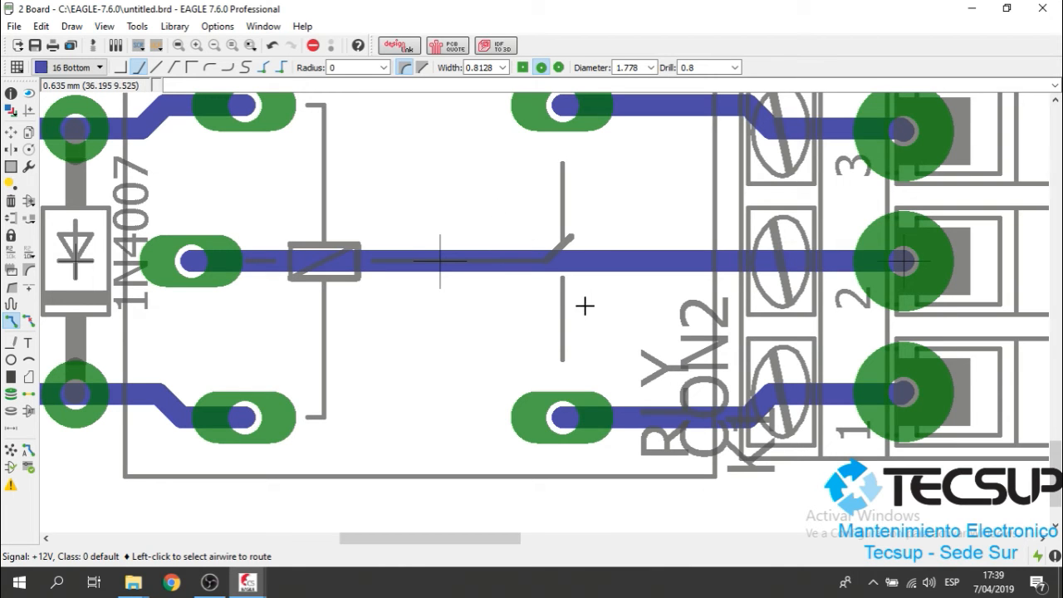
{"action": "scroll", "coordinate": [583, 305], "scroll_direction": "down", "scroll_amount": 4}
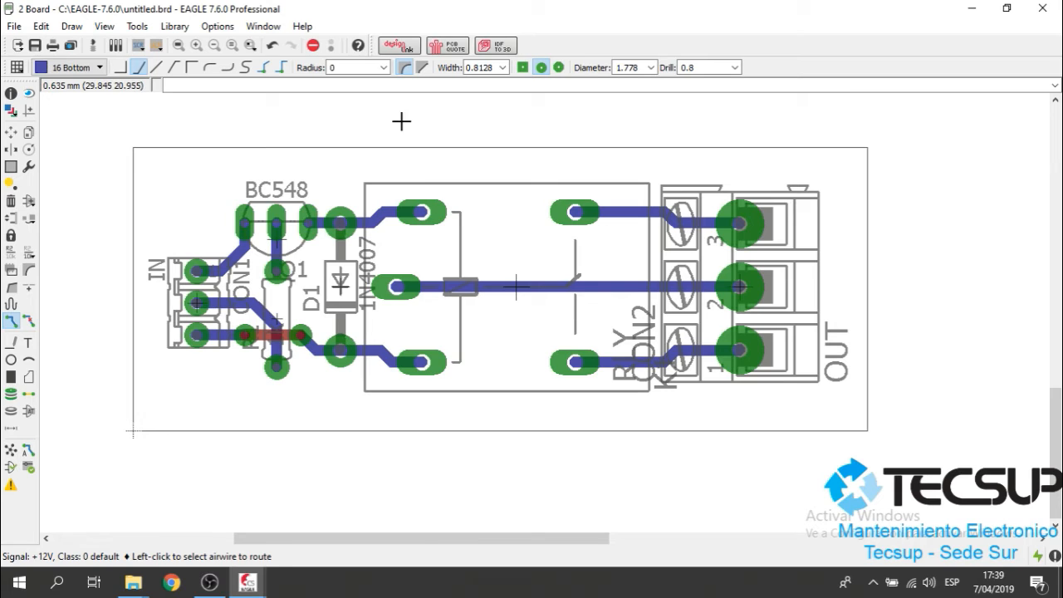
Set the width of the bottom-layer COM trace between the relay's middle pad and CON2 pad 2 to 1.6764 mm.
{"action": "left_click", "coordinate": [10, 94]}
{"action": "scroll", "coordinate": [575, 287], "scroll_direction": "up", "scroll_amount": 1}
{"action": "scroll", "coordinate": [575, 287], "scroll_direction": "up", "scroll_amount": 1}
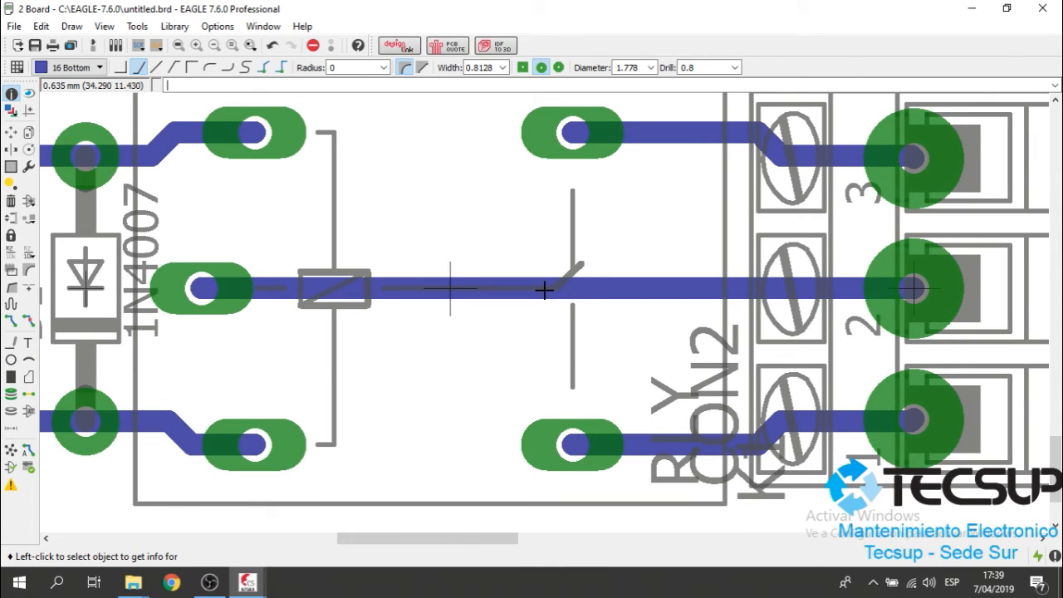
{"action": "left_click", "coordinate": [615, 291]}
{"action": "left_click_drag", "start_coordinate": [228, 25], "coordinate": [526, 92]}
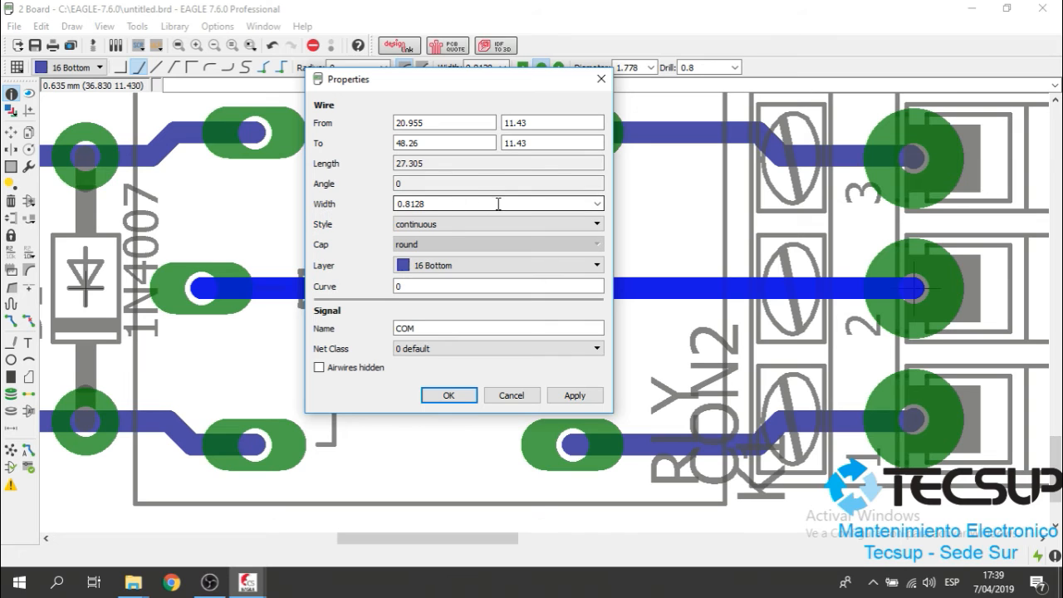
{"action": "left_click", "coordinate": [597, 204]}
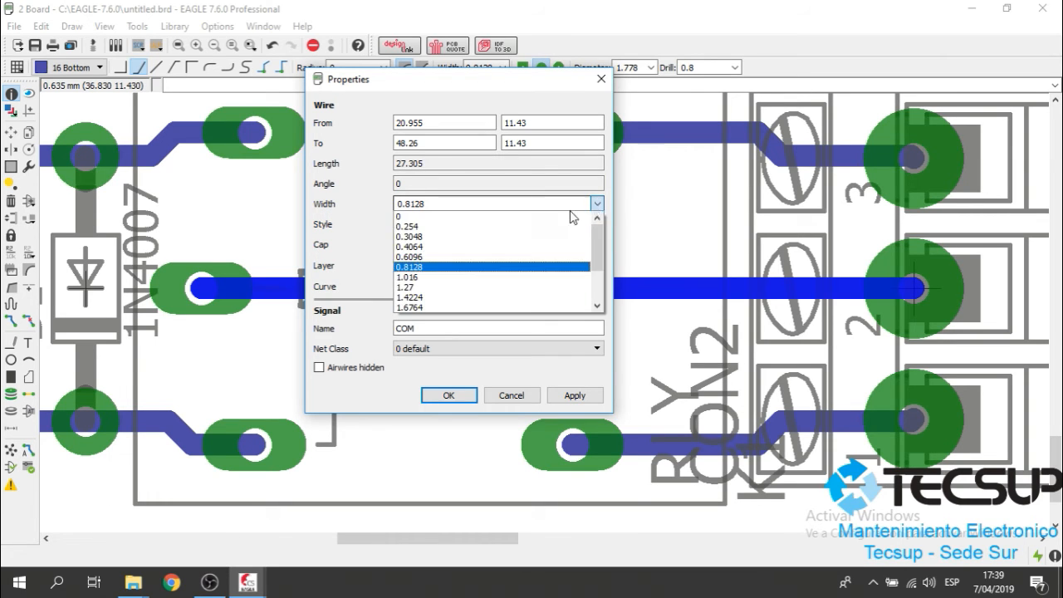
{"action": "scroll", "coordinate": [452, 314], "scroll_direction": "down", "scroll_amount": 1}
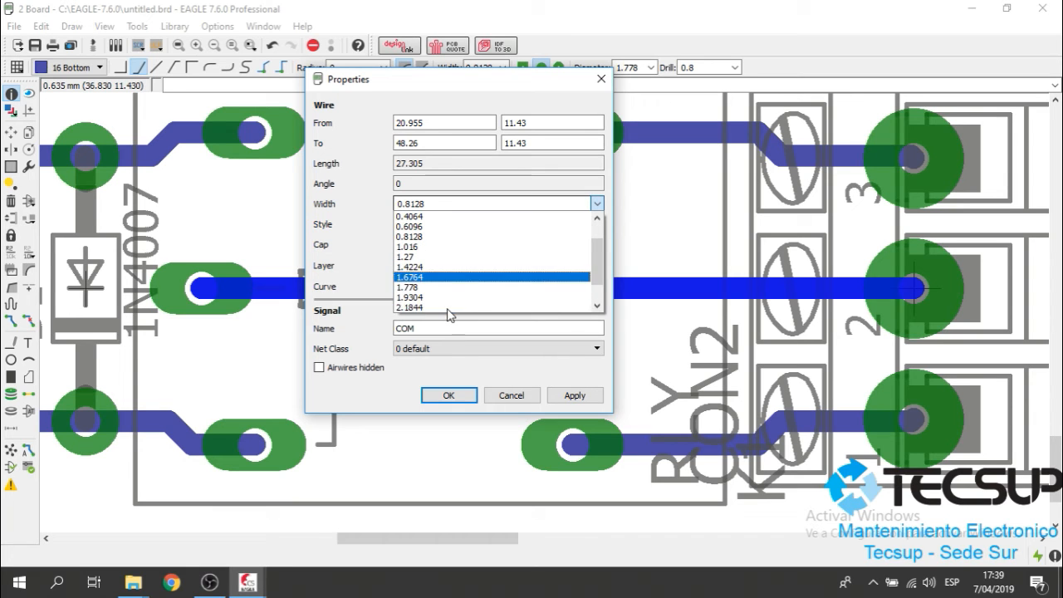
{"action": "left_click", "coordinate": [422, 278]}
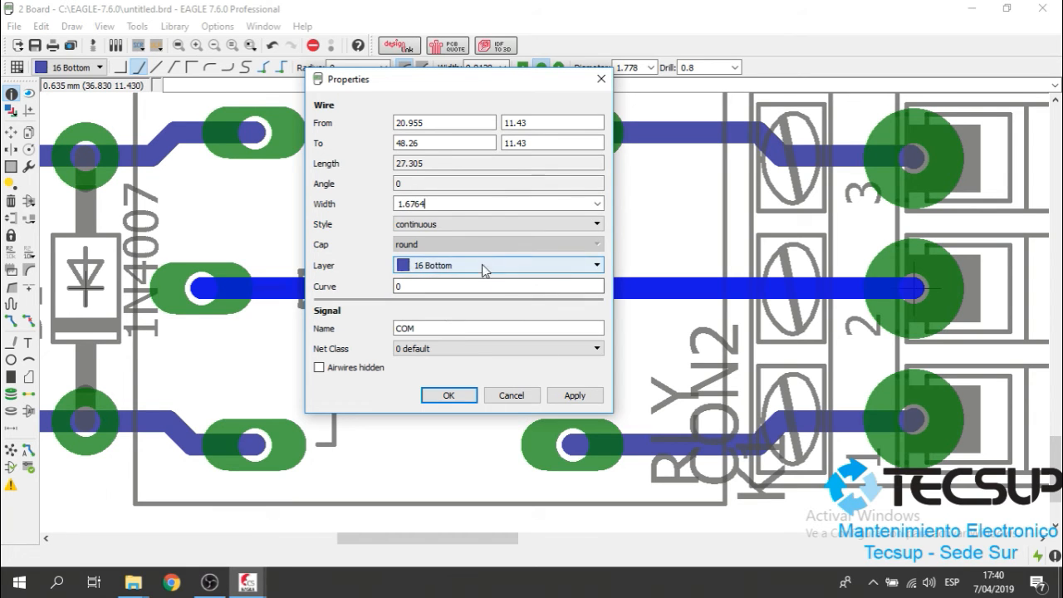
{"action": "left_click", "coordinate": [572, 397]}
{"action": "left_click", "coordinate": [448, 396]}
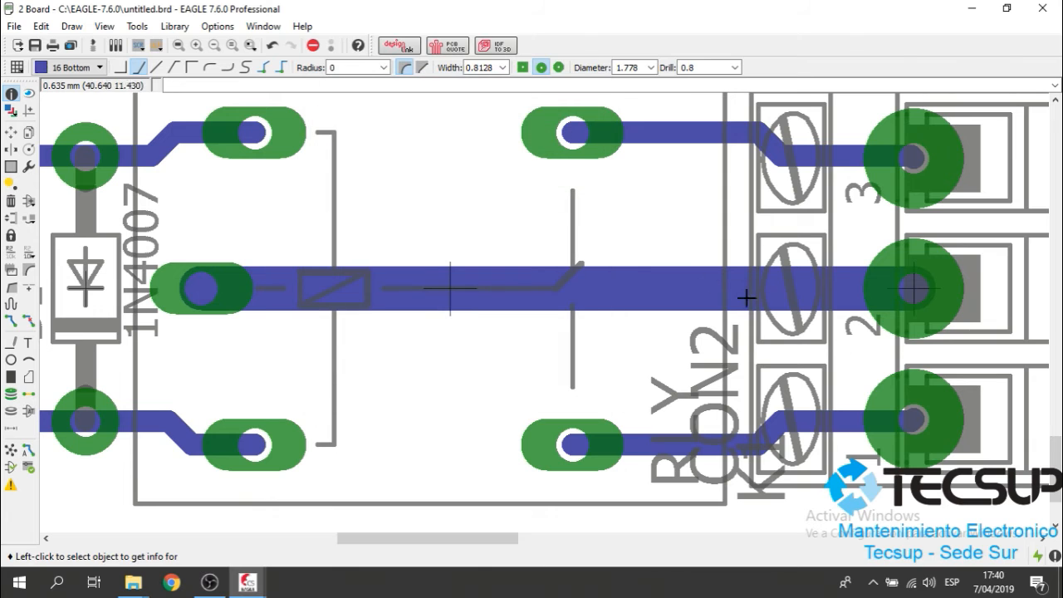
{"action": "scroll", "coordinate": [586, 274], "scroll_direction": "down", "scroll_amount": 5}
{"action": "scroll", "coordinate": [643, 289], "scroll_direction": "up", "scroll_amount": 3}
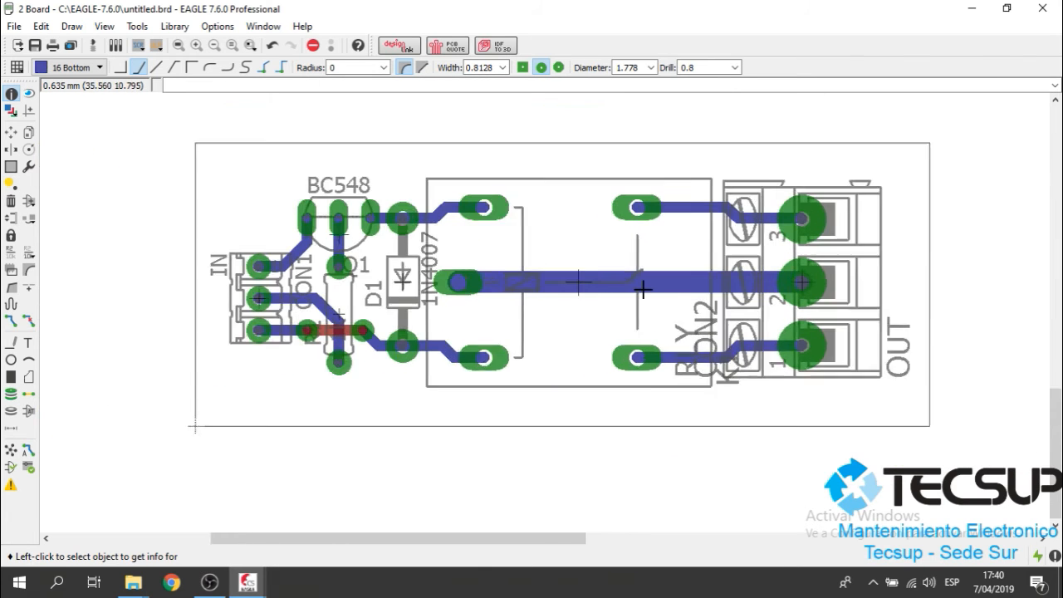
Set the width of the NC trace segment ending at CON2 pad 3 to 1.6764 mm.
{"action": "scroll", "coordinate": [813, 203], "scroll_direction": "up", "scroll_amount": 2}
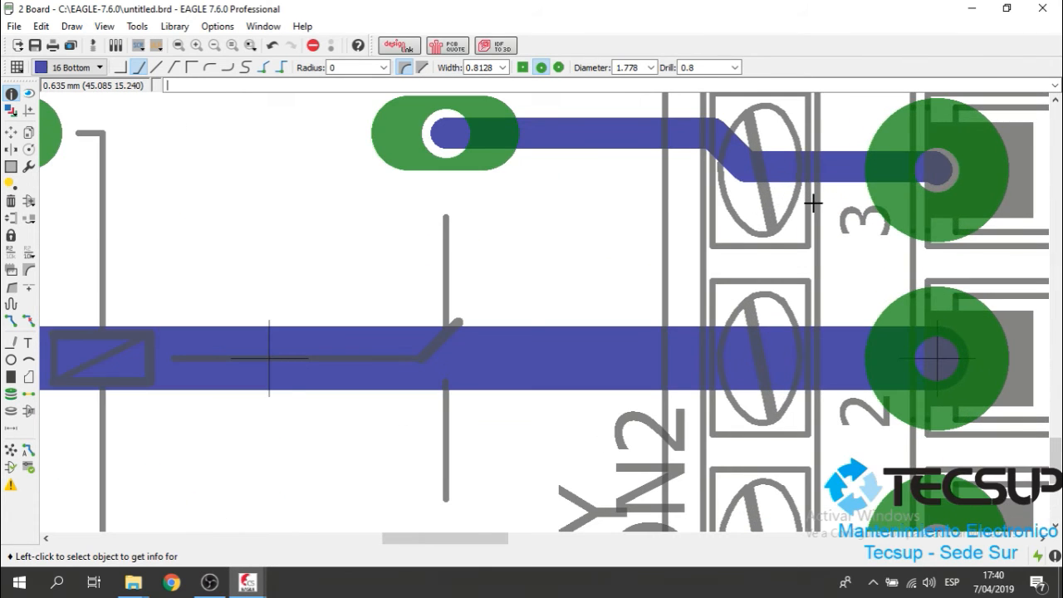
{"action": "scroll", "coordinate": [813, 202], "scroll_direction": "down", "scroll_amount": 3}
{"action": "scroll", "coordinate": [797, 191], "scroll_direction": "up", "scroll_amount": 3}
{"action": "scroll", "coordinate": [785, 181], "scroll_direction": "up", "scroll_amount": 1}
{"action": "left_click", "coordinate": [770, 172]}
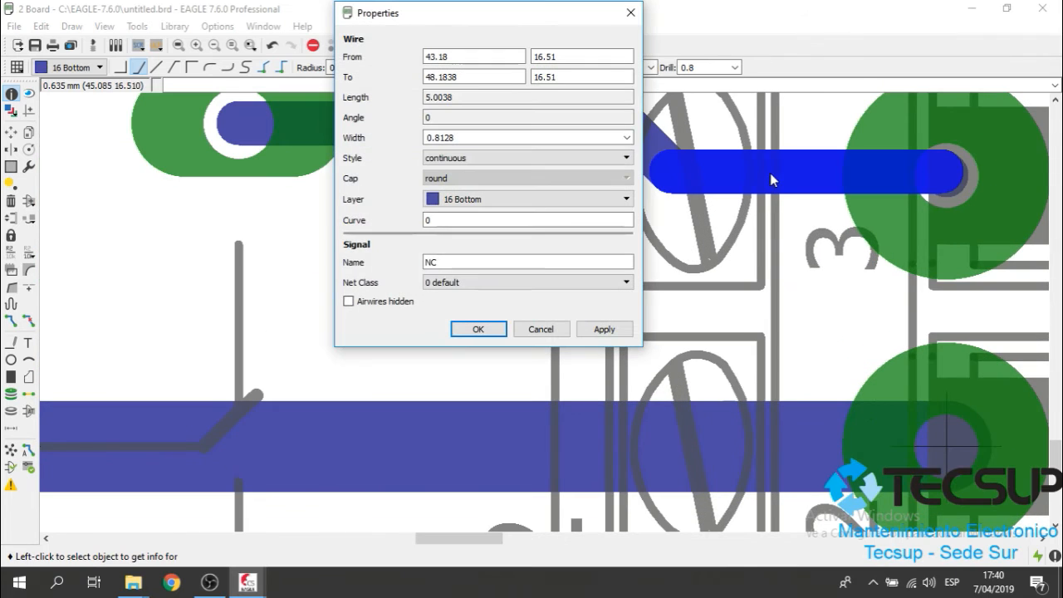
{"action": "left_click_drag", "start_coordinate": [553, 18], "coordinate": [414, 179]}
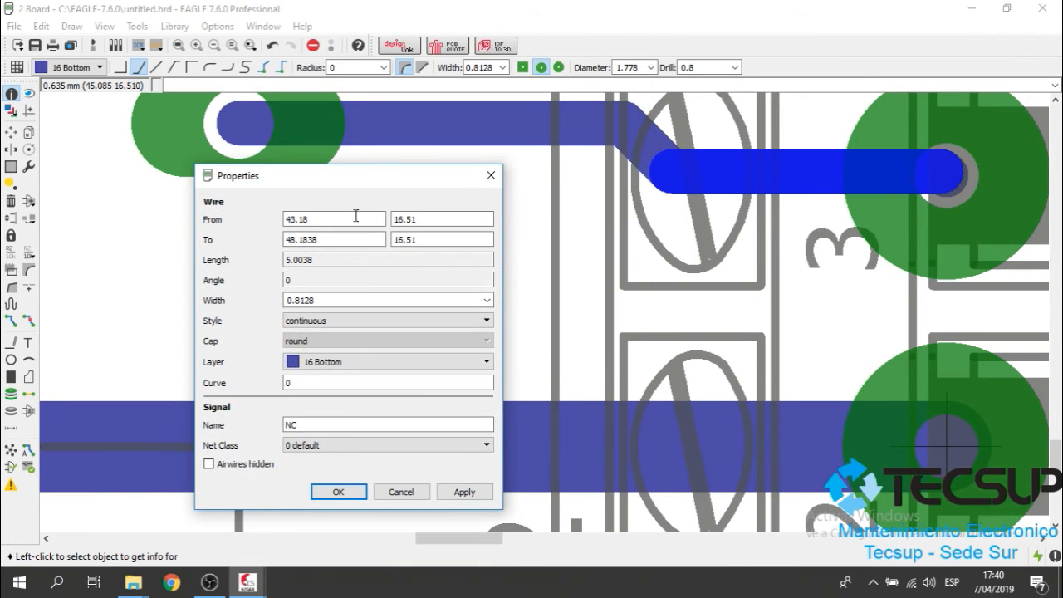
{"action": "left_click", "coordinate": [329, 302]}
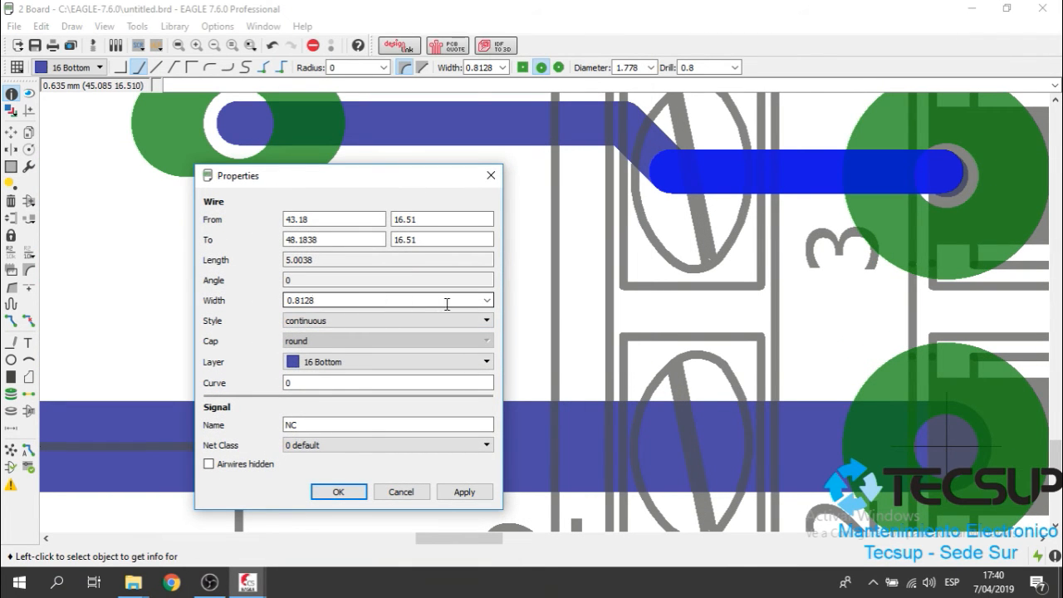
{"action": "left_click", "coordinate": [486, 301]}
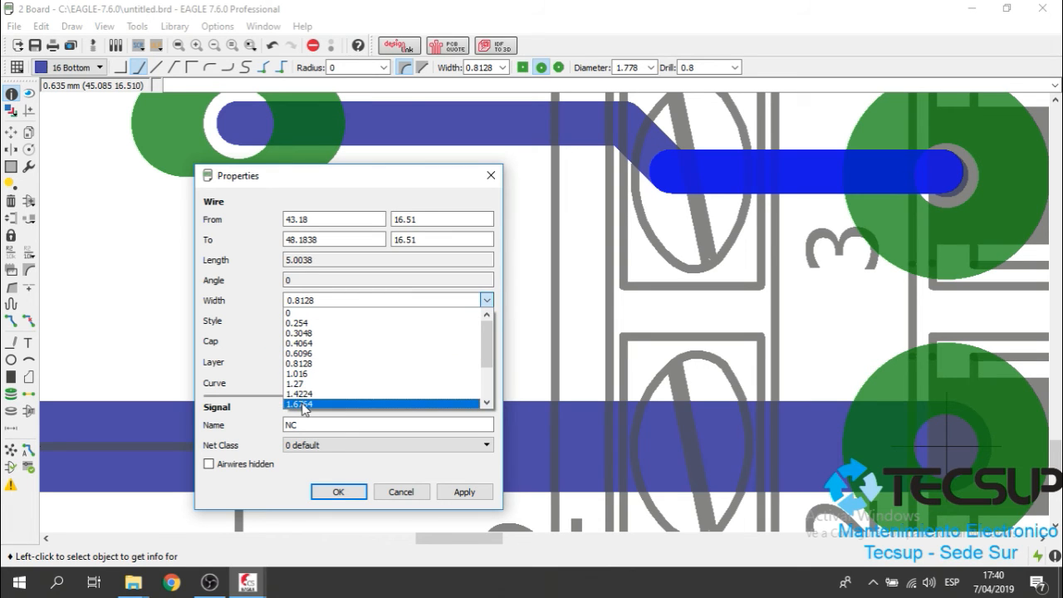
{"action": "left_click", "coordinate": [304, 405]}
{"action": "left_click", "coordinate": [455, 493]}
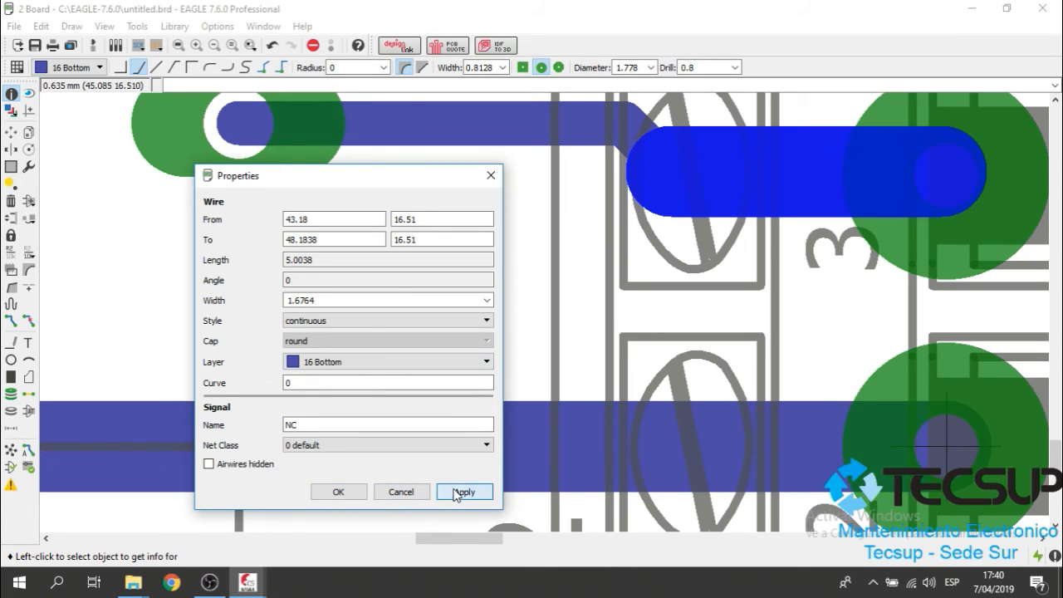
{"action": "left_click", "coordinate": [357, 492]}
Examine the widened trace segments against the remaining narrow traces across the whole board.
{"action": "scroll", "coordinate": [693, 261], "scroll_direction": "down", "scroll_amount": 3}
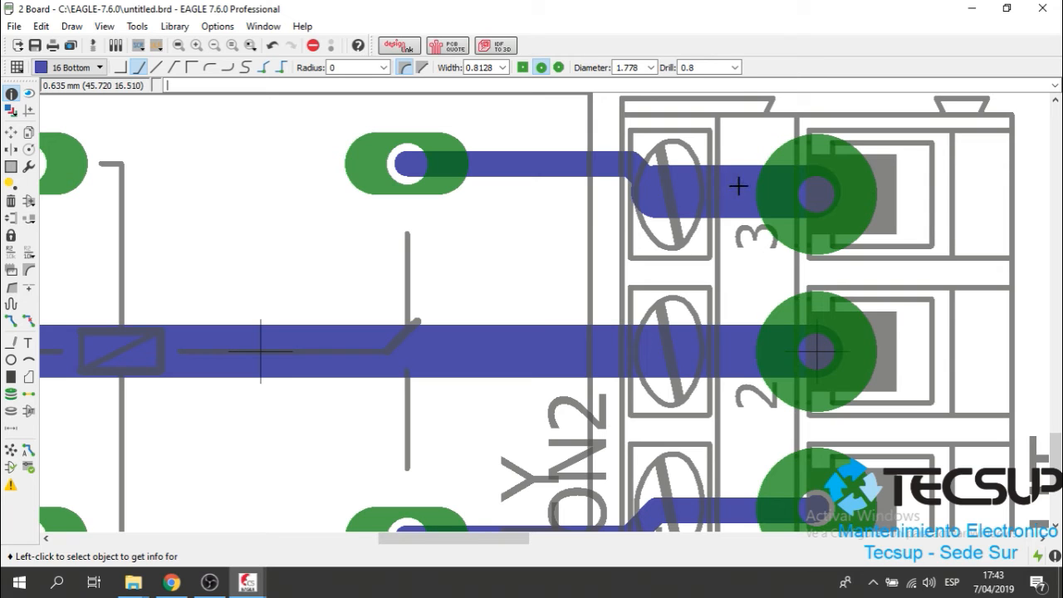
{"action": "scroll", "coordinate": [710, 194], "scroll_direction": "down", "scroll_amount": 5}
{"action": "scroll", "coordinate": [665, 180], "scroll_direction": "up", "scroll_amount": 2}
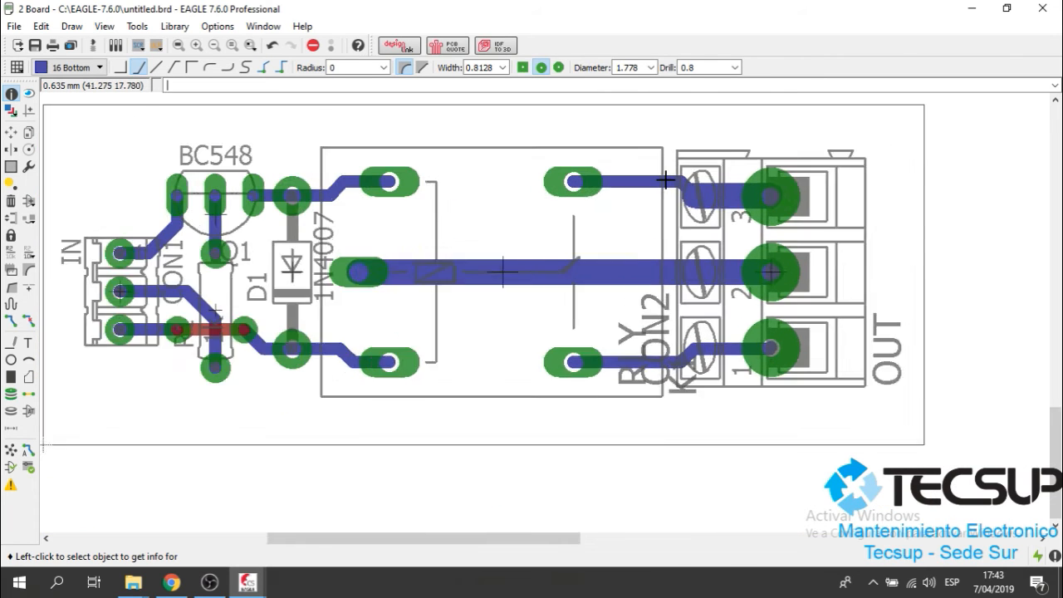
{"action": "scroll", "coordinate": [665, 181], "scroll_direction": "down", "scroll_amount": 1}
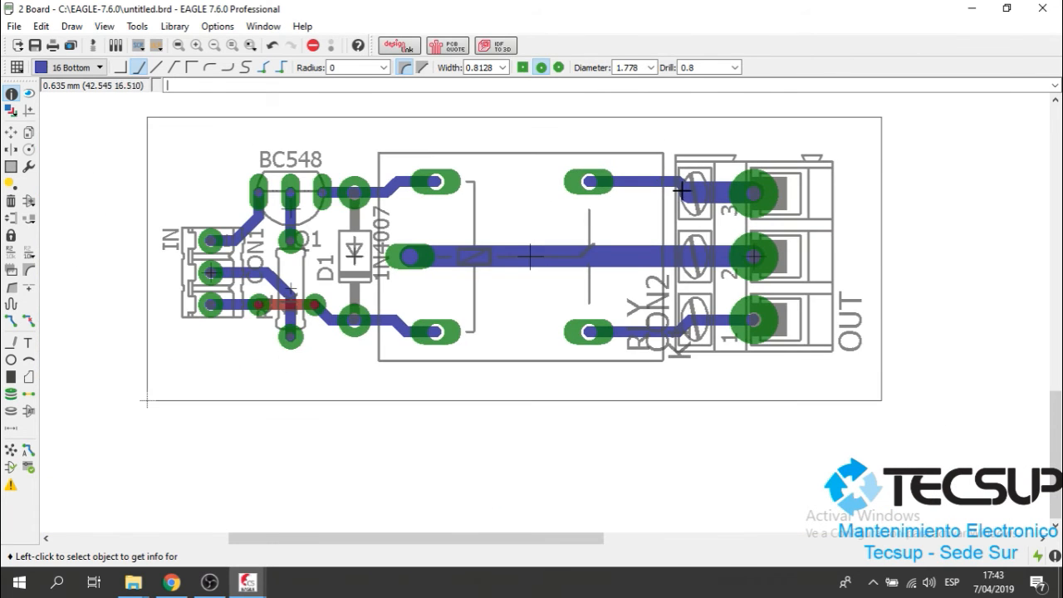
{"action": "scroll", "coordinate": [632, 176], "scroll_direction": "down", "scroll_amount": 4}
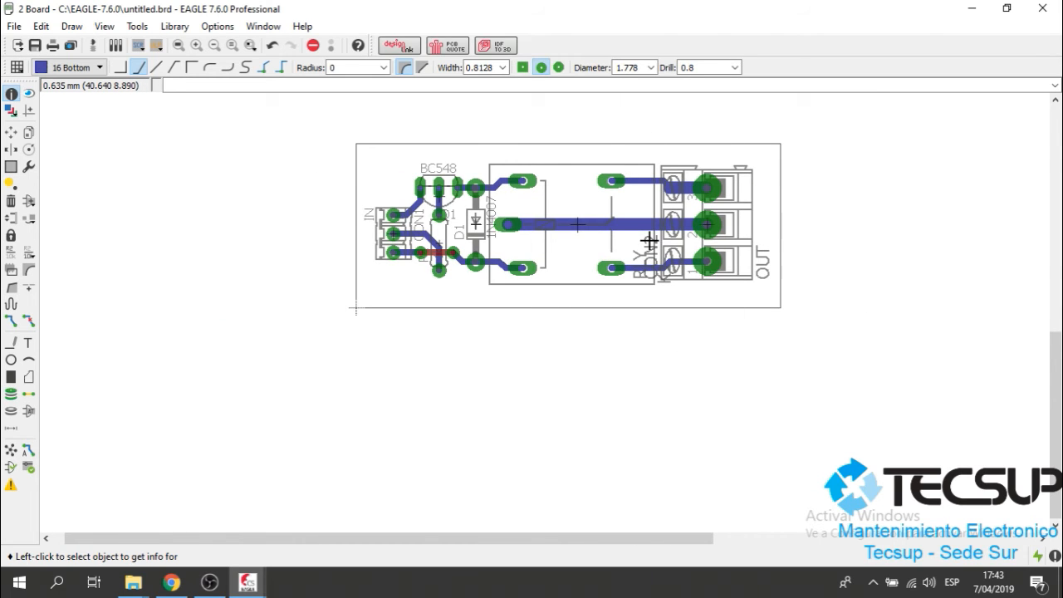
{"action": "scroll", "coordinate": [650, 241], "scroll_direction": "up", "scroll_amount": 2}
{"action": "scroll", "coordinate": [649, 241], "scroll_direction": "down", "scroll_amount": 3}
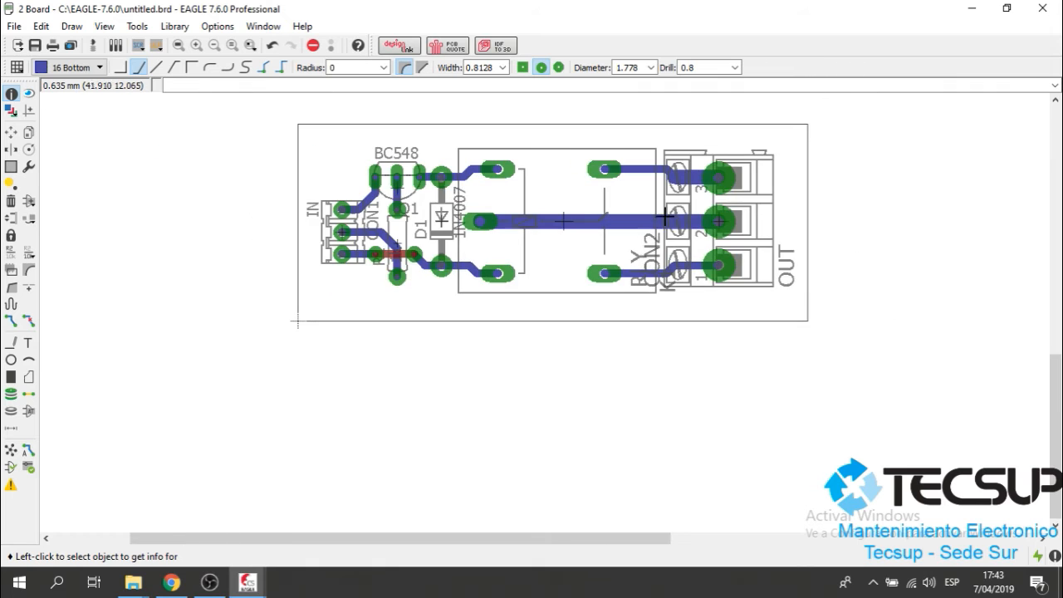
{"action": "scroll", "coordinate": [695, 214], "scroll_direction": "up", "scroll_amount": 3}
{"action": "scroll", "coordinate": [694, 214], "scroll_direction": "down", "scroll_amount": 1}
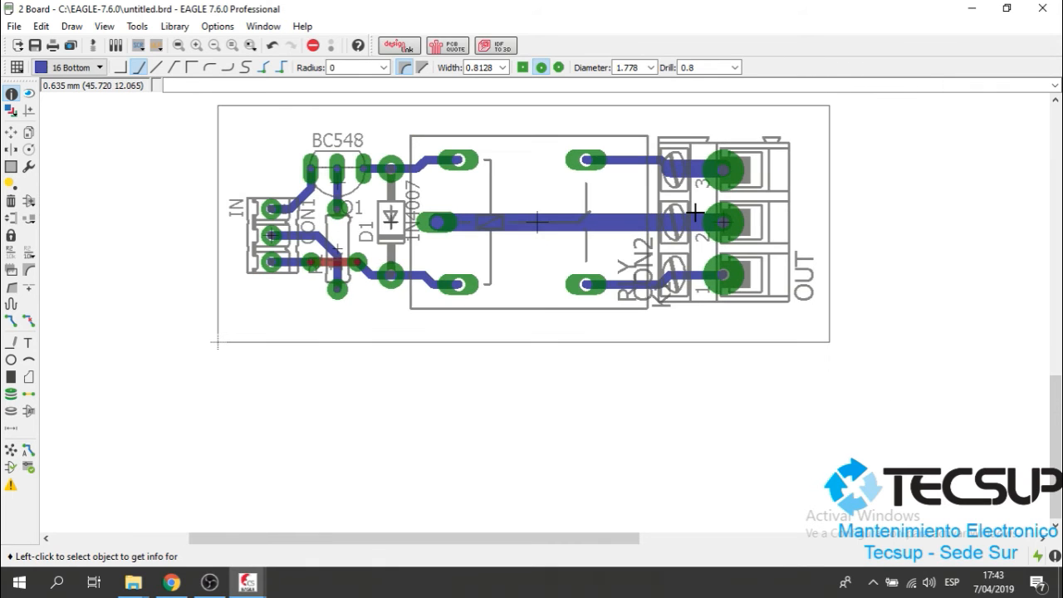
Change the remaining relay trace segments running to CON2 pads 3 and 1 to a width of 1.6764 mm.
{"action": "left_click", "coordinate": [30, 168]}
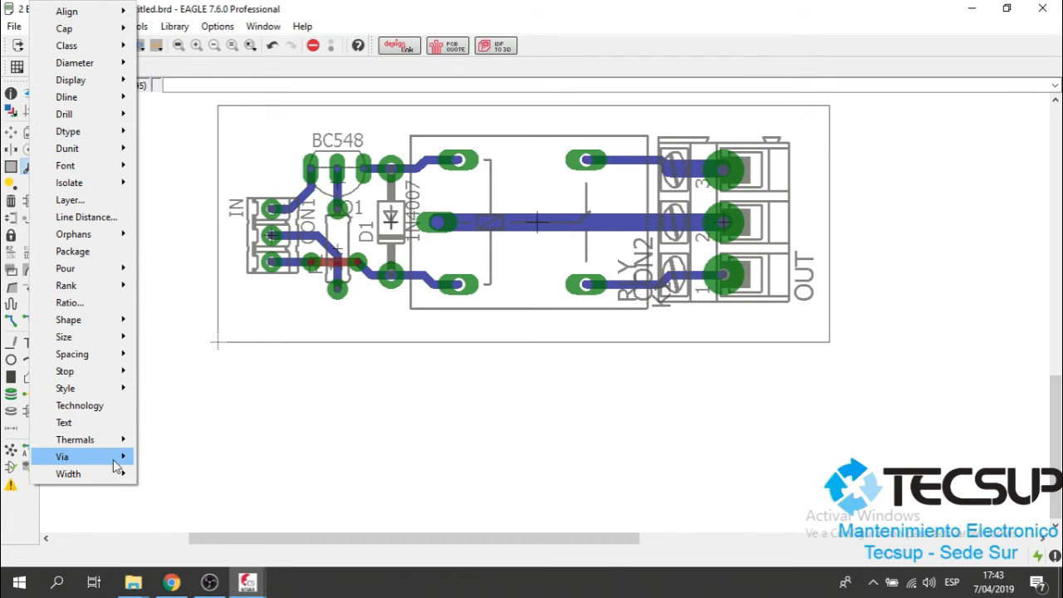
{"action": "mouse_move", "coordinate": [111, 475]}
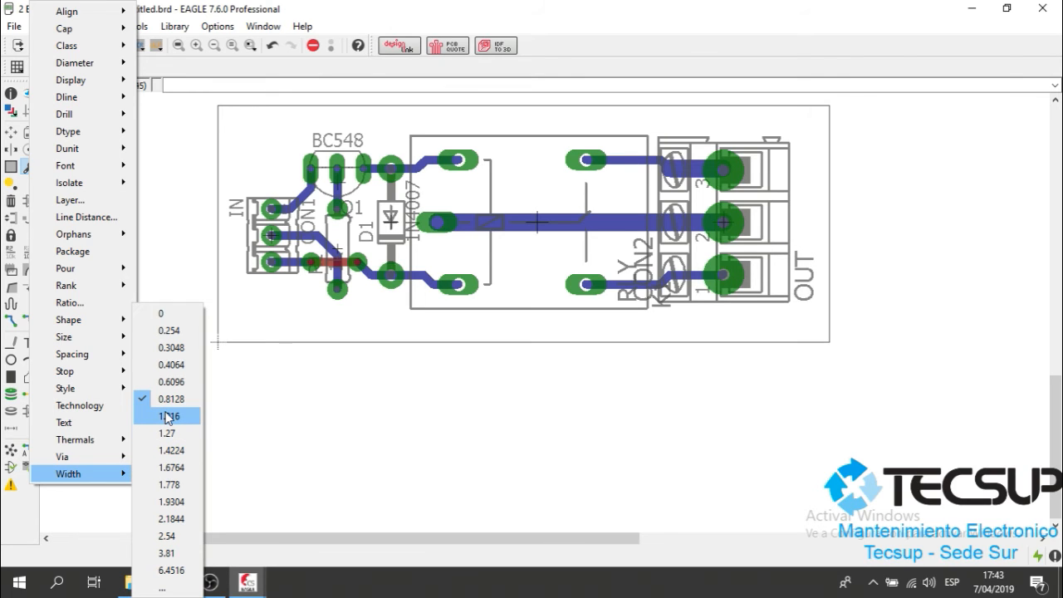
{"action": "left_click", "coordinate": [169, 468]}
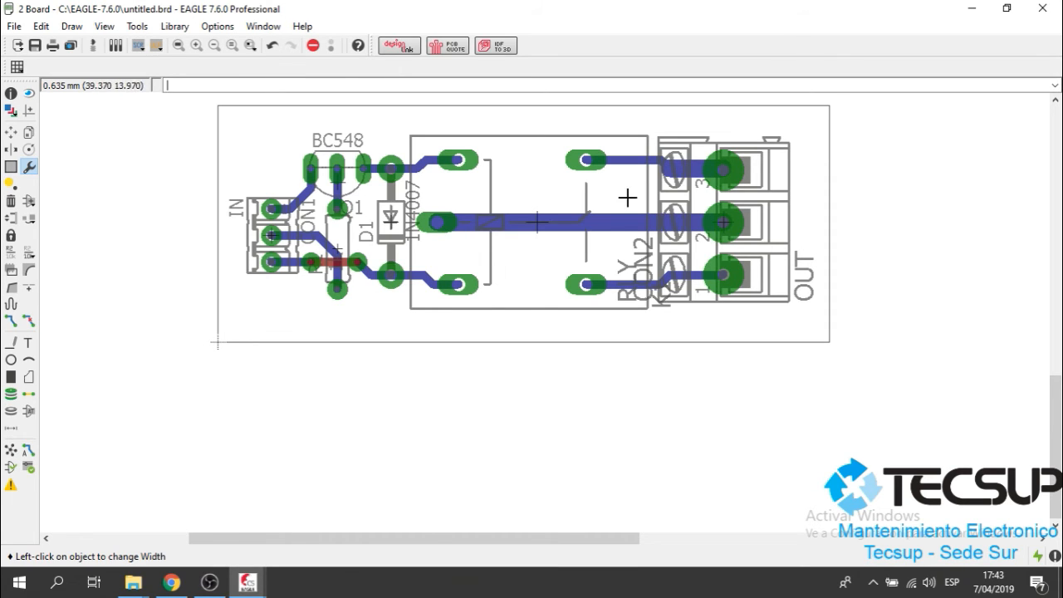
{"action": "scroll", "coordinate": [682, 177], "scroll_direction": "up", "scroll_amount": 3}
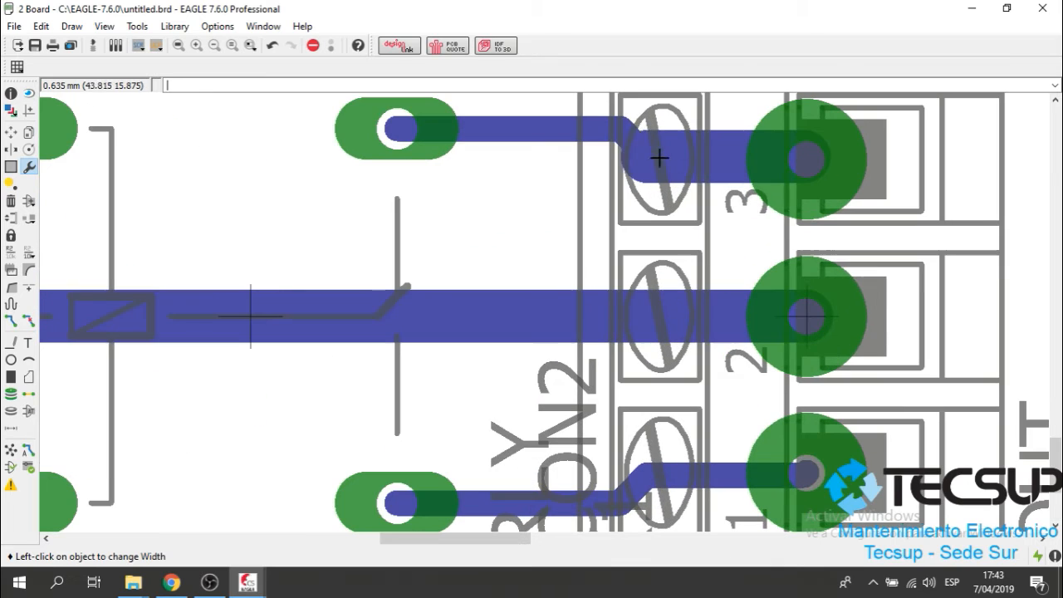
{"action": "left_click", "coordinate": [583, 132]}
{"action": "scroll", "coordinate": [596, 184], "scroll_direction": "down", "scroll_amount": 1}
{"action": "scroll", "coordinate": [602, 184], "scroll_direction": "down", "scroll_amount": 1}
{"action": "left_click", "coordinate": [571, 364]}
{"action": "left_click", "coordinate": [623, 352]}
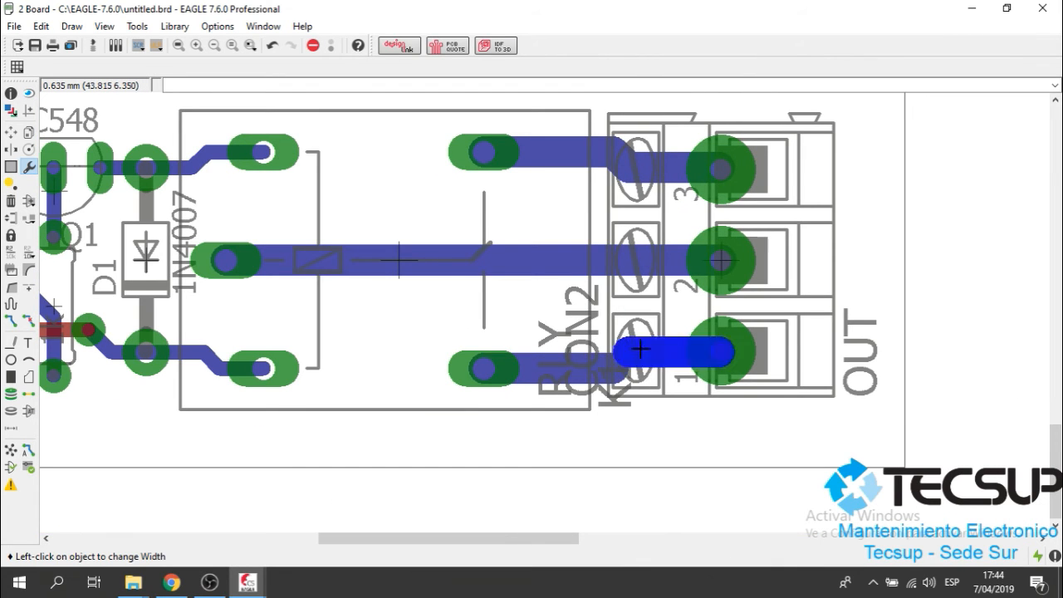
{"action": "scroll", "coordinate": [598, 257], "scroll_direction": "down", "scroll_amount": 3}
{"action": "scroll", "coordinate": [584, 260], "scroll_direction": "up", "scroll_amount": 2}
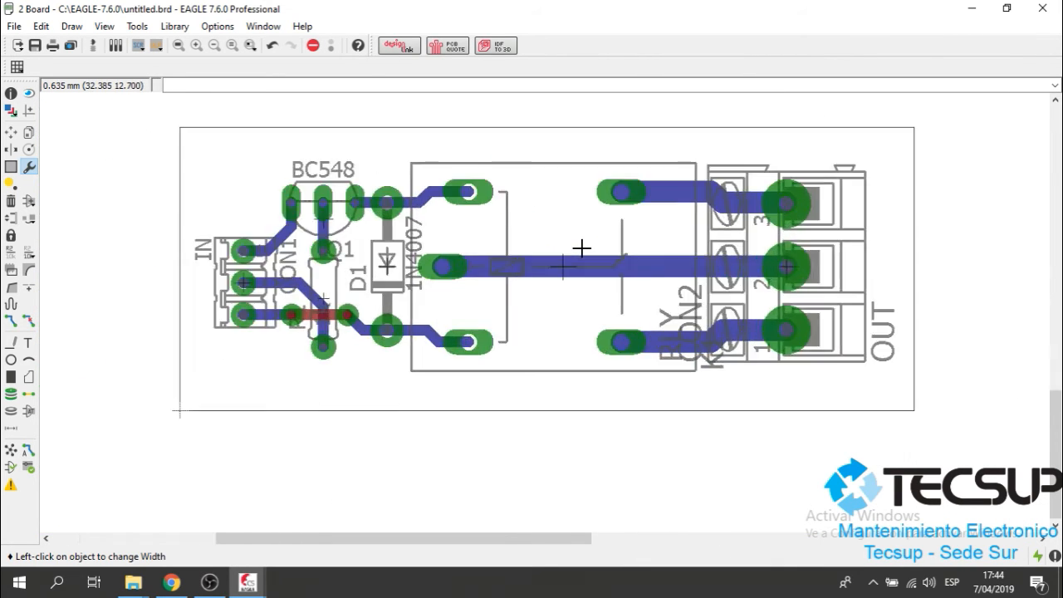
Widen the trace from the transistor through D1's upper pad to the relay's upper coil pad to 1.6764 mm.
{"action": "left_click", "coordinate": [583, 261]}
{"action": "scroll", "coordinate": [577, 222], "scroll_direction": "down", "scroll_amount": 2}
{"action": "scroll", "coordinate": [439, 207], "scroll_direction": "up", "scroll_amount": 5}
{"action": "left_click", "coordinate": [496, 168]}
{"action": "left_click", "coordinate": [457, 188]}
{"action": "left_click", "coordinate": [409, 196]}
{"action": "left_click", "coordinate": [344, 188]}
{"action": "scroll", "coordinate": [467, 156], "scroll_direction": "down", "scroll_amount": 2}
Widen the +12V bottom trace from the via beside R1 through D1's lower pad to the relay's lower coil pad to 1.6764 mm.
{"action": "scroll", "coordinate": [404, 365], "scroll_direction": "up", "scroll_amount": 2}
{"action": "left_click", "coordinate": [368, 356]}
{"action": "left_click", "coordinate": [397, 370]}
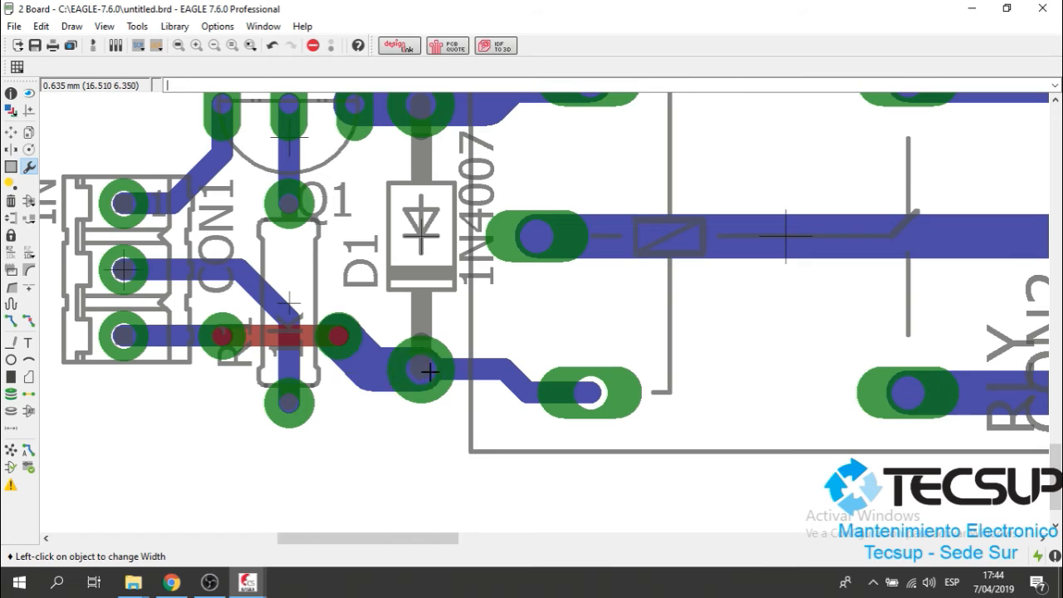
{"action": "left_click", "coordinate": [484, 377]}
{"action": "left_click", "coordinate": [543, 385]}
{"action": "scroll", "coordinate": [633, 261], "scroll_direction": "down", "scroll_amount": 3}
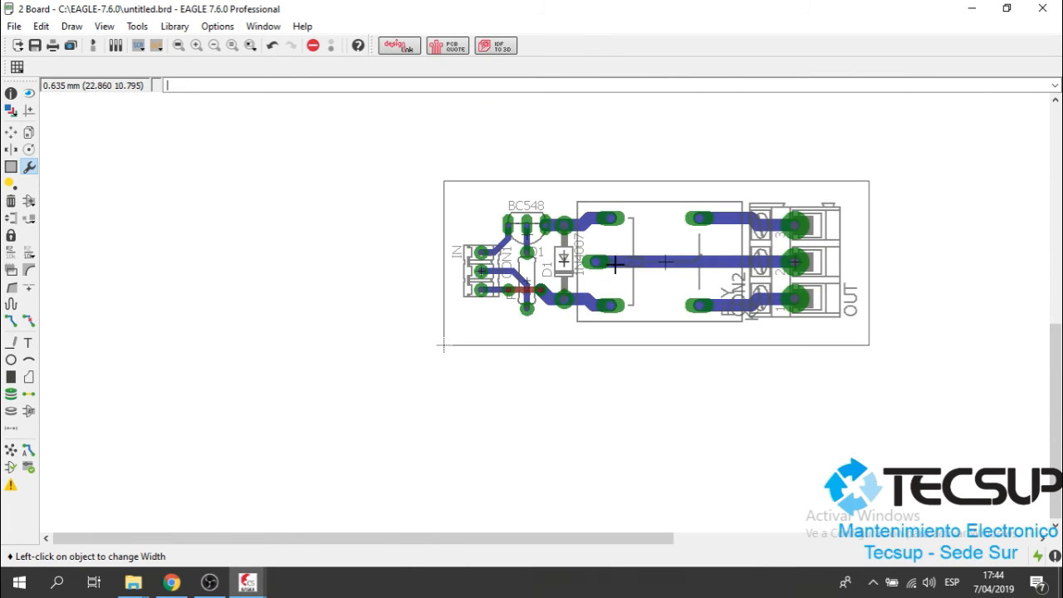
{"action": "scroll", "coordinate": [746, 264], "scroll_direction": "up", "scroll_amount": 2}
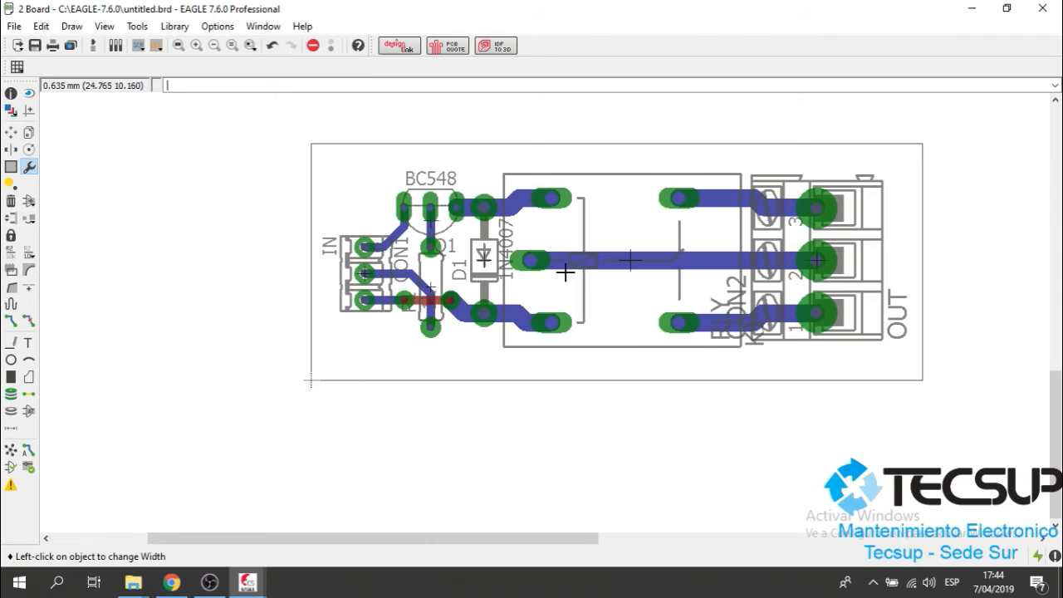
Draw a diamond-shaped thickening with 1.6764 mm Bottom-layer wire around the centre relay trace, between the coil and contact pads.
{"action": "scroll", "coordinate": [700, 271], "scroll_direction": "up", "scroll_amount": 2}
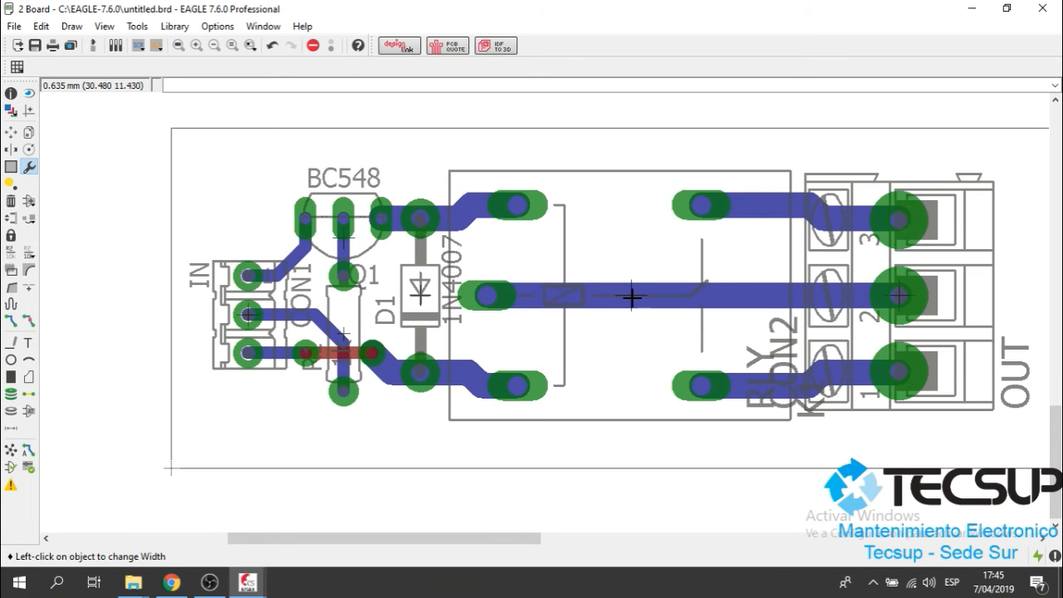
{"action": "scroll", "coordinate": [630, 298], "scroll_direction": "up", "scroll_amount": 3}
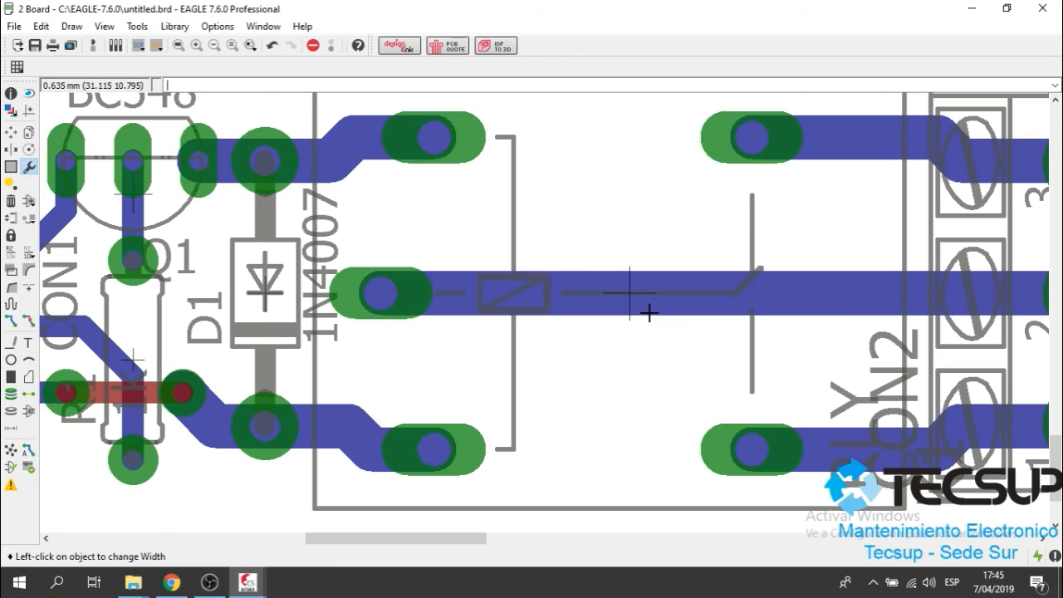
{"action": "left_click", "coordinate": [10, 343]}
{"action": "scroll", "coordinate": [636, 174], "scroll_direction": "down", "scroll_amount": 2}
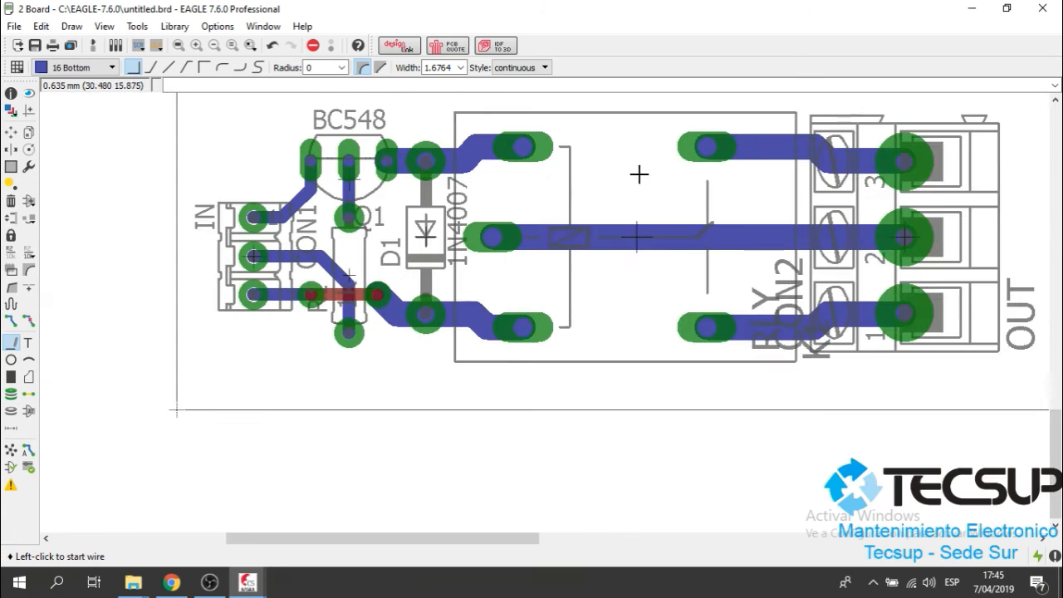
{"action": "scroll", "coordinate": [632, 233], "scroll_direction": "up", "scroll_amount": 3}
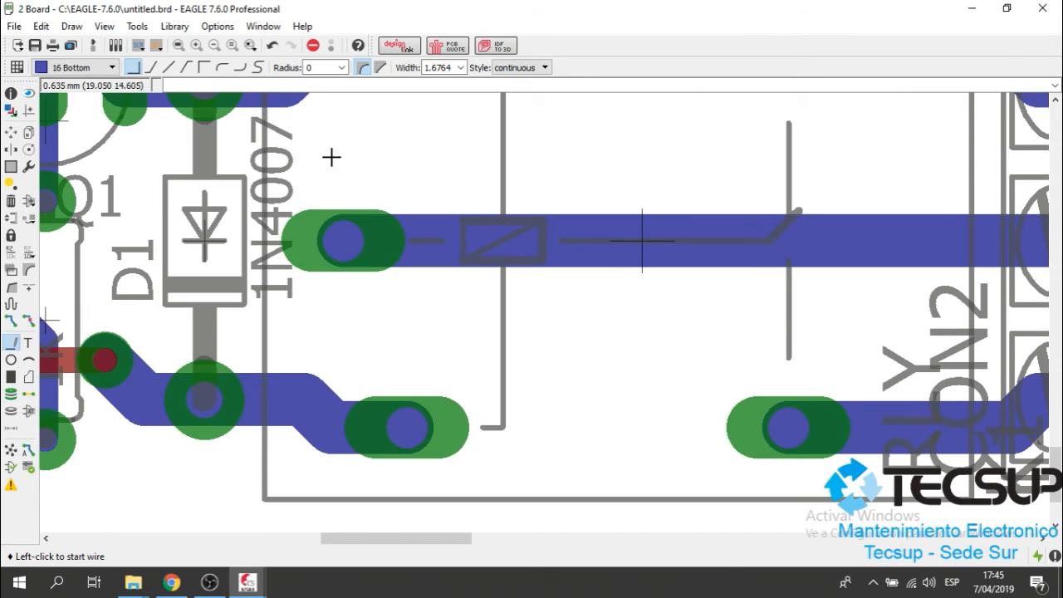
{"action": "left_click", "coordinate": [461, 70]}
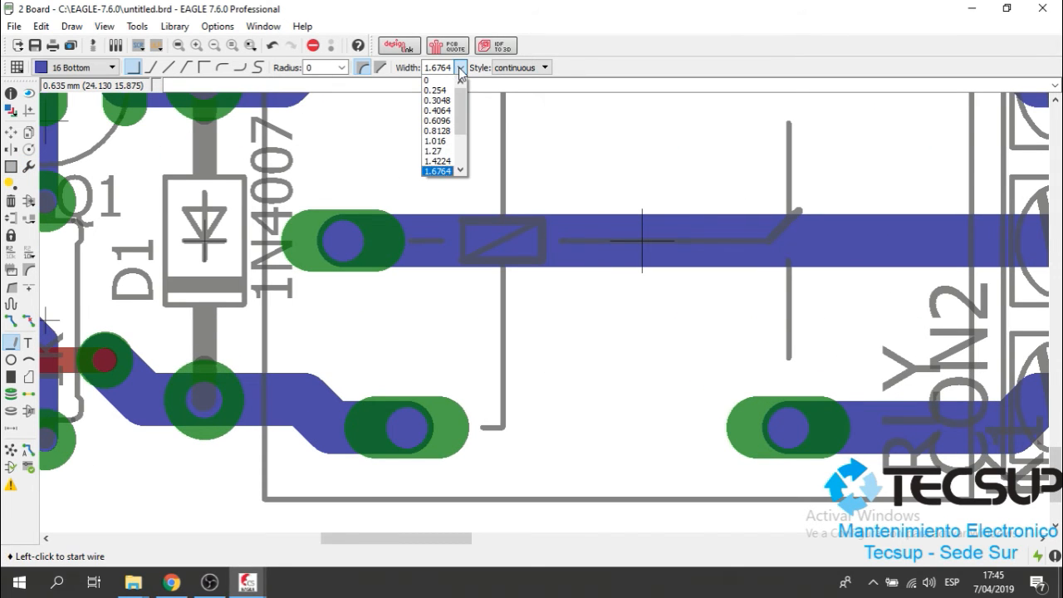
{"action": "left_click", "coordinate": [438, 171]}
{"action": "scroll", "coordinate": [515, 200], "scroll_direction": "down", "scroll_amount": 2}
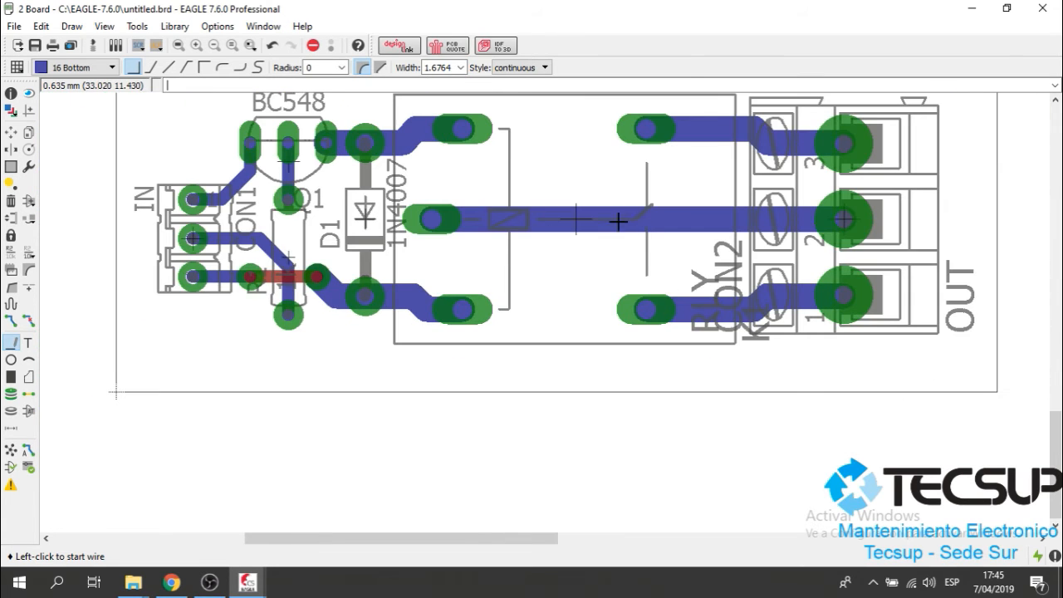
{"action": "scroll", "coordinate": [579, 221], "scroll_direction": "up", "scroll_amount": 2}
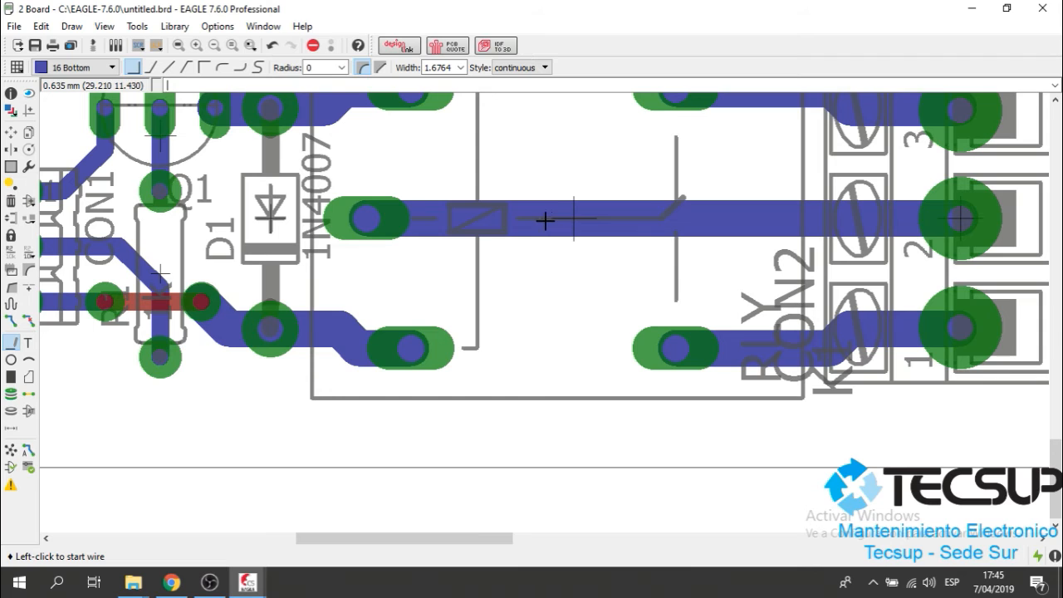
{"action": "left_click", "coordinate": [547, 219]}
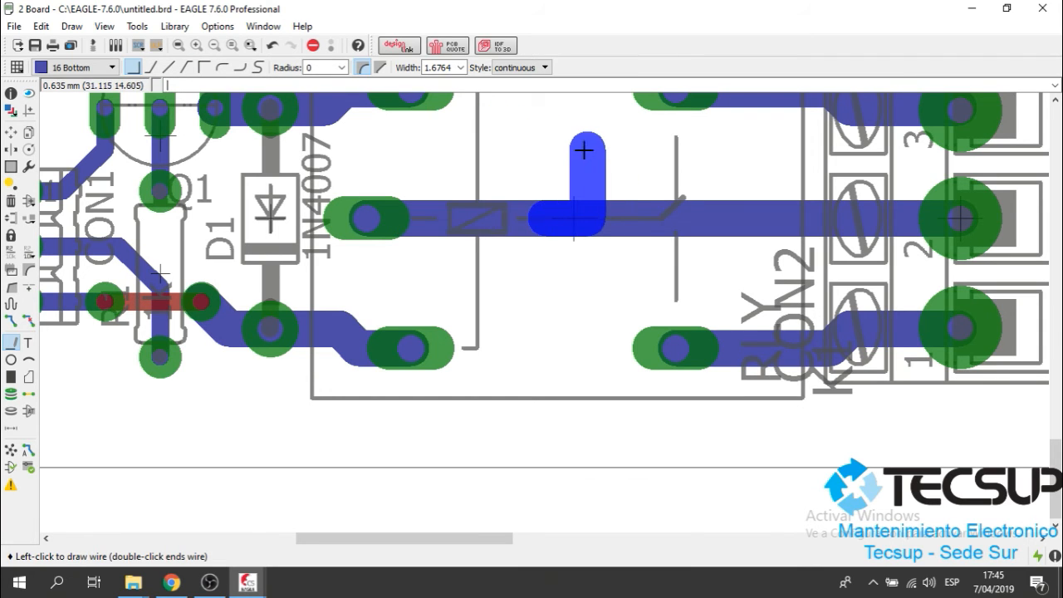
{"action": "right_click", "coordinate": [589, 165]}
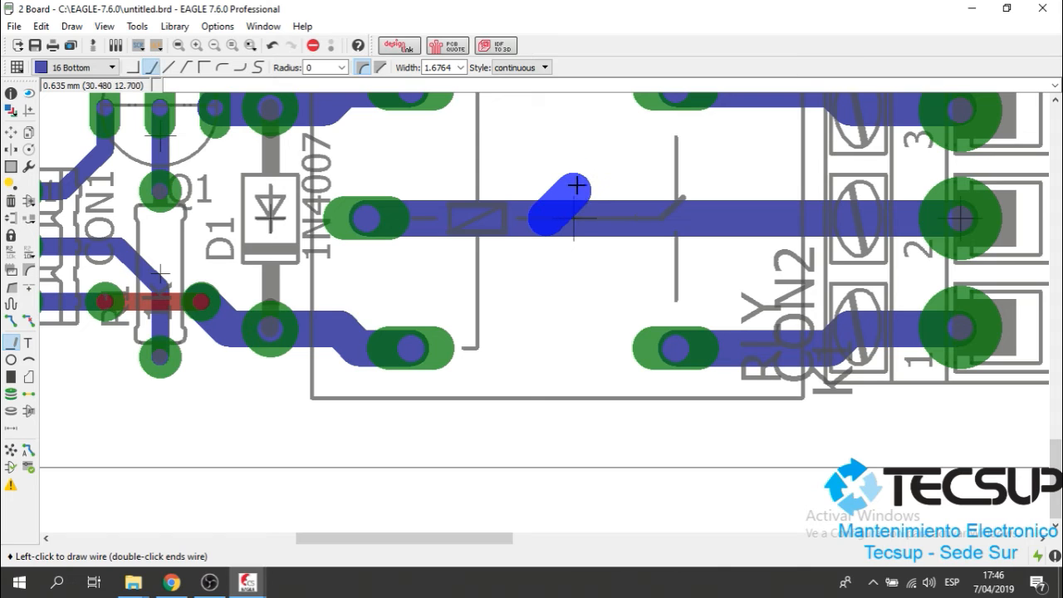
{"action": "left_click", "coordinate": [577, 186]}
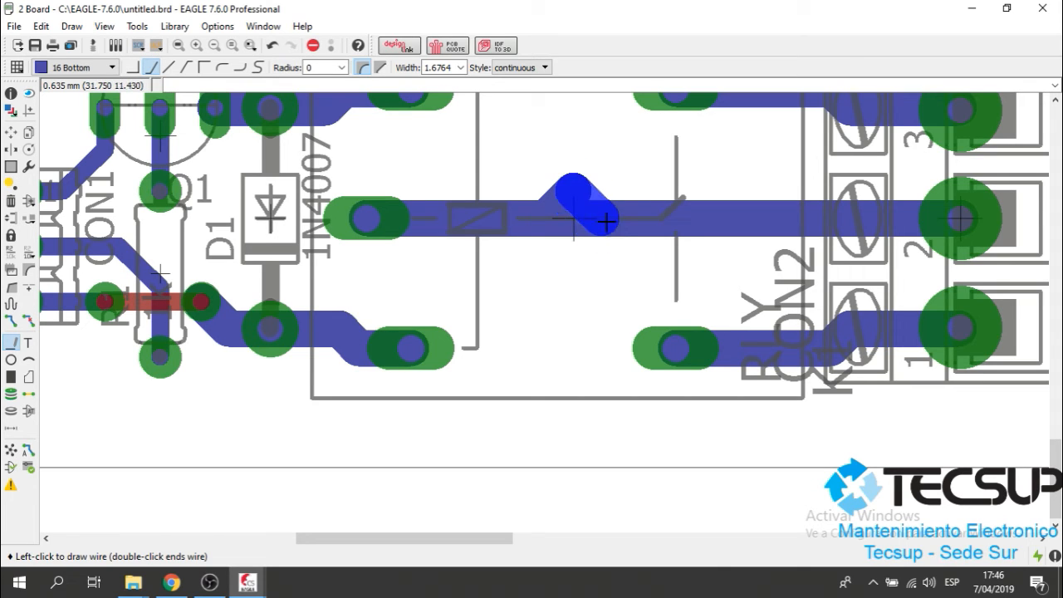
{"action": "left_click", "coordinate": [570, 244]}
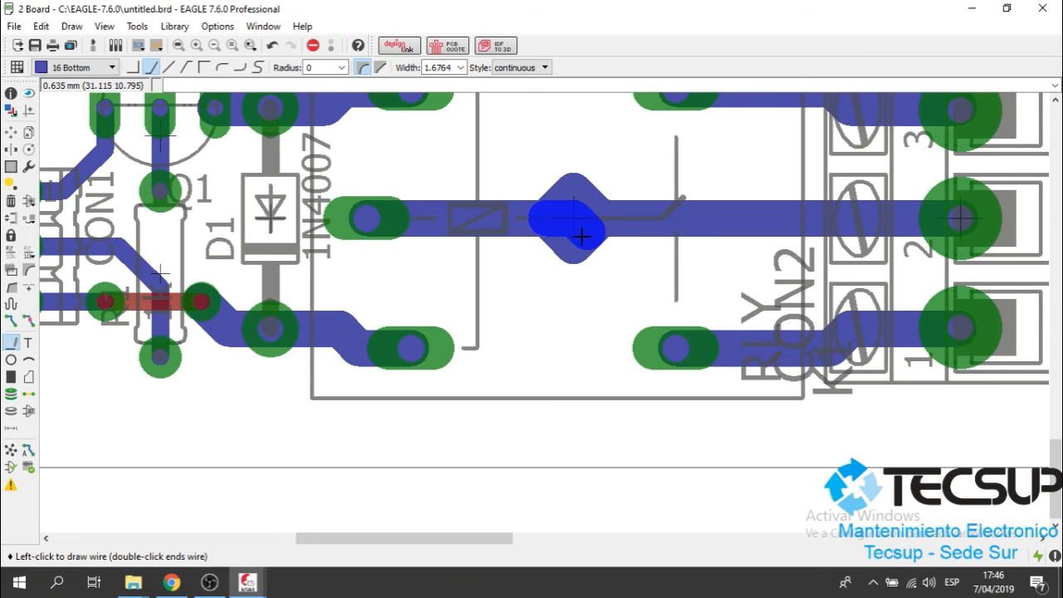
{"action": "double_click", "coordinate": [581, 234]}
{"action": "scroll", "coordinate": [581, 233], "scroll_direction": "down", "scroll_amount": 4}
{"action": "scroll", "coordinate": [599, 245], "scroll_direction": "up", "scroll_amount": 4}
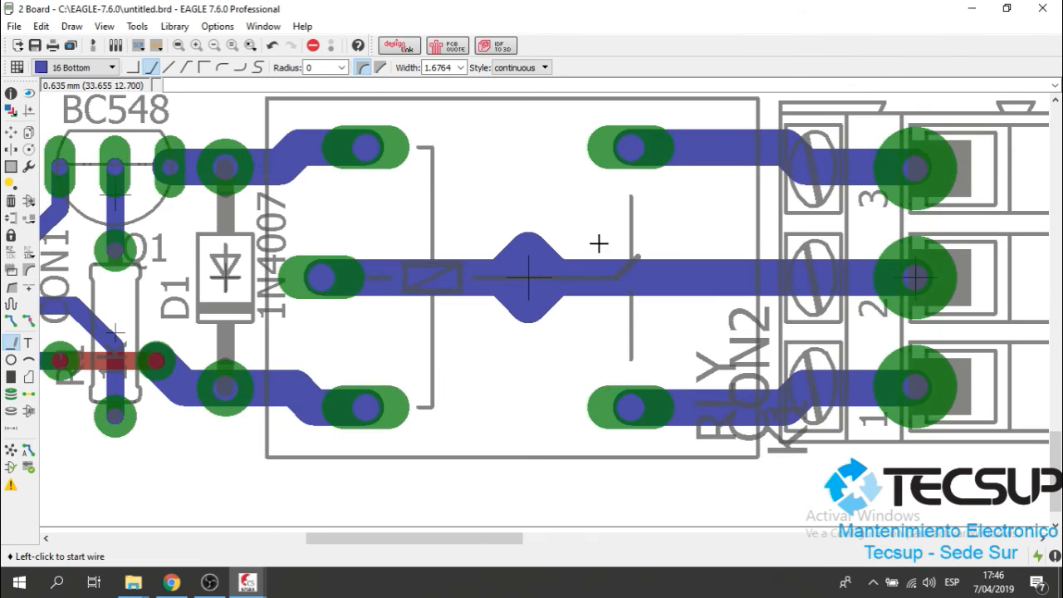
{"action": "scroll", "coordinate": [563, 237], "scroll_direction": "down", "scroll_amount": 4}
Thicken the upper coil trace with extra 1.6764 mm Bottom-layer wire around the relay's upper coil pad and back over D1 to the transistor pad.
{"action": "scroll", "coordinate": [415, 186], "scroll_direction": "up", "scroll_amount": 6}
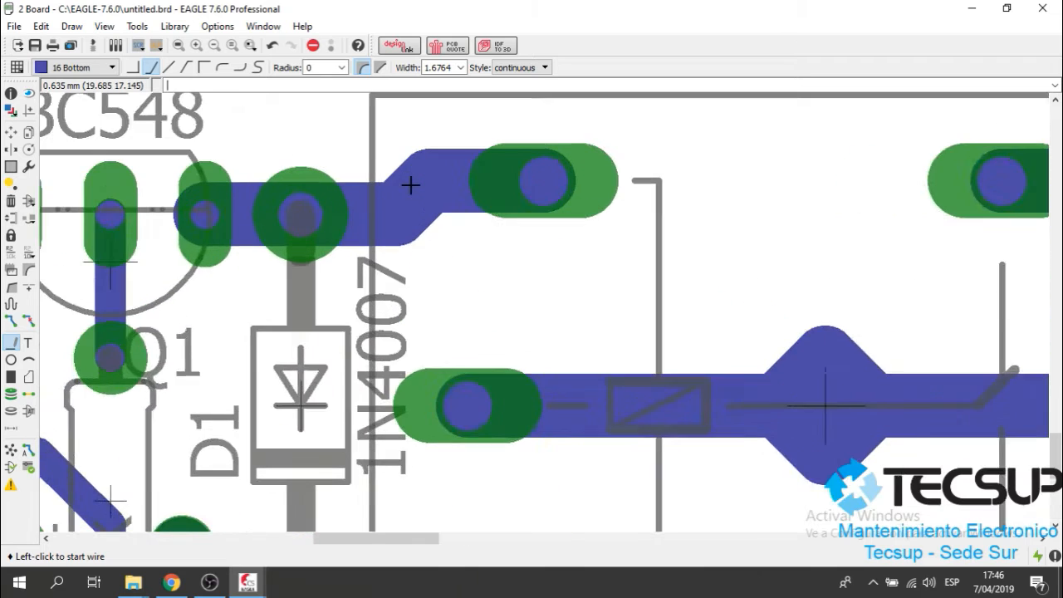
{"action": "left_click", "coordinate": [380, 215]}
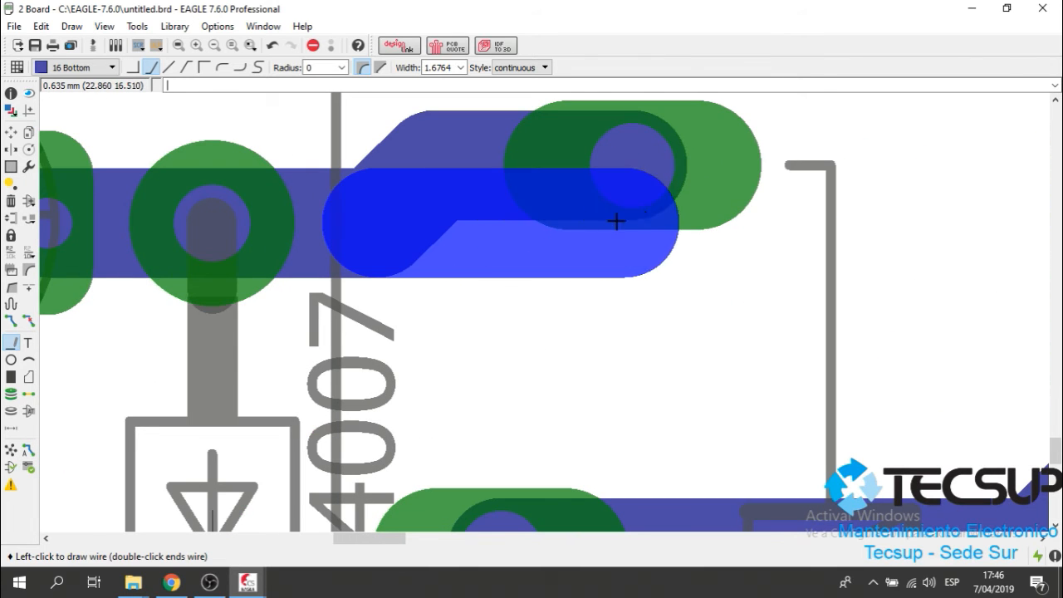
{"action": "left_click", "coordinate": [700, 220]}
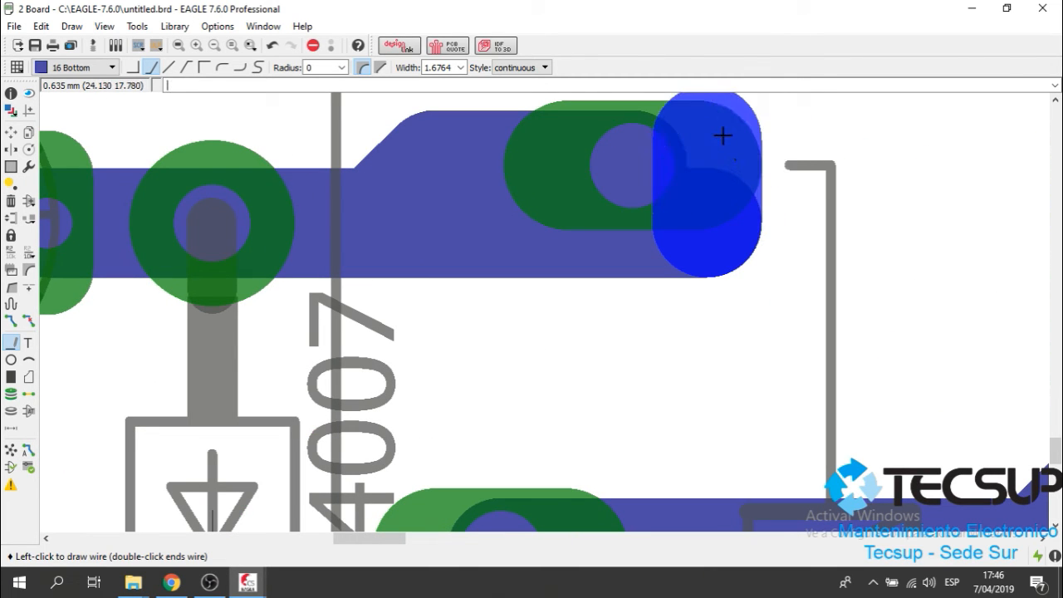
{"action": "left_click", "coordinate": [715, 124]}
{"action": "scroll", "coordinate": [713, 127], "scroll_direction": "down", "scroll_amount": 1}
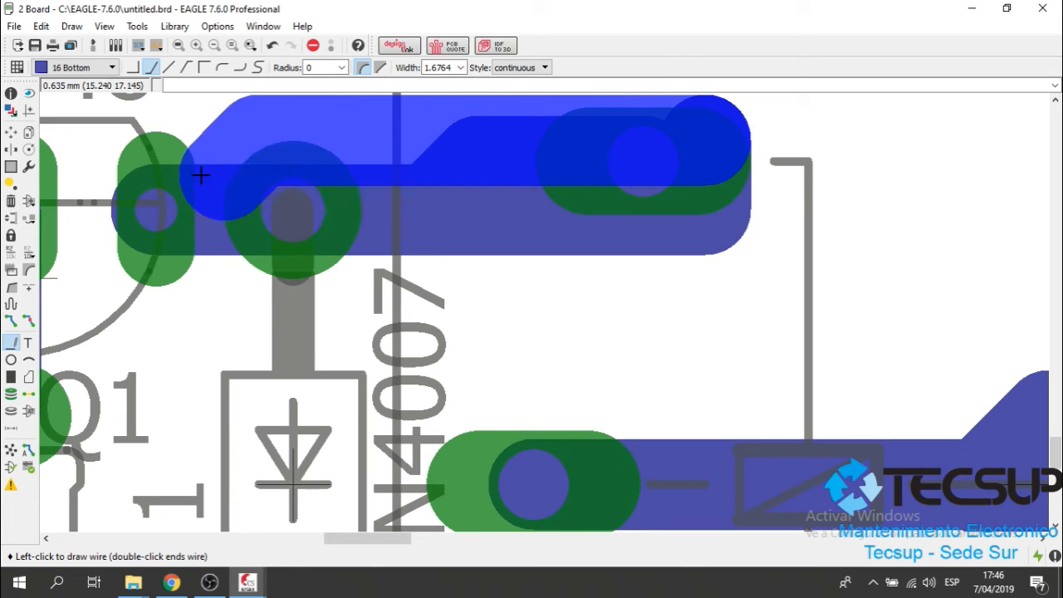
{"action": "double_click", "coordinate": [139, 177]}
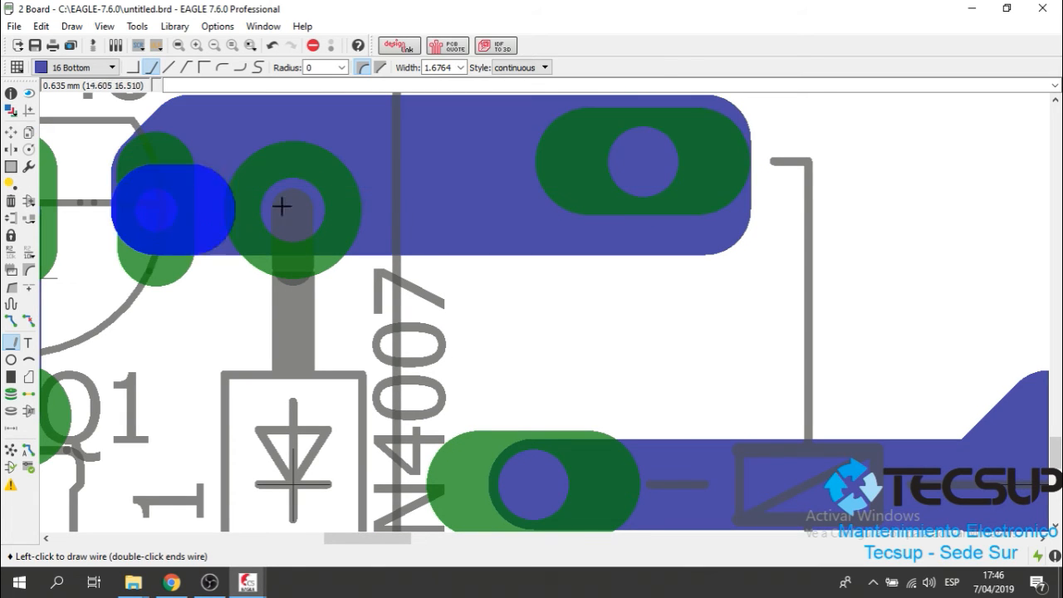
{"action": "scroll", "coordinate": [280, 208], "scroll_direction": "down", "scroll_amount": 4}
{"action": "scroll", "coordinate": [548, 221], "scroll_direction": "up", "scroll_amount": 3}
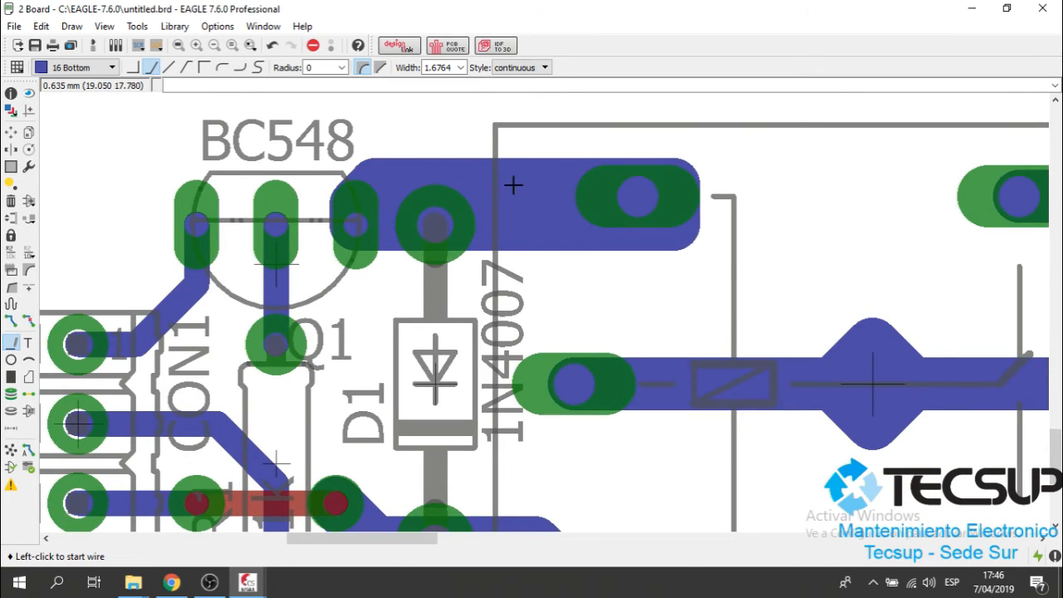
{"action": "scroll", "coordinate": [523, 181], "scroll_direction": "down", "scroll_amount": 4}
{"action": "scroll", "coordinate": [648, 208], "scroll_direction": "up", "scroll_amount": 1}
{"action": "scroll", "coordinate": [772, 216], "scroll_direction": "up", "scroll_amount": 5}
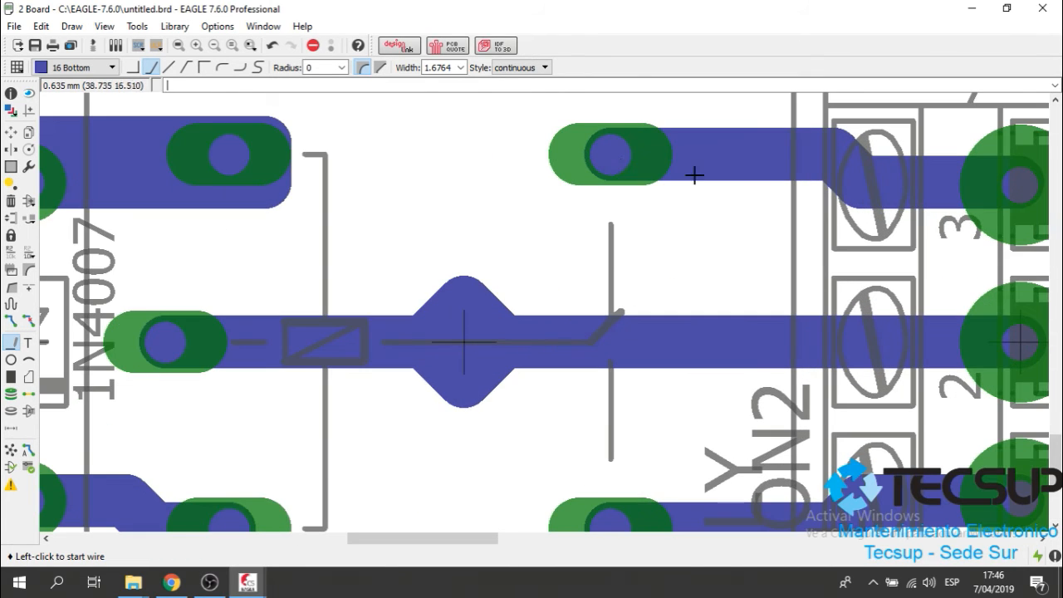
{"action": "left_click", "coordinate": [609, 162]}
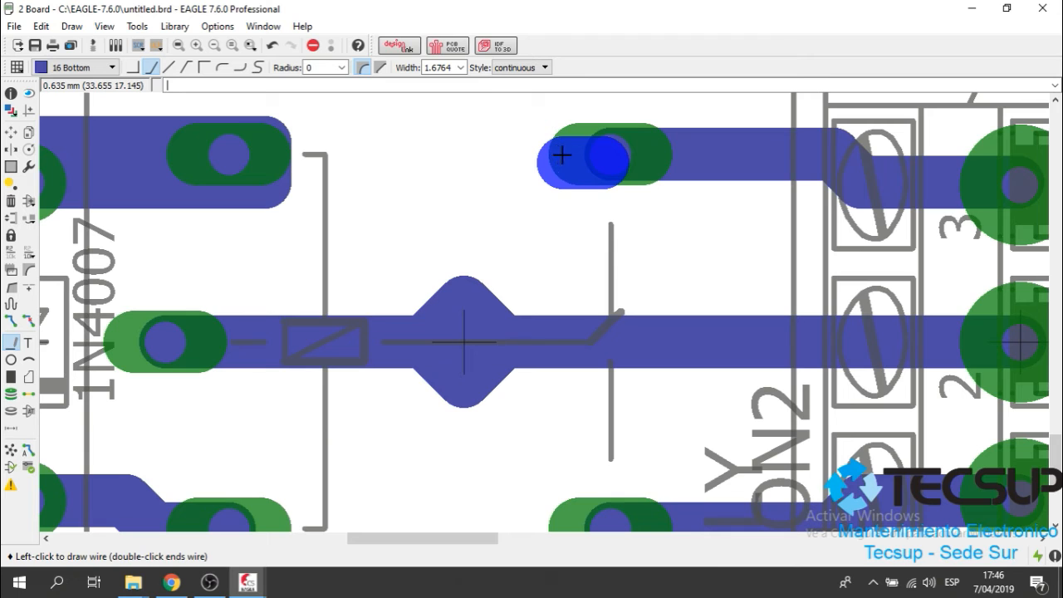
{"action": "key", "text": "Escape"}
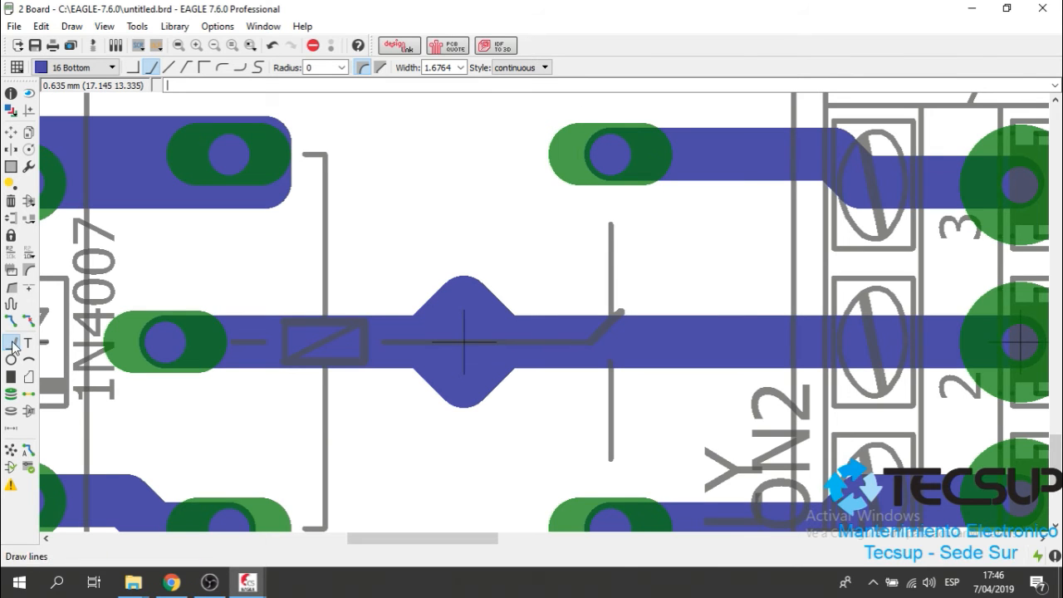
{"action": "scroll", "coordinate": [634, 240], "scroll_direction": "down", "scroll_amount": 5}
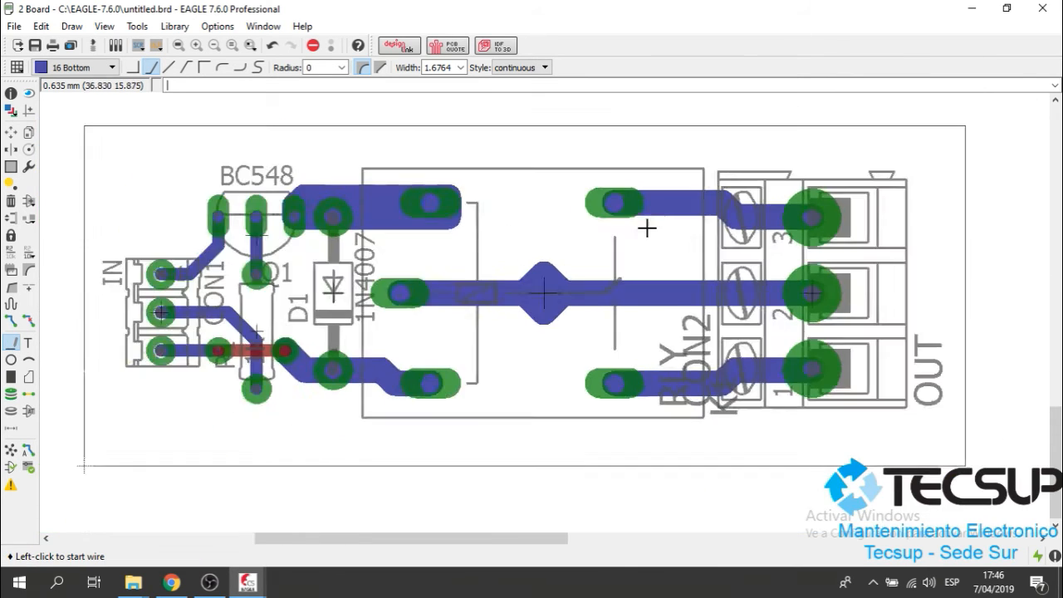
{"action": "scroll", "coordinate": [634, 240], "scroll_direction": "up", "scroll_amount": 3}
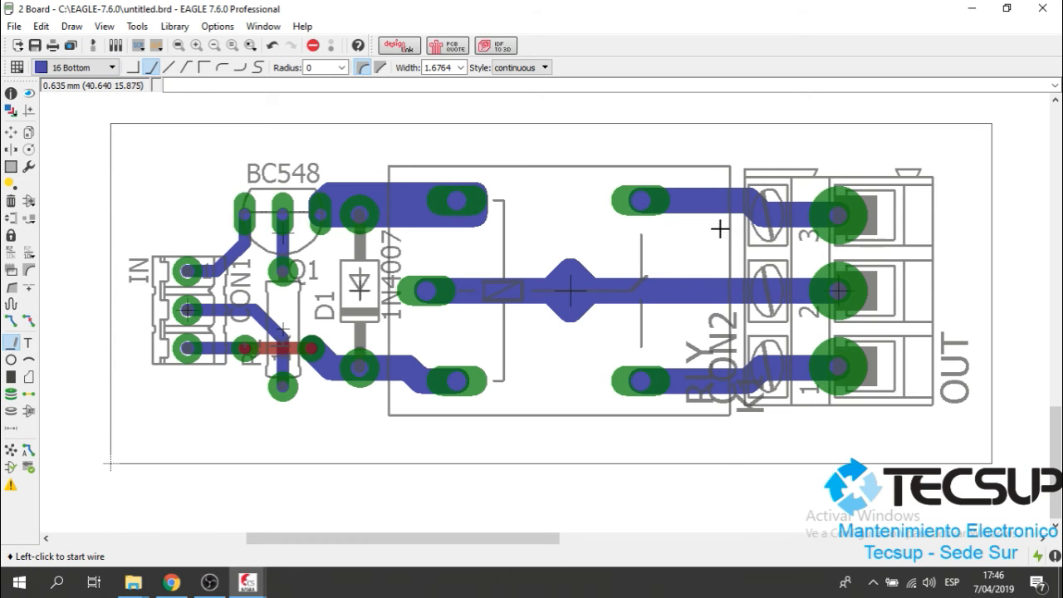
{"action": "scroll", "coordinate": [724, 229], "scroll_direction": "up", "scroll_amount": 1}
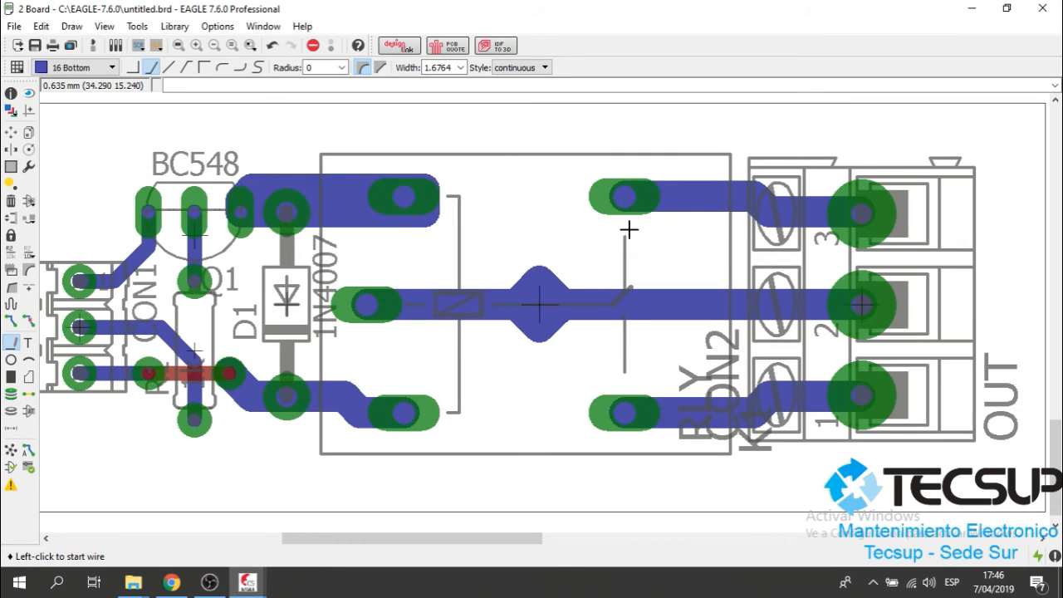
Draw a separate check-mark-shaped 1.6764 mm wire on the Bottom layer between the relay's two lower pads, below the diamond.
{"action": "scroll", "coordinate": [686, 224], "scroll_direction": "up", "scroll_amount": 2}
{"action": "scroll", "coordinate": [523, 228], "scroll_direction": "down", "scroll_amount": 3}
{"action": "scroll", "coordinate": [468, 332], "scroll_direction": "up", "scroll_amount": 4}
{"action": "left_click", "coordinate": [422, 305]}
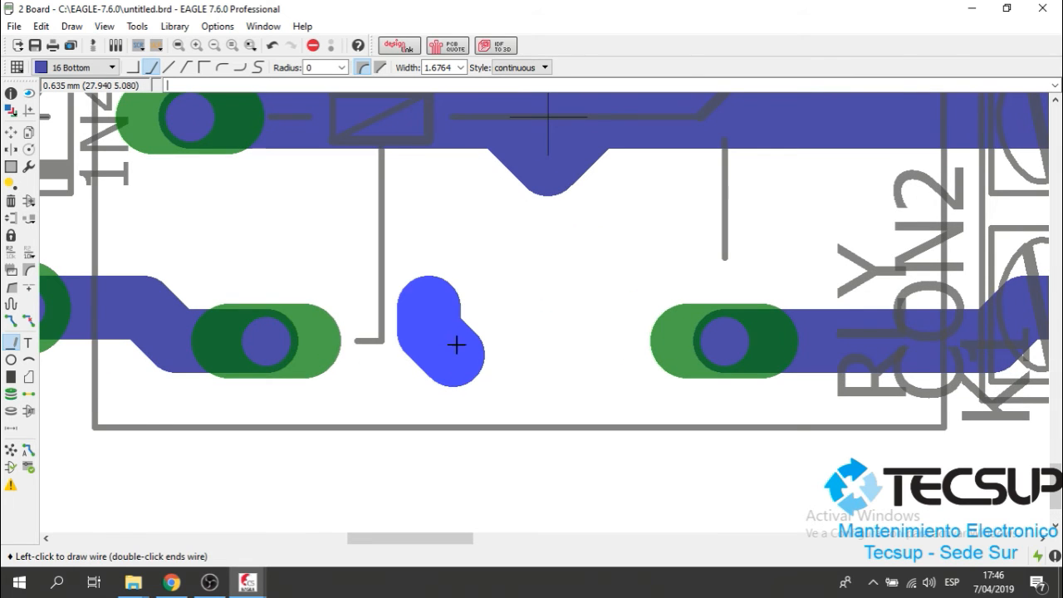
{"action": "left_click", "coordinate": [454, 335]}
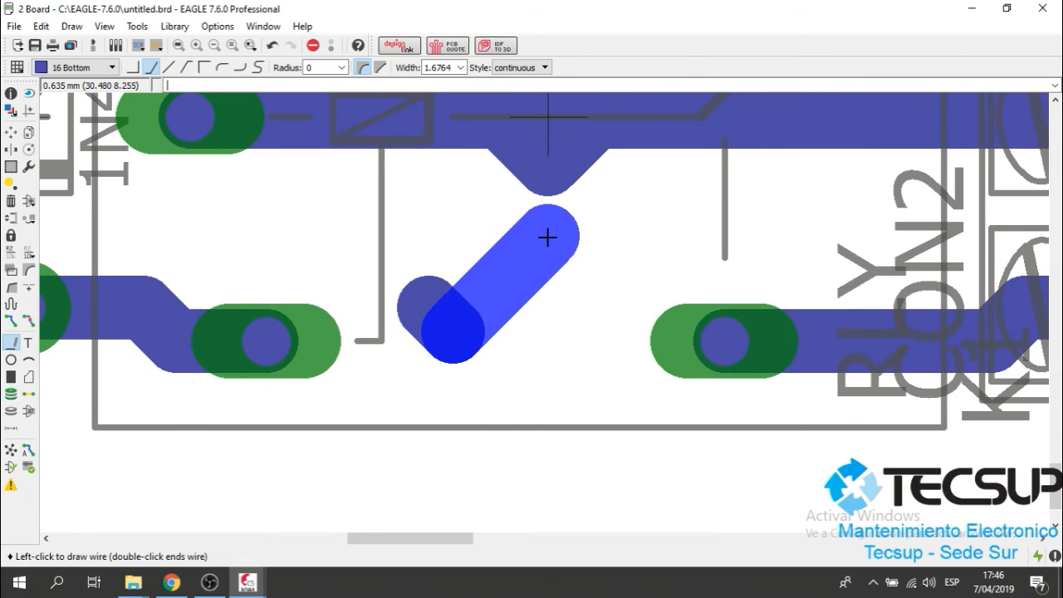
{"action": "double_click", "coordinate": [546, 235]}
{"action": "scroll", "coordinate": [552, 287], "scroll_direction": "down", "scroll_amount": 3}
{"action": "scroll", "coordinate": [547, 291], "scroll_direction": "up", "scroll_amount": 2}
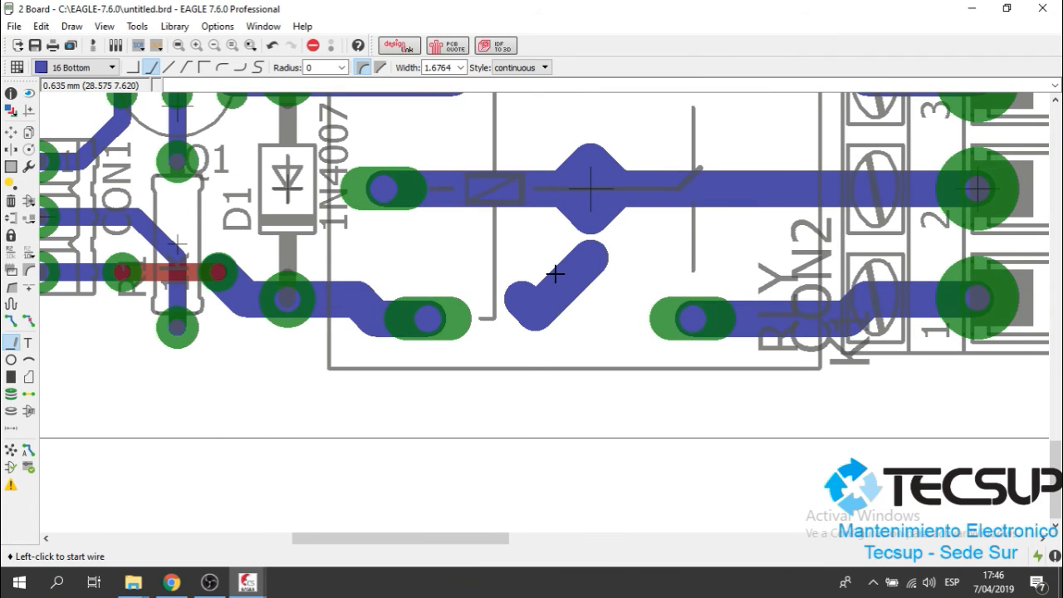
{"action": "scroll", "coordinate": [554, 274], "scroll_direction": "down", "scroll_amount": 3}
{"action": "scroll", "coordinate": [543, 256], "scroll_direction": "up", "scroll_amount": 2}
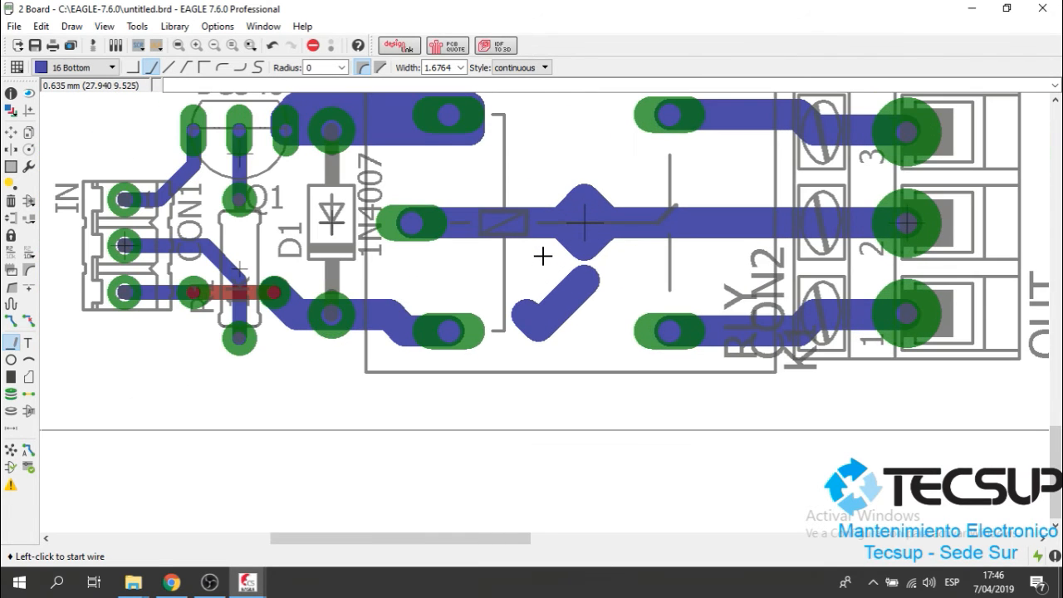
Move the long diagonal segment of the check-mark-shaped wire slightly farther from the diamond thickening.
{"action": "left_click", "coordinate": [11, 132]}
{"action": "scroll", "coordinate": [563, 320], "scroll_direction": "up", "scroll_amount": 1}
{"action": "left_click", "coordinate": [564, 302]}
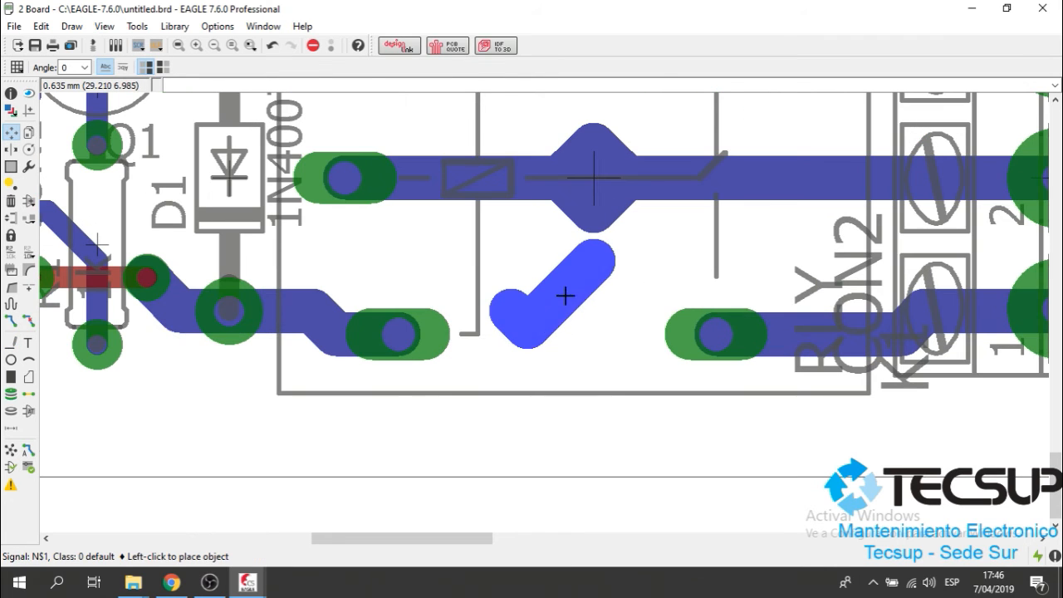
{"action": "left_click", "coordinate": [572, 310]}
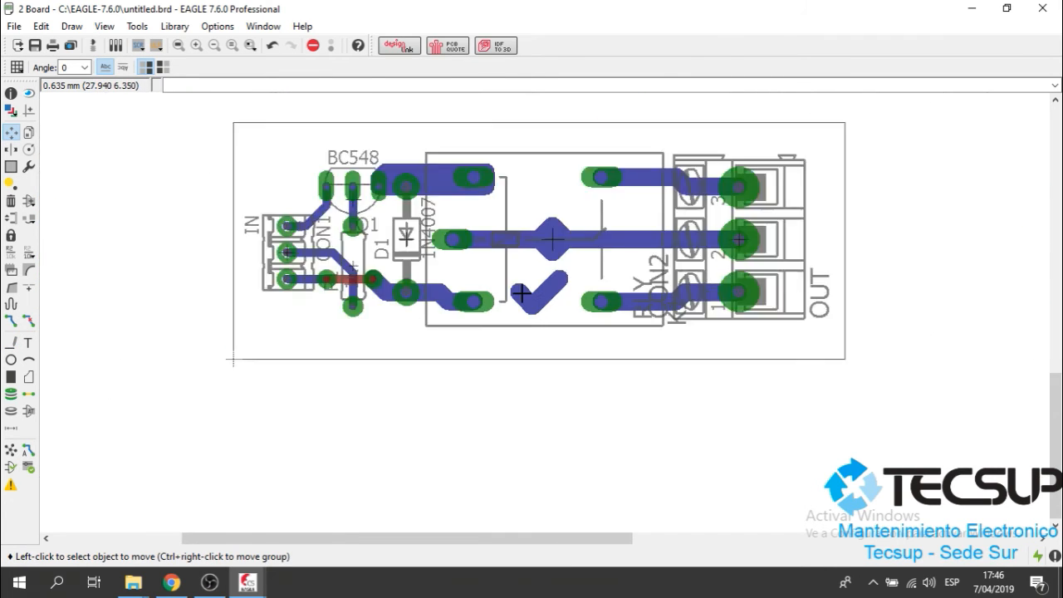
{"action": "scroll", "coordinate": [529, 274], "scroll_direction": "down", "scroll_amount": 3}
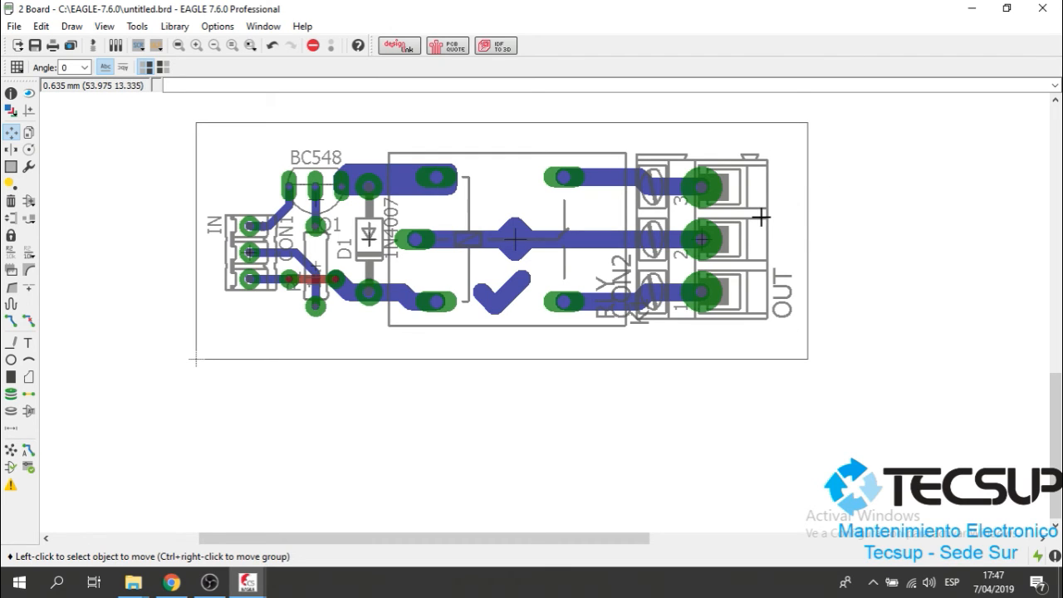
Switch to the schematic and search the parts to add for *hole*.
{"action": "left_click", "coordinate": [92, 45]}
{"action": "scroll", "coordinate": [422, 335], "scroll_direction": "up", "scroll_amount": 3}
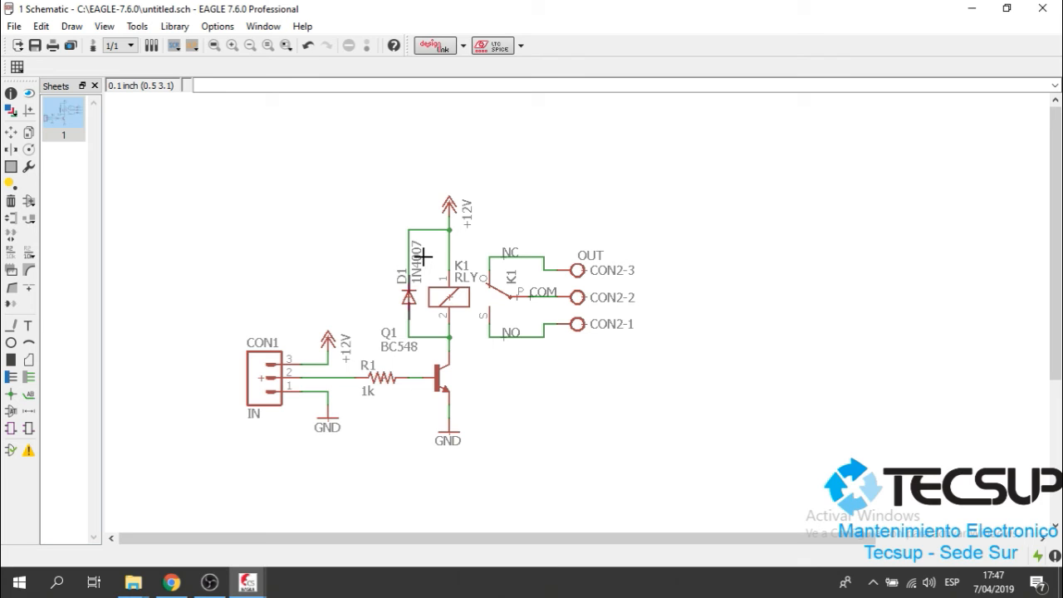
{"action": "left_click", "coordinate": [27, 203]}
{"action": "left_click_drag", "start_coordinate": [131, 385], "coordinate": [30, 373]}
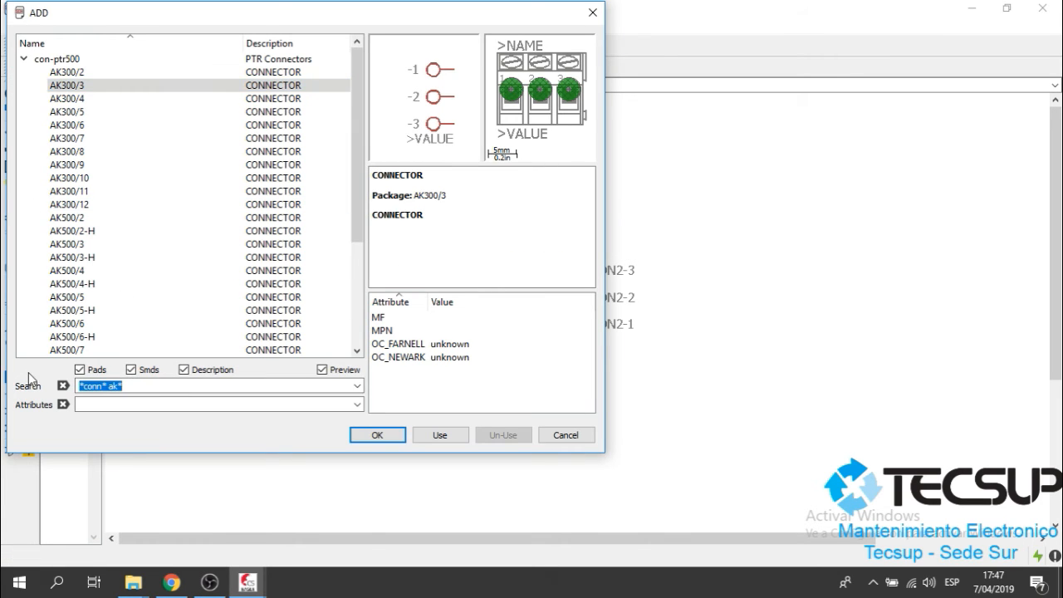
{"action": "type", "text": "*hole*"}
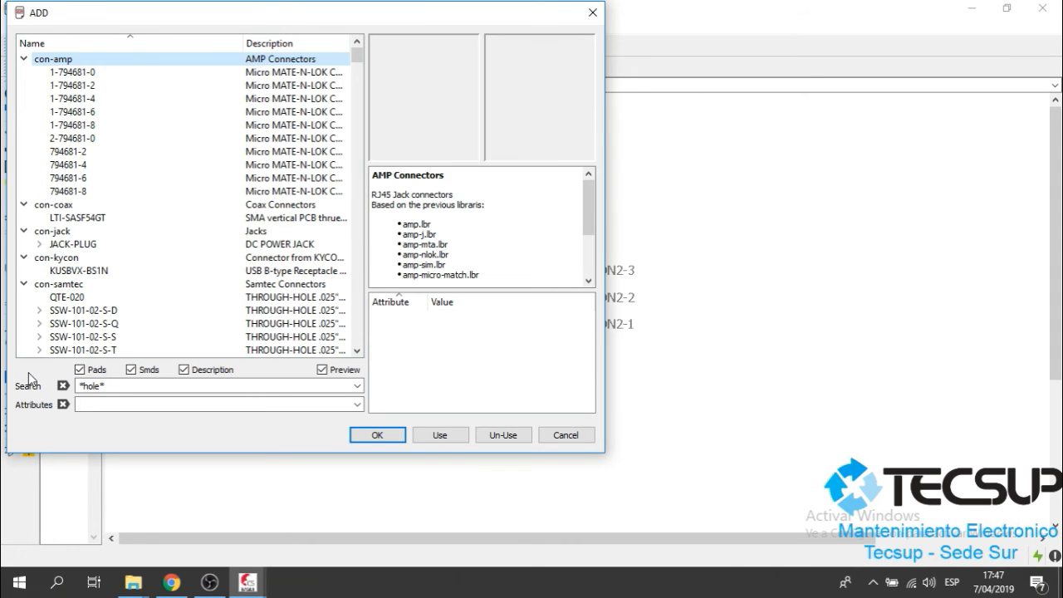
Collapse the connector libraries con-amp through con-xmultiple in the search results and select the holes library.
{"action": "key", "text": "Left"}
{"action": "key", "text": "Down"}
{"action": "key", "text": "Left"}
{"action": "key", "text": "Down"}
{"action": "key", "text": "Left"}
{"action": "key", "text": "Down"}
{"action": "key", "text": "Left"}
{"action": "key", "text": "Down"}
{"action": "key", "text": "Left"}
{"action": "key", "text": "Down"}
{"action": "key", "text": "Left"}
{"action": "key", "text": "Down"}
{"action": "key", "text": "Down"}
{"action": "key", "text": "Up"}
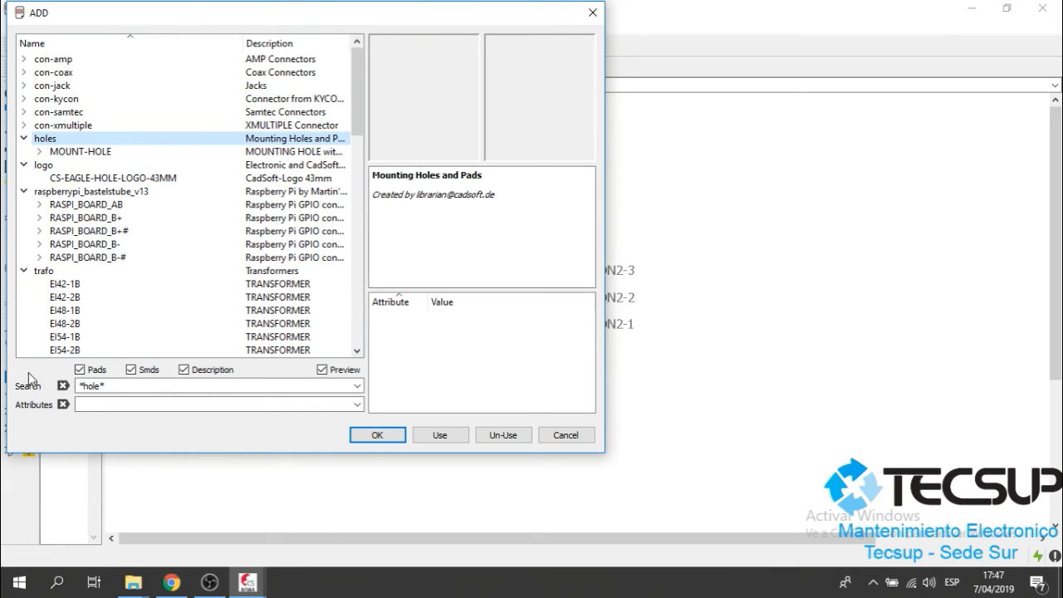
Expand the MOUNT-HOLE device and choose the MOUNT-HOLE3.2 variant for adding to the schematic.
{"action": "key", "text": "Down"}
{"action": "key", "text": "Right"}
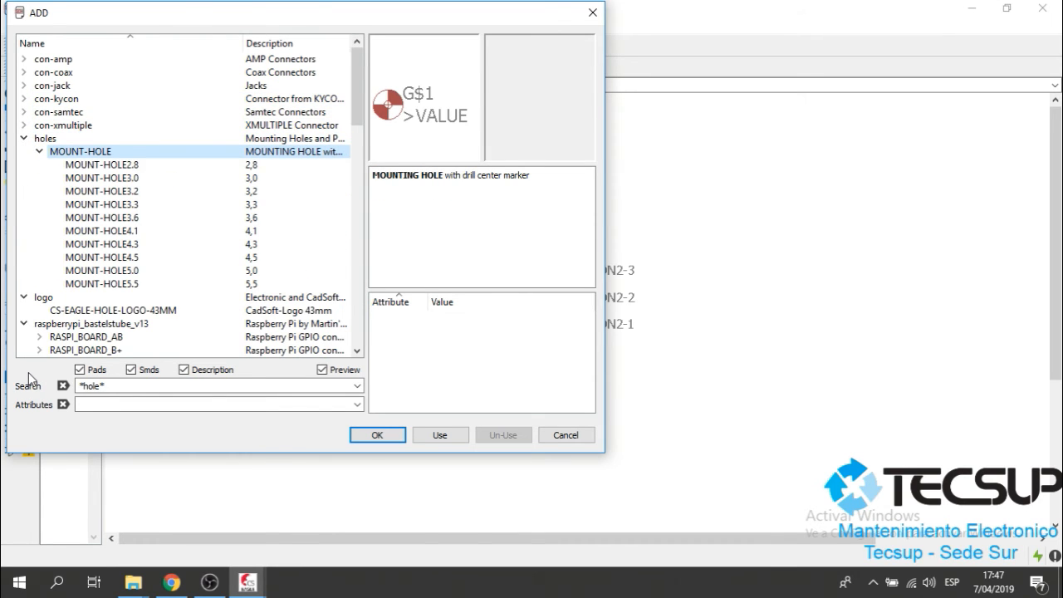
{"action": "key", "text": "Down"}
{"action": "key", "text": "Down"}
{"action": "key", "text": "Down"}
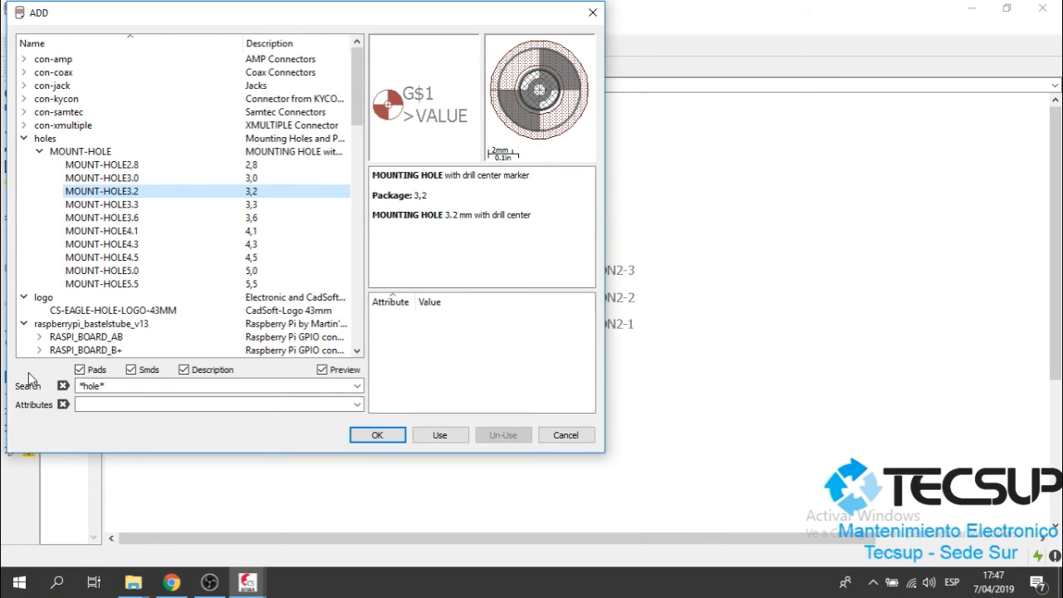
{"action": "key", "text": "Return"}
Place four MOUNT-HOLE3.2 symbols in a vertical column in the free area above CON1, and finish adding parts.
{"action": "scroll", "coordinate": [274, 249], "scroll_direction": "up", "scroll_amount": 2}
{"action": "left_click", "coordinate": [298, 156]}
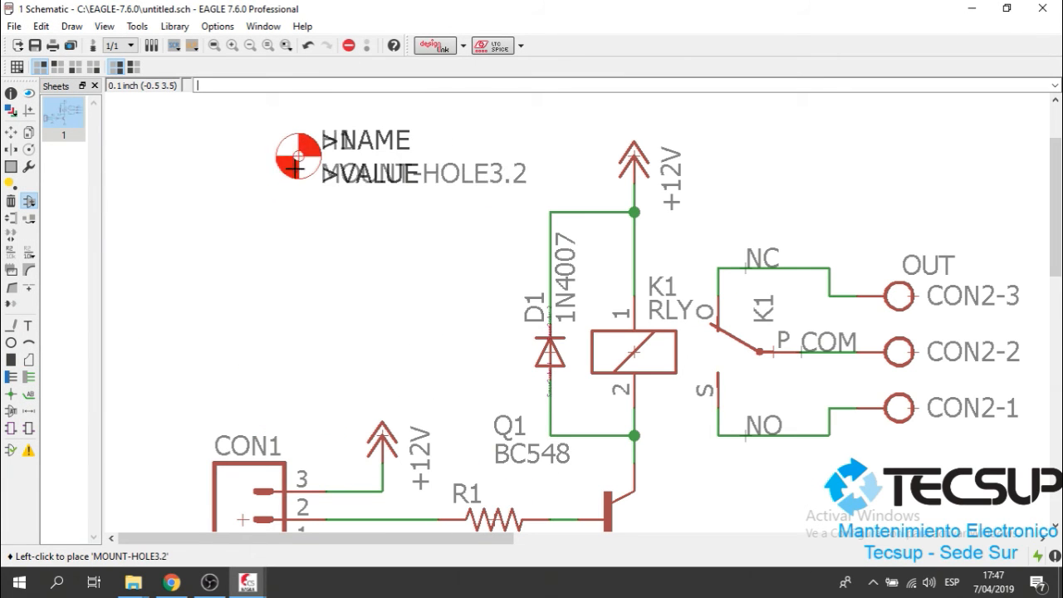
{"action": "left_click", "coordinate": [295, 215]}
{"action": "left_click", "coordinate": [299, 268]}
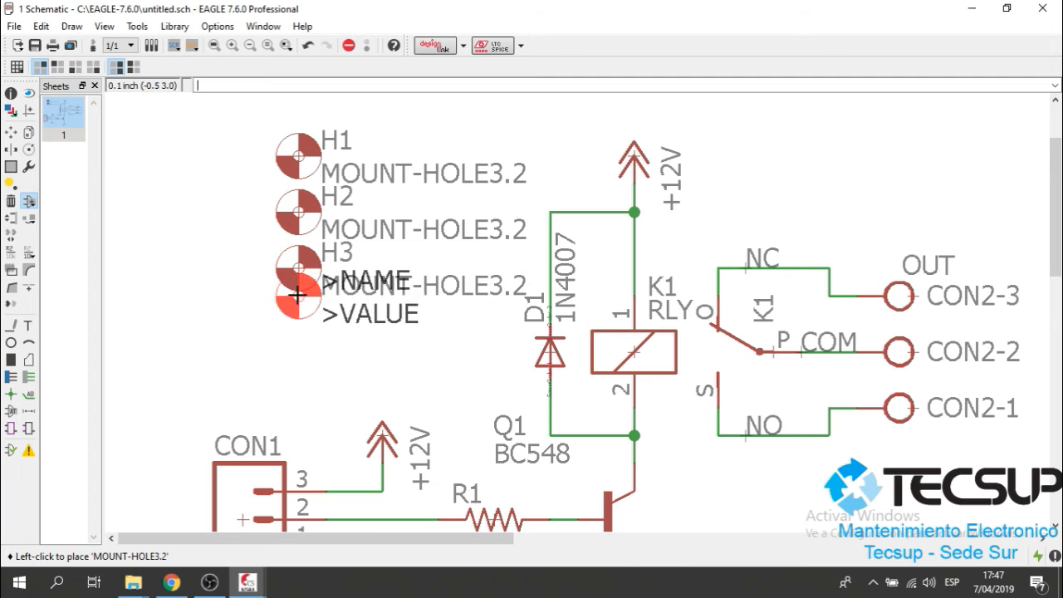
{"action": "left_click", "coordinate": [299, 324]}
{"action": "key", "text": "Escape"}
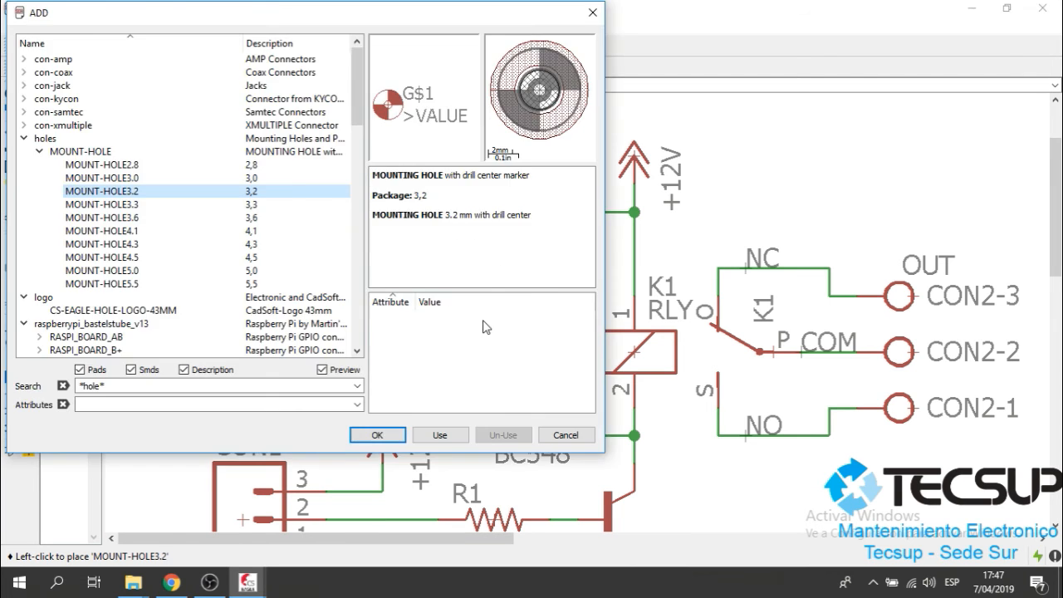
{"action": "key", "text": "Escape"}
Switch to the board and move mounting hole H1 into the upper-left corner of the board outline, above CON1.
{"action": "scroll", "coordinate": [486, 193], "scroll_direction": "up", "scroll_amount": 2}
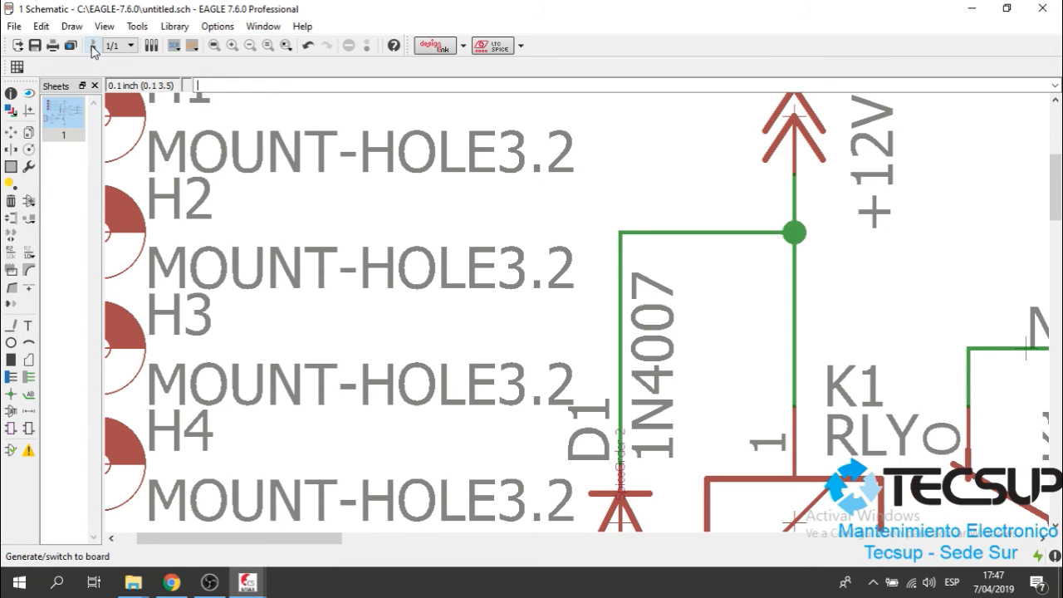
{"action": "scroll", "coordinate": [566, 222], "scroll_direction": "down", "scroll_amount": 5}
{"action": "scroll", "coordinate": [359, 222], "scroll_direction": "up", "scroll_amount": 3}
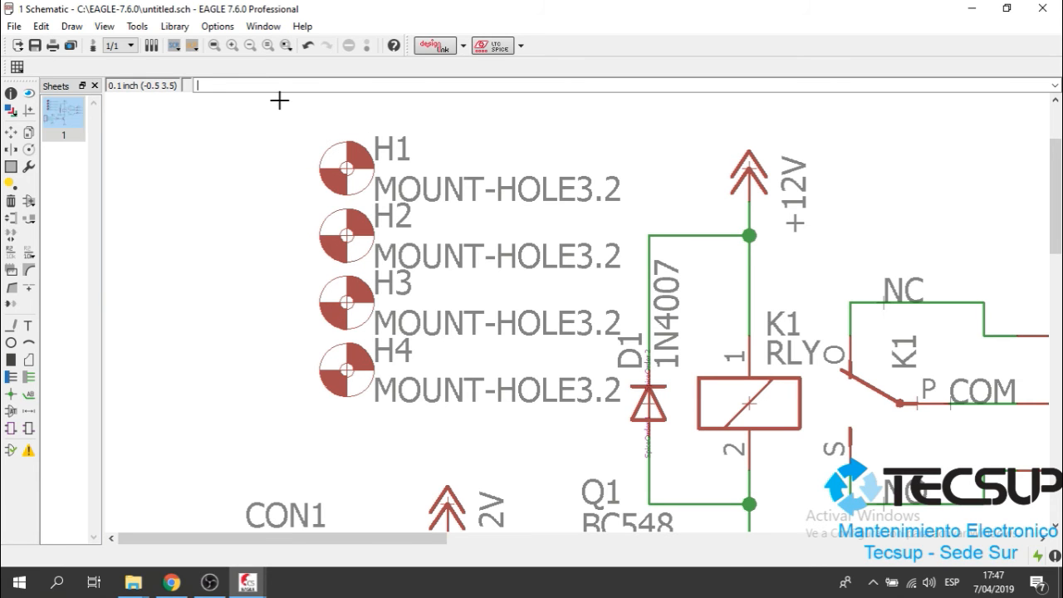
{"action": "left_click", "coordinate": [174, 45]}
{"action": "scroll", "coordinate": [590, 216], "scroll_direction": "down", "scroll_amount": 2}
{"action": "scroll", "coordinate": [400, 218], "scroll_direction": "up", "scroll_amount": 4}
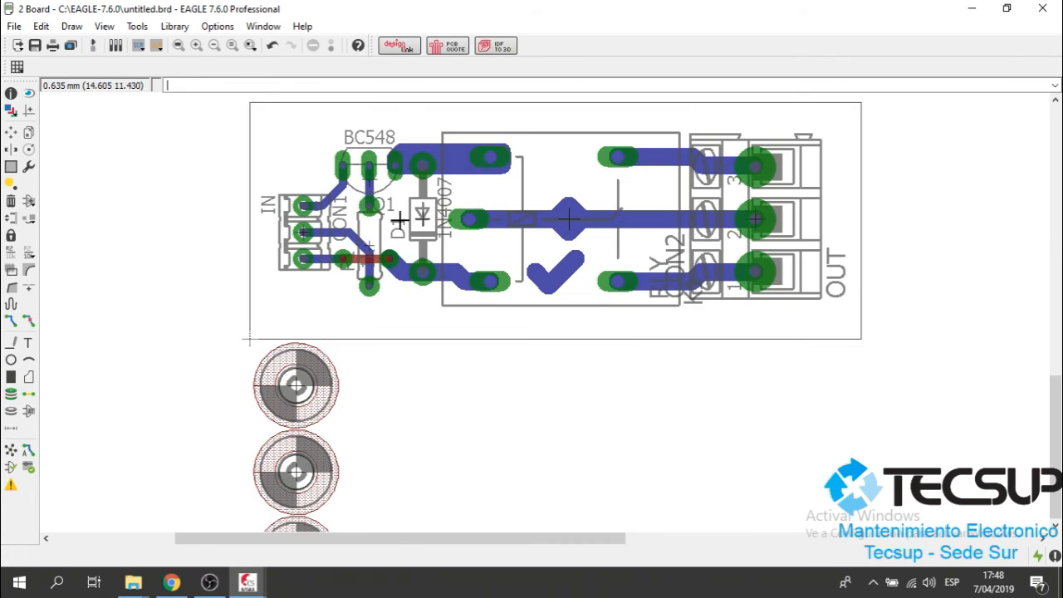
{"action": "scroll", "coordinate": [876, 166], "scroll_direction": "down", "scroll_amount": 1}
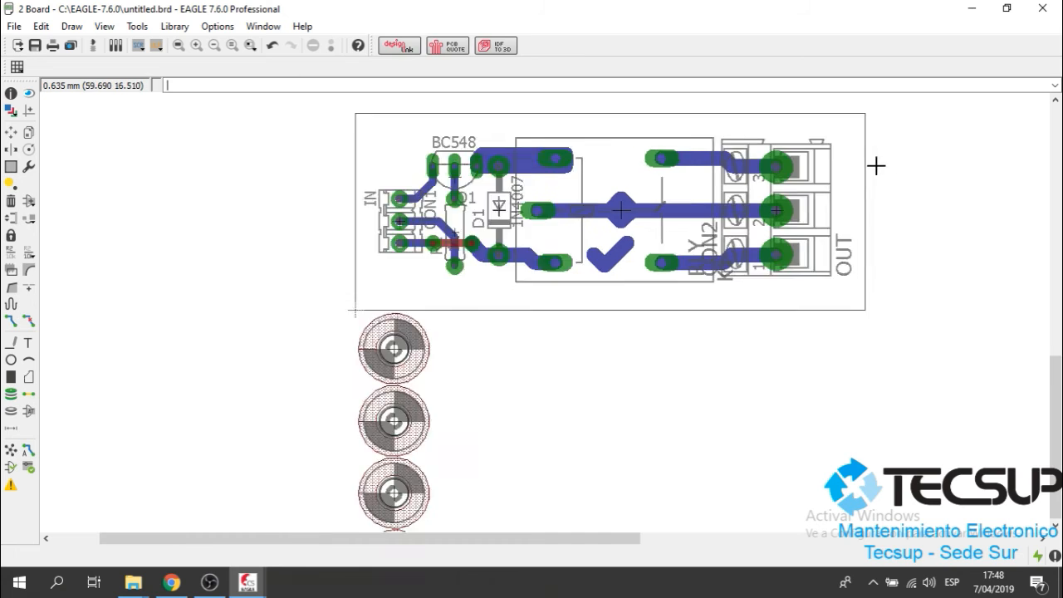
{"action": "scroll", "coordinate": [876, 166], "scroll_direction": "down", "scroll_amount": 1}
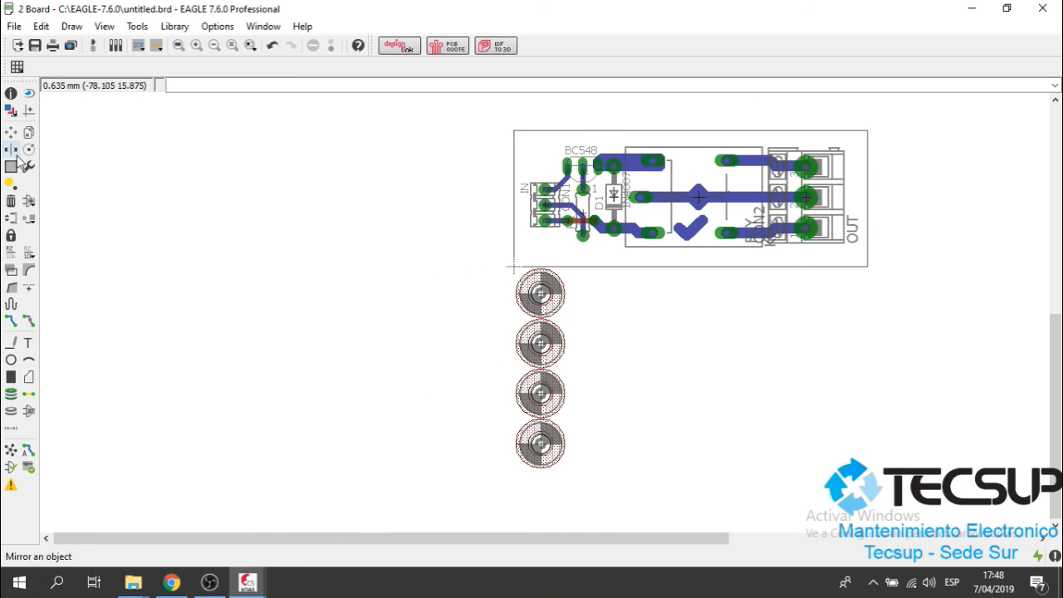
{"action": "left_click", "coordinate": [11, 132]}
{"action": "scroll", "coordinate": [564, 231], "scroll_direction": "up", "scroll_amount": 2}
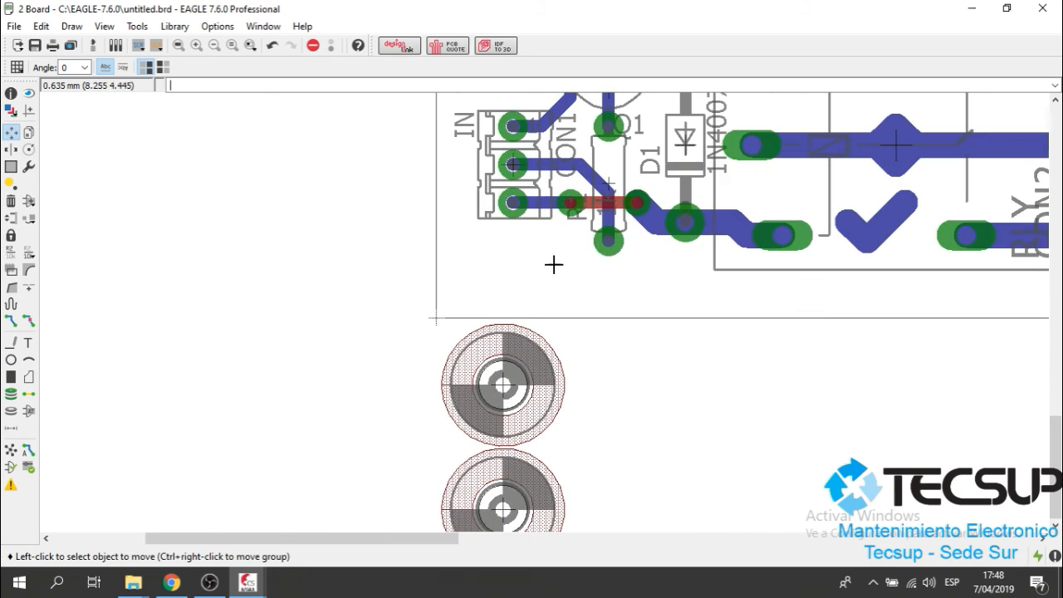
{"action": "left_click", "coordinate": [507, 380]}
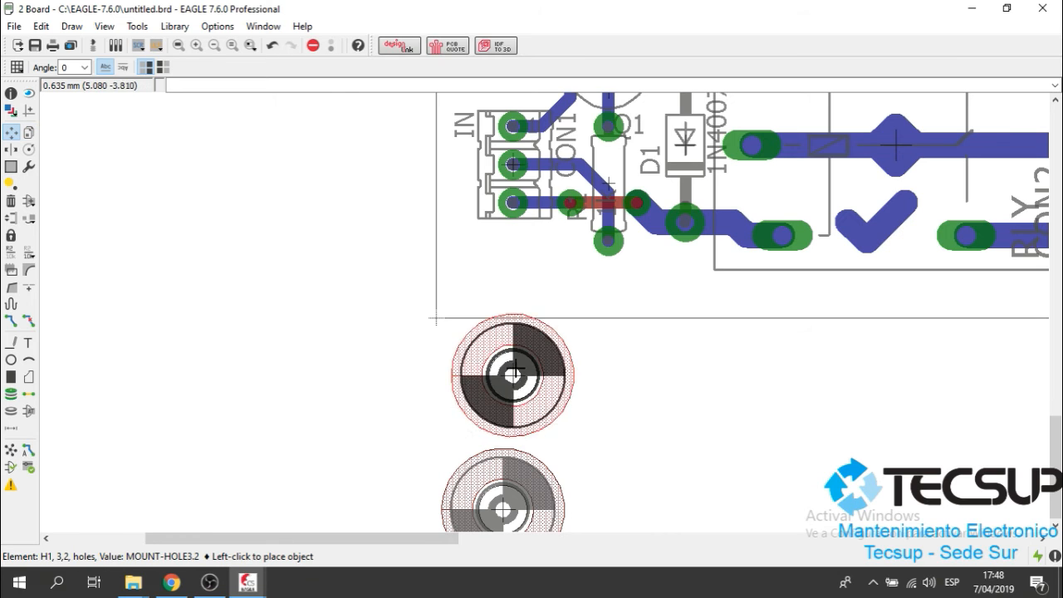
{"action": "scroll", "coordinate": [513, 374], "scroll_direction": "down", "scroll_amount": 2}
{"action": "scroll", "coordinate": [534, 295], "scroll_direction": "up", "scroll_amount": 2}
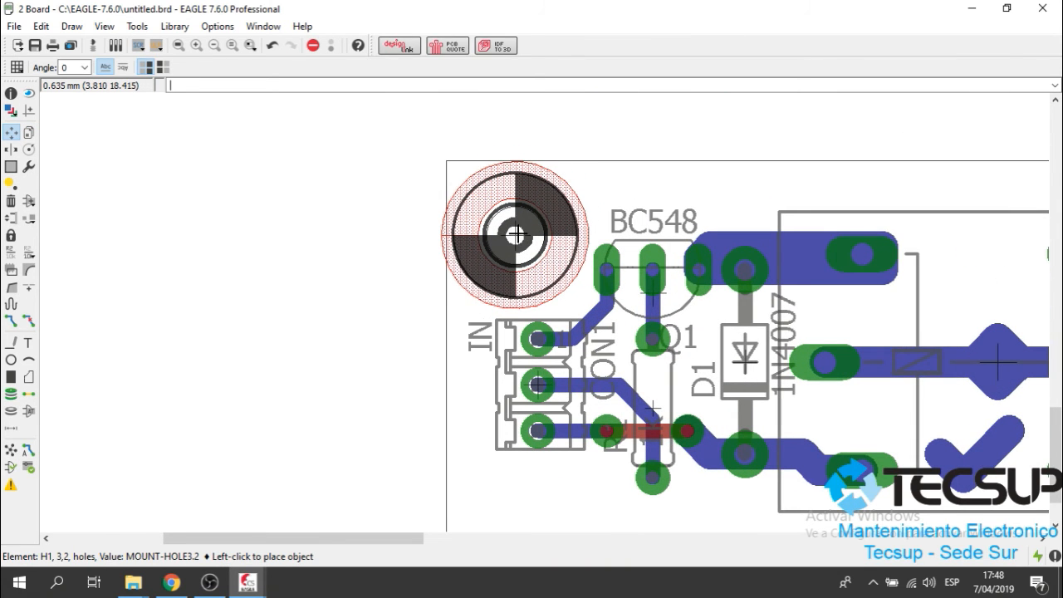
{"action": "left_click", "coordinate": [525, 233]}
Move mounting hole H2 to the board's upper-right corner, just above connector CON2 and across the top edge.
{"action": "scroll", "coordinate": [512, 143], "scroll_direction": "down", "scroll_amount": 3}
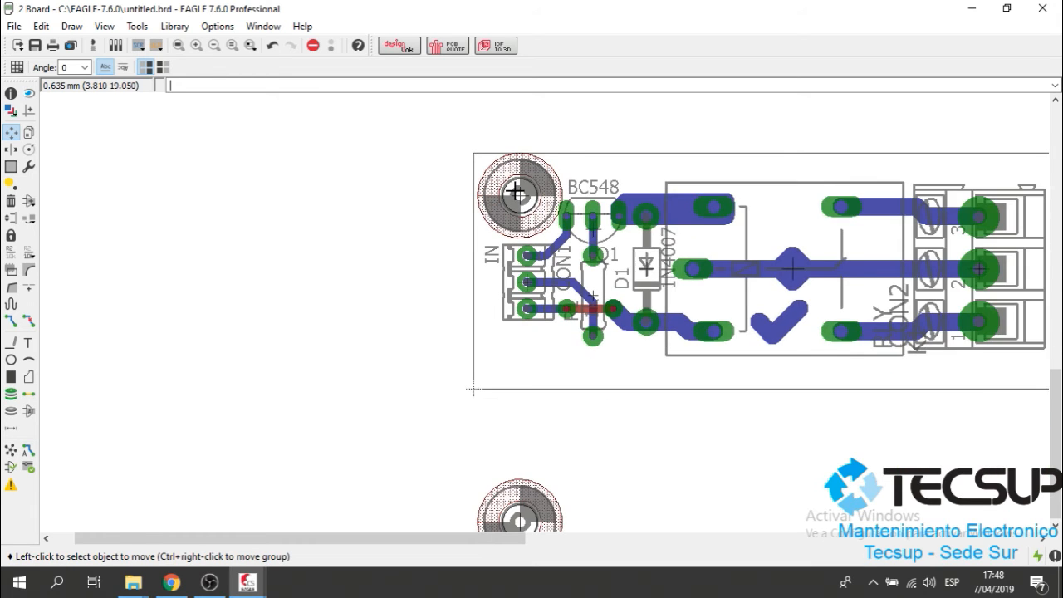
{"action": "scroll", "coordinate": [514, 191], "scroll_direction": "up", "scroll_amount": 5}
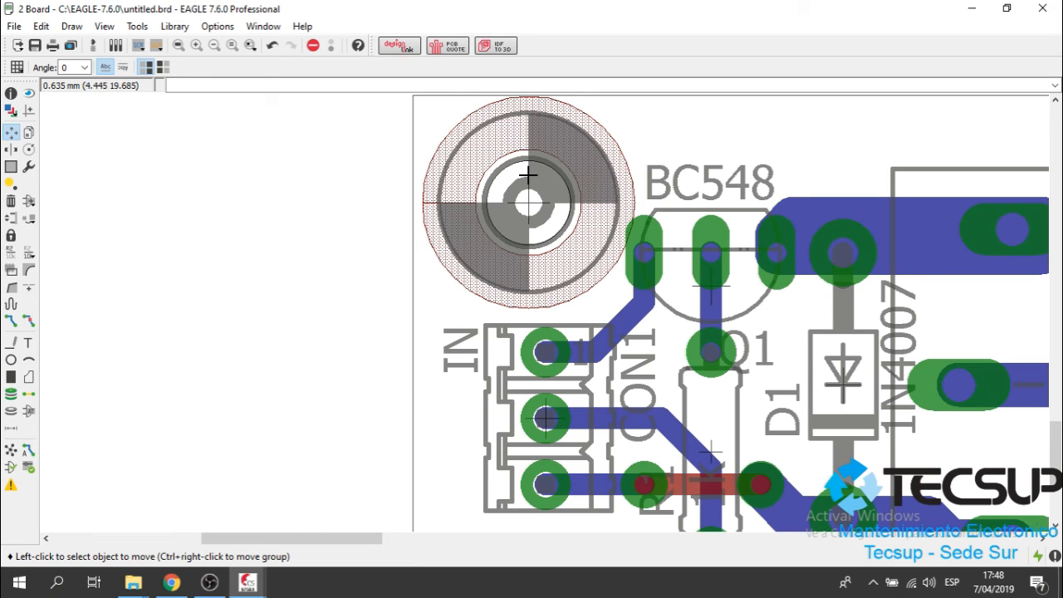
{"action": "scroll", "coordinate": [553, 148], "scroll_direction": "down", "scroll_amount": 5}
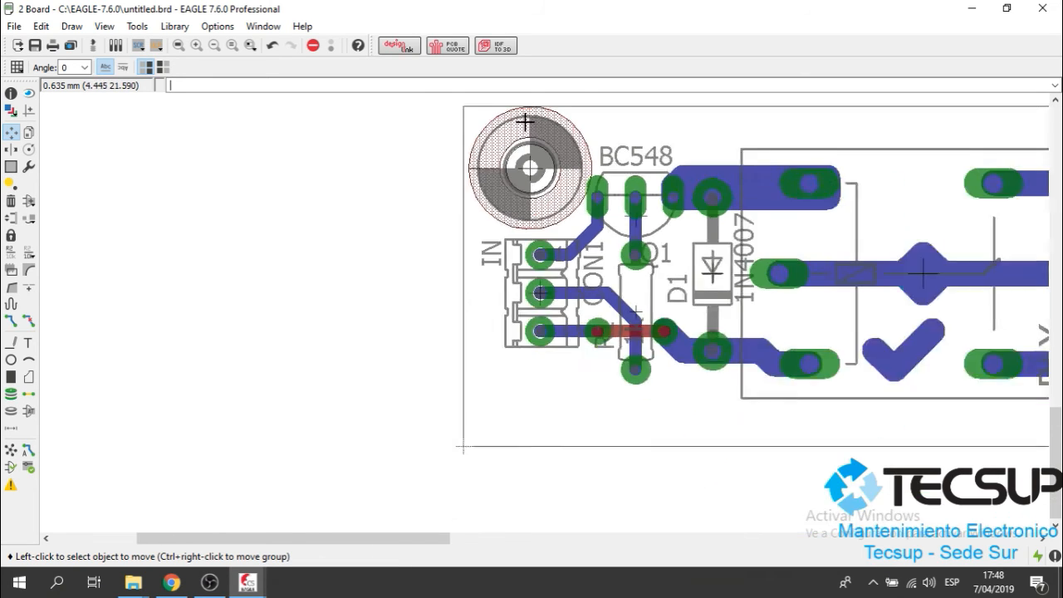
{"action": "scroll", "coordinate": [551, 126], "scroll_direction": "up", "scroll_amount": 2}
{"action": "scroll", "coordinate": [562, 94], "scroll_direction": "down", "scroll_amount": 3}
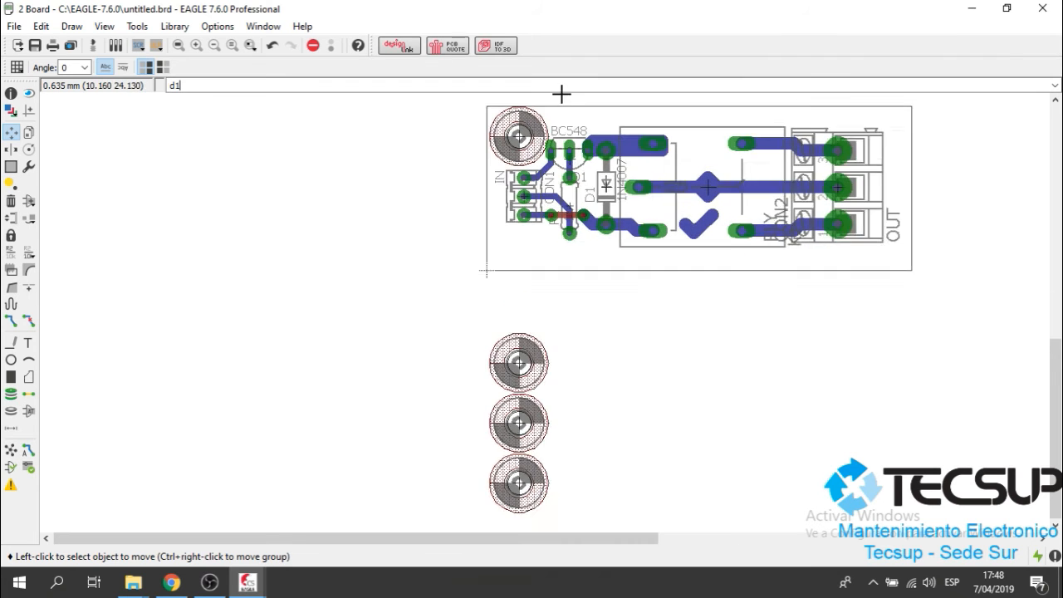
{"action": "left_click", "coordinate": [521, 318]}
{"action": "scroll", "coordinate": [824, 121], "scroll_direction": "up", "scroll_amount": 2}
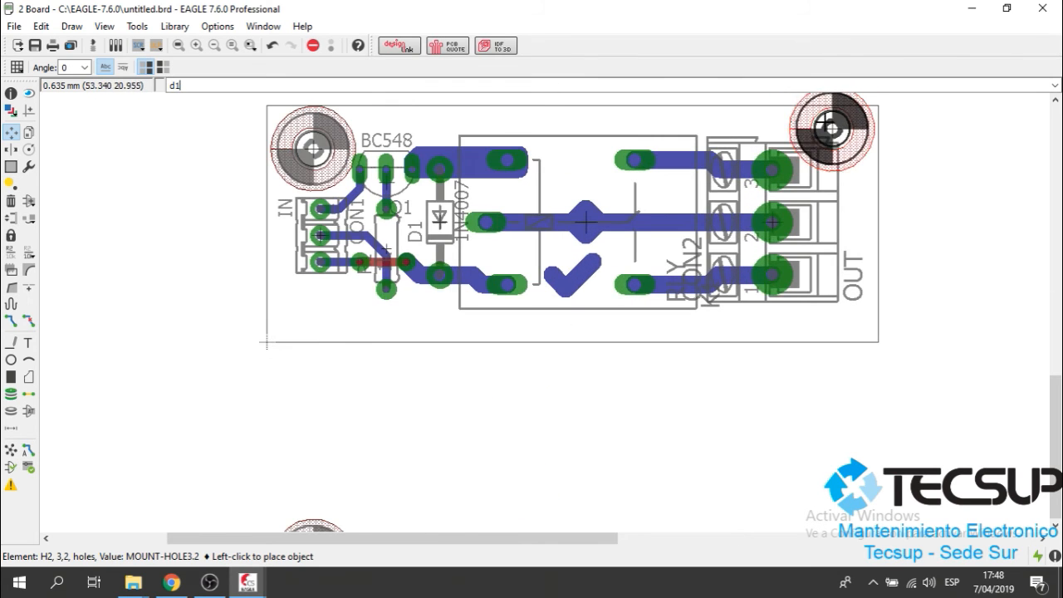
{"action": "scroll", "coordinate": [837, 181], "scroll_direction": "down", "scroll_amount": 1}
{"action": "scroll", "coordinate": [836, 181], "scroll_direction": "down", "scroll_amount": 1}
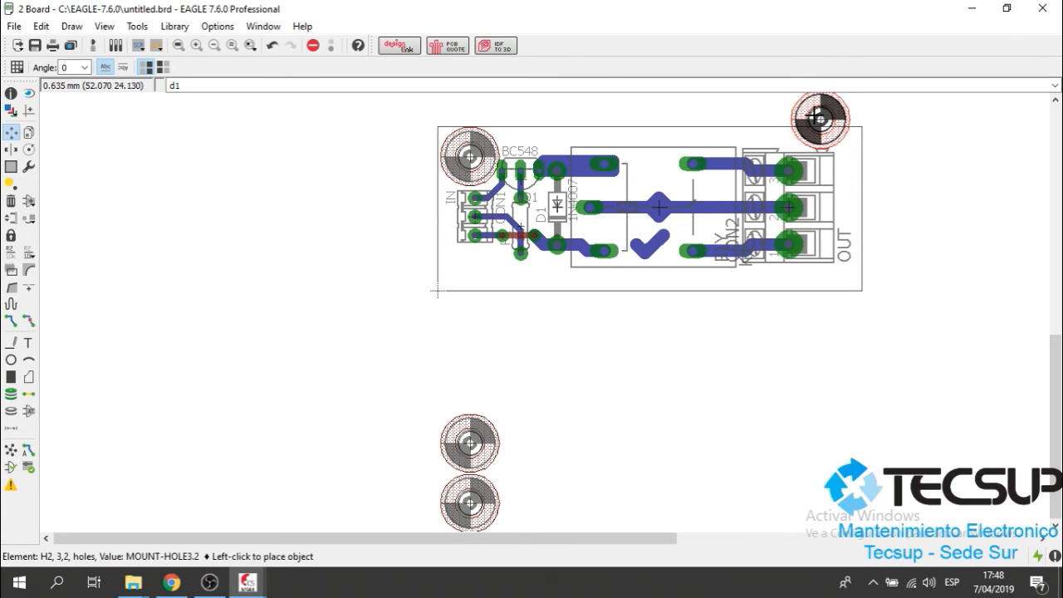
{"action": "left_click", "coordinate": [815, 119]}
Move the top edge of the board outline upward until it encloses mounting hole H2.
{"action": "scroll", "coordinate": [793, 137], "scroll_direction": "down", "scroll_amount": 2}
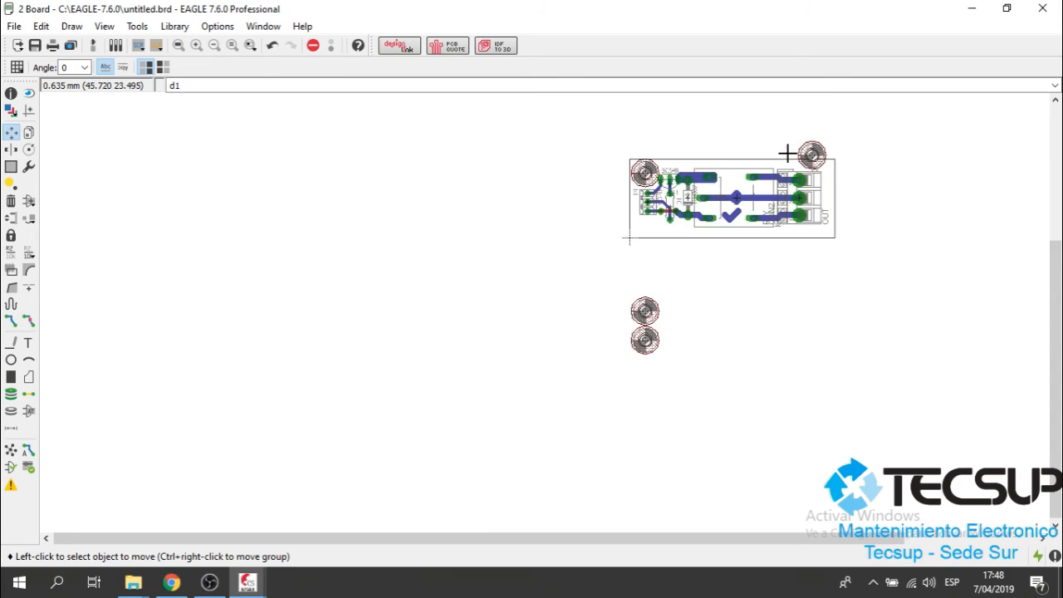
{"action": "scroll", "coordinate": [785, 147], "scroll_direction": "up", "scroll_amount": 3}
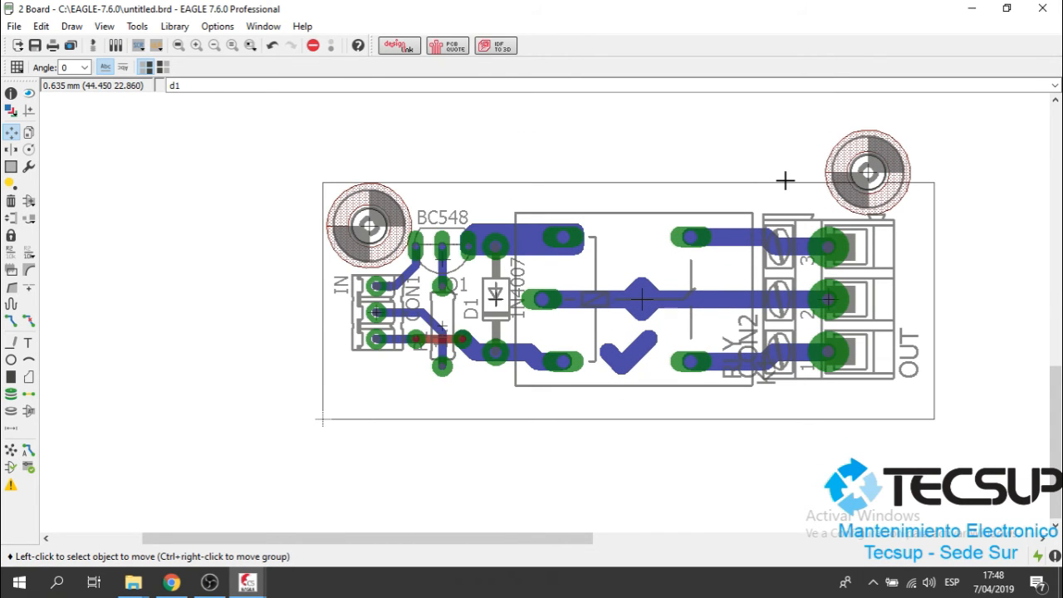
{"action": "left_click", "coordinate": [647, 183]}
{"action": "left_click", "coordinate": [648, 130]}
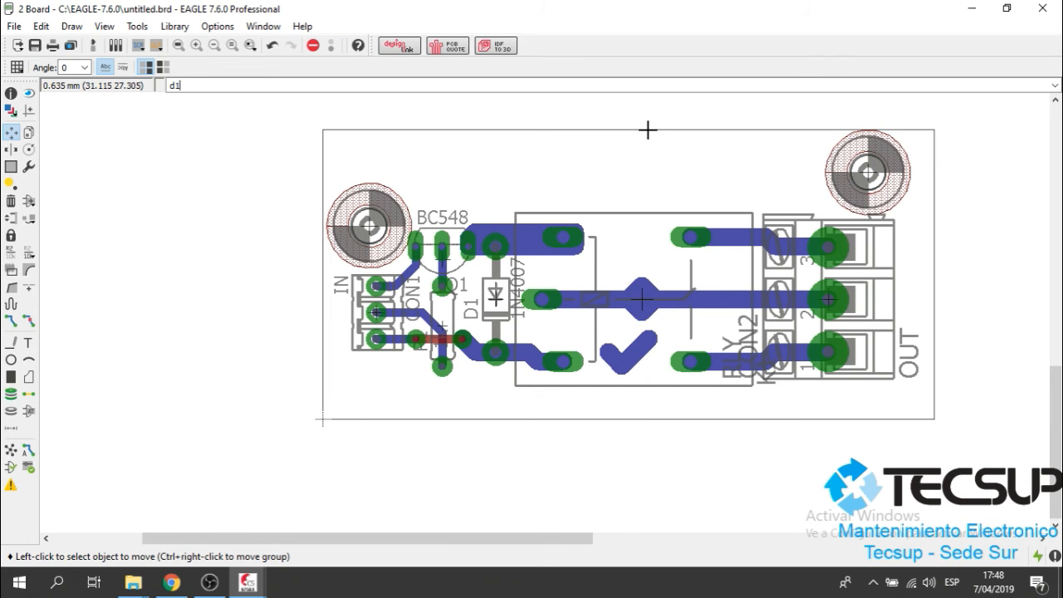
Move mounting hole H1 up into the enlarged outline's upper-left corner, level with H2.
{"action": "scroll", "coordinate": [648, 130], "scroll_direction": "up", "scroll_amount": 2}
{"action": "left_click", "coordinate": [422, 192]}
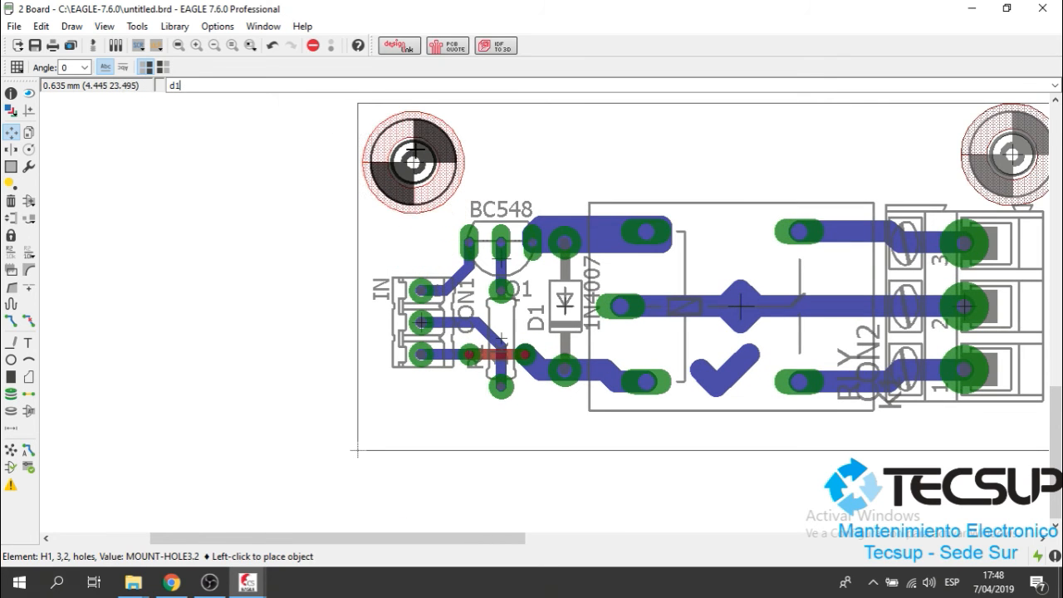
{"action": "left_click", "coordinate": [415, 147]}
{"action": "scroll", "coordinate": [631, 144], "scroll_direction": "down", "scroll_amount": 6}
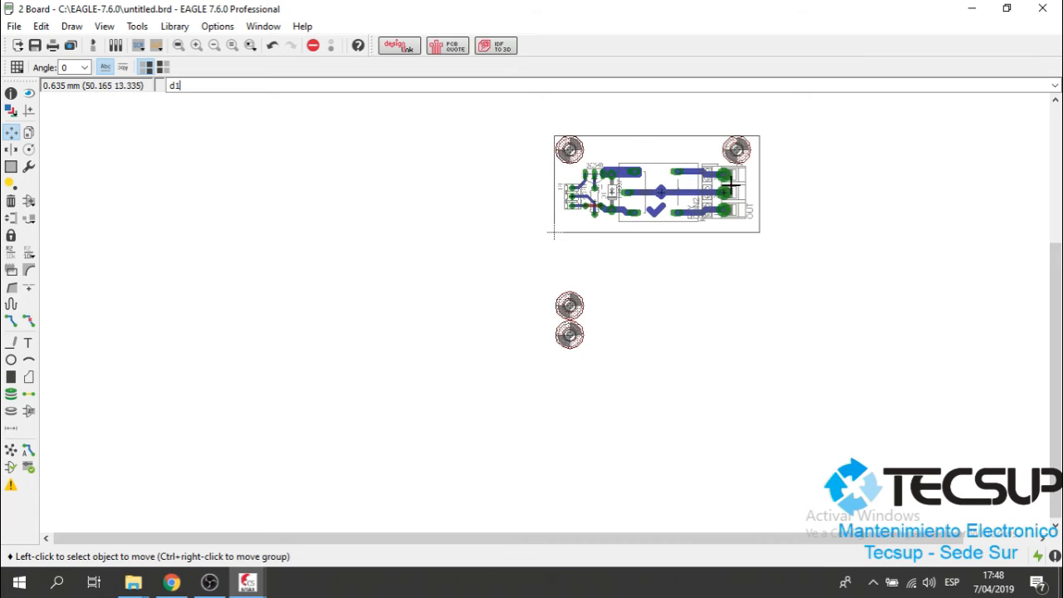
Move mounting hole H3 to the board's lower-right corner, just below connector CON2 and across the bottom edge.
{"action": "scroll", "coordinate": [746, 193], "scroll_direction": "up", "scroll_amount": 4}
{"action": "scroll", "coordinate": [746, 197], "scroll_direction": "down", "scroll_amount": 2}
{"action": "left_click", "coordinate": [502, 359]}
{"action": "scroll", "coordinate": [759, 282], "scroll_direction": "up", "scroll_amount": 4}
{"action": "scroll", "coordinate": [759, 244], "scroll_direction": "down", "scroll_amount": 1}
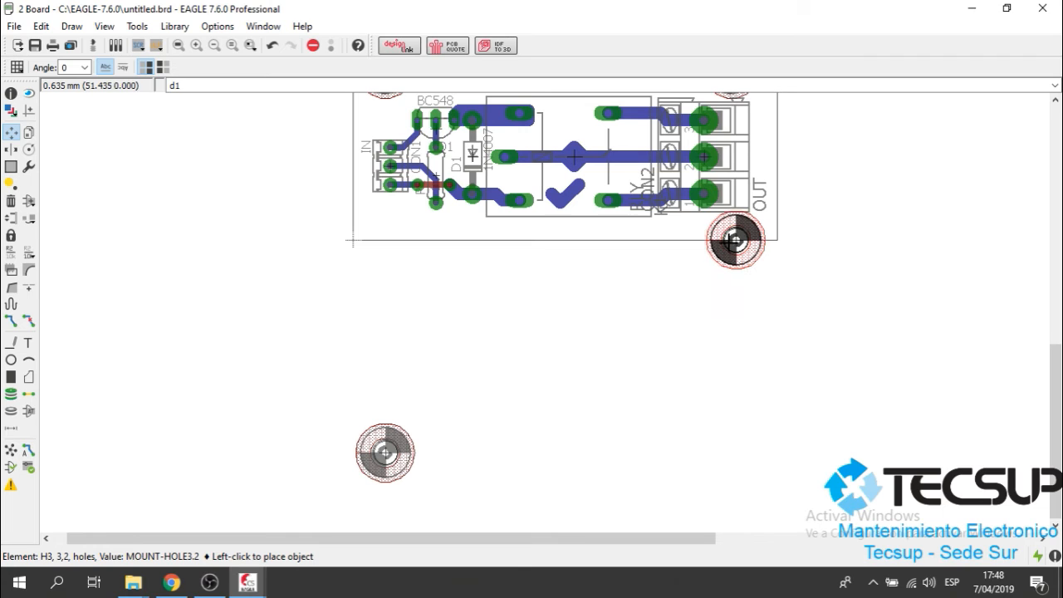
{"action": "left_click", "coordinate": [734, 241]}
Move the bottom edge of the board outline downward until it encloses mounting hole H3.
{"action": "scroll", "coordinate": [737, 249], "scroll_direction": "down", "scroll_amount": 3}
{"action": "scroll", "coordinate": [739, 249], "scroll_direction": "up", "scroll_amount": 2}
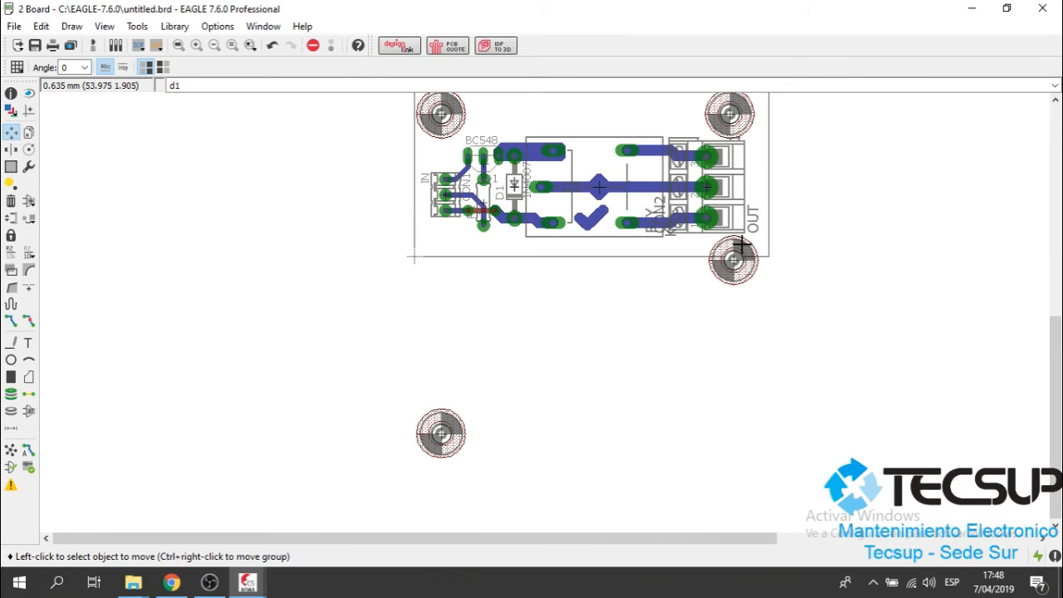
{"action": "left_click", "coordinate": [554, 256]}
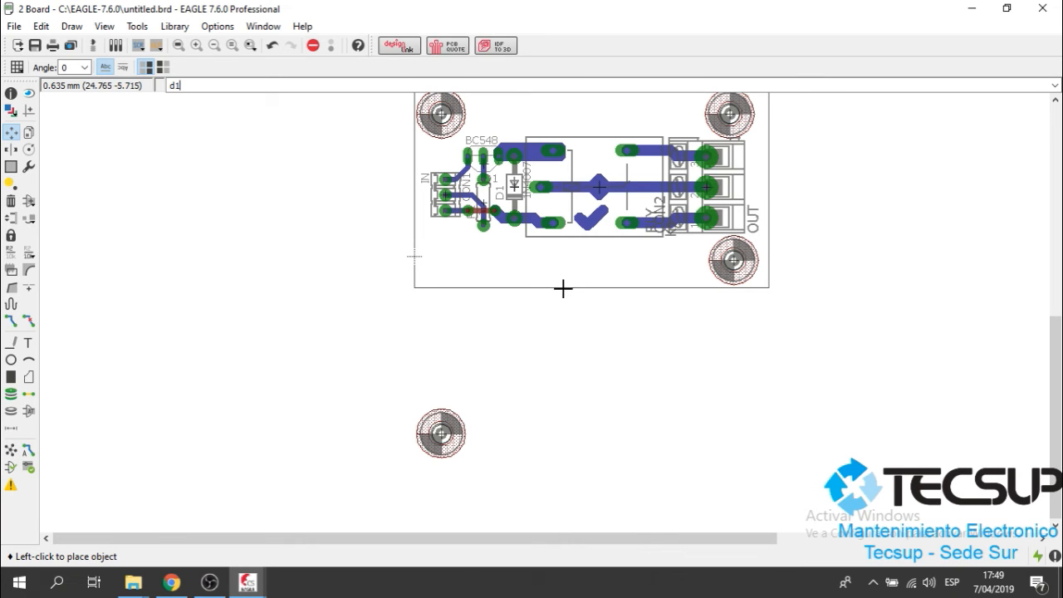
{"action": "left_click", "coordinate": [564, 288]}
{"action": "left_click", "coordinate": [563, 288]}
{"action": "left_click", "coordinate": [564, 288]}
Move mounting hole H4 into the lower-left corner of the board outline, below CON1.
{"action": "left_click", "coordinate": [427, 432]}
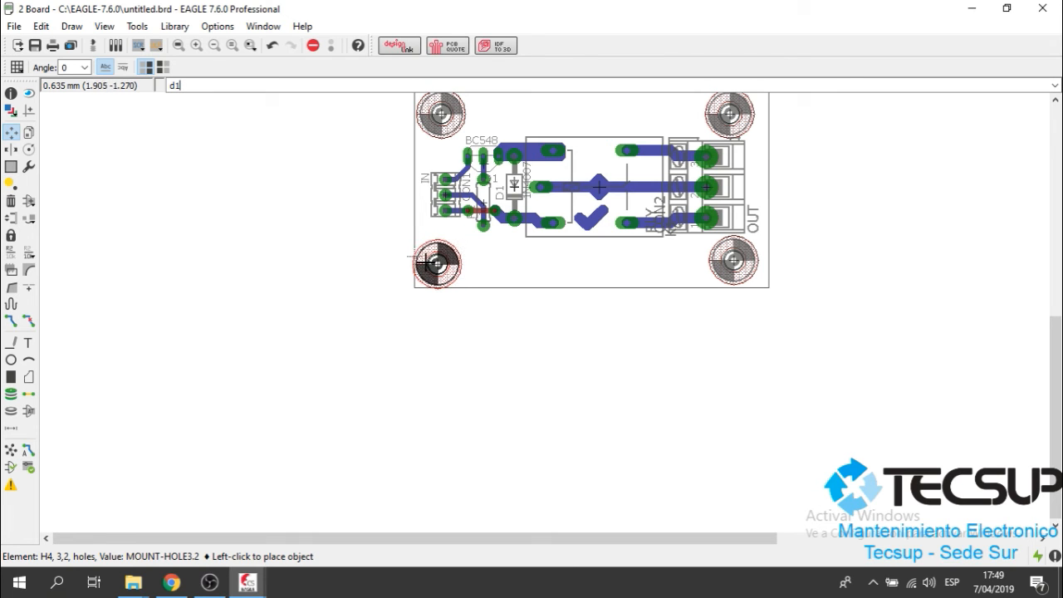
{"action": "left_click", "coordinate": [426, 263]}
{"action": "scroll", "coordinate": [674, 228], "scroll_direction": "down", "scroll_amount": 3}
Move the board's right edge inward to the mounting holes and shift H3 left into line with H2.
{"action": "scroll", "coordinate": [696, 224], "scroll_direction": "up", "scroll_amount": 4}
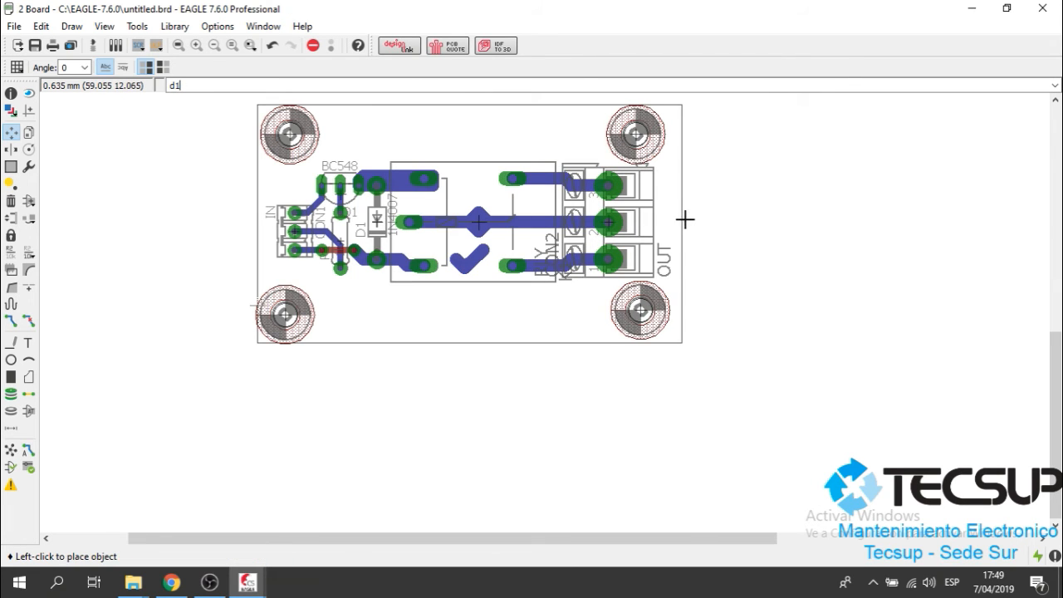
{"action": "left_click", "coordinate": [671, 217]}
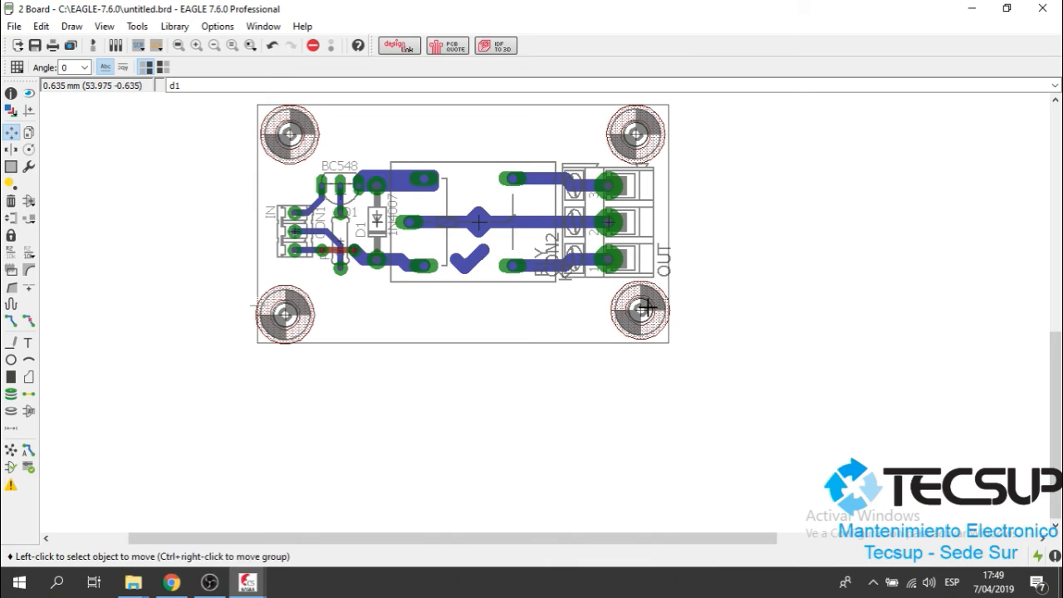
{"action": "left_click", "coordinate": [641, 309]}
{"action": "left_click", "coordinate": [639, 309]}
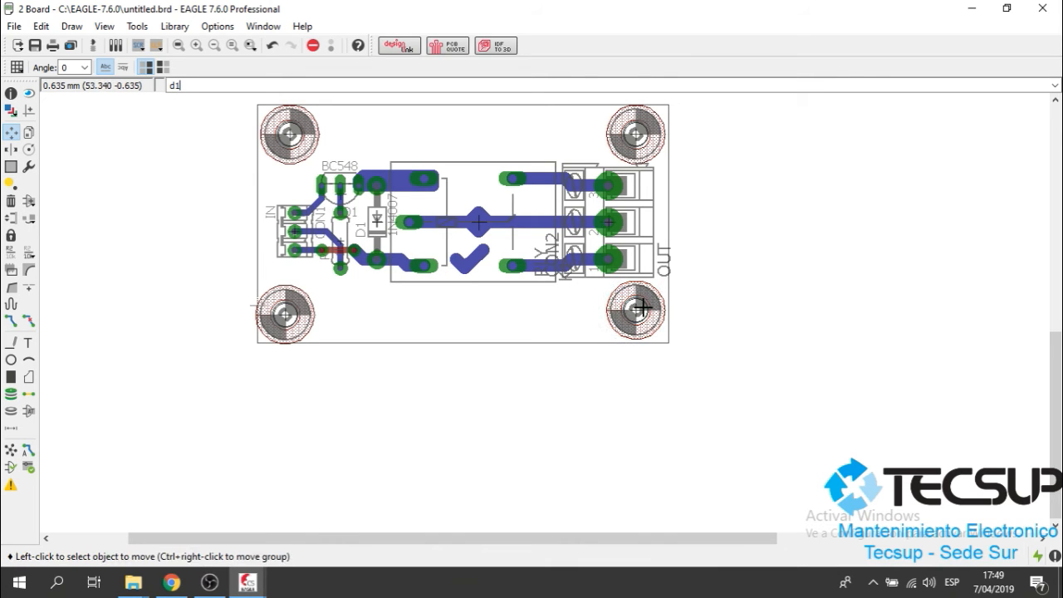
{"action": "left_click", "coordinate": [666, 234]}
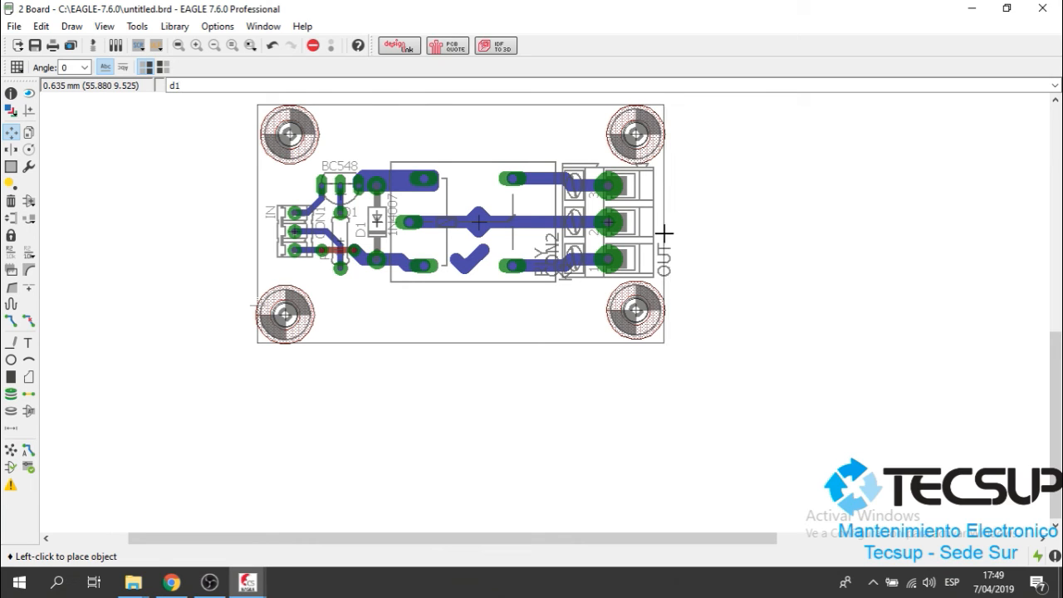
{"action": "left_click", "coordinate": [664, 234]}
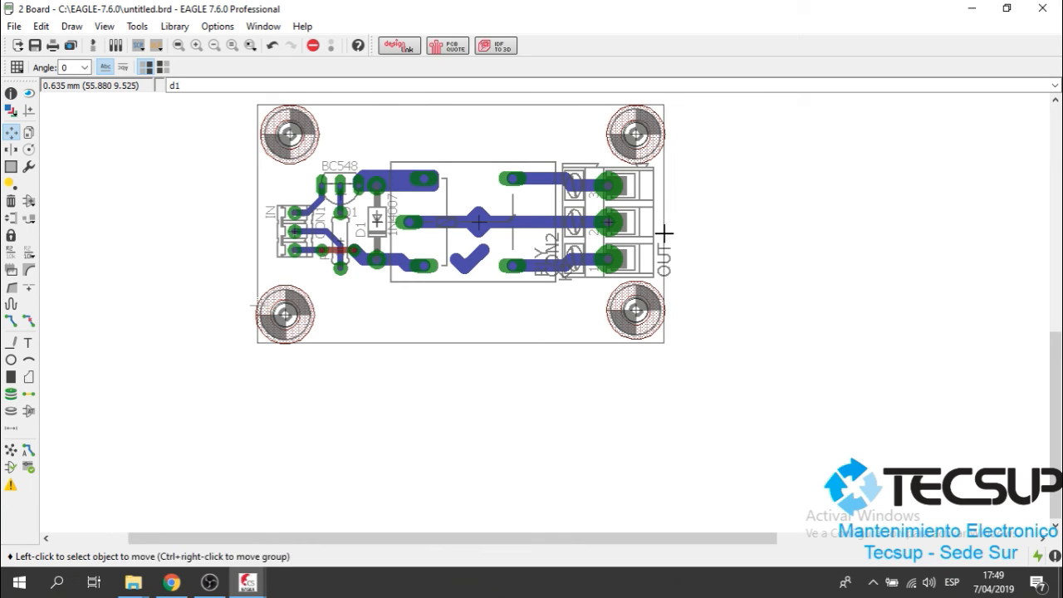
Move the board's bottom edge up slightly and reposition mounting hole H4 inside the lower-left corner, level with H3.
{"action": "left_click", "coordinate": [458, 343]}
{"action": "left_click", "coordinate": [456, 339]}
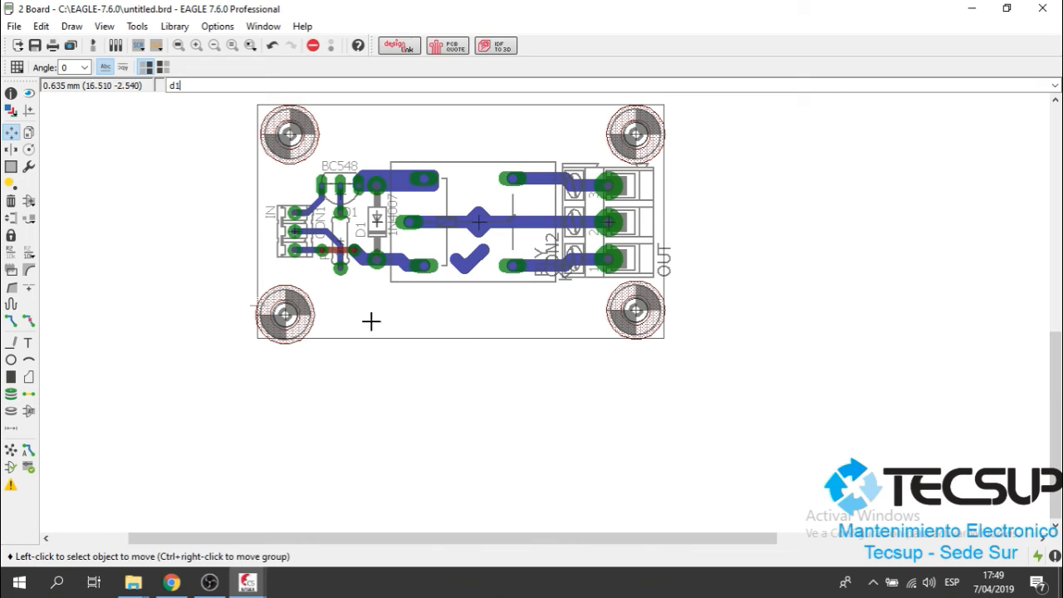
{"action": "left_click", "coordinate": [285, 317]}
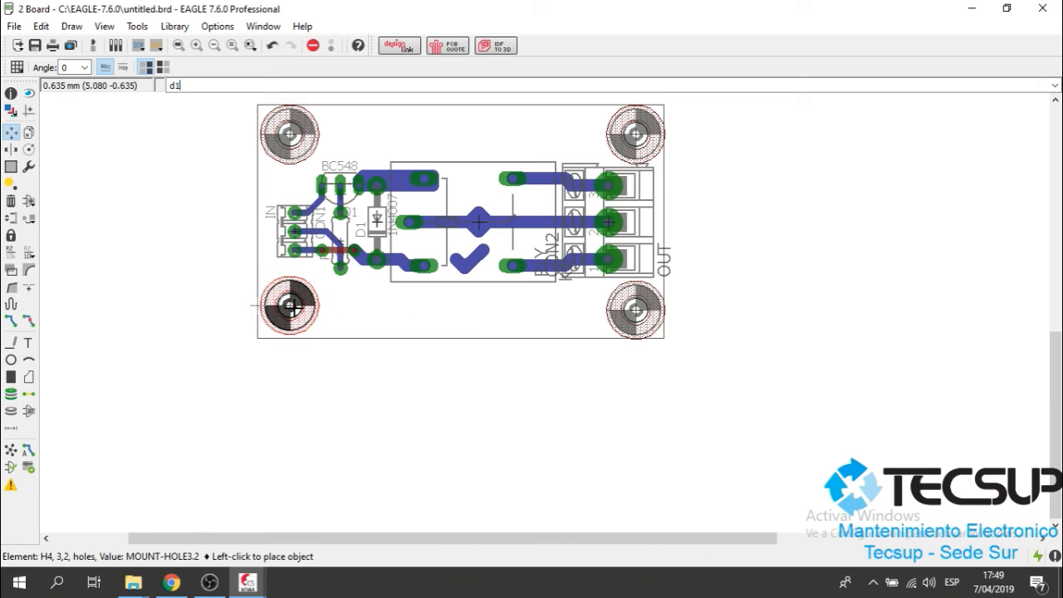
{"action": "left_click", "coordinate": [291, 306]}
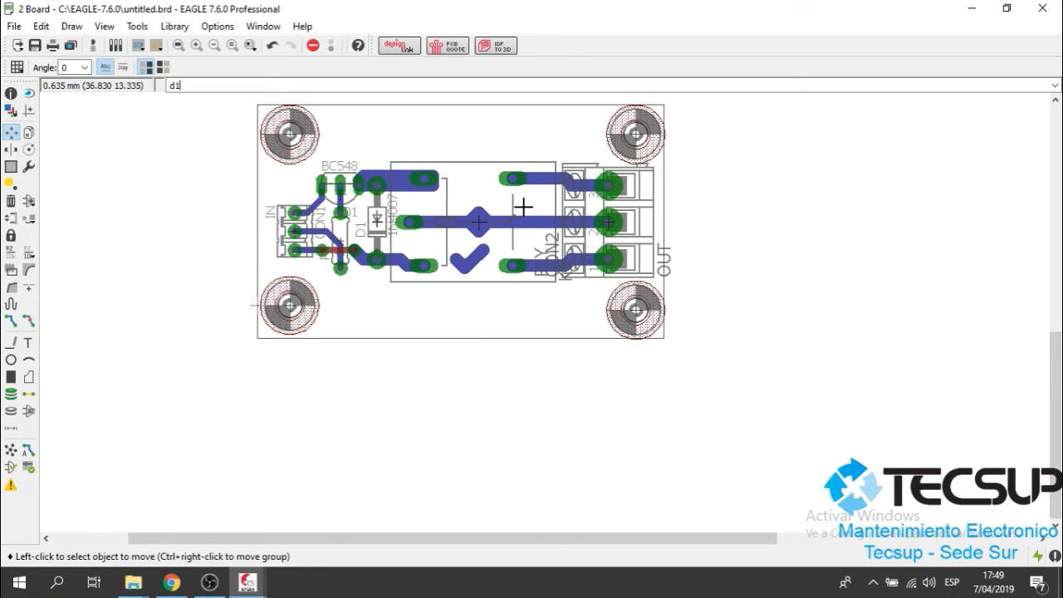
{"action": "left_click", "coordinate": [290, 307]}
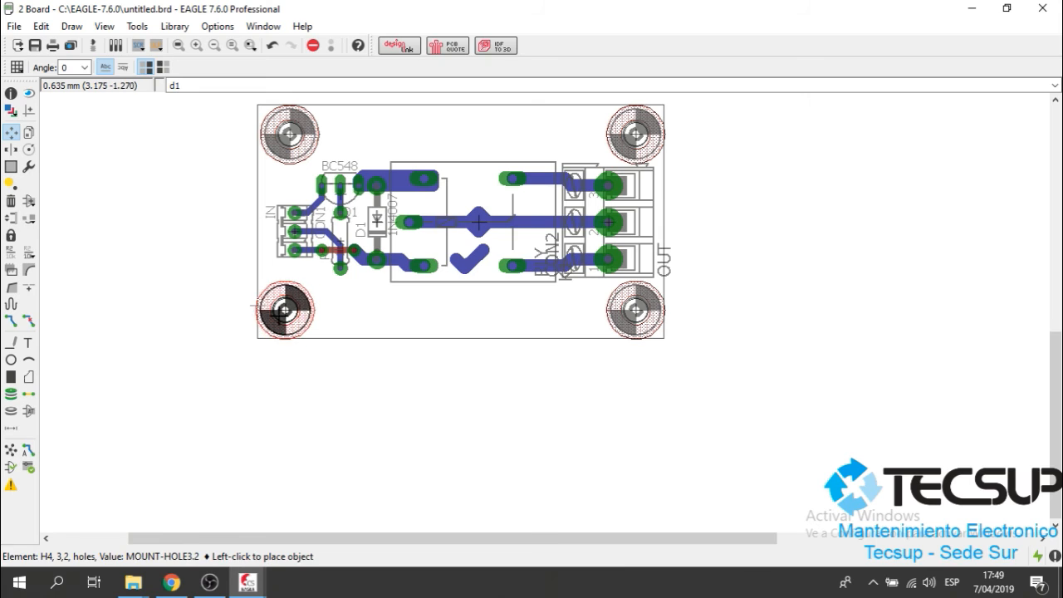
{"action": "left_click", "coordinate": [280, 313]}
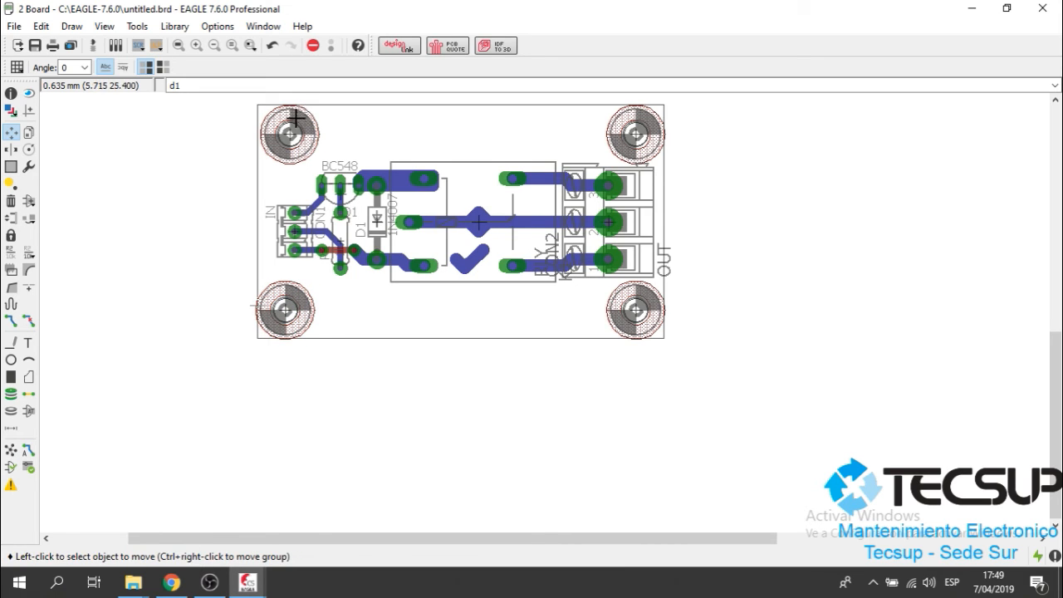
Shift the upper-left mounting hole left until it is vertically aligned with H4.
{"action": "left_click", "coordinate": [287, 131]}
{"action": "left_click", "coordinate": [285, 132]}
{"action": "scroll", "coordinate": [493, 161], "scroll_direction": "down", "scroll_amount": 3}
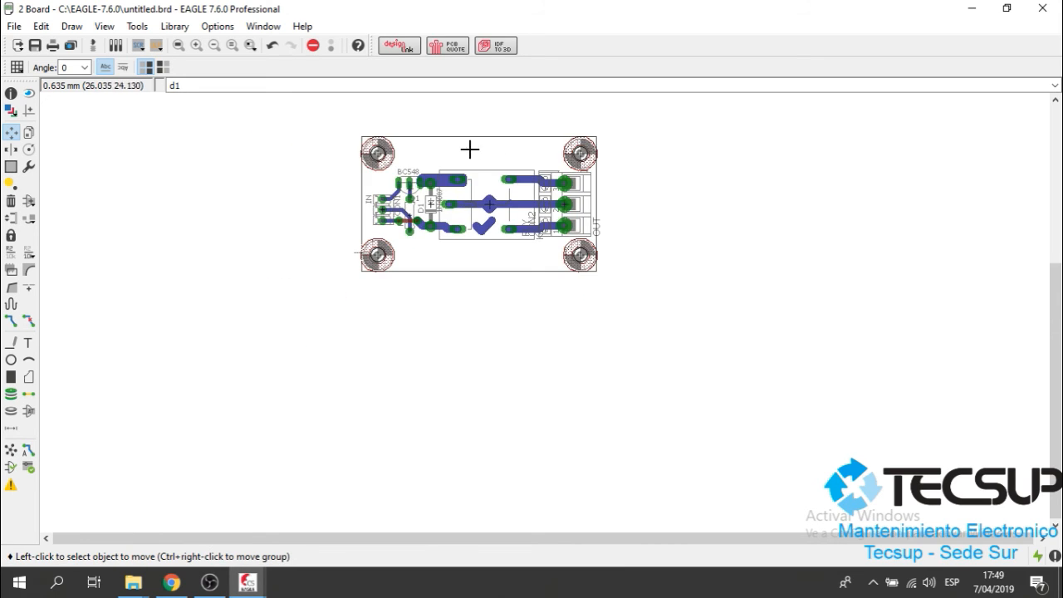
{"action": "scroll", "coordinate": [451, 138], "scroll_direction": "up", "scroll_amount": 4}
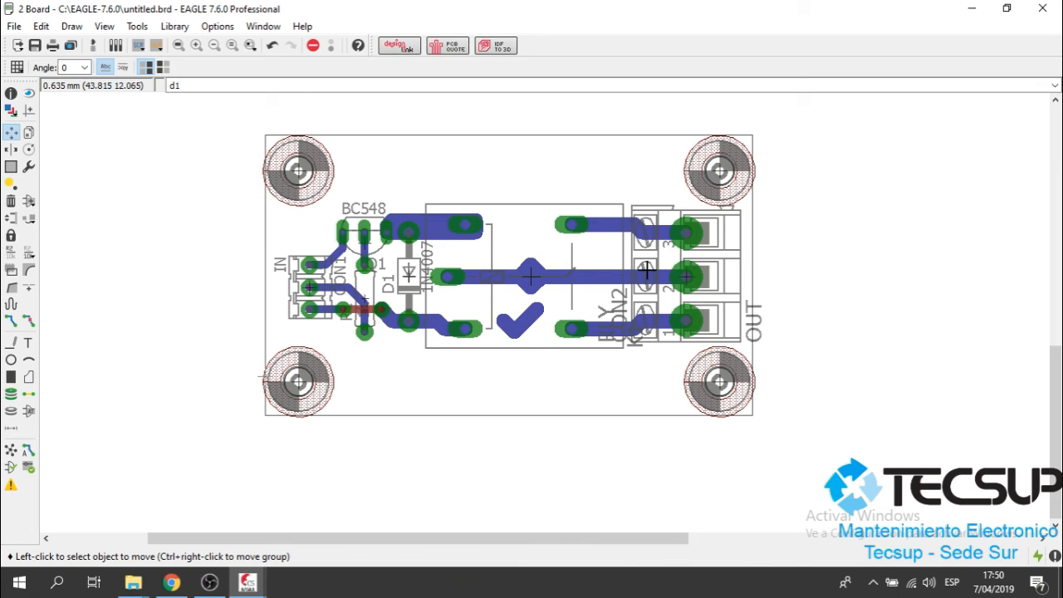
Switch to the schematic and examine the relay, transistor, supply and output connector nets.
{"action": "left_click", "coordinate": [94, 46]}
{"action": "scroll", "coordinate": [552, 220], "scroll_direction": "down", "scroll_amount": 4}
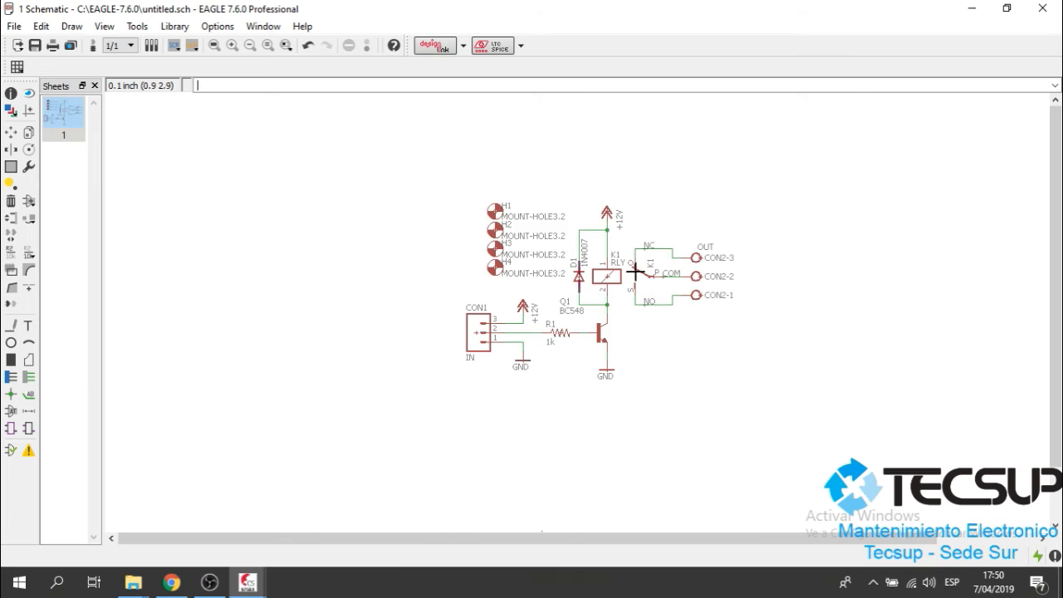
{"action": "scroll", "coordinate": [643, 286], "scroll_direction": "up", "scroll_amount": 3}
{"action": "scroll", "coordinate": [647, 290], "scroll_direction": "down", "scroll_amount": 1}
{"action": "scroll", "coordinate": [652, 298], "scroll_direction": "up", "scroll_amount": 2}
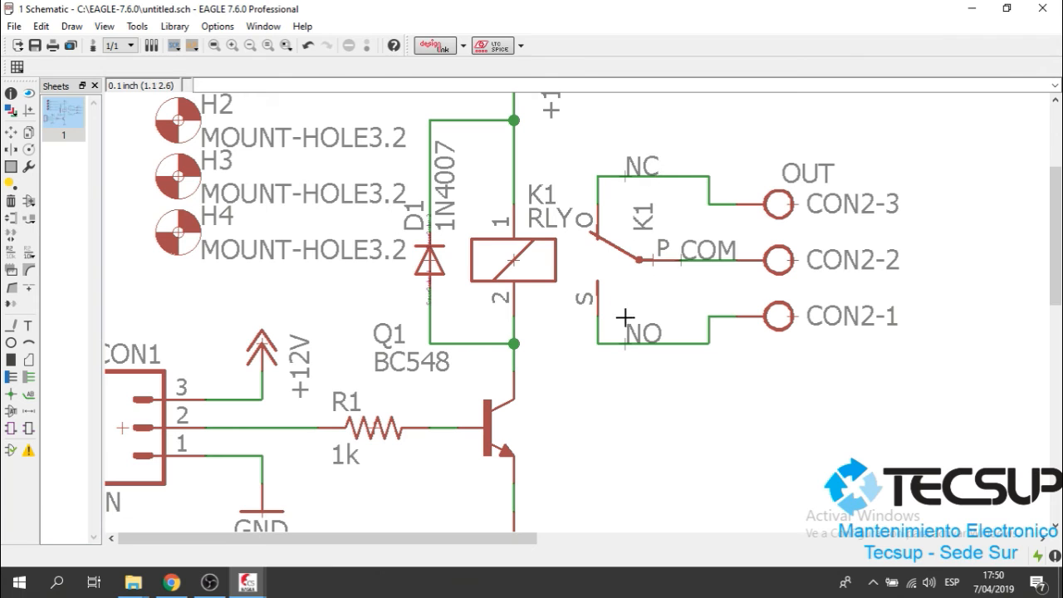
{"action": "scroll", "coordinate": [724, 260], "scroll_direction": "down", "scroll_amount": 2}
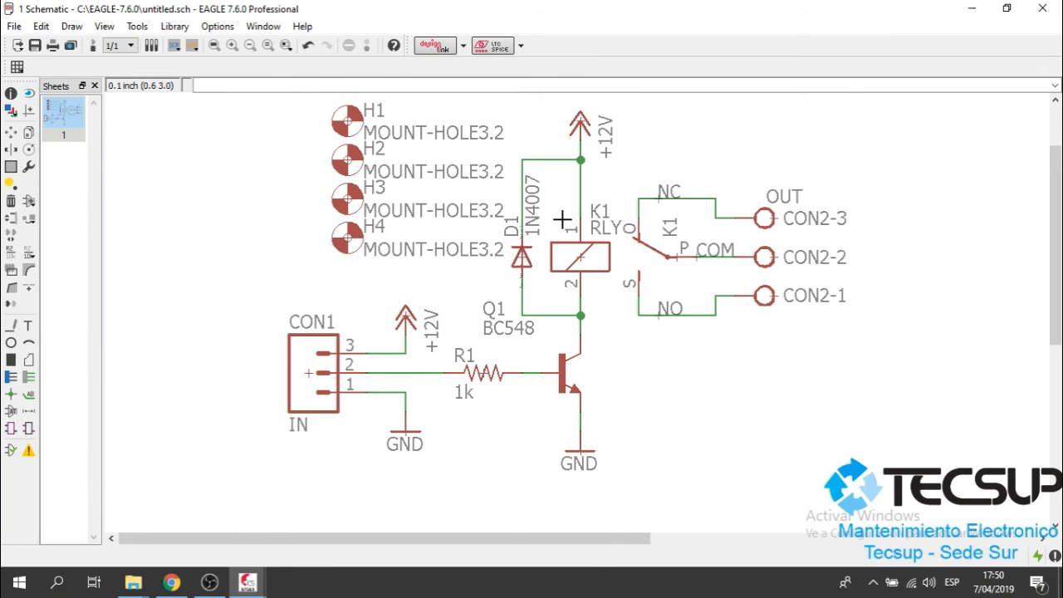
{"action": "scroll", "coordinate": [573, 216], "scroll_direction": "up", "scroll_amount": 1}
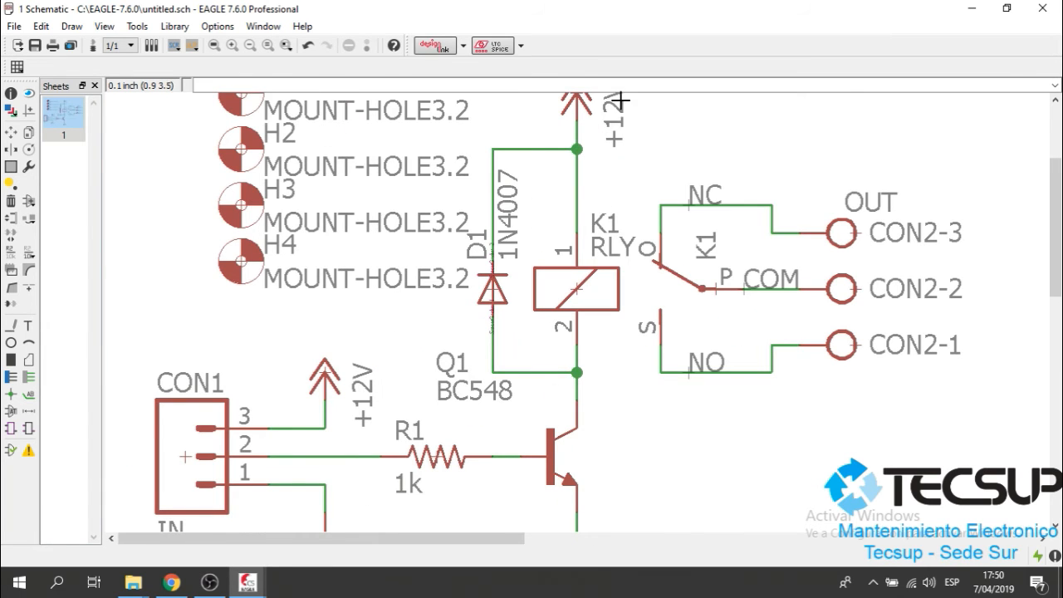
{"action": "scroll", "coordinate": [619, 147], "scroll_direction": "down", "scroll_amount": 2}
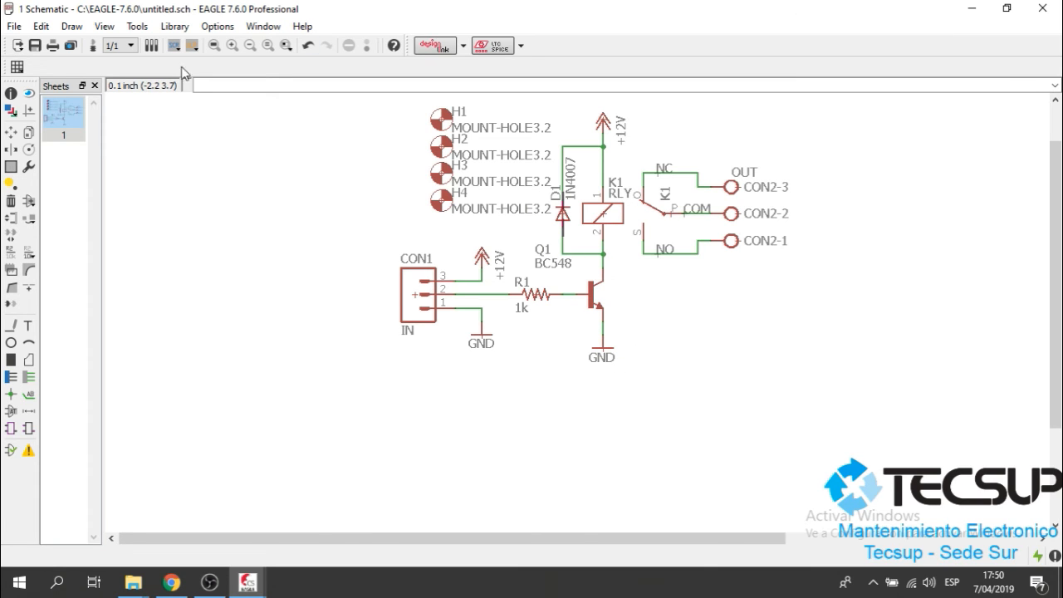
Return to the board and highlight the GND, +12V, NC, NO and COM nets one after another with the Show command.
{"action": "left_click", "coordinate": [150, 44]}
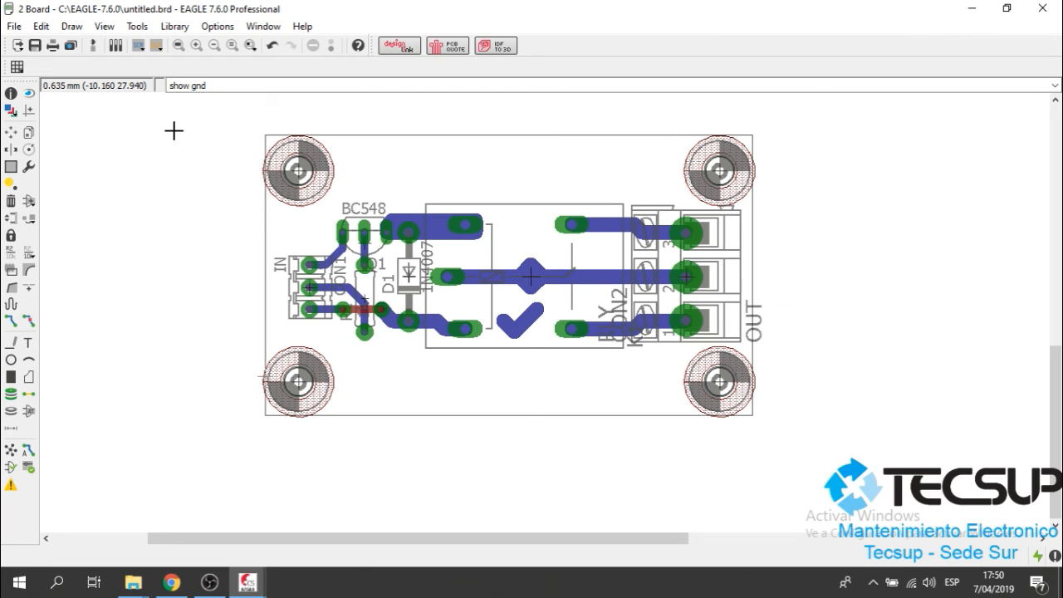
{"action": "key", "text": "Return"}
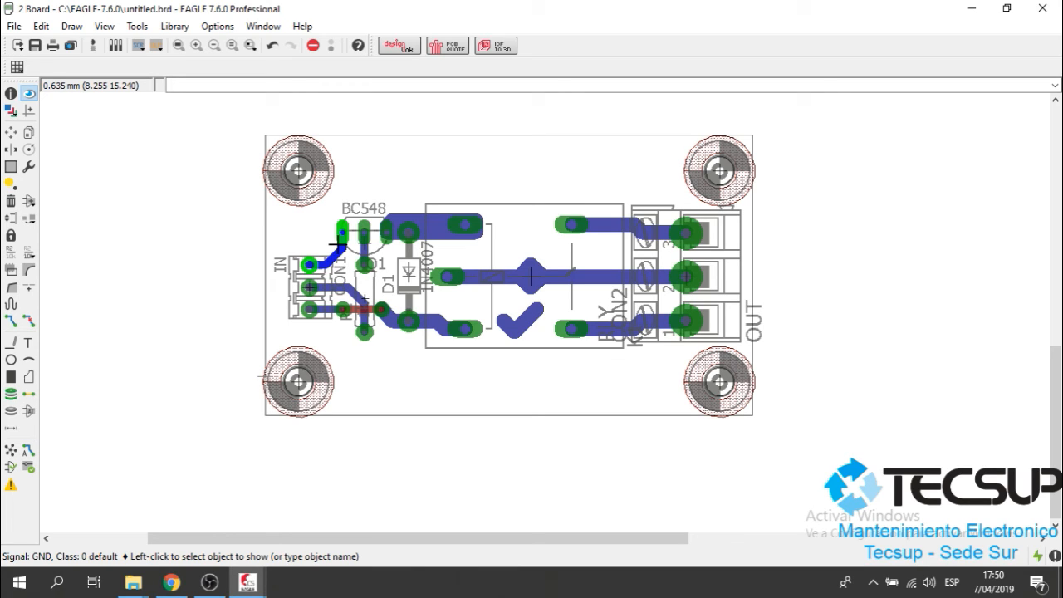
{"action": "type", "text": "show gnd"}
{"action": "key", "text": "Return"}
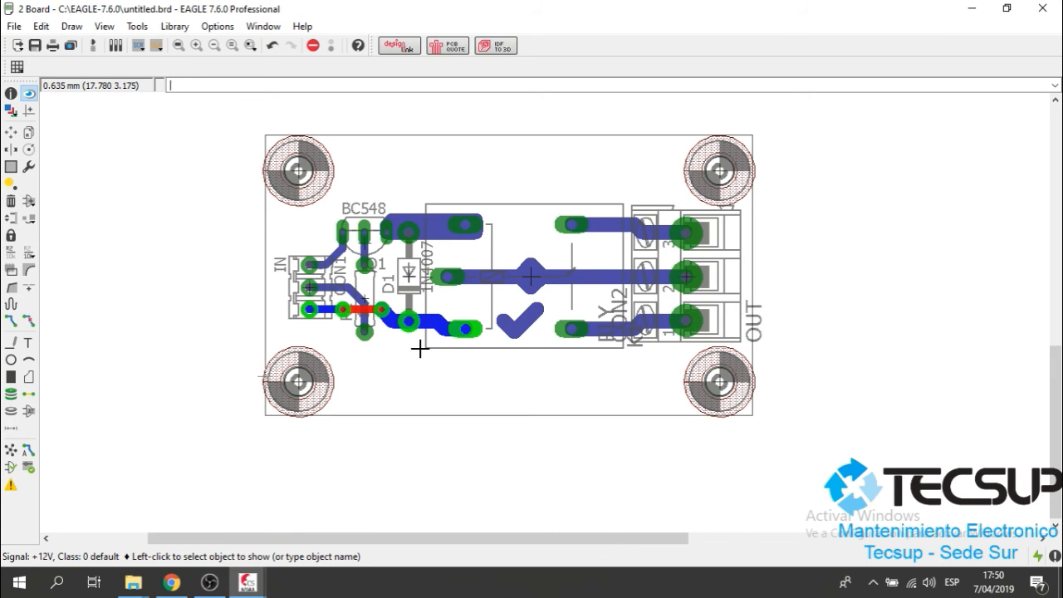
{"action": "key", "text": "Up"}
{"action": "type", "text": "nc"}
{"action": "key", "text": "Return"}
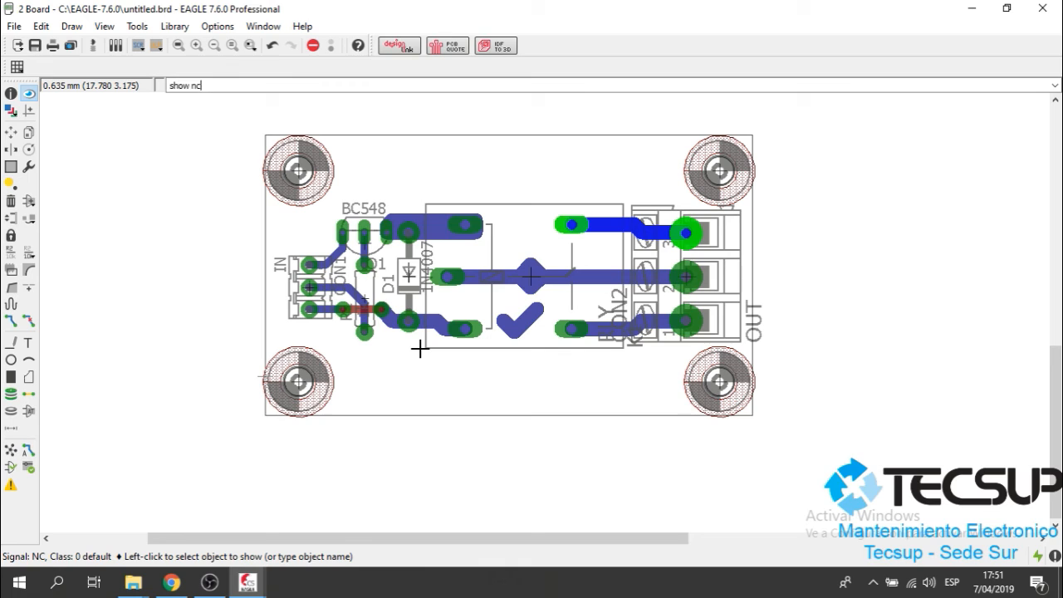
{"action": "key", "text": "Return"}
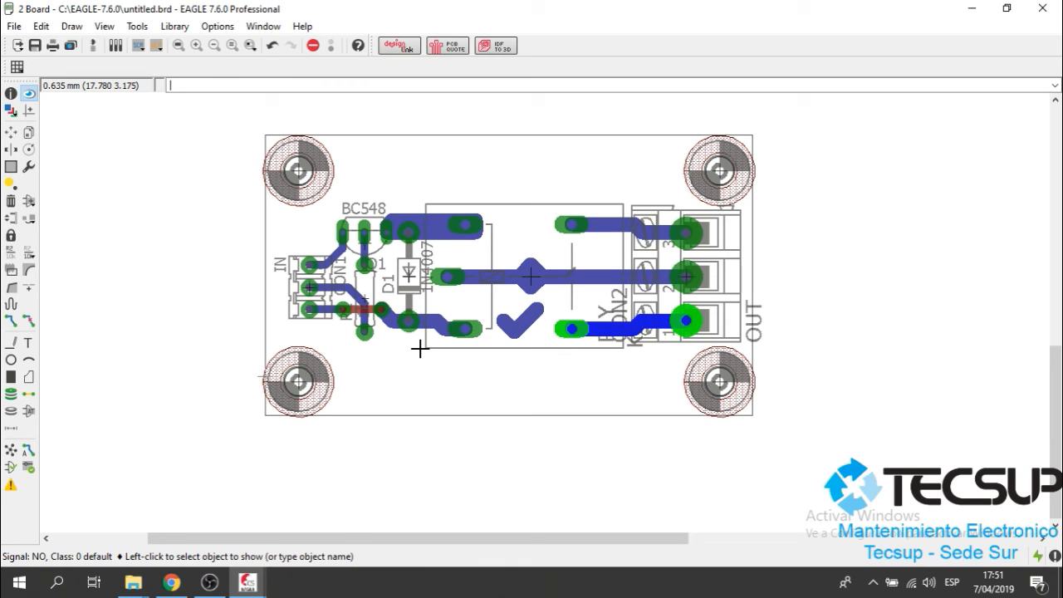
{"action": "type", "text": "show com"}
{"action": "key", "text": "Return"}
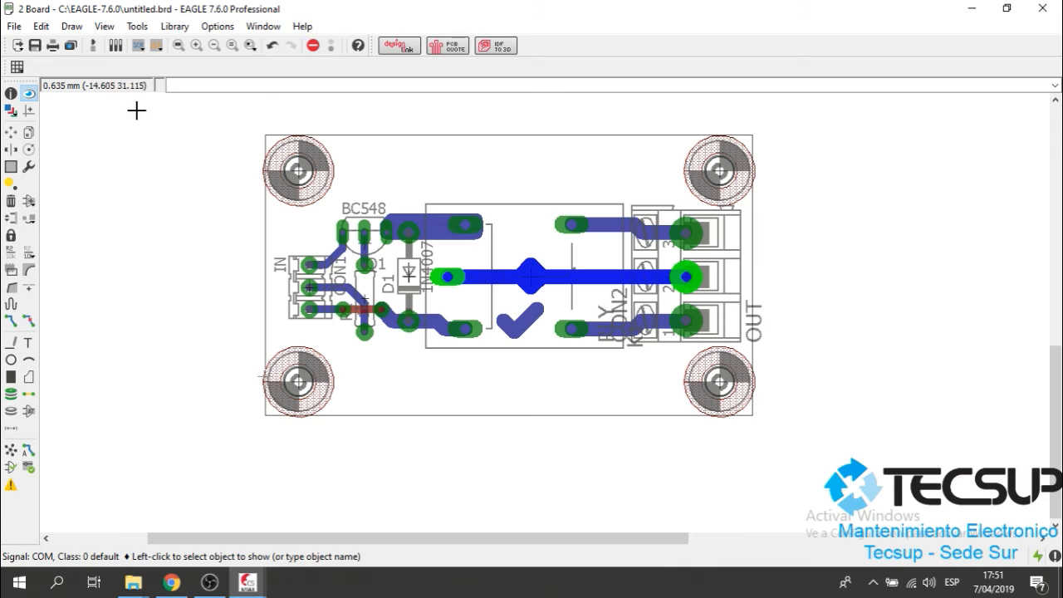
Prepare a polygon on layer 16 Bottom with a width of 0.254 mm and an isolate distance of 0.8128 mm.
{"action": "left_click", "coordinate": [27, 380]}
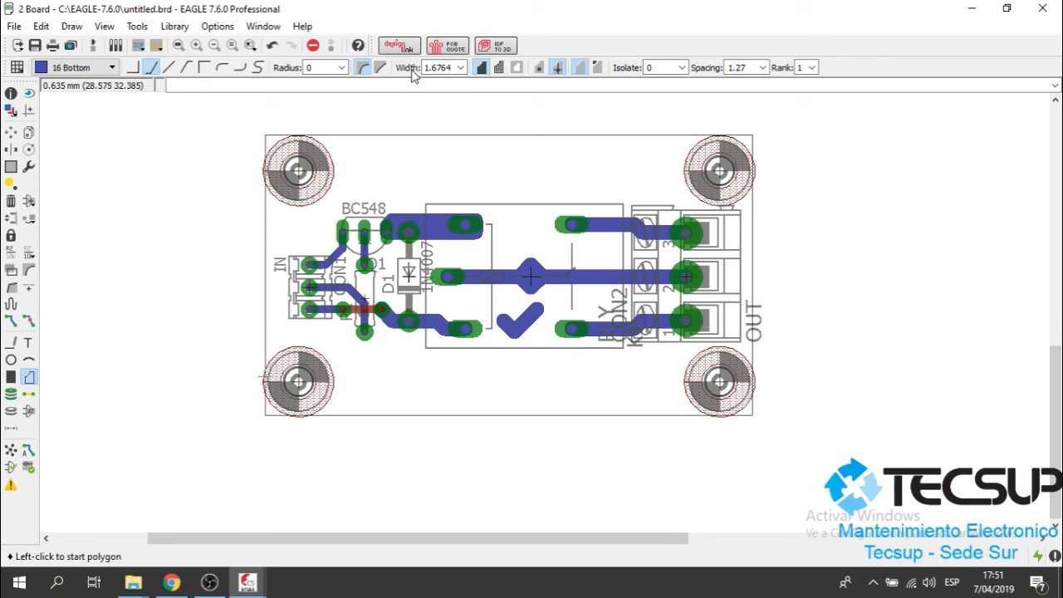
{"action": "left_click", "coordinate": [461, 68]}
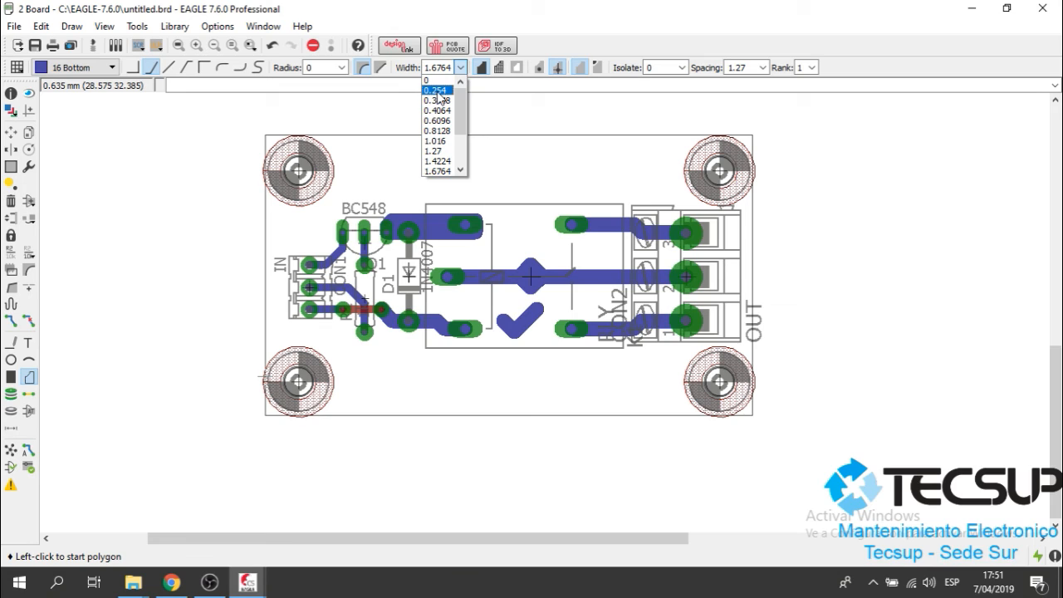
{"action": "left_click", "coordinate": [437, 89]}
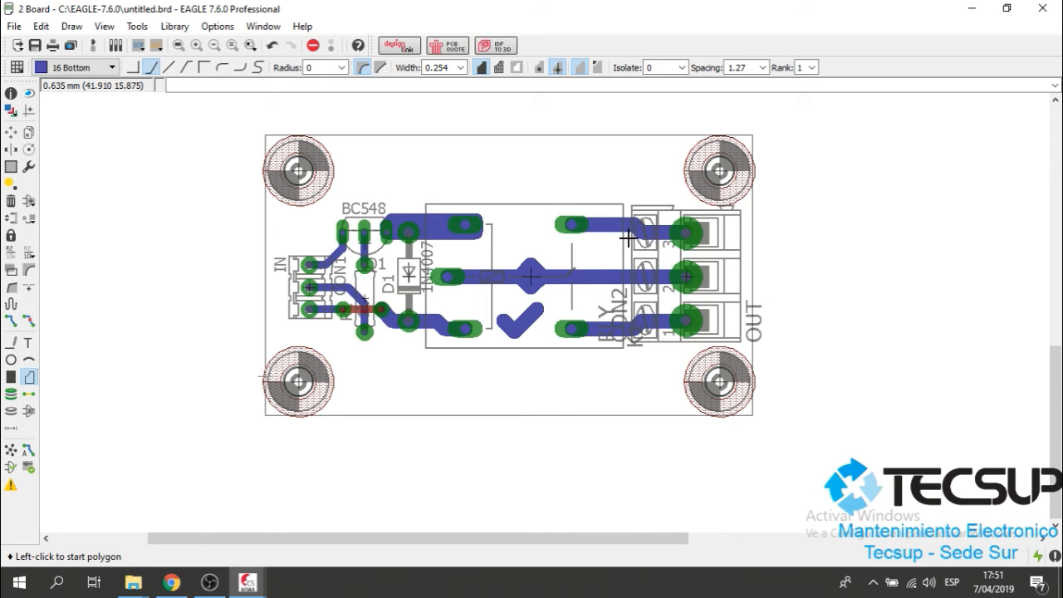
{"action": "scroll", "coordinate": [629, 216], "scroll_direction": "up", "scroll_amount": 6}
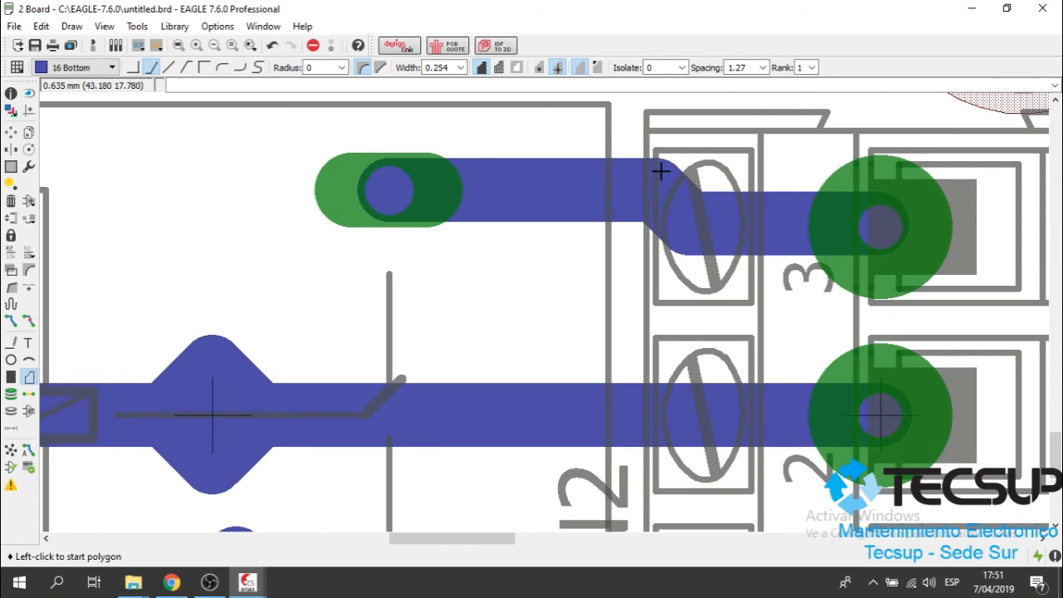
{"action": "scroll", "coordinate": [625, 195], "scroll_direction": "down", "scroll_amount": 6}
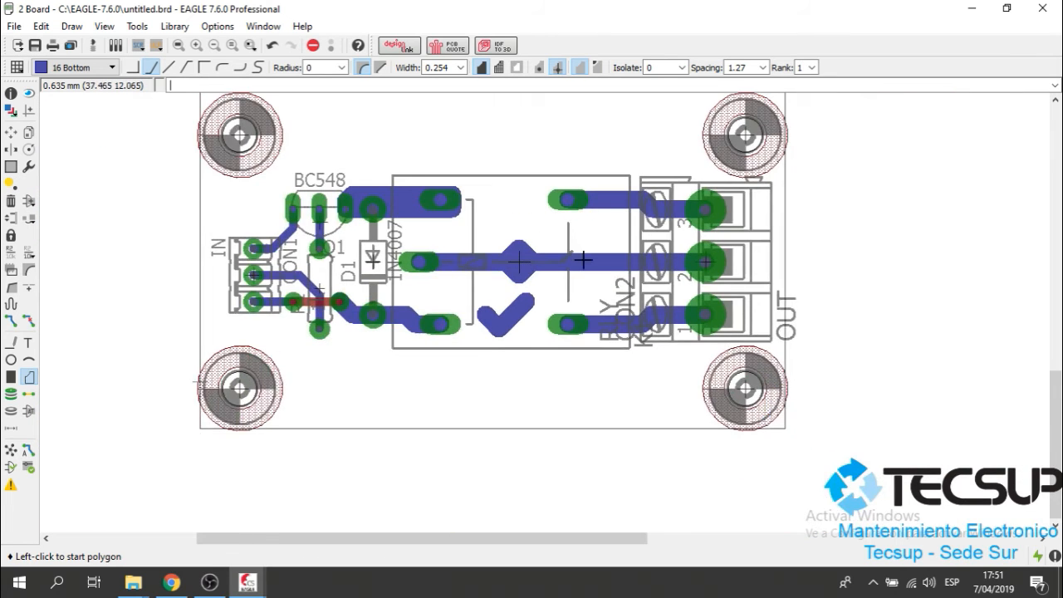
{"action": "scroll", "coordinate": [551, 254], "scroll_direction": "up", "scroll_amount": 7}
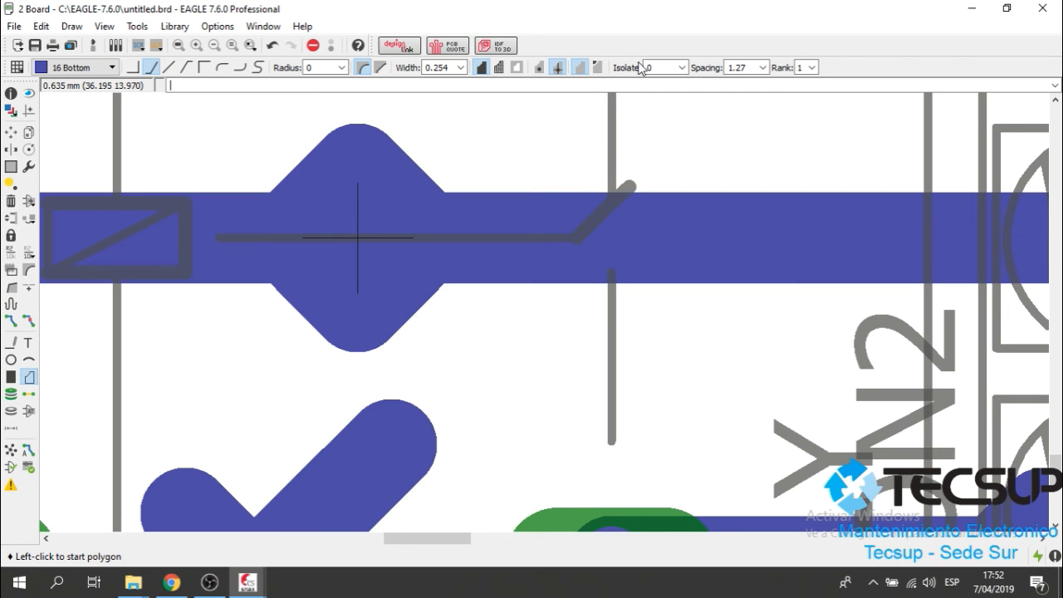
{"action": "scroll", "coordinate": [670, 131], "scroll_direction": "down", "scroll_amount": 1}
{"action": "scroll", "coordinate": [670, 131], "scroll_direction": "down", "scroll_amount": 3}
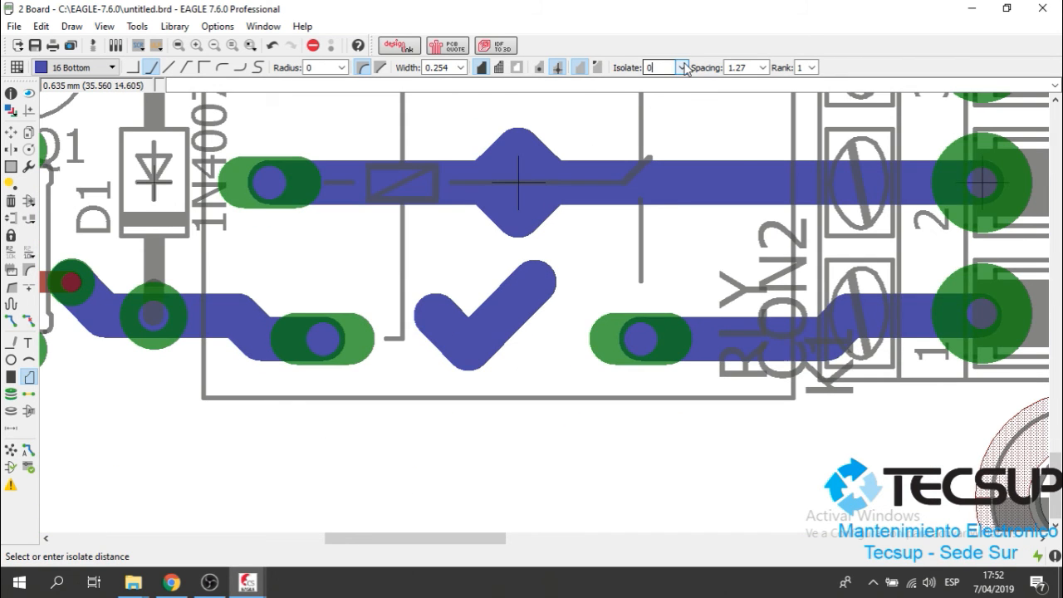
{"action": "scroll", "coordinate": [656, 187], "scroll_direction": "down", "scroll_amount": 3}
{"action": "scroll", "coordinate": [647, 201], "scroll_direction": "up", "scroll_amount": 5}
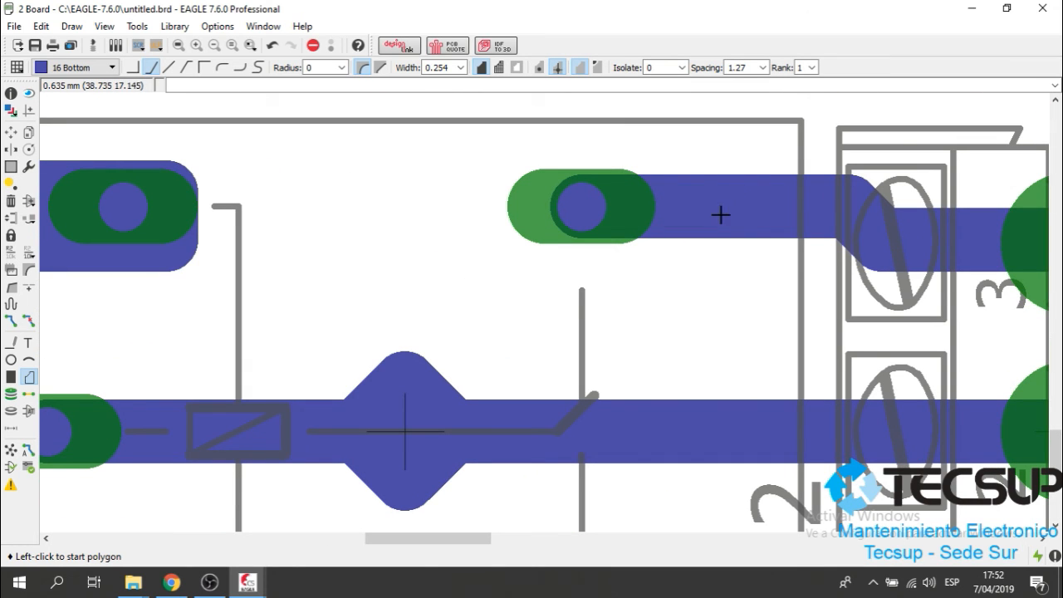
{"action": "left_click", "coordinate": [682, 67]}
{"action": "left_click", "coordinate": [665, 131]}
Draw the polygon's first side along the board's top edge, from (0, 27.305) to (55.88, 27.305) mm.
{"action": "scroll", "coordinate": [717, 137], "scroll_direction": "down", "scroll_amount": 2}
{"action": "scroll", "coordinate": [717, 137], "scroll_direction": "down", "scroll_amount": 5}
{"action": "scroll", "coordinate": [698, 214], "scroll_direction": "up", "scroll_amount": 2}
{"action": "scroll", "coordinate": [698, 214], "scroll_direction": "up", "scroll_amount": 2}
{"action": "scroll", "coordinate": [695, 208], "scroll_direction": "down", "scroll_amount": 4}
{"action": "scroll", "coordinate": [667, 213], "scroll_direction": "up", "scroll_amount": 3}
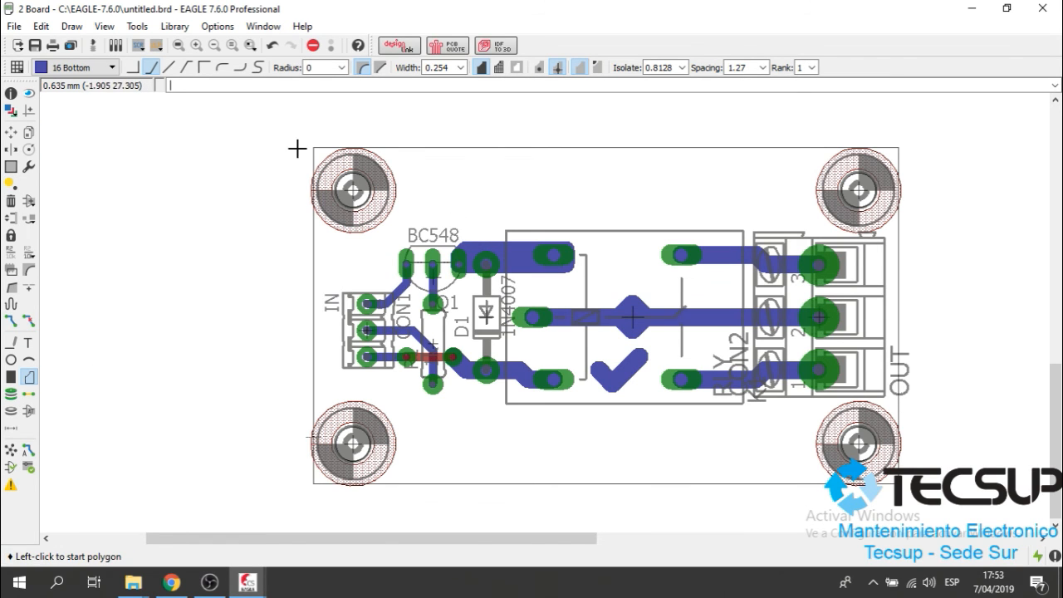
{"action": "scroll", "coordinate": [298, 149], "scroll_direction": "up", "scroll_amount": 5}
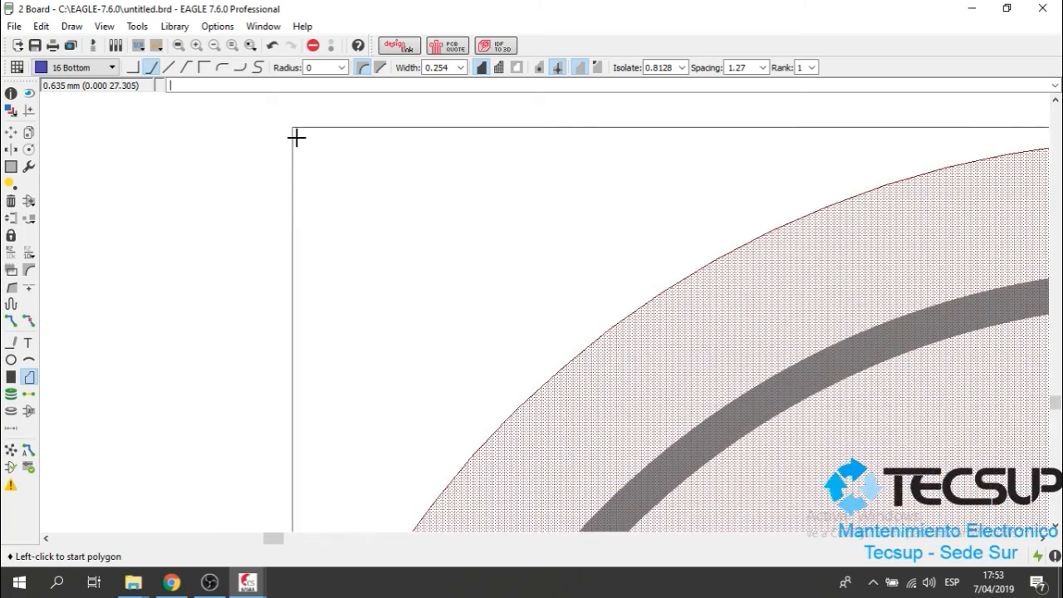
{"action": "left_click", "coordinate": [302, 145]}
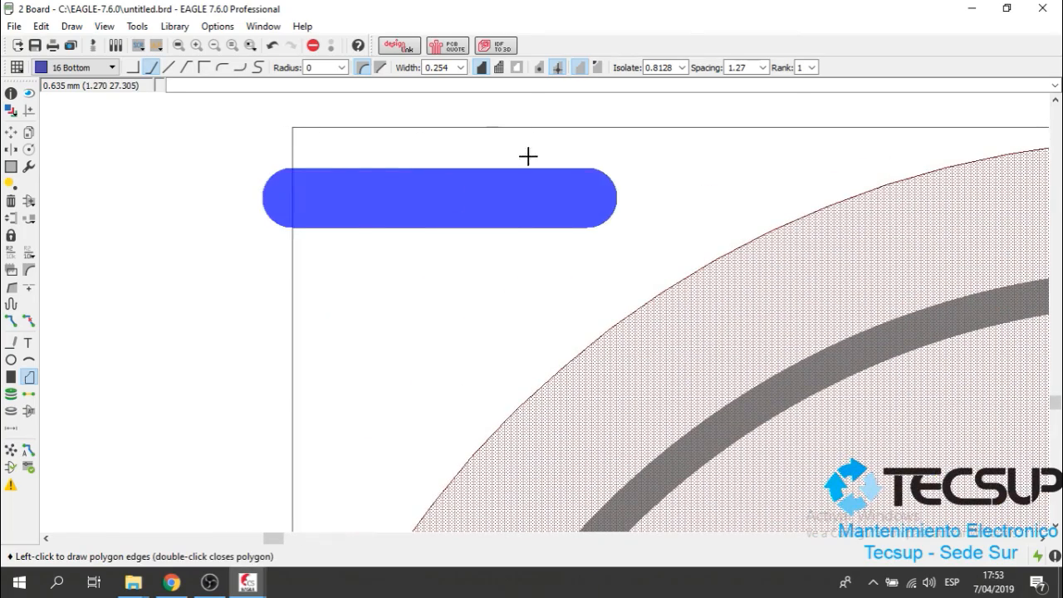
{"action": "scroll", "coordinate": [528, 156], "scroll_direction": "down", "scroll_amount": 6}
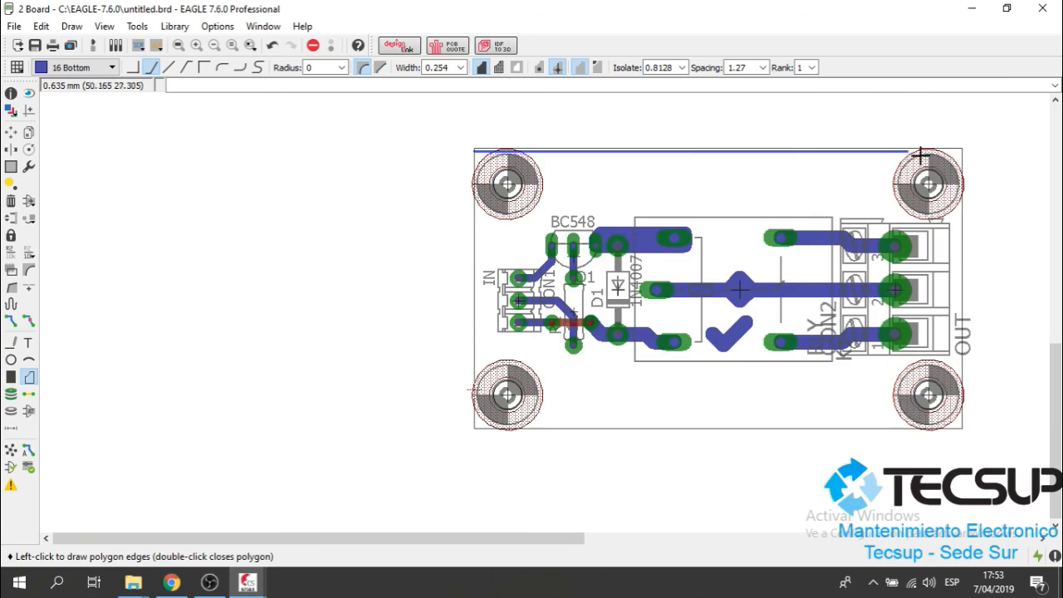
{"action": "scroll", "coordinate": [947, 153], "scroll_direction": "up", "scroll_amount": 4}
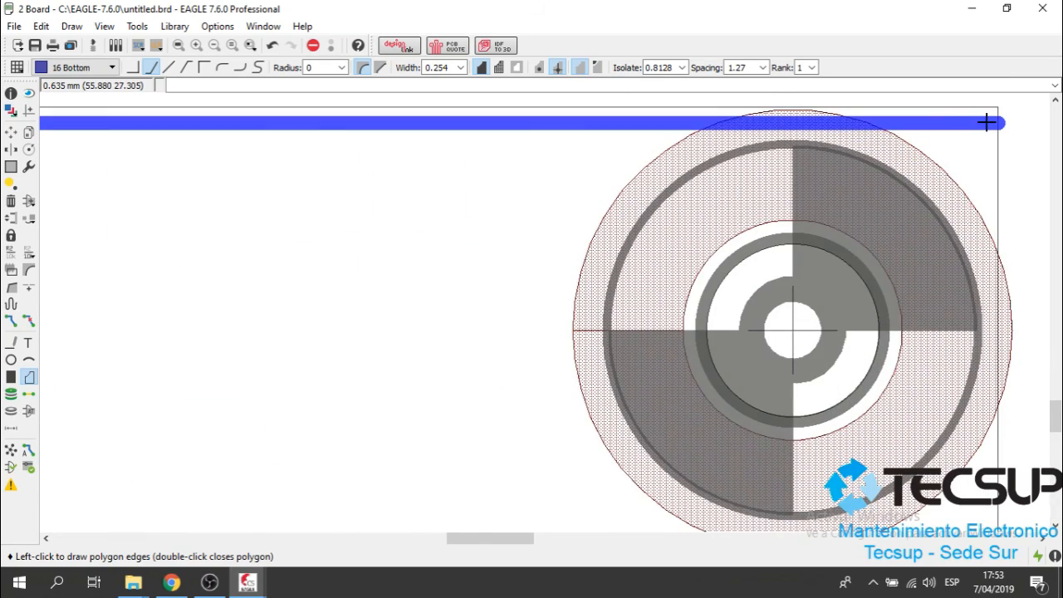
{"action": "left_click", "coordinate": [987, 122]}
Draw the polygon's next side down the board's right edge to the lower-right corner at (55.88, -4.445) mm.
{"action": "scroll", "coordinate": [988, 125], "scroll_direction": "down", "scroll_amount": 4}
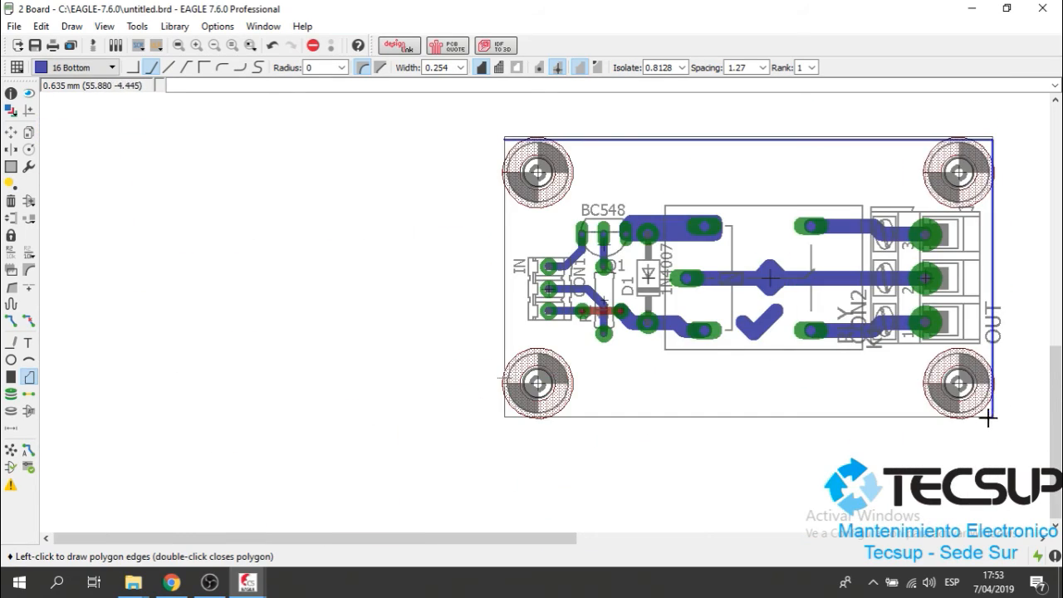
{"action": "scroll", "coordinate": [987, 418], "scroll_direction": "up", "scroll_amount": 4}
{"action": "left_click", "coordinate": [1018, 407]}
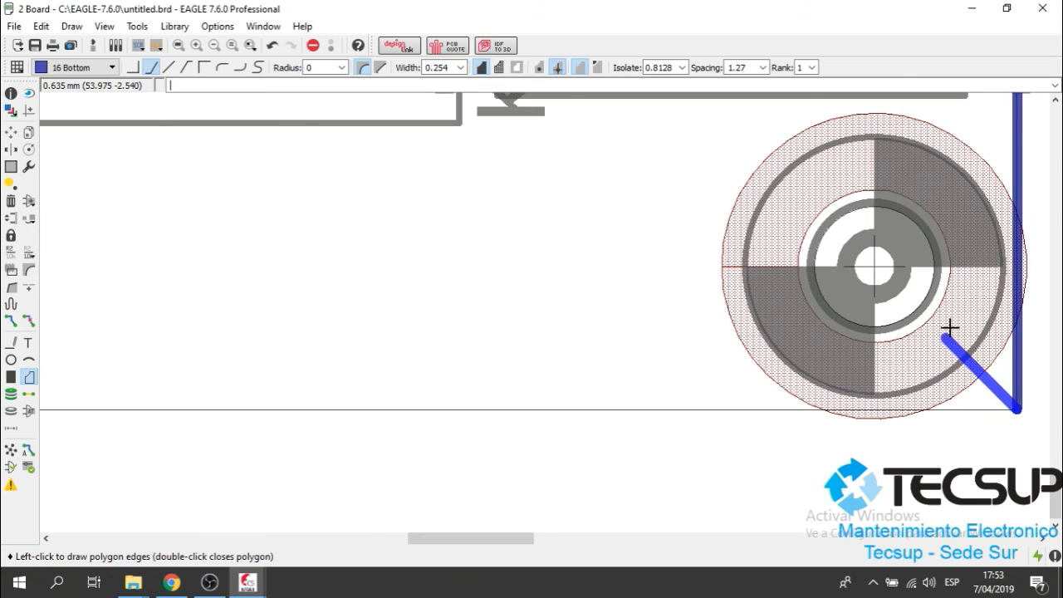
Draw the polygon's bottom and left sides along the board outline and close it at (0, 27.305) mm.
{"action": "scroll", "coordinate": [949, 328], "scroll_direction": "down", "scroll_amount": 5}
{"action": "scroll", "coordinate": [772, 336], "scroll_direction": "up", "scroll_amount": 4}
{"action": "scroll", "coordinate": [785, 333], "scroll_direction": "up", "scroll_amount": 2}
{"action": "left_click", "coordinate": [797, 317]}
{"action": "scroll", "coordinate": [802, 387], "scroll_direction": "down", "scroll_amount": 4}
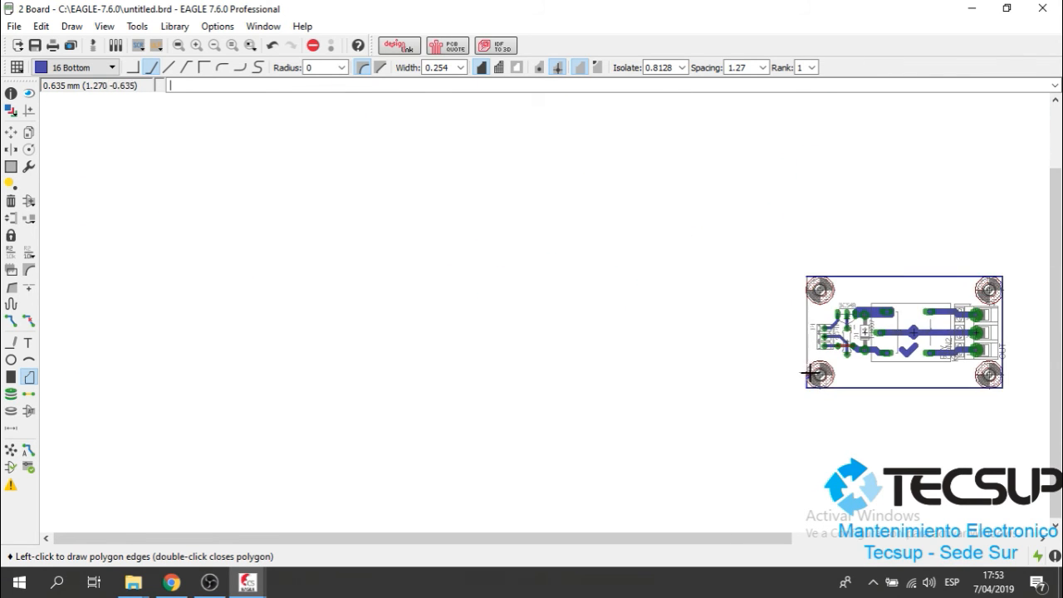
{"action": "scroll", "coordinate": [817, 274], "scroll_direction": "up", "scroll_amount": 6}
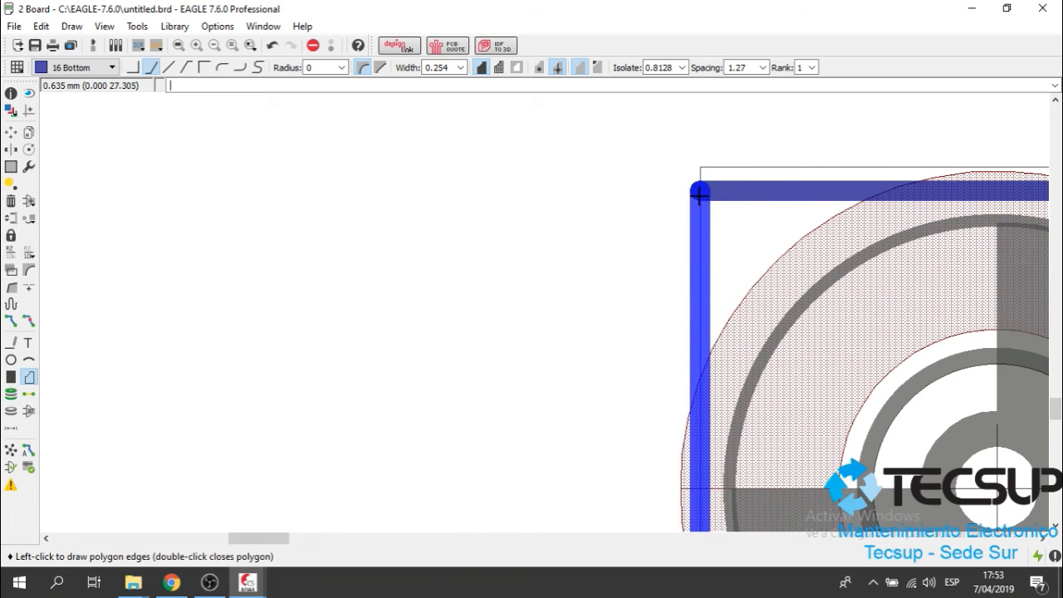
{"action": "double_click", "coordinate": [699, 196]}
{"action": "scroll", "coordinate": [590, 193], "scroll_direction": "down", "scroll_amount": 6}
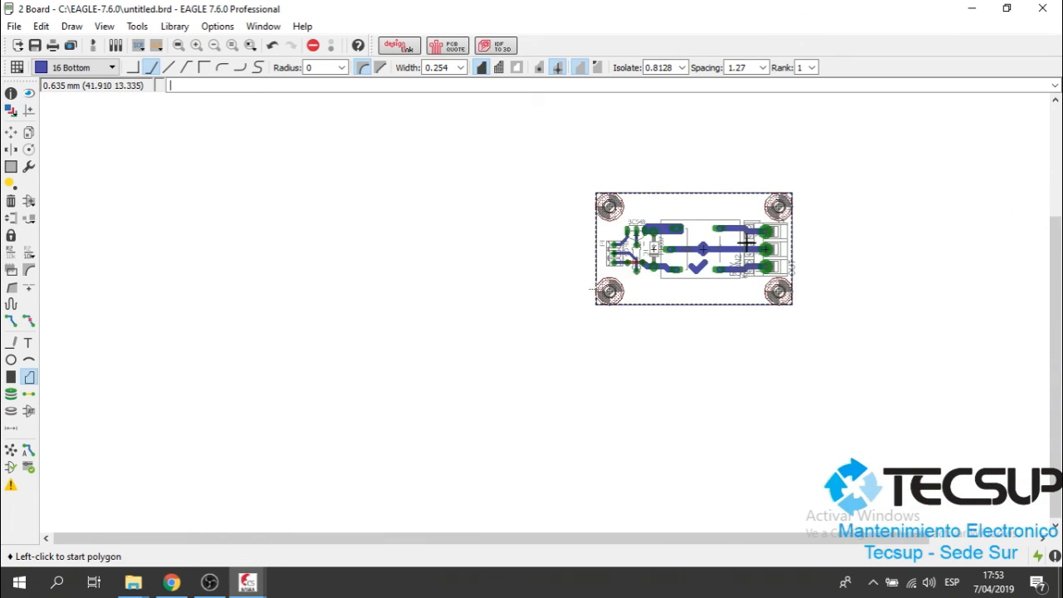
Run Ratsnest to fill the bottom polygon with copper and check the clearance around the pads and traces.
{"action": "scroll", "coordinate": [751, 241], "scroll_direction": "up", "scroll_amount": 4}
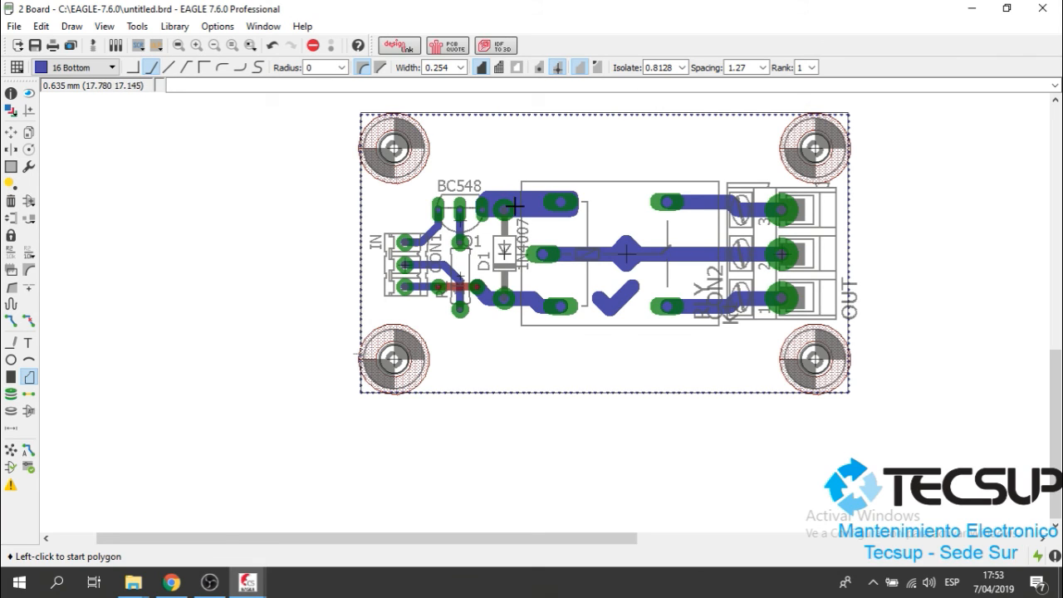
{"action": "left_click", "coordinate": [10, 451]}
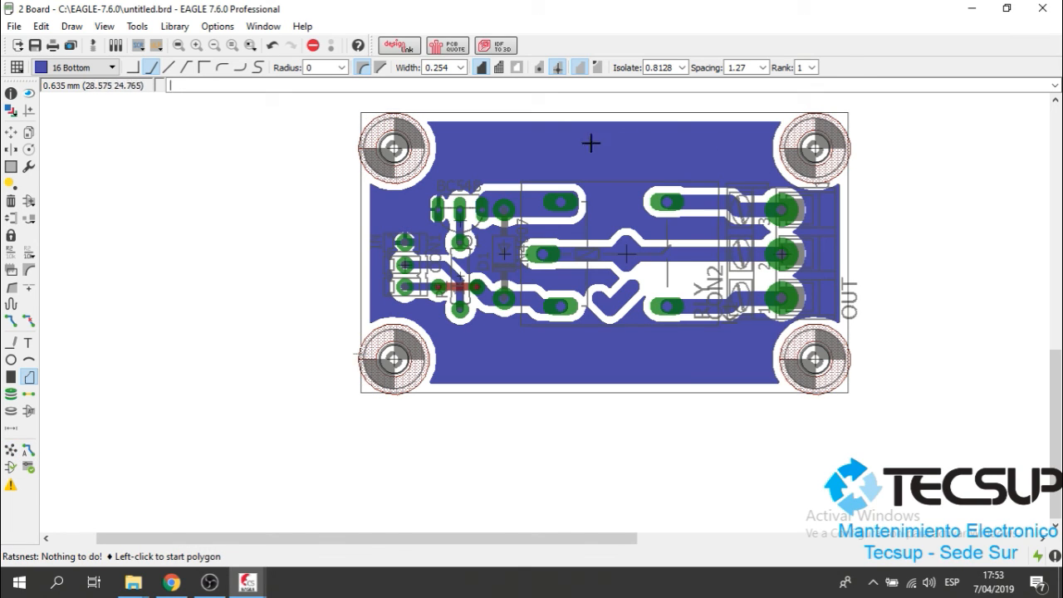
{"action": "scroll", "coordinate": [748, 191], "scroll_direction": "up", "scroll_amount": 5}
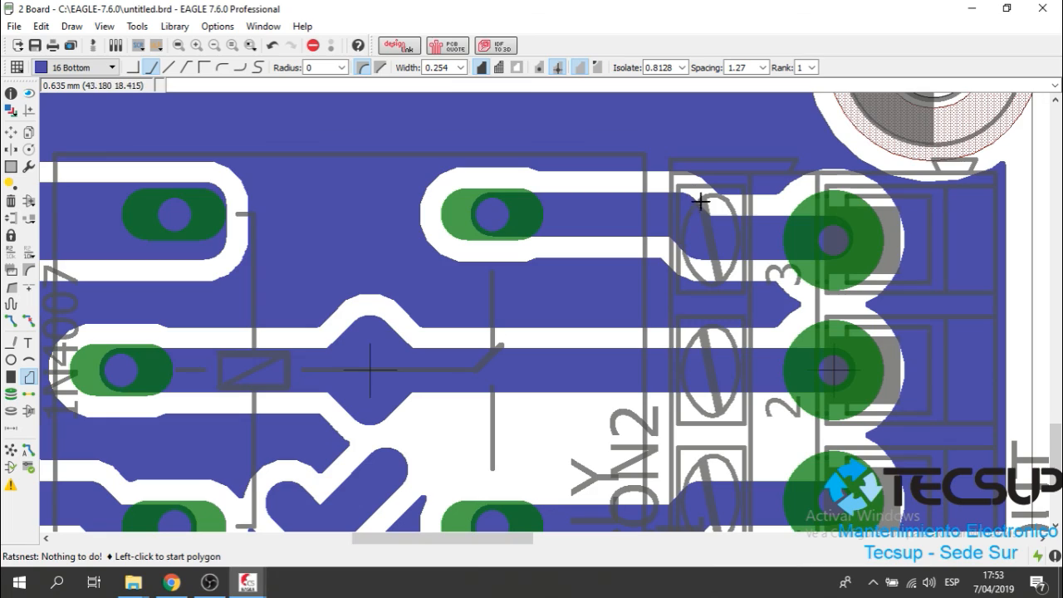
{"action": "scroll", "coordinate": [723, 207], "scroll_direction": "down", "scroll_amount": 5}
{"action": "scroll", "coordinate": [671, 249], "scroll_direction": "up", "scroll_amount": 5}
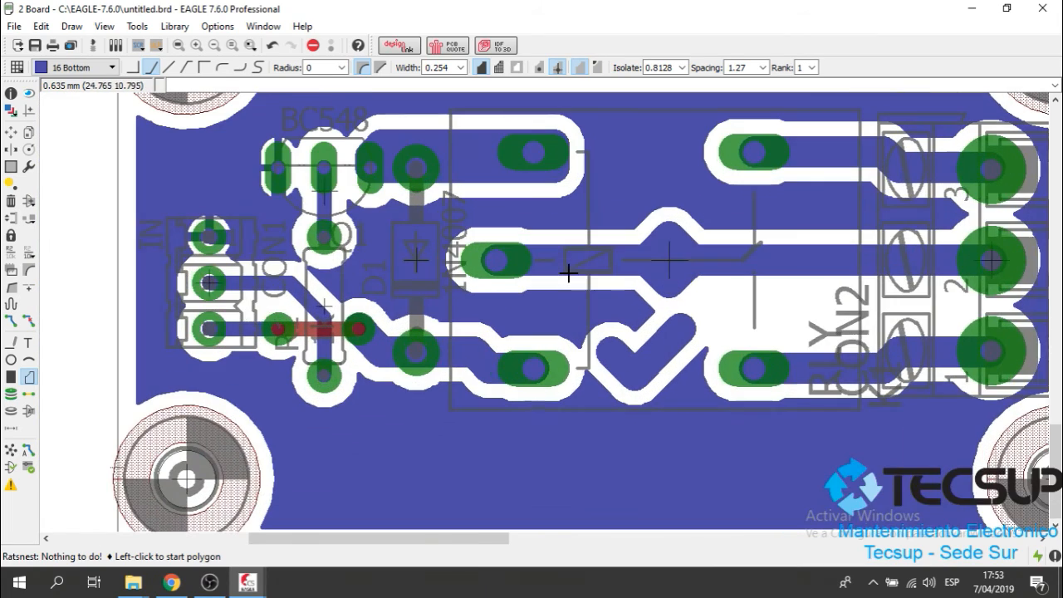
{"action": "scroll", "coordinate": [657, 284], "scroll_direction": "down", "scroll_amount": 5}
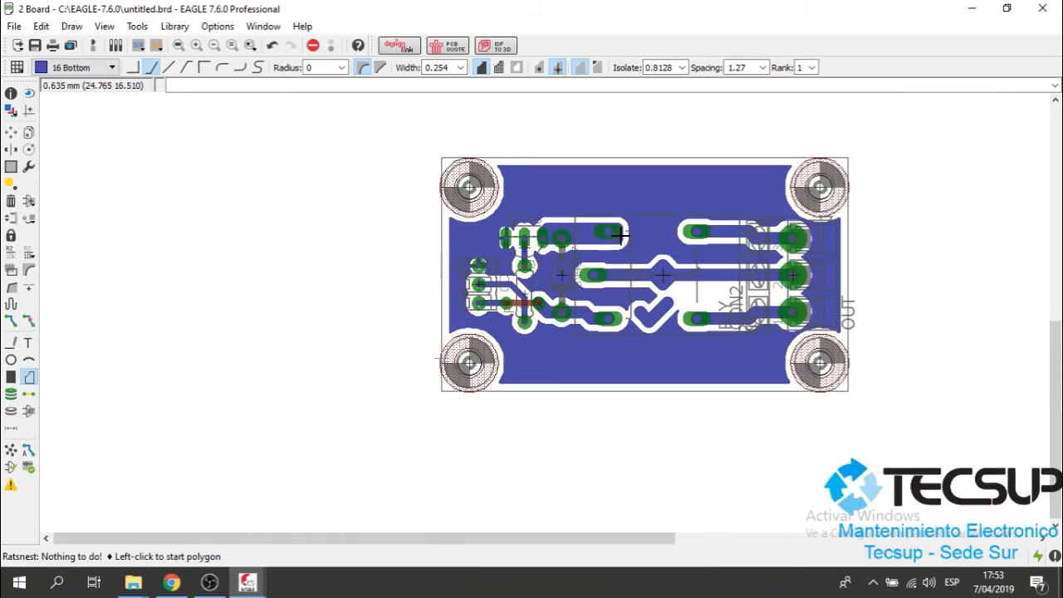
{"action": "scroll", "coordinate": [615, 229], "scroll_direction": "up", "scroll_amount": 3}
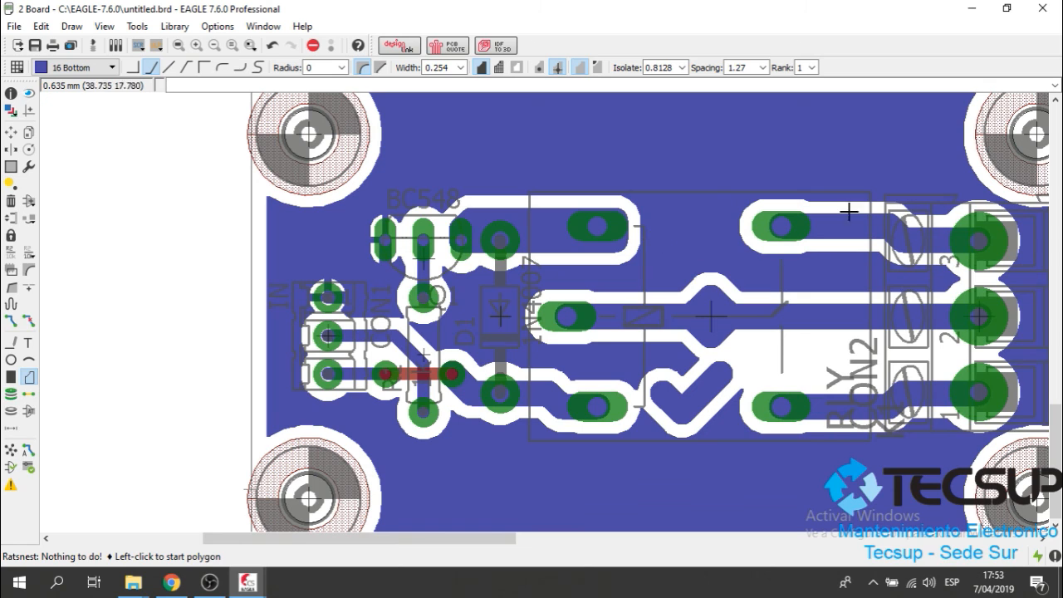
Change the bottom copper polygon's isolate distance to 1.016 mm.
{"action": "left_click", "coordinate": [30, 170]}
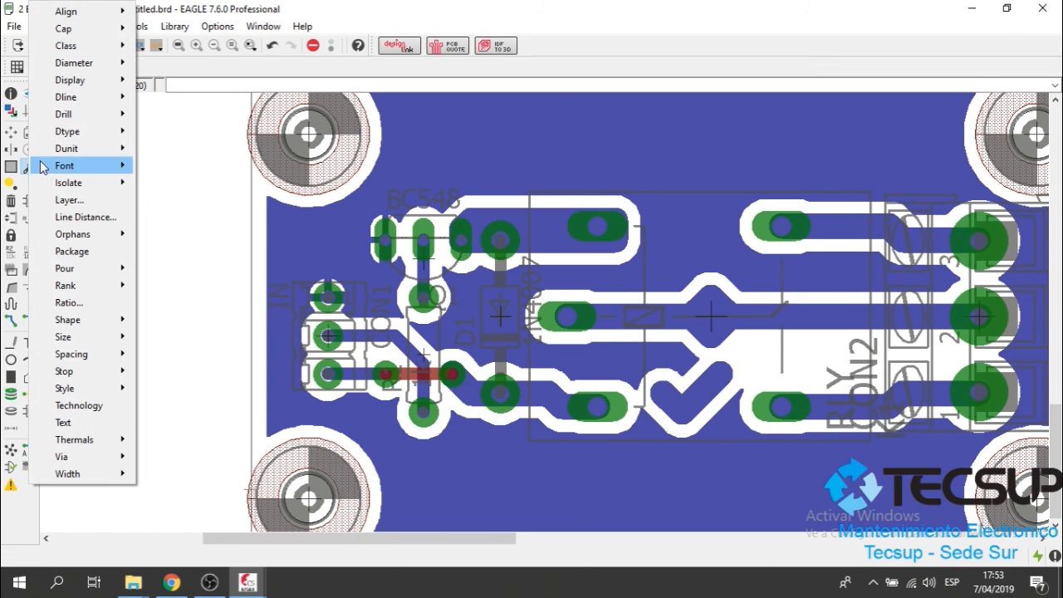
{"action": "mouse_move", "coordinate": [101, 188]}
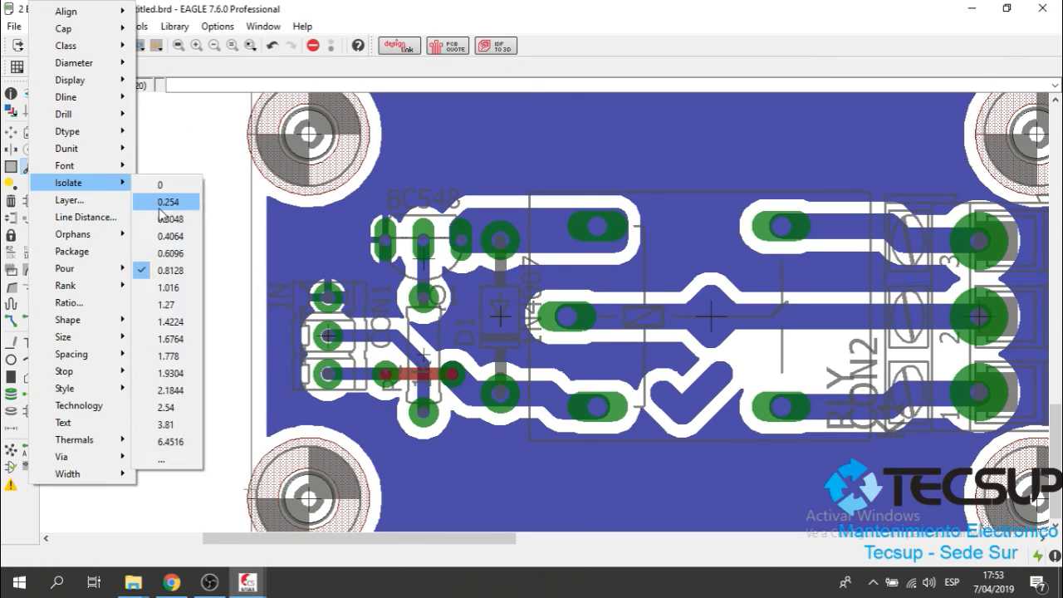
{"action": "left_click", "coordinate": [169, 289]}
{"action": "scroll", "coordinate": [585, 358], "scroll_direction": "down", "scroll_amount": 3}
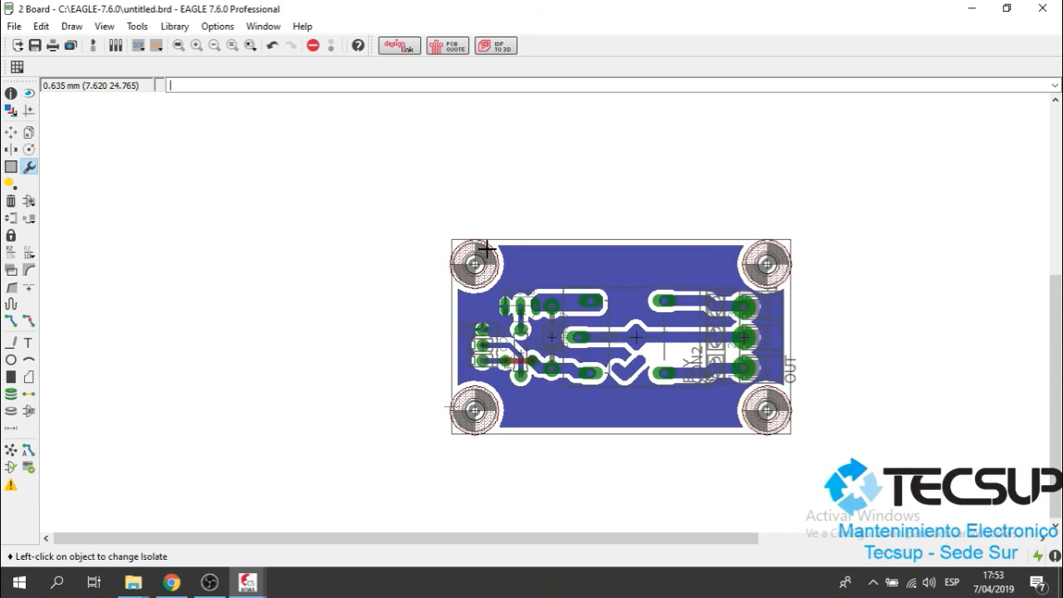
{"action": "scroll", "coordinate": [486, 248], "scroll_direction": "up", "scroll_amount": 2}
{"action": "scroll", "coordinate": [486, 247], "scroll_direction": "up", "scroll_amount": 2}
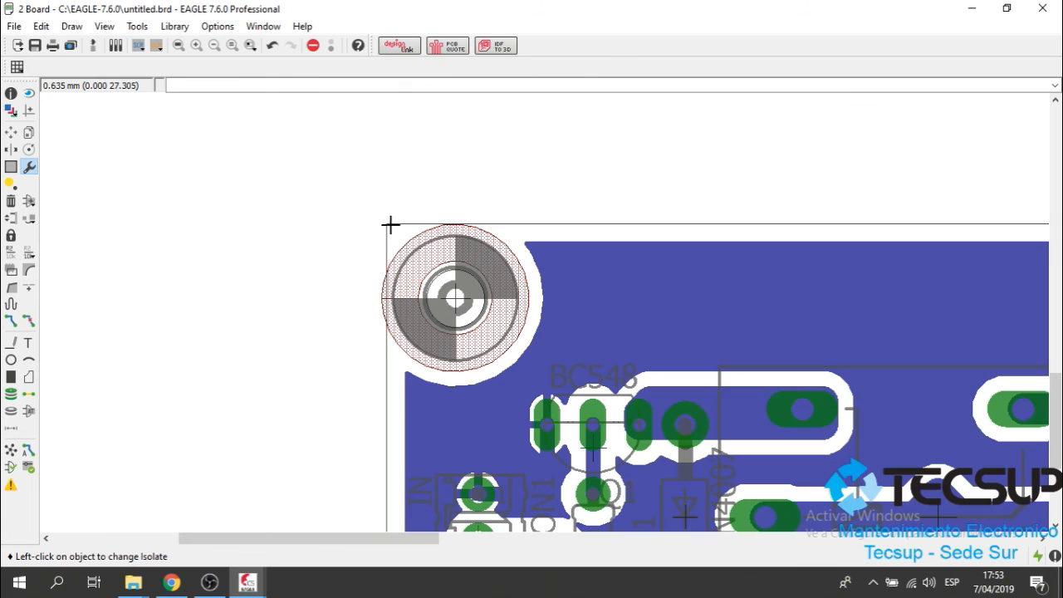
{"action": "scroll", "coordinate": [389, 236], "scroll_direction": "down", "scroll_amount": 2}
{"action": "scroll", "coordinate": [389, 236], "scroll_direction": "up", "scroll_amount": 1}
{"action": "scroll", "coordinate": [389, 236], "scroll_direction": "down", "scroll_amount": 2}
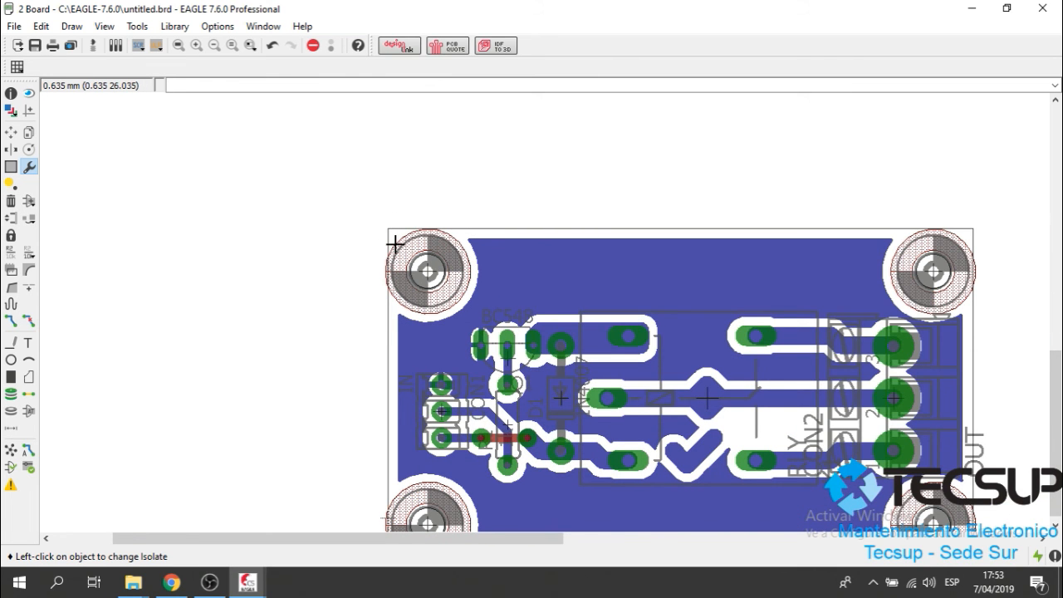
{"action": "scroll", "coordinate": [396, 243], "scroll_direction": "up", "scroll_amount": 3}
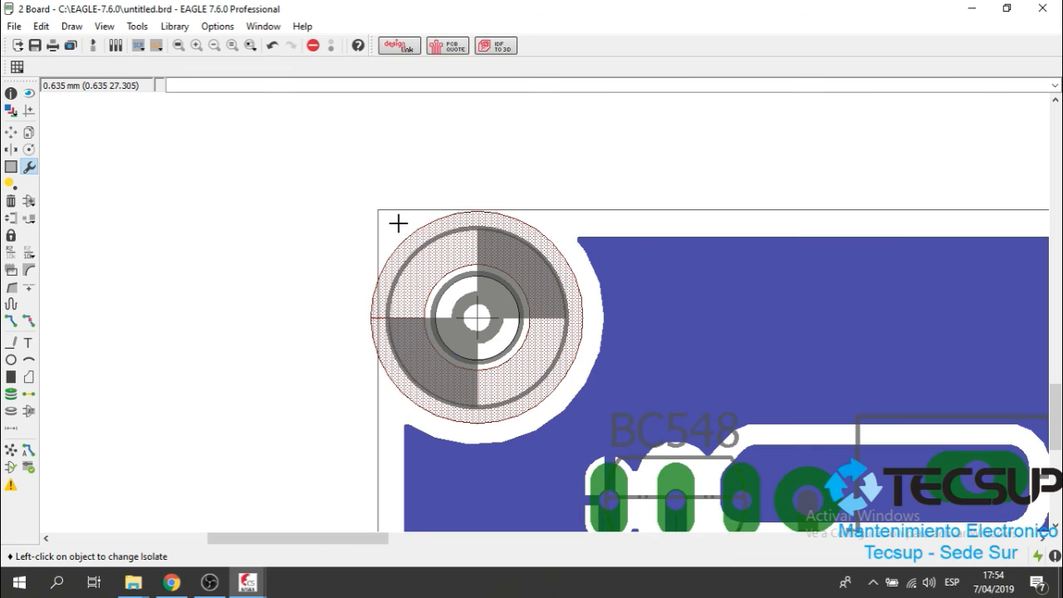
{"action": "scroll", "coordinate": [468, 151], "scroll_direction": "down", "scroll_amount": 3}
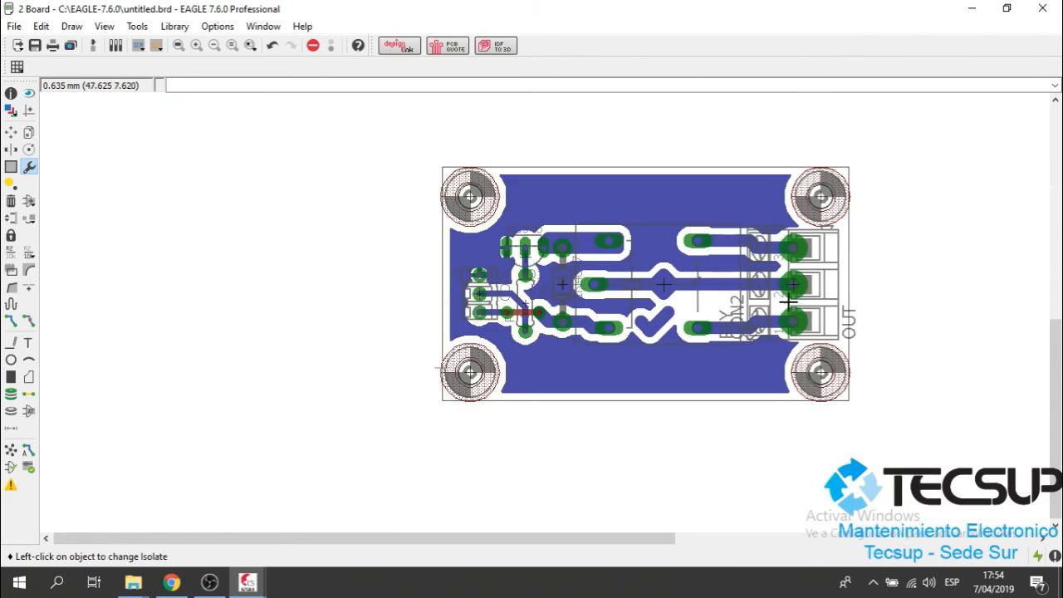
Examine the widened copper clearance around the output connector pads and the relay contact traces.
{"action": "scroll", "coordinate": [787, 318], "scroll_direction": "up", "scroll_amount": 3}
{"action": "scroll", "coordinate": [776, 290], "scroll_direction": "down", "scroll_amount": 2}
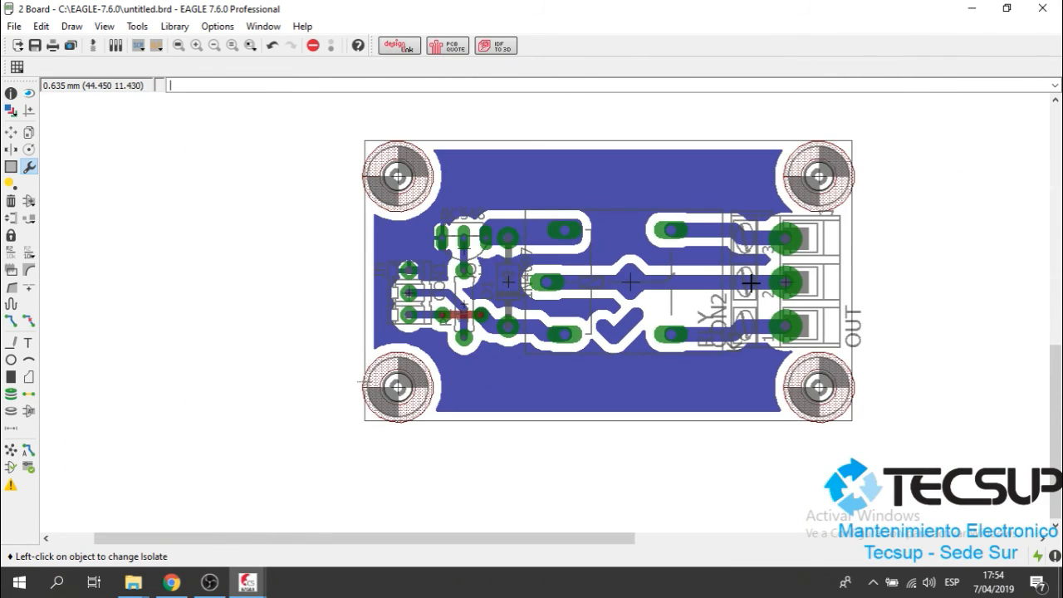
{"action": "scroll", "coordinate": [751, 283], "scroll_direction": "up", "scroll_amount": 3}
{"action": "scroll", "coordinate": [737, 214], "scroll_direction": "down", "scroll_amount": 1}
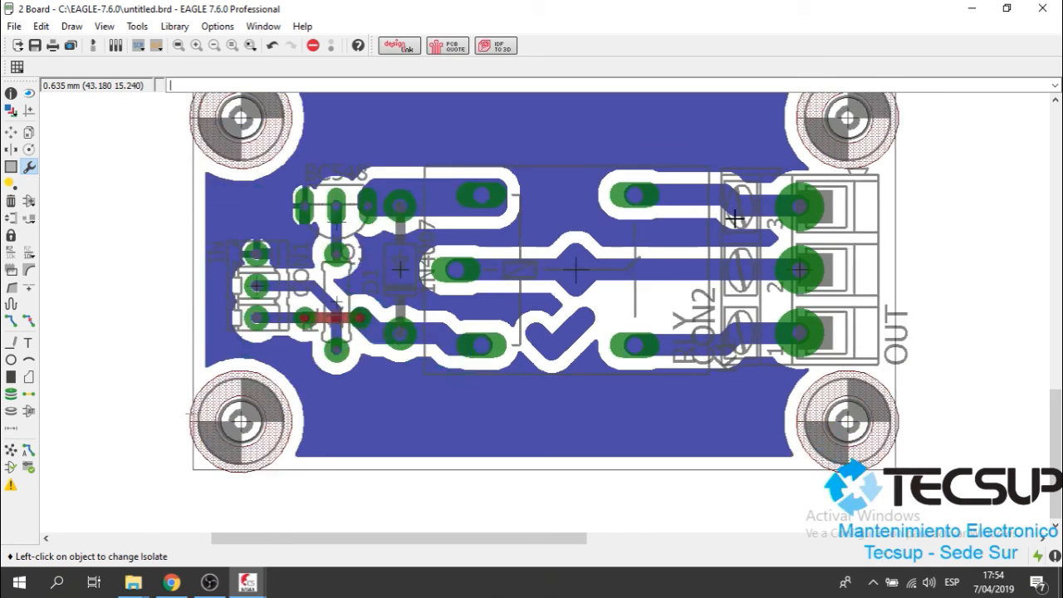
{"action": "scroll", "coordinate": [736, 217], "scroll_direction": "down", "scroll_amount": 1}
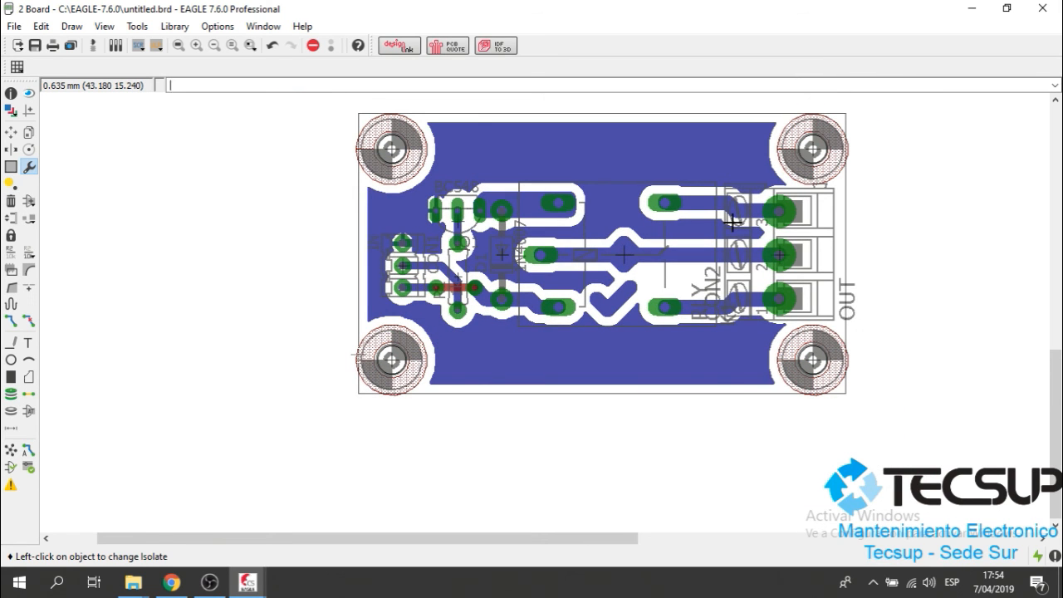
{"action": "scroll", "coordinate": [722, 209], "scroll_direction": "down", "scroll_amount": 3}
{"action": "scroll", "coordinate": [633, 213], "scroll_direction": "up", "scroll_amount": 4}
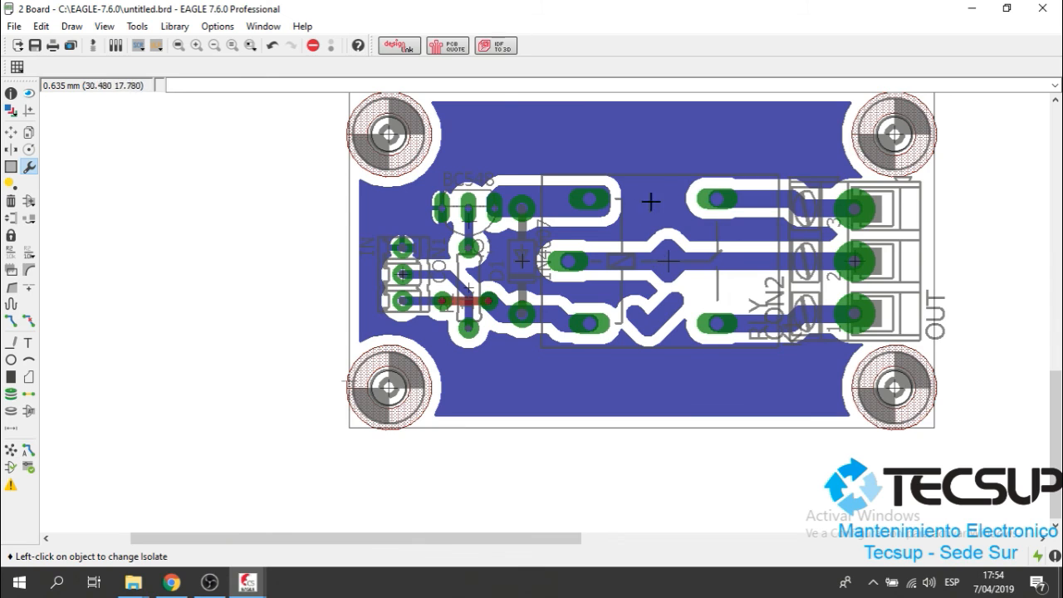
{"action": "scroll", "coordinate": [630, 239], "scroll_direction": "down", "scroll_amount": 2}
{"action": "scroll", "coordinate": [631, 239], "scroll_direction": "up", "scroll_amount": 2}
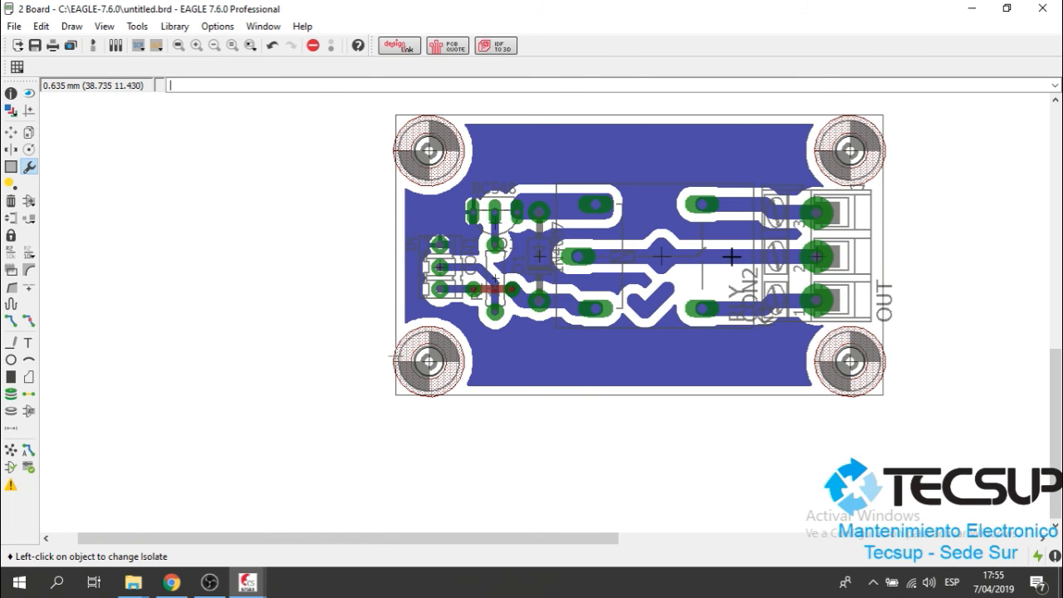
{"action": "scroll", "coordinate": [731, 258], "scroll_direction": "up", "scroll_amount": 2}
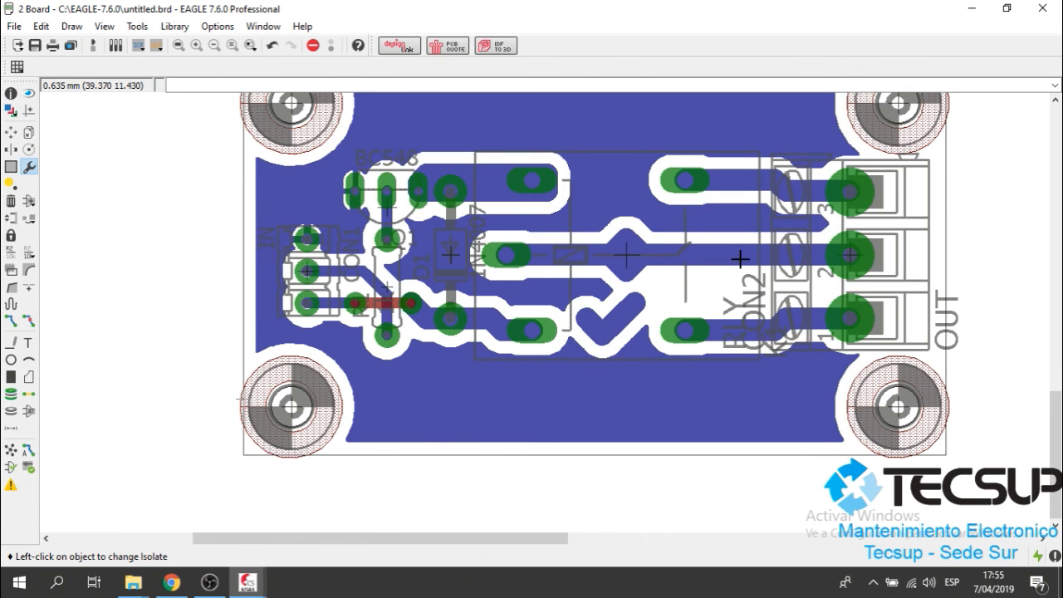
{"action": "scroll", "coordinate": [739, 259], "scroll_direction": "down", "scroll_amount": 1}
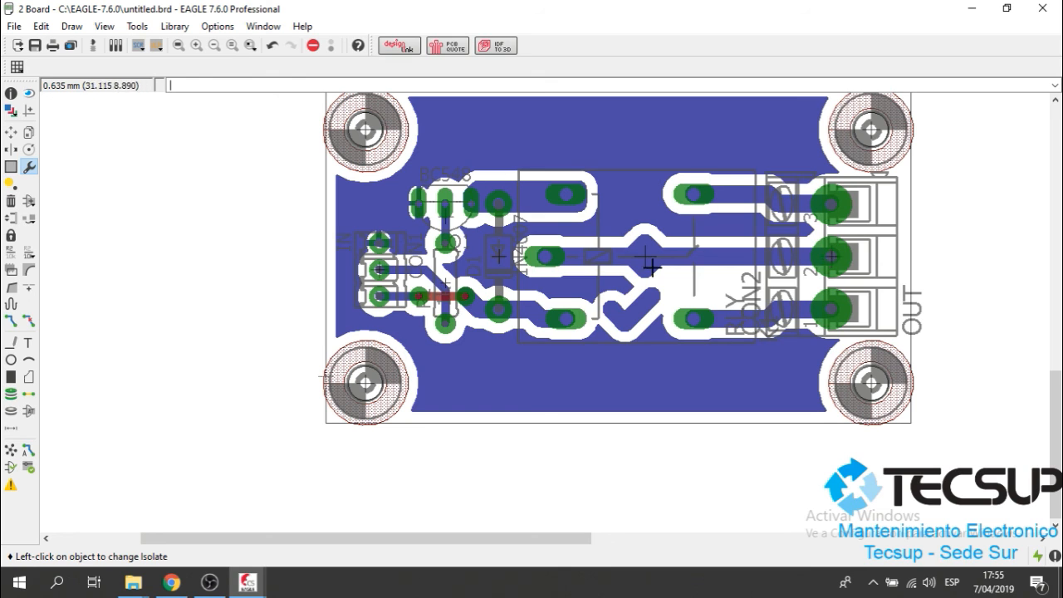
Examine the copper fill around the input connector, resistor, transistor and diode, including the top-layer jumper.
{"action": "scroll", "coordinate": [448, 313], "scroll_direction": "up", "scroll_amount": 3}
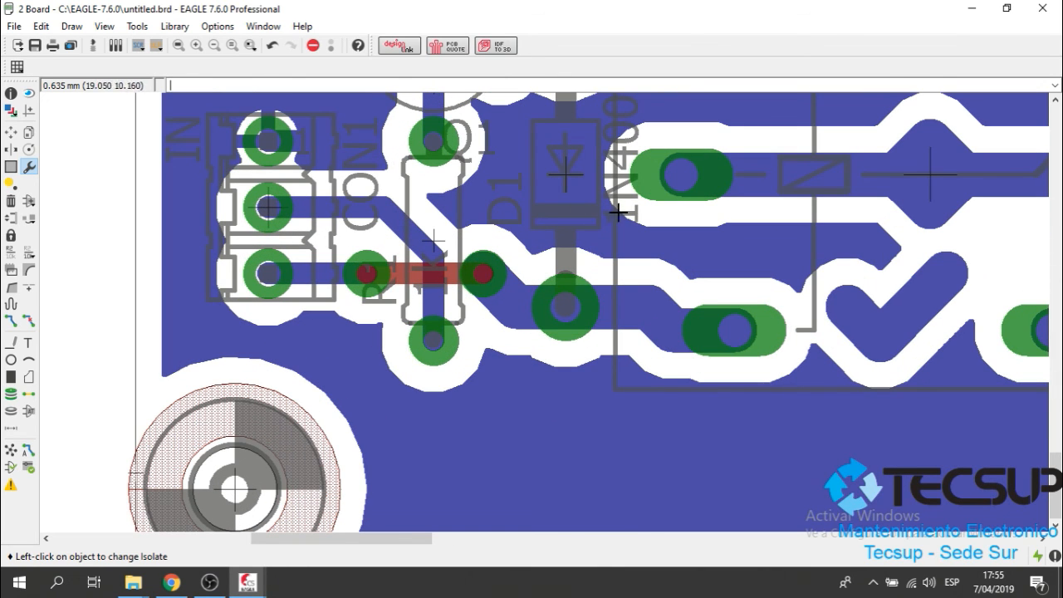
{"action": "scroll", "coordinate": [618, 208], "scroll_direction": "down", "scroll_amount": 4}
{"action": "scroll", "coordinate": [475, 276], "scroll_direction": "up", "scroll_amount": 3}
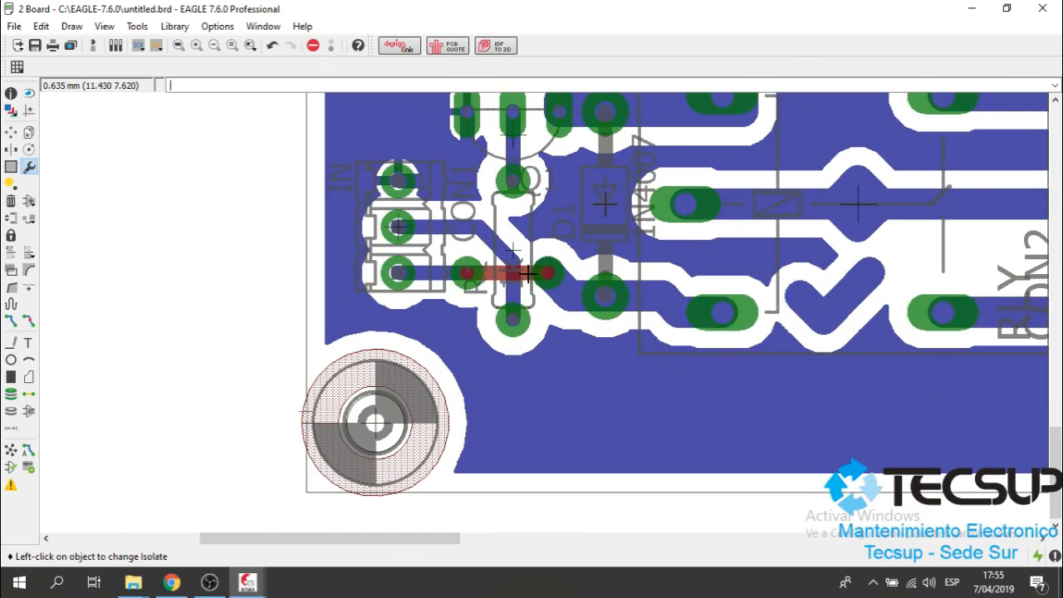
{"action": "scroll", "coordinate": [548, 274], "scroll_direction": "down", "scroll_amount": 4}
{"action": "scroll", "coordinate": [549, 270], "scroll_direction": "up", "scroll_amount": 3}
{"action": "scroll", "coordinate": [548, 270], "scroll_direction": "up", "scroll_amount": 2}
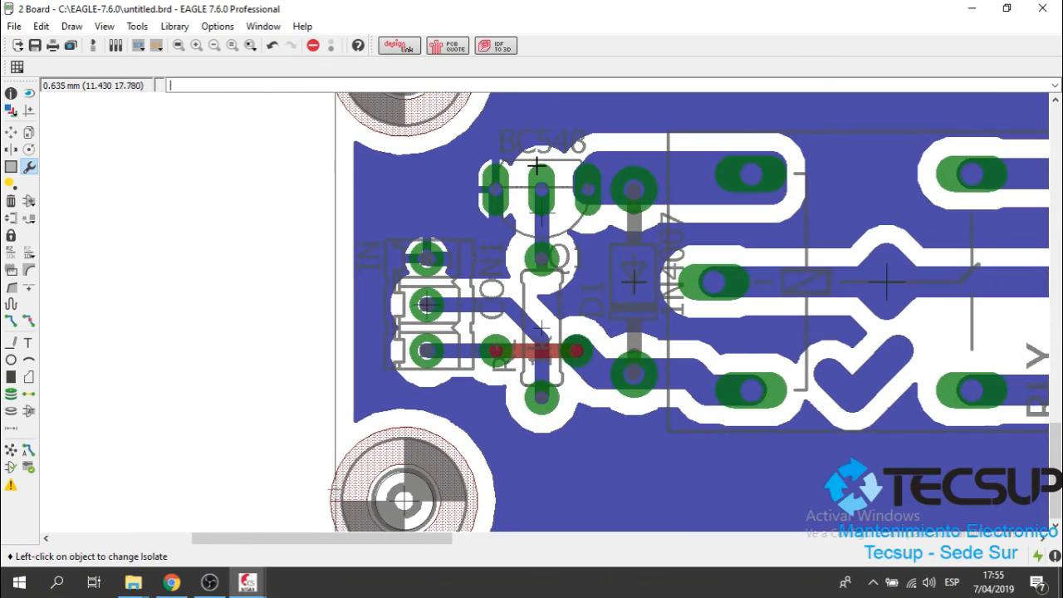
{"action": "scroll", "coordinate": [532, 264], "scroll_direction": "down", "scroll_amount": 1}
{"action": "scroll", "coordinate": [568, 276], "scroll_direction": "down", "scroll_amount": 2}
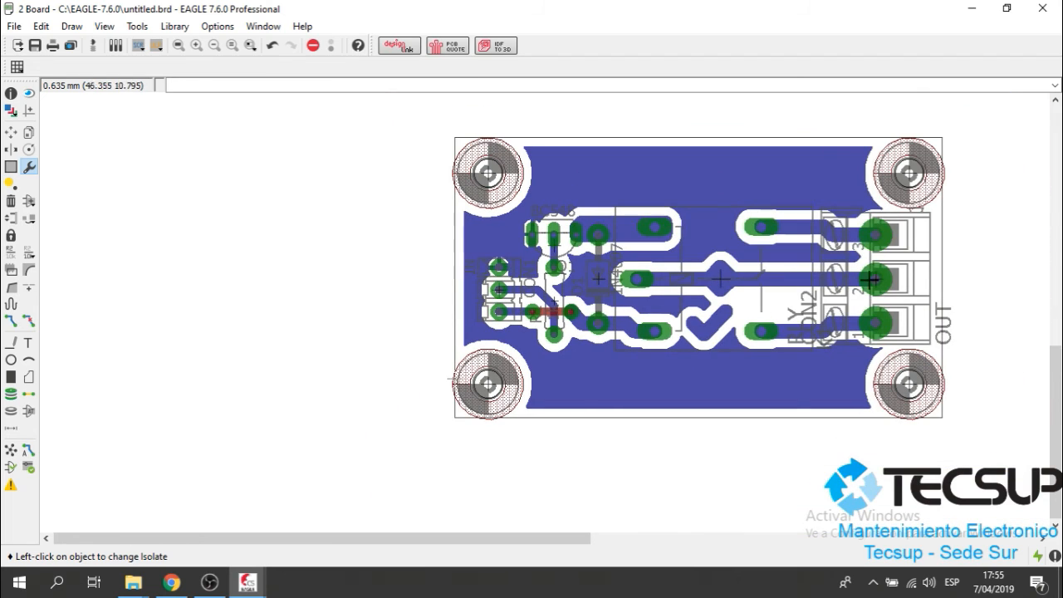
{"action": "scroll", "coordinate": [568, 297], "scroll_direction": "up", "scroll_amount": 2}
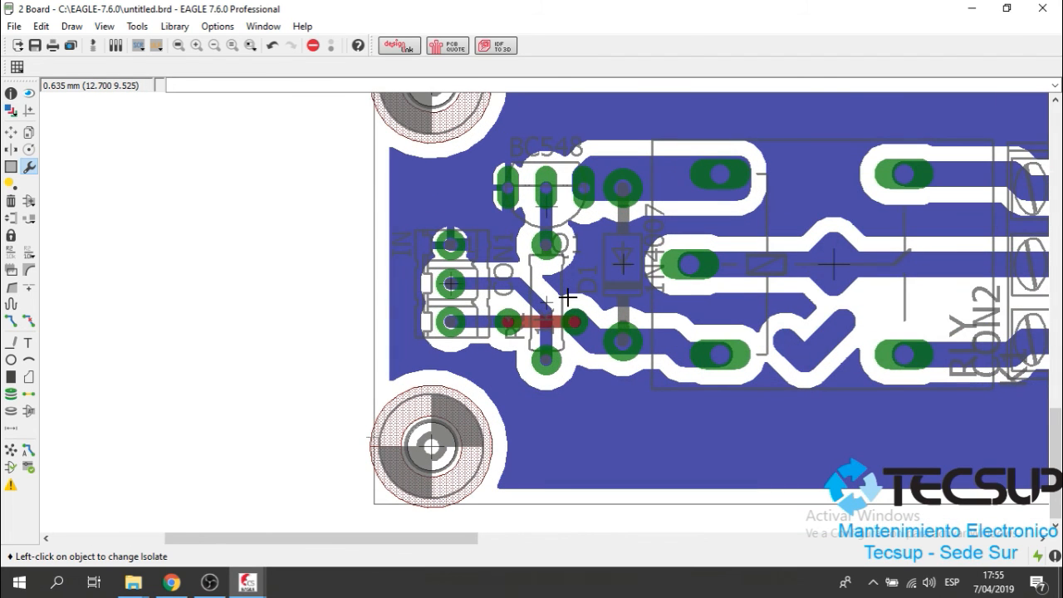
{"action": "scroll", "coordinate": [516, 226], "scroll_direction": "down", "scroll_amount": 2}
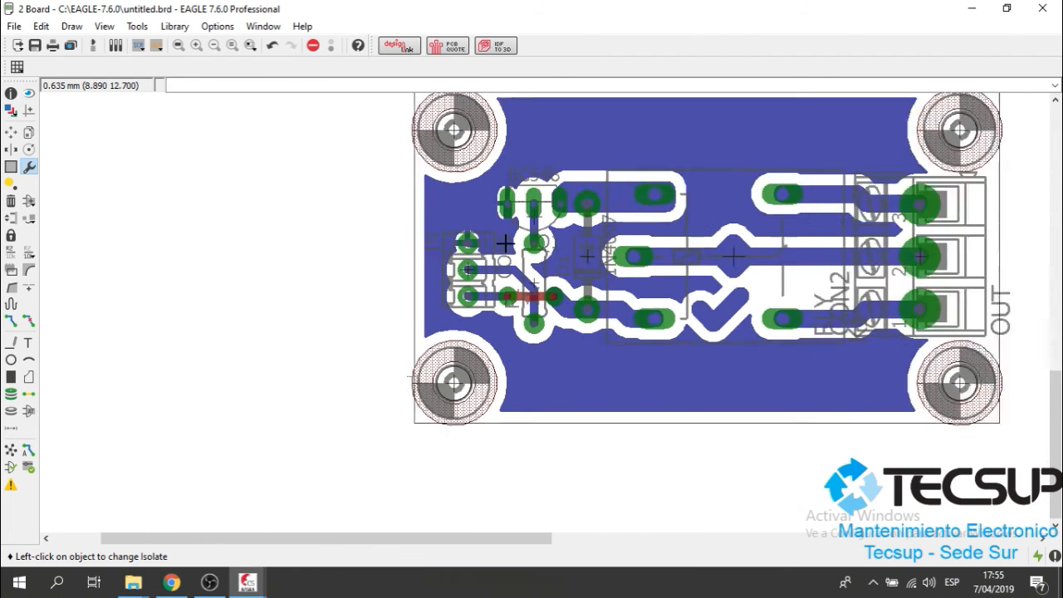
{"action": "scroll", "coordinate": [688, 278], "scroll_direction": "down", "scroll_amount": 1}
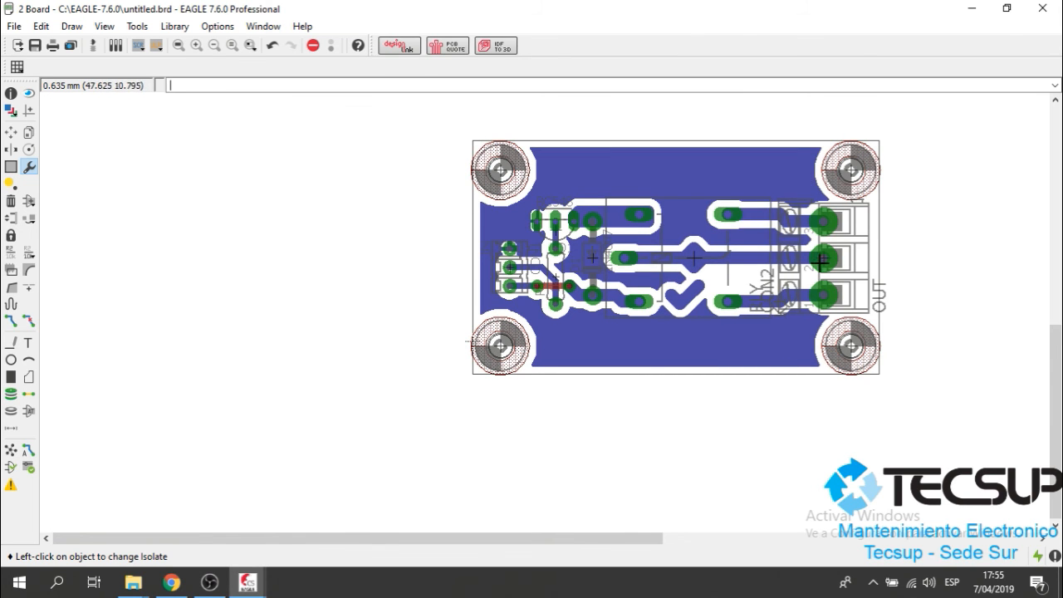
Examine the copper isolation along the central trace from the relay to the output connector's middle pad.
{"action": "scroll", "coordinate": [827, 254], "scroll_direction": "up", "scroll_amount": 3}
{"action": "scroll", "coordinate": [831, 249], "scroll_direction": "up", "scroll_amount": 3}
{"action": "scroll", "coordinate": [853, 249], "scroll_direction": "down", "scroll_amount": 5}
{"action": "scroll", "coordinate": [582, 254], "scroll_direction": "up", "scroll_amount": 5}
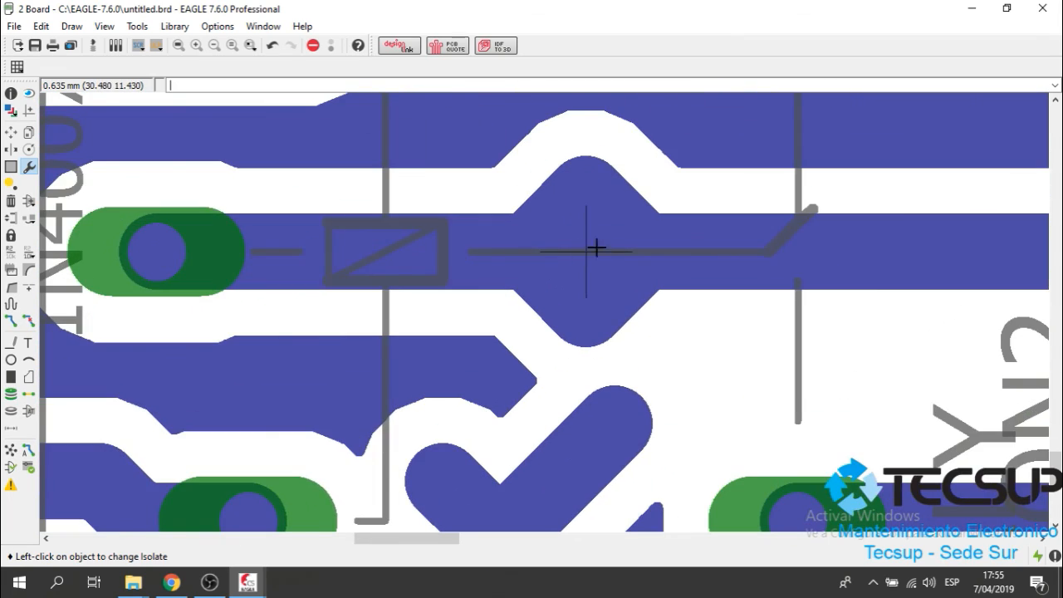
{"action": "scroll", "coordinate": [688, 274], "scroll_direction": "down", "scroll_amount": 3}
{"action": "scroll", "coordinate": [688, 274], "scroll_direction": "down", "scroll_amount": 2}
{"action": "scroll", "coordinate": [404, 257], "scroll_direction": "down", "scroll_amount": 2}
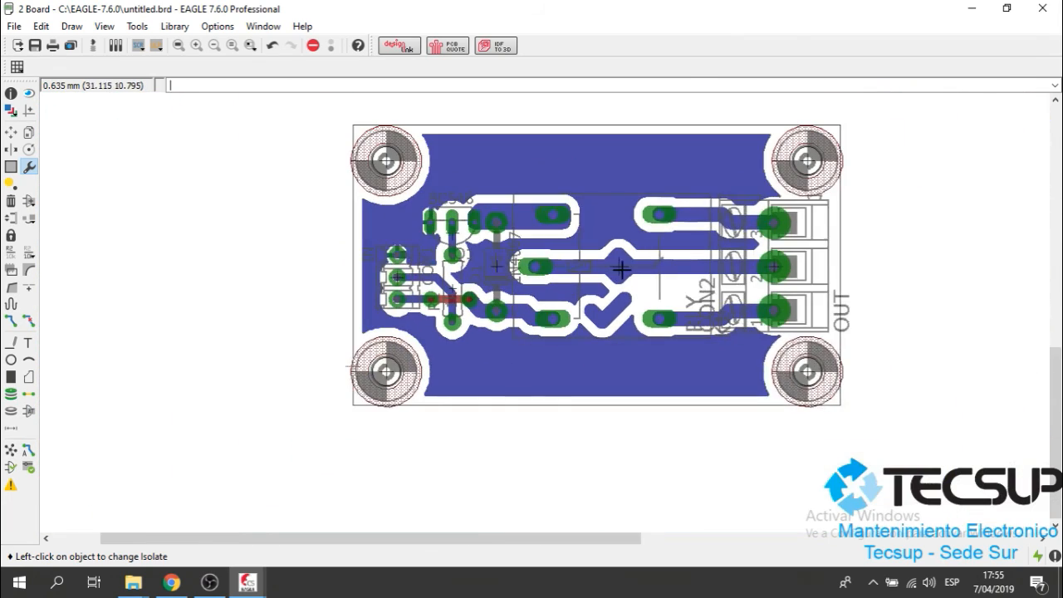
{"action": "scroll", "coordinate": [514, 264], "scroll_direction": "up", "scroll_amount": 2}
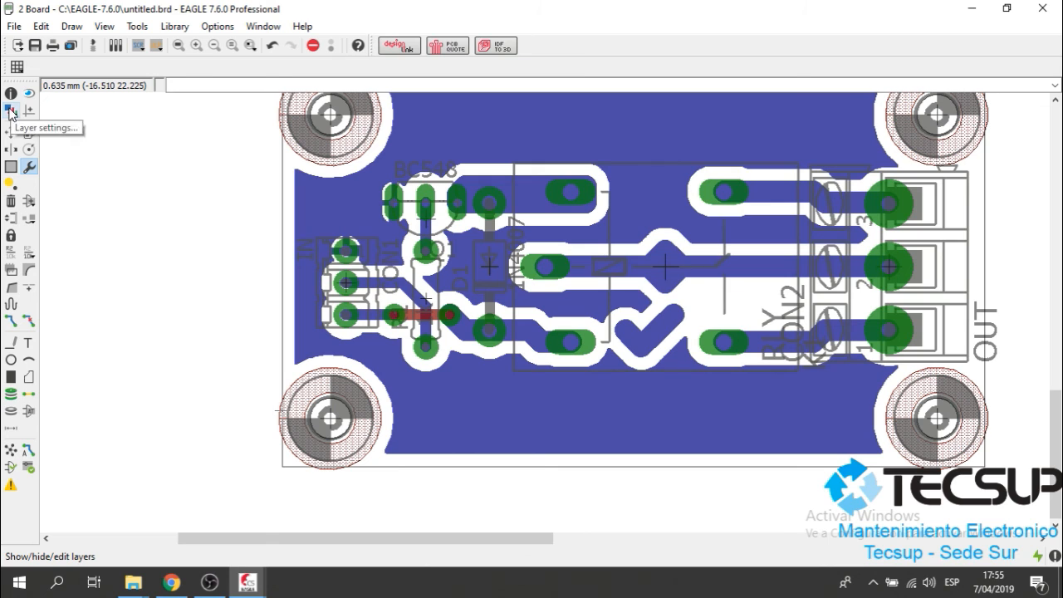
Deselect every layer in the layer settings and apply it to hide the whole board.
{"action": "left_click", "coordinate": [10, 110]}
{"action": "left_click_drag", "start_coordinate": [105, 22], "coordinate": [548, 131]}
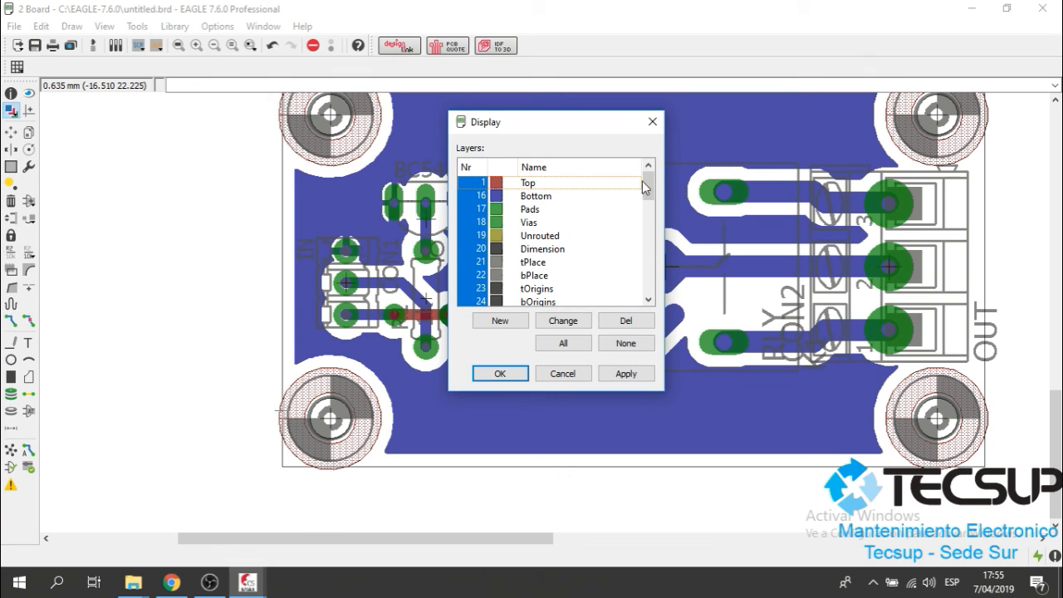
{"action": "left_click_drag", "start_coordinate": [646, 182], "coordinate": [652, 162]}
{"action": "left_click", "coordinate": [626, 344]}
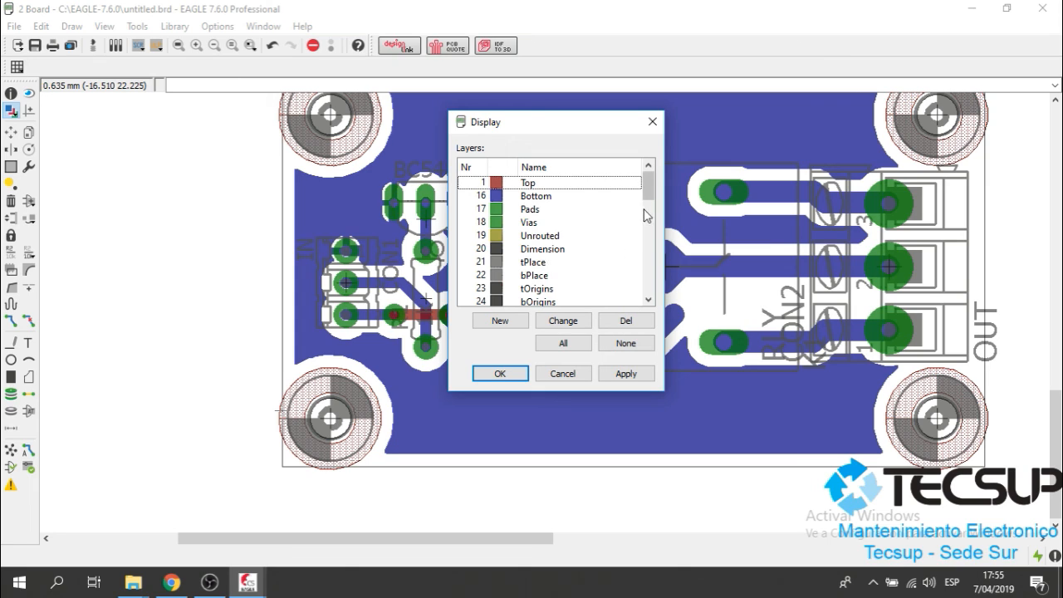
{"action": "left_click", "coordinate": [613, 376]}
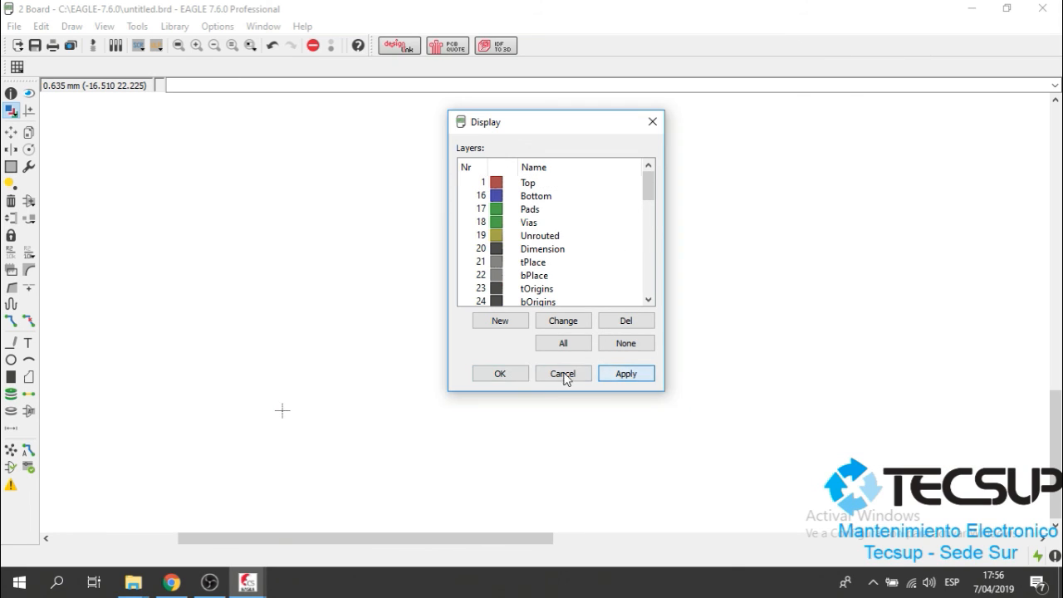
{"action": "left_click", "coordinate": [500, 373]}
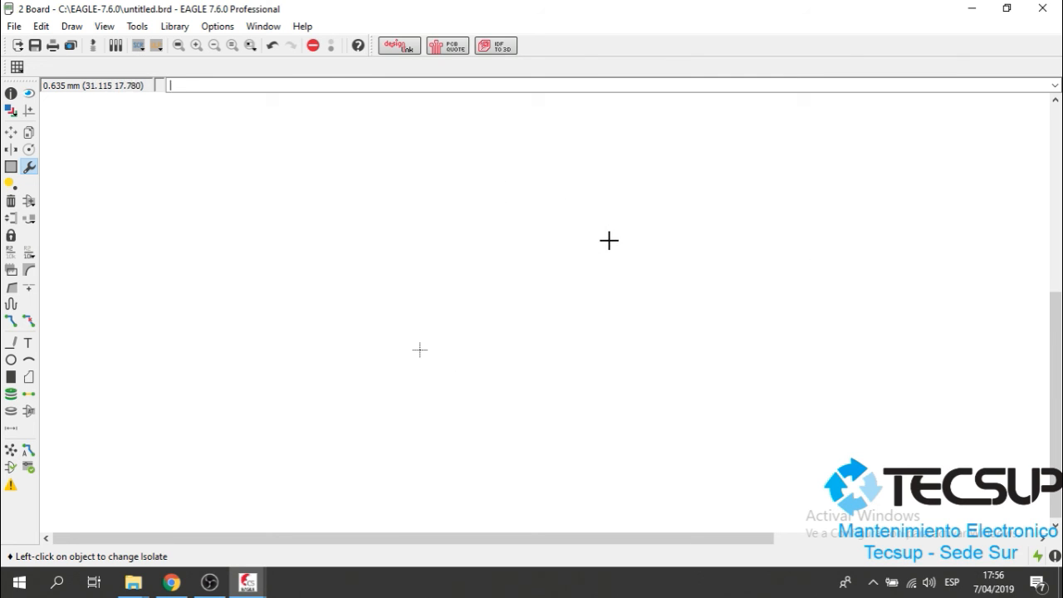
Turn all board layers back on in the layer settings.
{"action": "left_click", "coordinate": [11, 109]}
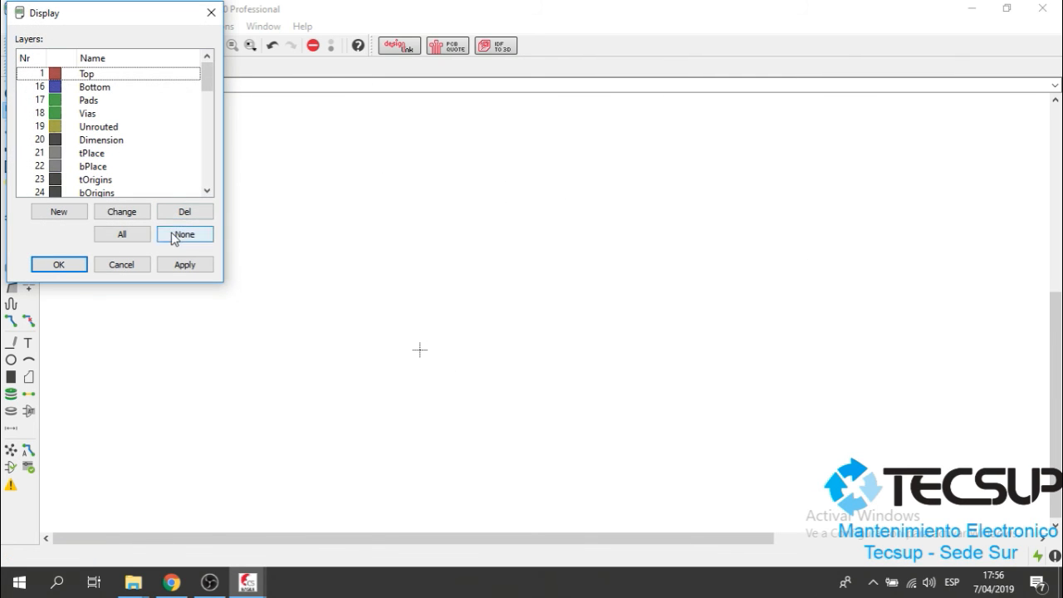
{"action": "left_click", "coordinate": [124, 235]}
{"action": "left_click", "coordinate": [73, 268]}
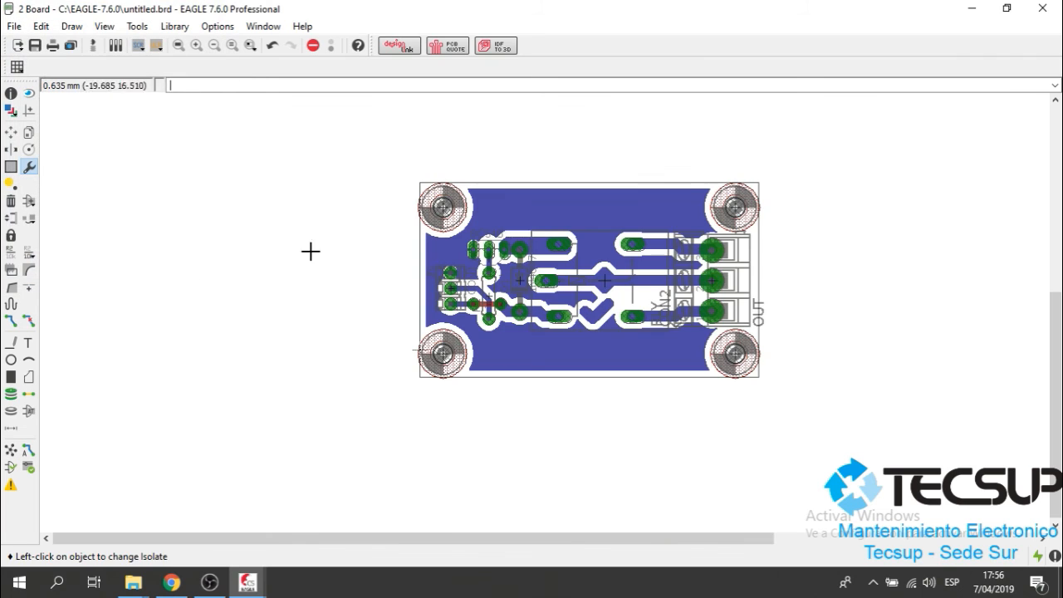
Display only the Bottom, Pads, Vias and Dimension layers of the board.
{"action": "left_click", "coordinate": [11, 110]}
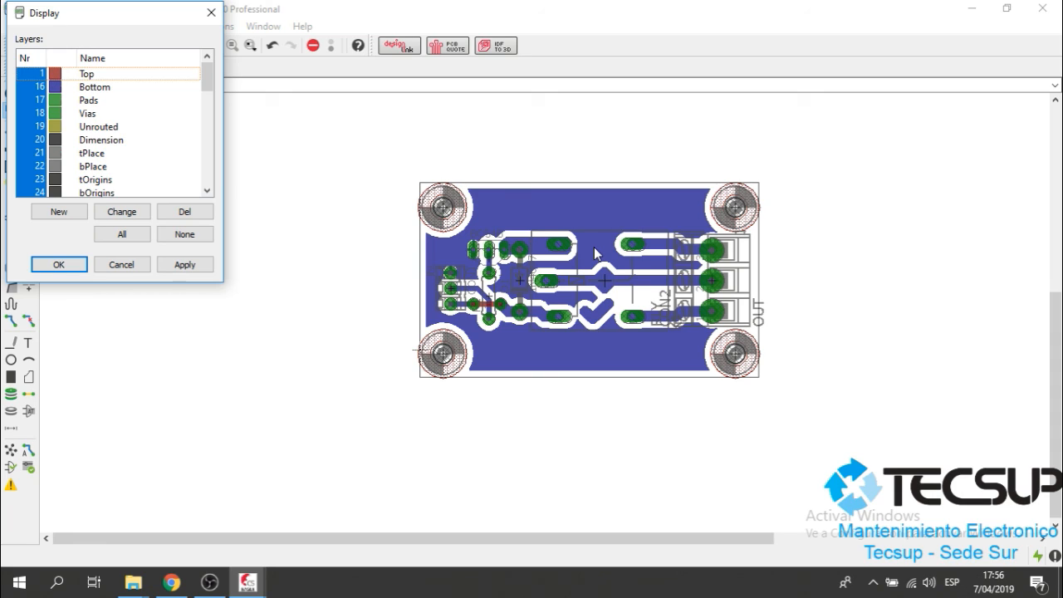
{"action": "left_click", "coordinate": [184, 236]}
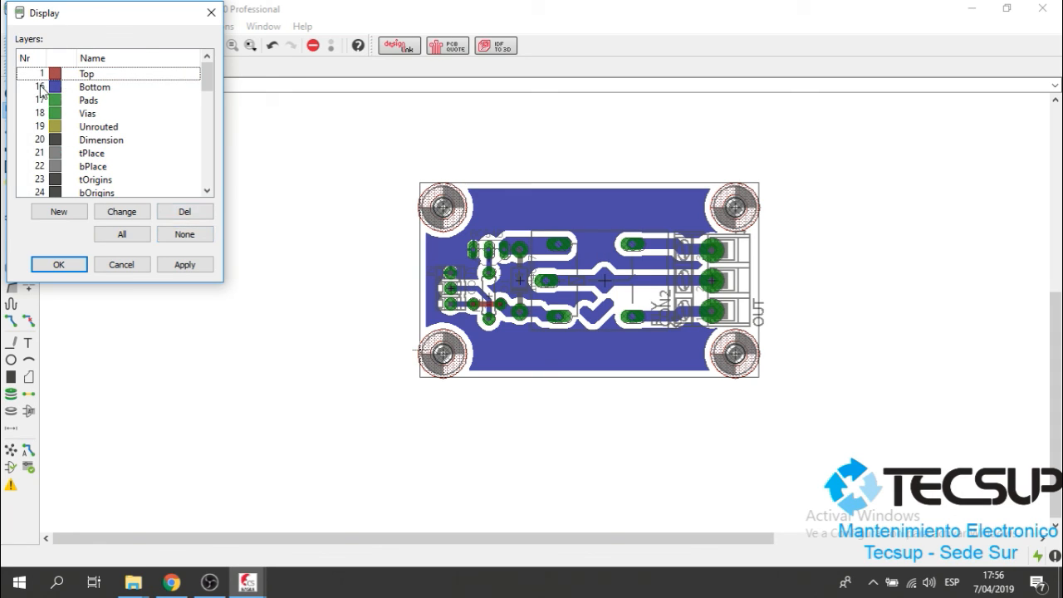
{"action": "left_click", "coordinate": [39, 88]}
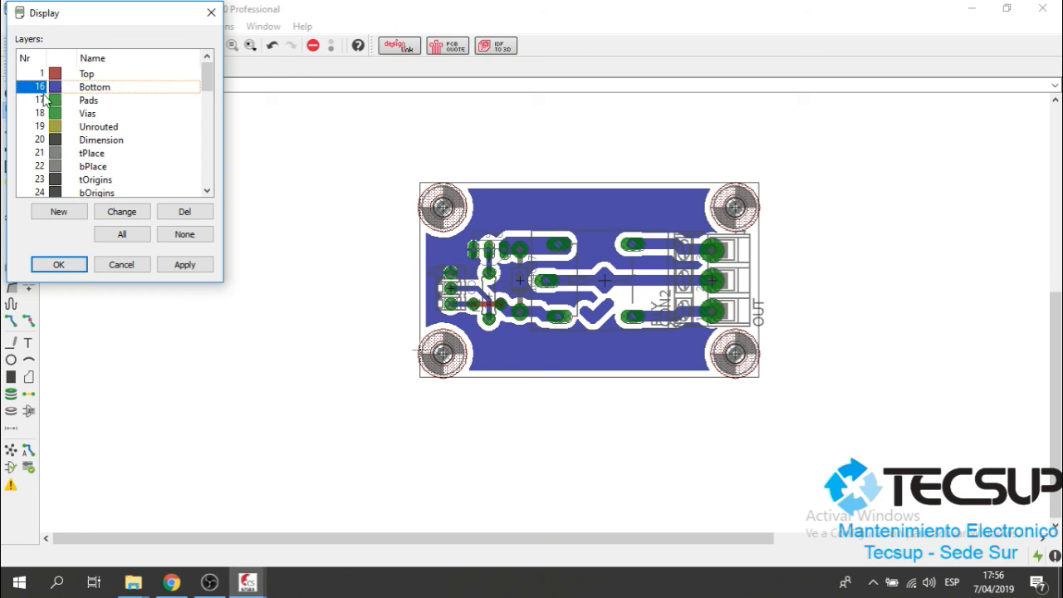
{"action": "left_click", "coordinate": [40, 100]}
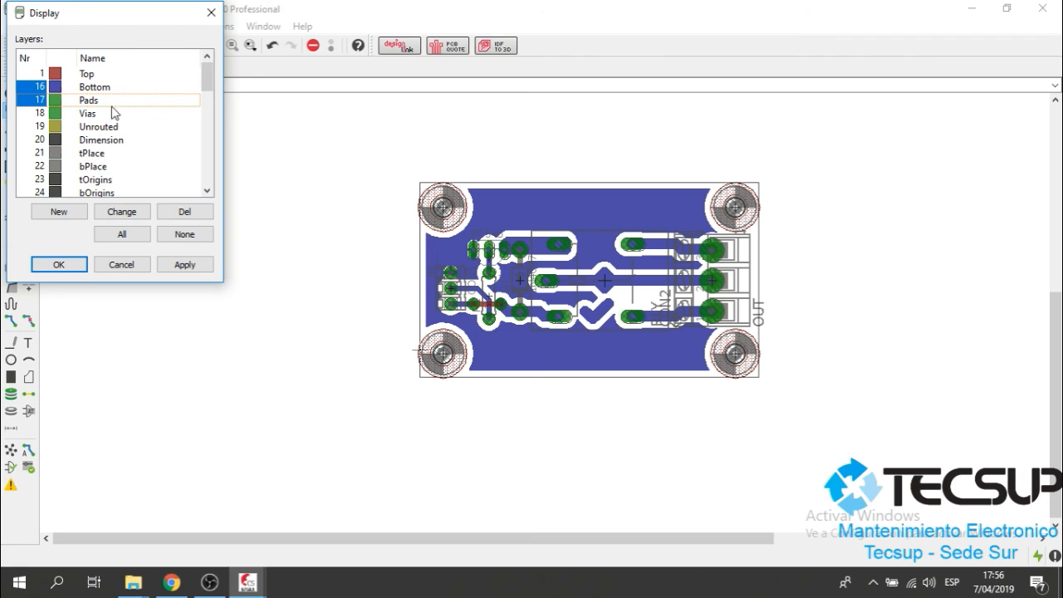
{"action": "left_click", "coordinate": [38, 114]}
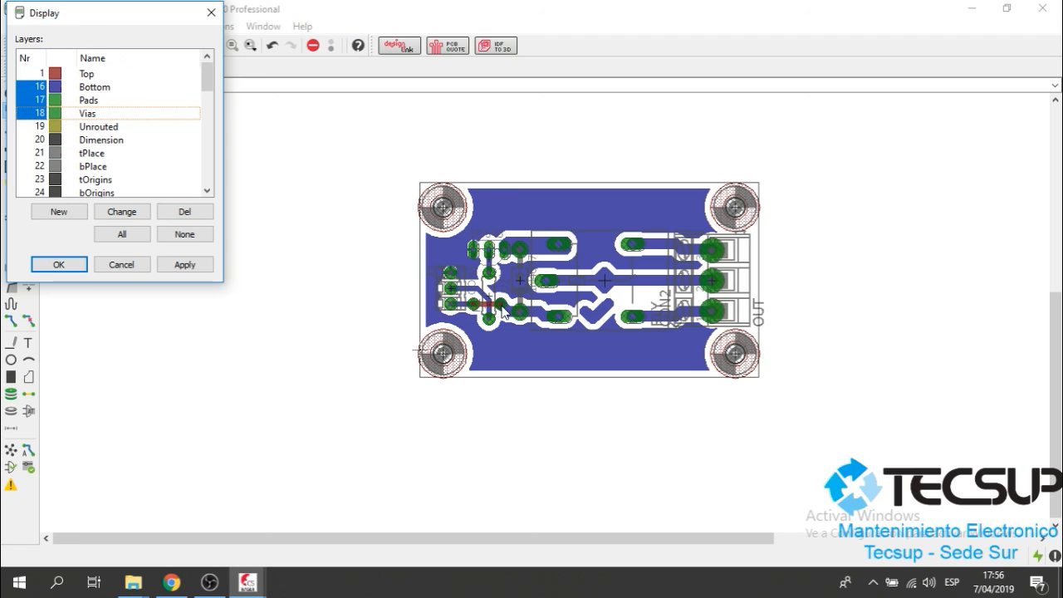
{"action": "left_click", "coordinate": [39, 142]}
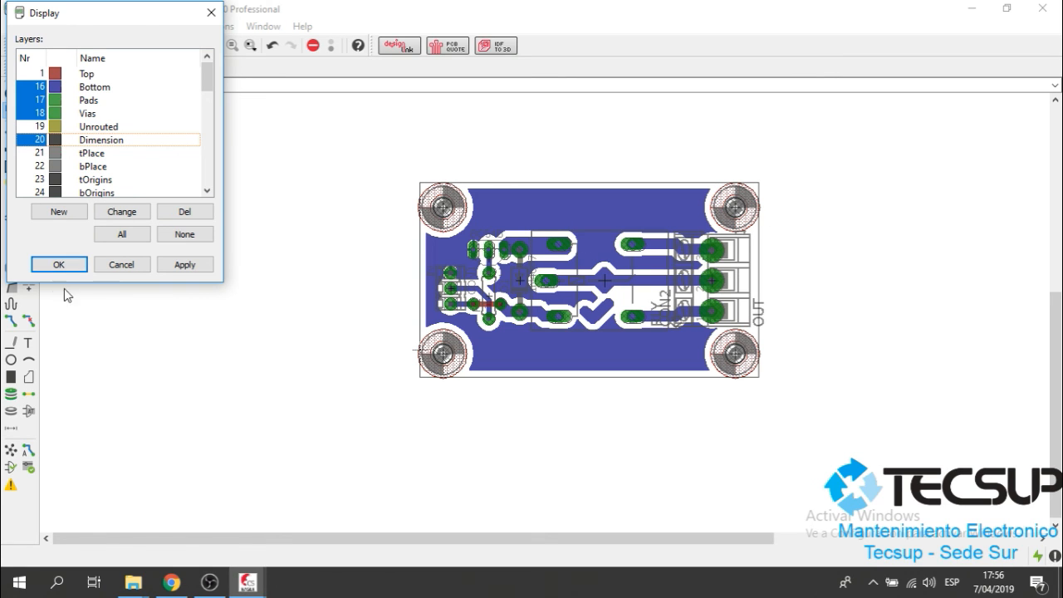
{"action": "left_click", "coordinate": [56, 264]}
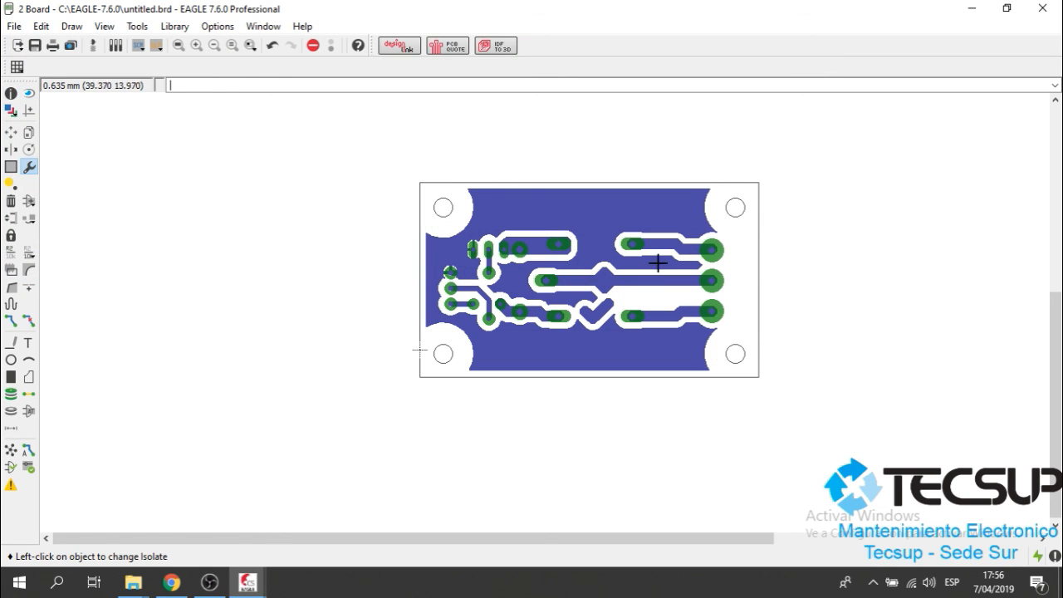
{"action": "scroll", "coordinate": [657, 263], "scroll_direction": "up", "scroll_amount": 2}
{"action": "scroll", "coordinate": [657, 263], "scroll_direction": "up", "scroll_amount": 1}
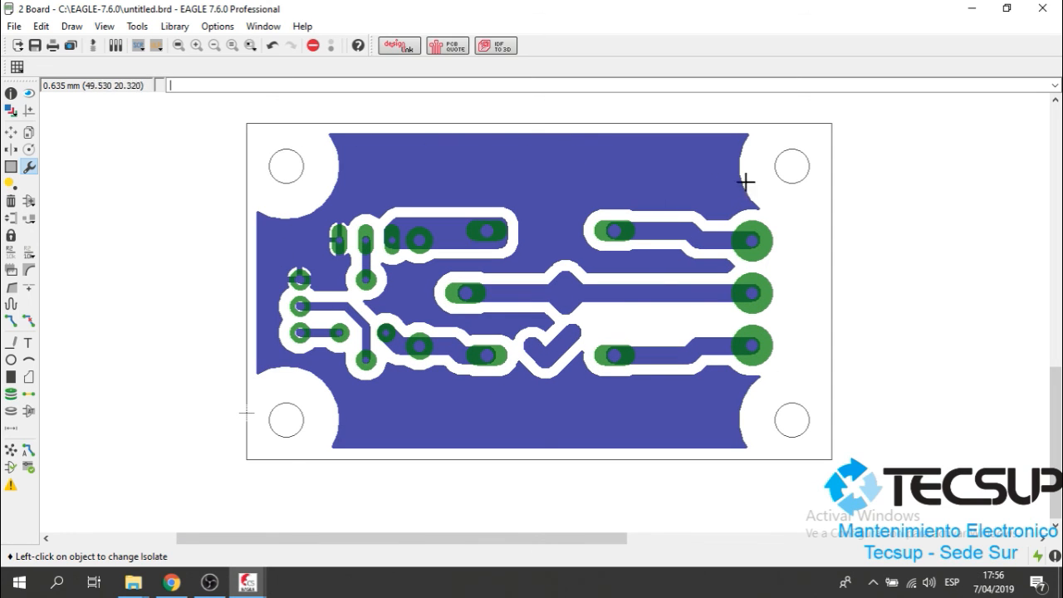
{"action": "scroll", "coordinate": [646, 242], "scroll_direction": "down", "scroll_amount": 4}
{"action": "scroll", "coordinate": [612, 256], "scroll_direction": "up", "scroll_amount": 2}
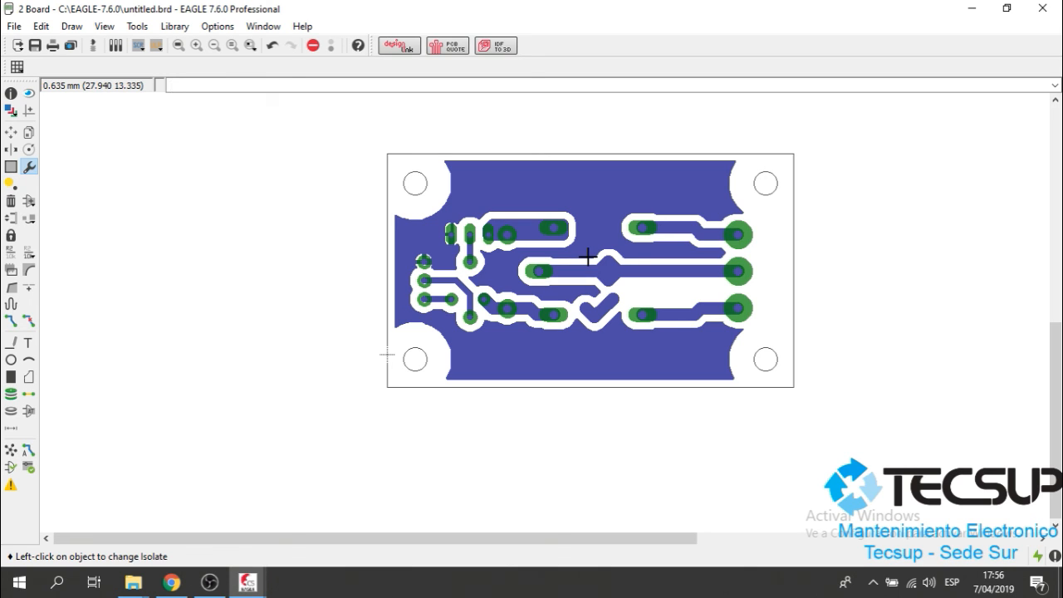
{"action": "scroll", "coordinate": [582, 258], "scroll_direction": "down", "scroll_amount": 2}
{"action": "scroll", "coordinate": [600, 258], "scroll_direction": "up", "scroll_amount": 3}
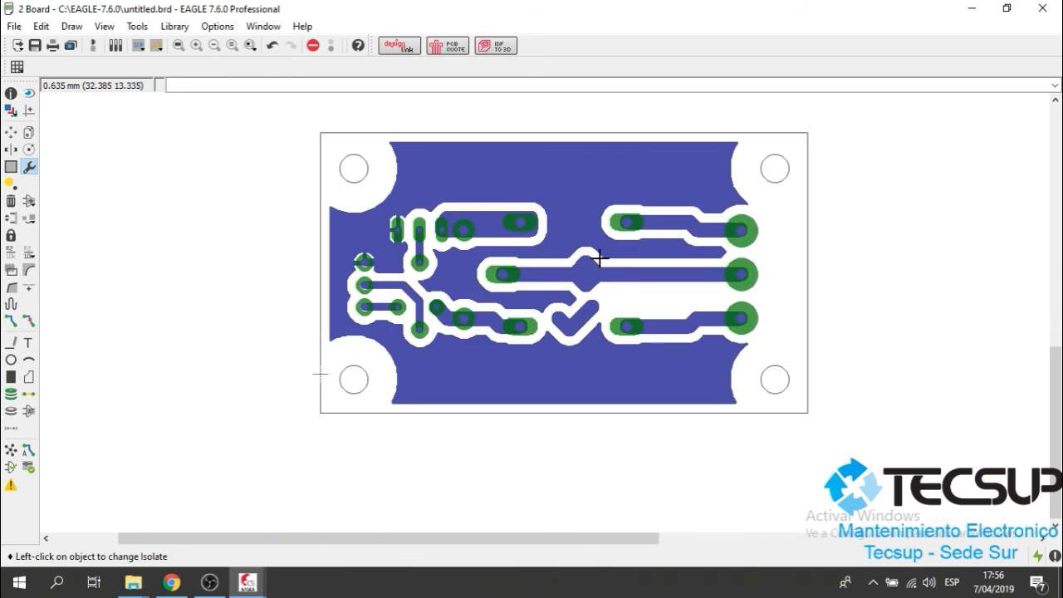
Open the print setup for the board and look through the available printers, keeping Microsoft Print to PDF.
{"action": "left_click", "coordinate": [14, 25]}
{"action": "left_click", "coordinate": [44, 178]}
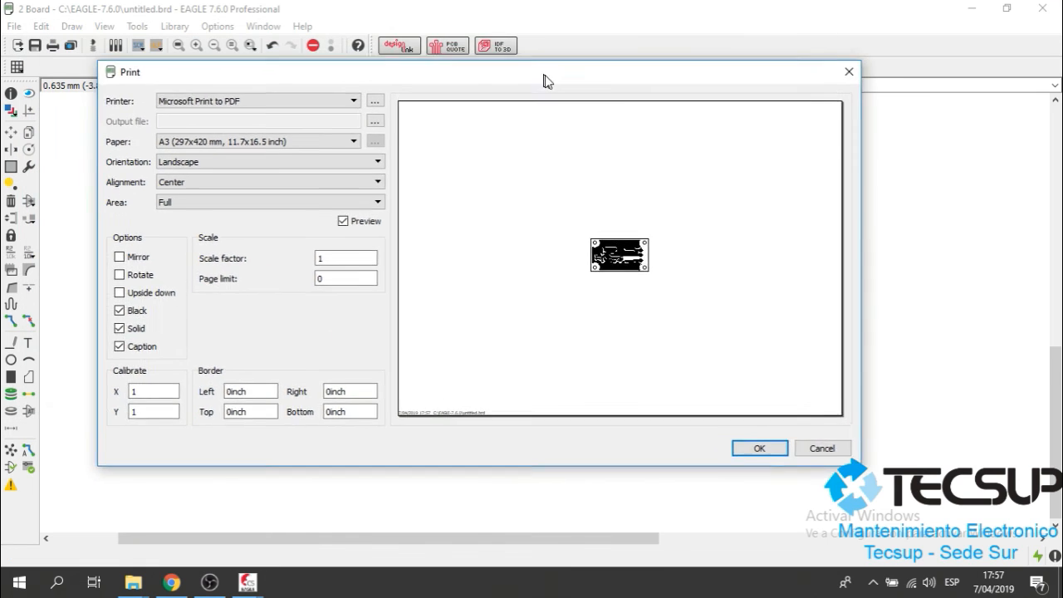
{"action": "left_click_drag", "start_coordinate": [544, 80], "coordinate": [541, 67]}
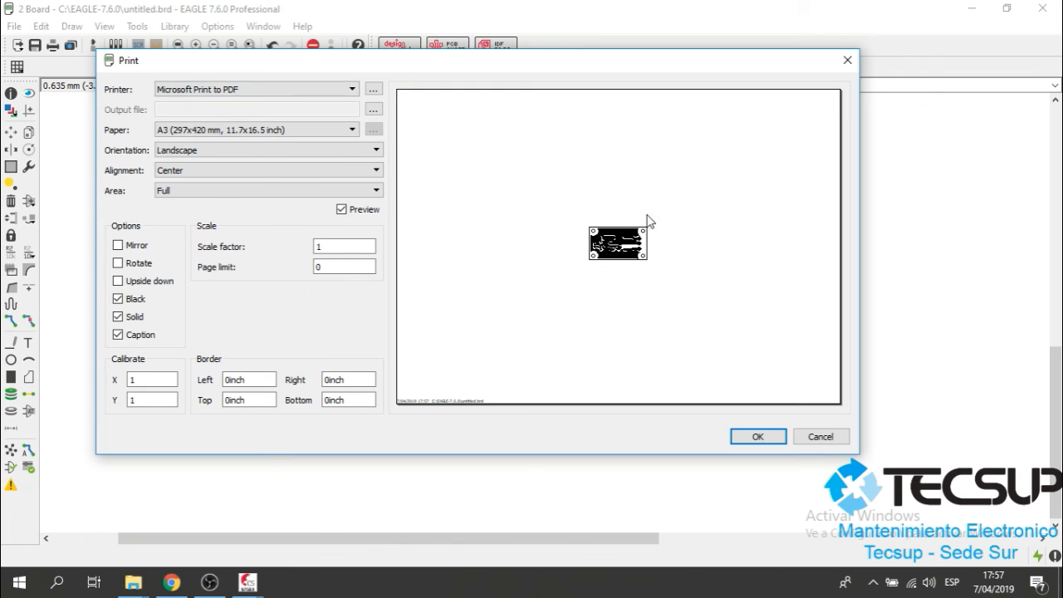
{"action": "left_click", "coordinate": [352, 89]}
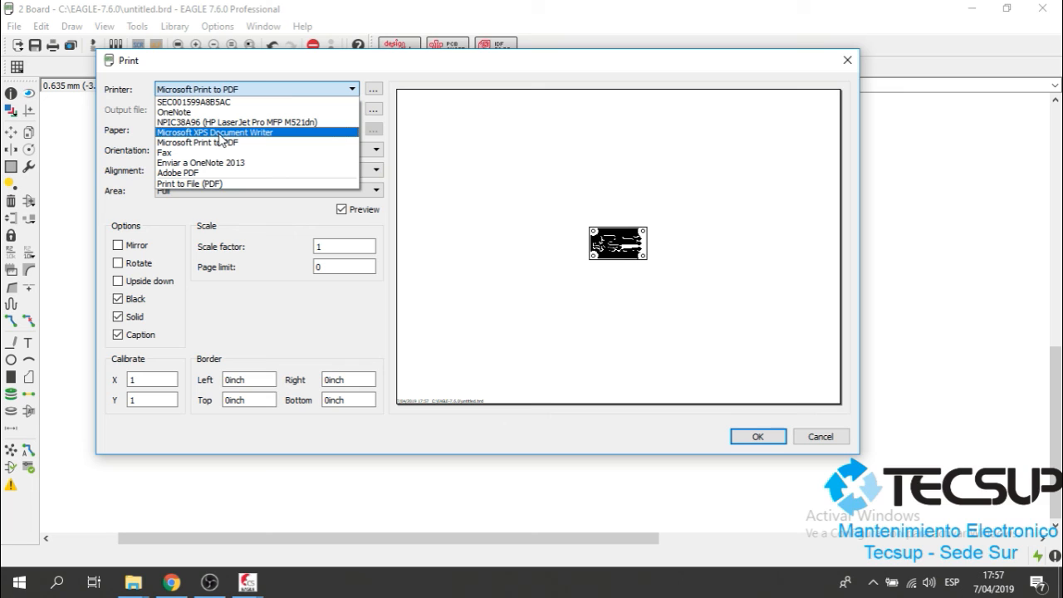
{"action": "left_click", "coordinate": [401, 84]}
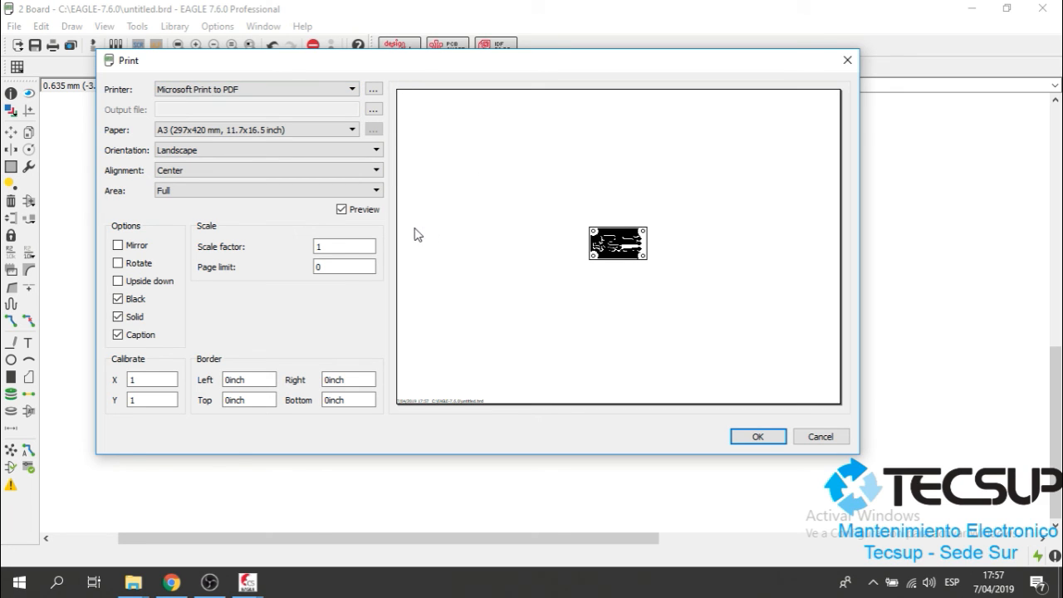
Preview the print in Portrait orientation, and set the orientation back to Landscape.
{"action": "left_click", "coordinate": [301, 151]}
{"action": "left_click", "coordinate": [275, 163]}
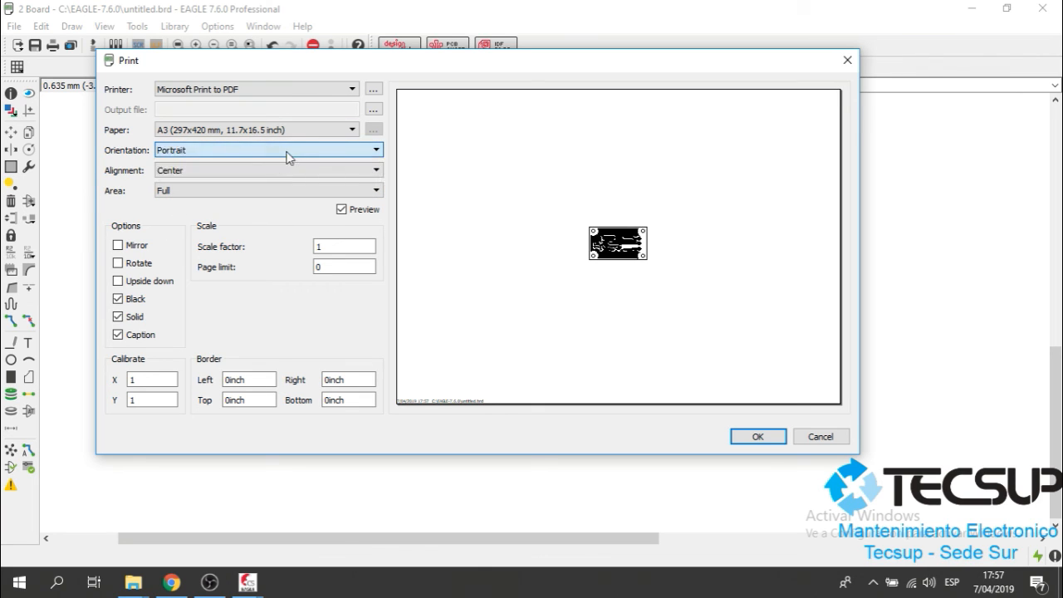
{"action": "left_click", "coordinate": [301, 150]}
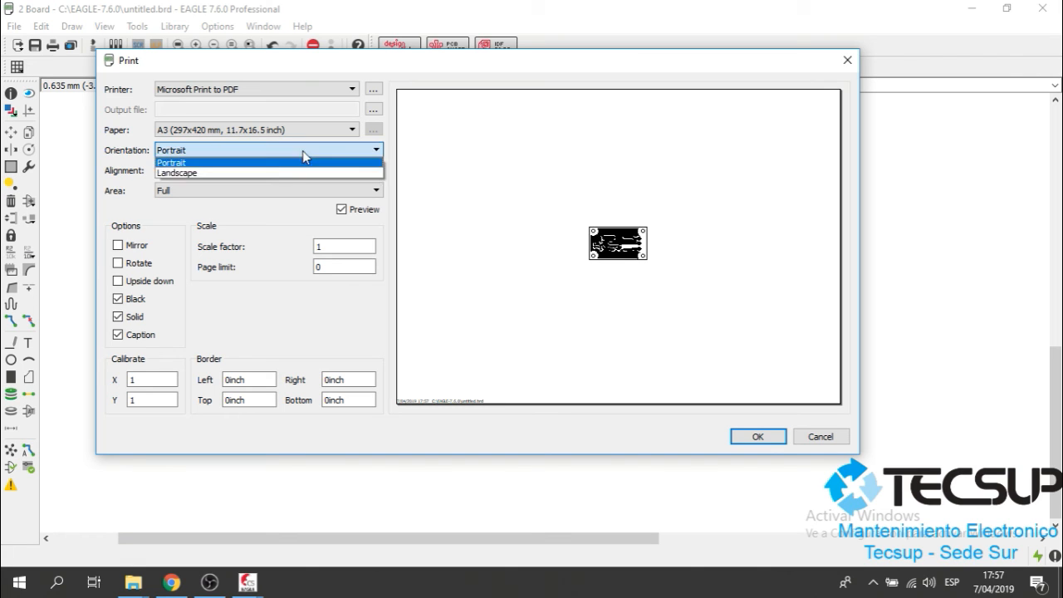
{"action": "left_click", "coordinate": [275, 172]}
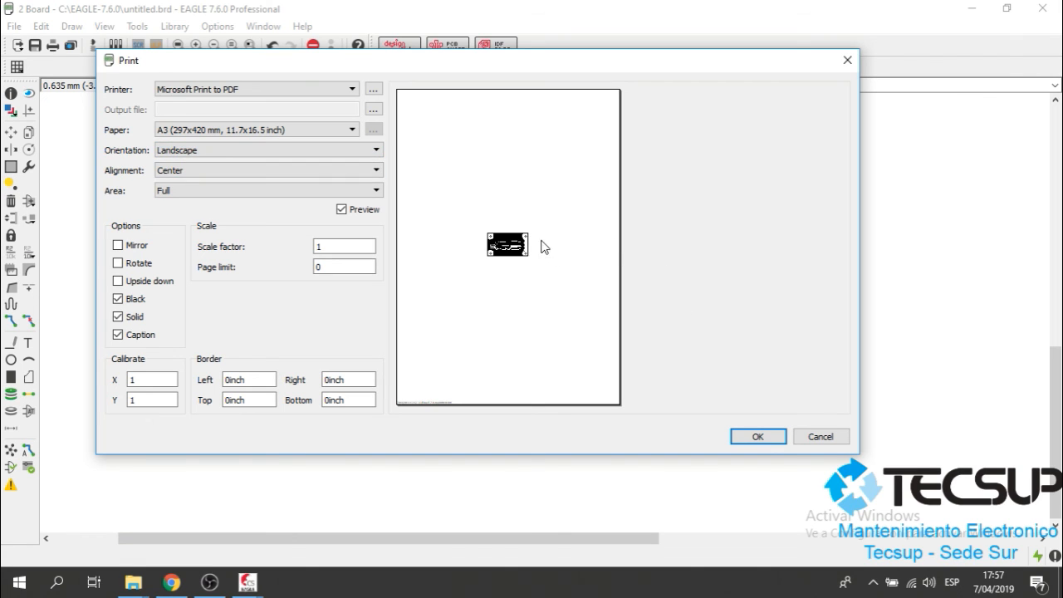
Preview the print with Top center, Bottom center and Center alignment, and with the Black option switched off and on again.
{"action": "left_click", "coordinate": [282, 174]}
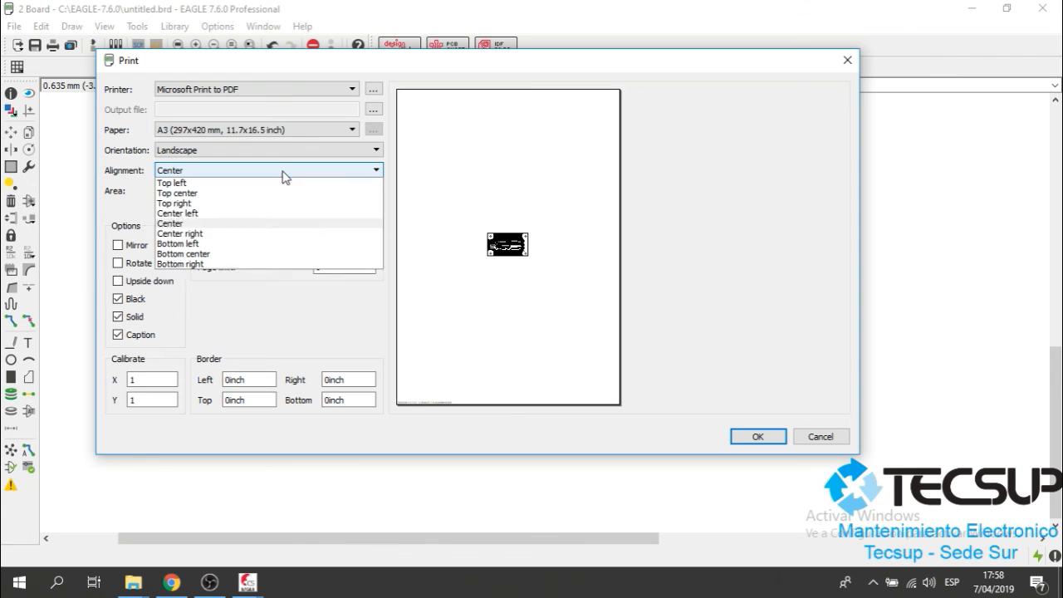
{"action": "left_click", "coordinate": [214, 193]}
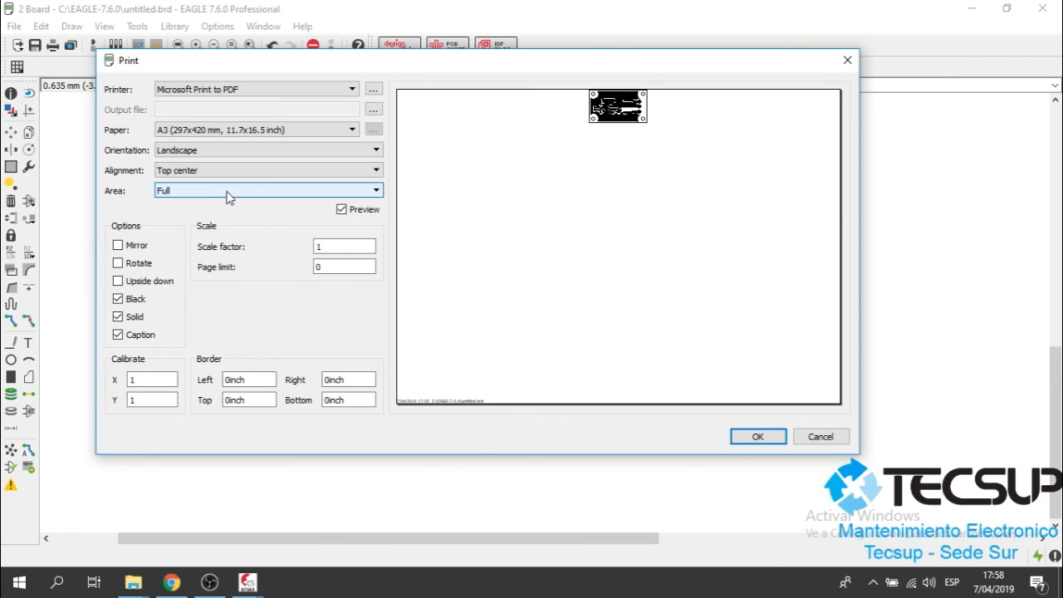
{"action": "left_click", "coordinate": [256, 177]}
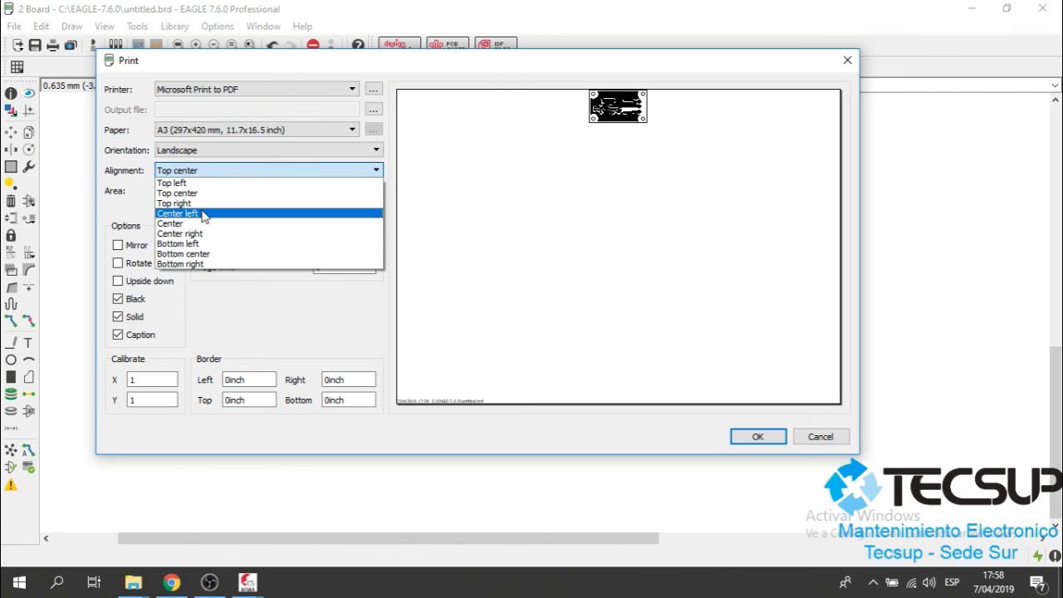
{"action": "left_click", "coordinate": [198, 254]}
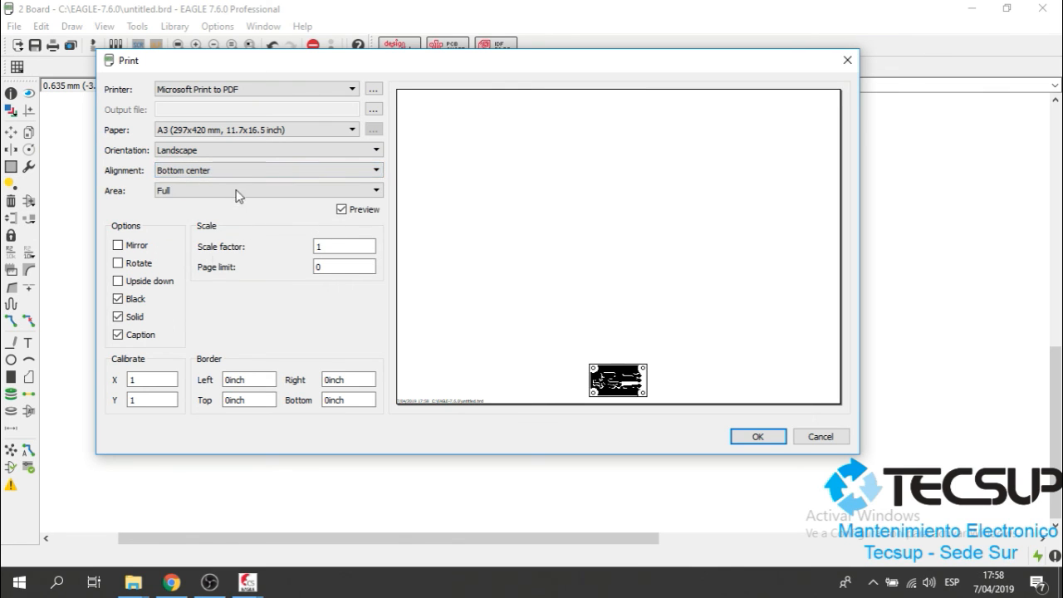
{"action": "left_click", "coordinate": [200, 170]}
{"action": "left_click", "coordinate": [179, 224]}
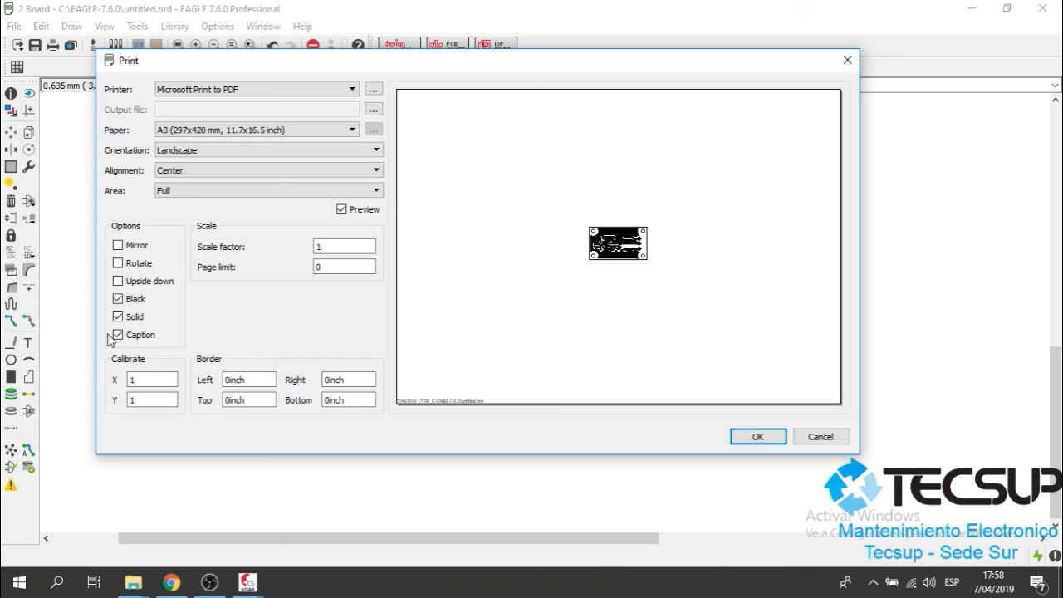
{"action": "left_click", "coordinate": [117, 299]}
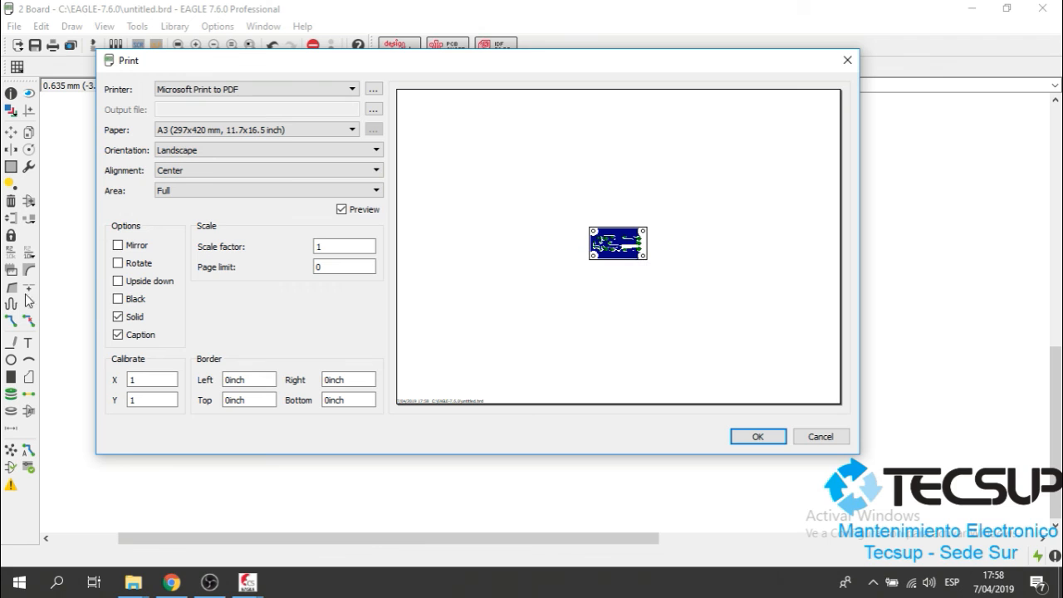
{"action": "left_click", "coordinate": [117, 299]}
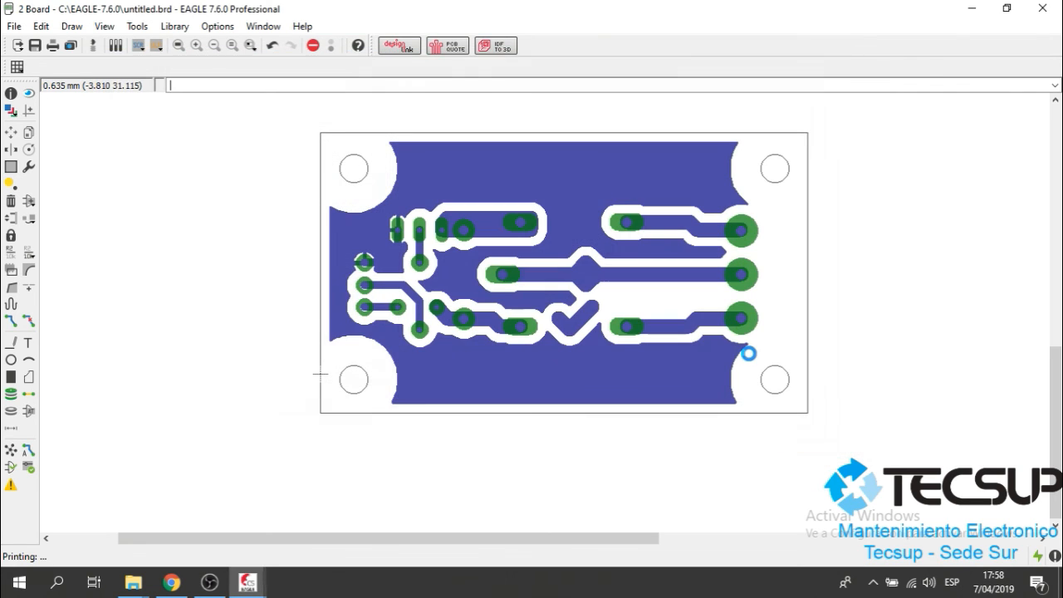
Print the bottom-copper layout to a PDF document named pcb on the DATOS I (E:) drive.
{"action": "left_click", "coordinate": [754, 435]}
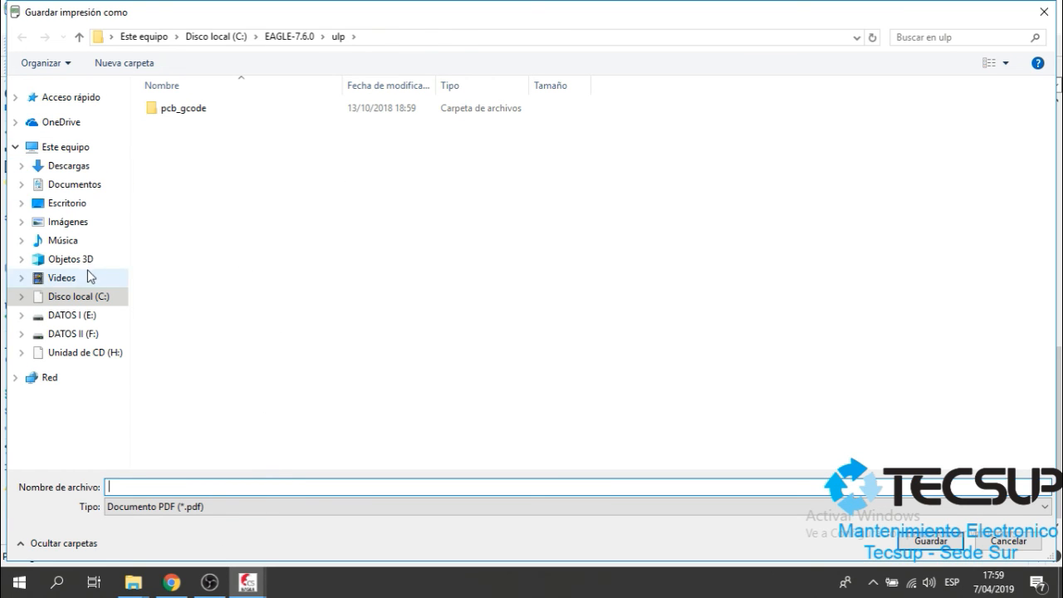
{"action": "left_click", "coordinate": [85, 320]}
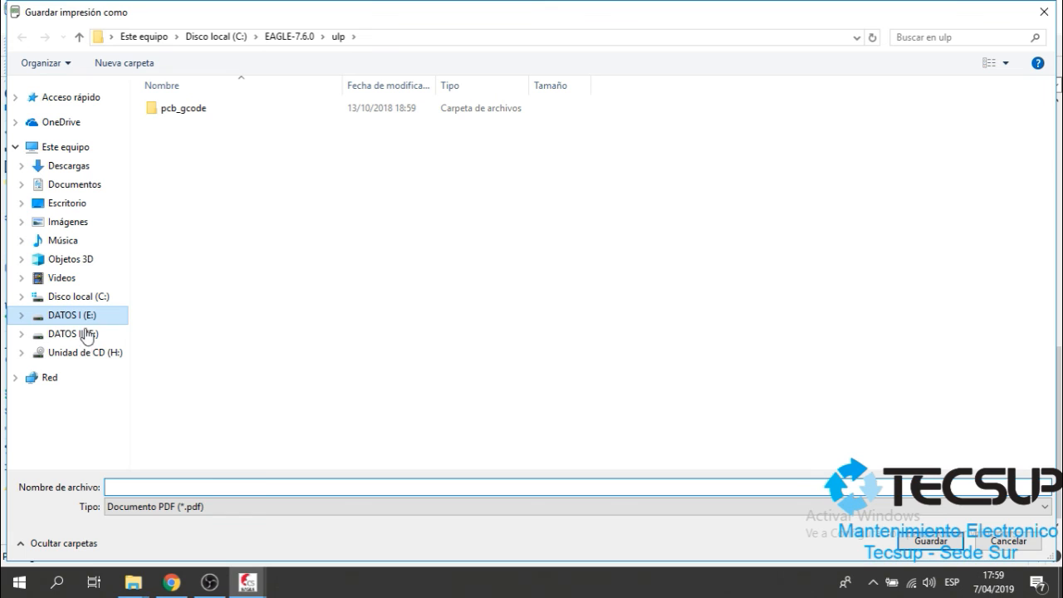
{"action": "left_click", "coordinate": [266, 491]}
{"action": "type", "text": "pcb"}
{"action": "key", "text": "Return"}
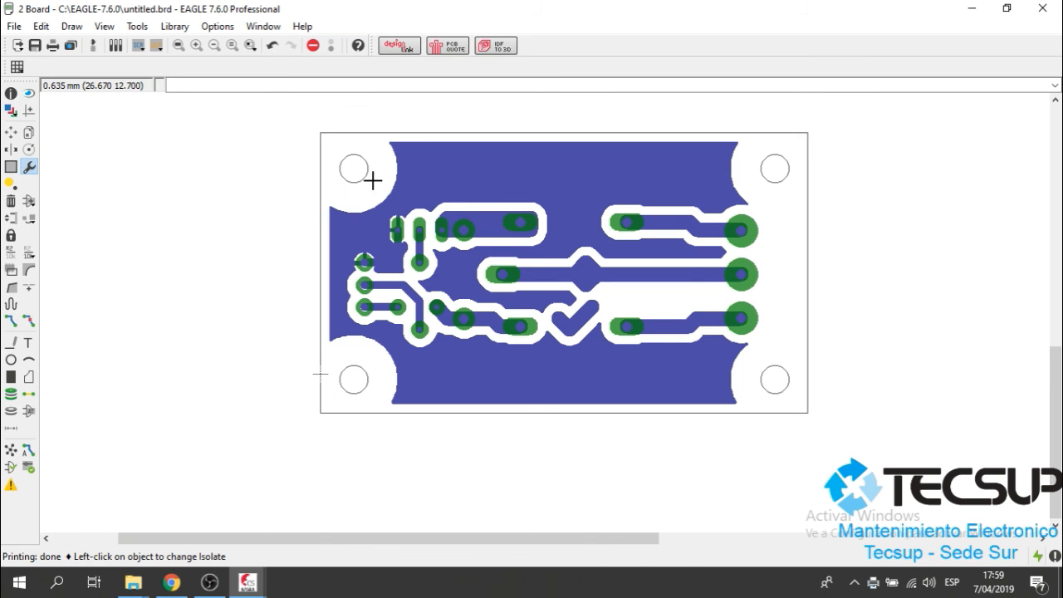
Restore the display of all board layers after printing.
{"action": "left_click", "coordinate": [10, 109]}
{"action": "left_click", "coordinate": [118, 236]}
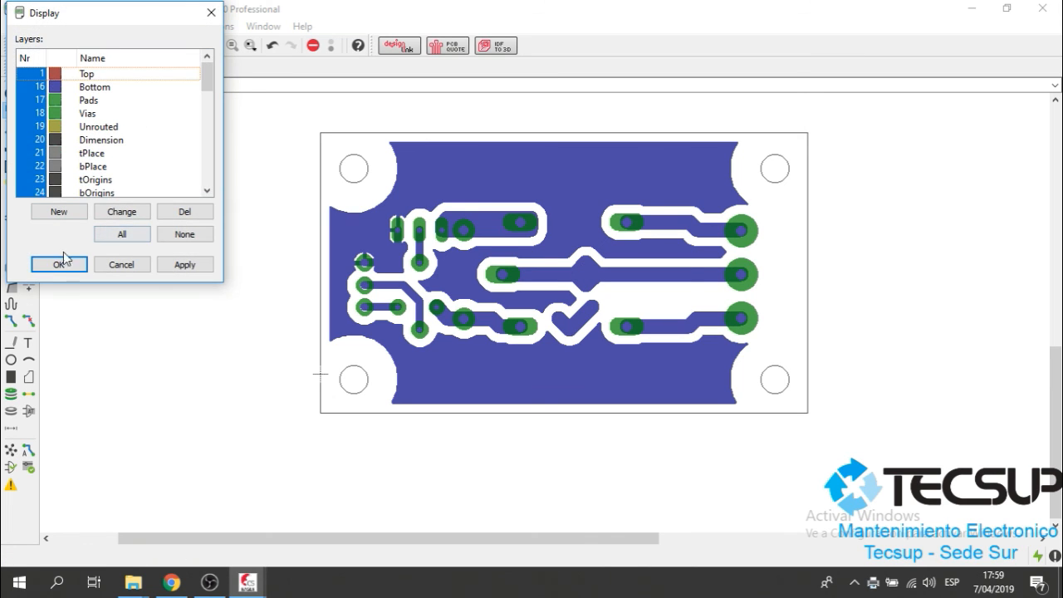
{"action": "left_click", "coordinate": [63, 264]}
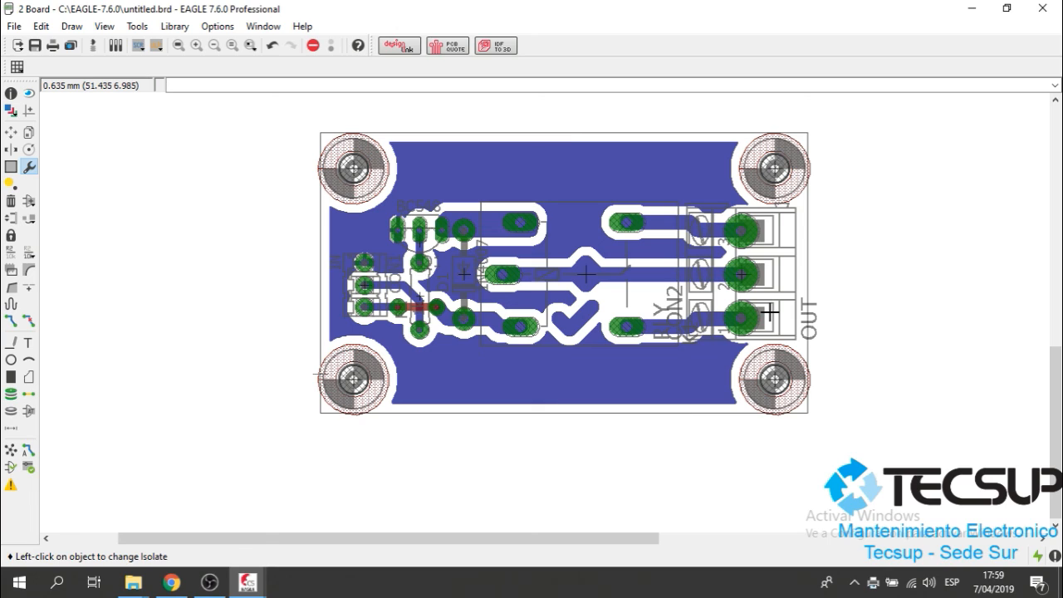